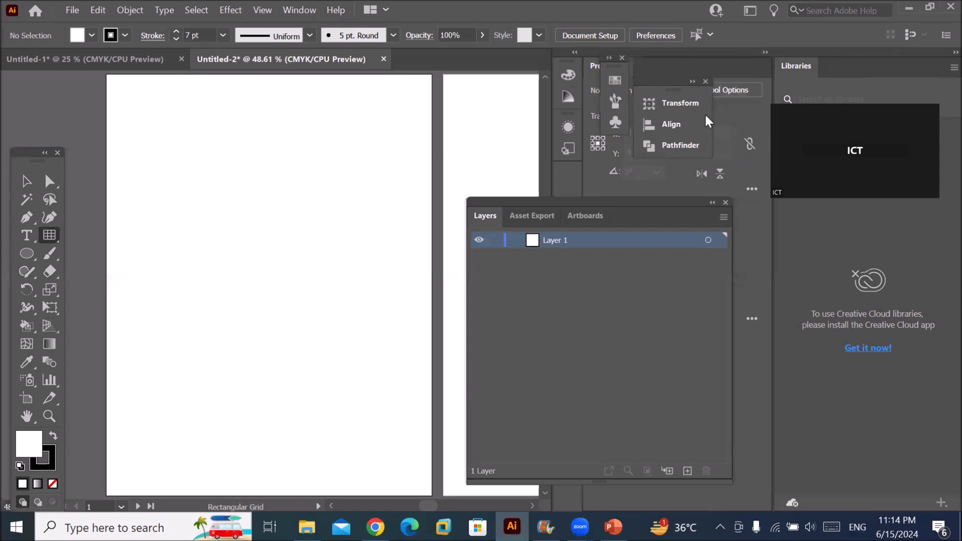
Collapse the Layers panel and configure the Rectangular Grid tool with 10 horizontal dividers and 15 vertical dividers
left_click(712, 202)
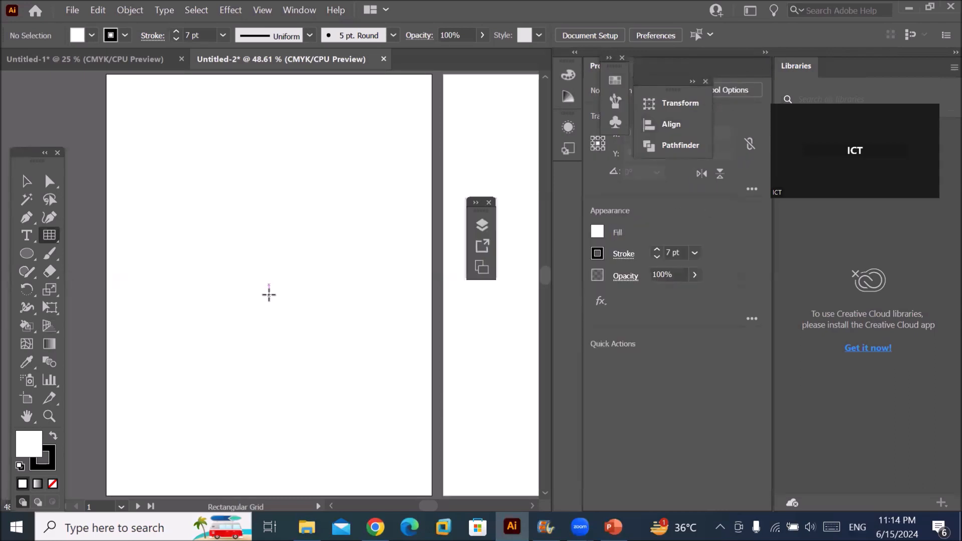
double_click(49, 236)
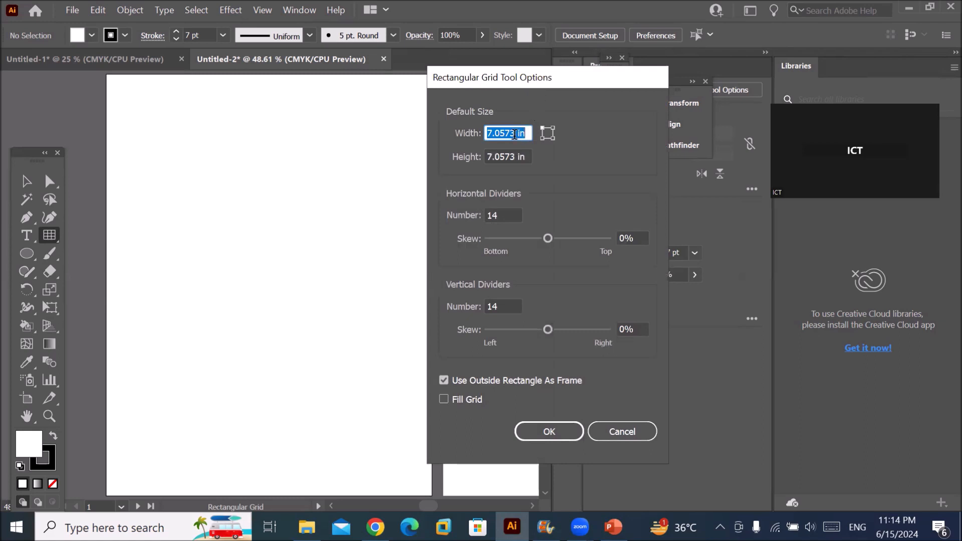
left_click(515, 135)
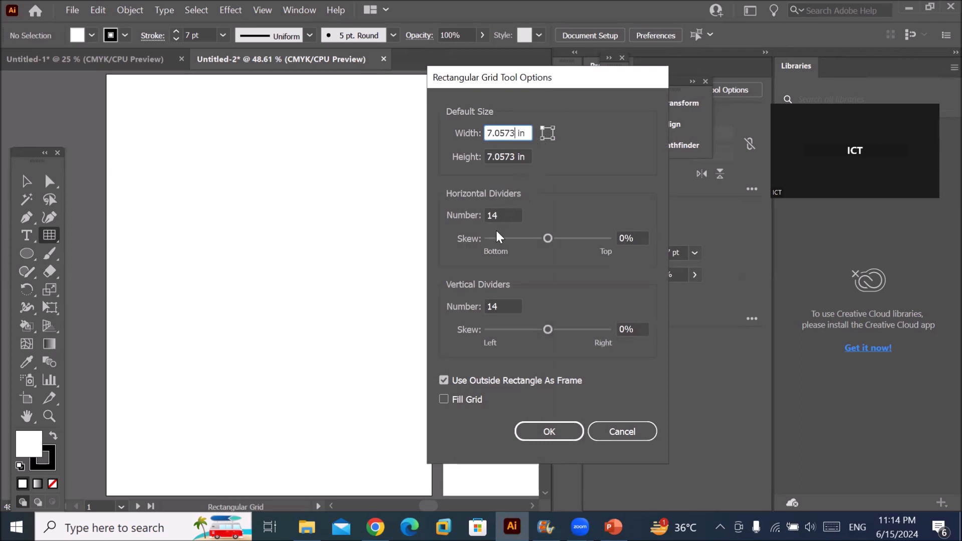
left_click(503, 215)
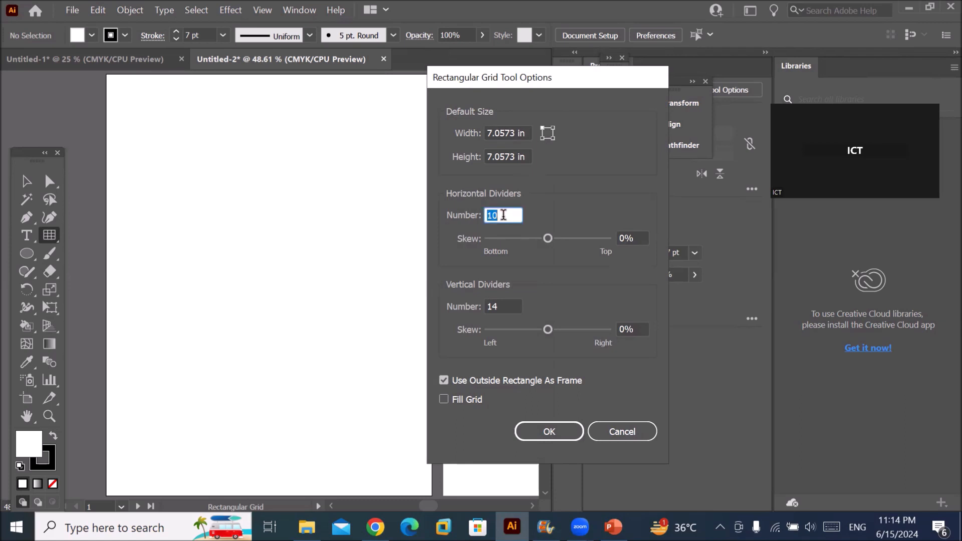
left_click(511, 304)
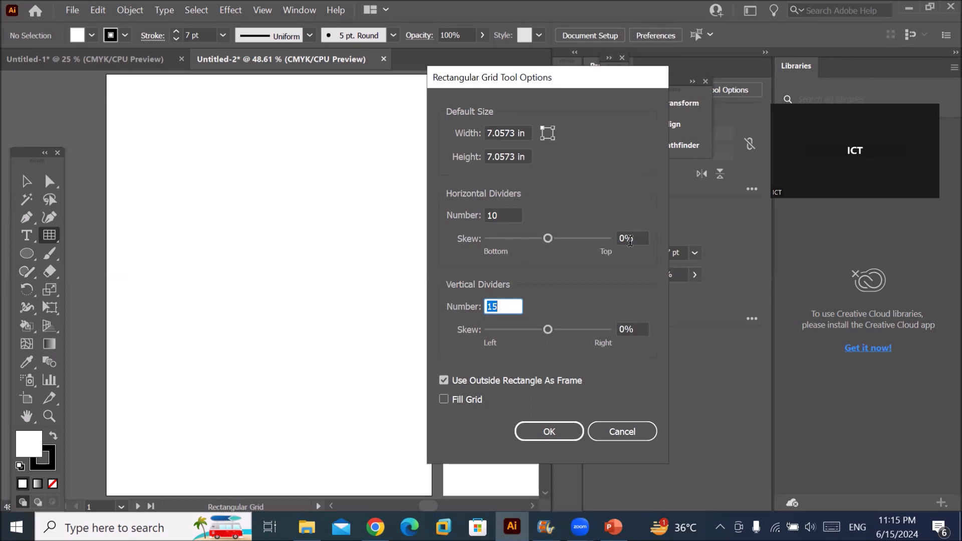
left_click_drag(635, 235, 604, 236)
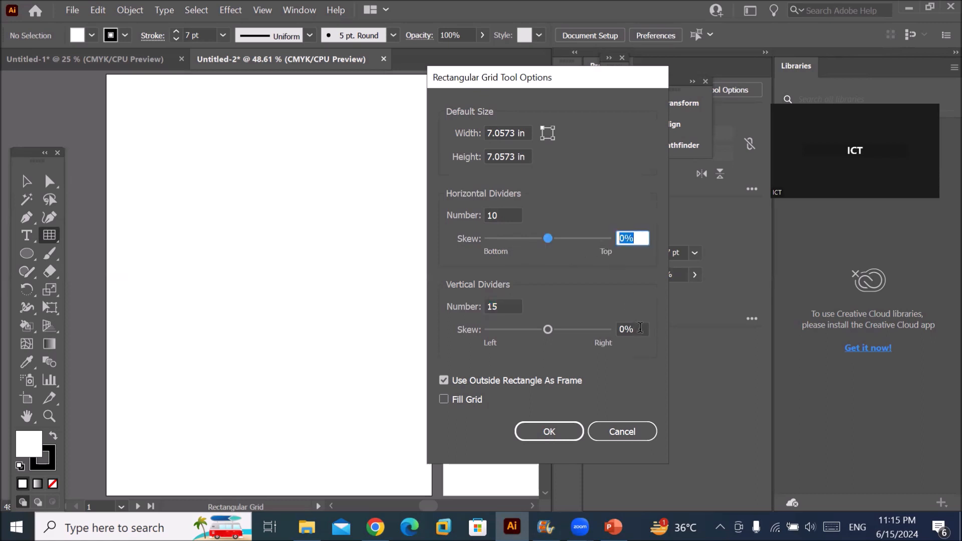
left_click(548, 439)
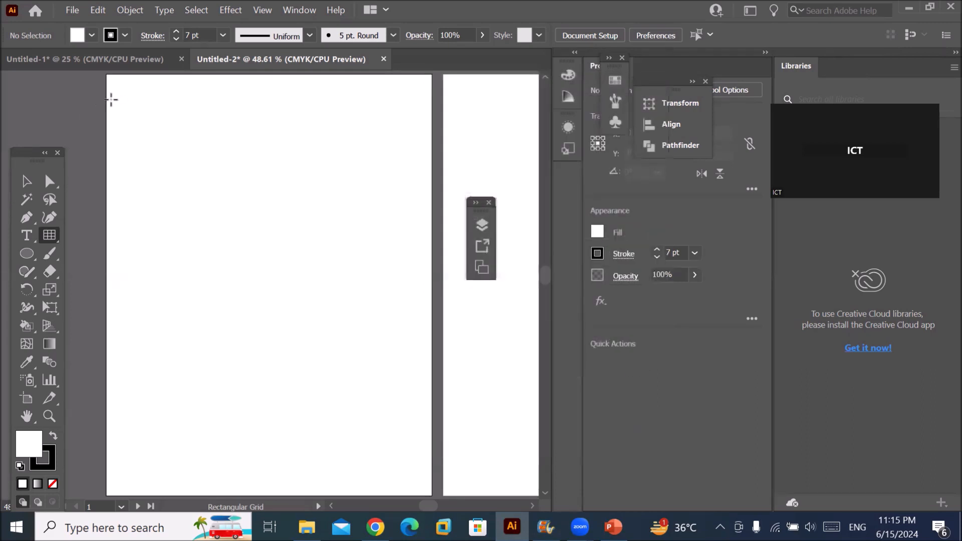
Draw a rectangular grid covering nearly the whole first artboard, leaving a narrow margin on every side
left_click_drag(115, 99, 401, 361)
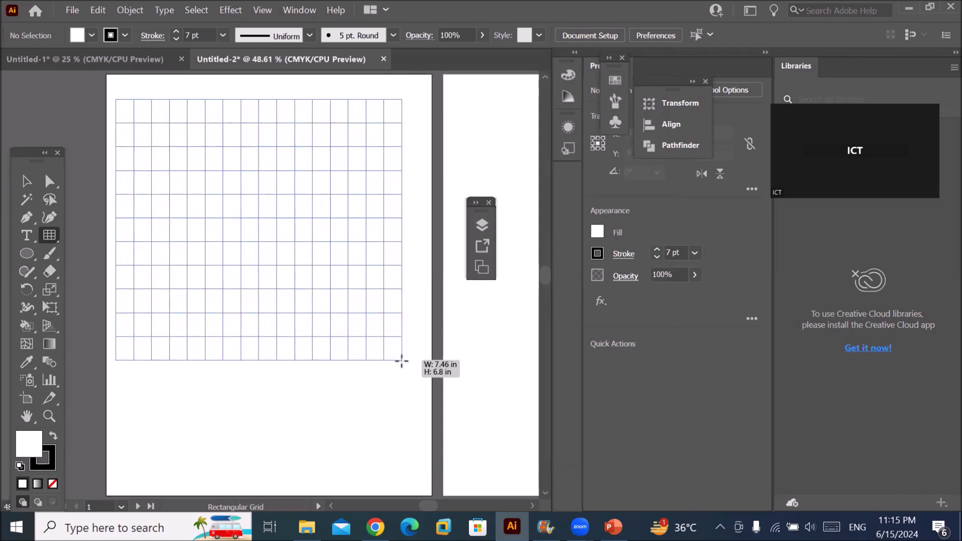
left_click_drag(402, 360, 420, 482)
scroll(408, 391, "down", 2)
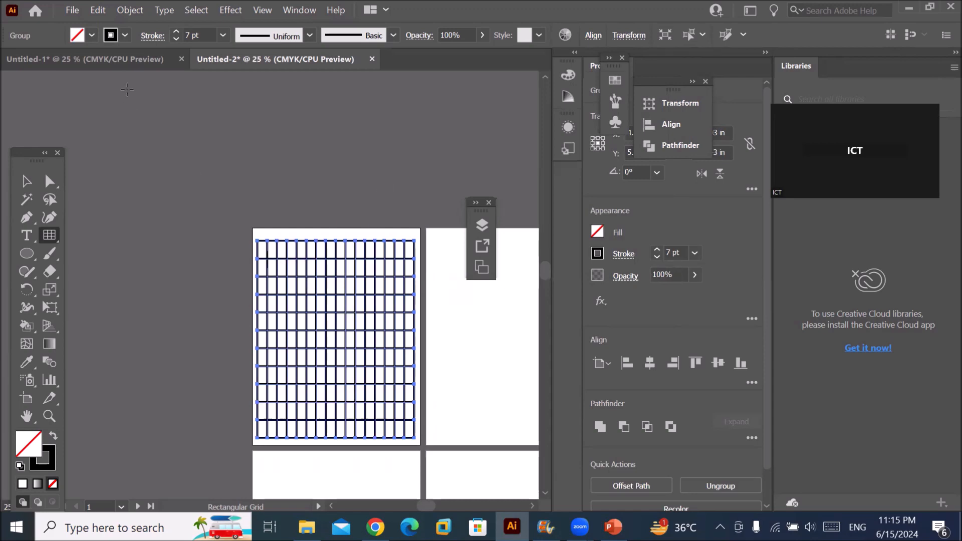
Try a red fill on the grid and restore its fill to None
left_click(91, 35)
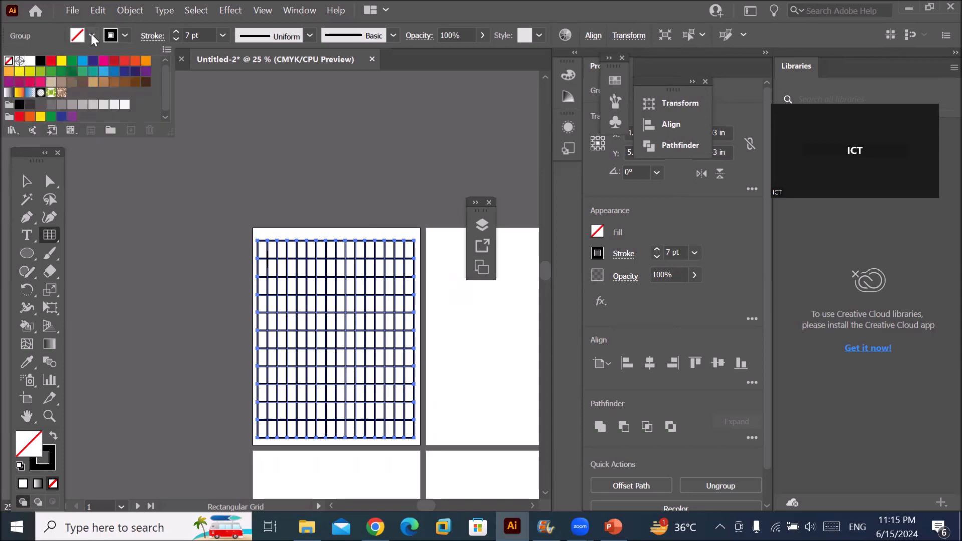
left_click(51, 61)
left_click(92, 35)
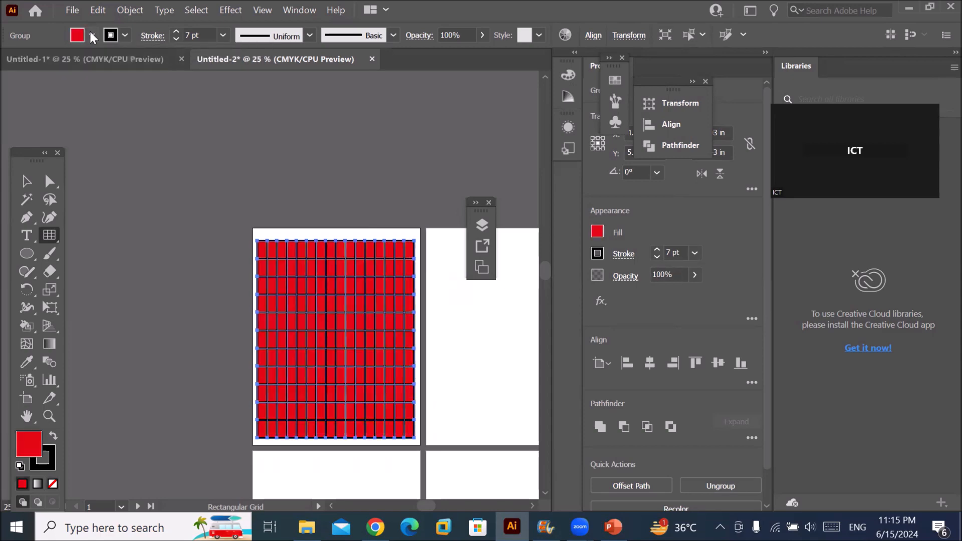
left_click(92, 35)
left_click(8, 62)
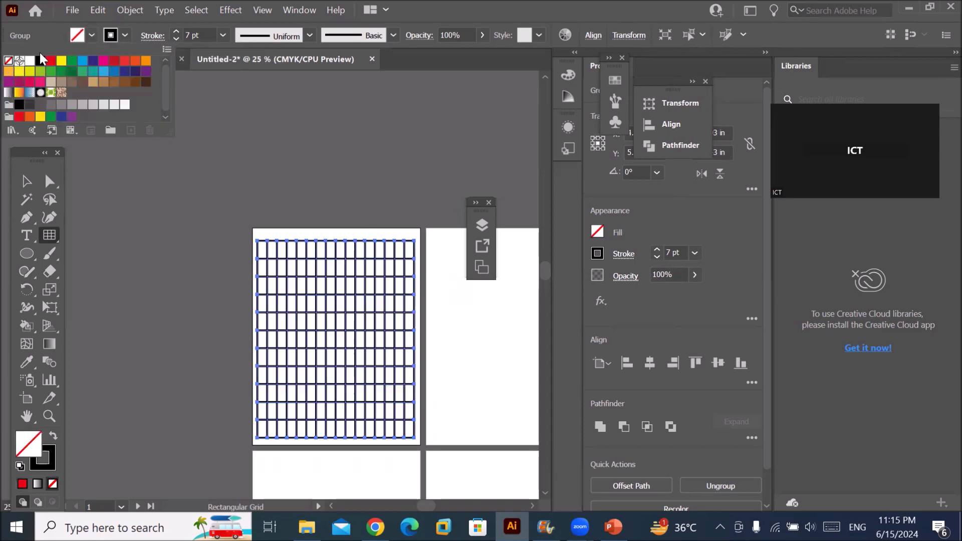
Change the grid's stroke colour to red and its stroke weight to 10 pt
left_click(126, 36)
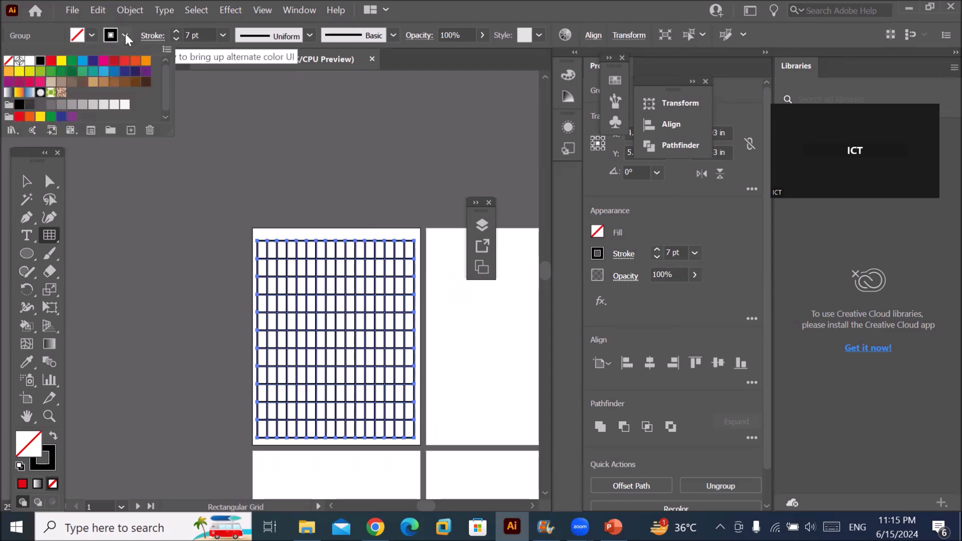
left_click(49, 63)
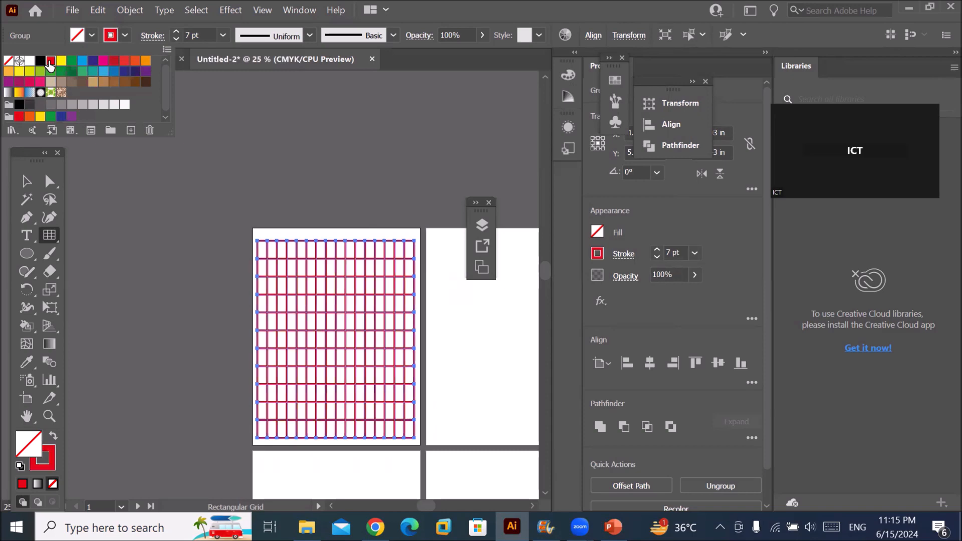
left_click(176, 32)
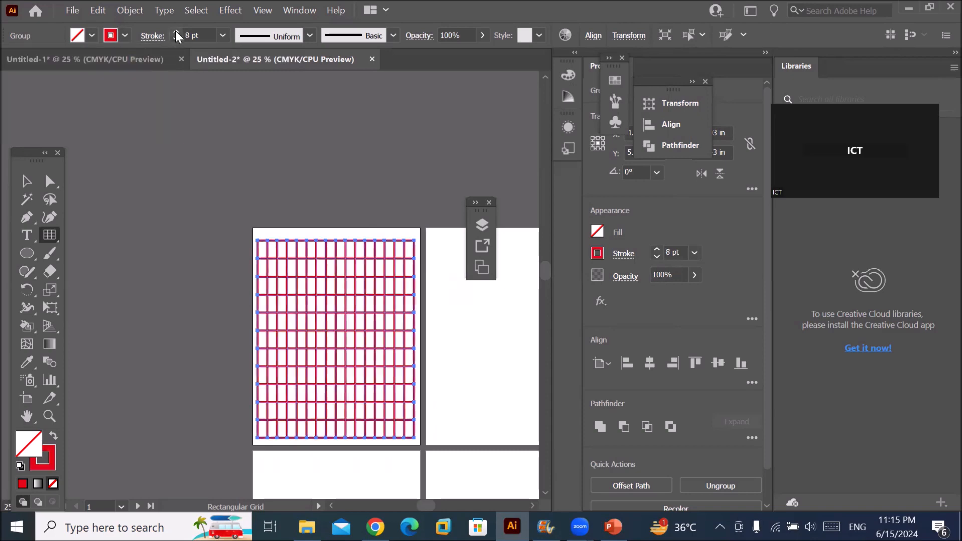
left_click(176, 32)
left_click(176, 32)
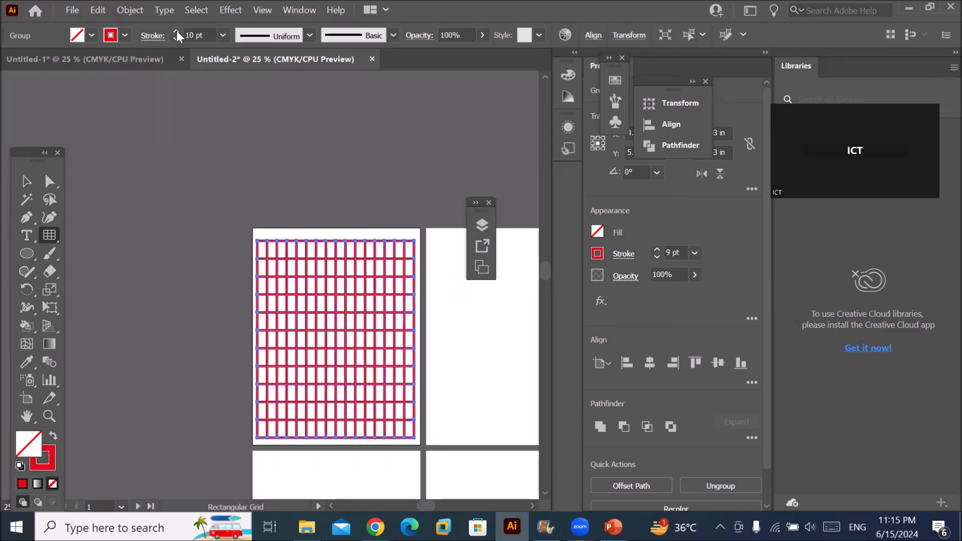
Try the lens-shaped, double-bulge and wedge width profiles on the grid's stroke, ending on the lens-shaped one
left_click(310, 34)
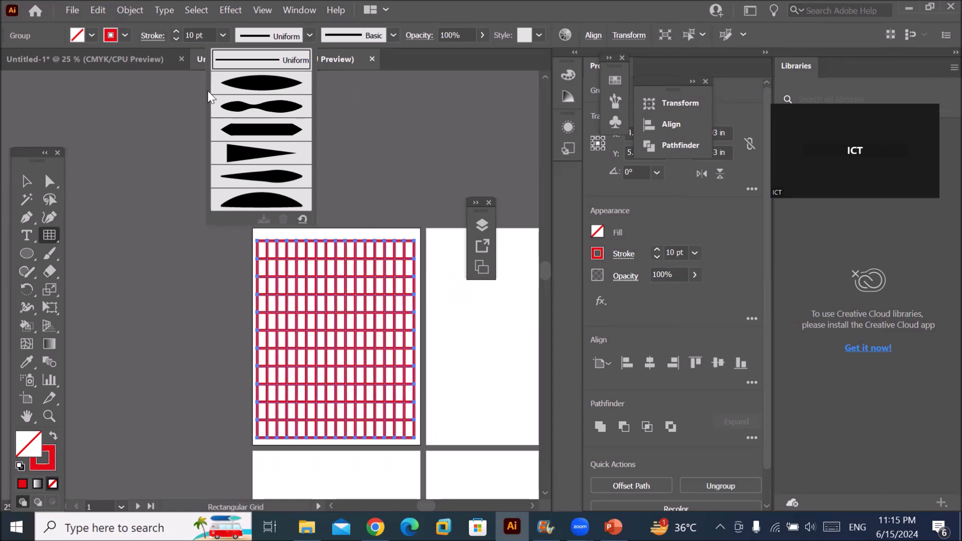
left_click(247, 82)
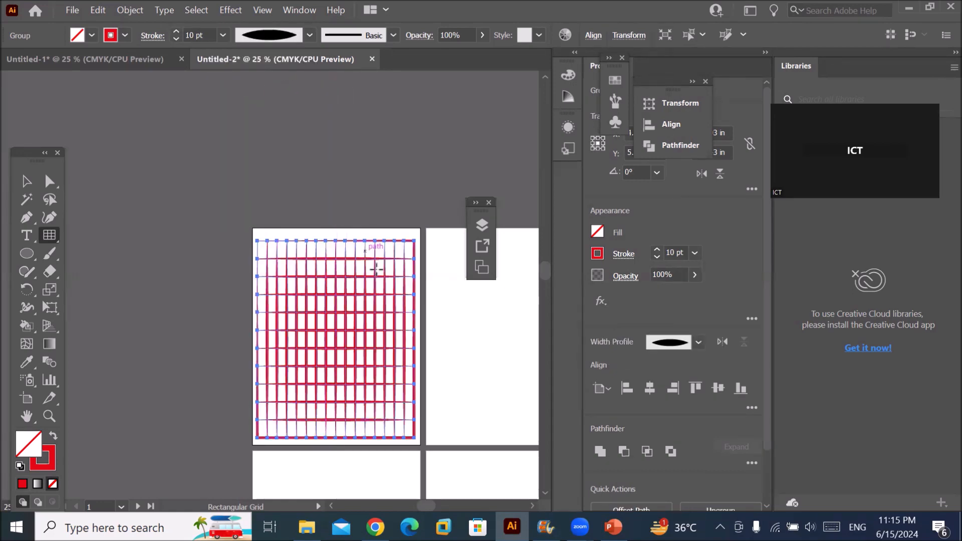
scroll(480, 335, "up", 1)
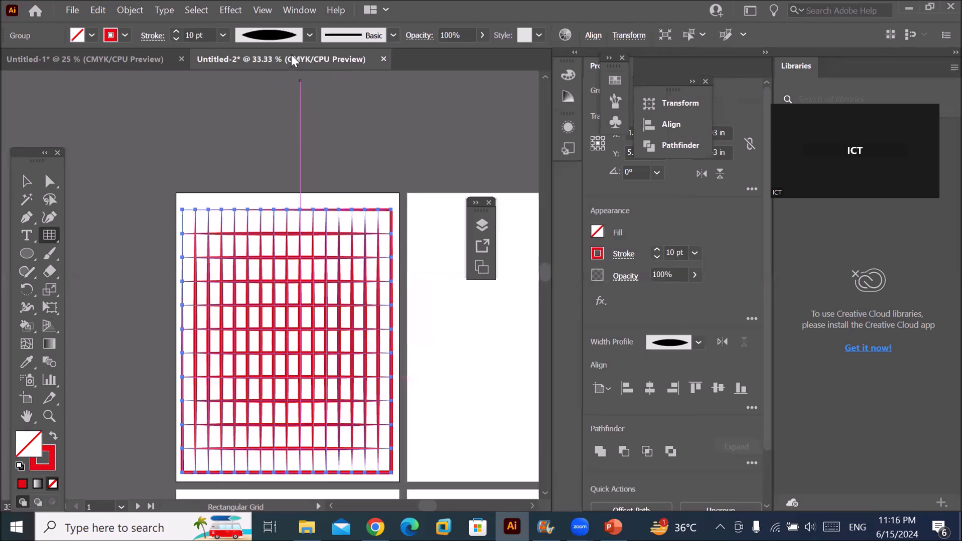
left_click(309, 35)
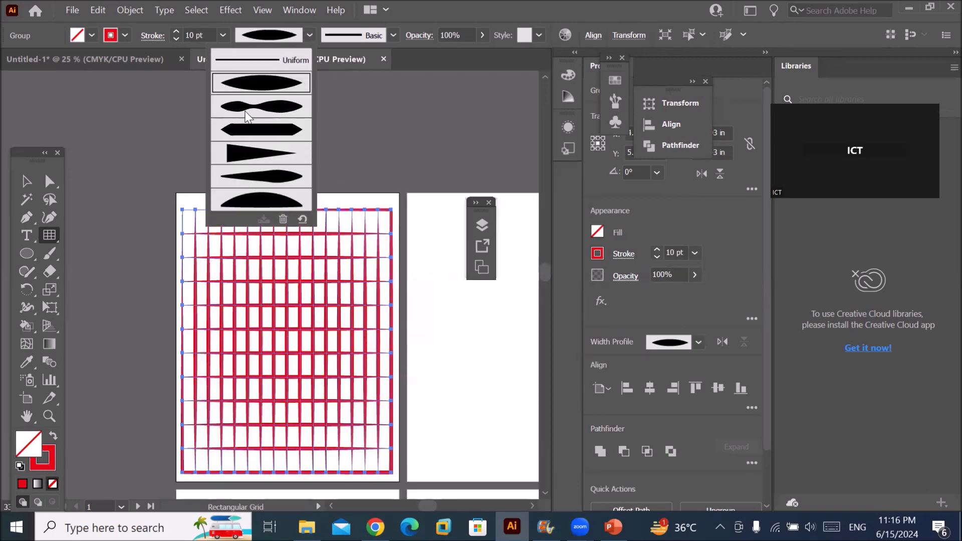
left_click(249, 107)
left_click(310, 39)
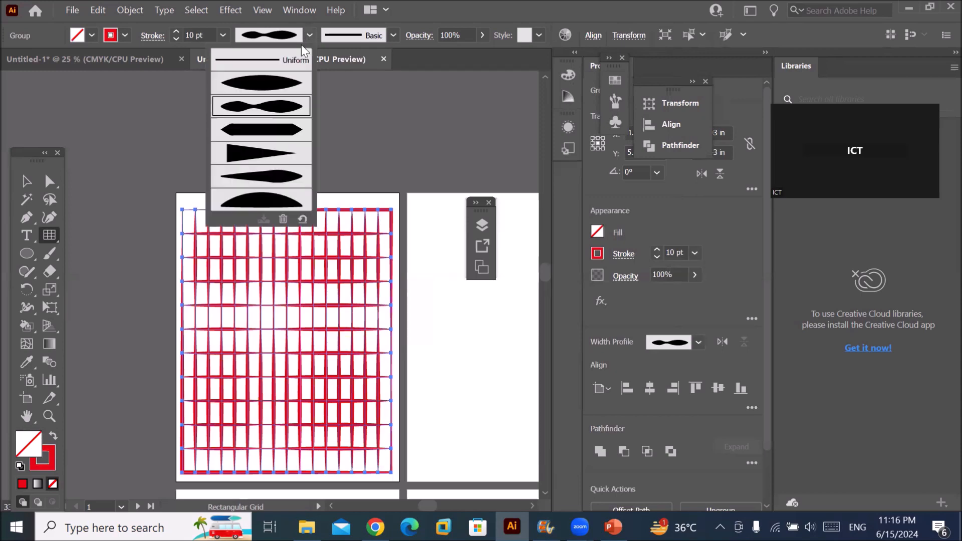
left_click(271, 156)
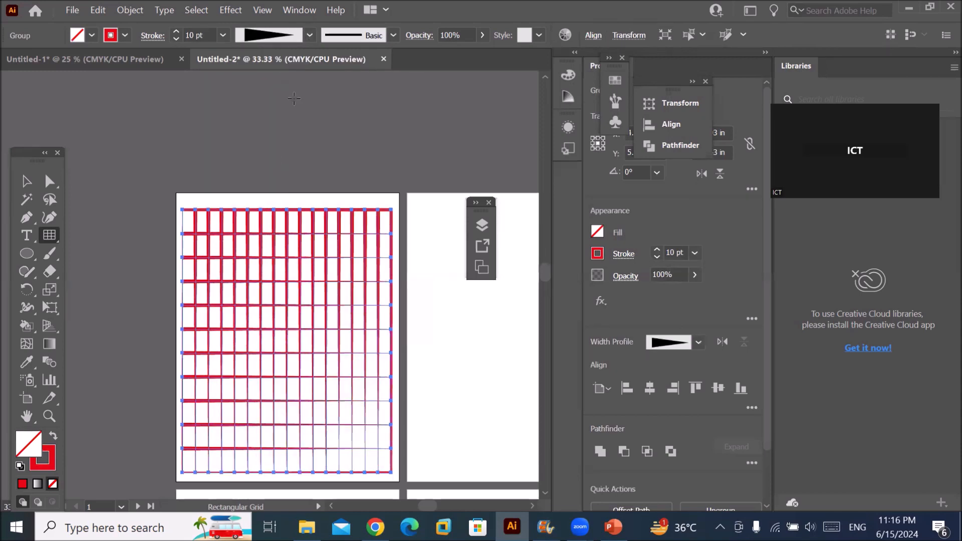
left_click(309, 35)
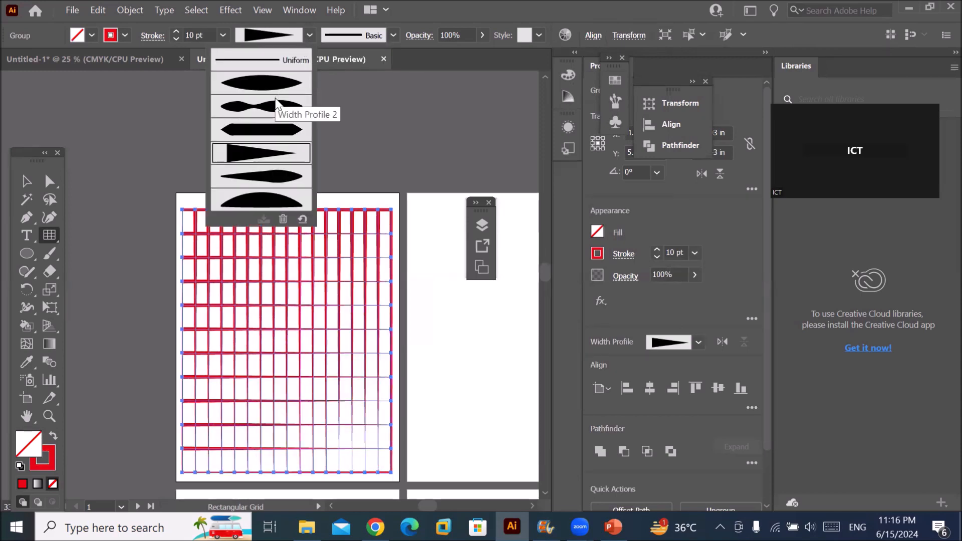
left_click(277, 90)
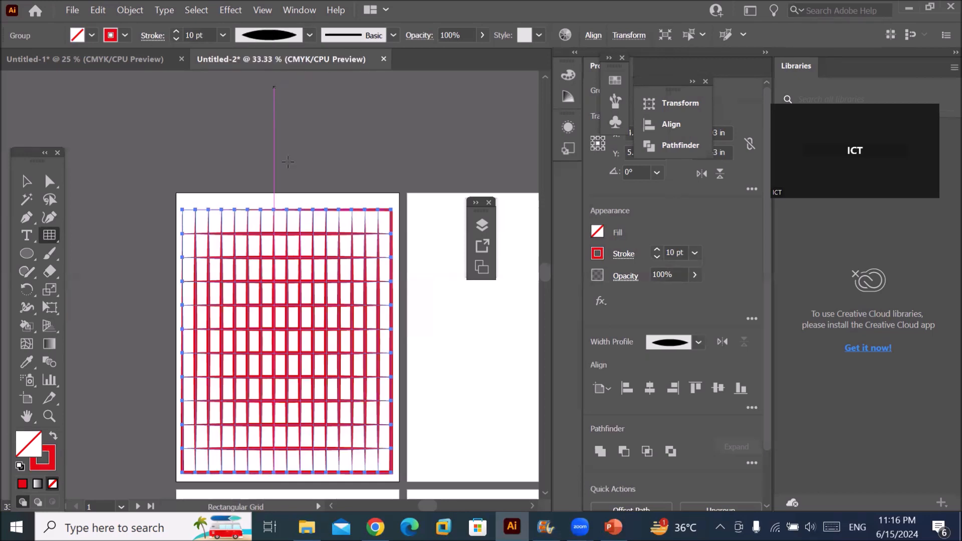
Load the Artistic_Paintbrush brush library and apply Brush 2 to the grid's stroke
left_click(393, 35)
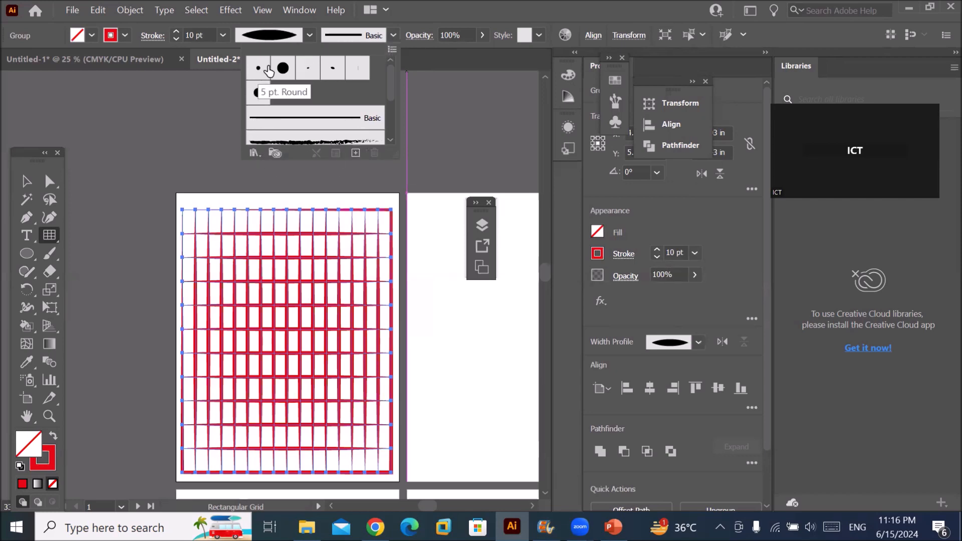
left_click(254, 154)
mouse_move(296, 204)
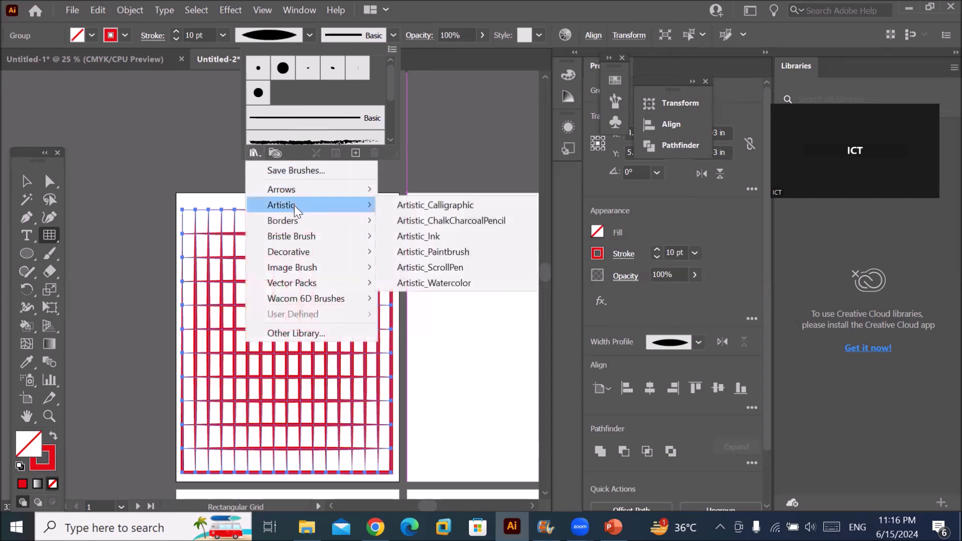
left_click(463, 252)
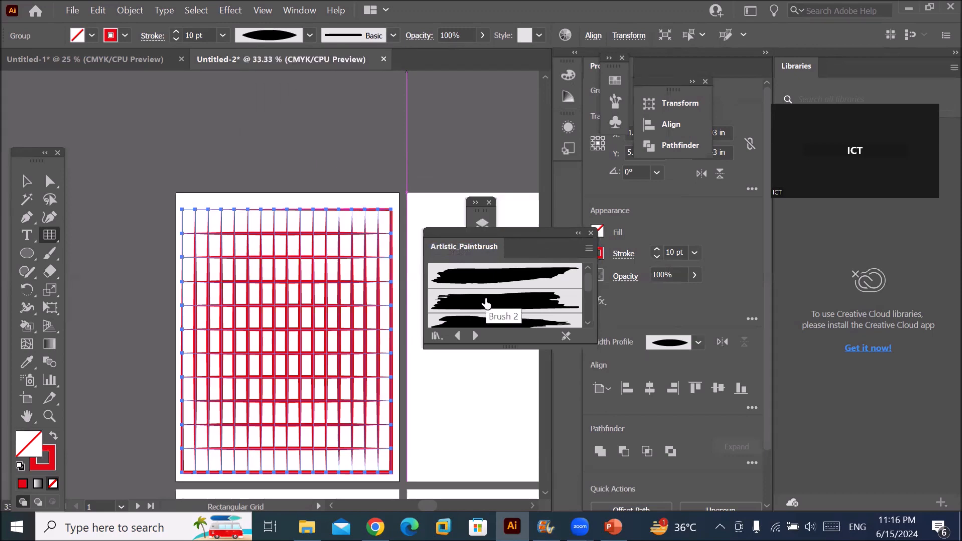
left_click(481, 304)
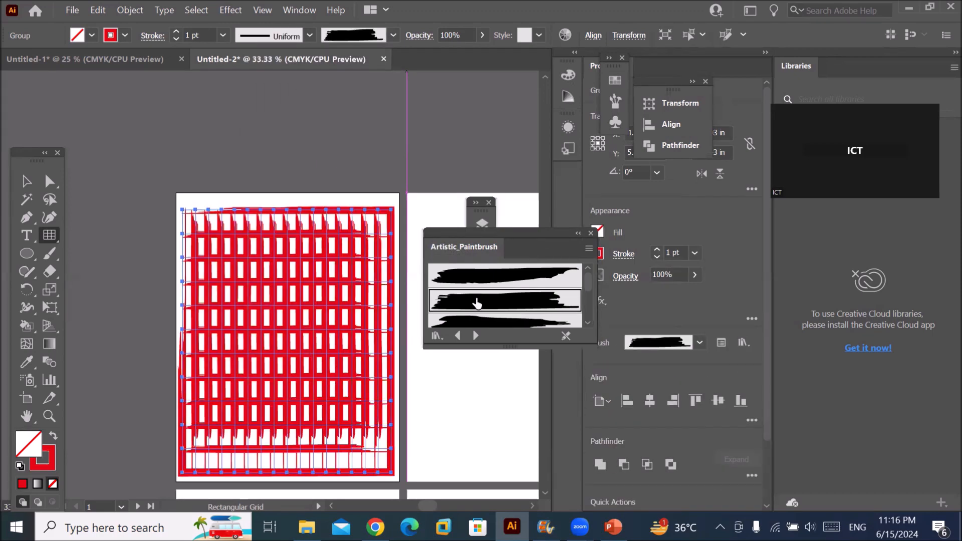
Enlarge the Artistic_Paintbrush library and try rougher paintbrush strokes on the grid, ending with the splattered one
left_click_drag(524, 349, 523, 431)
left_click(503, 381)
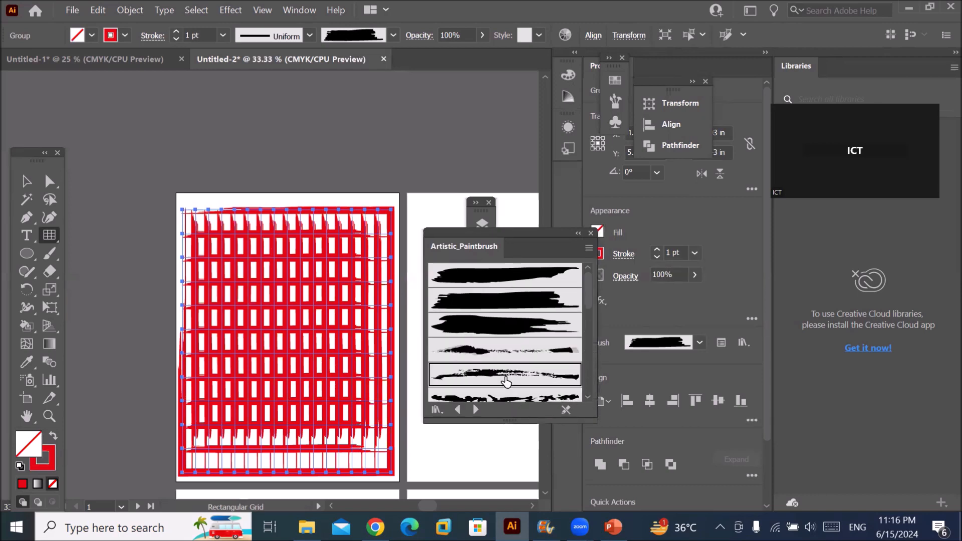
scroll(506, 353, "down", 3)
left_click(505, 358)
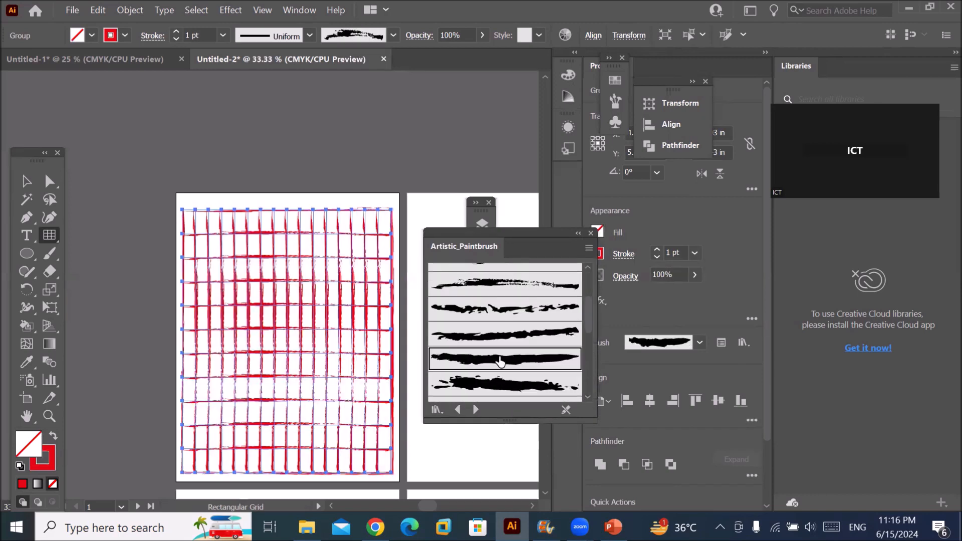
left_click(494, 381)
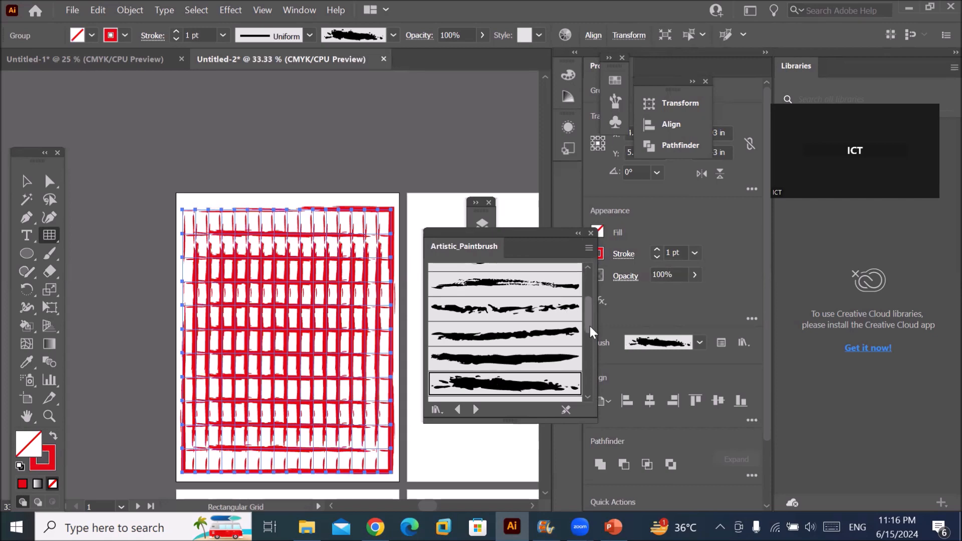
left_click_drag(590, 326, 589, 256)
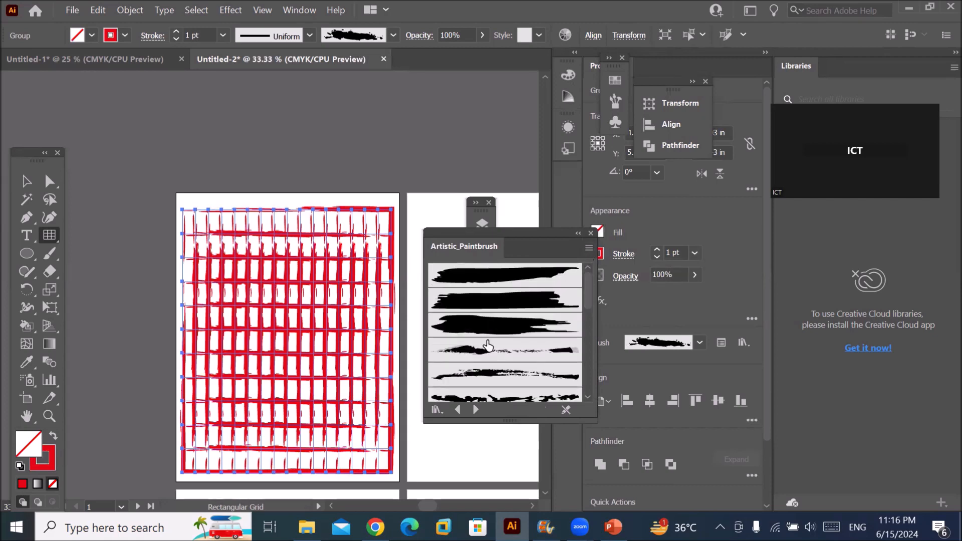
Apply the 5 pt. Round brush definition to the grid's stroke
left_click(393, 35)
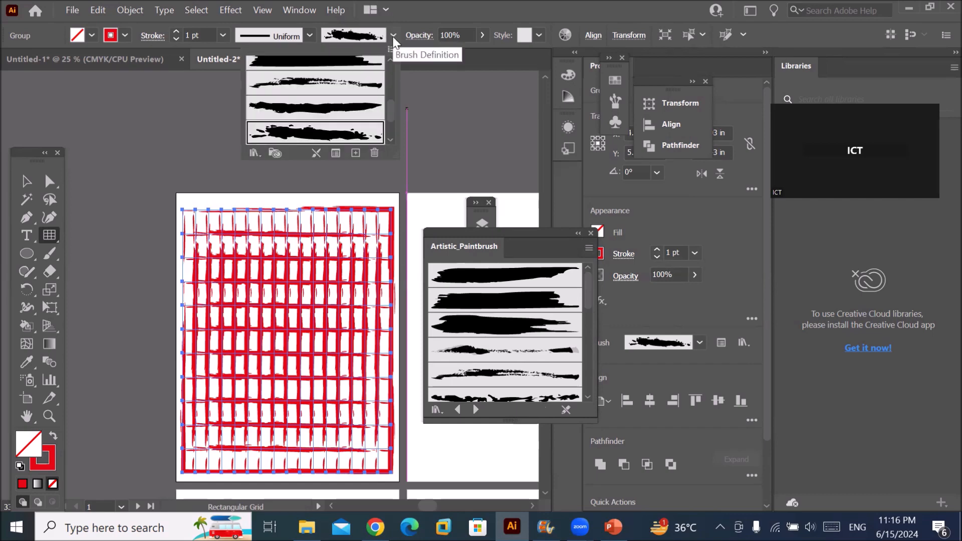
left_click_drag(392, 113, 392, 67)
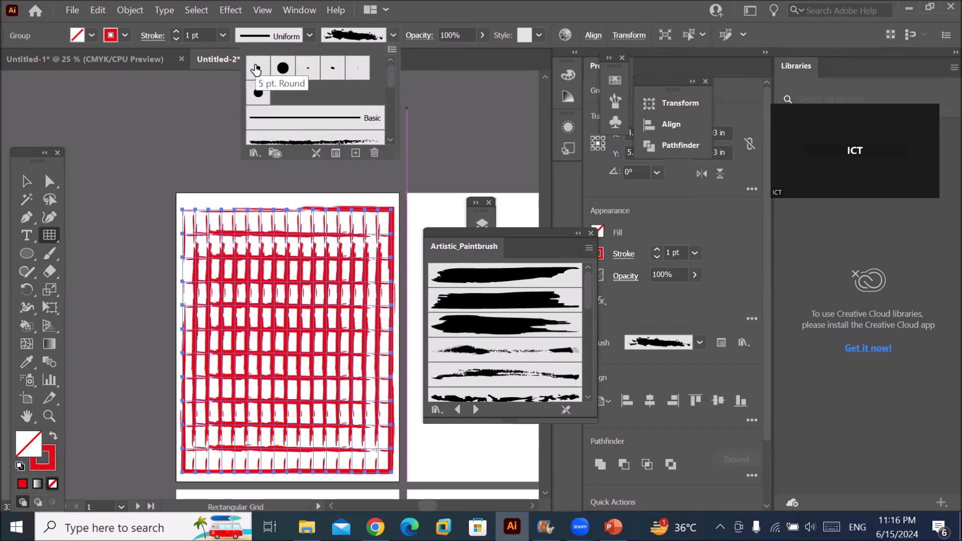
left_click(257, 69)
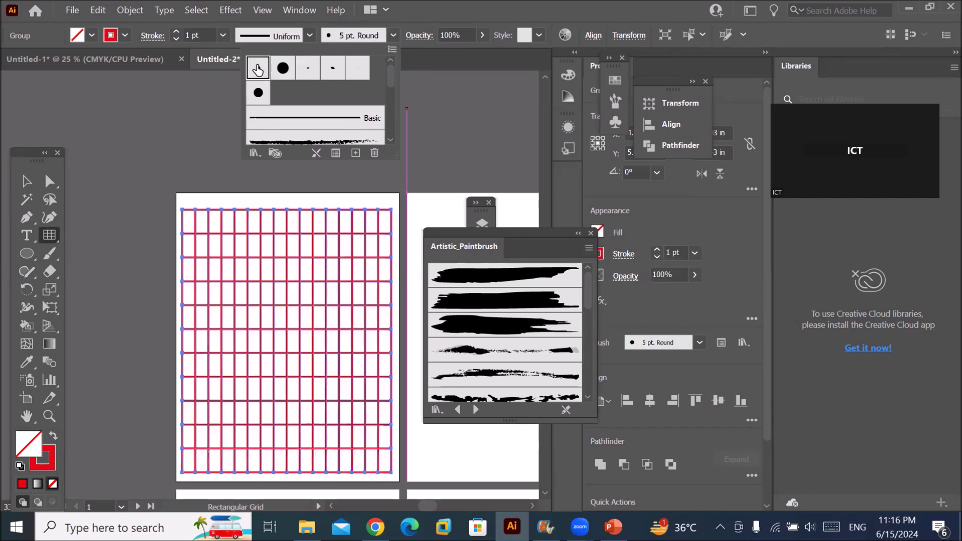
left_click(311, 36)
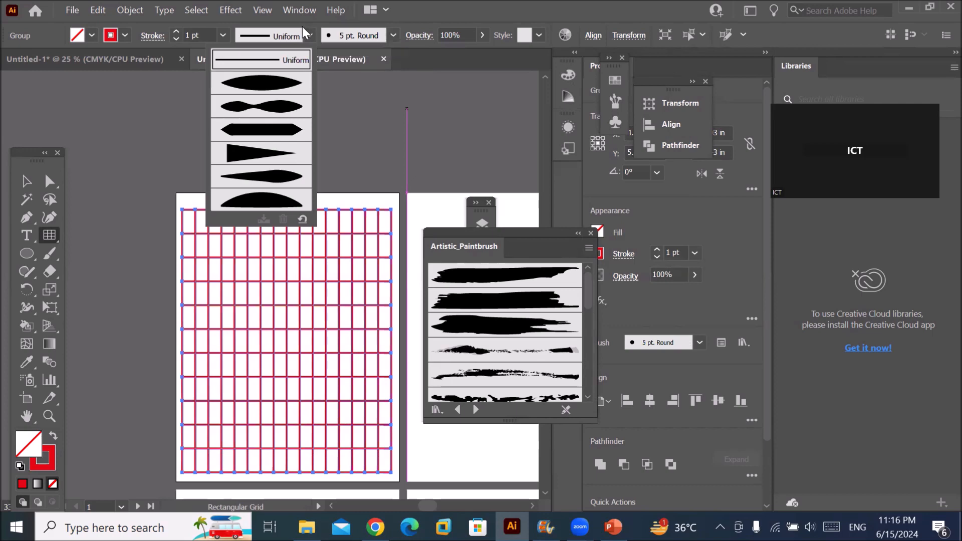
left_click(313, 39)
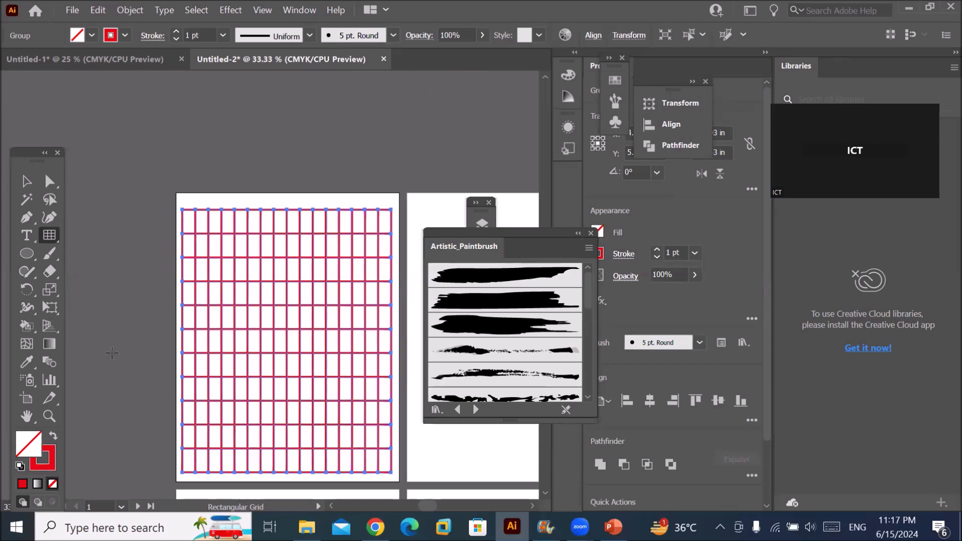
Activate the Shape Builder tool and set the grid's fill to black
left_click_drag(28, 153, 90, 108)
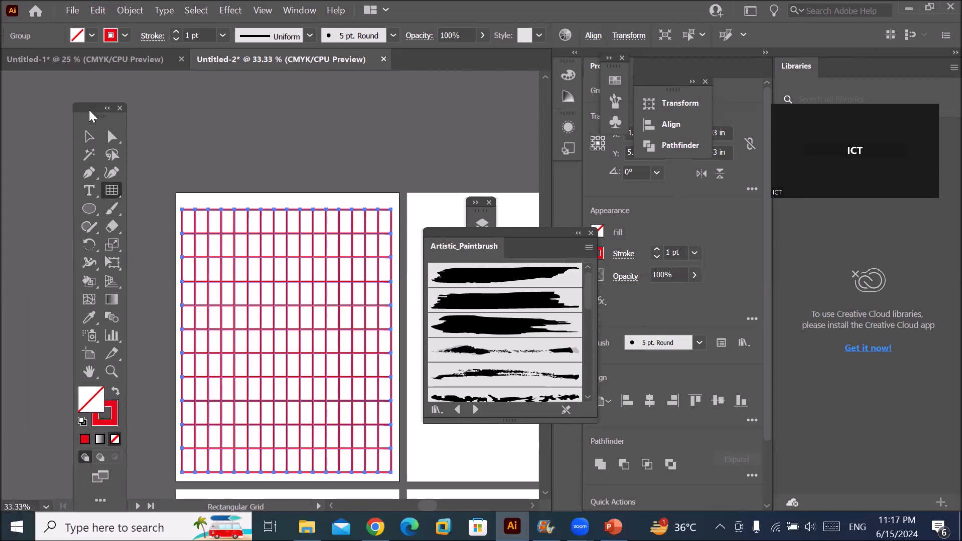
left_click(89, 263)
left_click(88, 264)
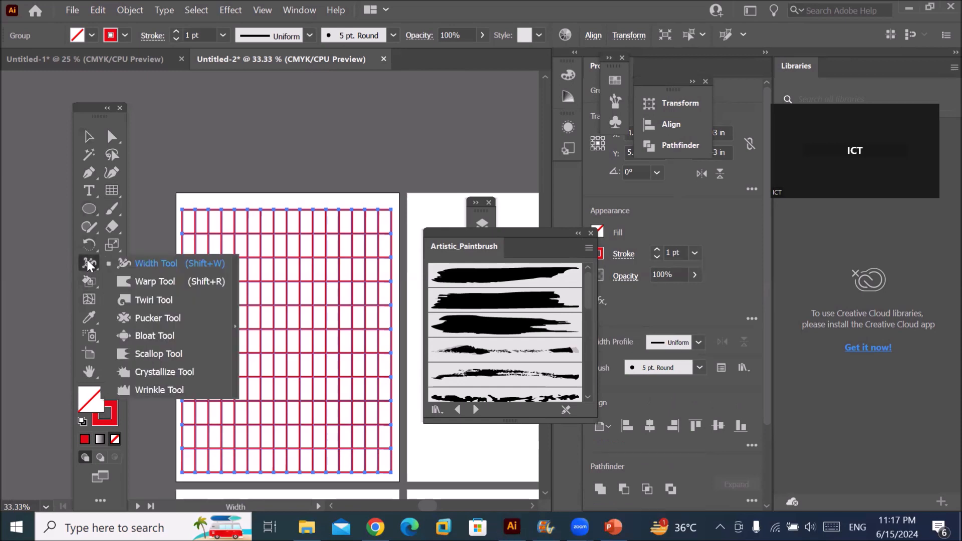
left_click(136, 265)
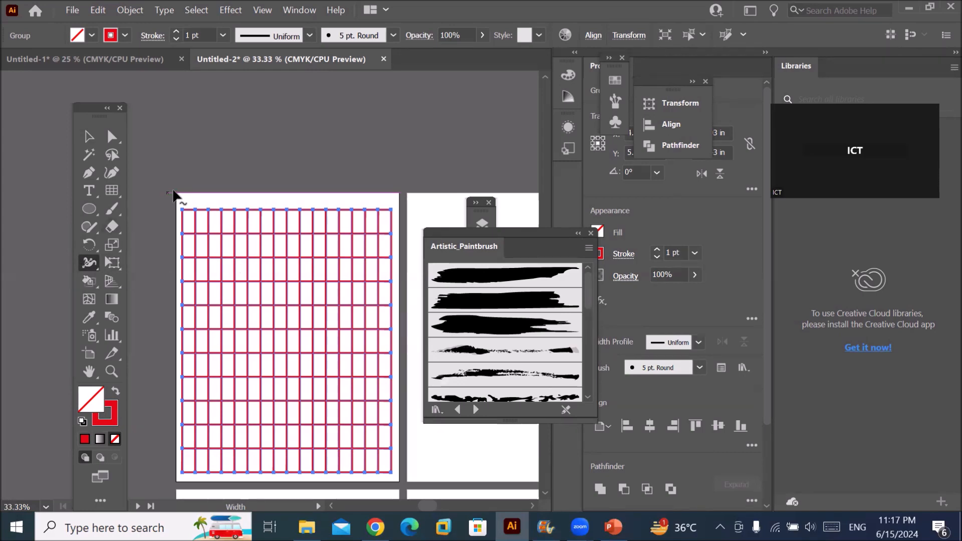
left_click(92, 285)
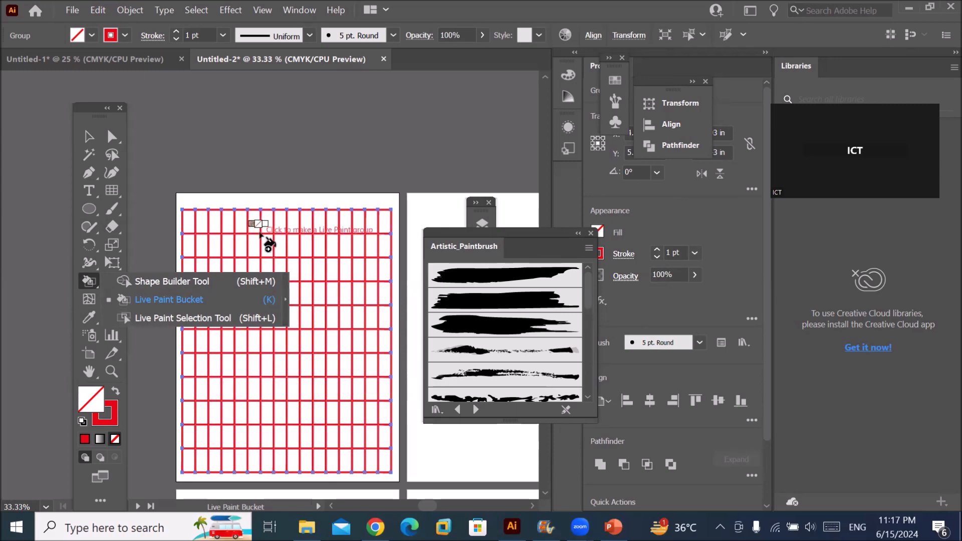
left_click(150, 283)
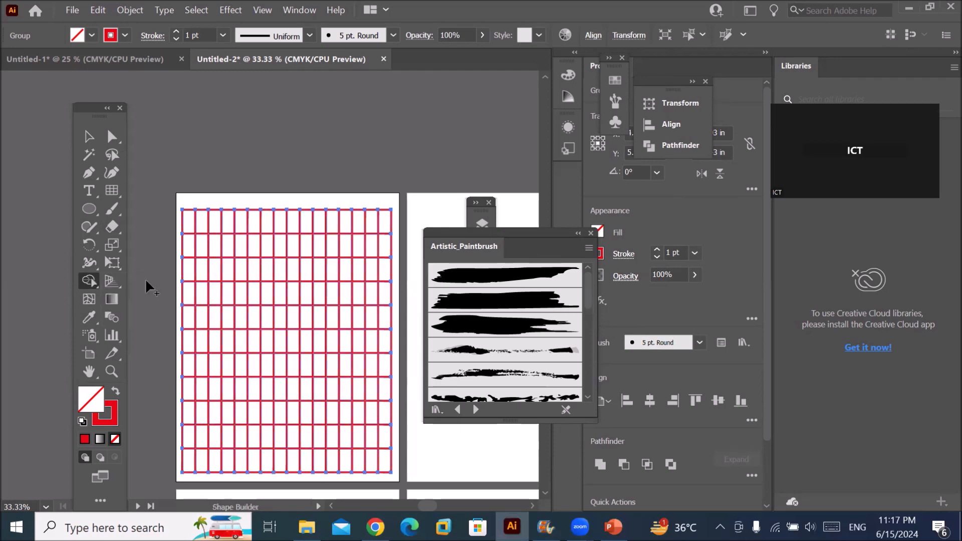
left_click(89, 34)
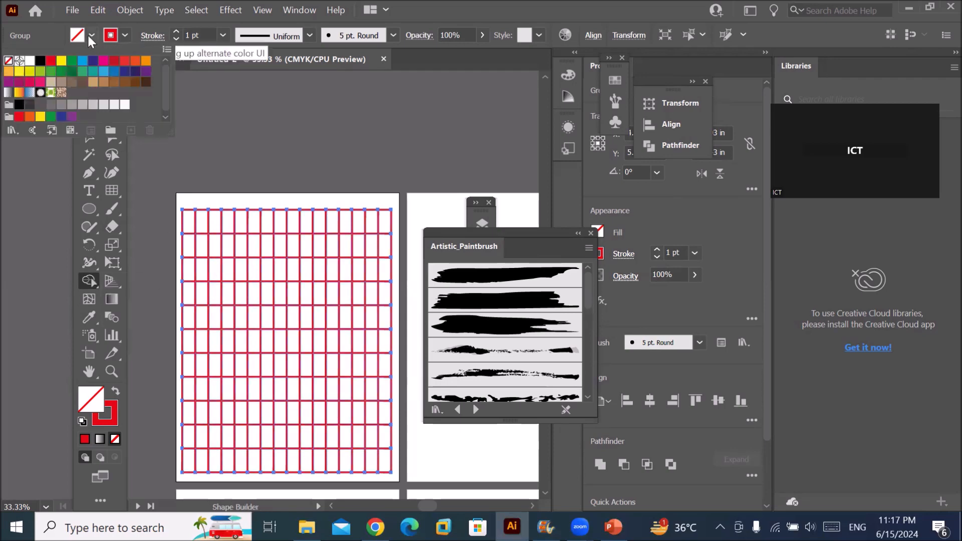
left_click(42, 68)
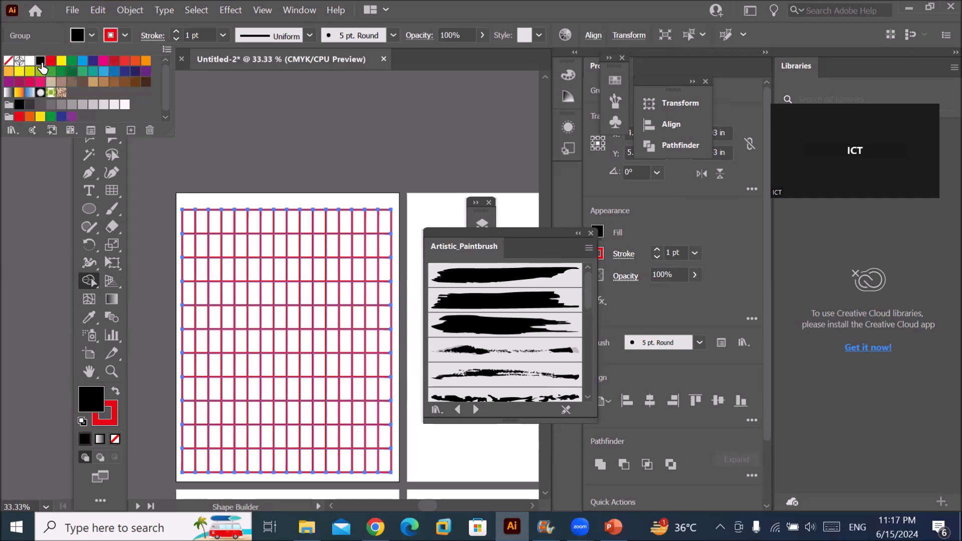
Try to merge cells down the grid's first column and along its lowest rows with Shape Builder, and undo the merge
left_click(188, 223)
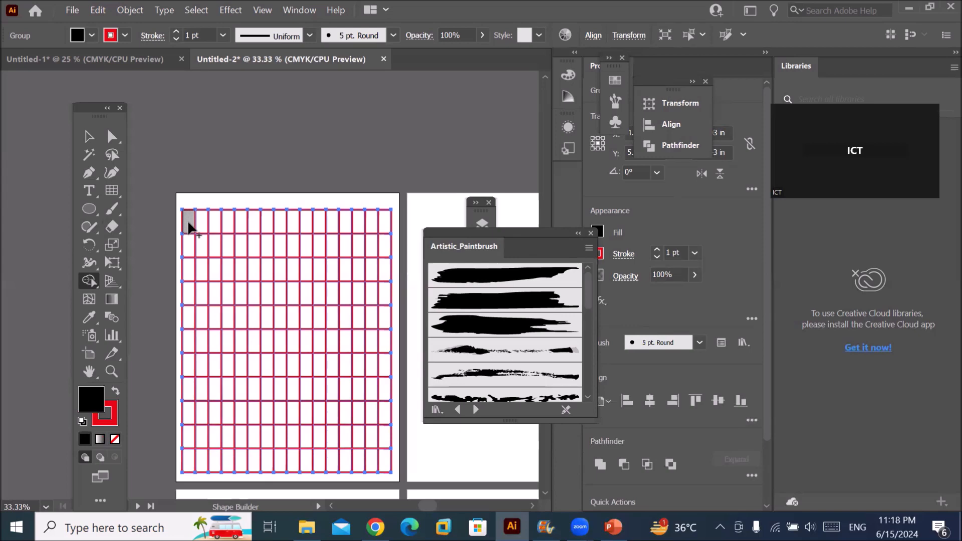
mouse_move(189, 224)
left_mouse_down()
mouse_move(184, 434)
mouse_move(236, 467)
left_mouse_up()
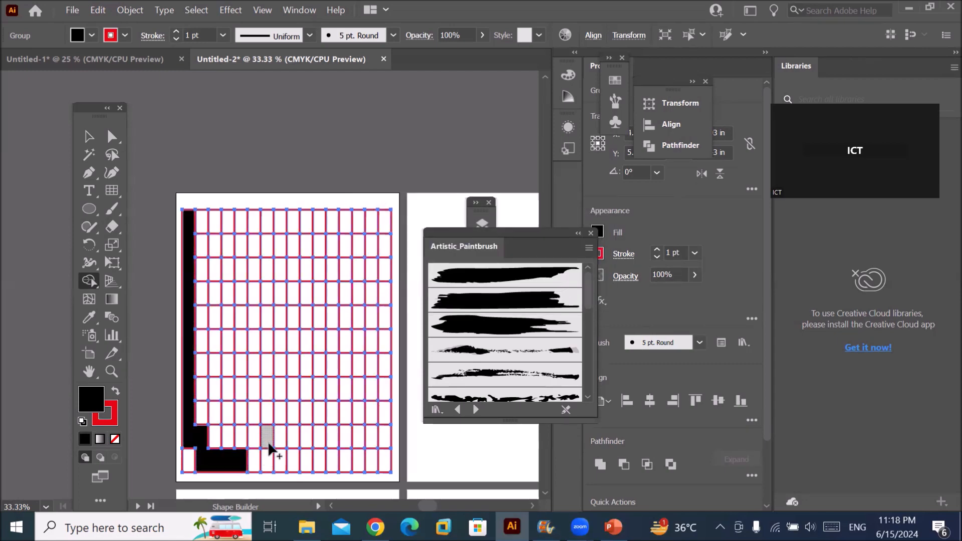
key("ctrl+z")
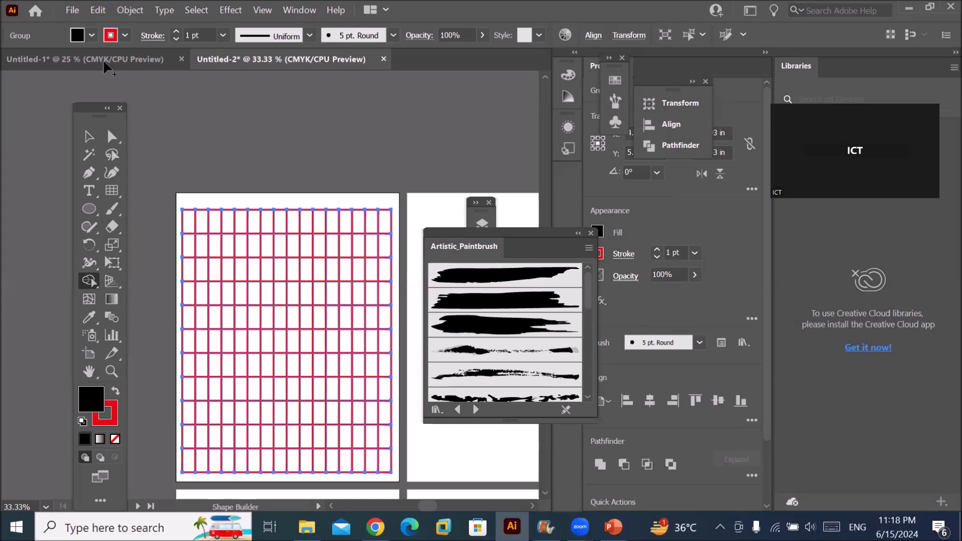
Merge grid cells with Shape Builder into a black U with four-column-wide arms and a base just above the two lowest rows
left_click(90, 36)
left_click(89, 36)
mouse_move(189, 224)
left_mouse_down()
mouse_move(226, 229)
mouse_move(230, 245)
mouse_move(191, 254)
mouse_move(192, 272)
mouse_move(215, 268)
mouse_move(230, 285)
mouse_move(195, 296)
mouse_move(190, 313)
mouse_move(223, 323)
mouse_move(230, 337)
mouse_move(208, 339)
mouse_move(190, 360)
mouse_move(219, 367)
mouse_move(228, 382)
mouse_move(189, 391)
mouse_move(197, 404)
mouse_move(180, 415)
mouse_move(221, 399)
mouse_move(211, 397)
mouse_move(223, 427)
mouse_move(228, 382)
mouse_move(188, 315)
left_mouse_up()
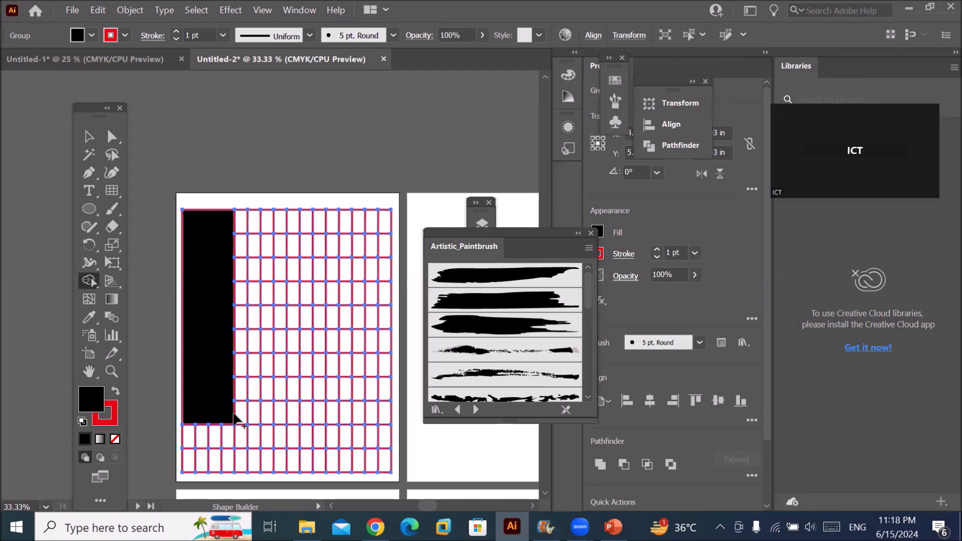
left_click_drag(232, 417, 341, 420)
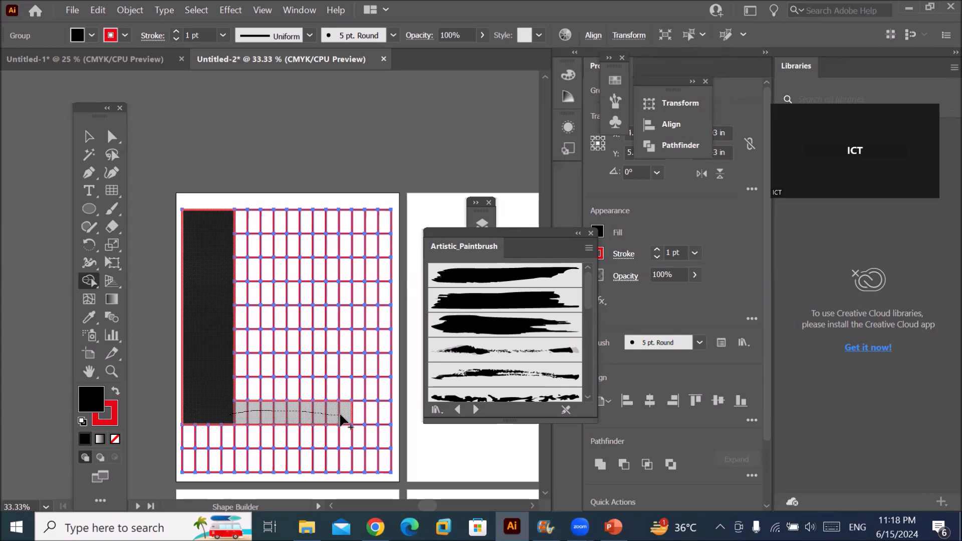
mouse_move(341, 419)
left_mouse_down()
mouse_move(387, 421)
mouse_move(378, 405)
left_mouse_up()
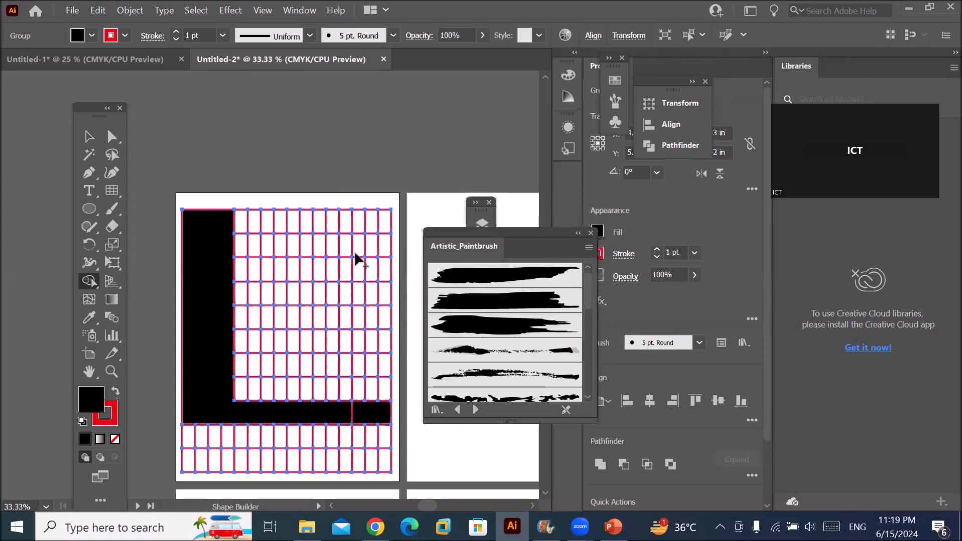
mouse_move(346, 227)
left_mouse_down()
mouse_move(386, 242)
mouse_move(346, 266)
mouse_move(383, 288)
mouse_move(345, 311)
mouse_move(380, 329)
mouse_move(343, 351)
mouse_move(354, 370)
mouse_move(376, 369)
mouse_move(384, 381)
mouse_move(348, 396)
mouse_move(354, 409)
mouse_move(371, 403)
mouse_move(377, 414)
mouse_move(386, 400)
left_mouse_up()
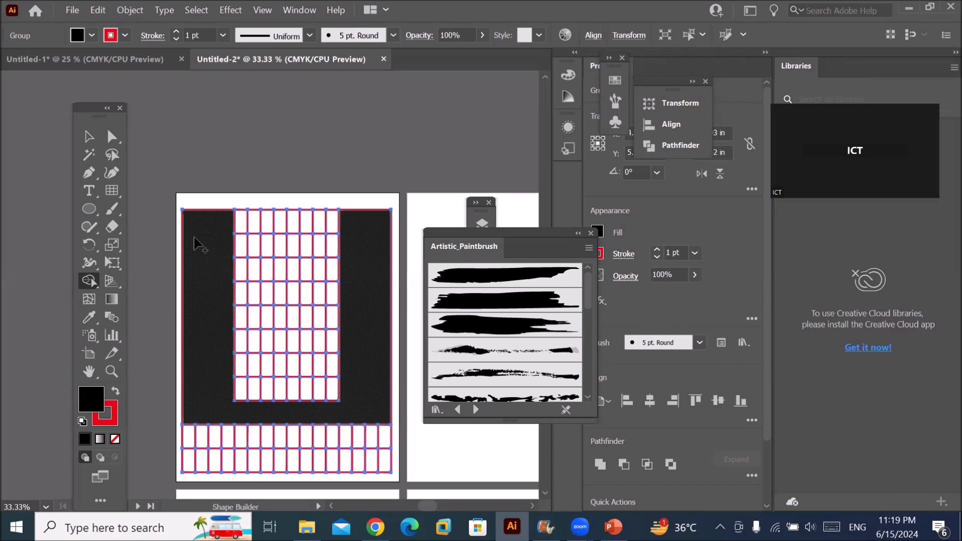
Move the whole grid group from the first artboard to the one beside it
scroll(197, 245, "down", 2)
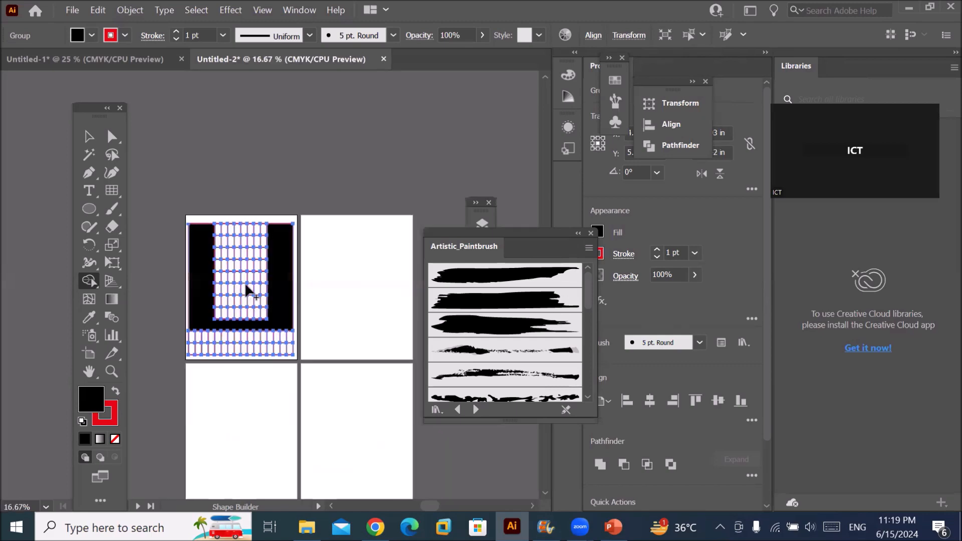
left_click(88, 137)
left_click_drag(196, 249, 317, 246)
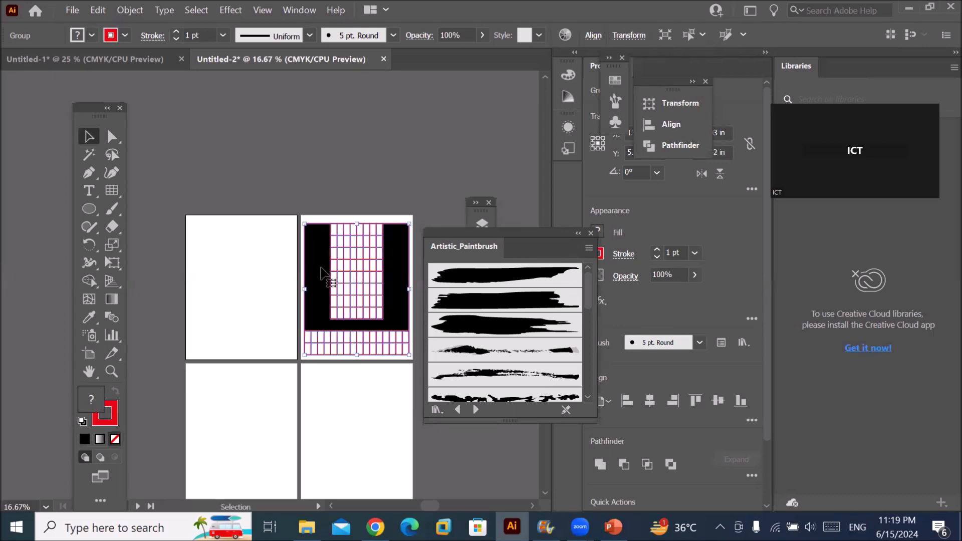
Isolate the grid group, move only the black U back onto the first artboard, and exit isolation mode
double_click(322, 271)
left_click(315, 269)
left_click_drag(315, 267, 201, 277)
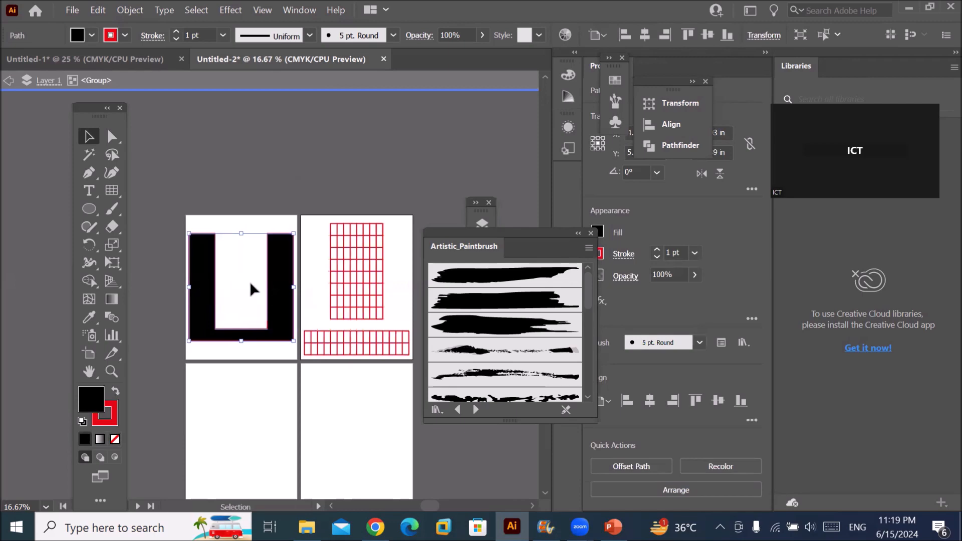
left_click(272, 352)
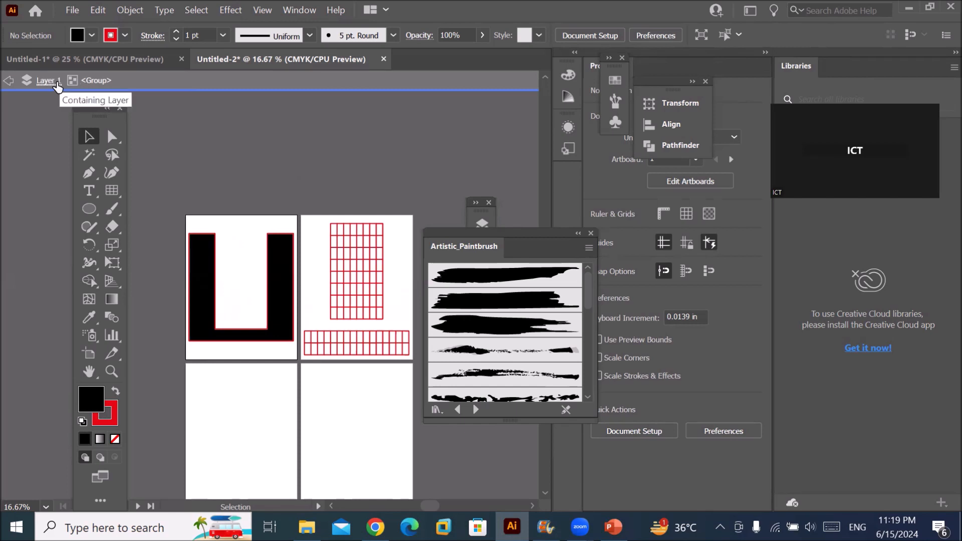
left_click(11, 86)
left_click(11, 86)
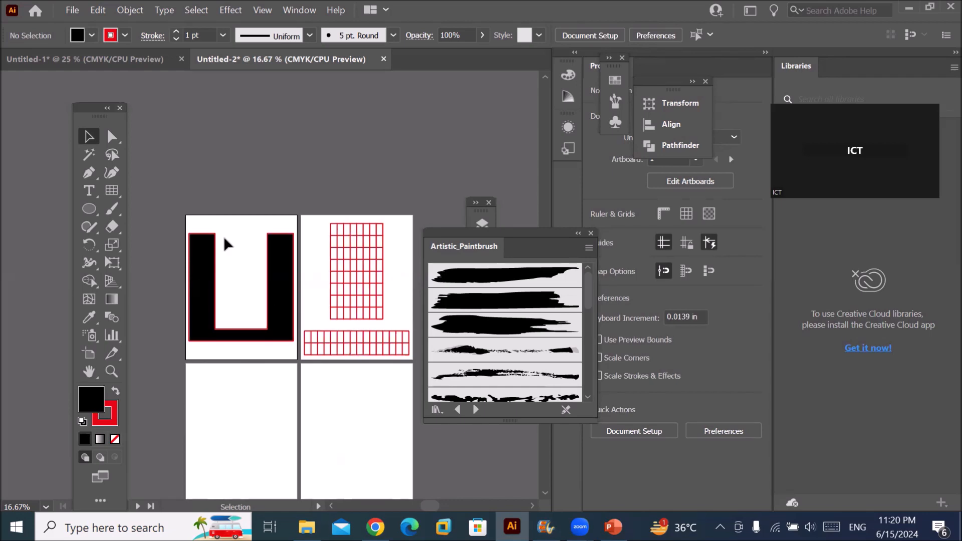
Delete all the artwork and draw a new rectangular grid filling most of the first artboard
key("ctrl+a")
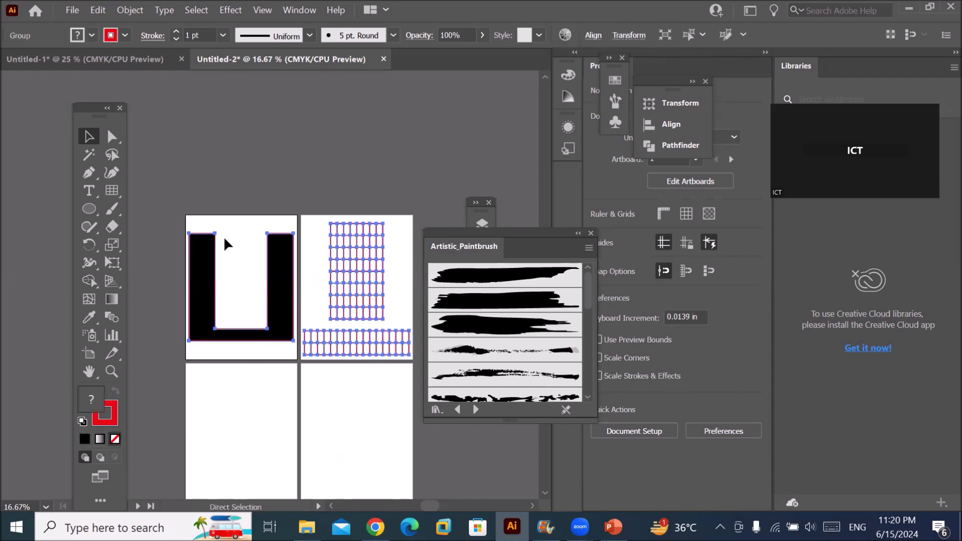
key("Delete")
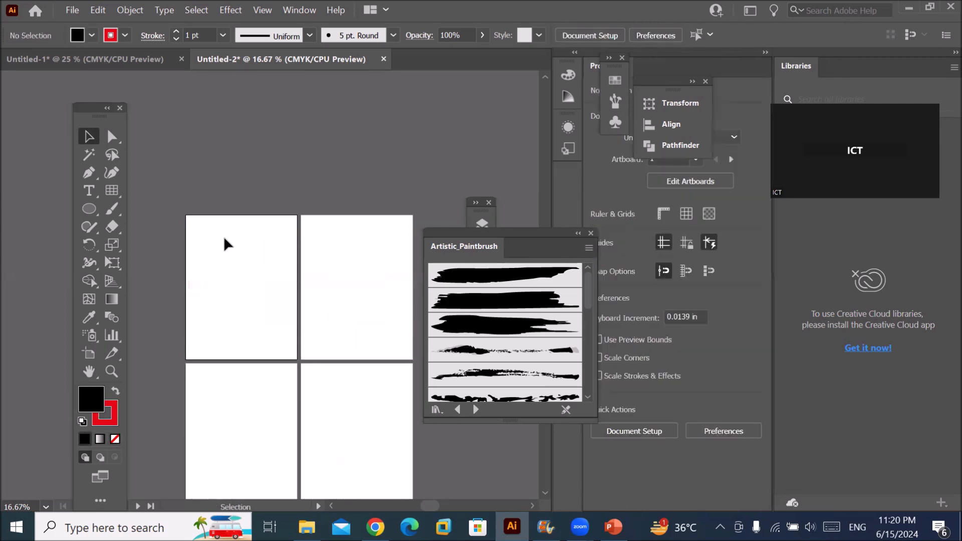
left_click(111, 186)
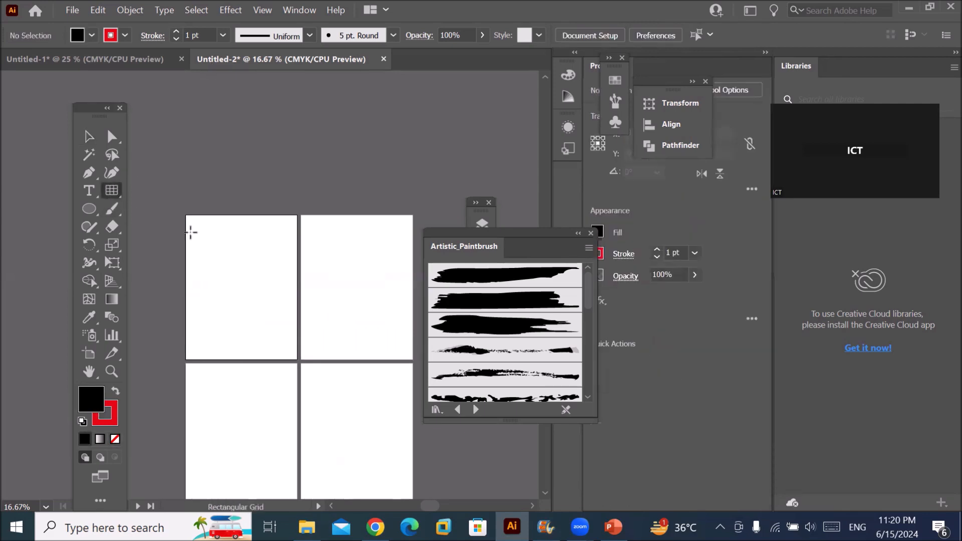
left_click_drag(191, 224, 291, 354)
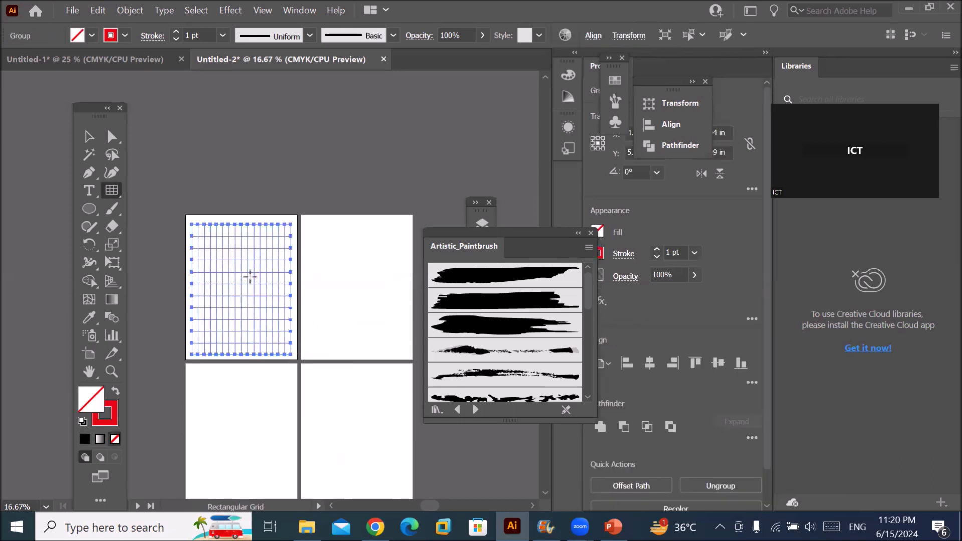
Set the new grid's stroke weight to 7 pt and apply the lens-shaped width profile
left_click(176, 31)
left_click(176, 32)
left_click(176, 32)
left_click(177, 31)
left_click(177, 32)
left_click(176, 31)
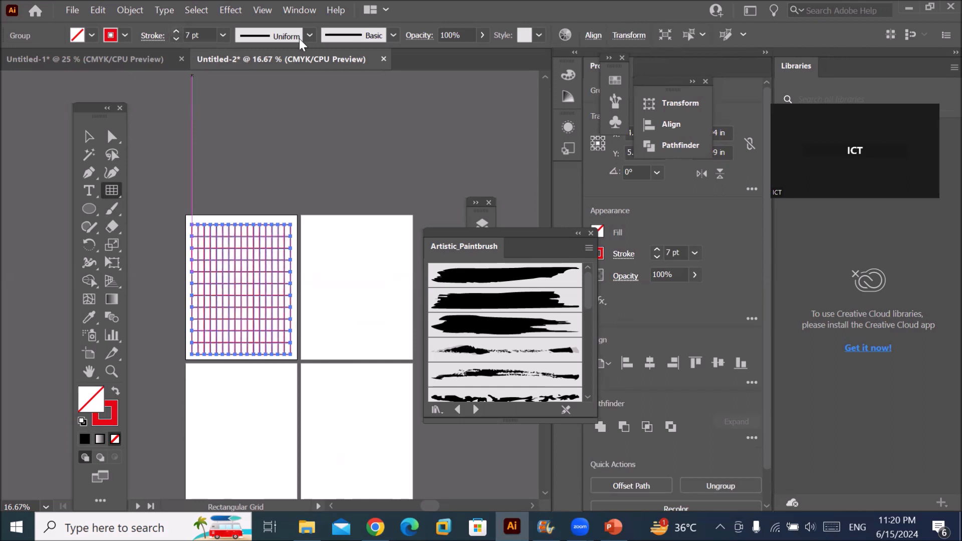
left_click(309, 35)
left_click(272, 77)
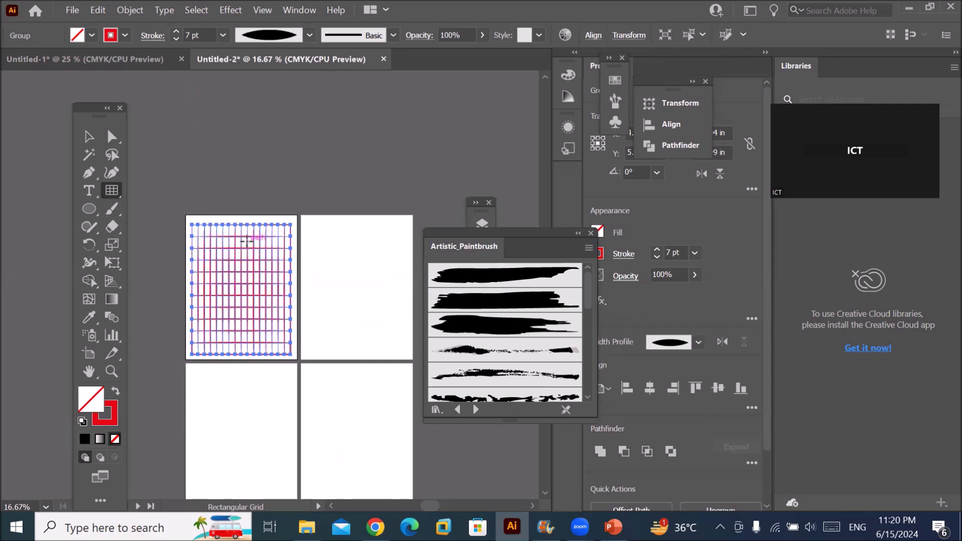
scroll(235, 228, "up", 2)
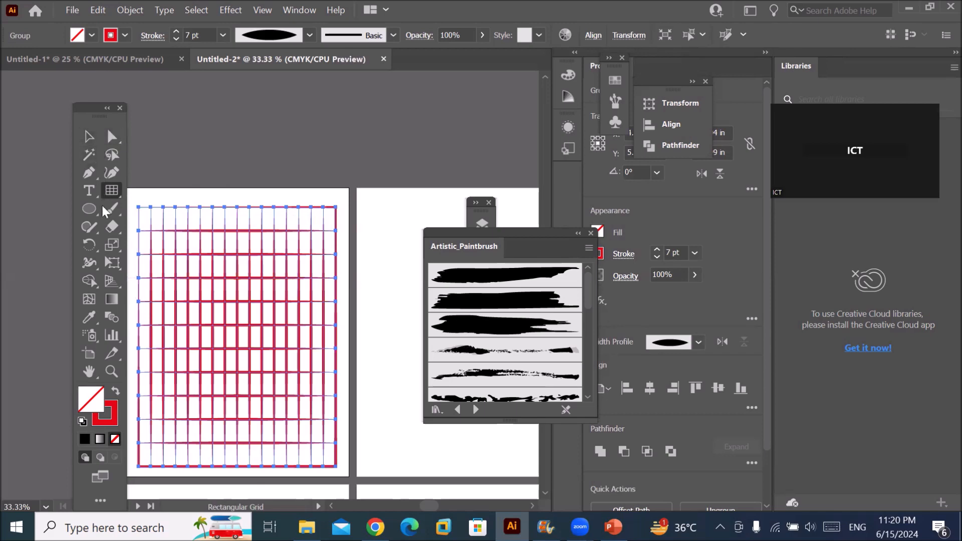
Remove the cells of the grid's top and bottom rows with the Shape Builder tool
left_click(84, 280)
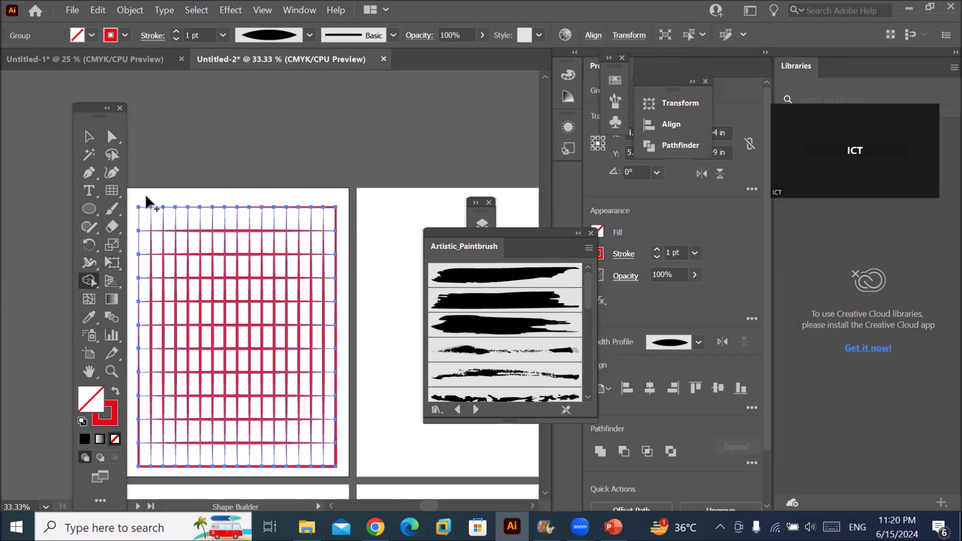
left_click(145, 217, "alt")
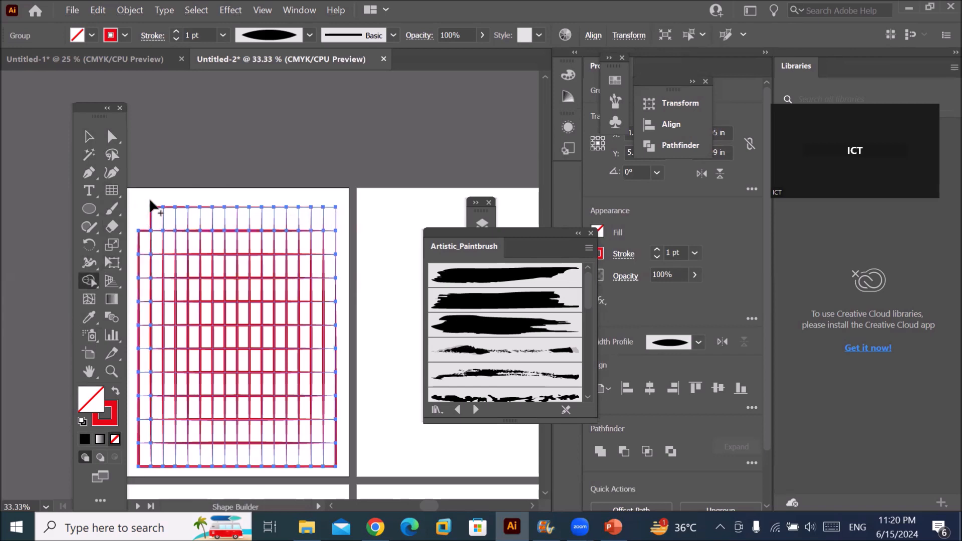
left_click_drag(145, 211, 339, 215)
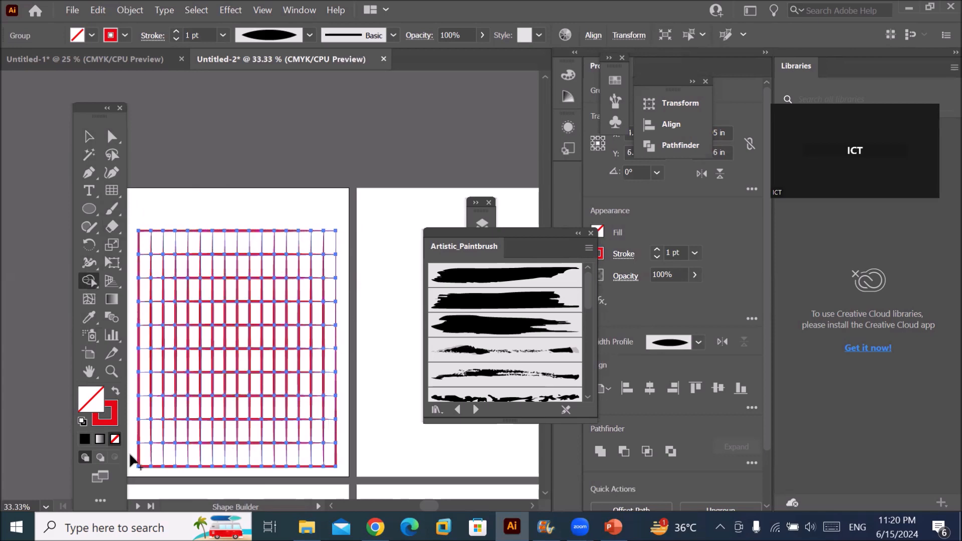
left_click_drag(160, 456, 342, 465)
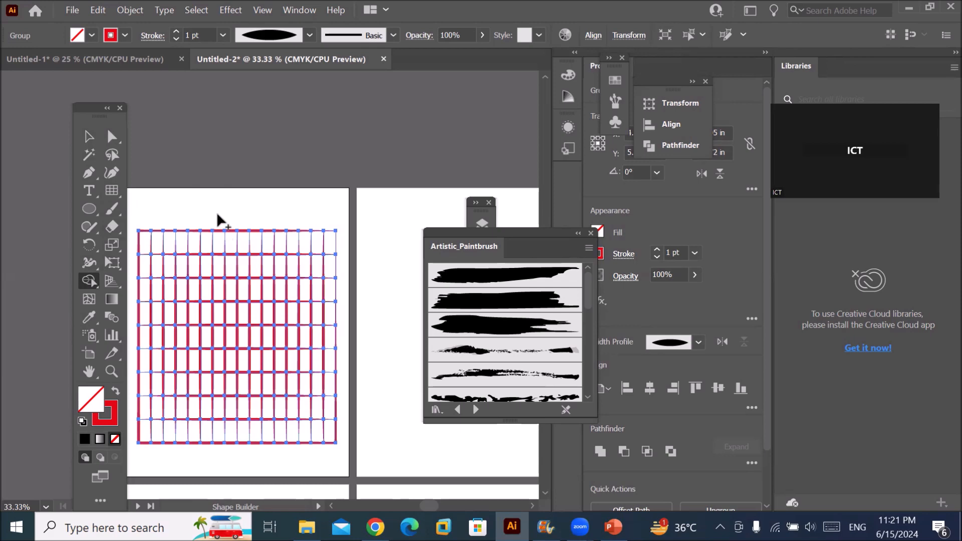
Remove the grid's seventh and eighth columns and the line between them, splitting the grid into two blocks
left_click_drag(220, 215, 221, 299)
left_click_drag(219, 359, 220, 449)
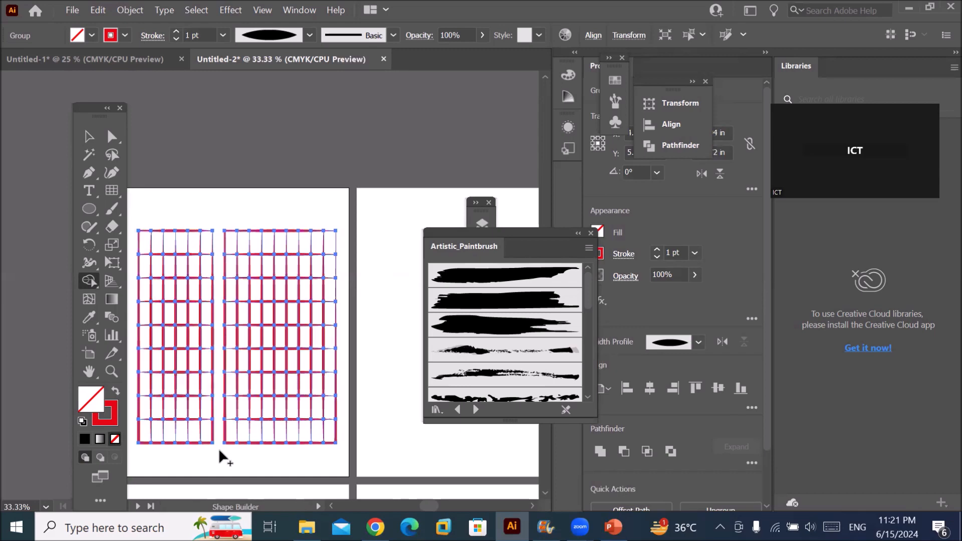
left_click_drag(232, 217, 230, 452)
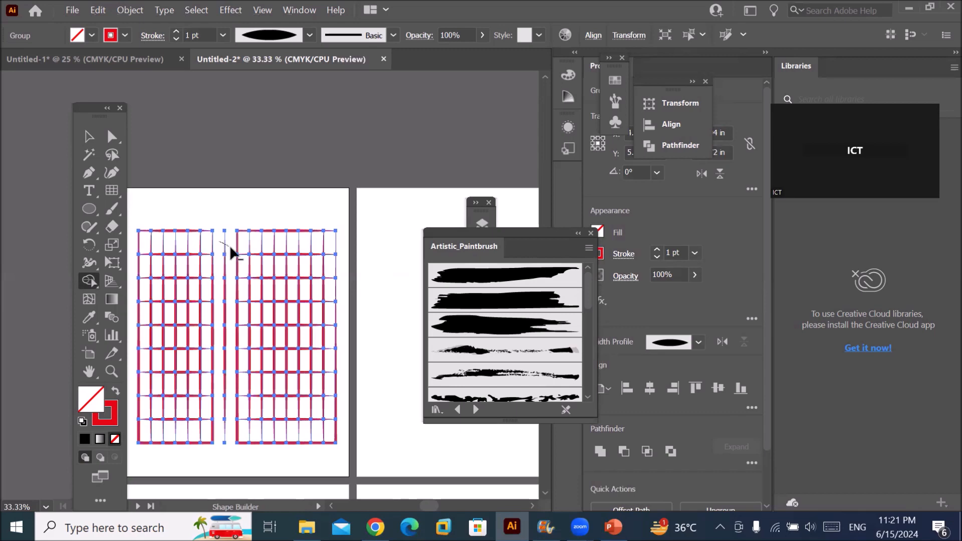
mouse_move(225, 309)
left_mouse_down()
mouse_move(230, 428)
mouse_move(216, 432)
left_mouse_up()
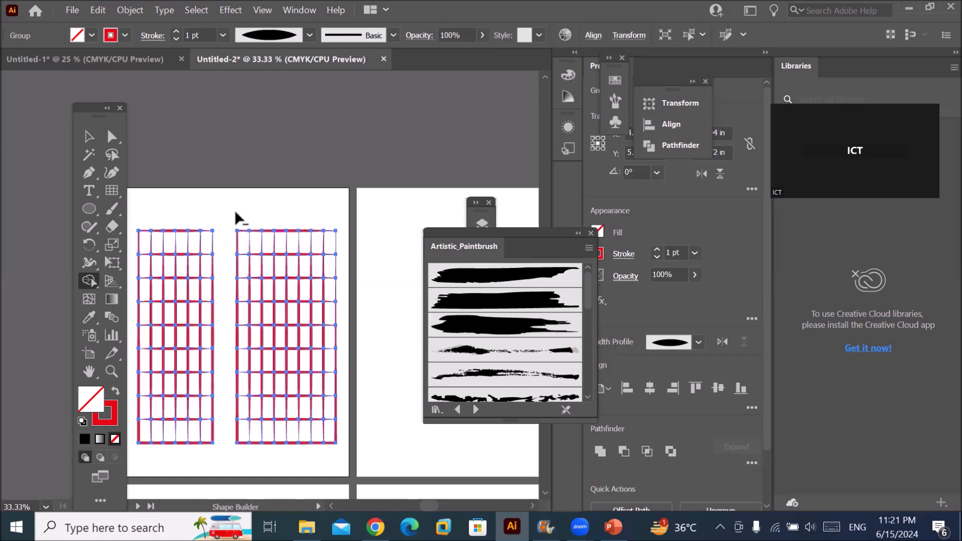
Remove the right-hand grid block's first column and its leftover vertical line with the Shape Builder tool
left_click_drag(238, 215, 243, 453)
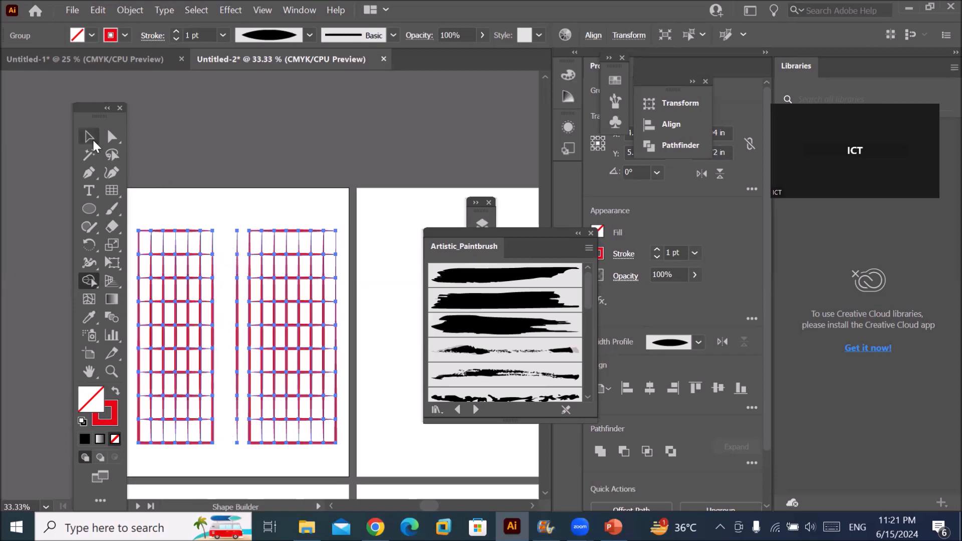
mouse_move(234, 237)
left_mouse_down()
mouse_move(230, 301)
mouse_move(241, 322)
mouse_move(232, 342)
mouse_move(225, 436)
left_mouse_up()
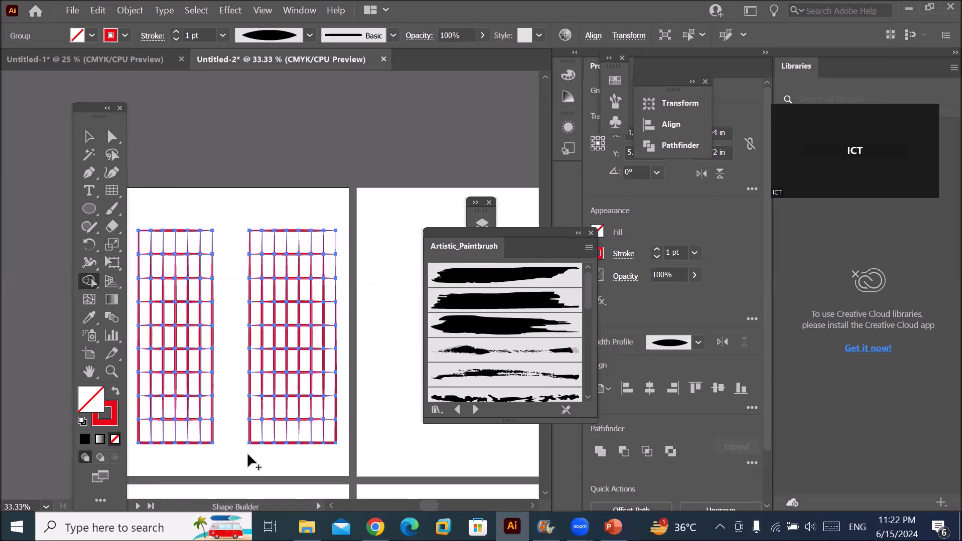
Select both remaining grid blocks on the first artboard and delete them
left_click(89, 136)
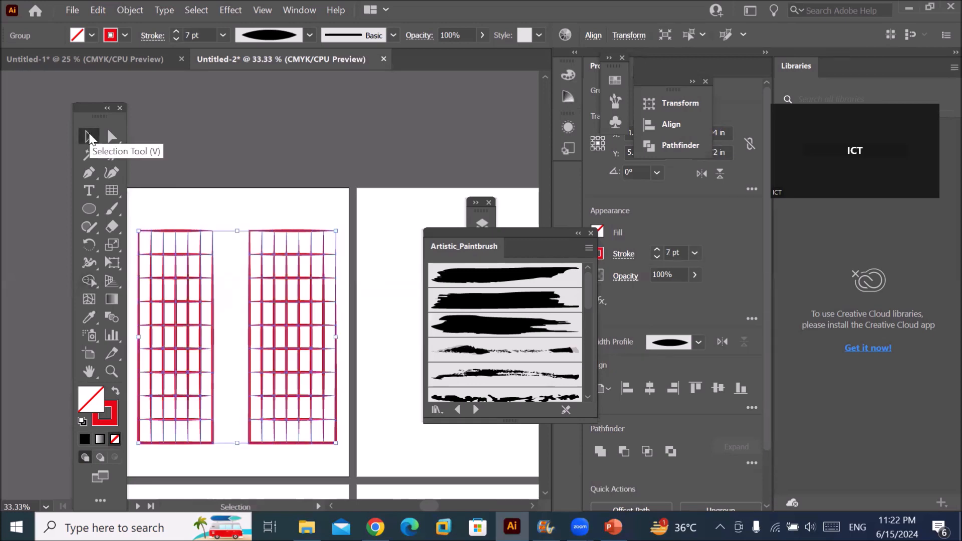
scroll(262, 225, "down", 1)
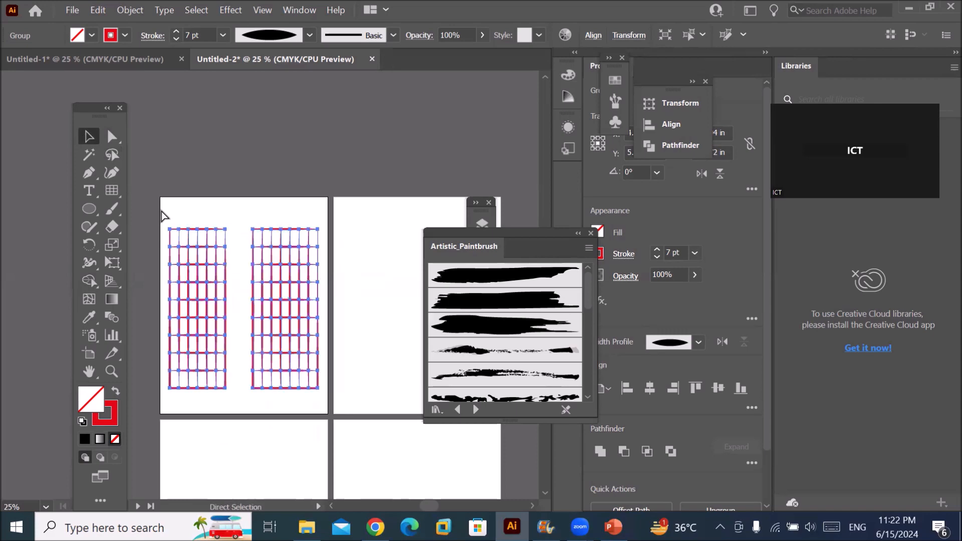
key("Delete")
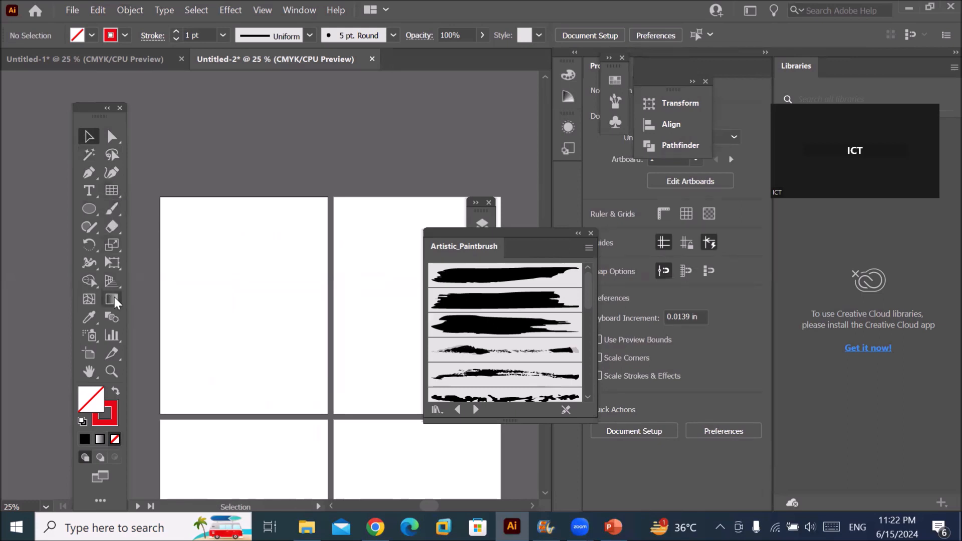
Set the Rectangular Grid tool's number of vertical dividers to 10
left_click(93, 282)
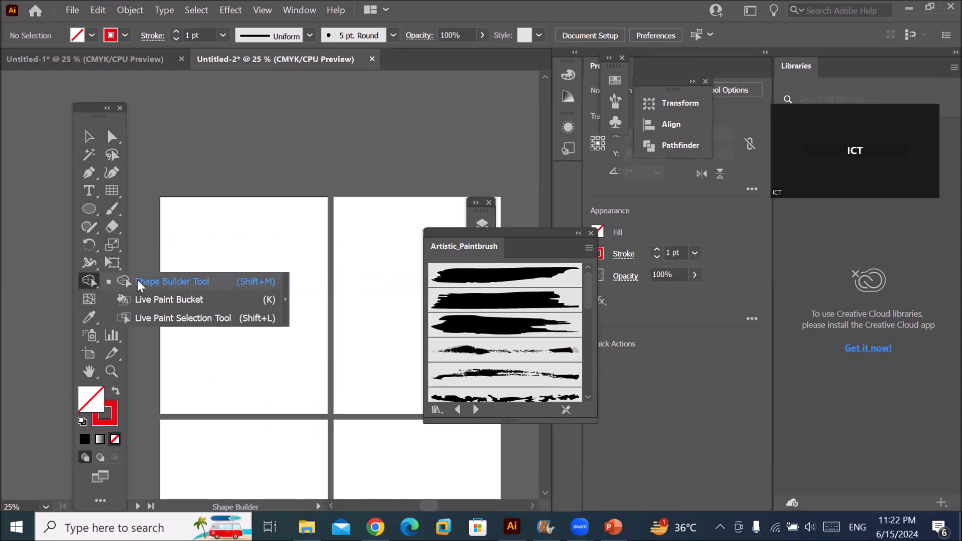
double_click(112, 190)
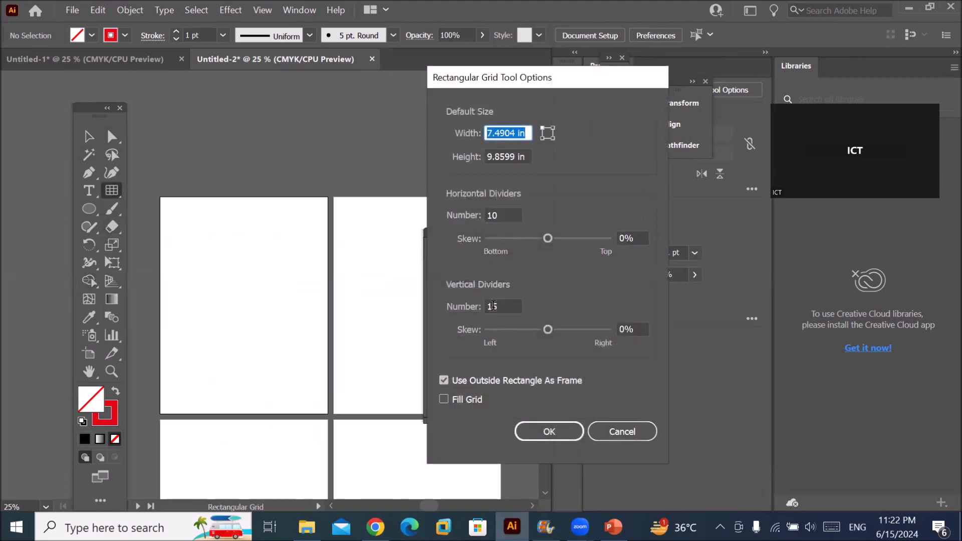
left_click(505, 306)
double_click(505, 306)
type("8")
key("Up")
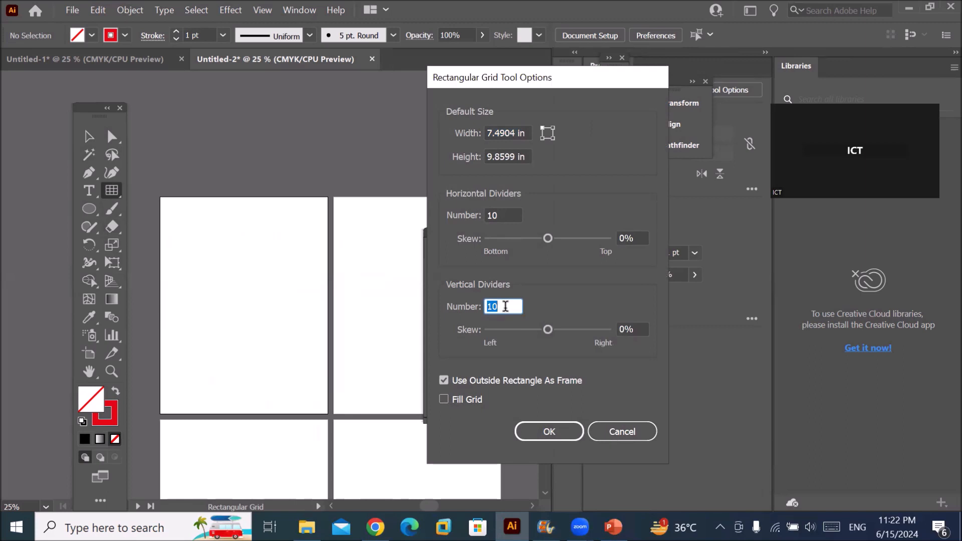
left_click(546, 432)
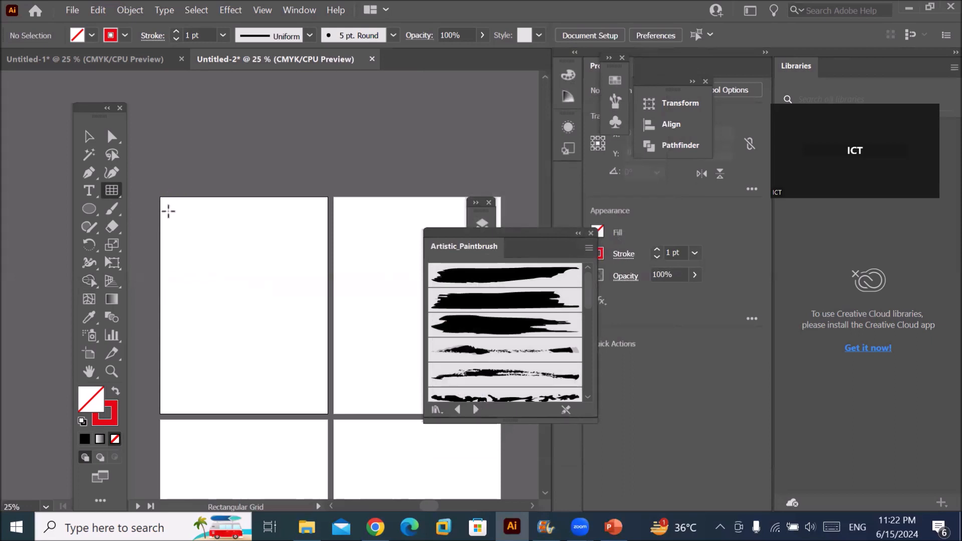
Draw a square rectangular grid across the first artboard and shift it slightly down and to the left
left_click_drag(172, 215, 261, 361)
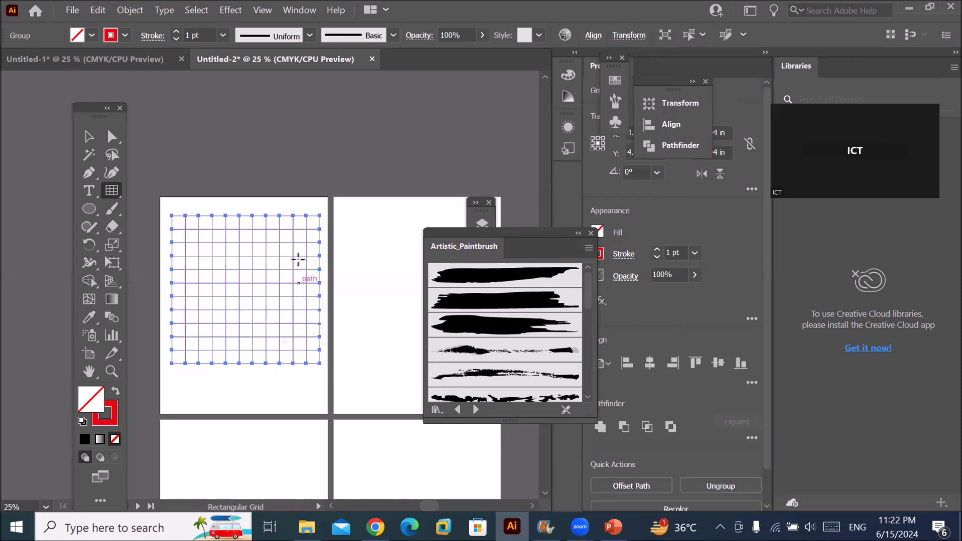
left_click(85, 141)
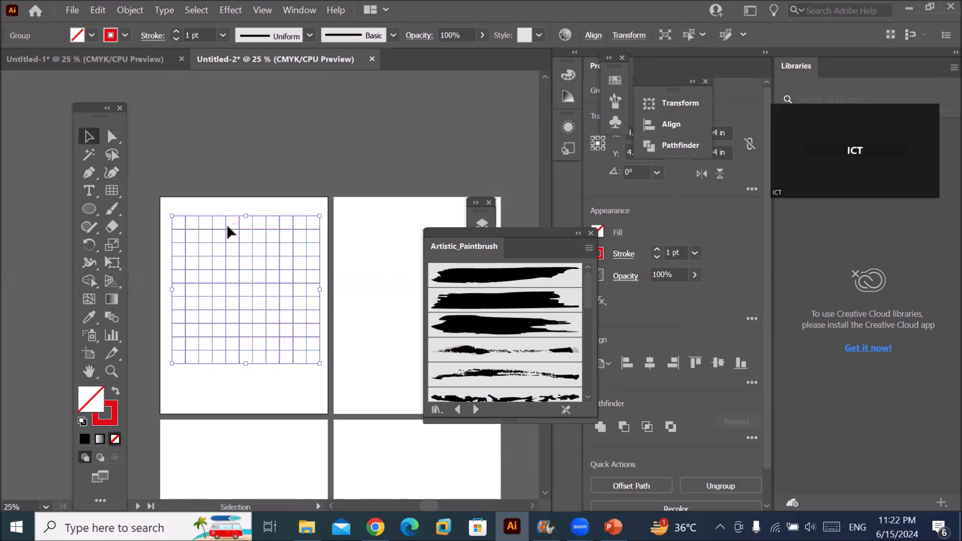
left_click_drag(230, 227, 224, 244)
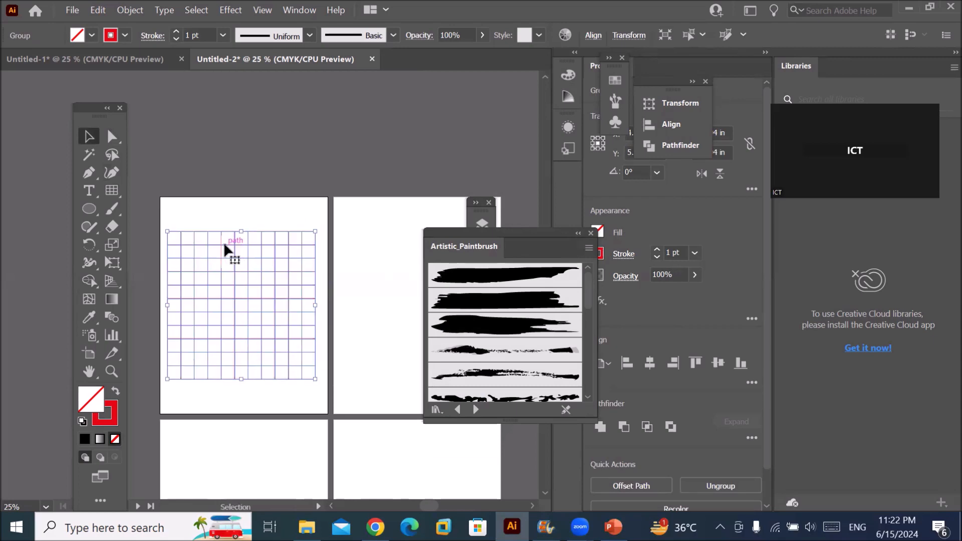
mouse_move(223, 242)
left_mouse_down()
mouse_move(237, 242)
mouse_move(215, 238)
left_mouse_up()
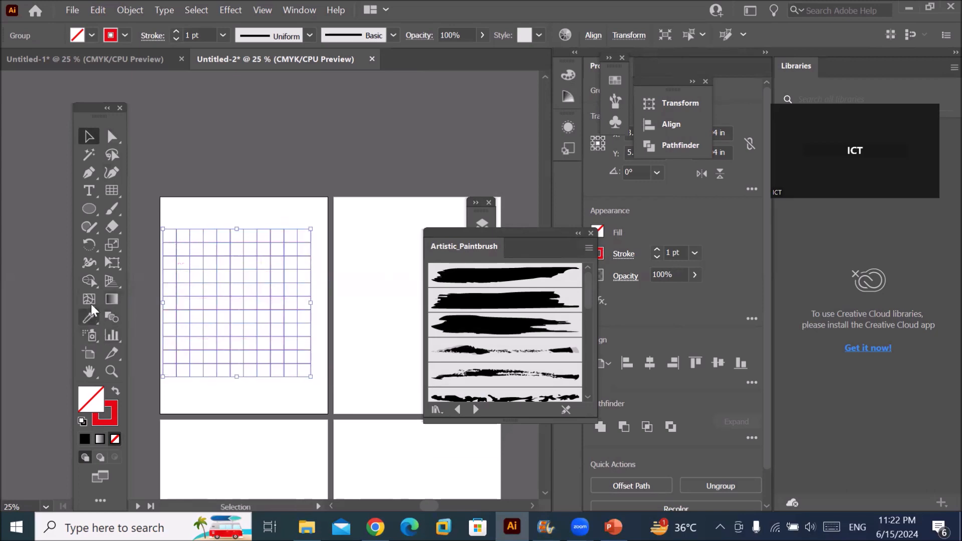
Turn the grid into a Live Paint group and fill its four corner cells green with the Live Paint Bucket
left_click_drag(90, 282, 131, 299)
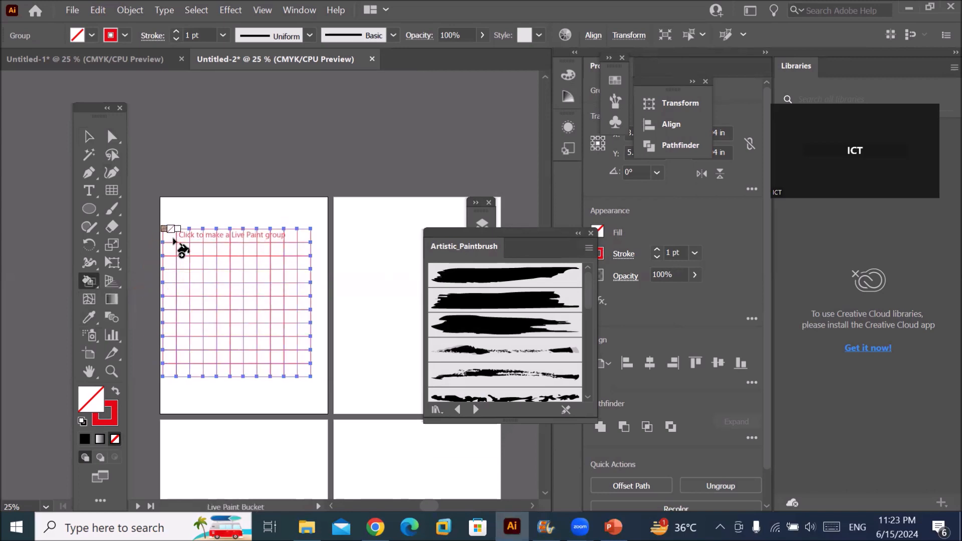
key("Right")
key("Right")
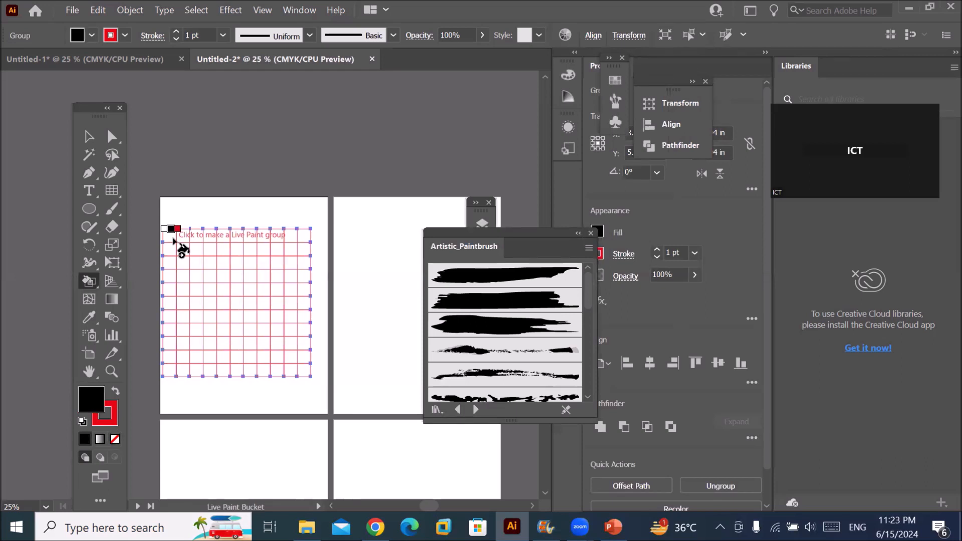
key("Right")
key("Right")
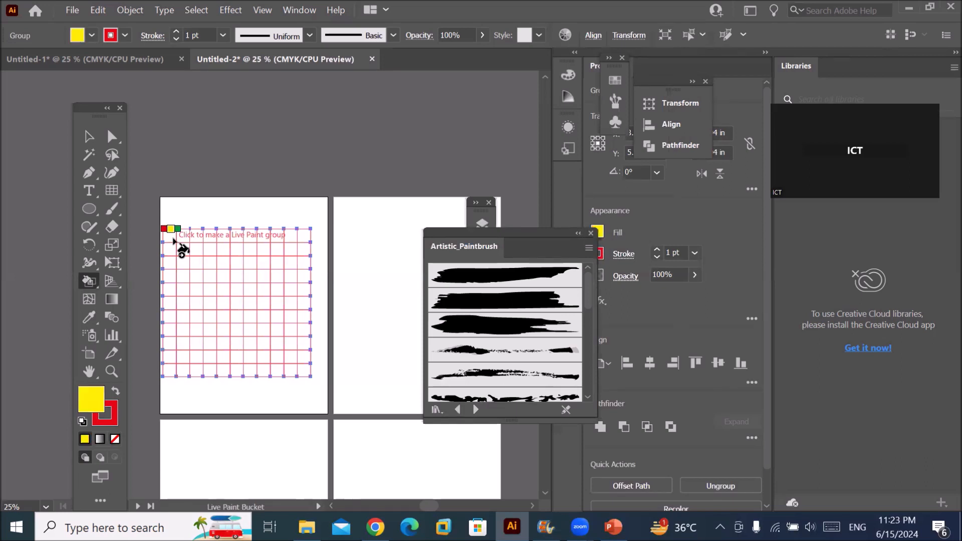
key("Right")
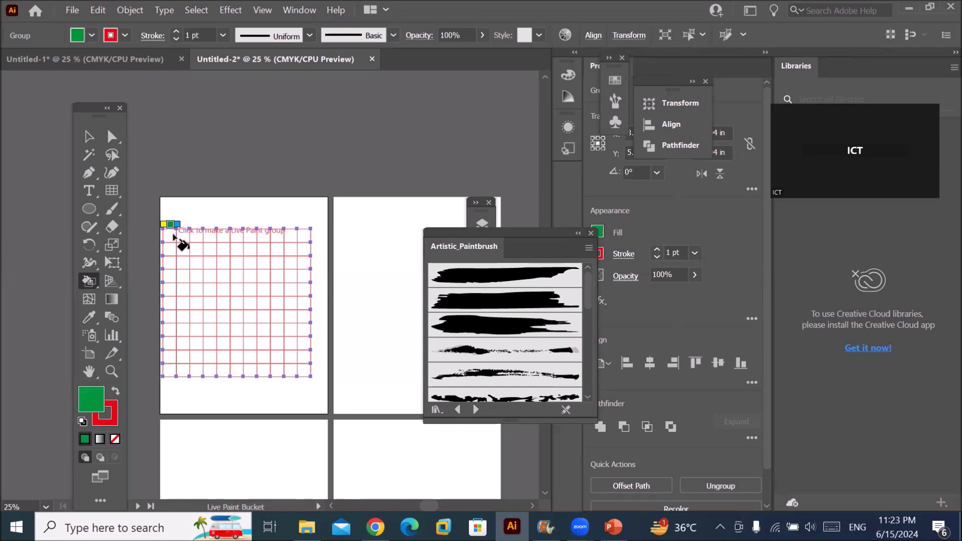
left_click(174, 234)
left_click(301, 237)
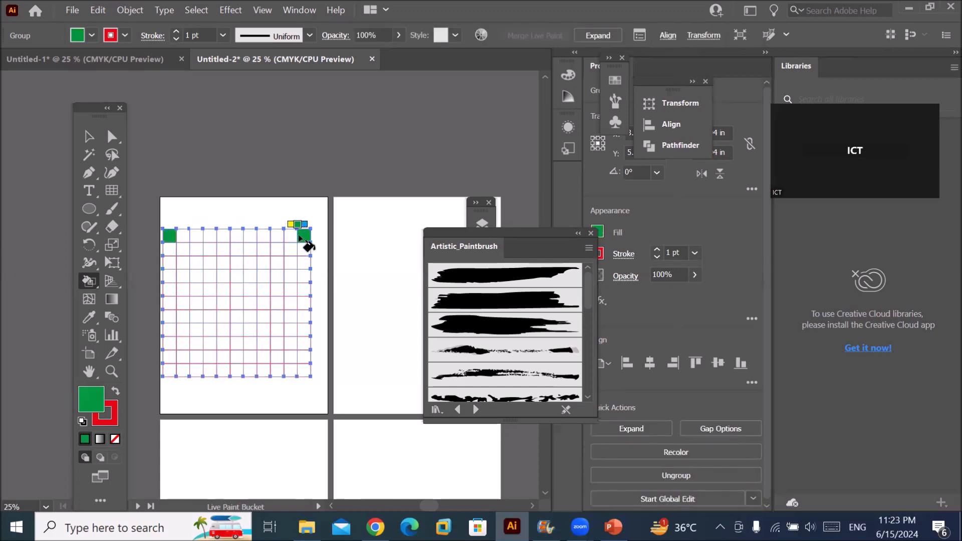
left_click(301, 370)
left_click(168, 370)
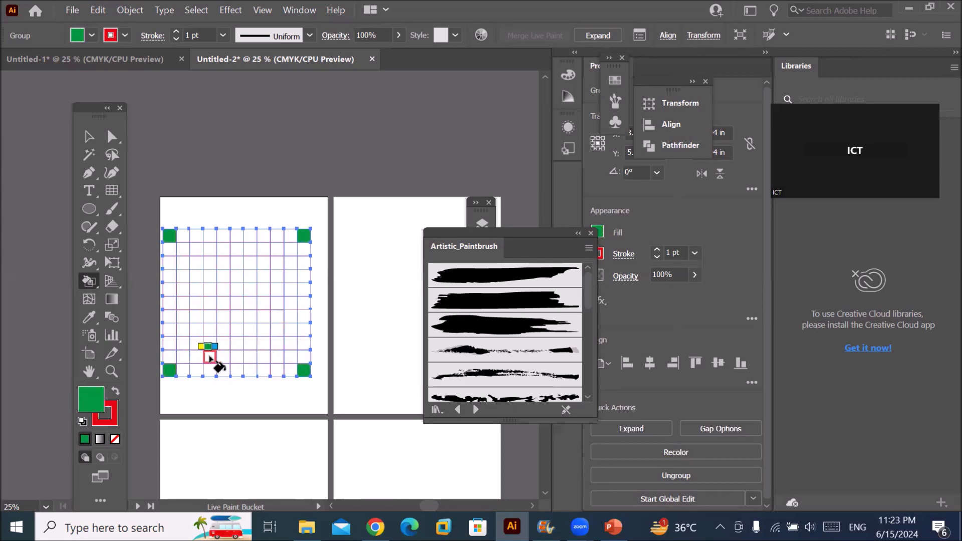
Fill the grid's central block of 5 by 5 cells with CMYK Blue using the Live Paint Selection tool
left_click(92, 282)
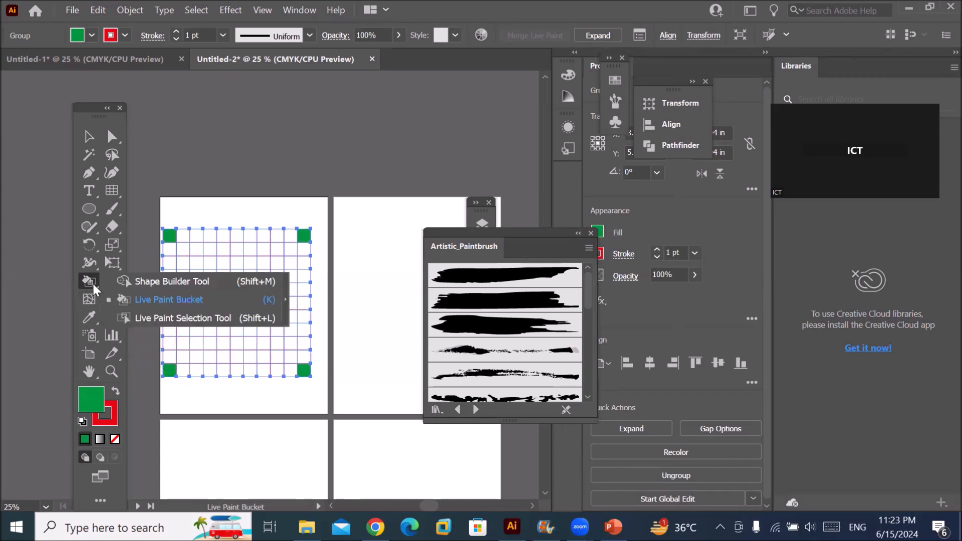
left_click(166, 318)
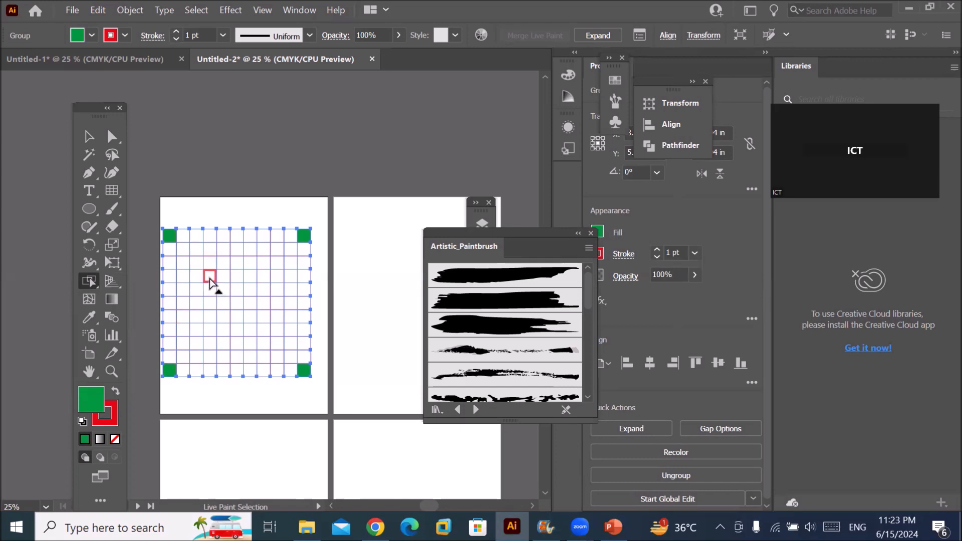
mouse_move(210, 278)
left_mouse_down()
mouse_move(211, 330)
mouse_move(262, 336)
left_mouse_up()
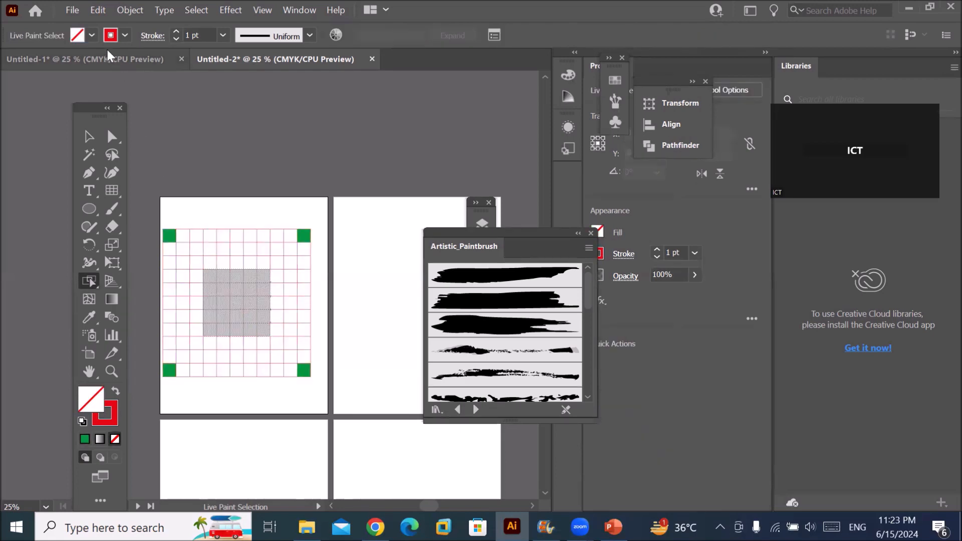
left_click(93, 36)
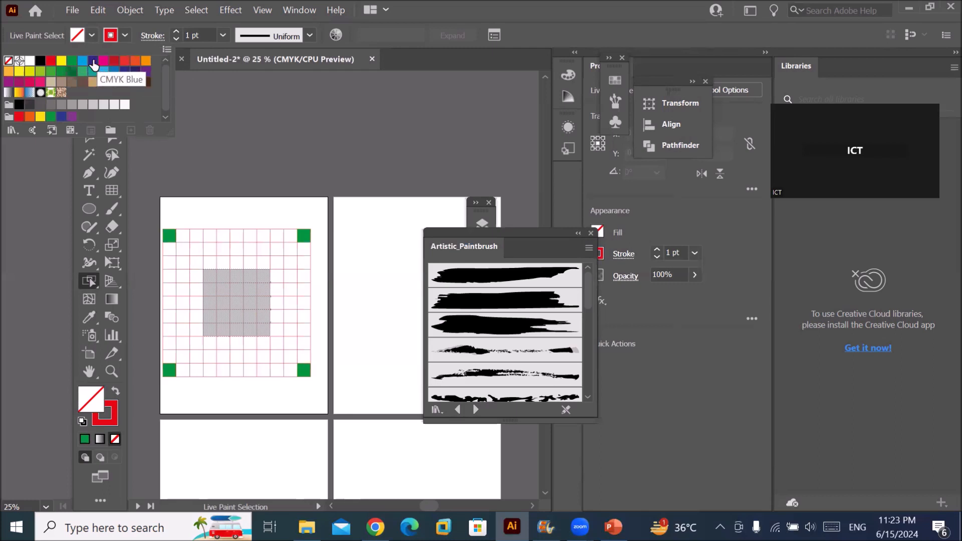
left_click(94, 60)
left_click(212, 209)
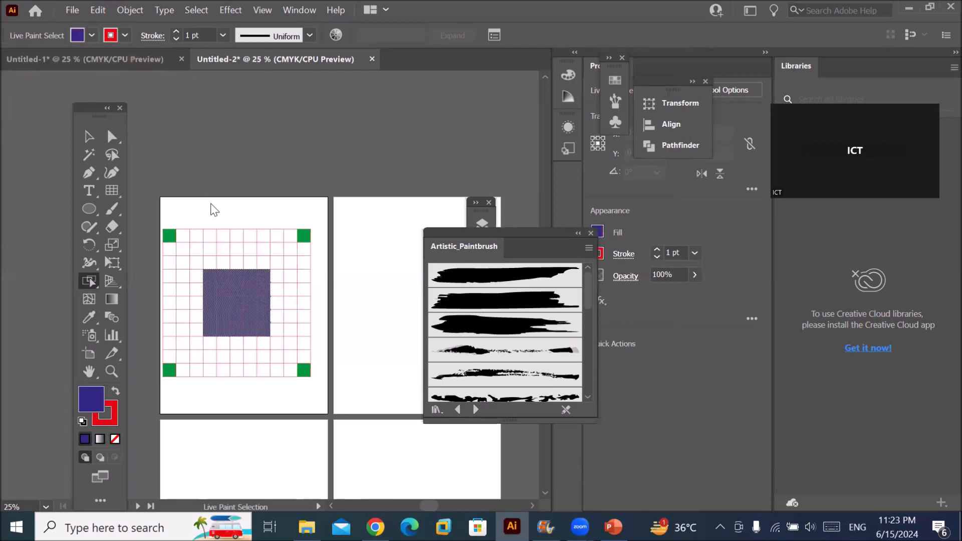
left_click(212, 209)
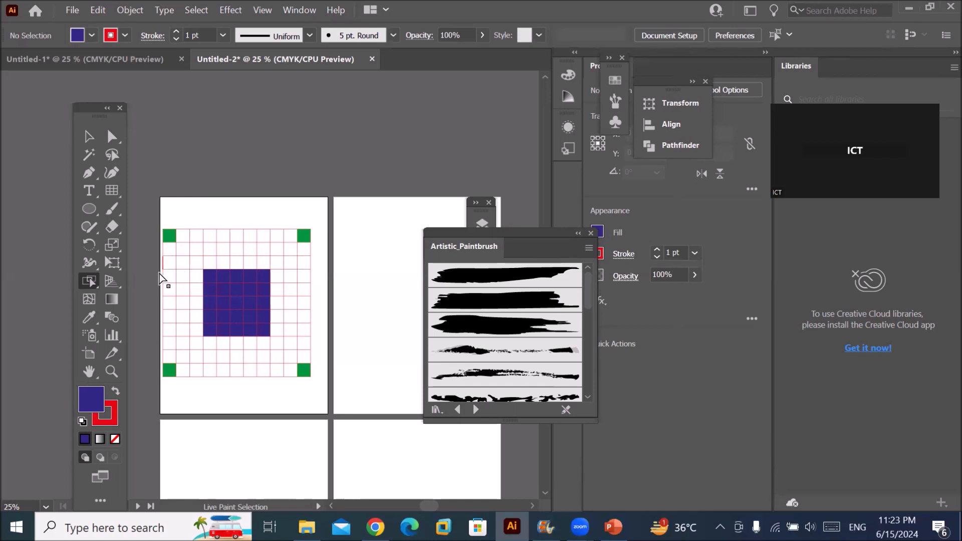
Paint the middle seven cells of each outer edge and the ring around the centre cell light blue with the Live Paint Bucket
left_click(89, 279)
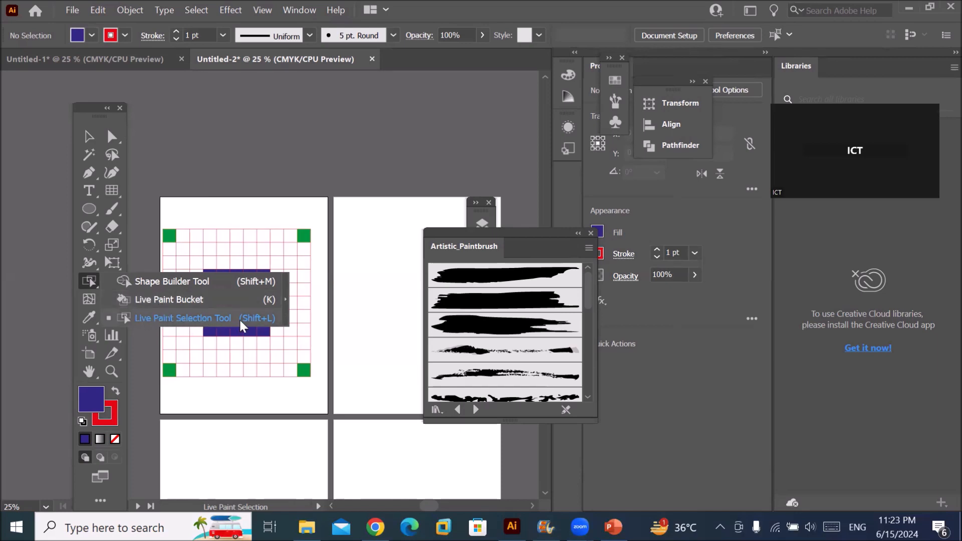
left_click(167, 301)
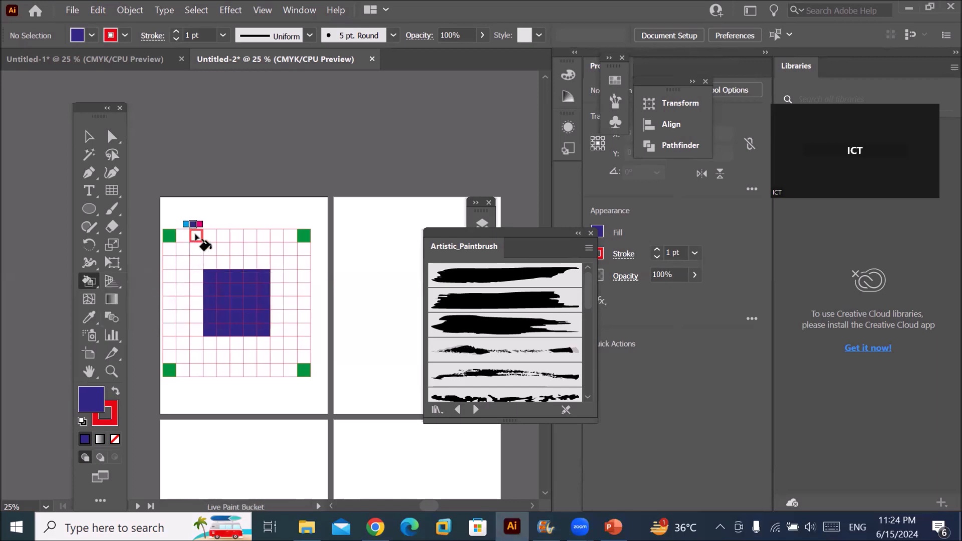
left_click(92, 35)
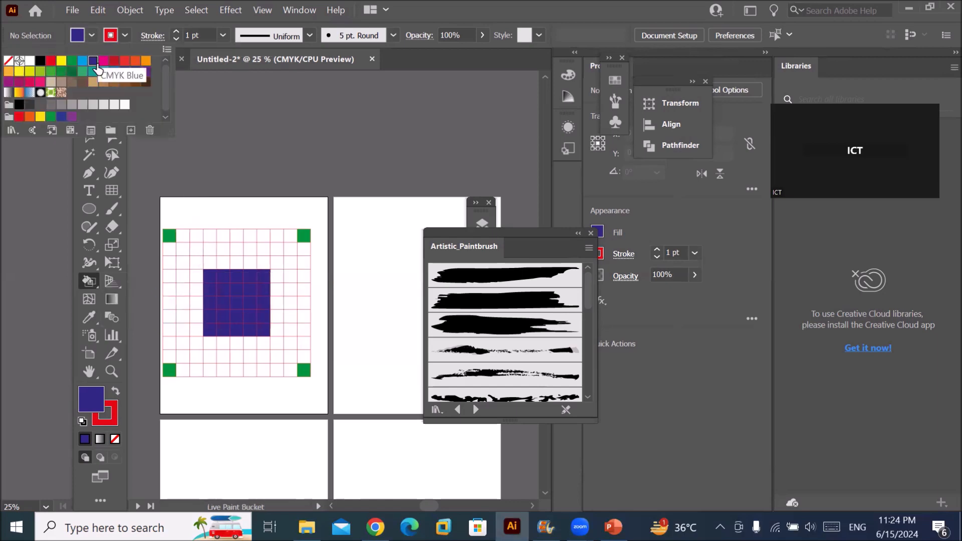
left_click(82, 62)
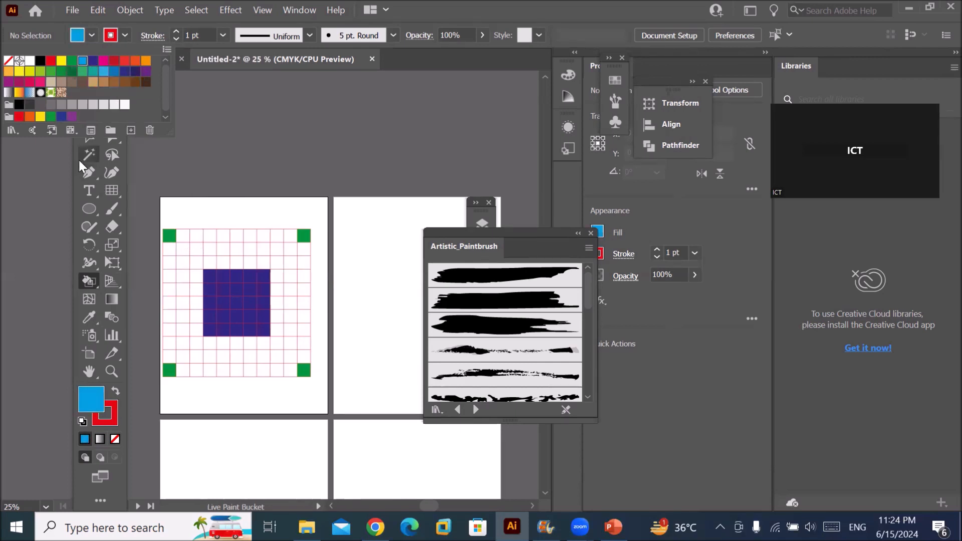
left_click(87, 282)
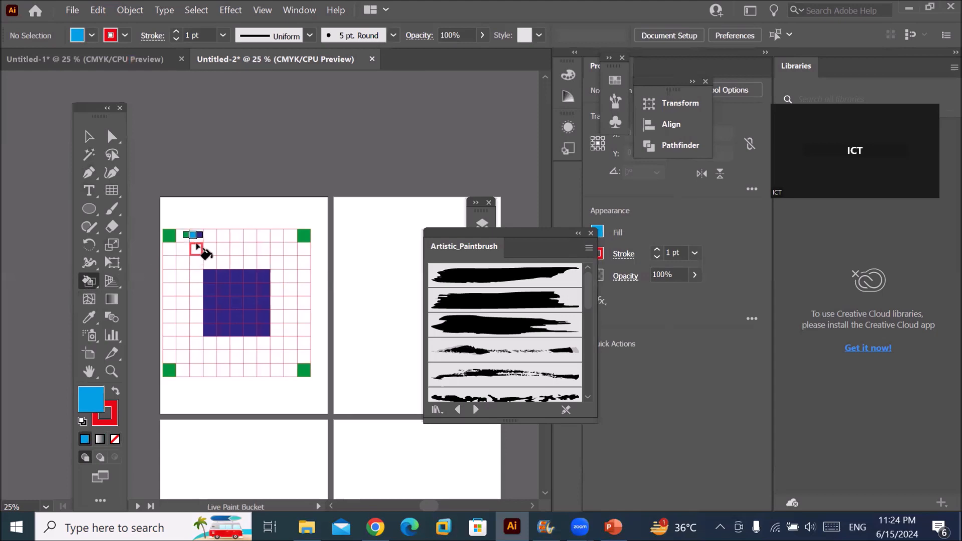
left_click_drag(197, 239, 279, 237)
left_click_drag(198, 370, 280, 371)
left_click_drag(304, 265, 308, 345)
left_click_drag(166, 261, 172, 341)
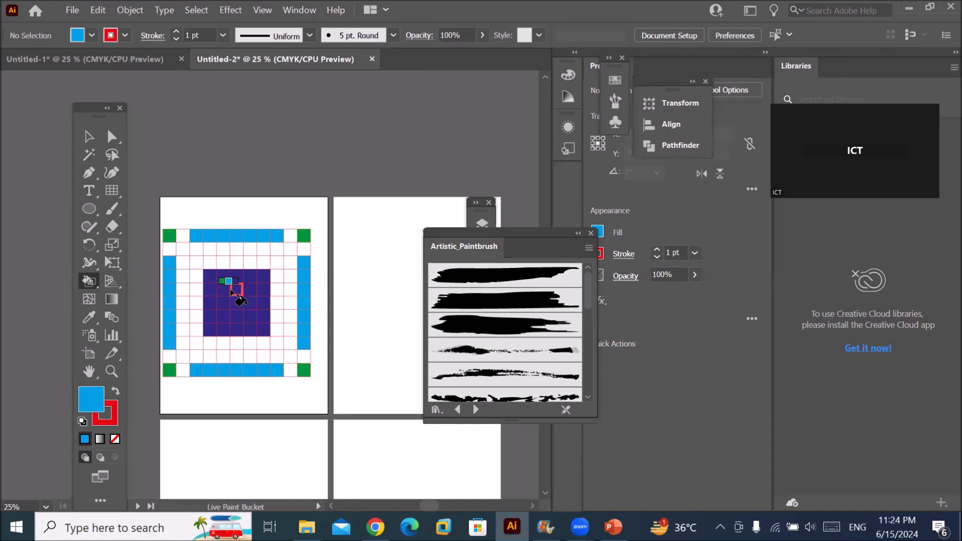
mouse_move(226, 290)
left_mouse_down()
mouse_move(250, 294)
mouse_move(254, 315)
mouse_move(226, 314)
mouse_move(223, 302)
left_mouse_up()
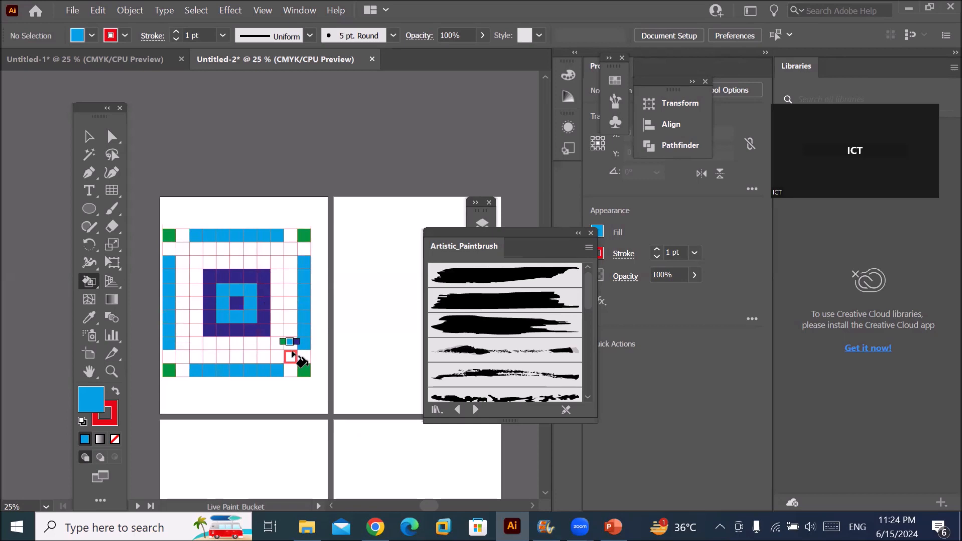
Select the whole painted grid on the first artboard and delete it
left_click(82, 282)
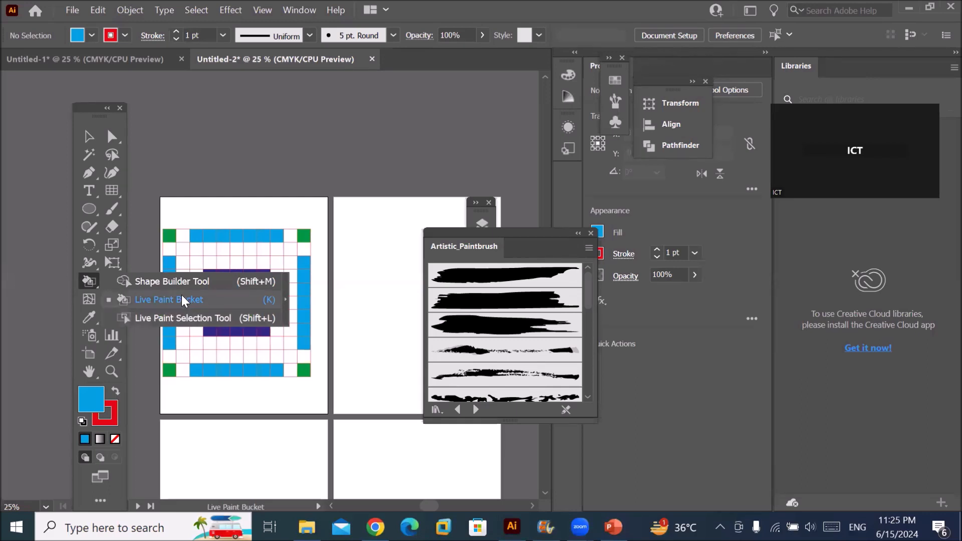
left_click(94, 136)
mouse_move(161, 213)
left_mouse_down()
mouse_move(202, 359)
mouse_move(335, 396)
left_mouse_up()
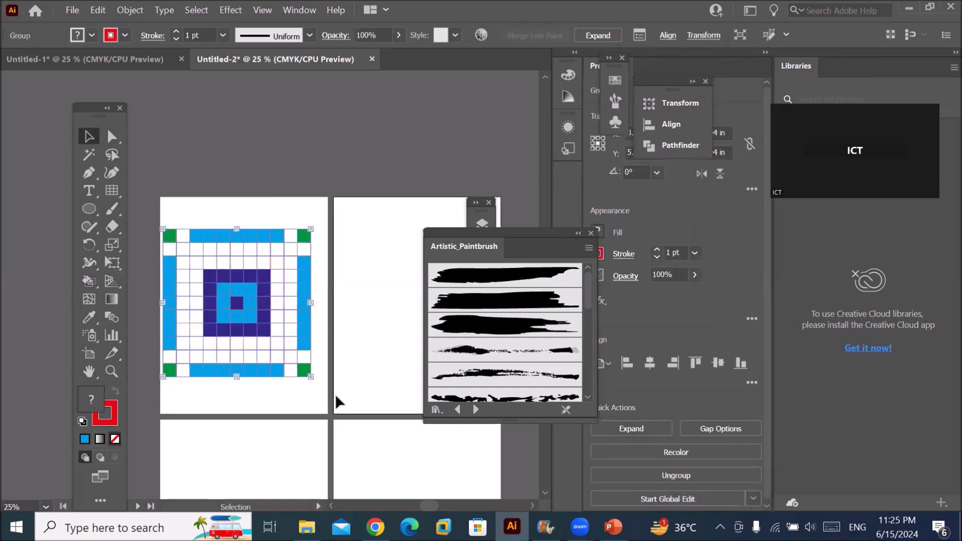
key("Delete")
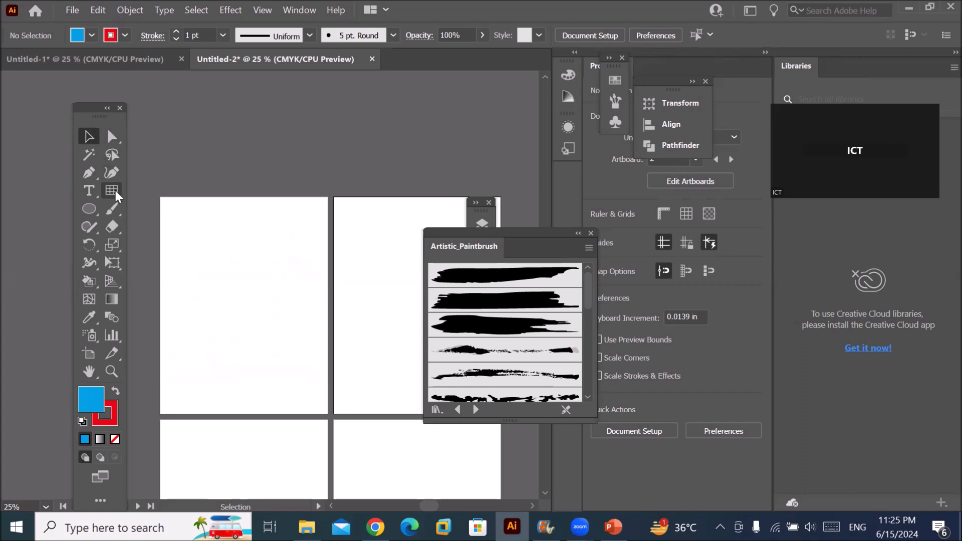
Set the Rectangular Grid tool to 14 horizontal and 14 vertical dividers
double_click(116, 191)
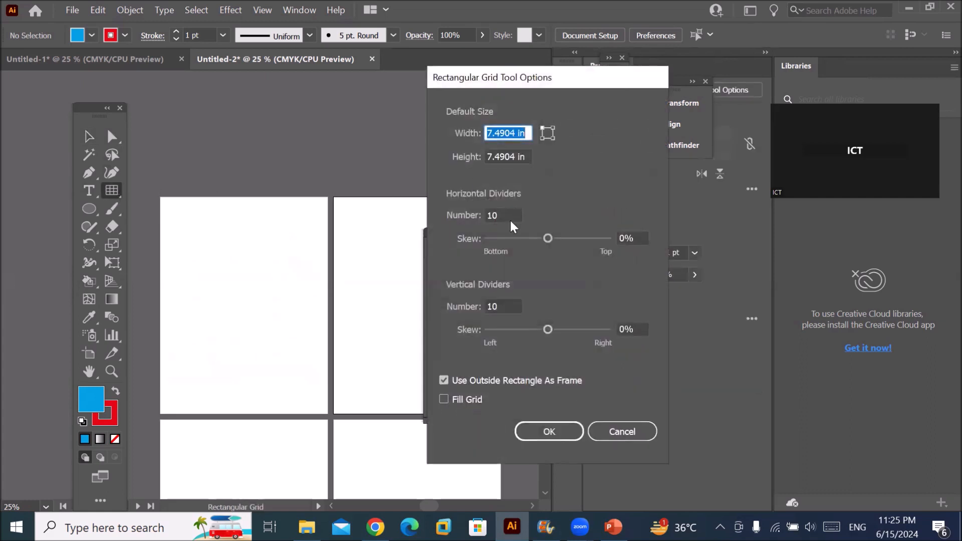
left_click(506, 214)
key("Up")
key("Up")
key("Up")
key("Up")
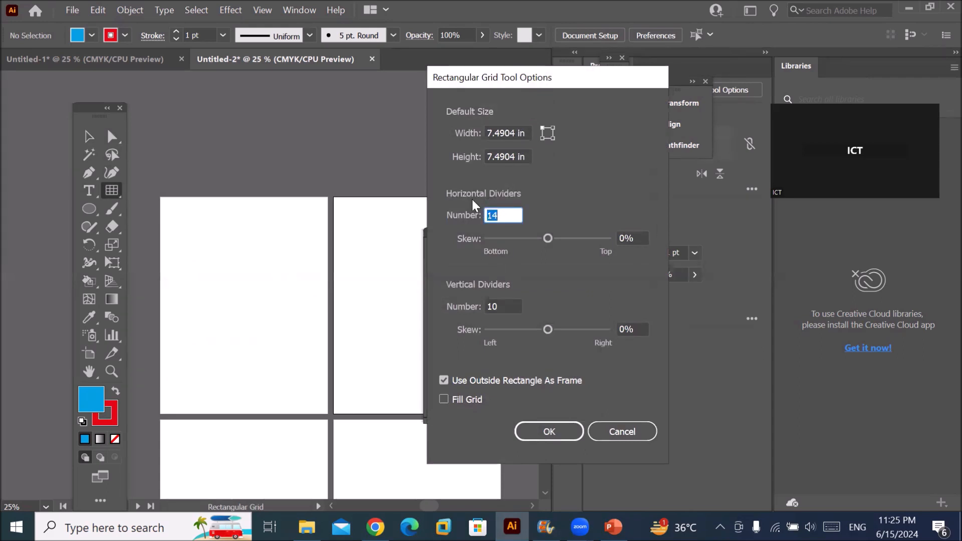
left_click(503, 305)
key("Up")
key("Up")
key("Up")
key("Down")
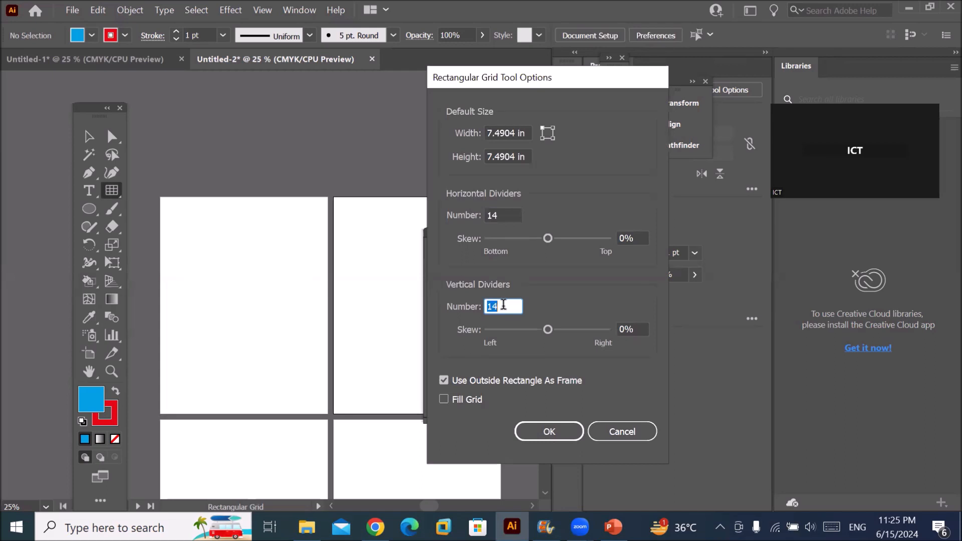
left_click(545, 434)
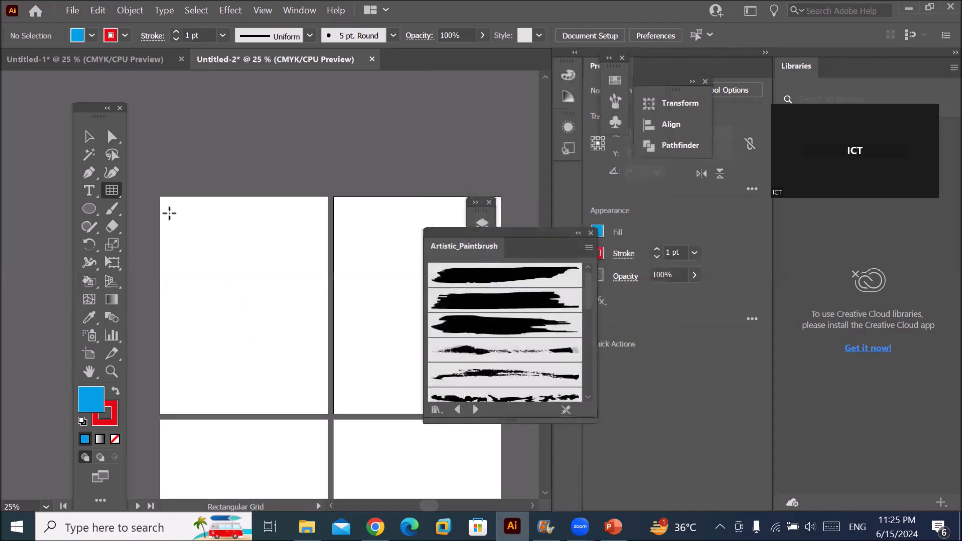
Draw a square grid on the first artboard and centre it horizontally and vertically on that artboard
left_click_drag(169, 213, 324, 366)
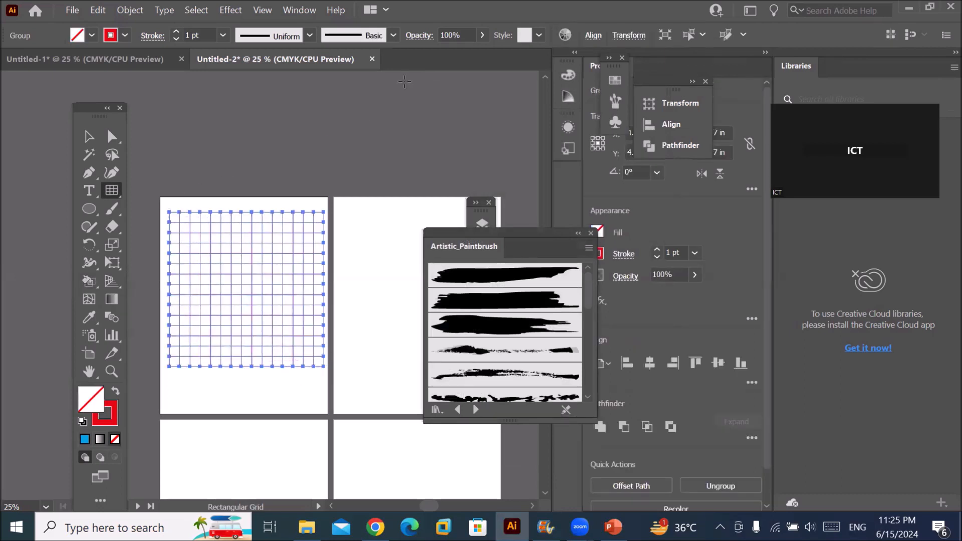
left_click(593, 36)
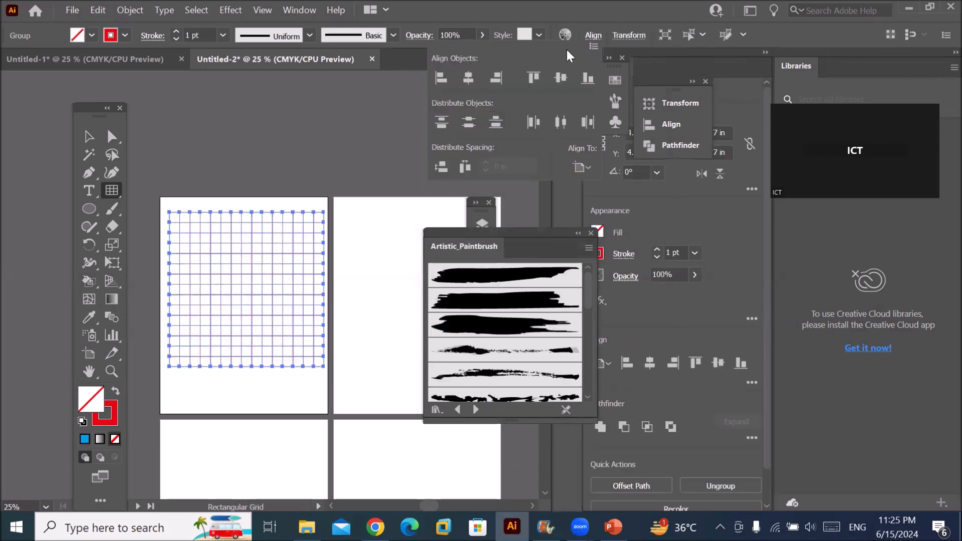
left_click(468, 78)
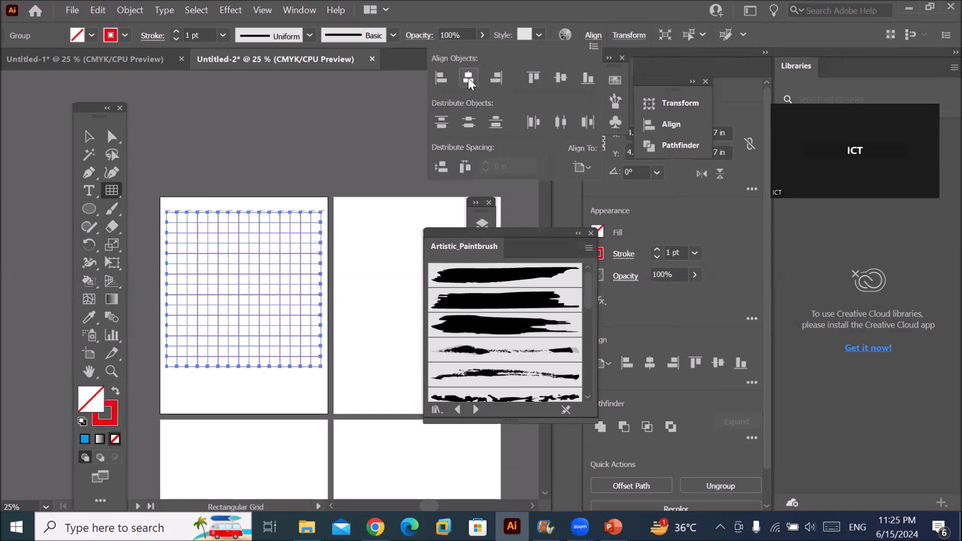
left_click(561, 77)
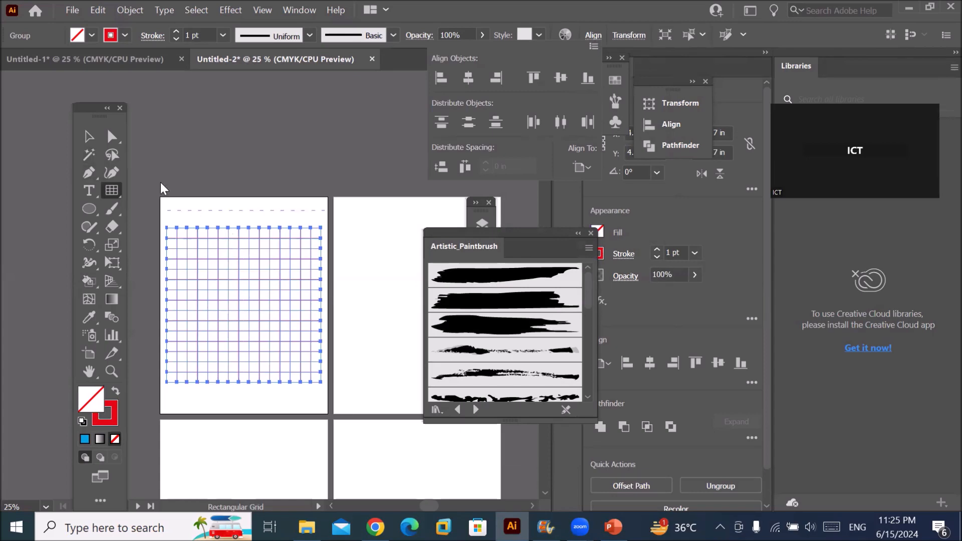
left_click(90, 136)
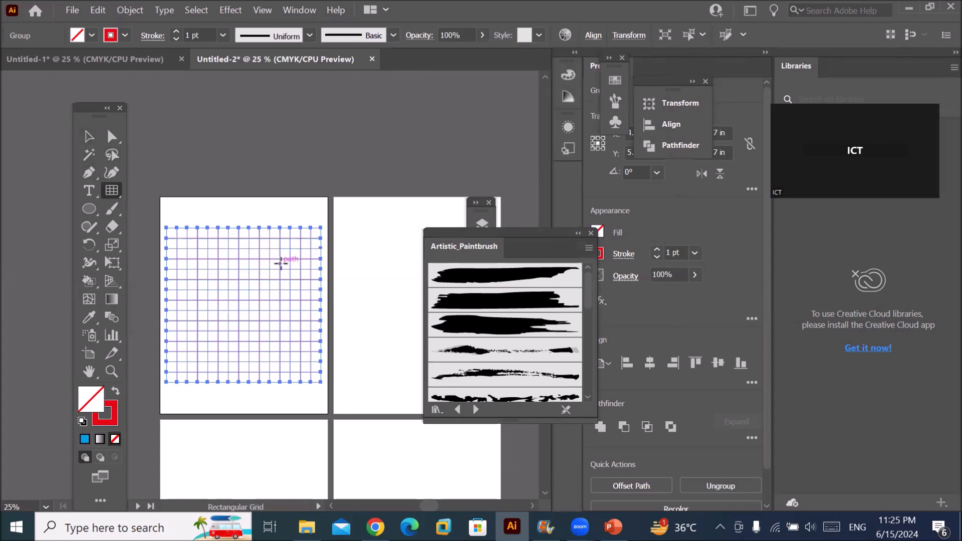
Draw a circle over the grid with the Ellipse tool and enlarge it to about 6.78 in across
left_click(83, 206)
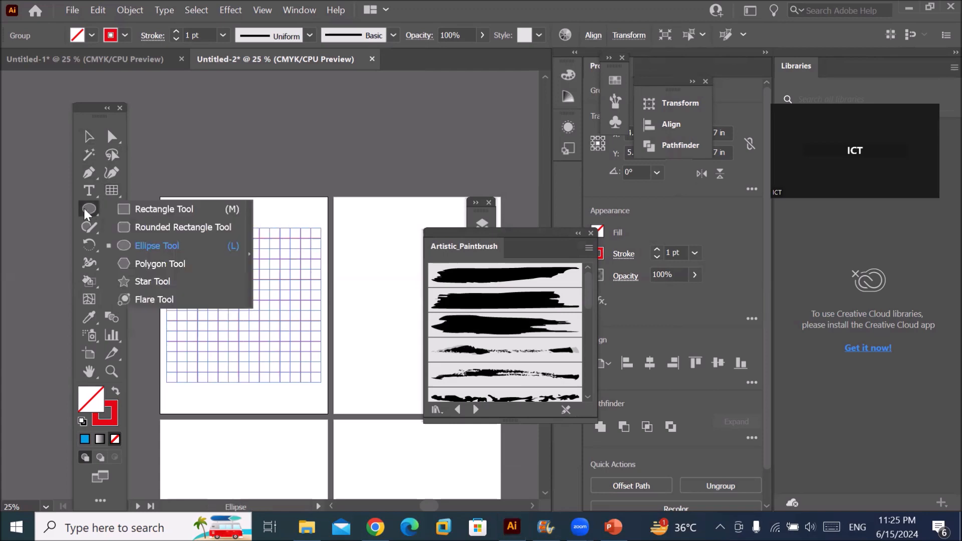
left_click(137, 245)
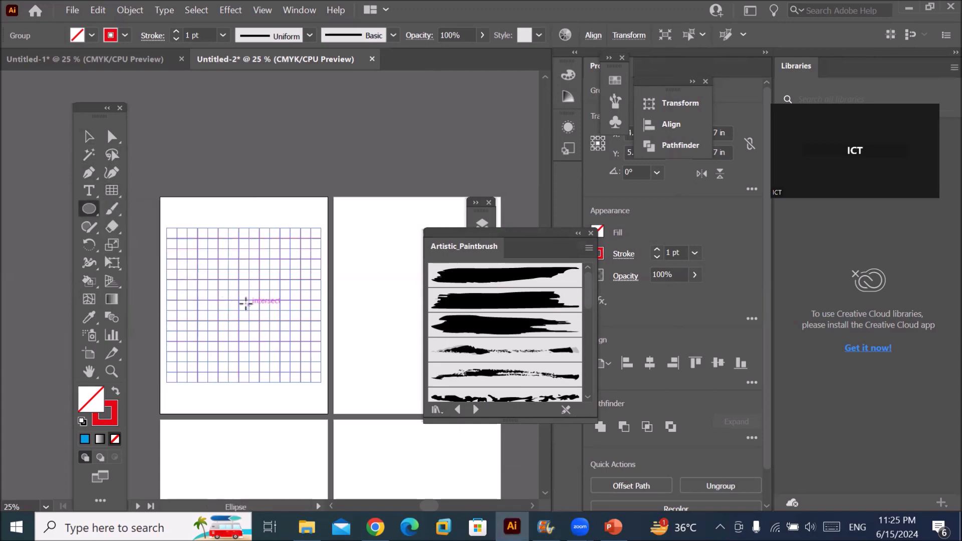
left_click_drag(238, 299, 276, 361)
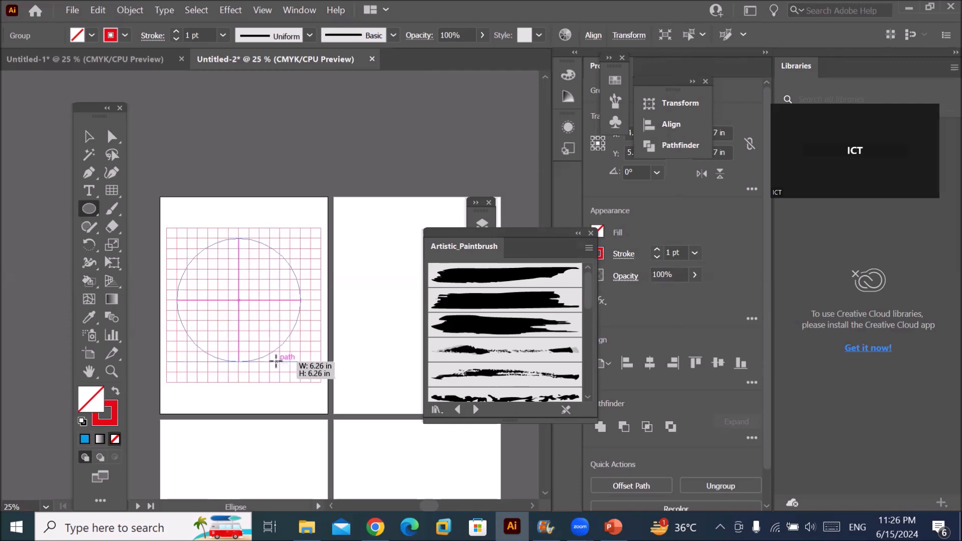
left_click_drag(277, 361, 311, 376)
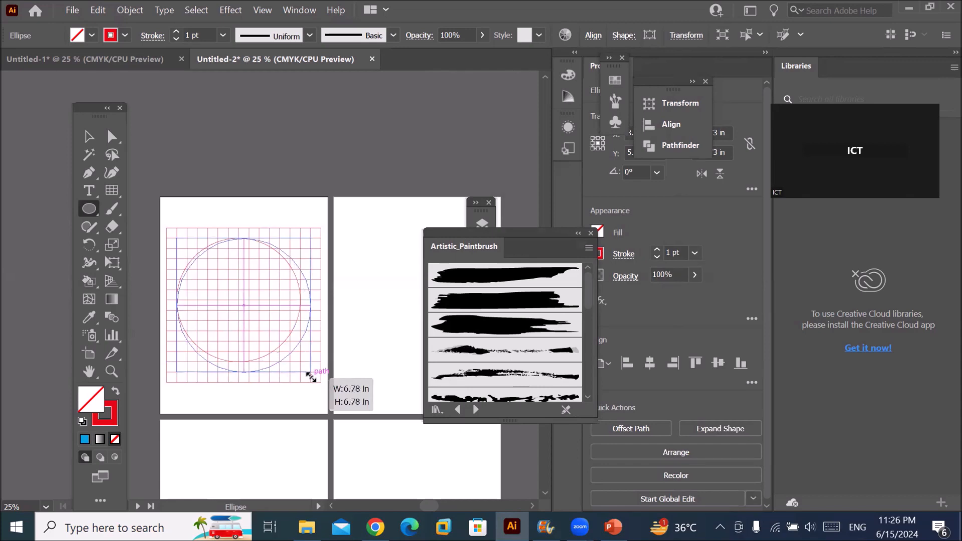
left_click_drag(311, 377, 311, 377)
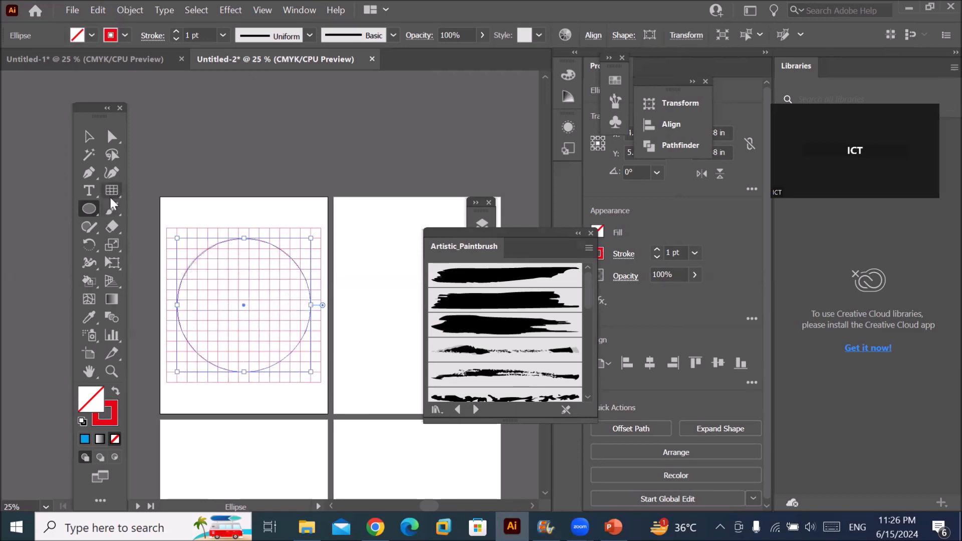
Reset the circle to the default fill and stroke, then set its fill to None so only the black outline is left
left_click(83, 421)
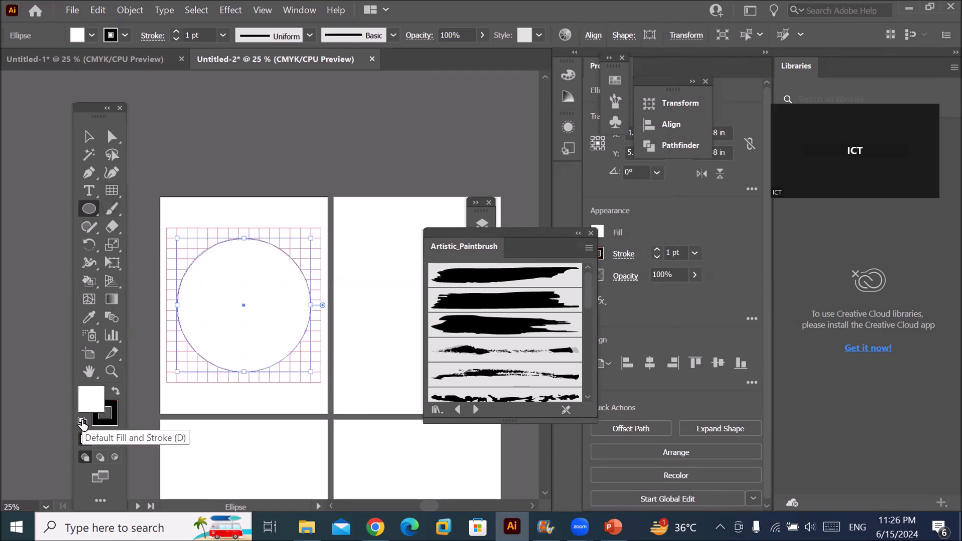
left_click(91, 34)
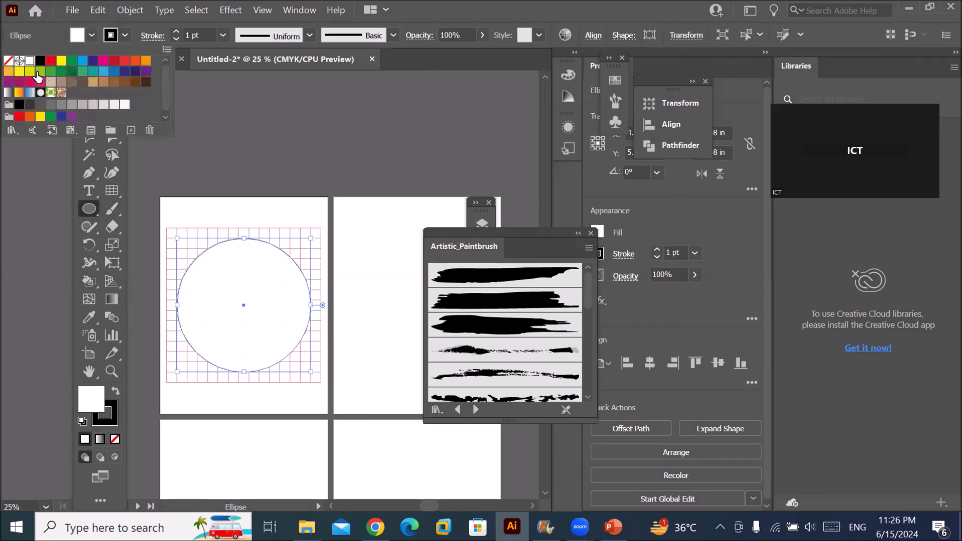
left_click(9, 63)
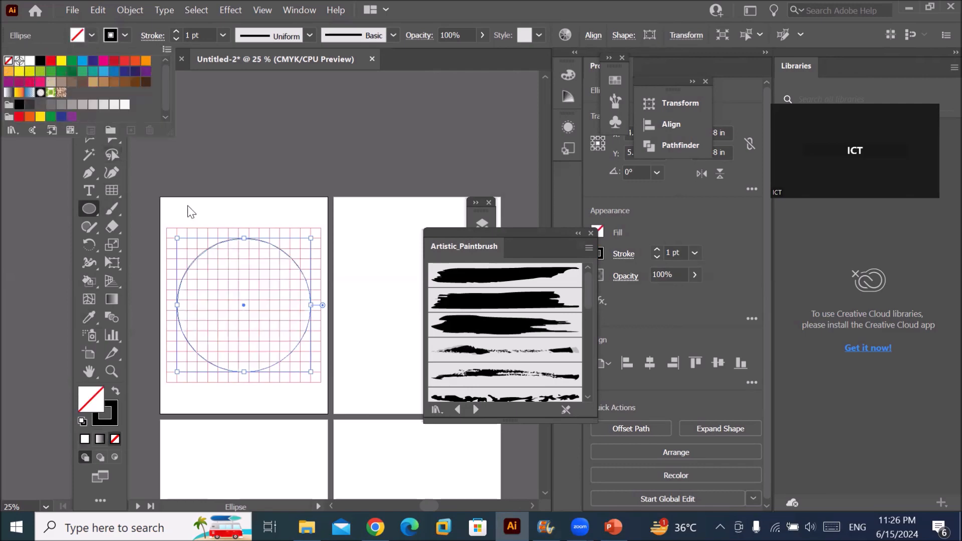
Copy the black-outlined circle
left_click(95, 9)
left_click(95, 9)
left_click(123, 76)
left_click(98, 10)
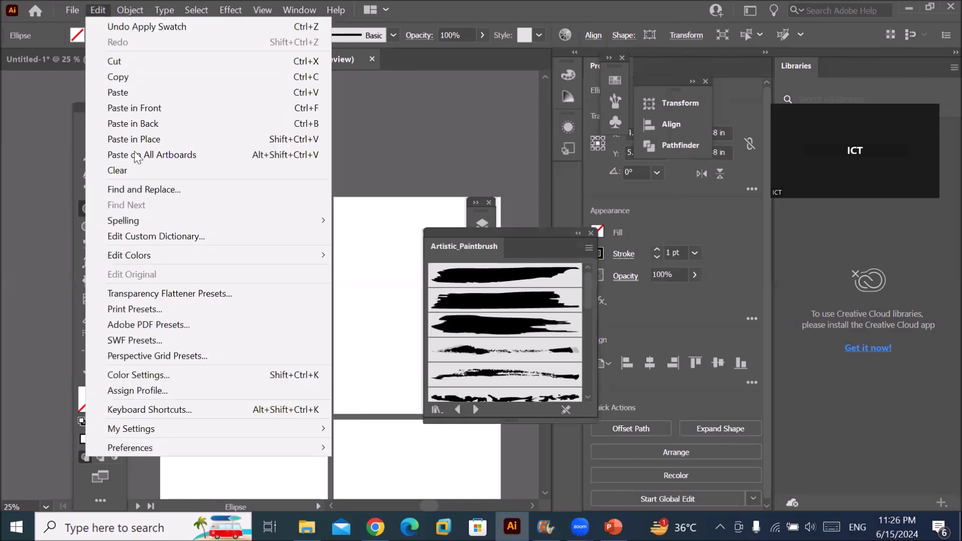
left_click(129, 93)
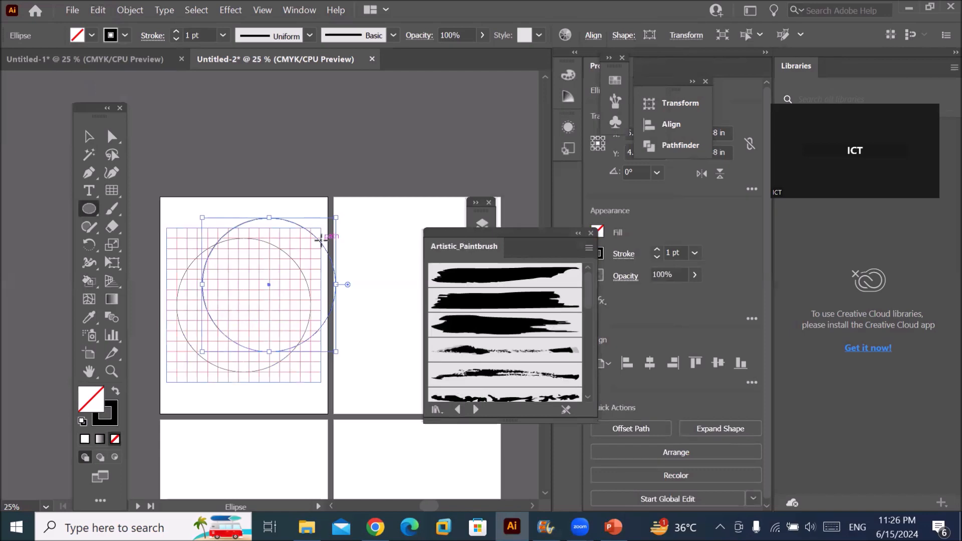
key("ctrl+z")
Paste the copied circle in place and shrink it around its centre to about 5.61 in across
left_click(88, 11)
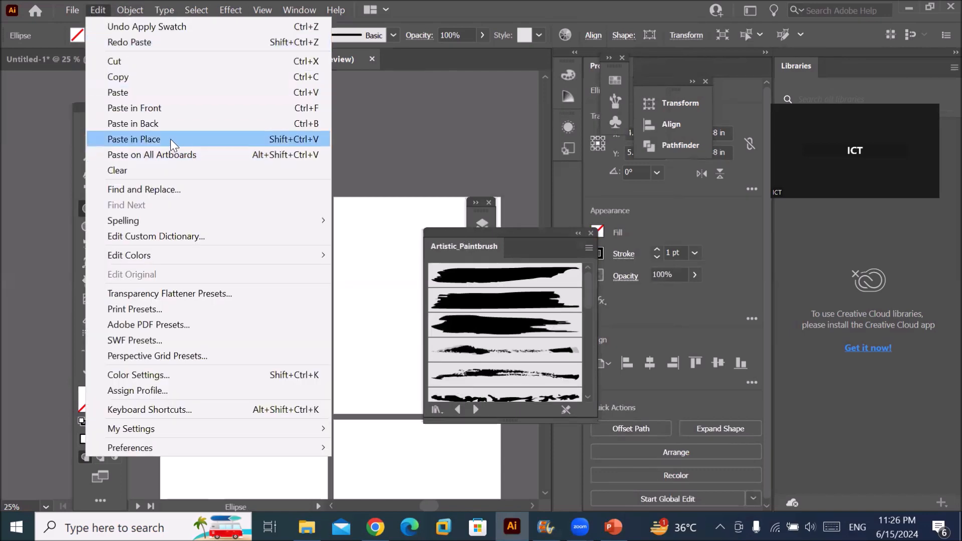
left_click(171, 140)
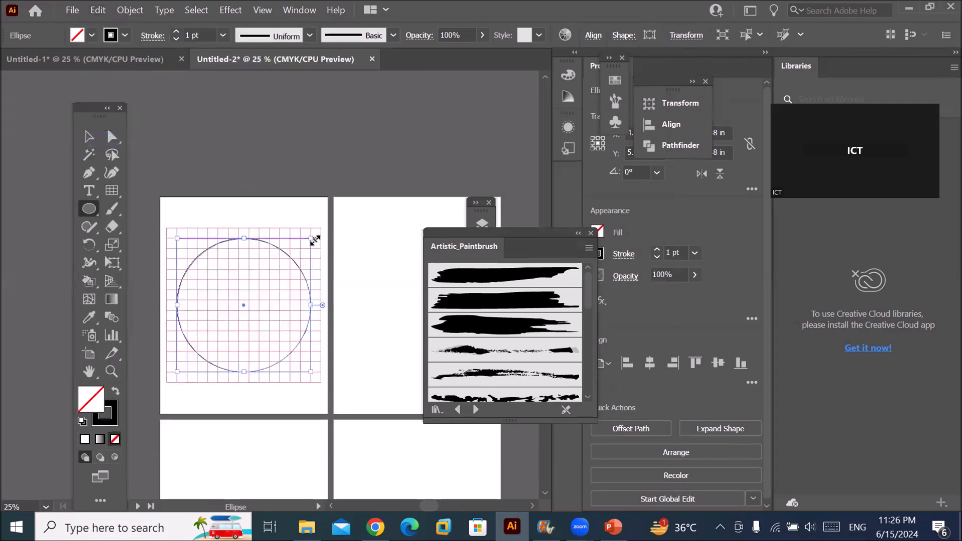
left_click_drag(314, 240, 300, 248)
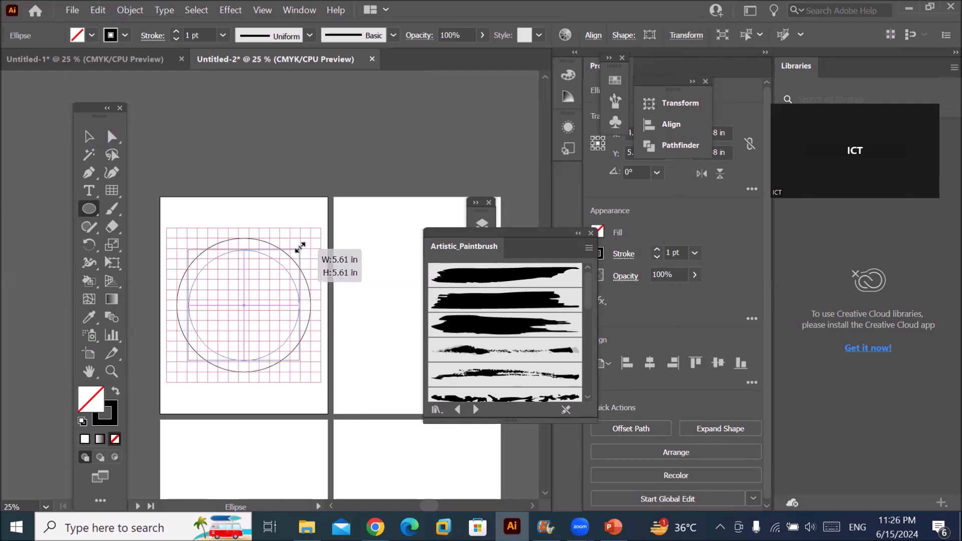
left_click_drag(300, 248, 300, 248)
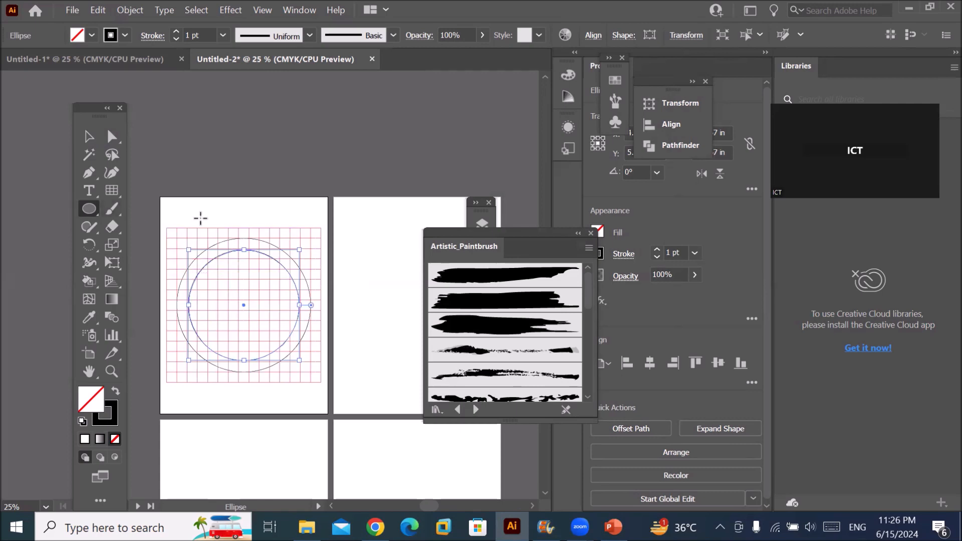
Select the grid together with both circles and apply the default white fill and black stroke
left_click(89, 140)
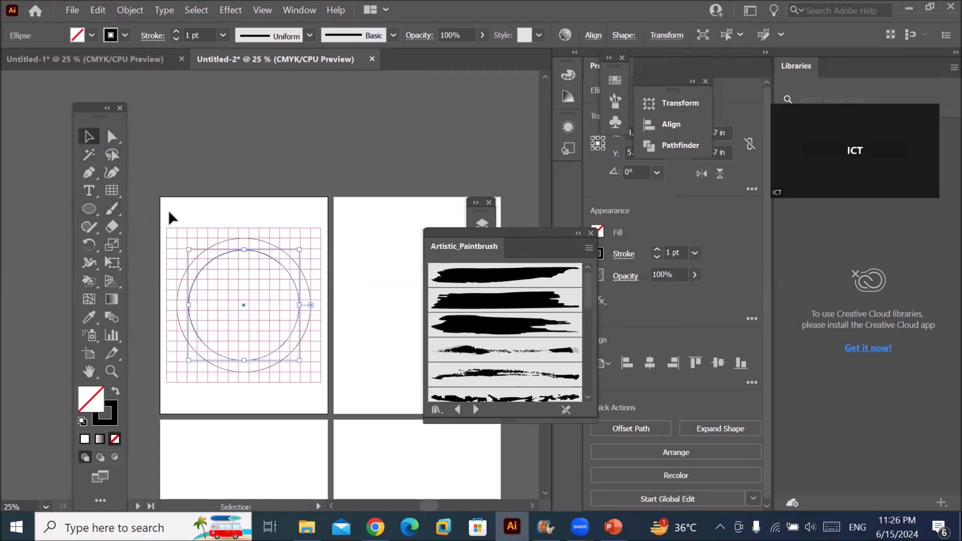
left_click_drag(165, 224, 295, 406)
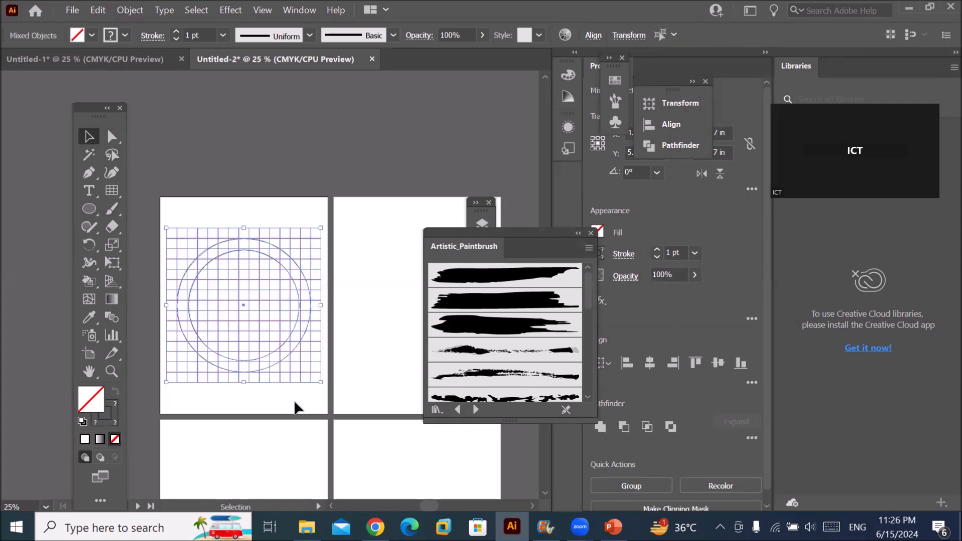
left_click(82, 423)
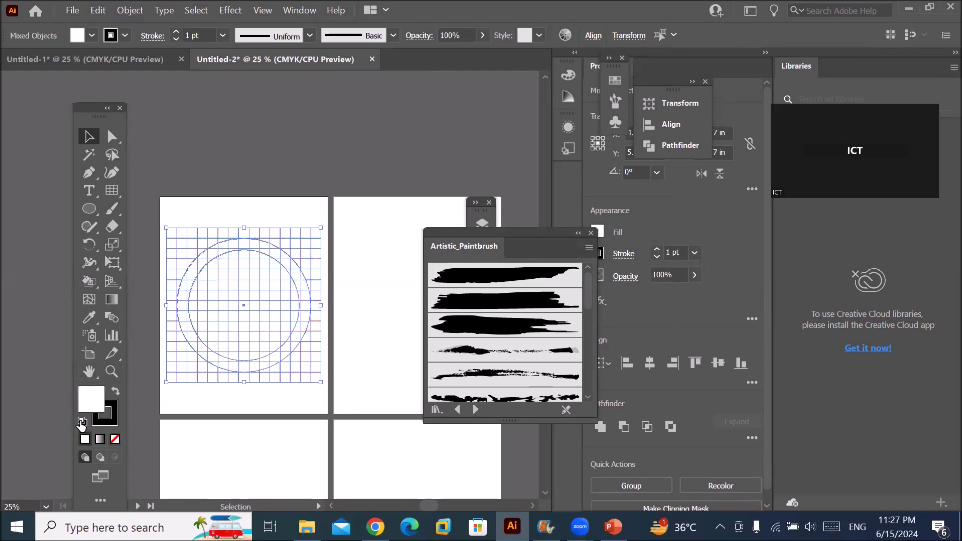
Activate the Shape Builder tool for the selected grid and circles and set the fill color to black
left_click(89, 281)
left_click_drag(91, 282, 148, 280)
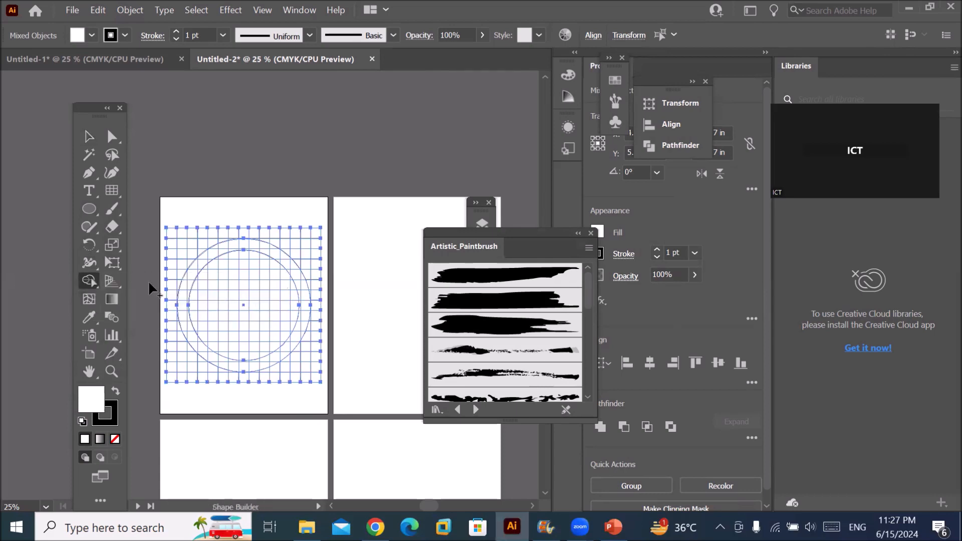
left_click(90, 35)
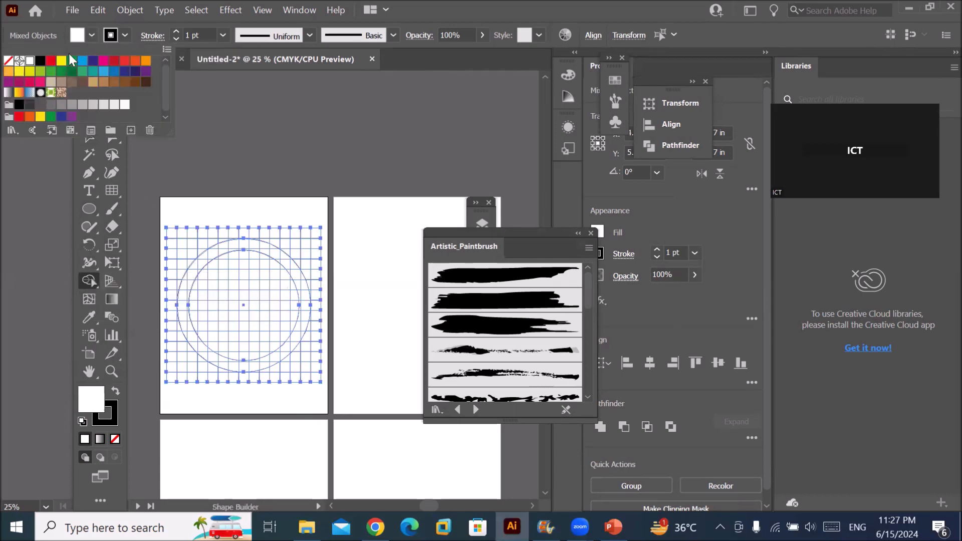
left_click(40, 61)
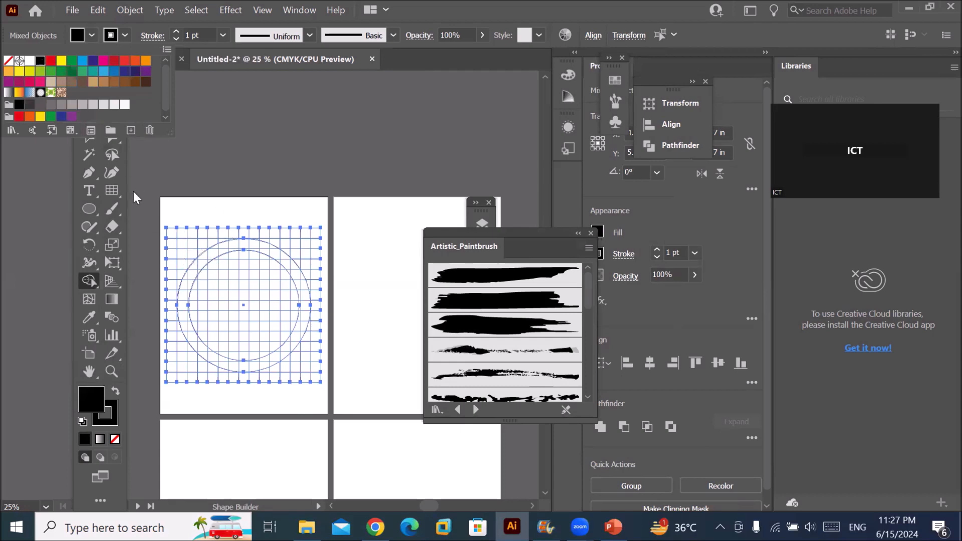
left_click(92, 35)
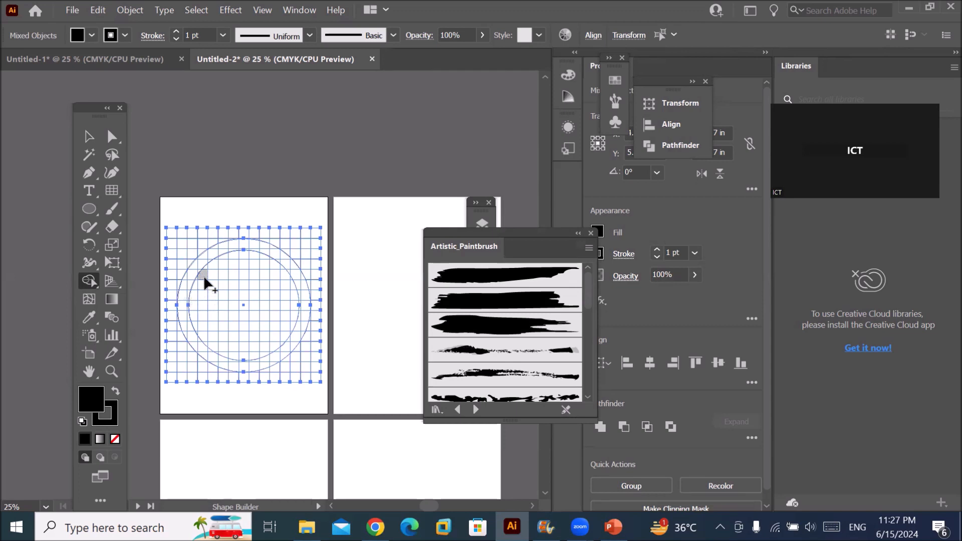
Merge the left arc of the ring and its adjoining grid cells into a black shape with the Shape Builder tool
mouse_move(204, 275)
left_mouse_down()
mouse_move(203, 259)
mouse_move(183, 316)
mouse_move(199, 317)
mouse_move(205, 351)
left_mouse_up()
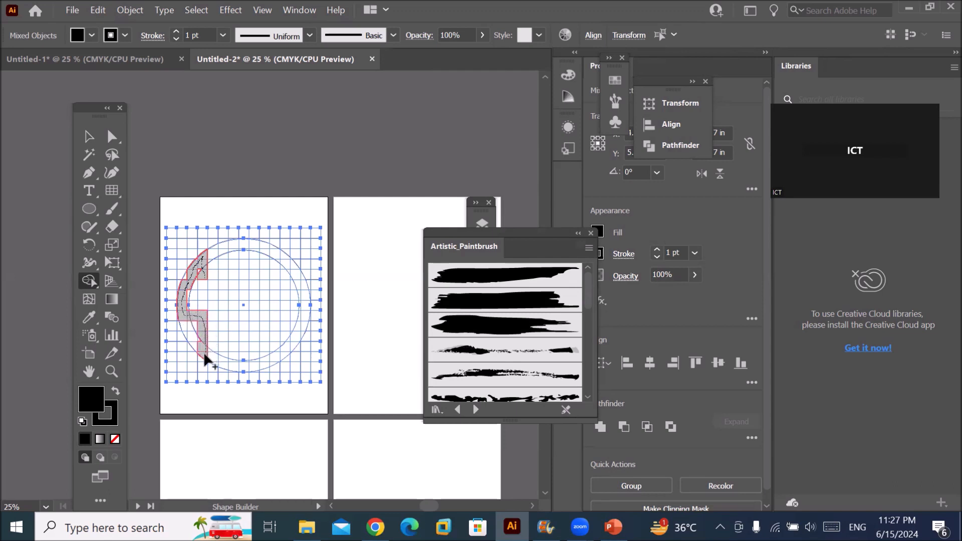
left_click_drag(199, 350, 195, 345)
left_click_drag(193, 343, 200, 350)
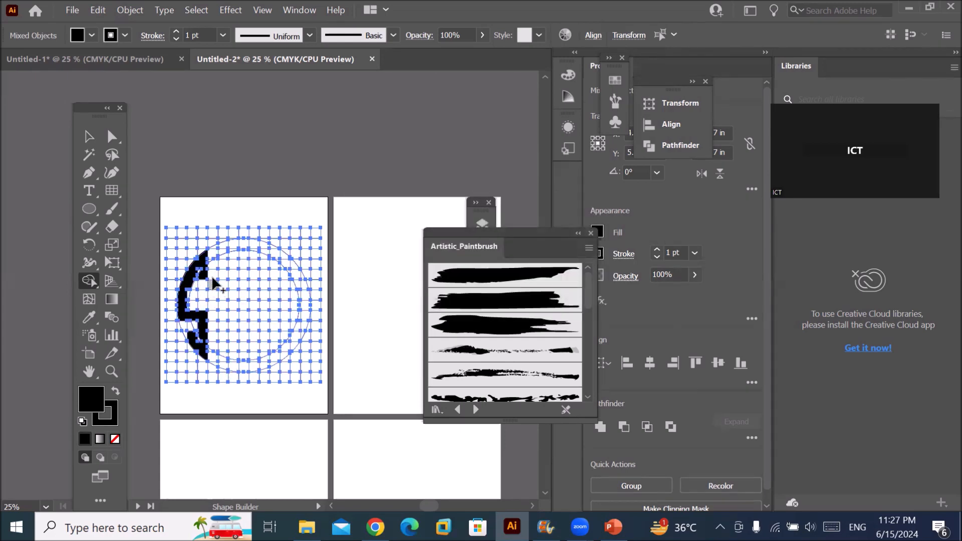
Merge the small white triangular gap inside the upper end of the black arc into the shape
scroll(213, 287, "up", 5)
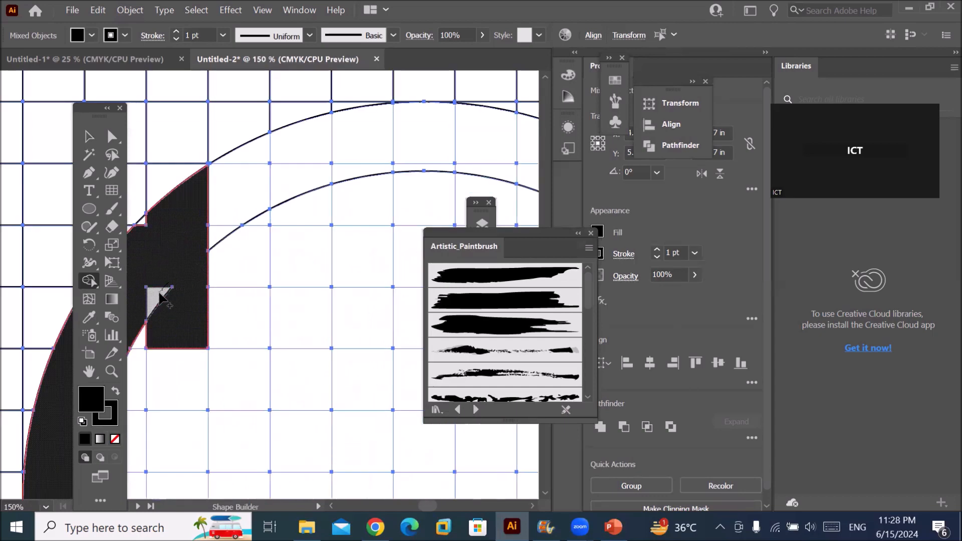
left_click_drag(146, 308, 182, 279)
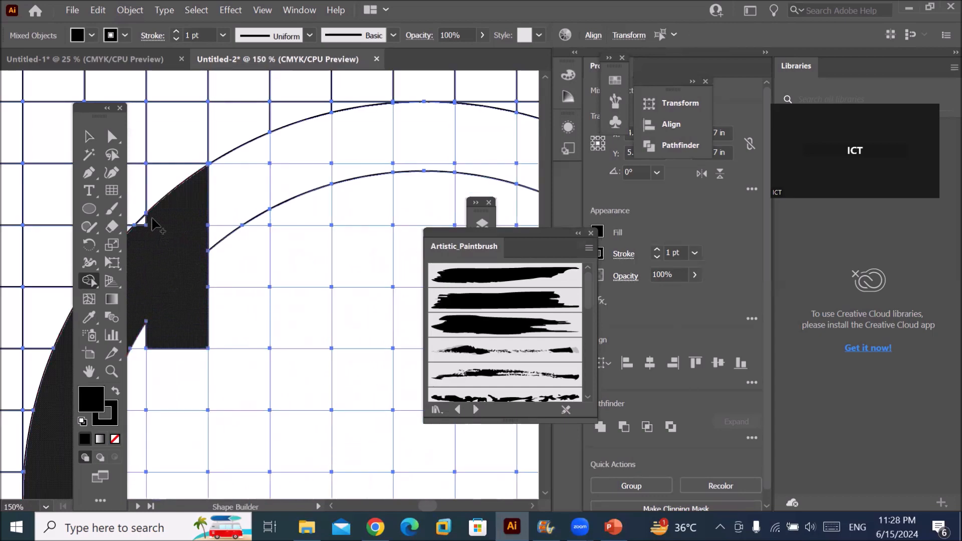
scroll(183, 235, "down", 2)
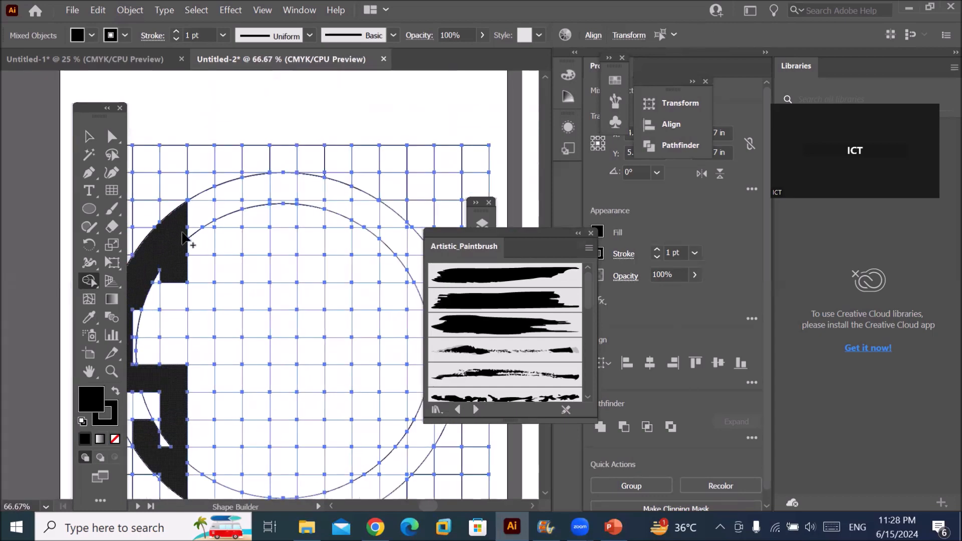
Merge the small leftover gap on the lower outer edge of the black S shape into it with the Shape Builder tool
scroll(183, 235, "down", 2)
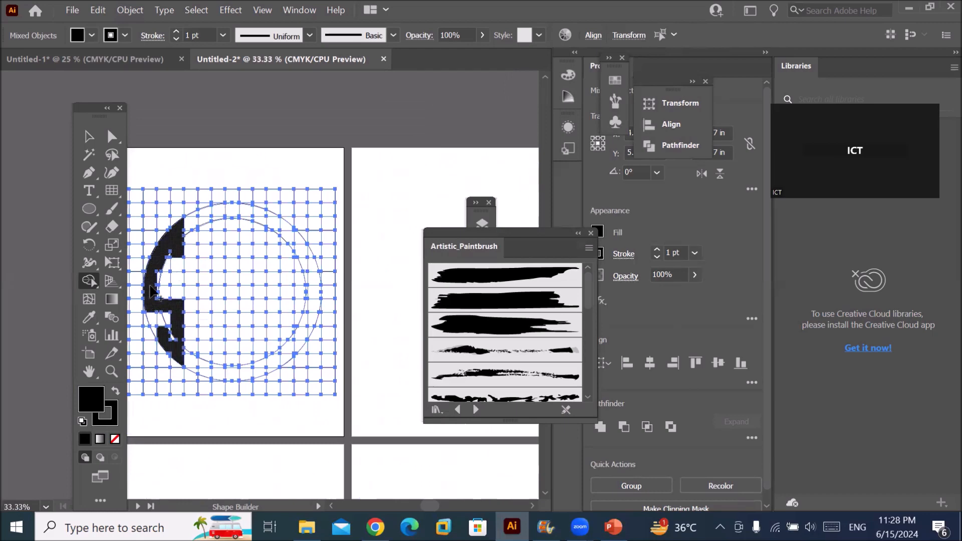
scroll(151, 290, "up", 2)
left_click_drag(167, 264, 168, 308)
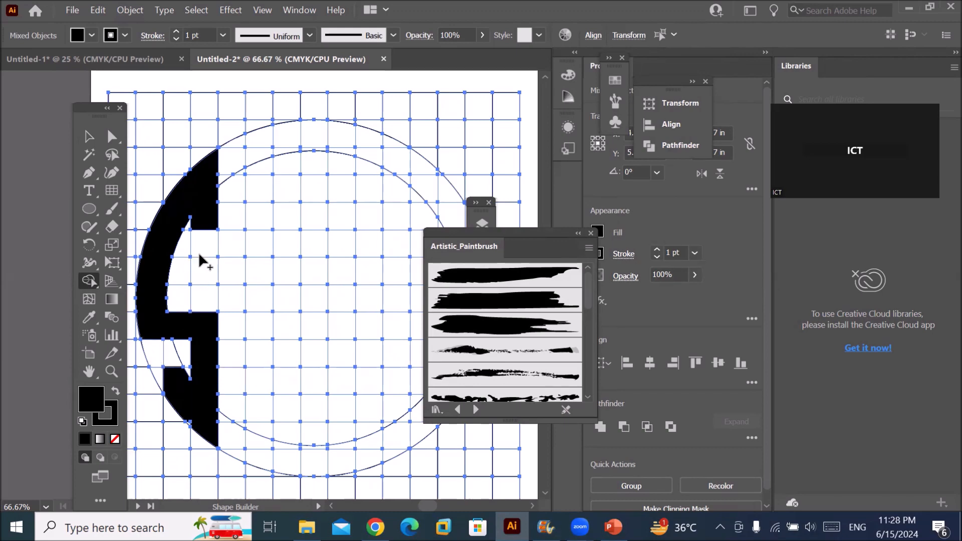
key("ctrl+plus")
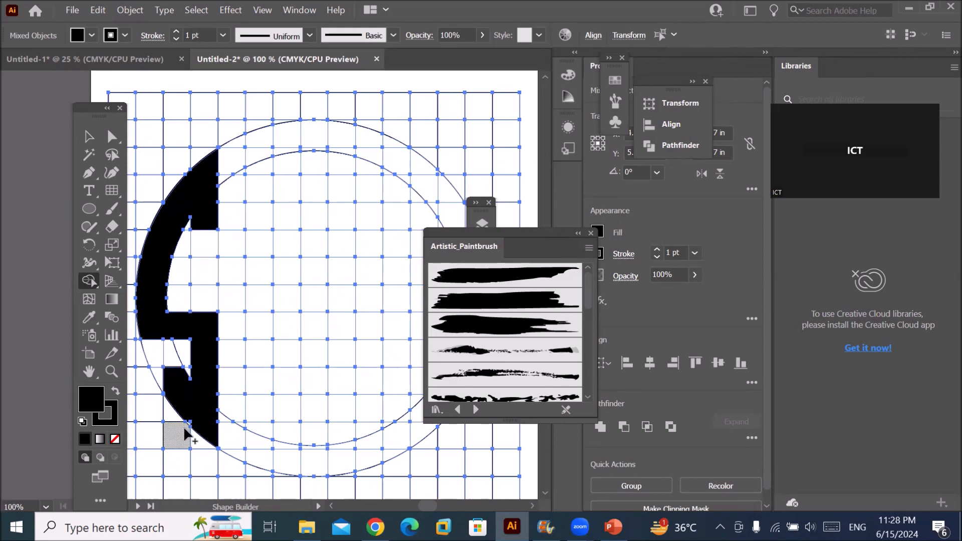
scroll(184, 429, "up", 4)
left_click_drag(205, 386, 231, 431)
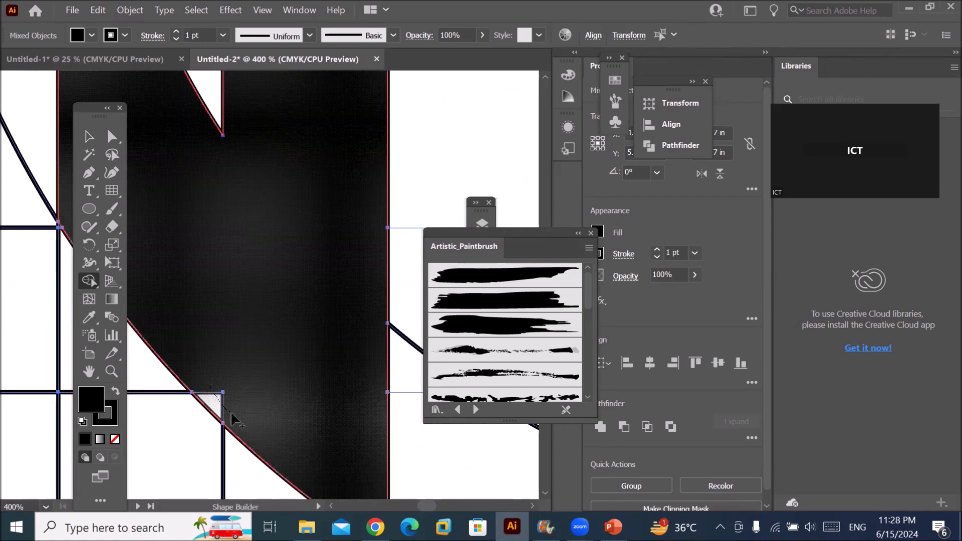
left_click(231, 419)
scroll(303, 328, "down", 2)
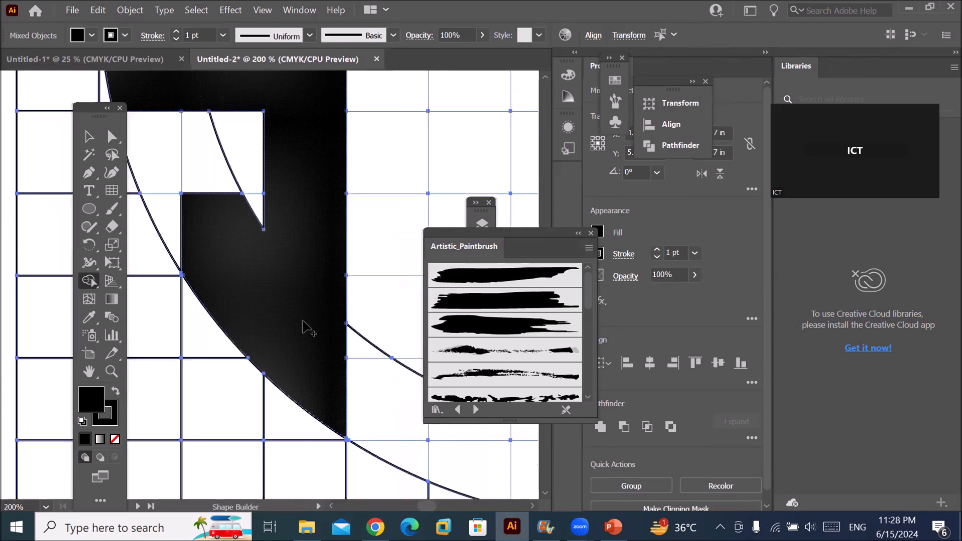
scroll(303, 328, "down", 3)
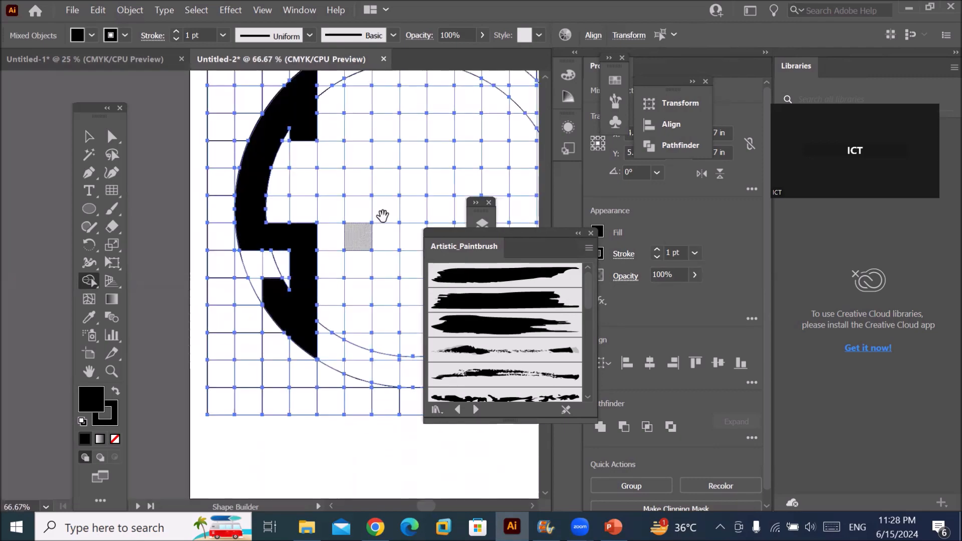
Build a black M from three vertical grid columns within the outer circle, joined by its upper arc, using the Shape Builder tool
left_click_drag(382, 215, 270, 264)
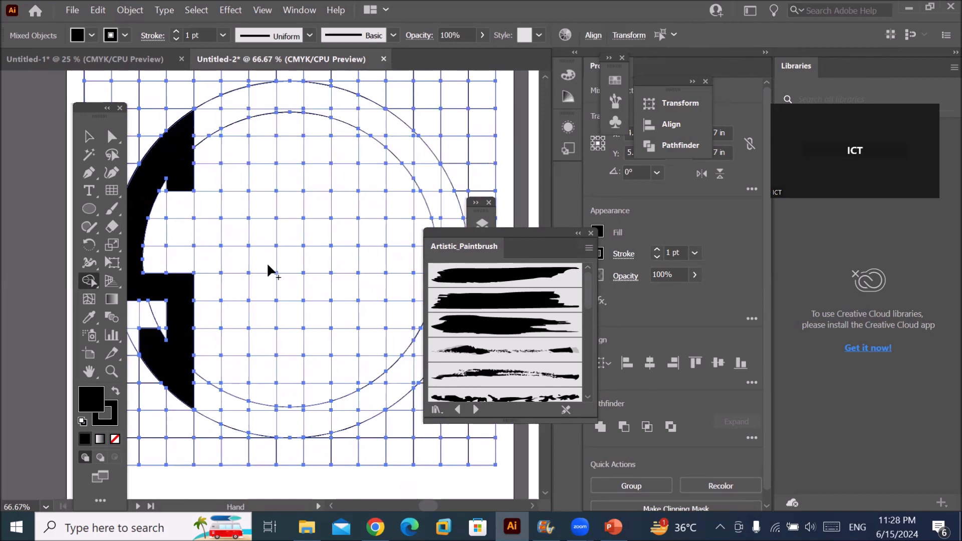
left_click_drag(236, 103, 240, 425)
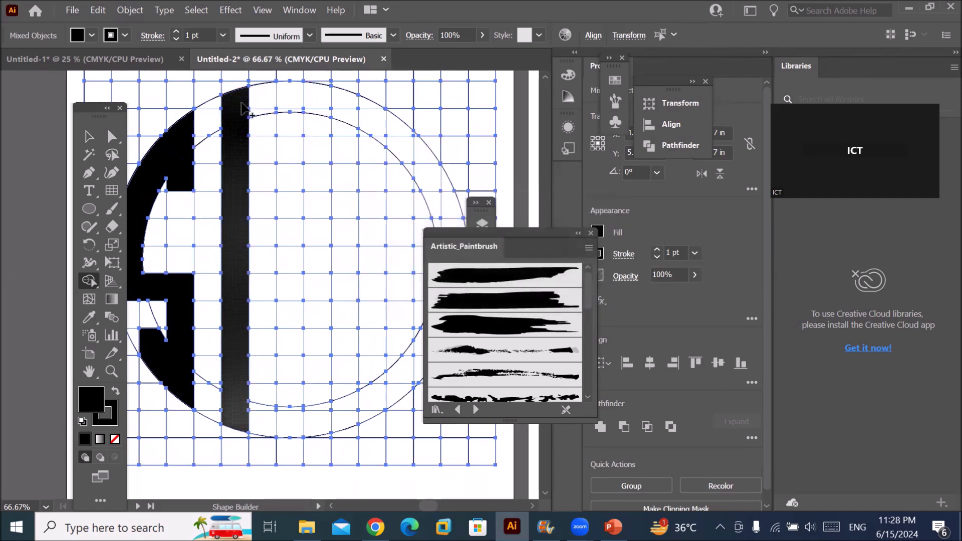
mouse_move(242, 108)
left_mouse_down()
mouse_move(275, 99)
mouse_move(337, 104)
mouse_move(349, 280)
left_mouse_up()
left_click_drag(346, 327, 347, 425)
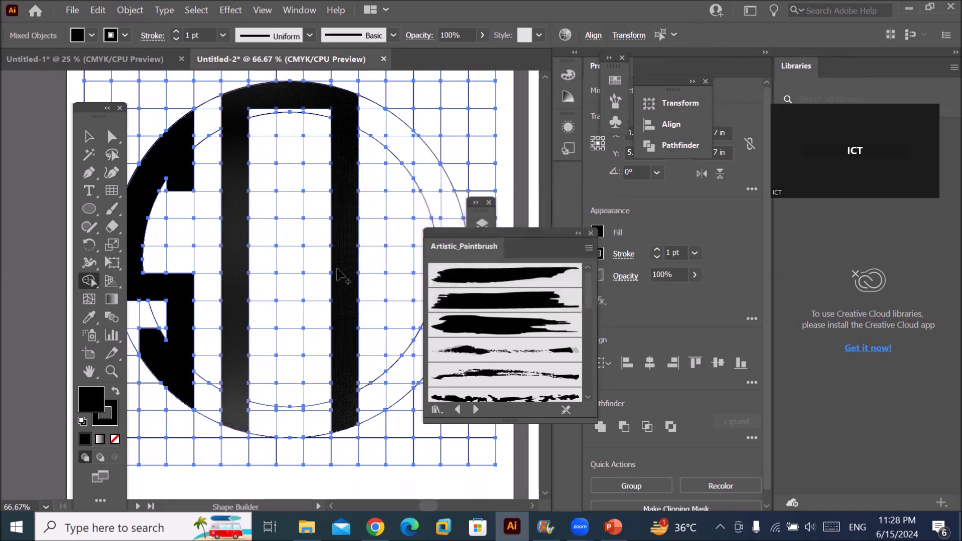
mouse_move(288, 117)
left_mouse_down()
mouse_move(294, 399)
mouse_move(285, 424)
mouse_move(321, 416)
left_mouse_up()
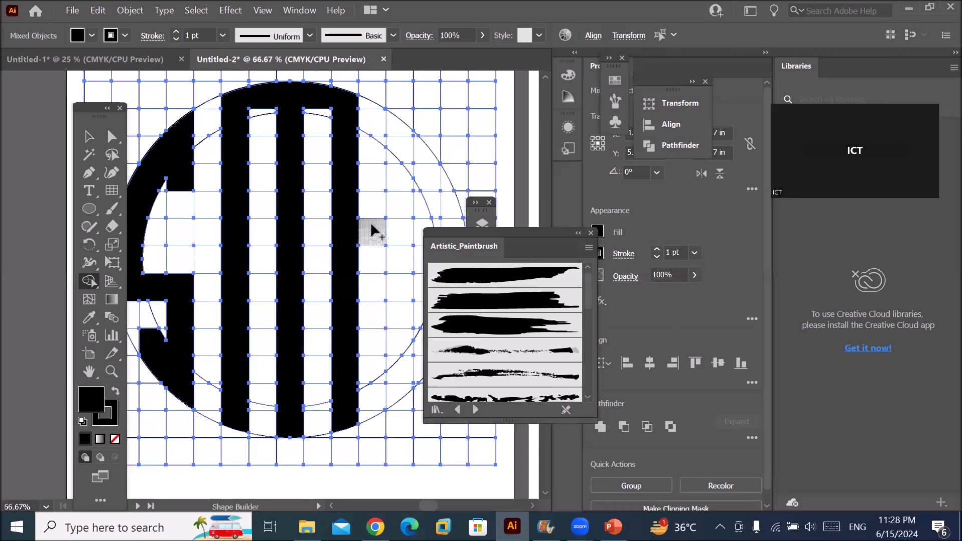
Build a black D by merging a vertical grid column with the right arc of the ring, including the small gap where they meet
scroll(371, 210, "down", 1)
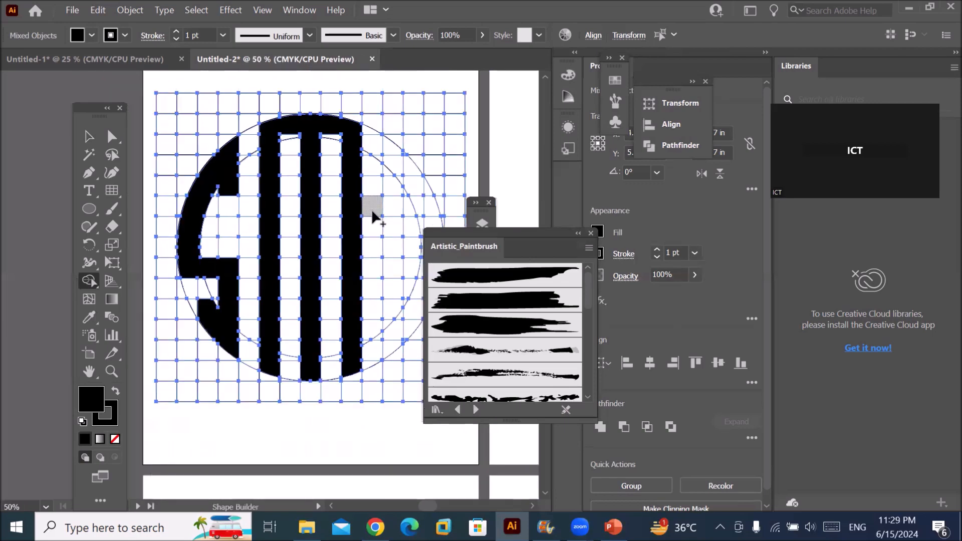
left_click_drag(421, 176, 328, 139)
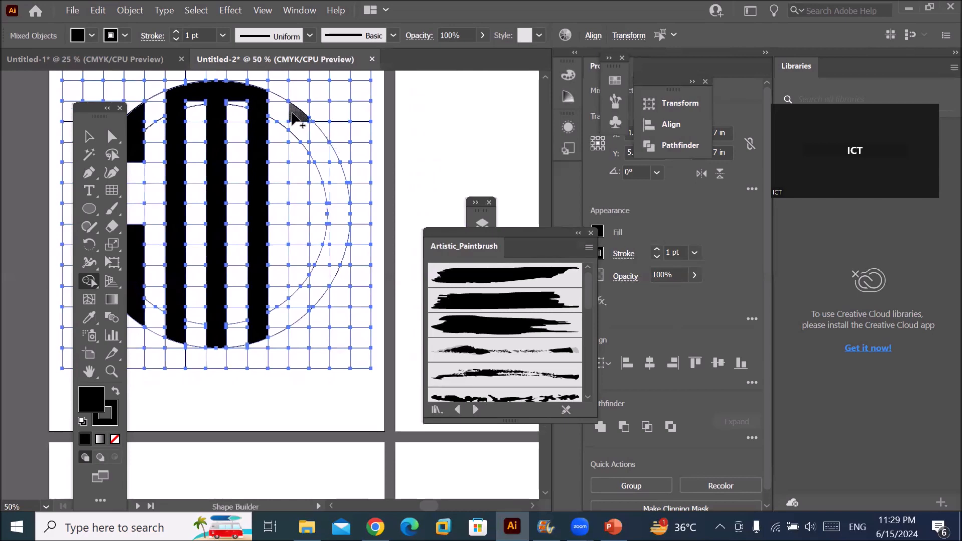
mouse_move(292, 117)
left_mouse_down()
mouse_move(301, 313)
mouse_move(305, 303)
left_mouse_up()
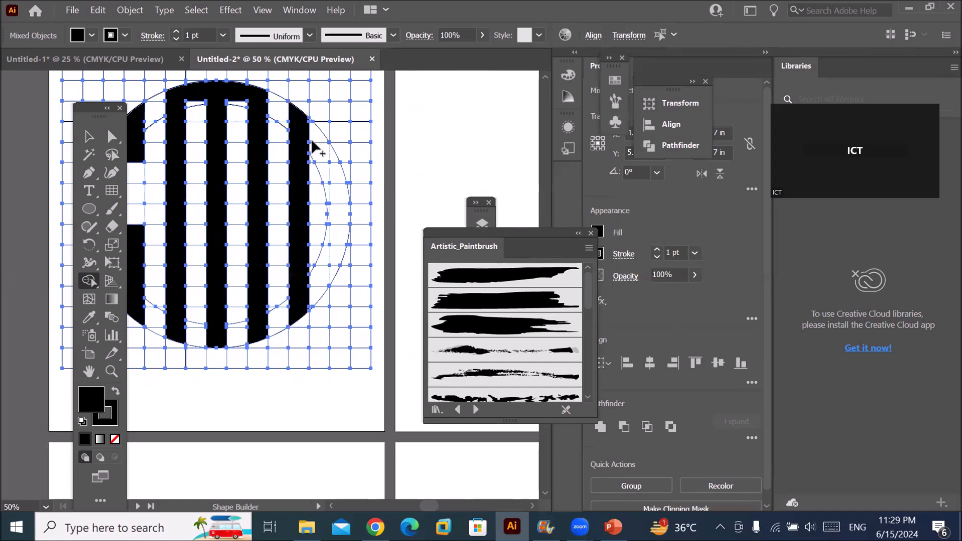
mouse_move(308, 129)
left_mouse_down()
mouse_move(324, 161)
mouse_move(334, 158)
mouse_move(327, 230)
mouse_move(337, 251)
mouse_move(301, 303)
left_mouse_up()
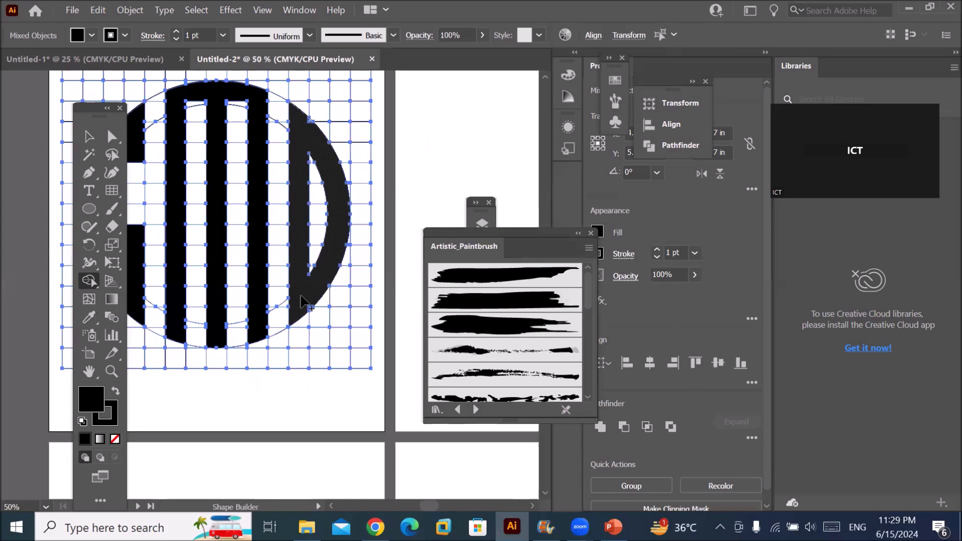
scroll(309, 135, "up", 3)
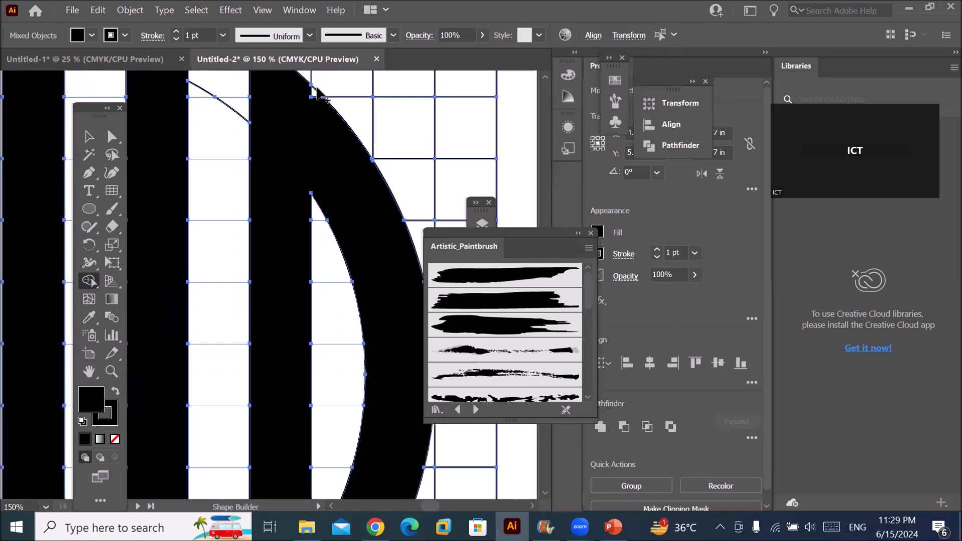
left_click(312, 143)
scroll(311, 144, "down", 4)
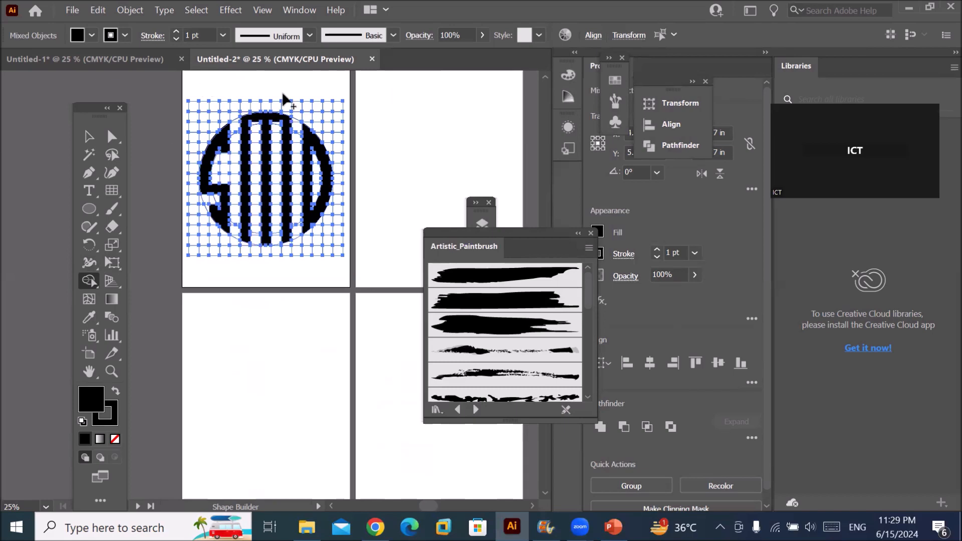
Select the black S, M and D shapes together and move them off the grid onto the adjacent artboard
left_click(90, 137)
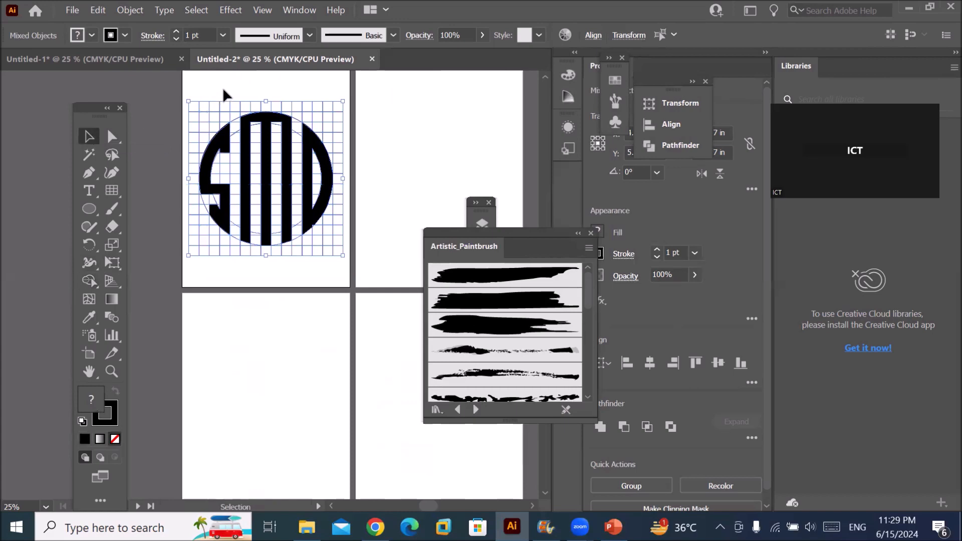
left_click(223, 88)
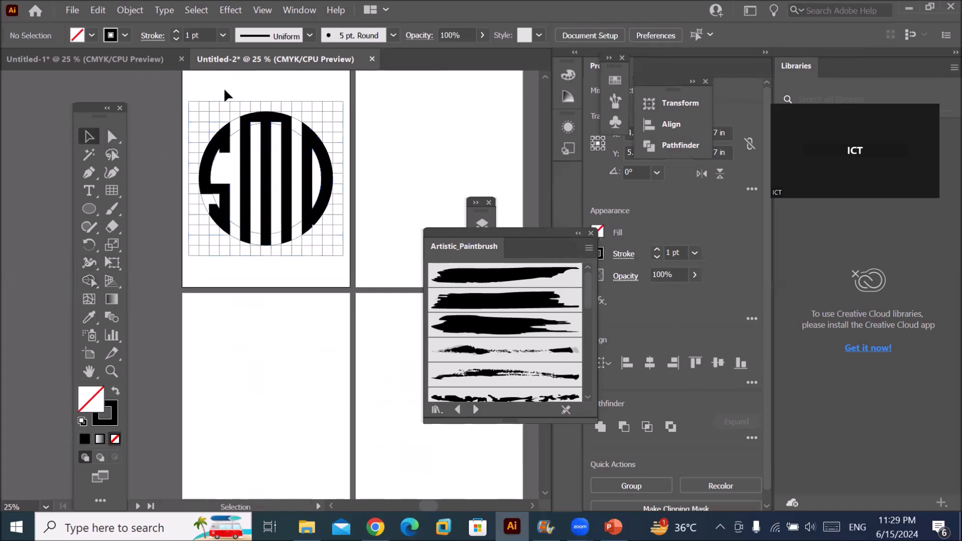
left_click(224, 139)
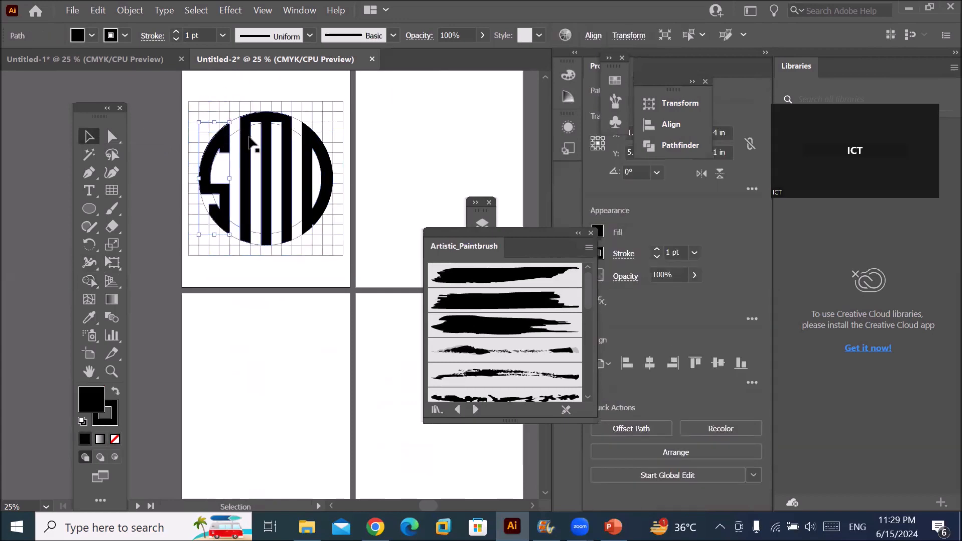
left_click(248, 141, "shift")
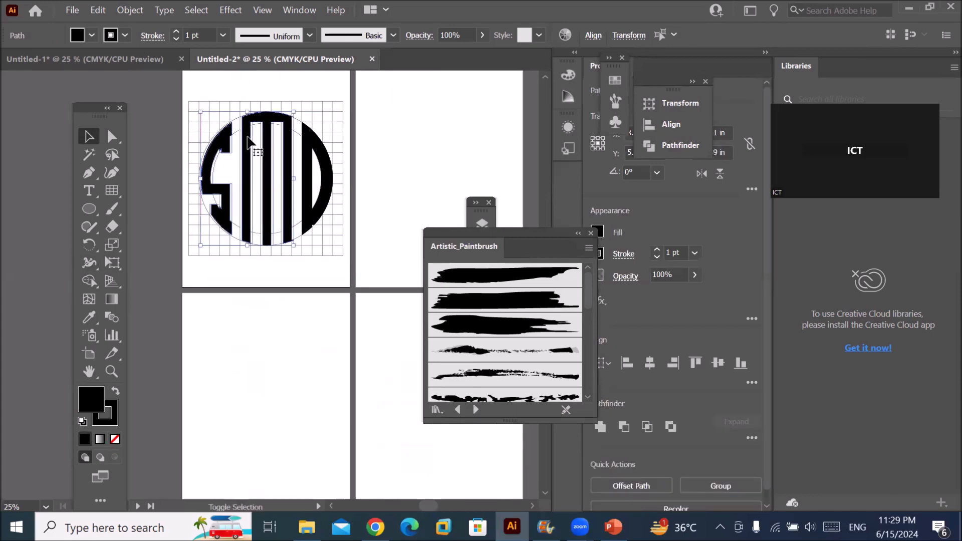
left_click(307, 148, "shift")
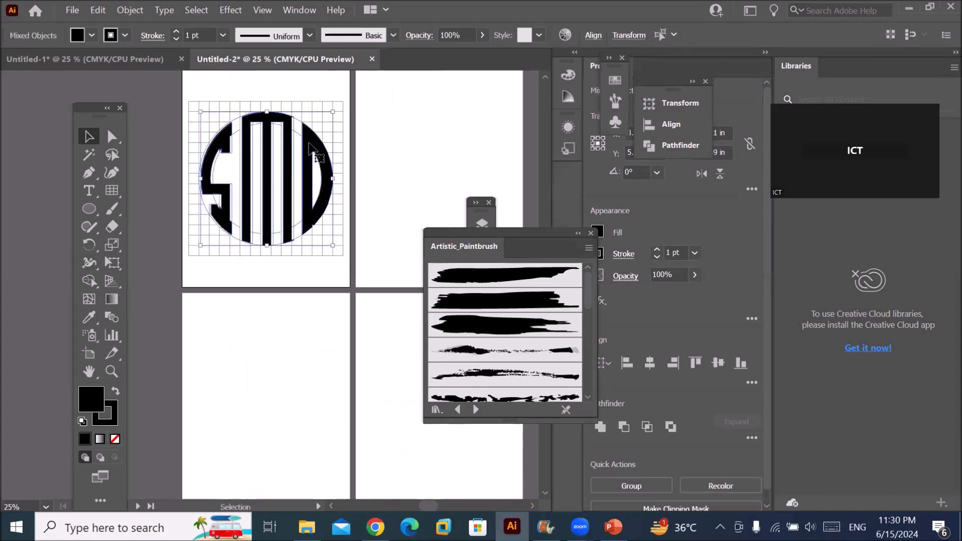
left_click_drag(309, 143, 480, 144)
Clear the workspace by docking the Layers group, collapsing the Properties panel, and closing the floating Pathfinder group and Artistic_Paintbrush library
left_click_drag(515, 232, 488, 343)
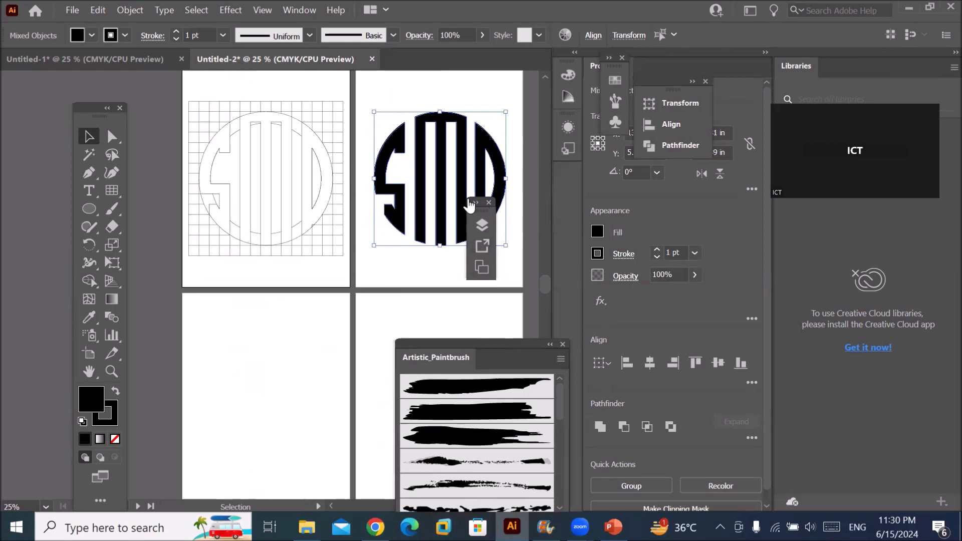
left_click(484, 217)
left_click_drag(483, 215, 479, 234)
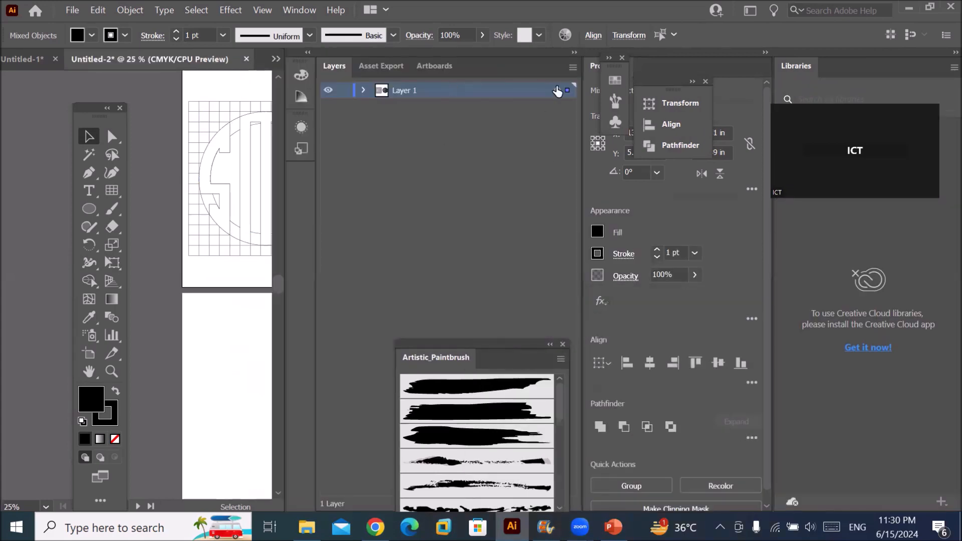
left_click(573, 54)
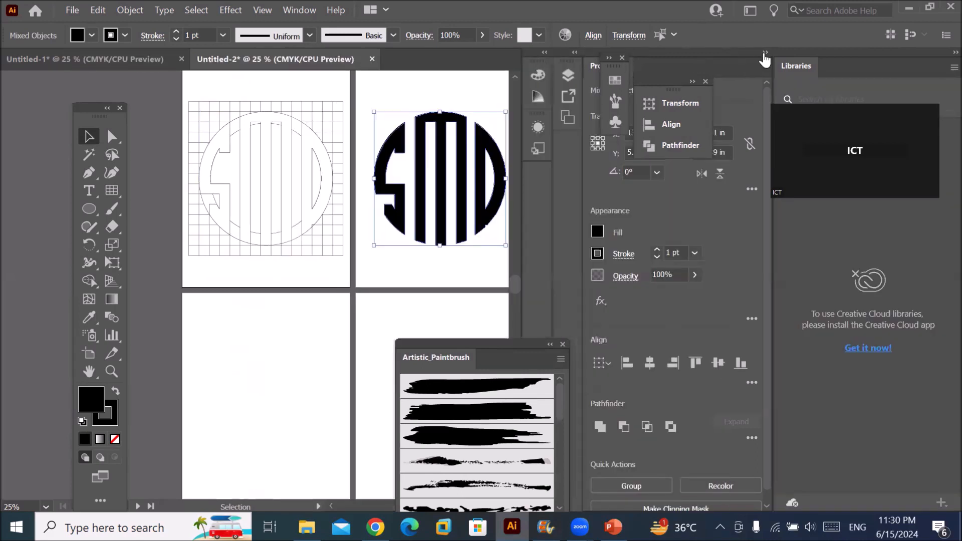
left_click(765, 53)
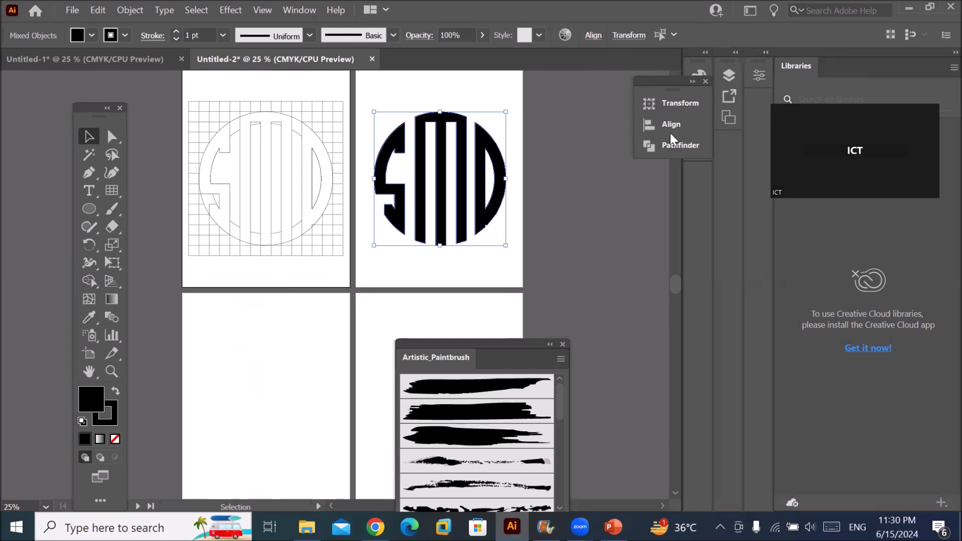
left_click(705, 81)
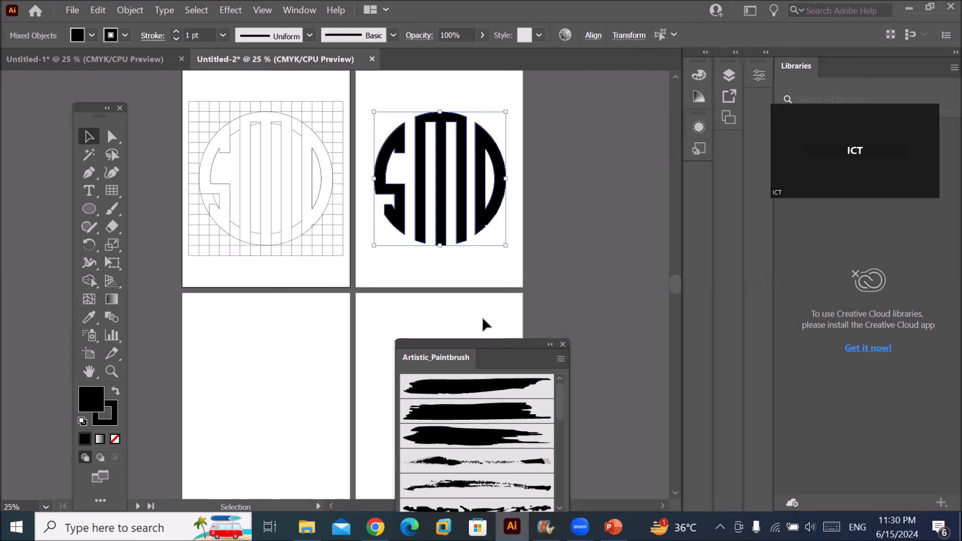
left_click(562, 345)
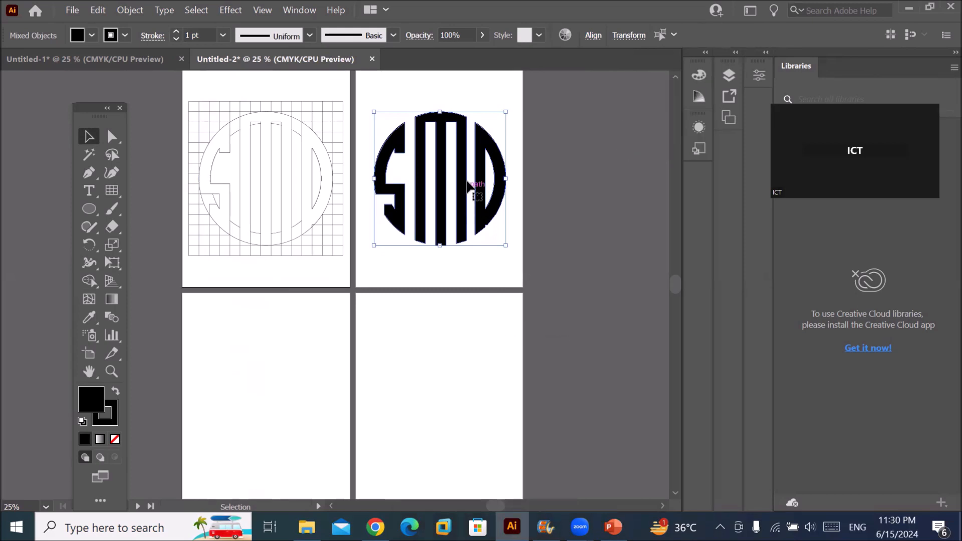
Try moving the M shape alone onto the artboard below the grid, and undo the move
left_click(471, 94)
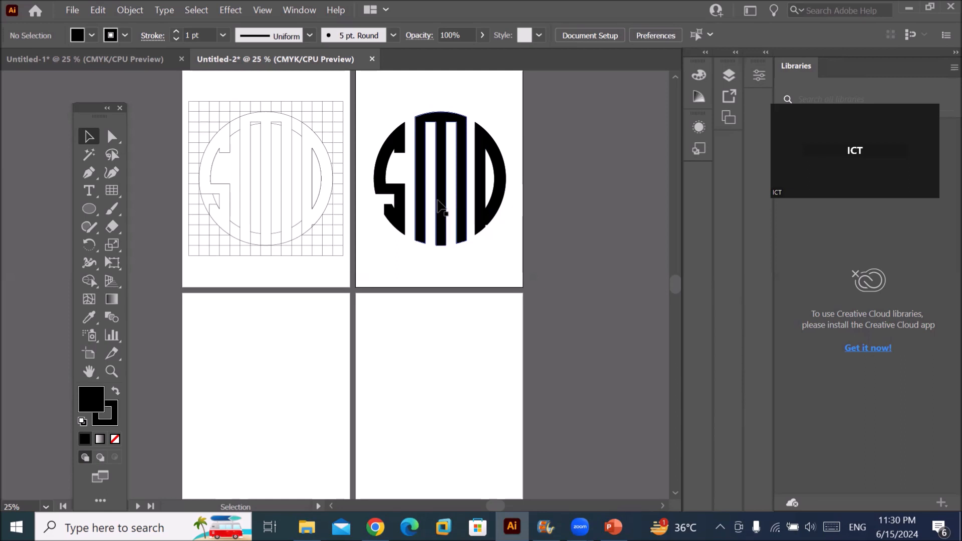
left_click_drag(441, 198, 297, 373)
key("ctrl+z")
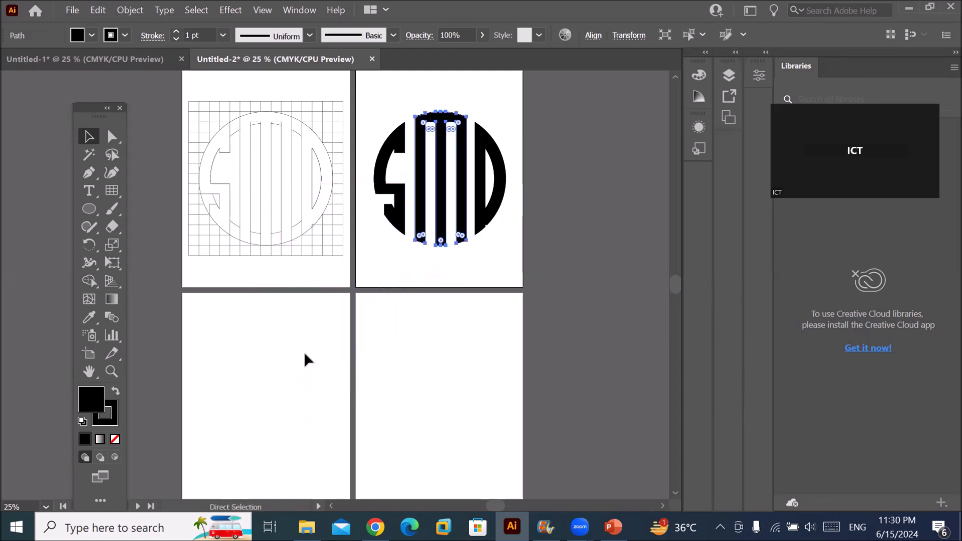
Select all three black letter shapes and expand their fill and stroke
left_click_drag(370, 90, 511, 259)
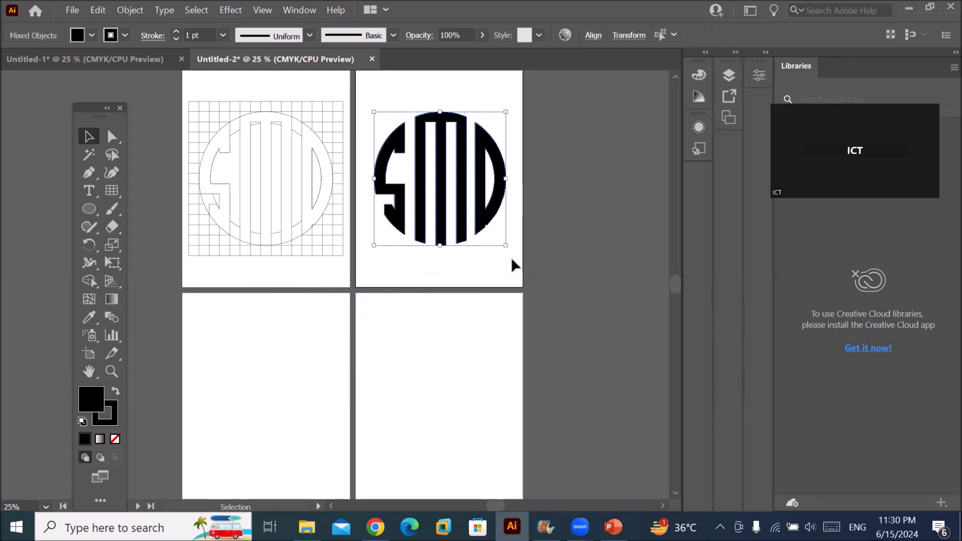
left_click(127, 10)
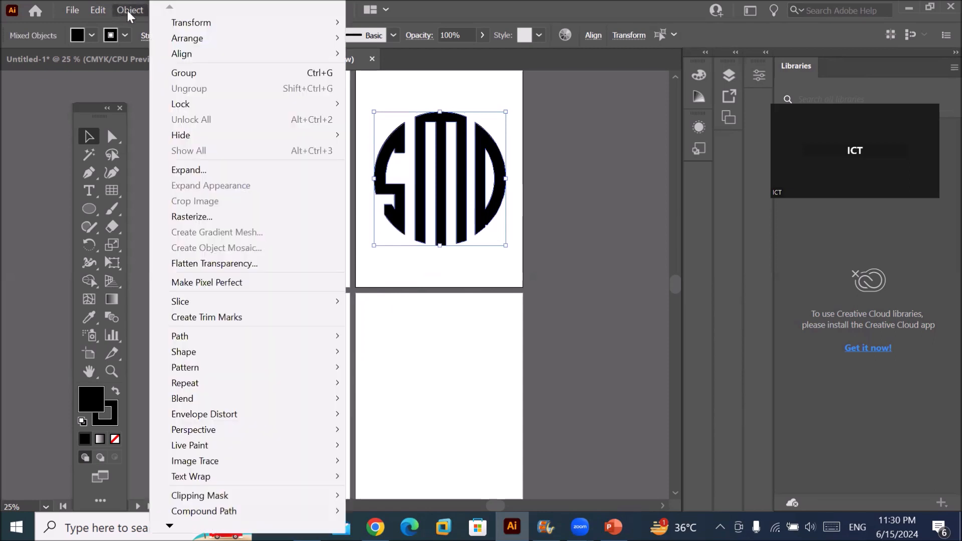
left_click(172, 174)
left_click(537, 337)
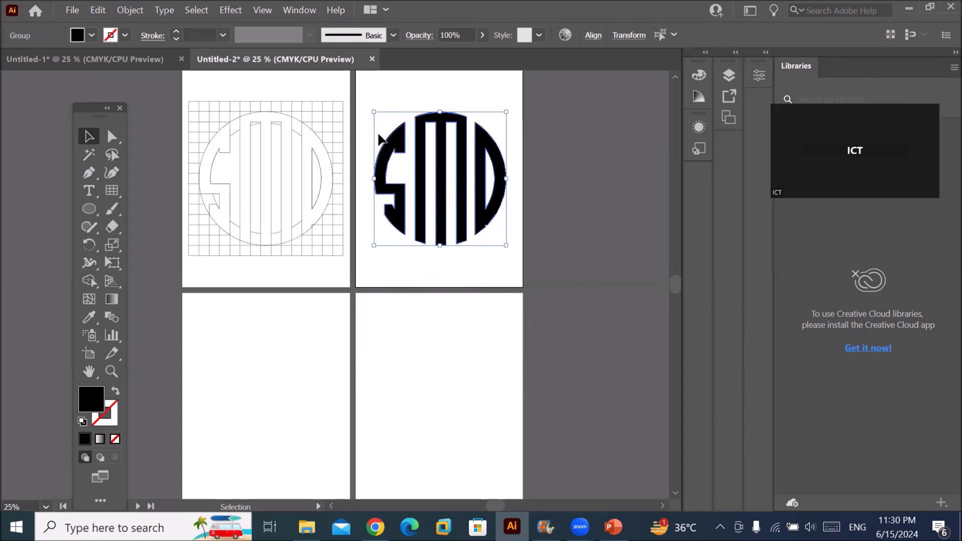
Unite the expanded S, M and D letter shapes with the Pathfinder
left_click(299, 10)
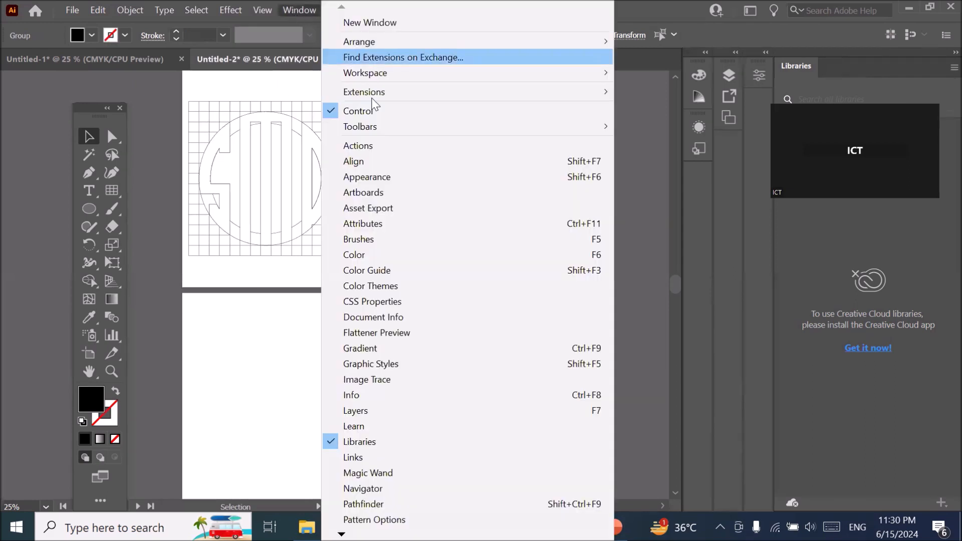
left_click(375, 503)
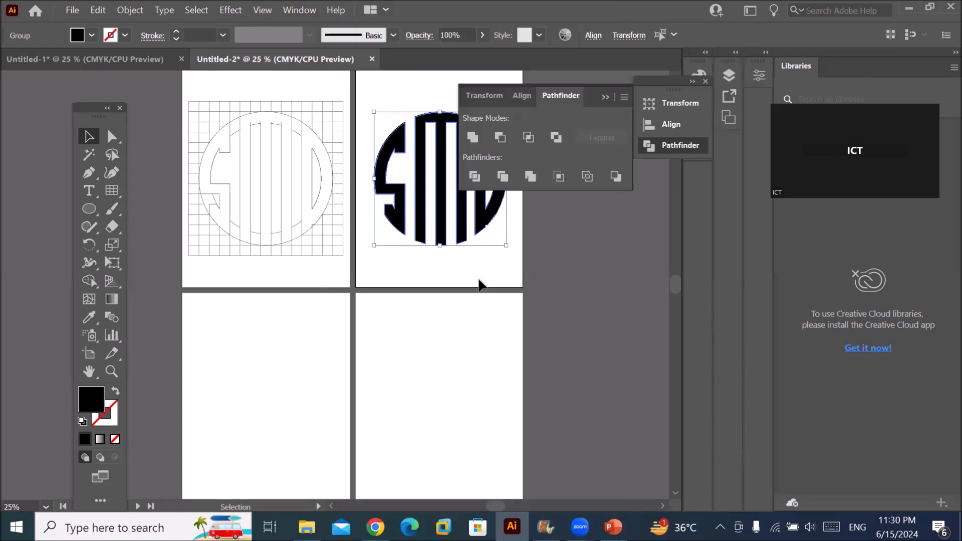
left_click(472, 137)
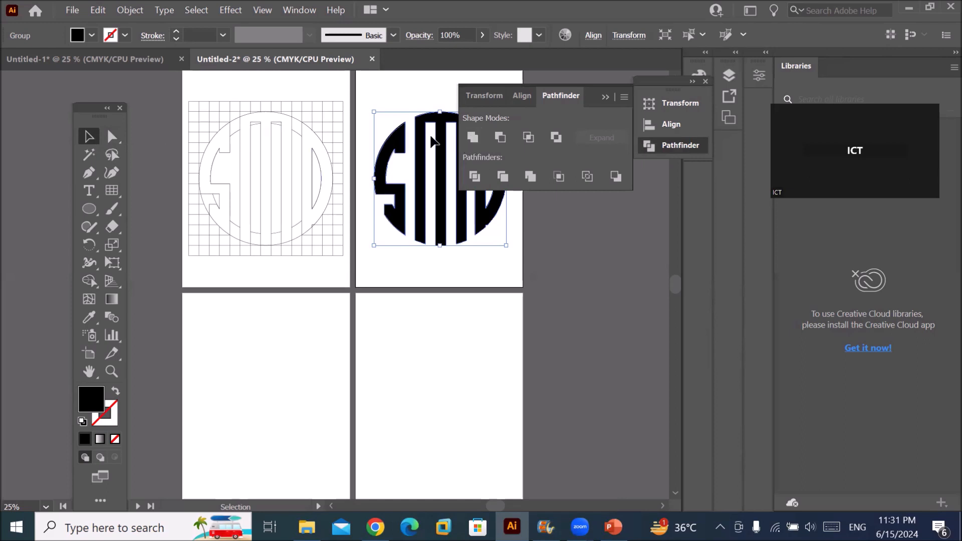
Copy the united SMD monogram onto the artboard below the grid and give the copy a 6 pt black stroke
left_click_drag(422, 134, 249, 346)
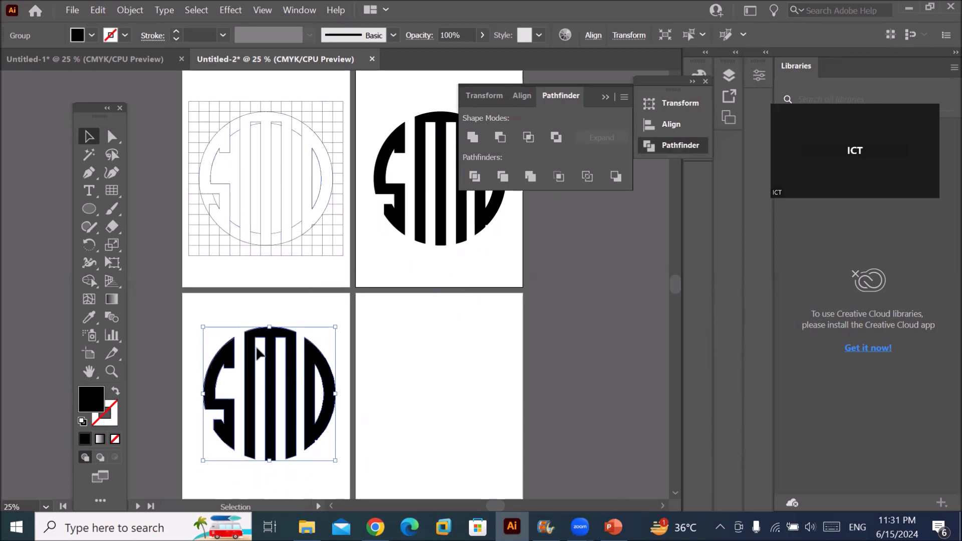
left_click(175, 31)
left_click(175, 32)
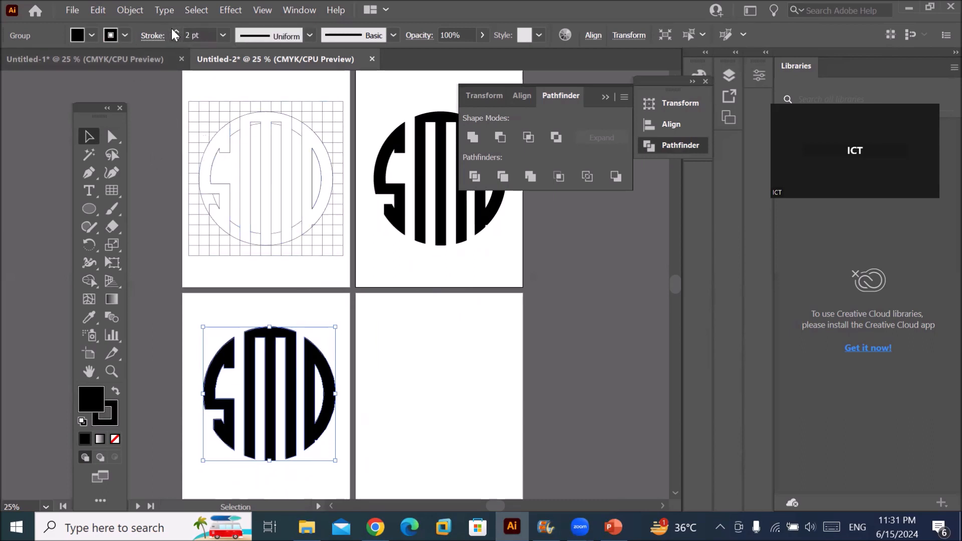
left_click(176, 31)
left_click(176, 32)
left_click(176, 32)
left_click(175, 31)
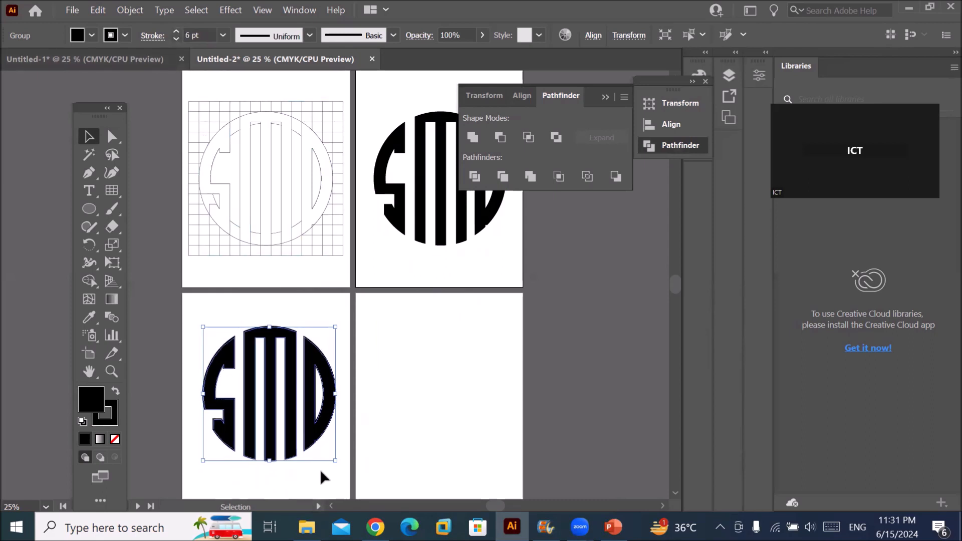
scroll(319, 373, "down", 1)
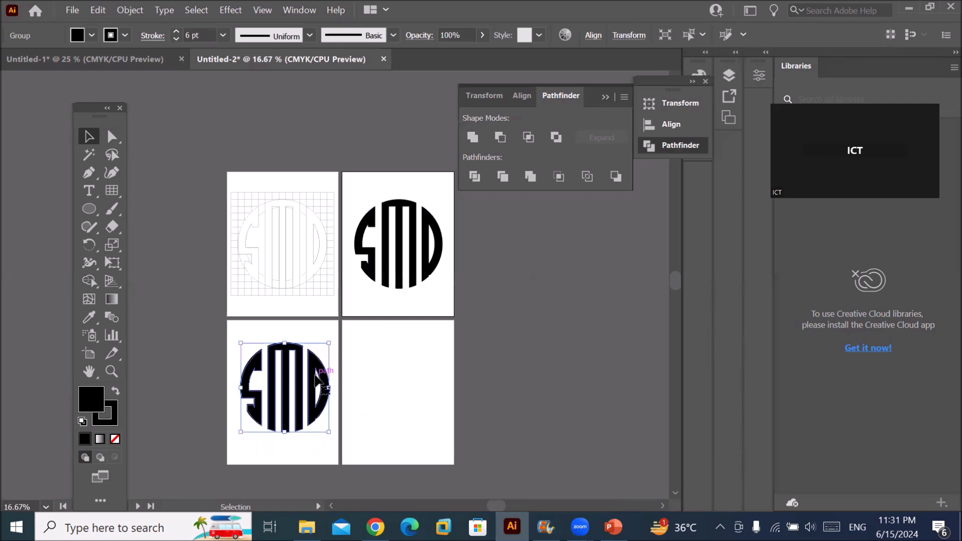
Draw an unfilled circle with a 6 pt black stroke around the copied monogram, deleting the first circle and redrawing it
left_click(89, 210)
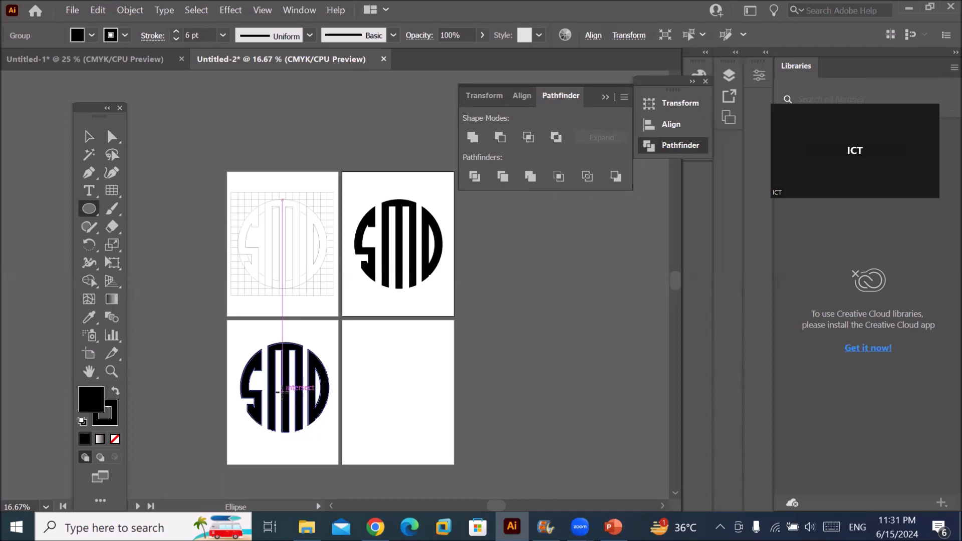
left_click_drag(283, 392, 333, 445)
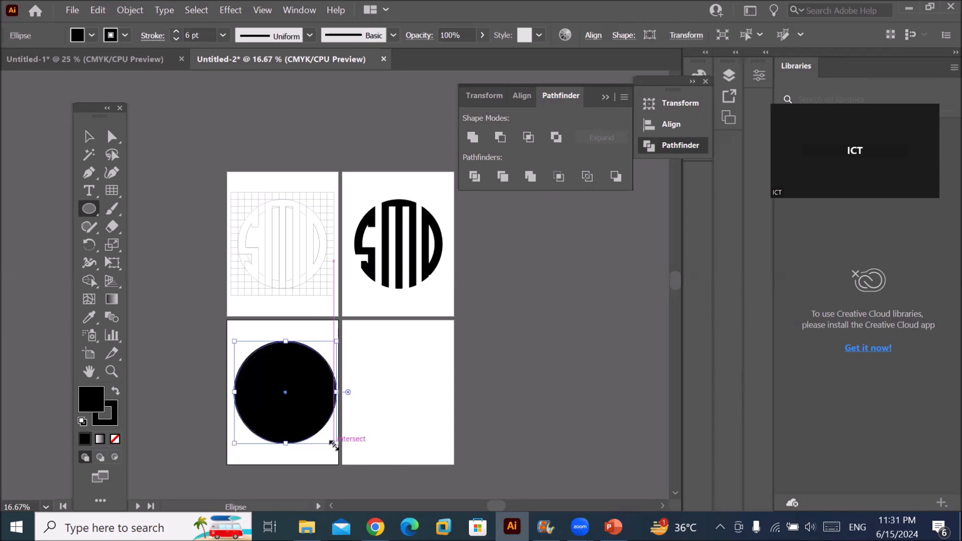
left_click(92, 35)
left_click(9, 60)
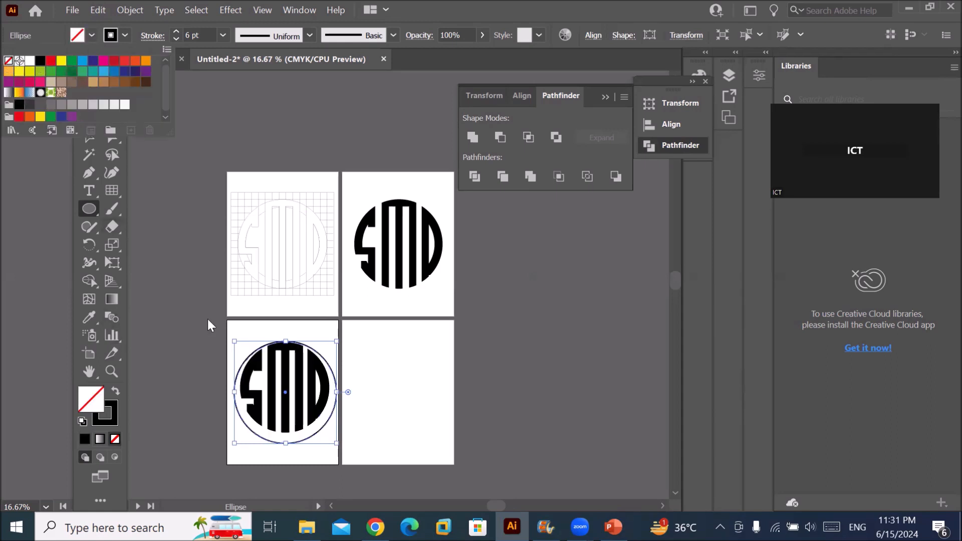
left_click(308, 439)
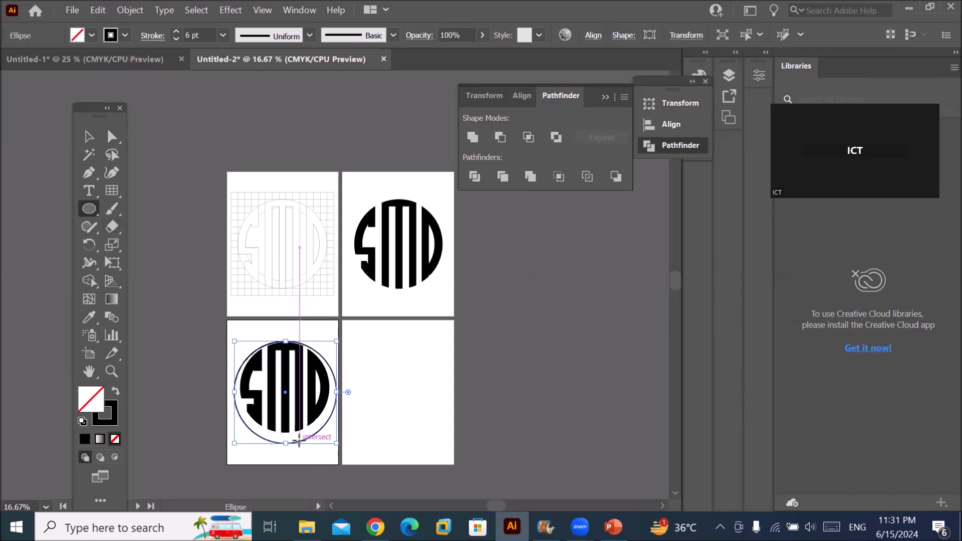
key("Delete")
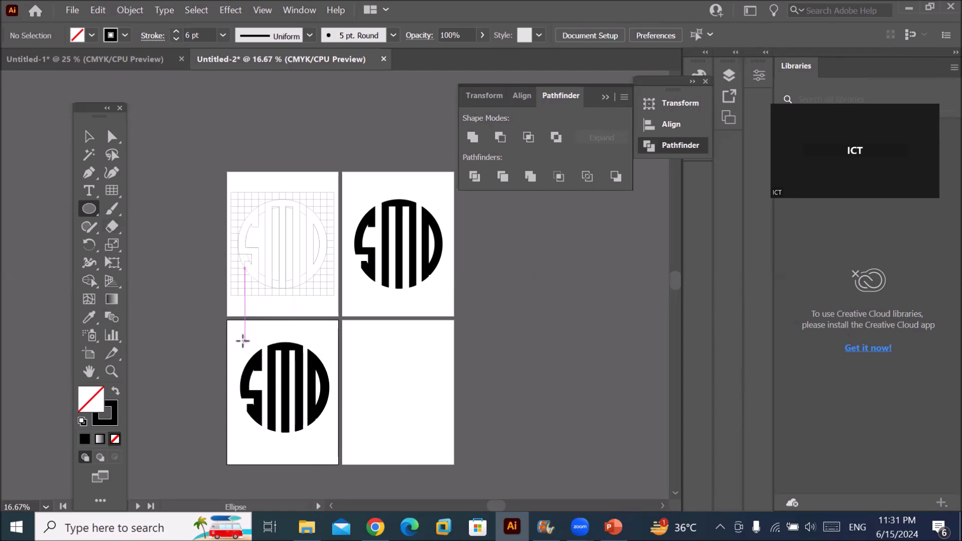
mouse_move(242, 341)
left_mouse_down()
mouse_move(283, 371)
mouse_move(314, 423)
mouse_move(309, 437)
left_mouse_up()
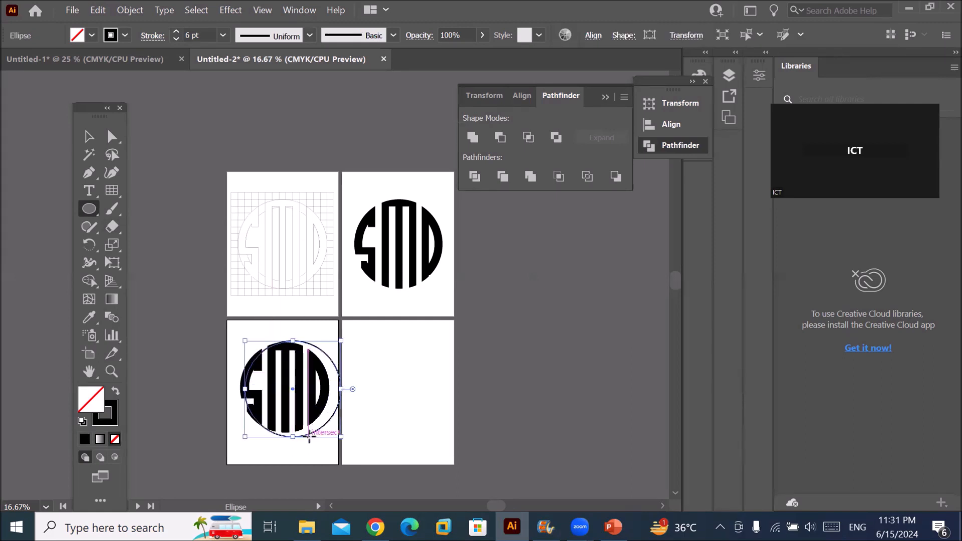
Select the circle with the copied monogram and align their centers horizontally and vertically
left_click(88, 141)
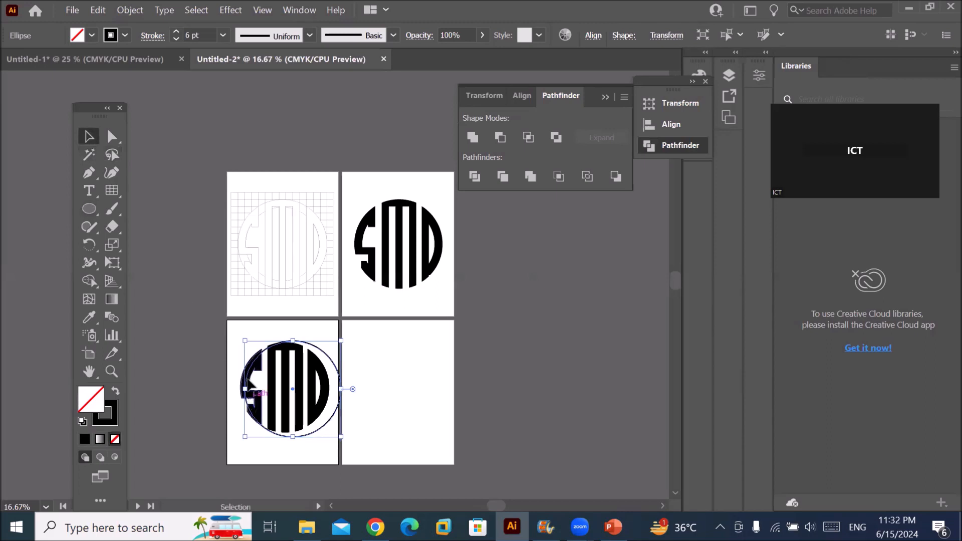
left_click_drag(232, 322, 323, 426)
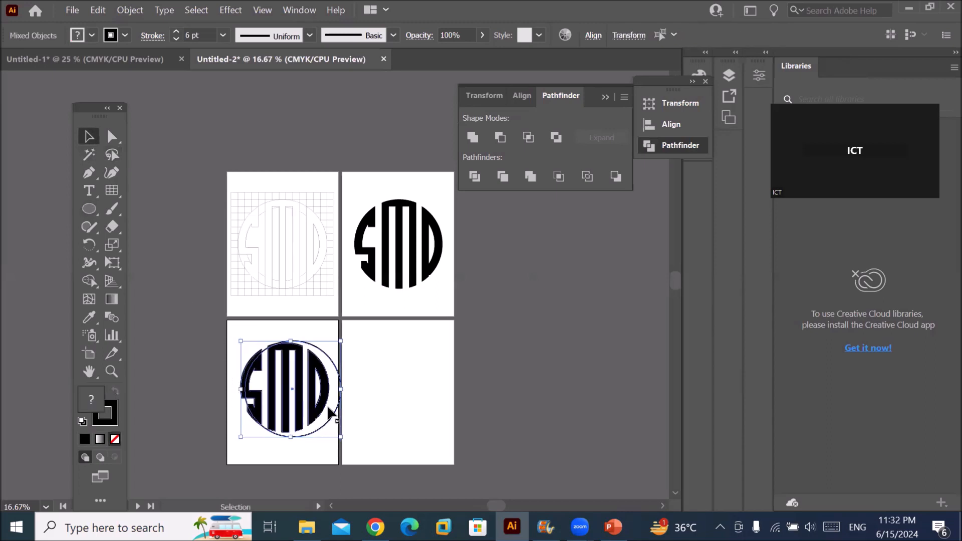
left_click(592, 35)
left_click(468, 80)
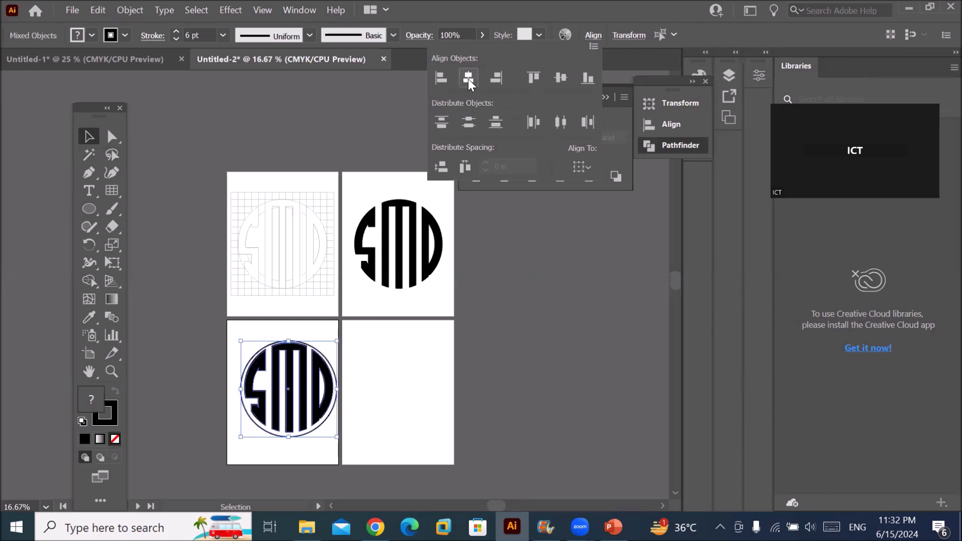
left_click(562, 78)
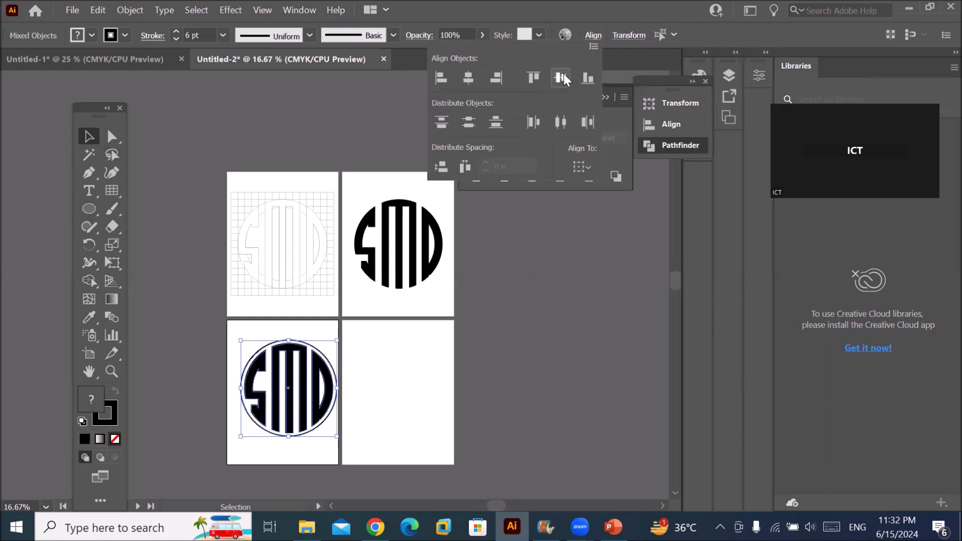
left_click(374, 382)
scroll(364, 376, "up", 1)
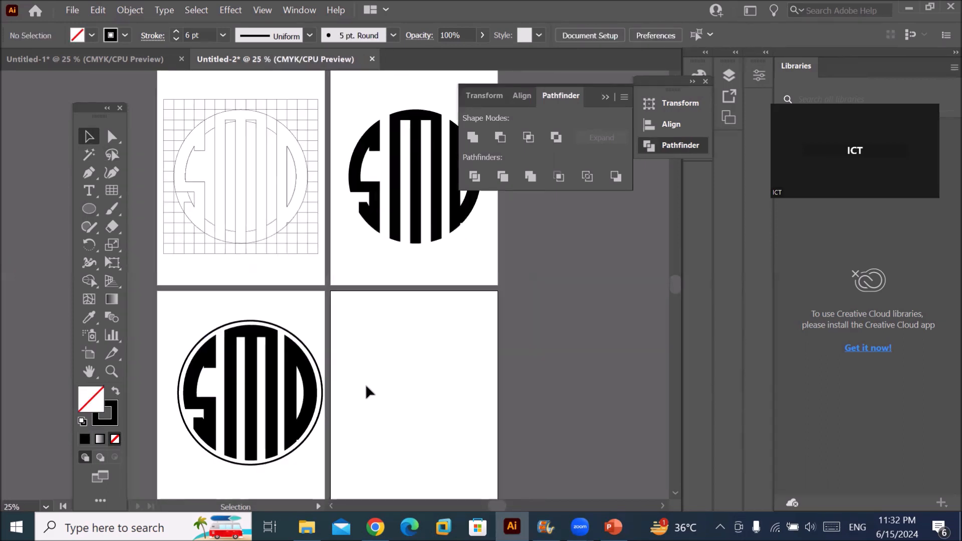
Shrink the circle about its center until it meets the outer edge of the monogram letters
left_click(303, 445)
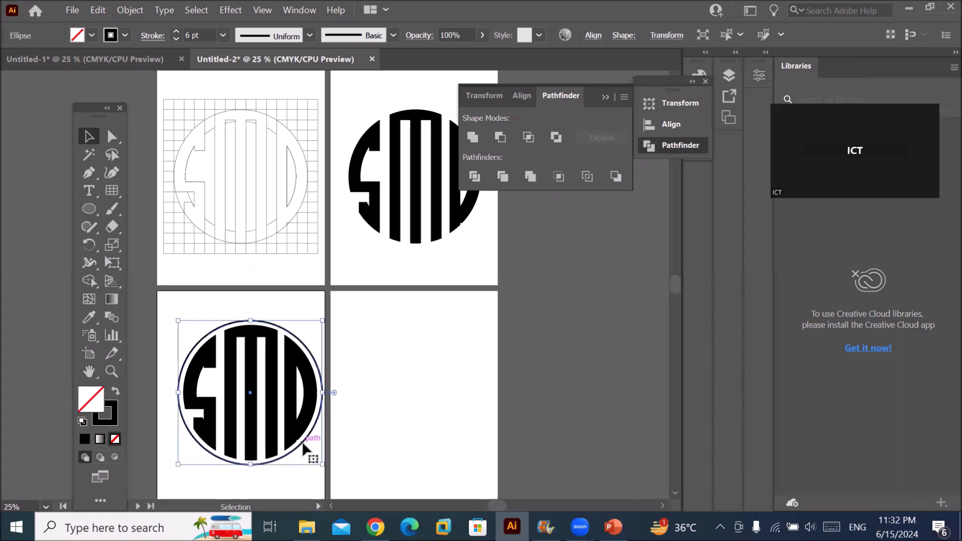
left_click_drag(322, 465, 323, 462)
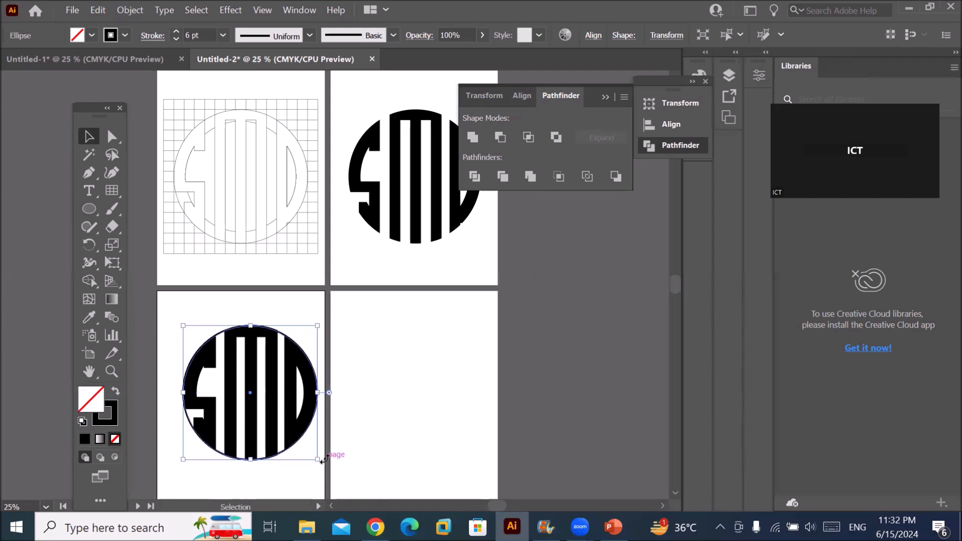
left_click(354, 431)
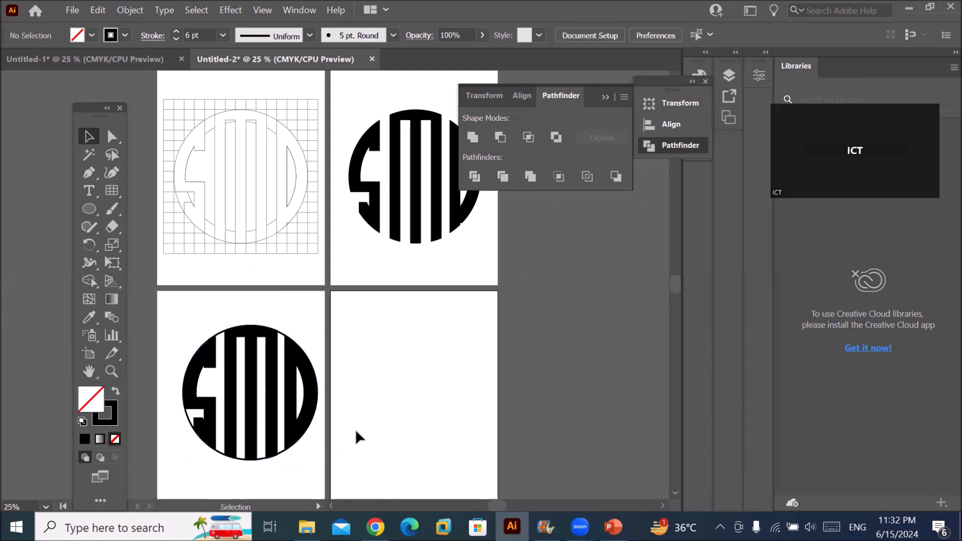
Set the surrounding circle's stroke weight to 12 pt and deselect it
left_click(284, 339)
left_click(179, 30)
left_click(178, 30)
left_click(178, 30)
left_click(178, 30)
left_click(178, 30)
left_click(177, 32)
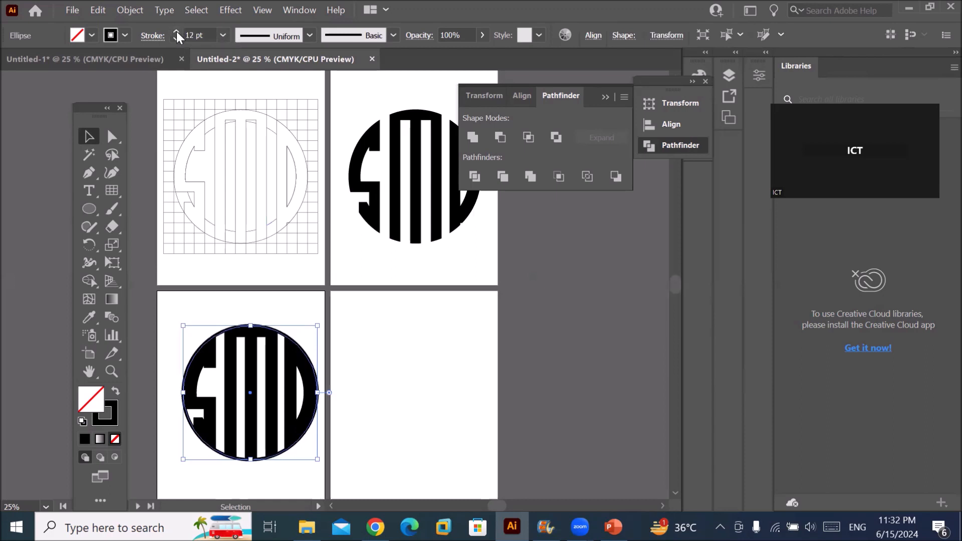
left_click(443, 418)
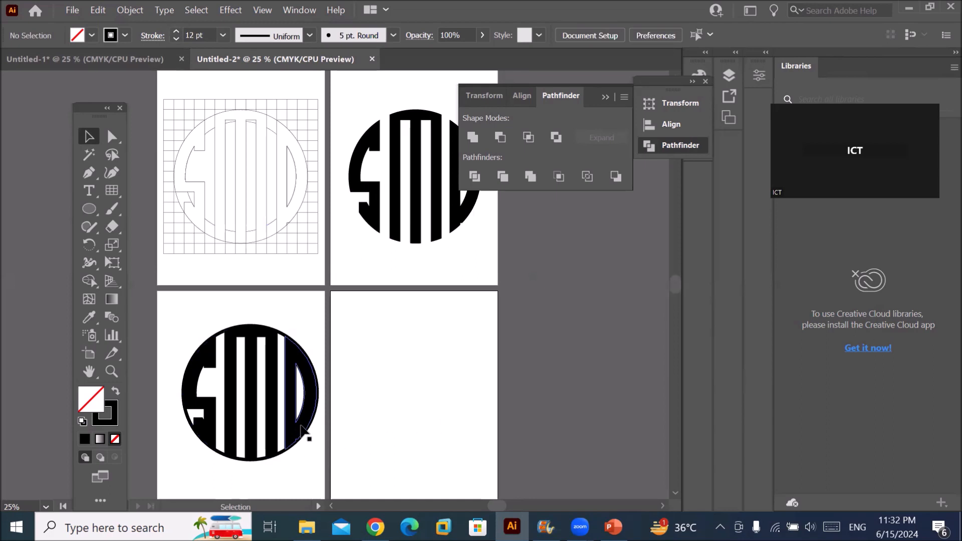
Copy the encircled monogram to the adjacent empty artboard and fill the gaps between and inside its letters black with the Live Paint Bucket
left_click_drag(181, 315, 463, 441)
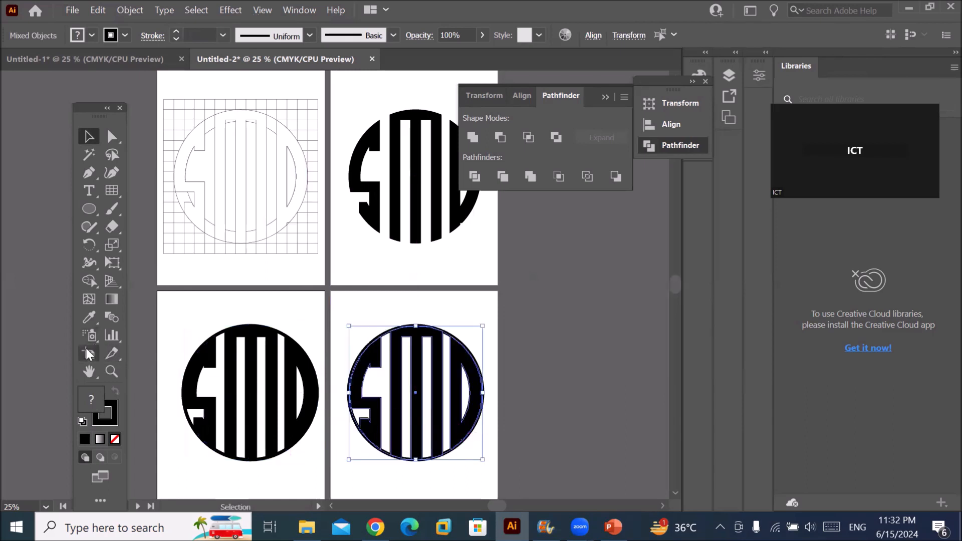
left_click_drag(87, 286, 147, 300)
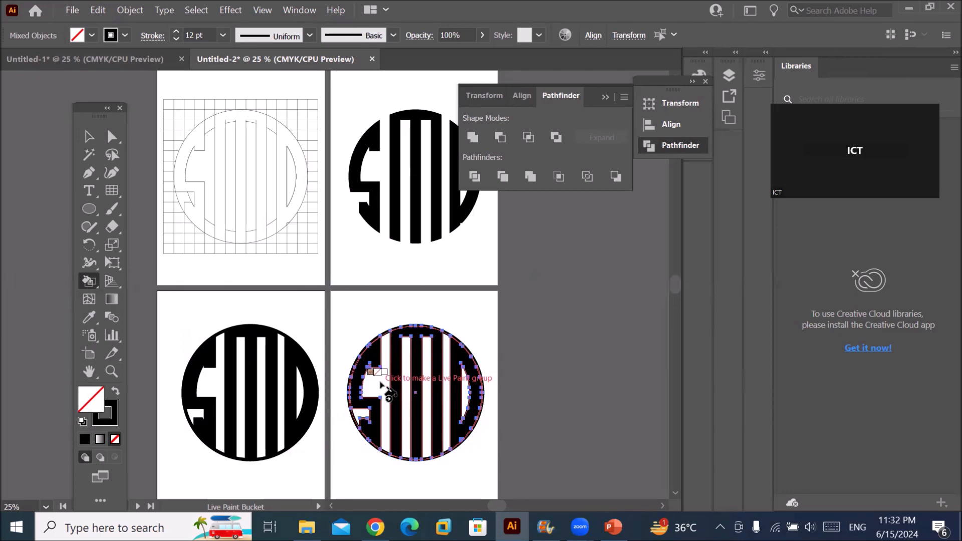
key("Right")
key("Right")
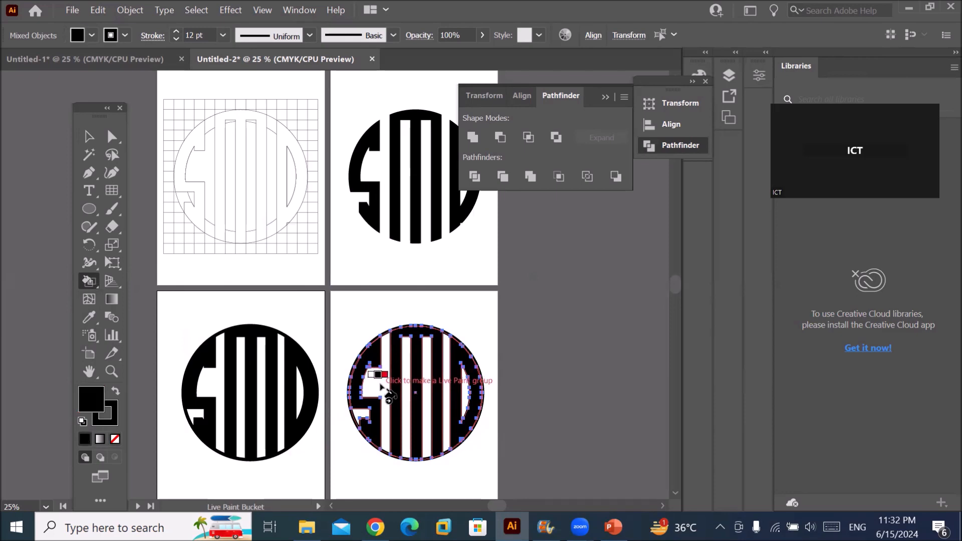
left_click(380, 385)
left_click(417, 383)
left_click(428, 385)
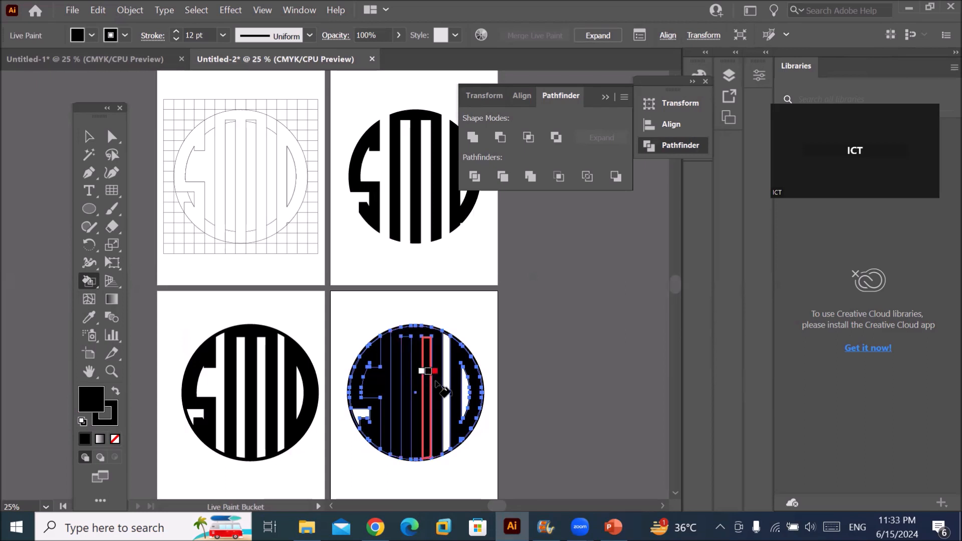
left_click(444, 385)
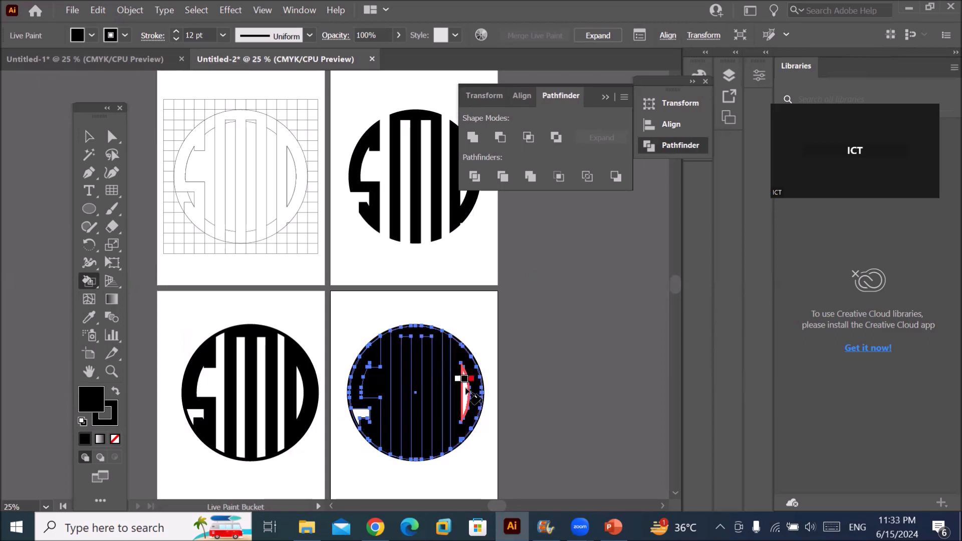
left_click(466, 390)
Paint the S, M and D letter shapes of the Live Paint copy white, and deselect the artwork
key("Right")
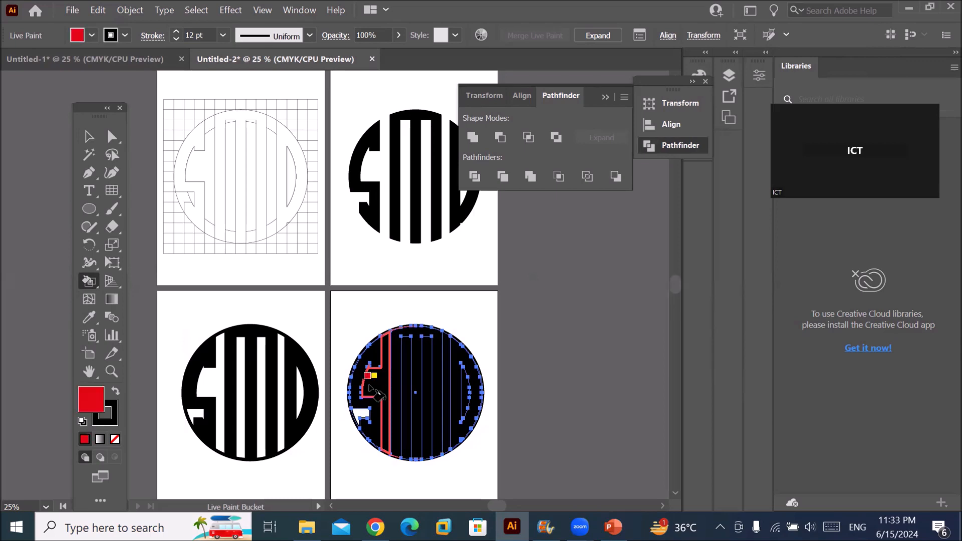
key("Right")
key("Right")
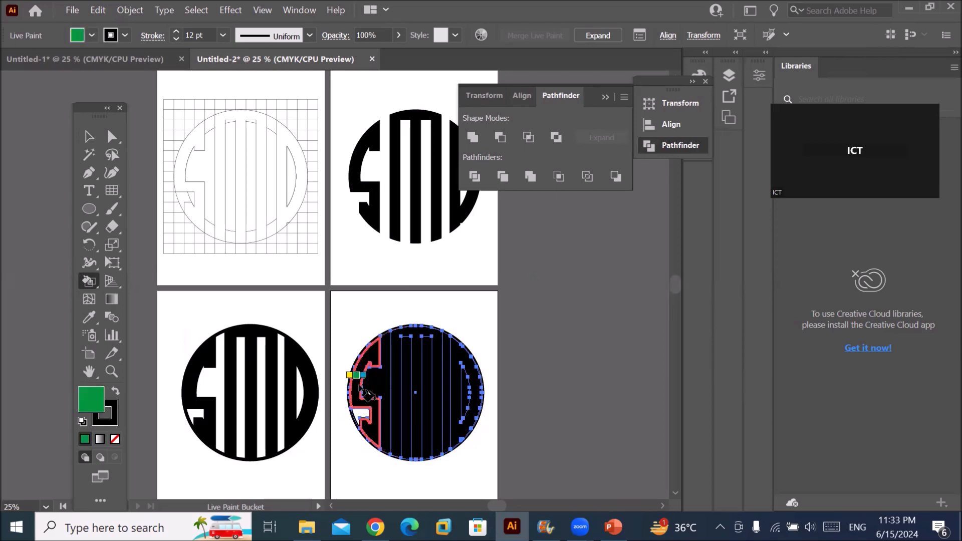
key("Left")
key("Left")
key("Left")
key("Left")
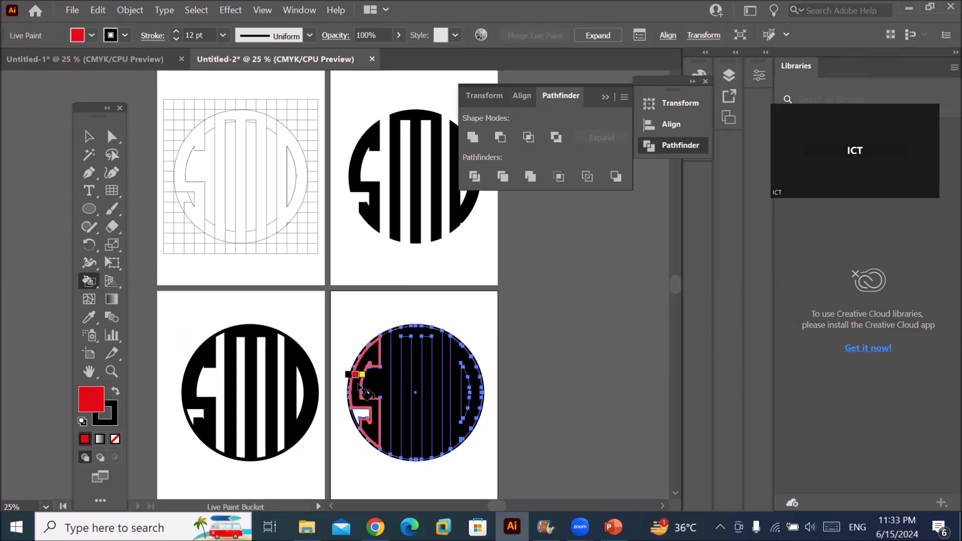
left_click(364, 391)
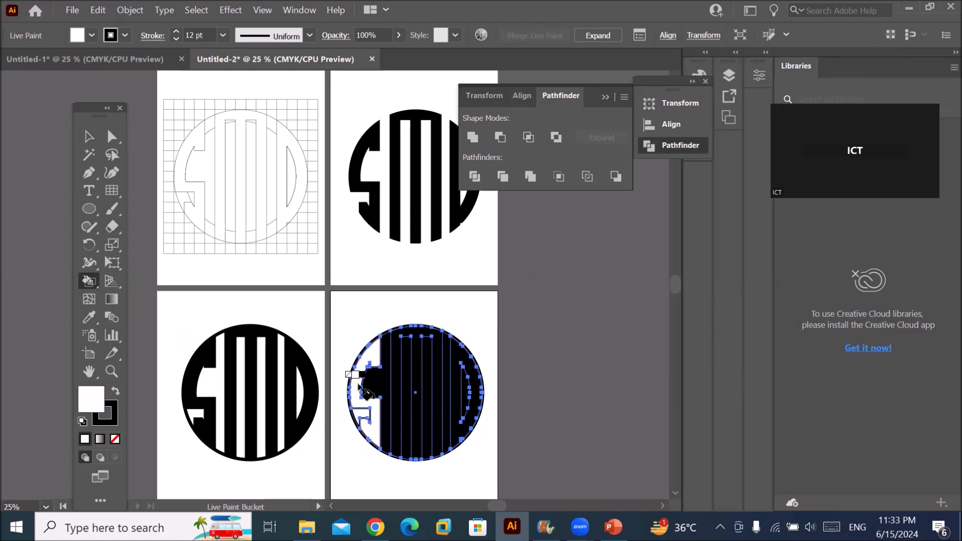
left_click(399, 384)
left_click(455, 389)
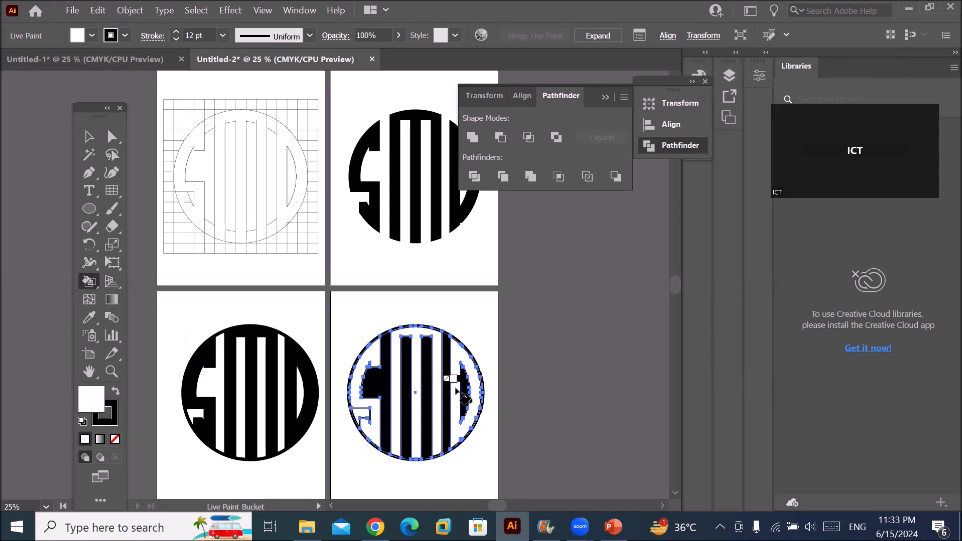
left_click(90, 139)
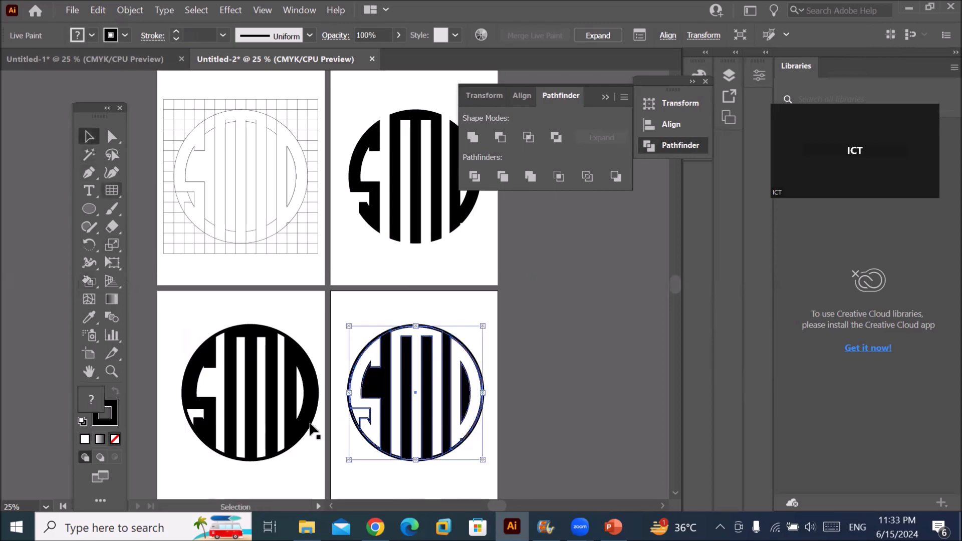
scroll(385, 489, "down", 1)
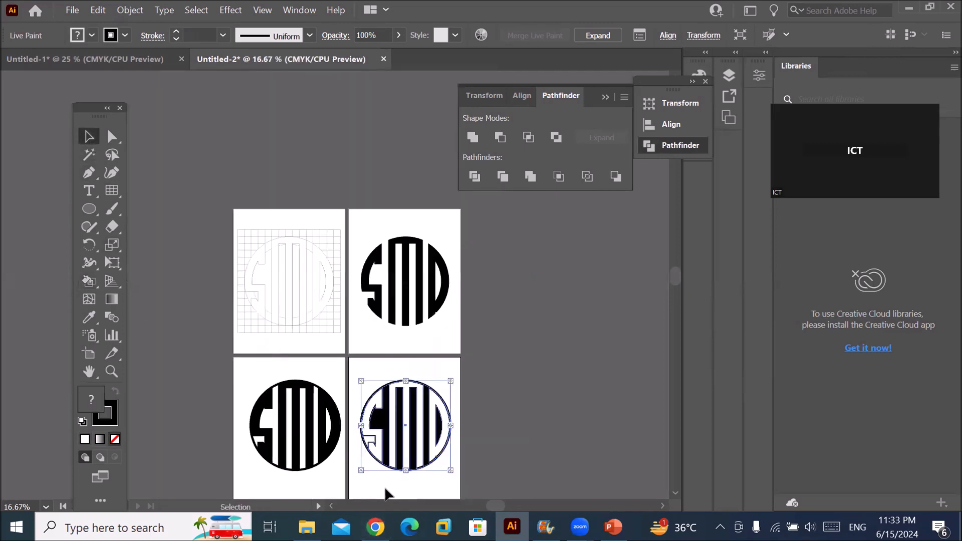
left_click(388, 495)
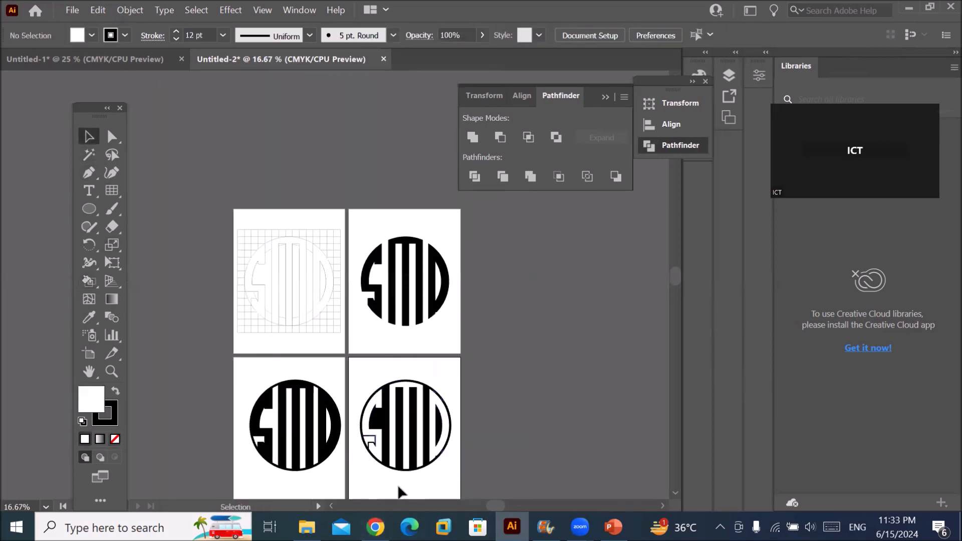
Switch from the Polar Grid Tool slide in PowerPoint to the Illustrator document
left_click(661, 502)
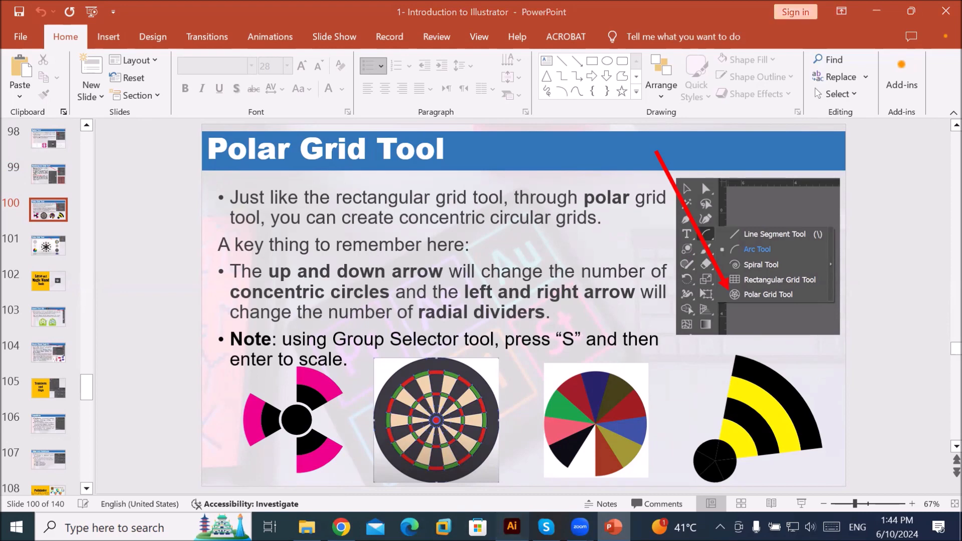
left_click(512, 526)
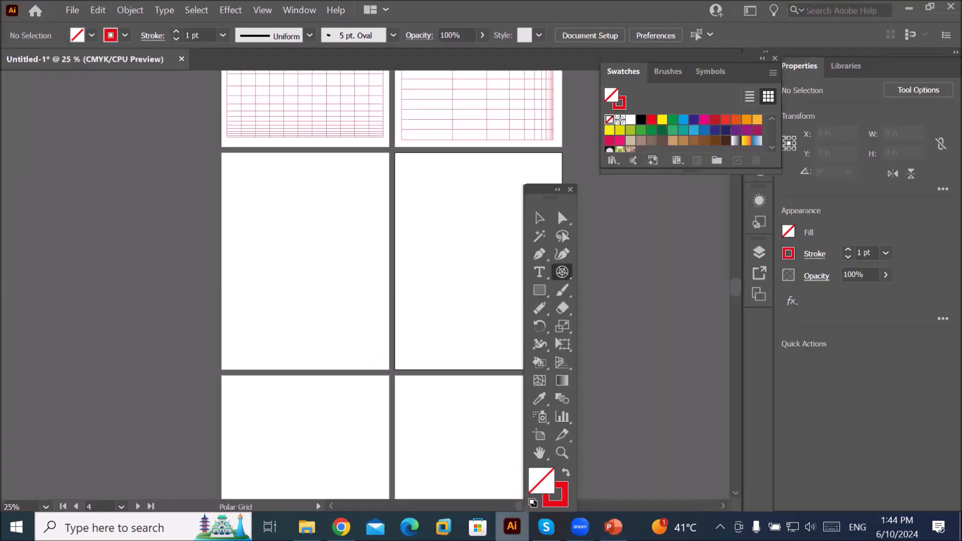
Draw a circular polar grid about 2.06 in across with 5 concentric and 5 radial dividers on the empty artboard below the rectangular grids
double_click(562, 273)
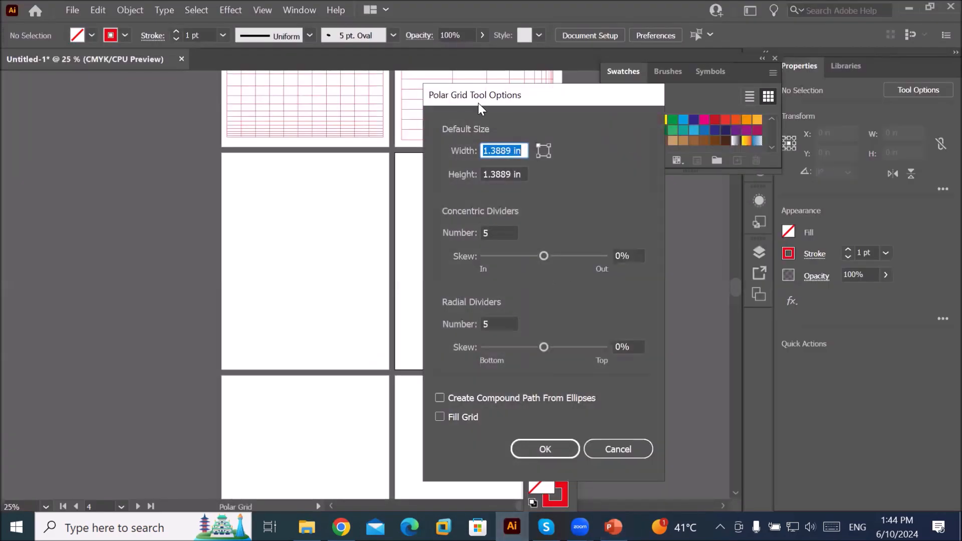
left_click(500, 234)
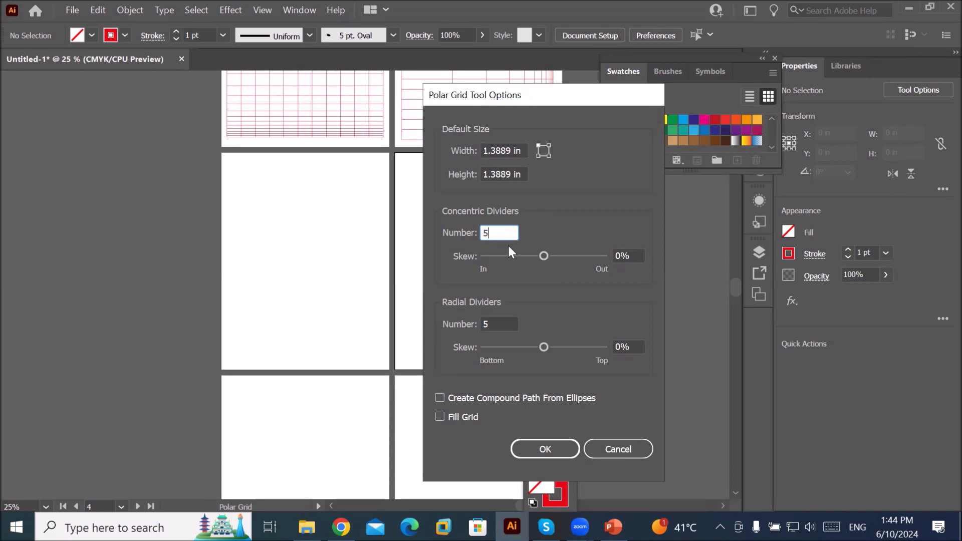
left_click_drag(502, 233, 465, 232)
left_click_drag(502, 325, 438, 326)
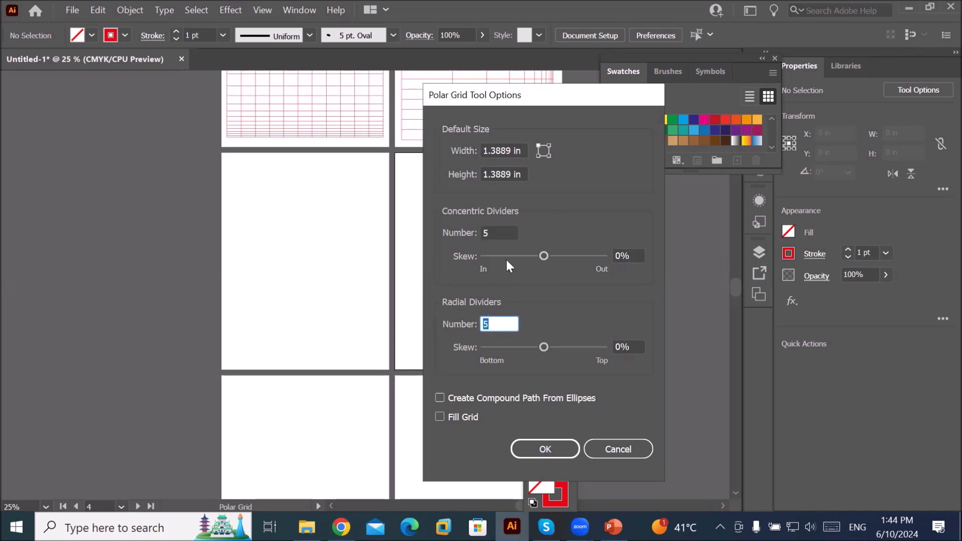
left_click(546, 449)
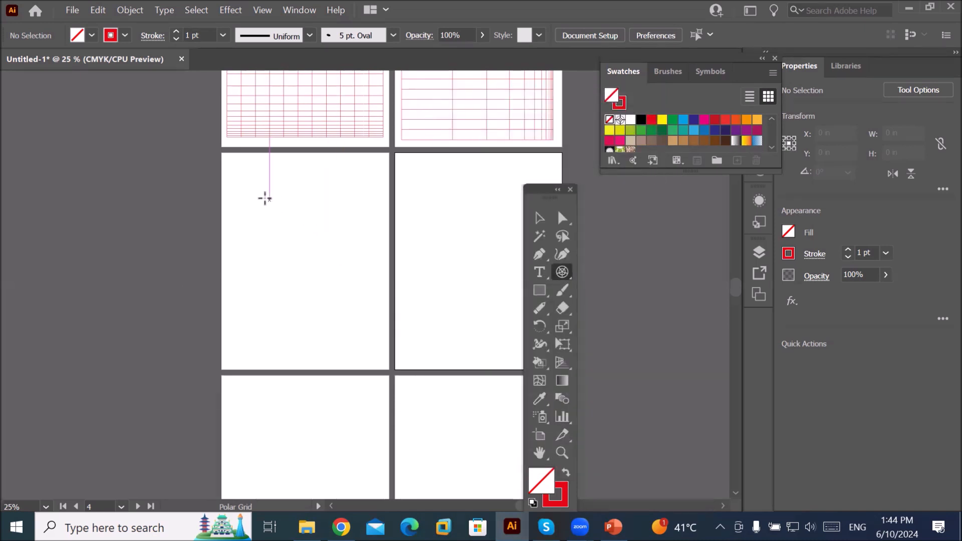
left_click_drag(246, 200, 301, 211)
key("v")
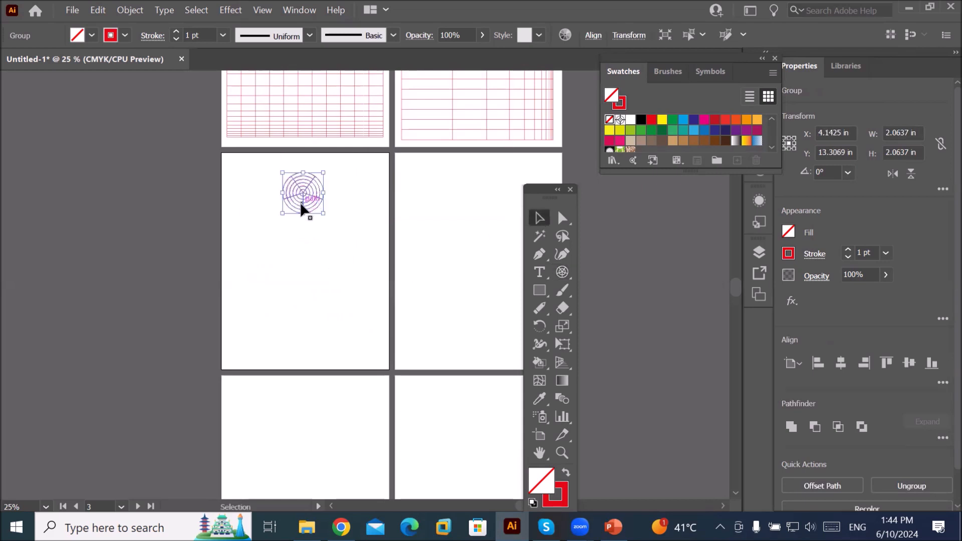
Create a copy of the polar grid rotated 36° around a point below it near the artboard's centre
key("r")
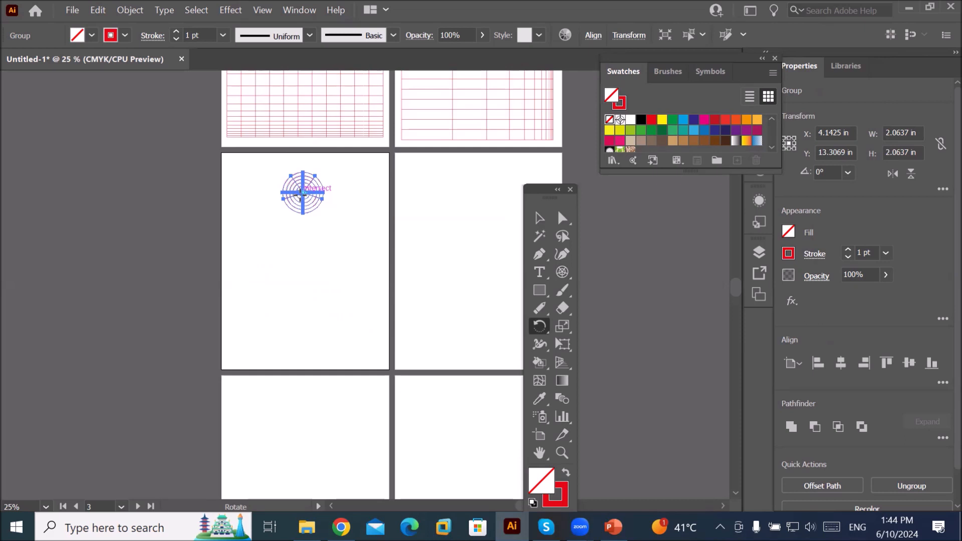
left_click(304, 246, "alt")
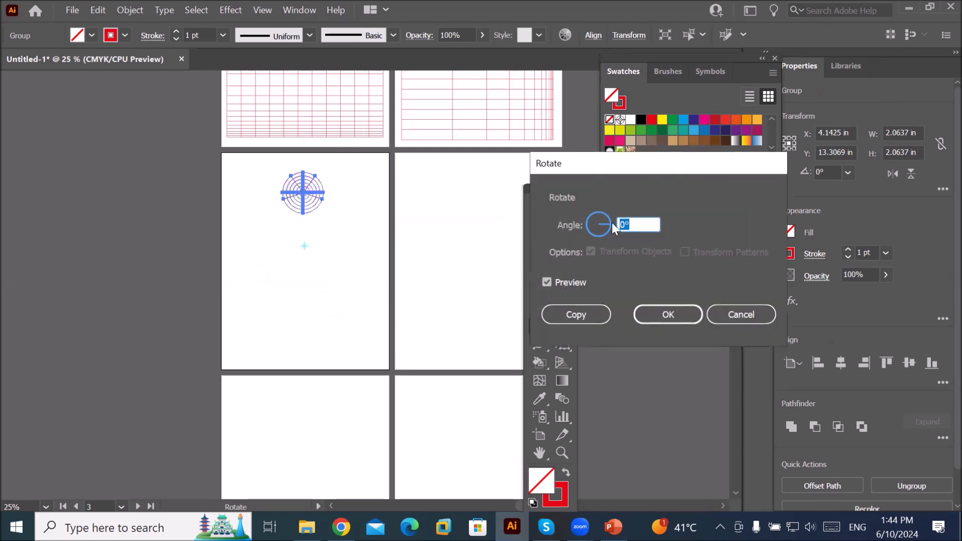
left_click(631, 223)
scroll(631, 224, "up", 20)
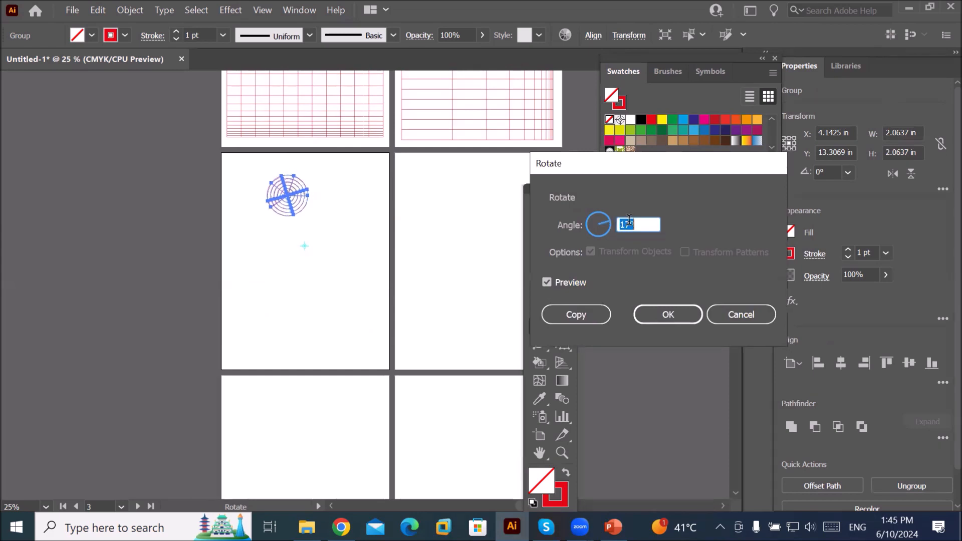
scroll(629, 223, "up", 7)
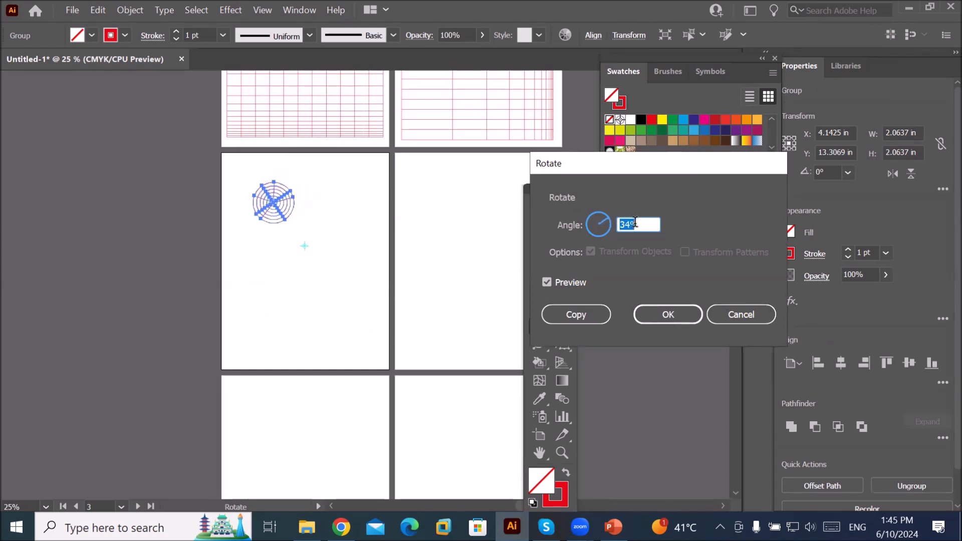
left_click(564, 317)
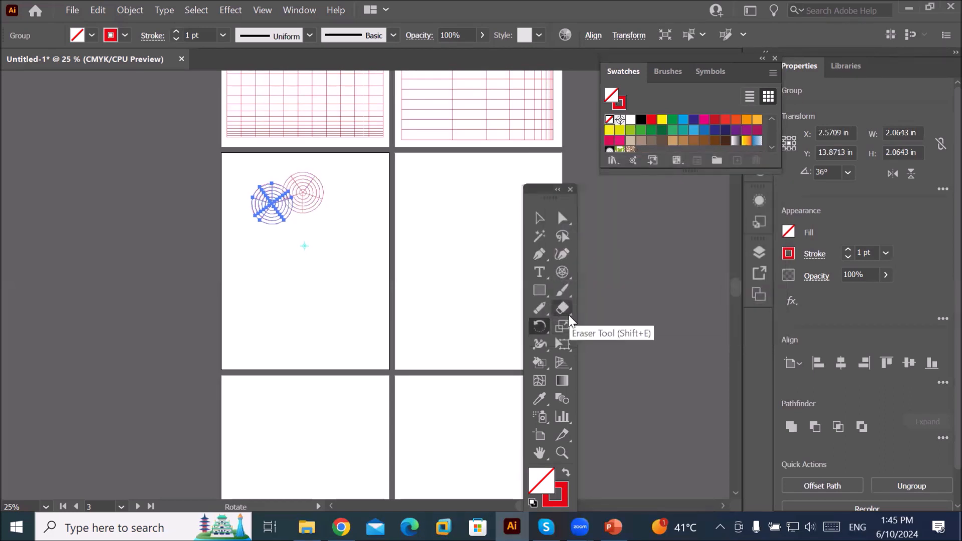
Repeat the rotated copy until the polar grids form a closed ring, and deselect the artwork
key("ctrl+d")
key("ctrl+d")
key("ctrl+d")
key("ctrl+d")
key("ctrl+d")
key("ctrl+d")
key("ctrl+d")
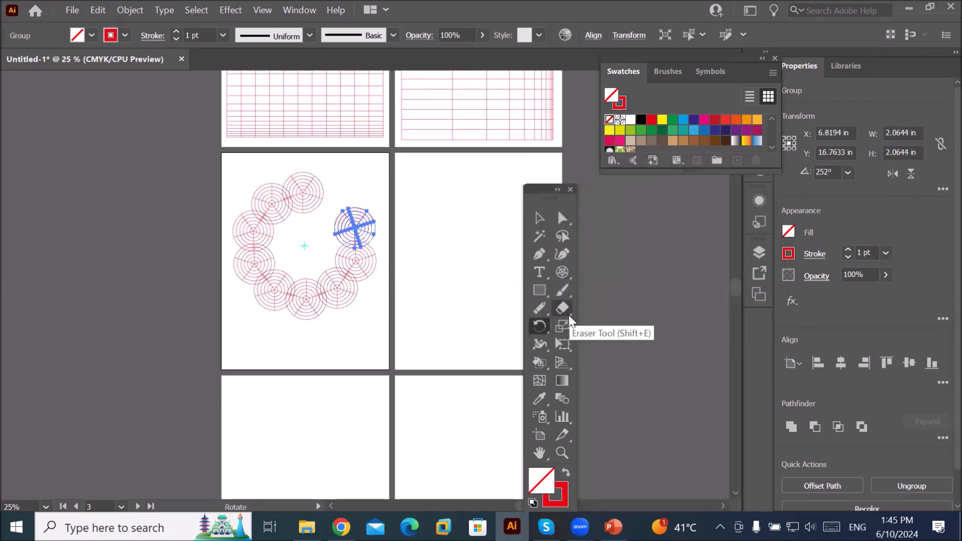
key("ctrl+d")
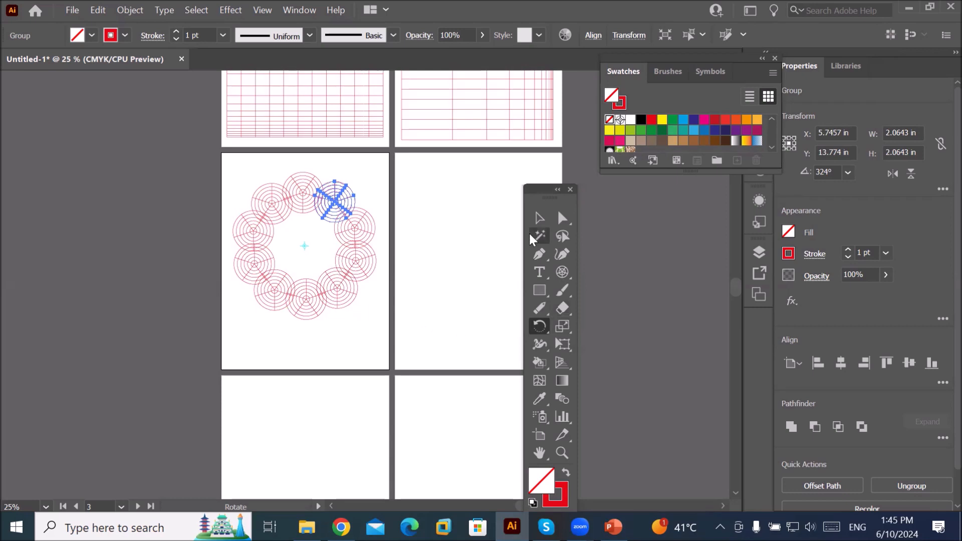
key("v")
left_click(321, 334)
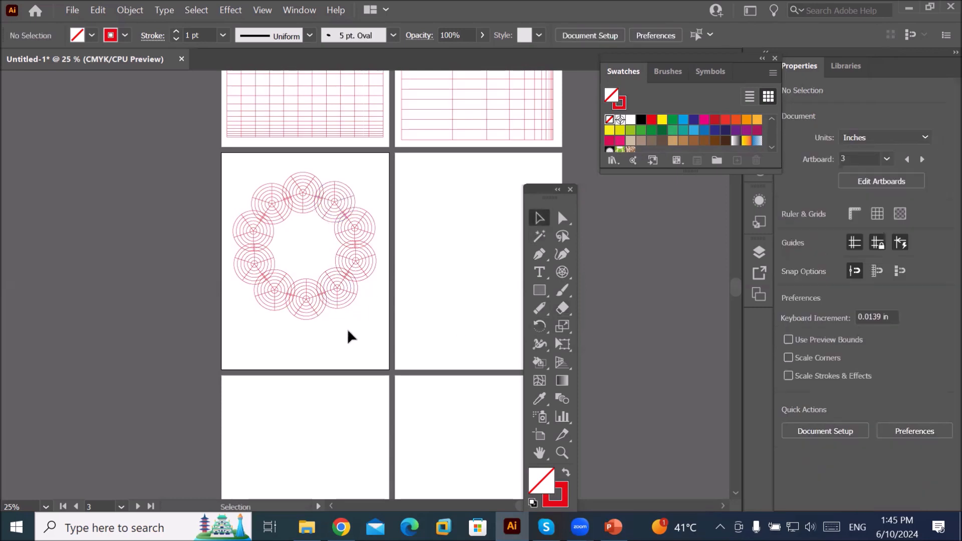
Examine the ring of overlapping polar grids up close and in the context of its artboard
scroll(337, 216, "up", 2)
scroll(310, 306, "up", 1)
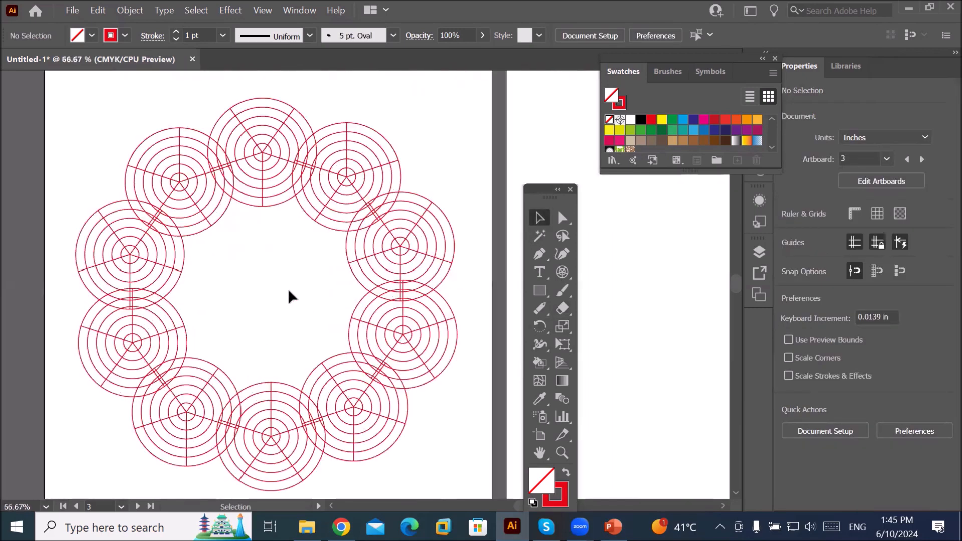
scroll(288, 287, "up", 1)
scroll(288, 285, "down", 2)
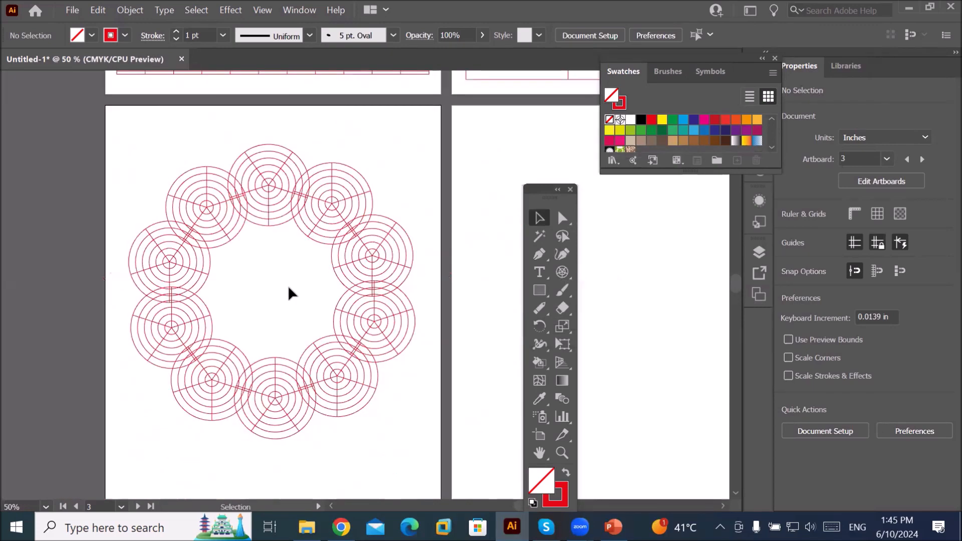
scroll(287, 285, "down", 1)
scroll(277, 185, "up", 3)
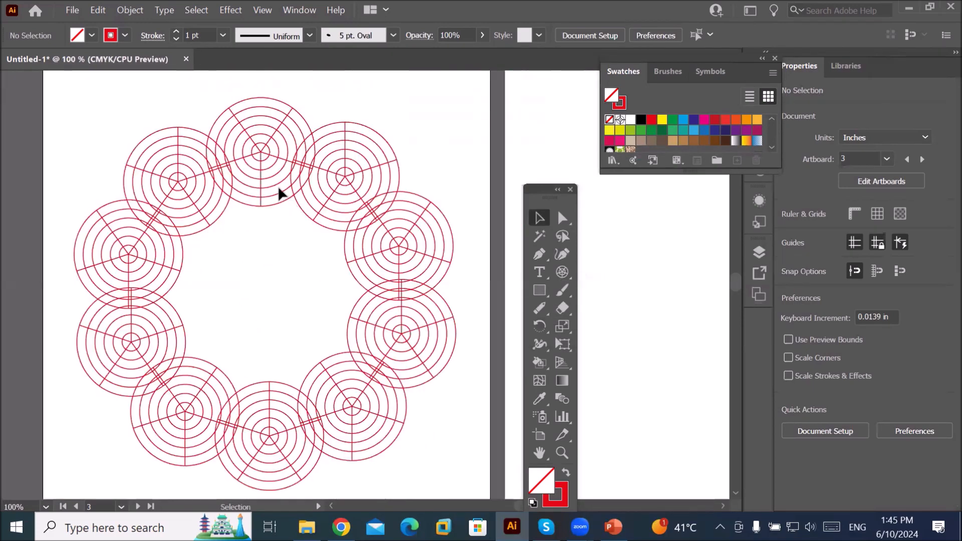
scroll(277, 186, "down", 1)
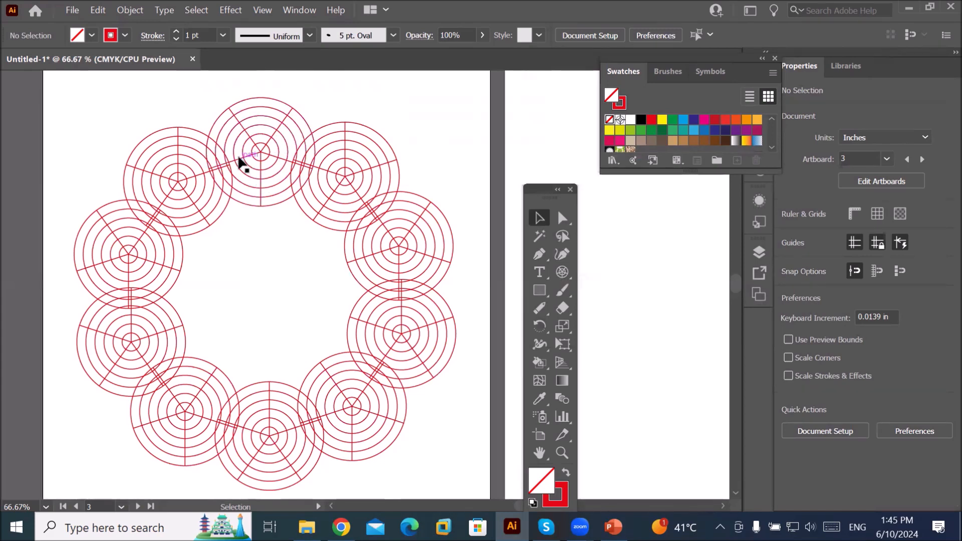
scroll(239, 168, "down", 2)
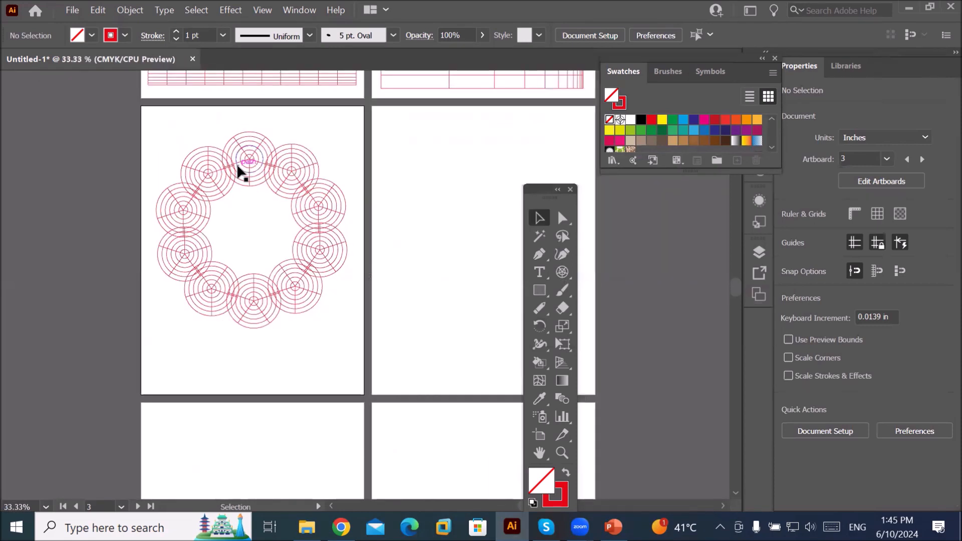
scroll(239, 168, "down", 1)
Set the Polar Grid tool to 10 radial dividers, keeping 5 concentric dividers
key("space")
left_click_drag(374, 225, 279, 239)
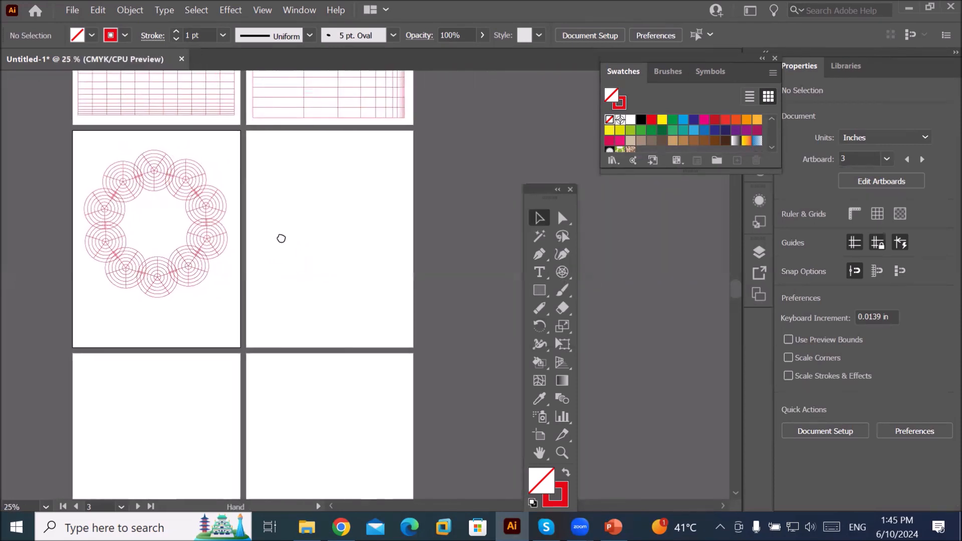
double_click(563, 272)
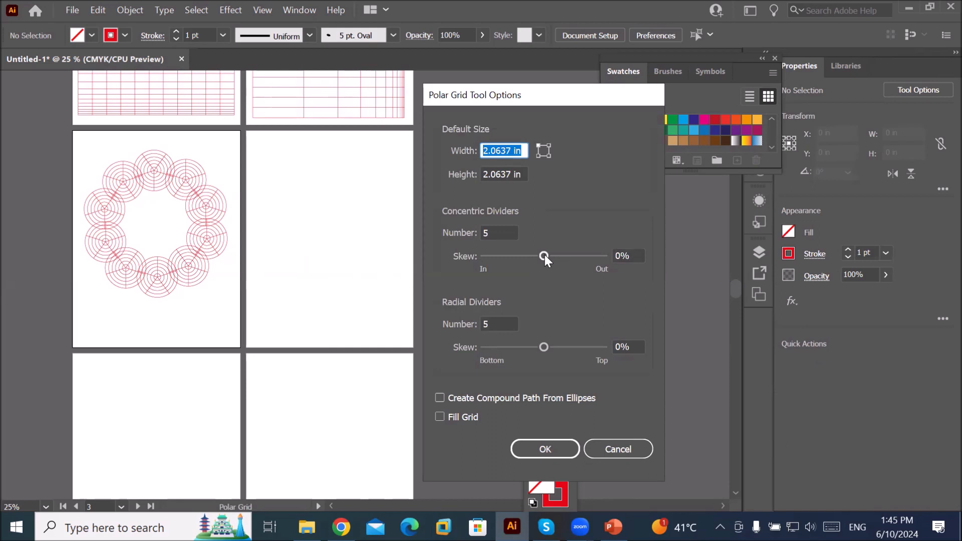
left_click(506, 324)
key("Up")
key("Up")
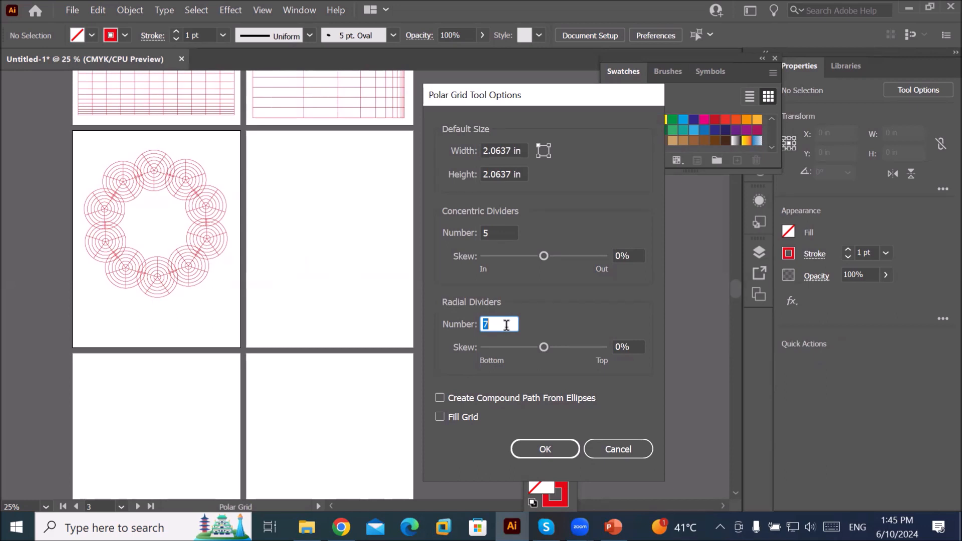
key("Up")
key("Up")
key("Up")
left_click(548, 449)
Draw a flattened polar grid about 5.94 × 2.08 in near the top of the adjacent empty artboard and copy it near the bottom
left_click_drag(276, 161, 394, 202)
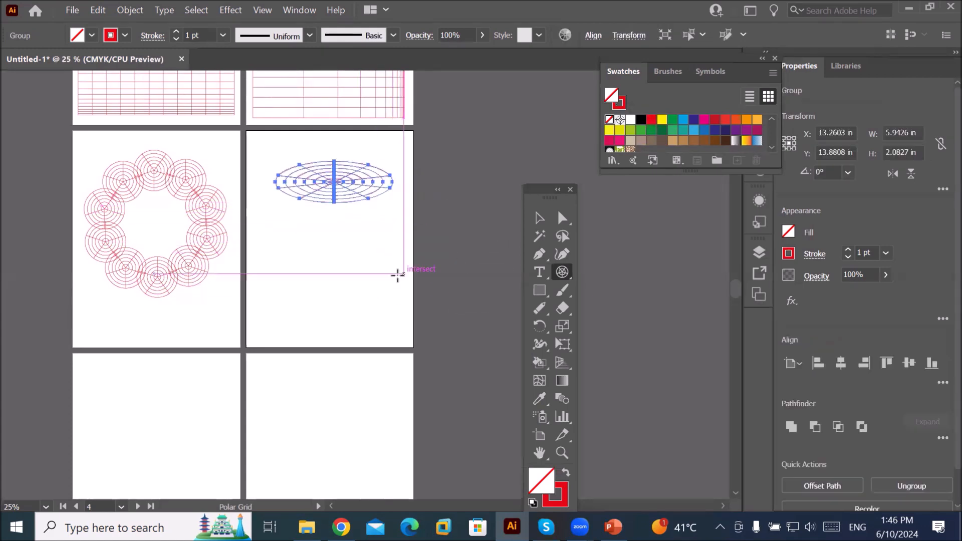
left_click(540, 218)
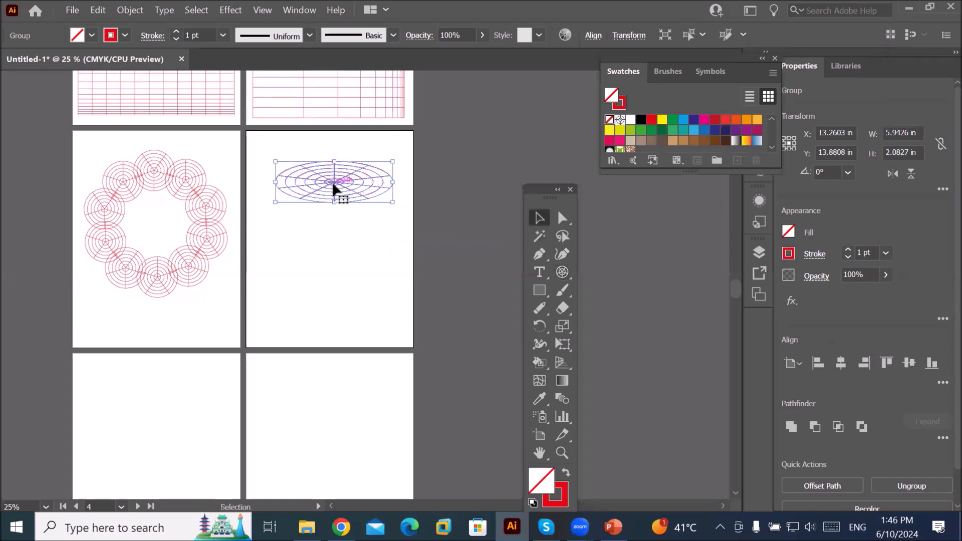
left_click_drag(332, 181, 329, 314)
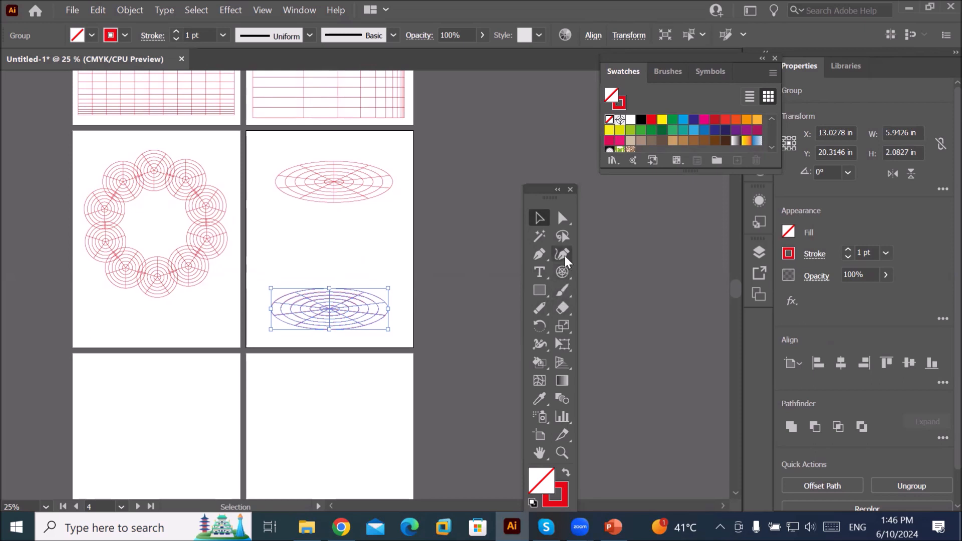
Draw two crossing arcs from the lower grid's outer edges to the opposite edges of the upper grid, and deselect them
left_click_drag(560, 271, 608, 288)
left_click_drag(274, 302, 391, 175)
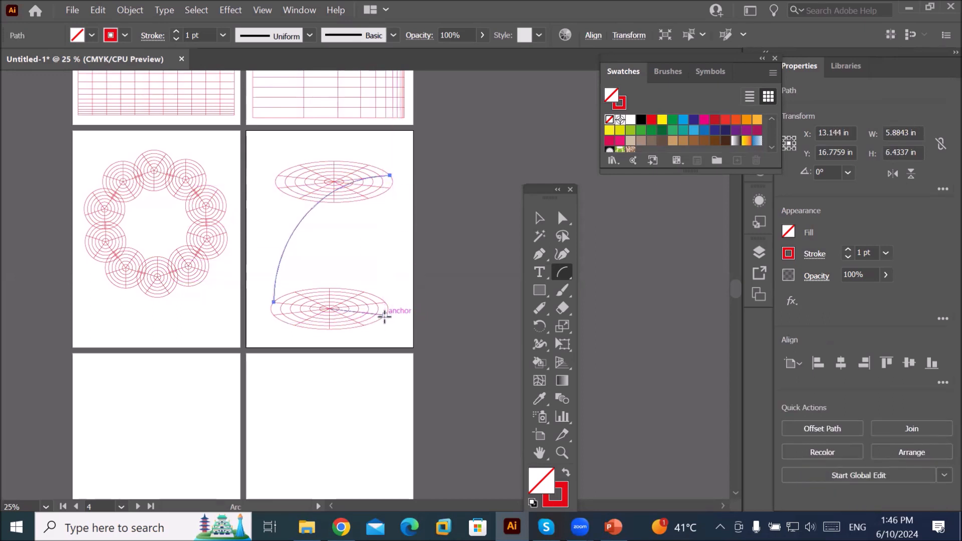
mouse_move(384, 316)
left_mouse_down()
mouse_move(350, 204)
mouse_move(278, 175)
left_mouse_up()
left_click(538, 218)
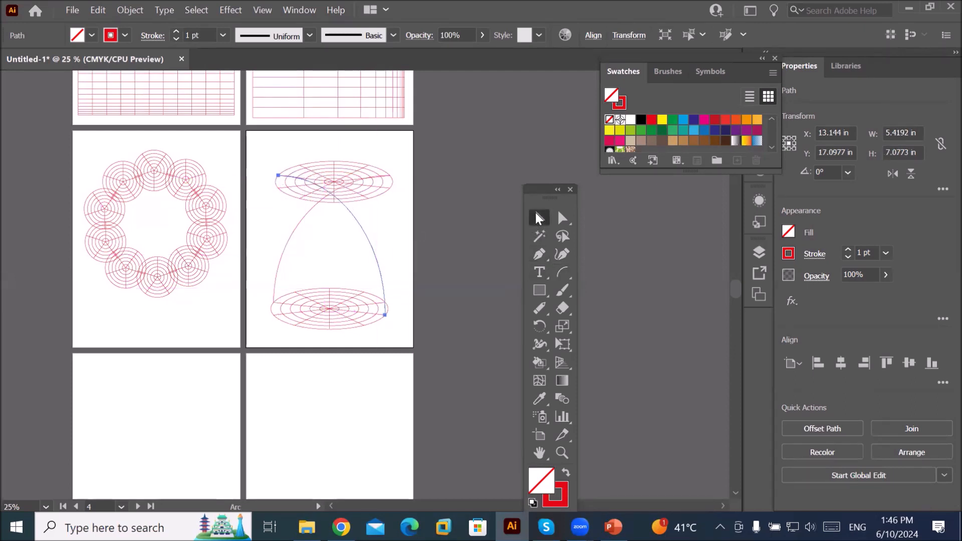
left_click(401, 242)
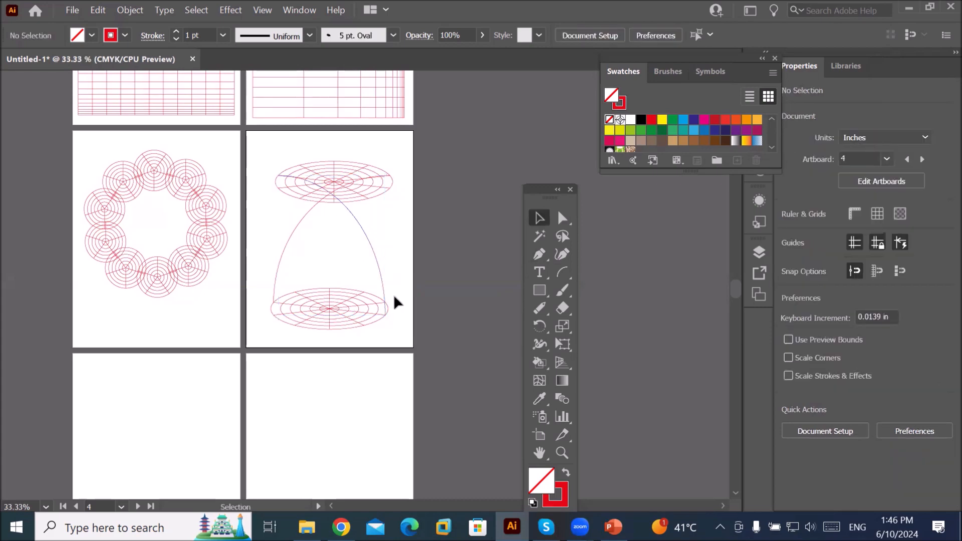
Set the Polar Grid tool to 20 concentric dividers
scroll(394, 297, "up", 1)
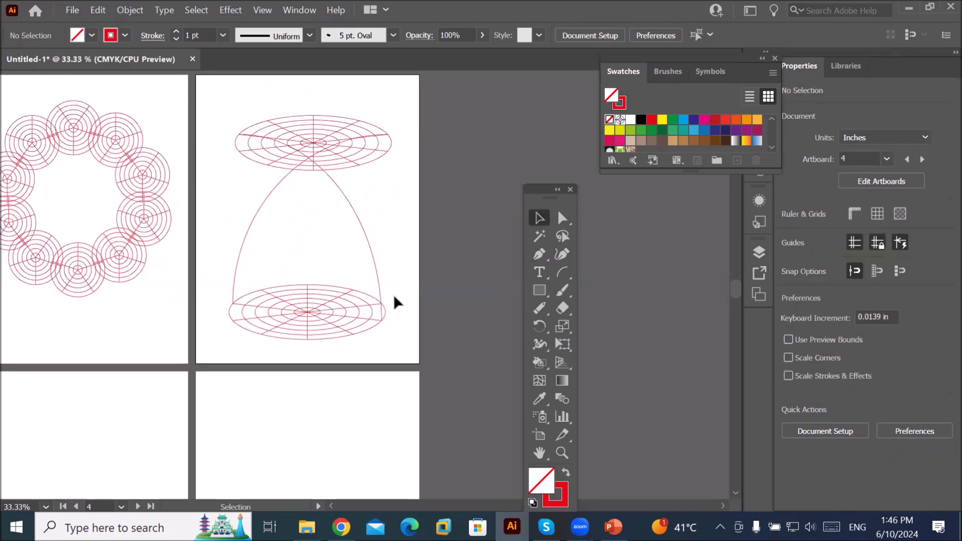
scroll(395, 297, "up", 1)
scroll(395, 298, "down", 2)
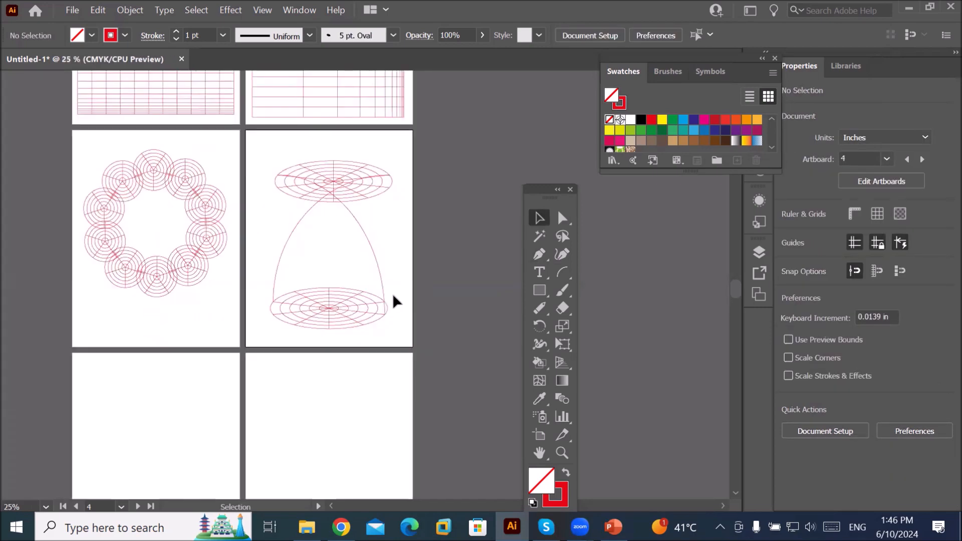
scroll(392, 293, "down", 1)
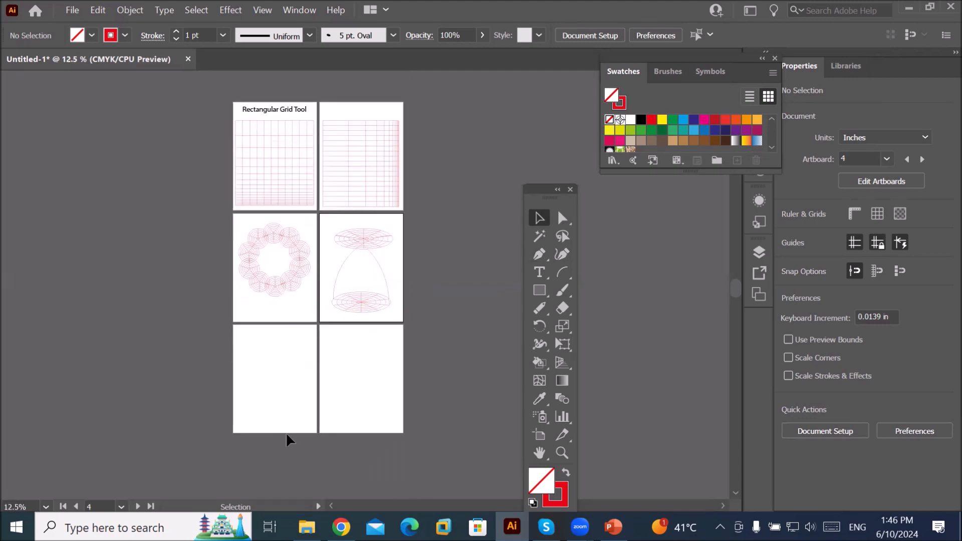
scroll(276, 446, "up", 1)
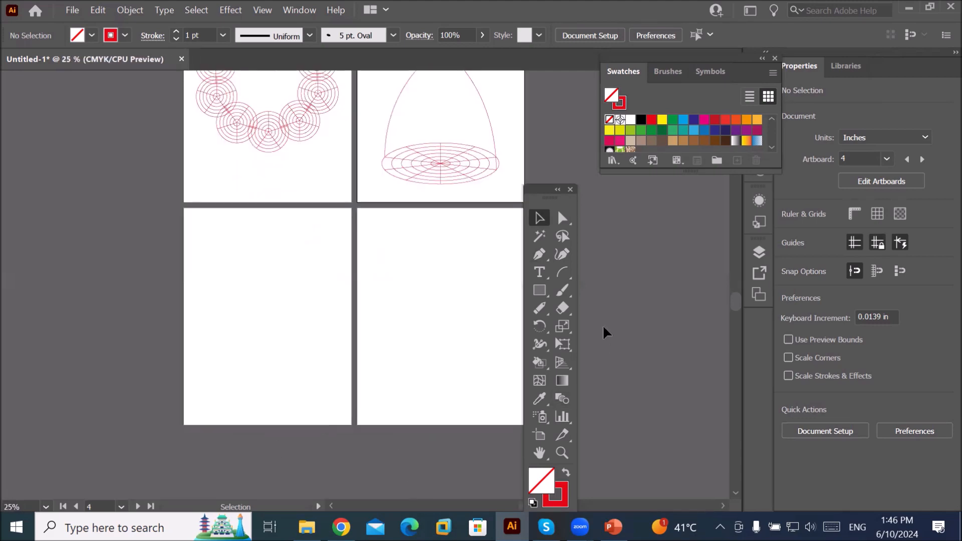
left_click(563, 270)
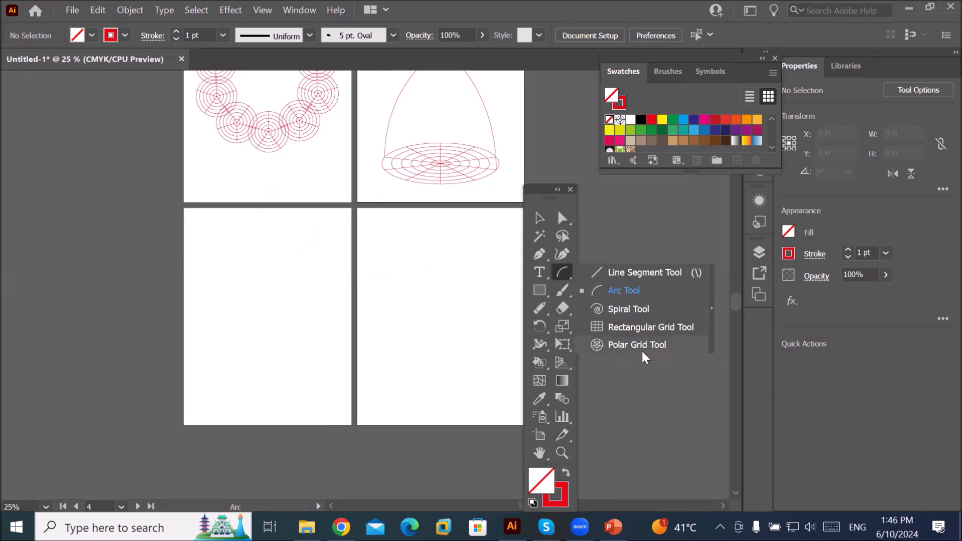
left_click(626, 344)
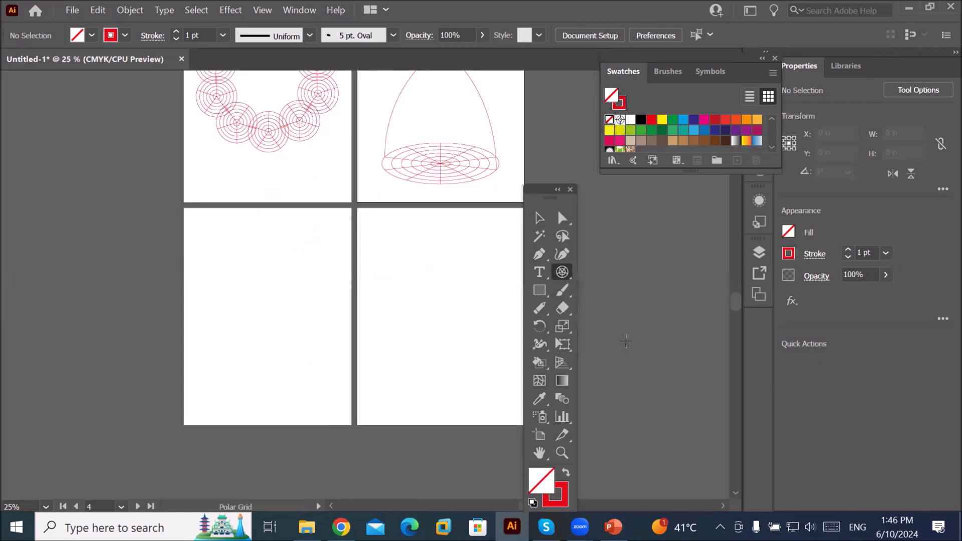
double_click(557, 271)
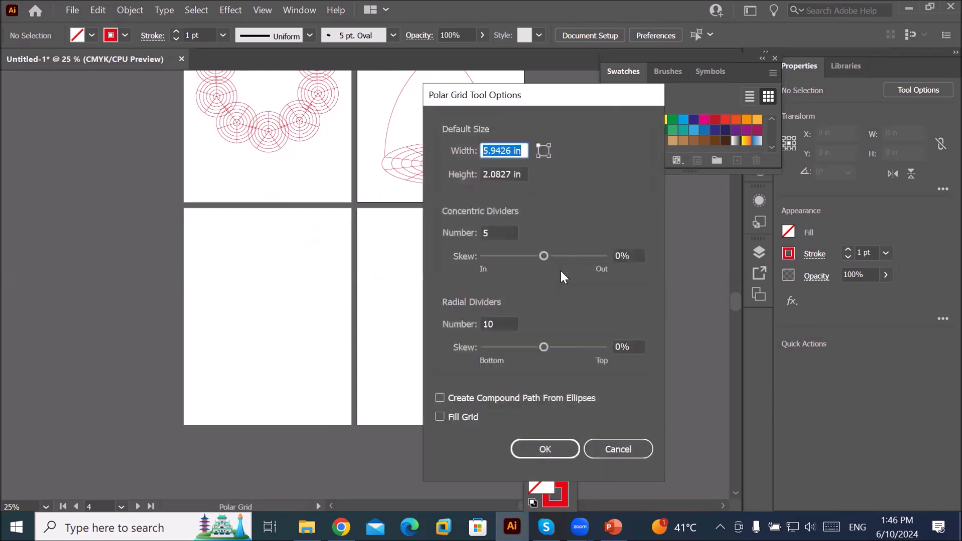
mouse_move(500, 324)
left_mouse_down()
mouse_move(457, 325)
mouse_move(486, 328)
left_mouse_up()
left_click(498, 326)
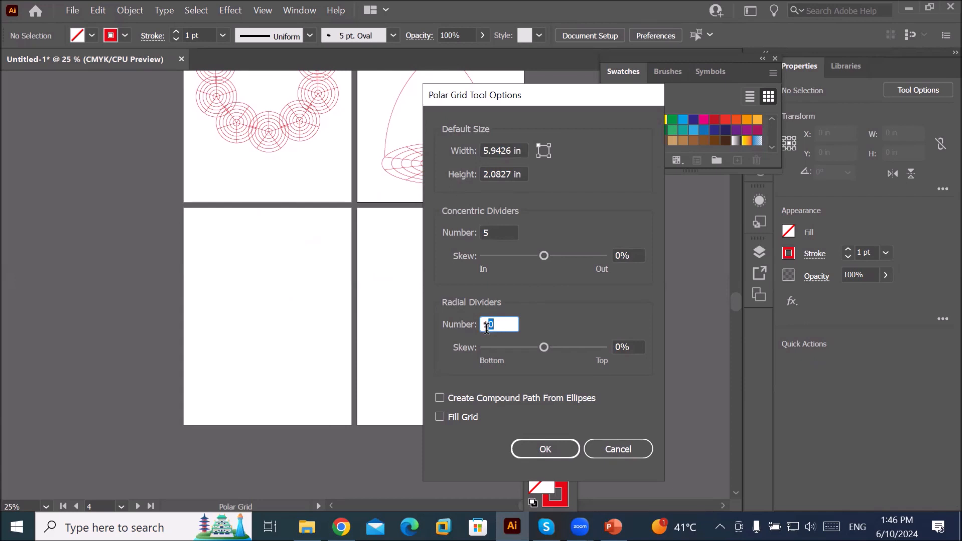
left_click(500, 233)
left_click_drag(500, 233, 480, 236)
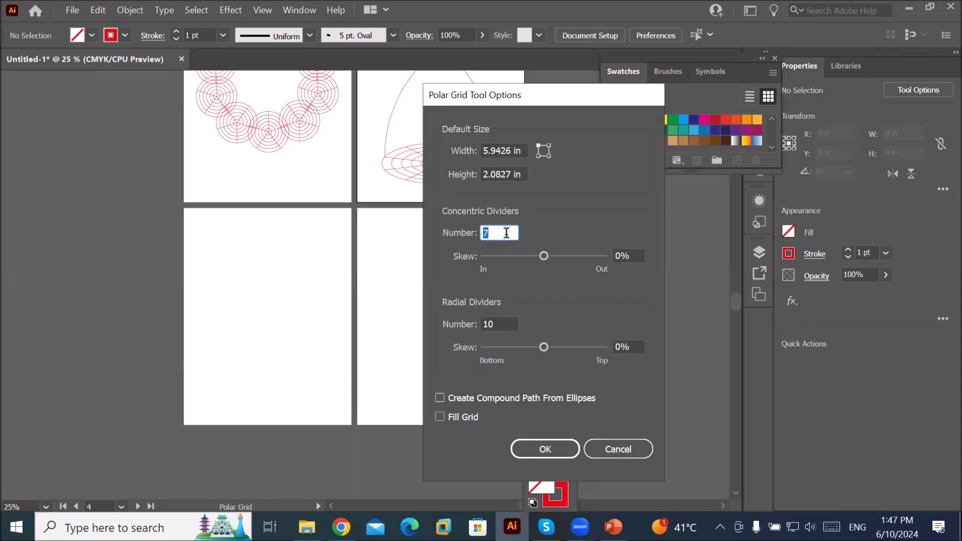
key("Up")
key("Up")
key("Up")
key("Up")
key("Up")
key("Up")
Set the Polar Grid tool's radial dividers to 0 and apply the tool options
left_click(504, 324)
key("Down")
key("Down")
key("Down")
key("Down")
key("Down")
key("Down")
key("Down")
key("Down")
key("Down")
key("Down")
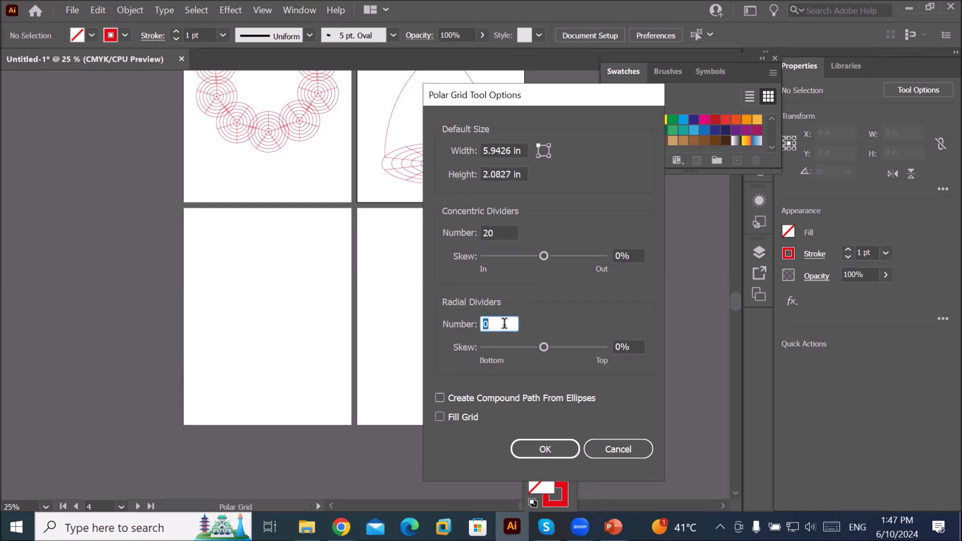
left_click(552, 451)
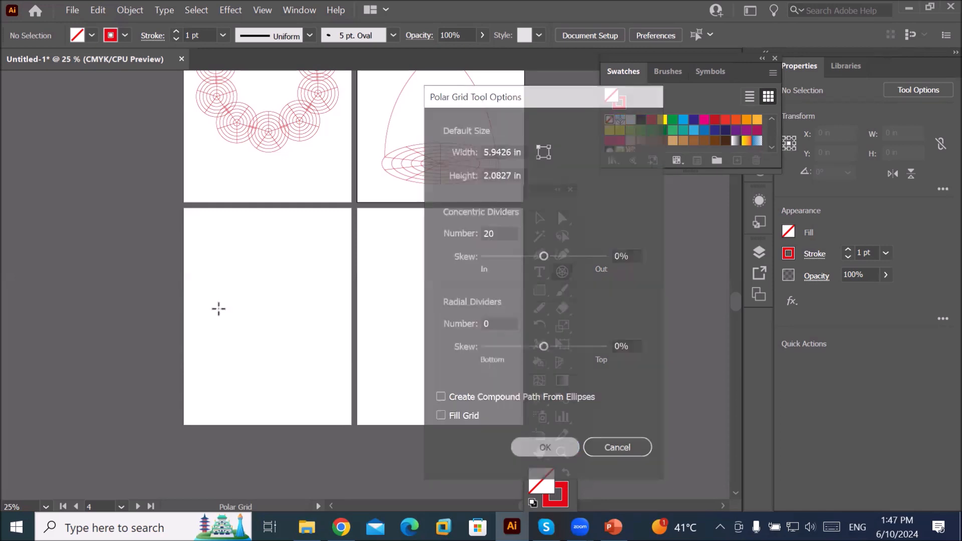
Draw a circular polar grid about 7.64 × 7.64 in on the empty artboard below the ring pattern and centre it there
left_click_drag(210, 255, 349, 404)
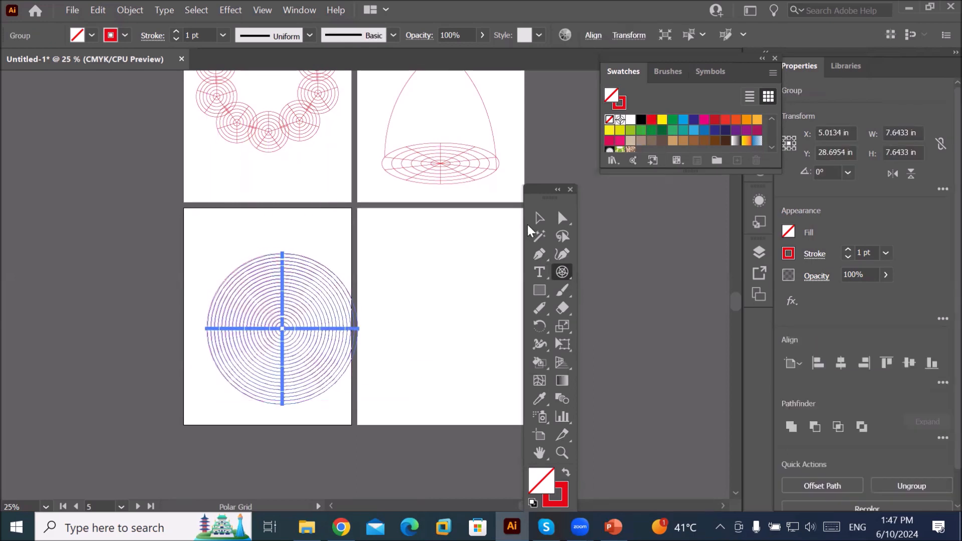
left_click(539, 218)
left_click_drag(256, 334, 268, 312)
scroll(287, 327, "up", 4)
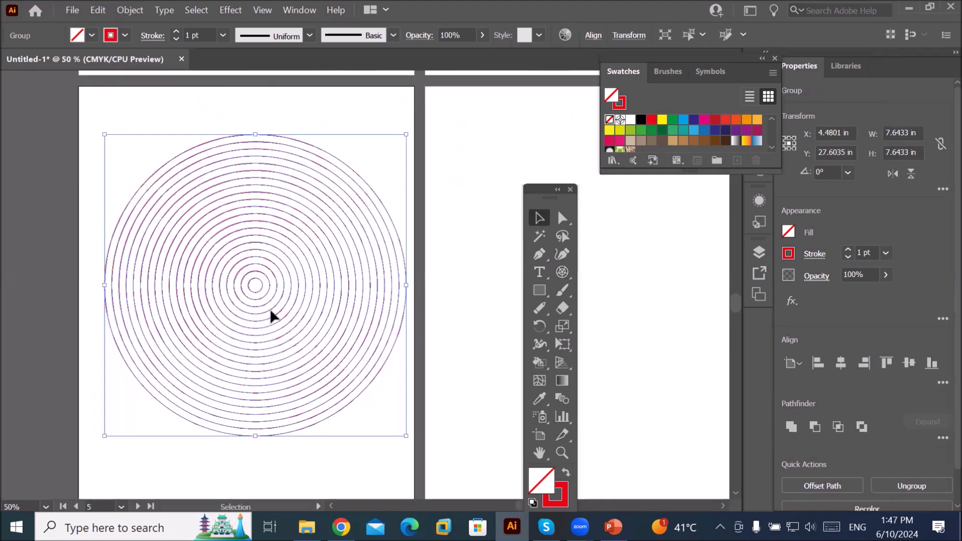
scroll(276, 303, "down", 1)
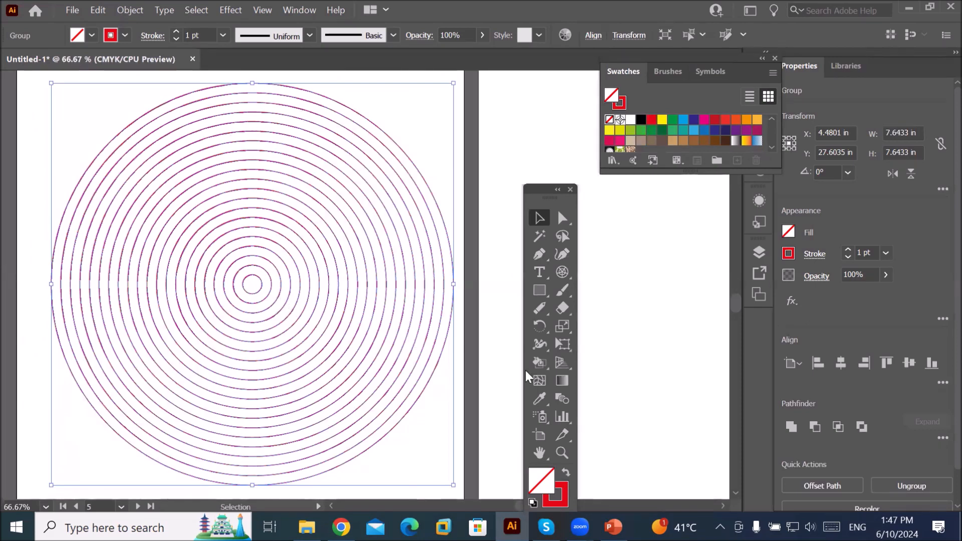
Turn the concentric circles into a Live Paint group by filling the outermost ring with red
left_click(539, 366)
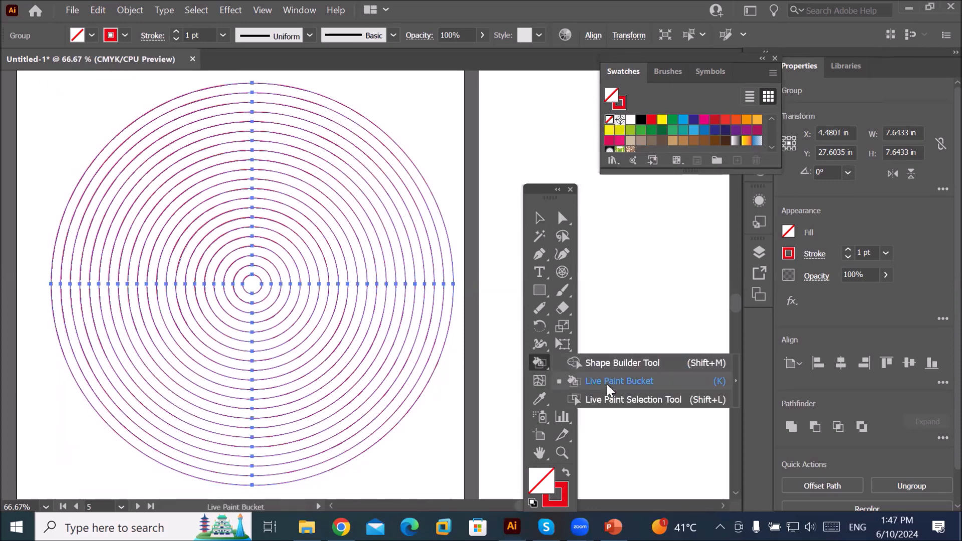
left_click(609, 387)
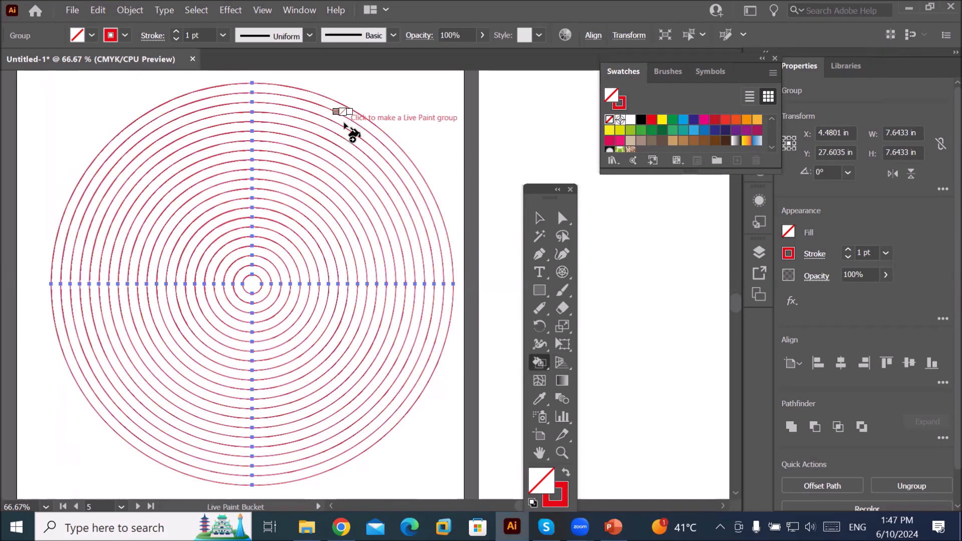
key("Right")
key("Right")
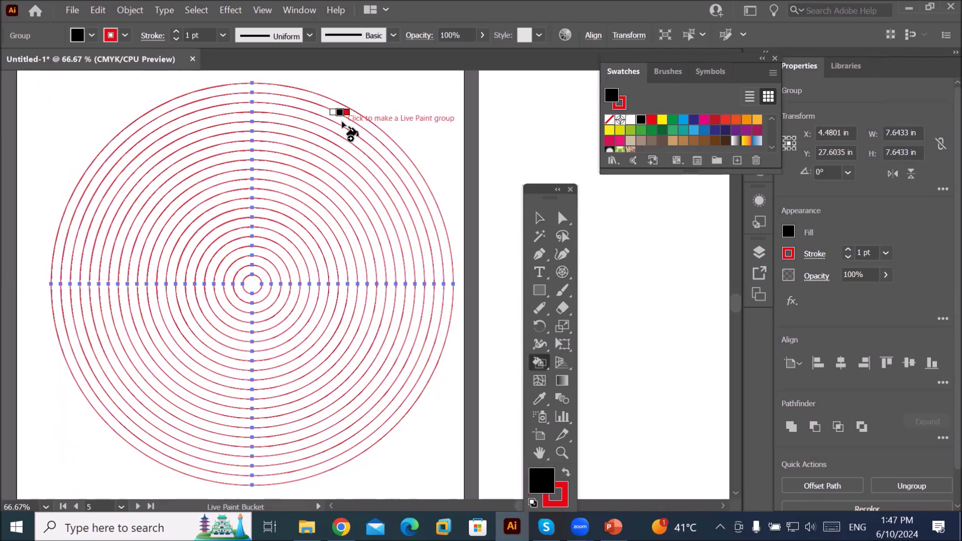
key("Right")
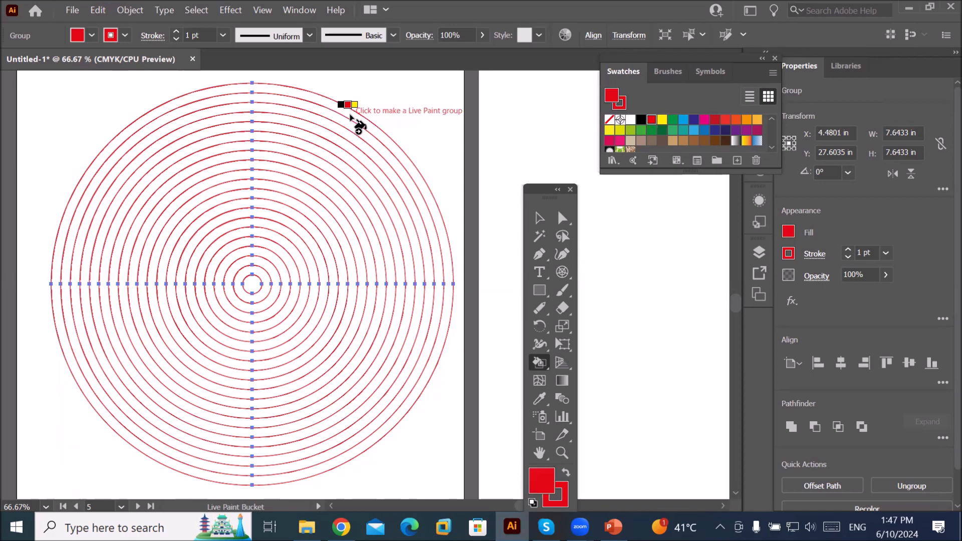
left_click(350, 115)
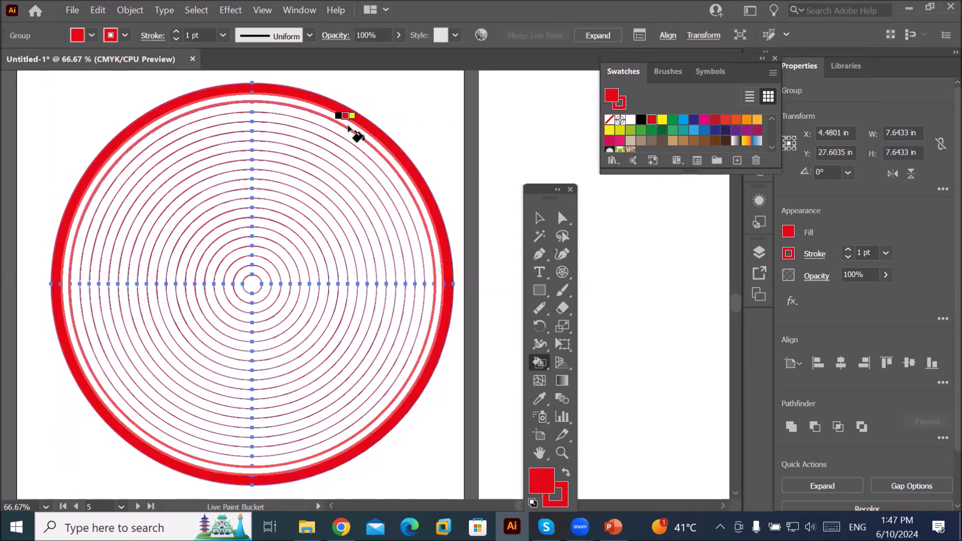
Fill the next five rings inward alternately with black and red, starting and ending with black
key("Left")
left_click(347, 132)
key("Right")
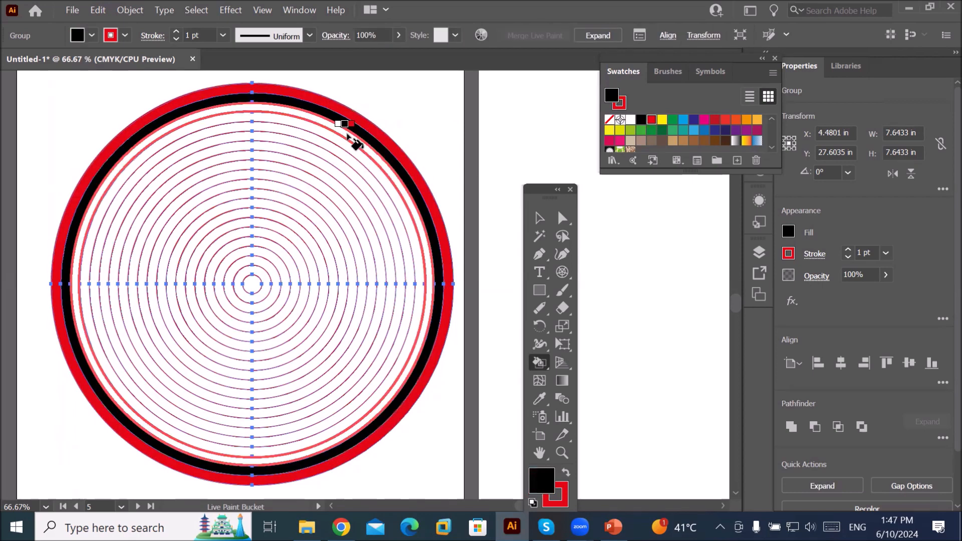
left_click(344, 146)
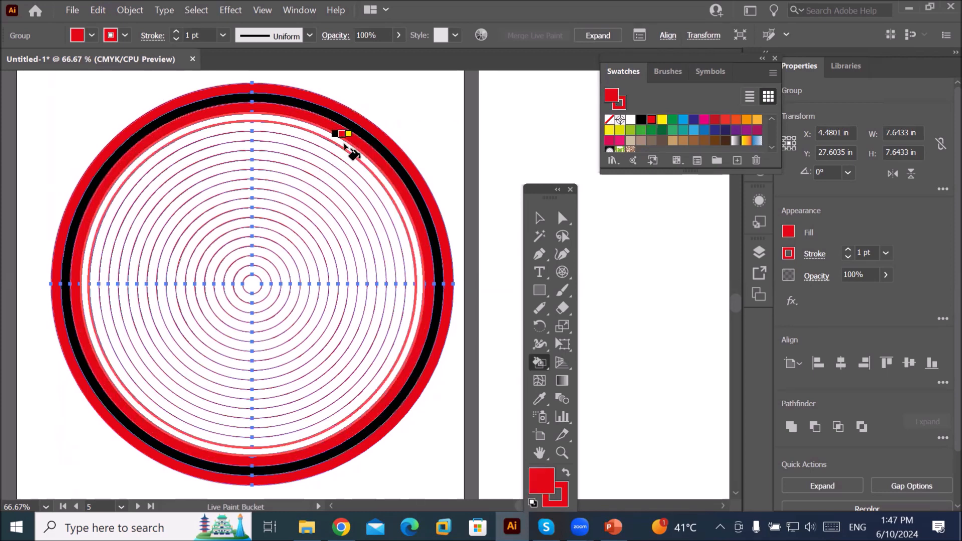
key("Left")
left_click(344, 149)
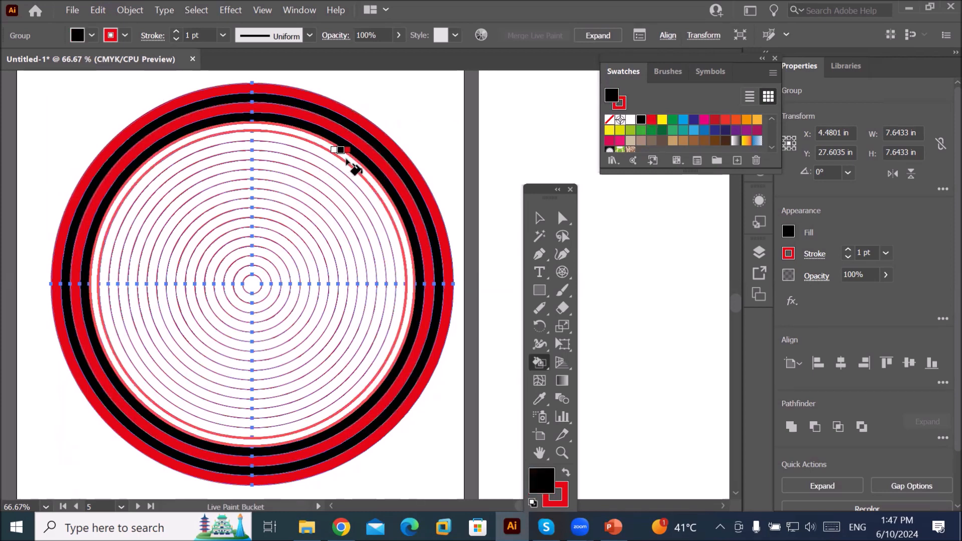
key("Right")
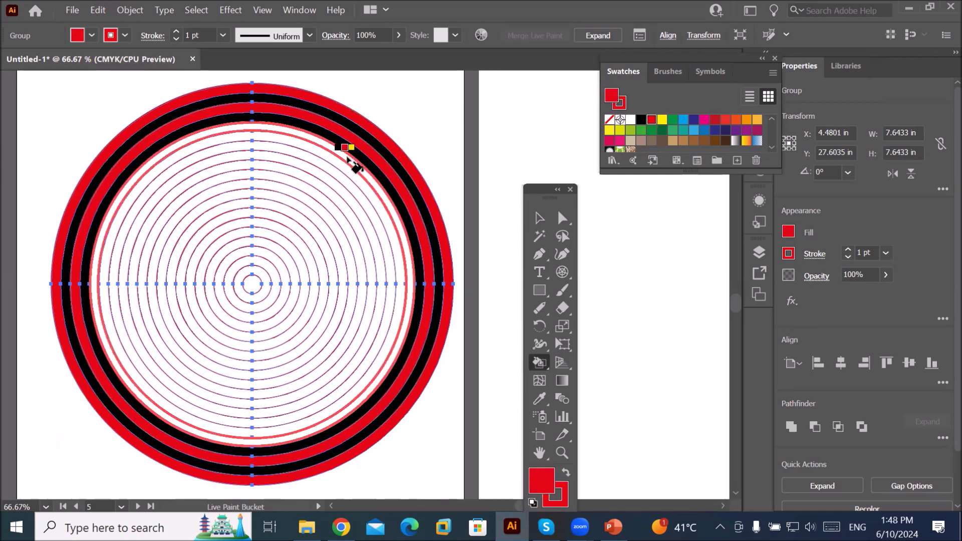
left_click(345, 148)
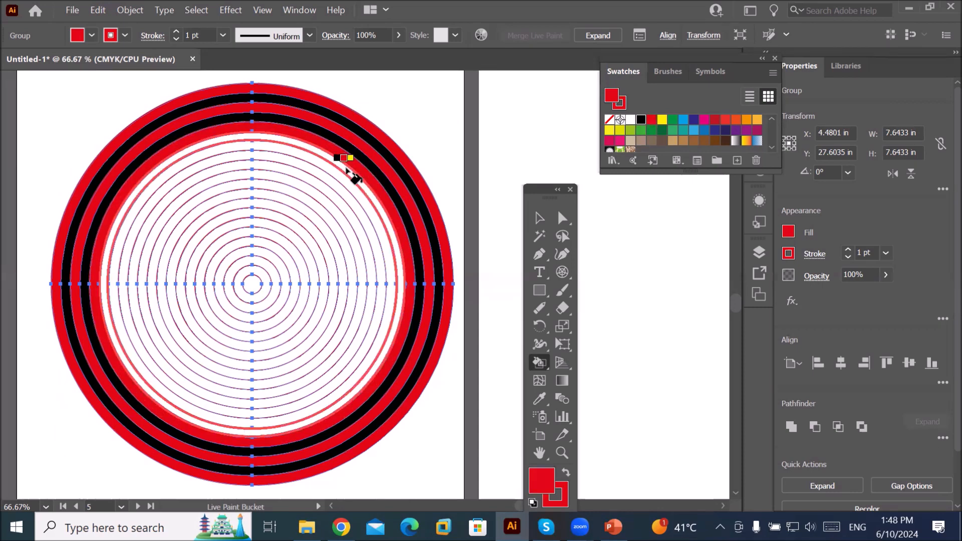
key("Left")
left_click(343, 176)
Fill the following six rings inward alternately with yellow and green, starting with yellow
key("Right")
key("Right")
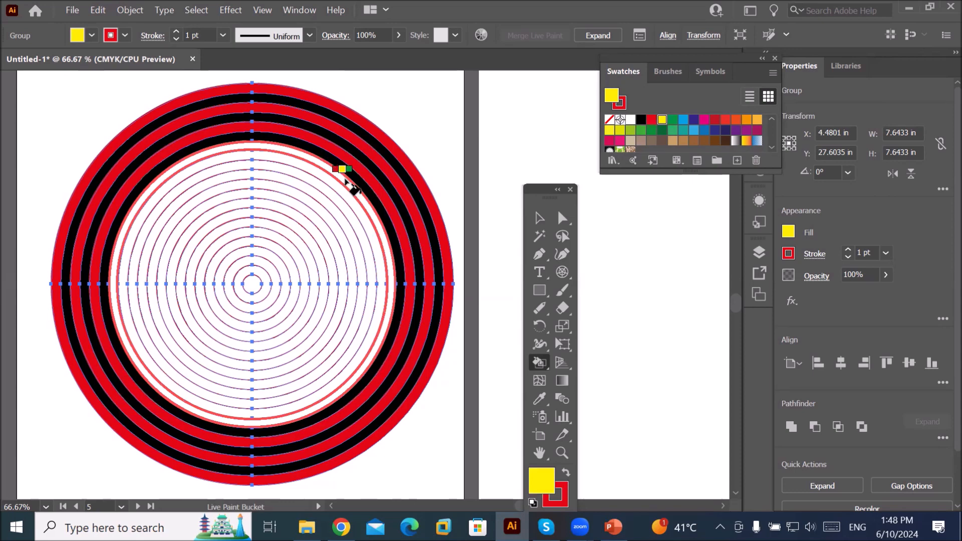
left_click(343, 188)
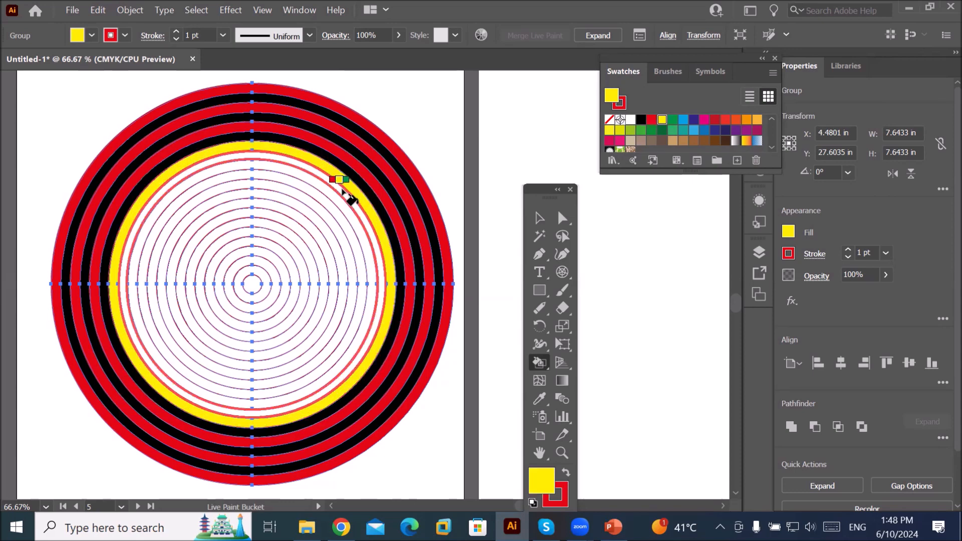
key("Right")
left_click(341, 193)
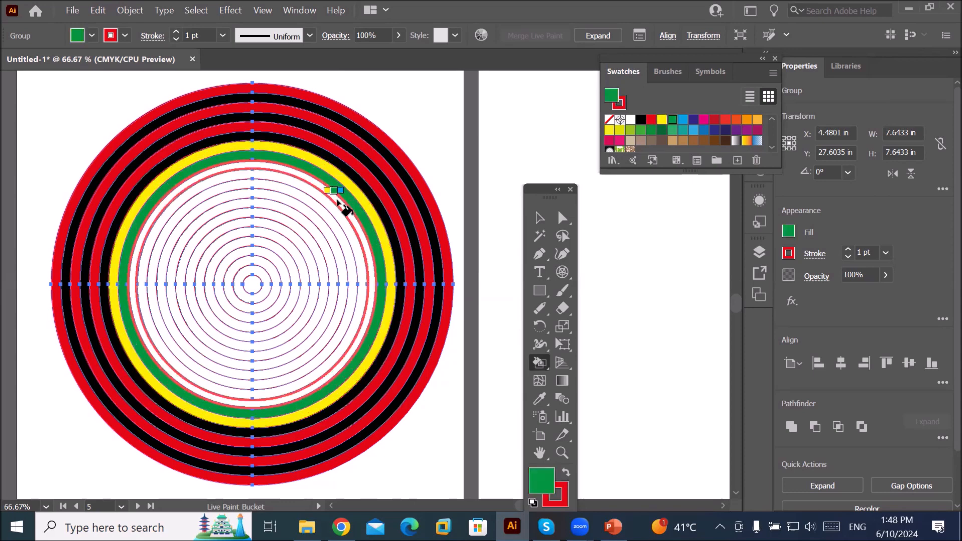
key("Left")
left_click(338, 208)
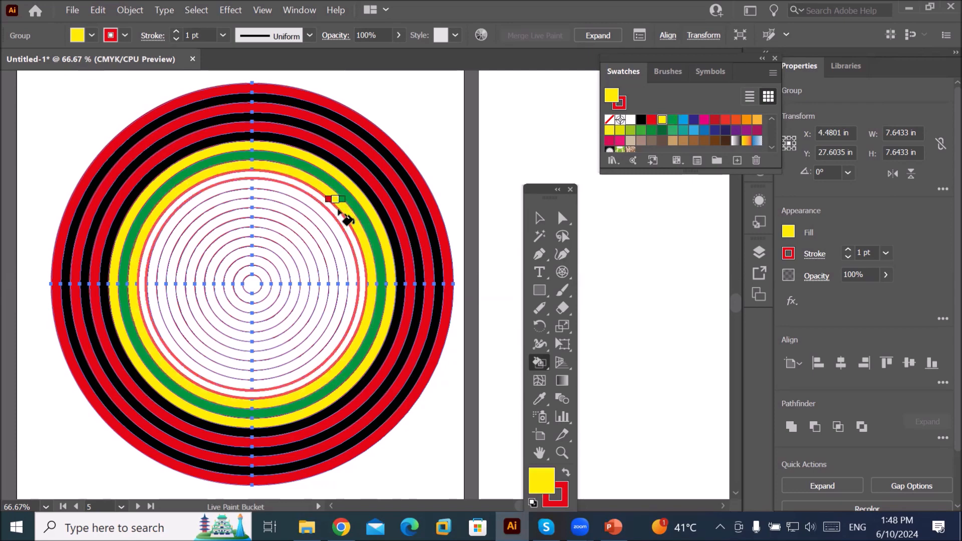
key("Right")
left_click(338, 210)
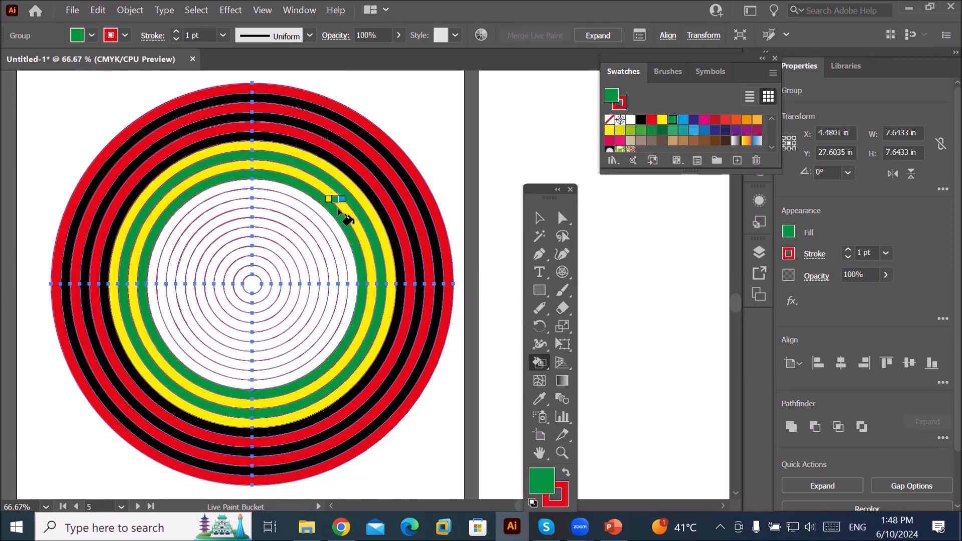
key("Left")
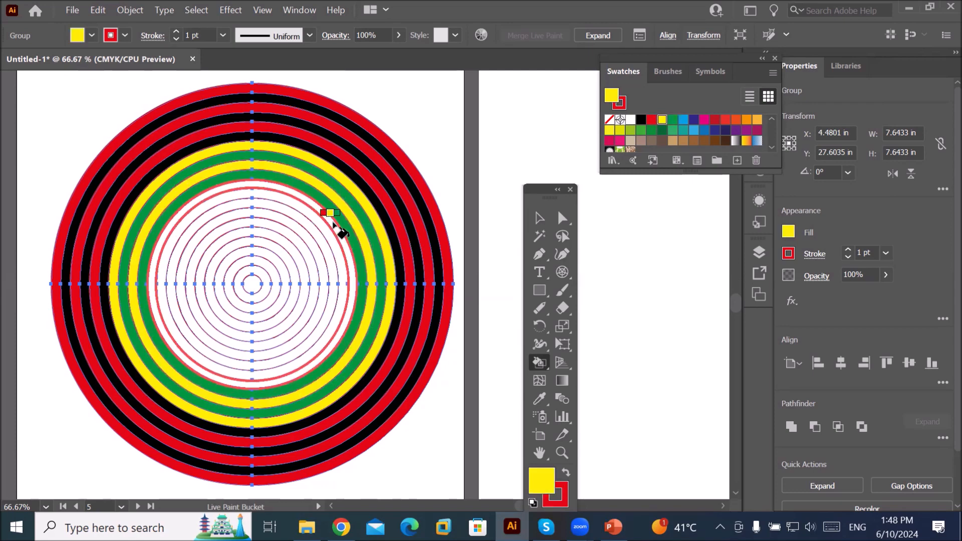
left_click(332, 224)
key("Right")
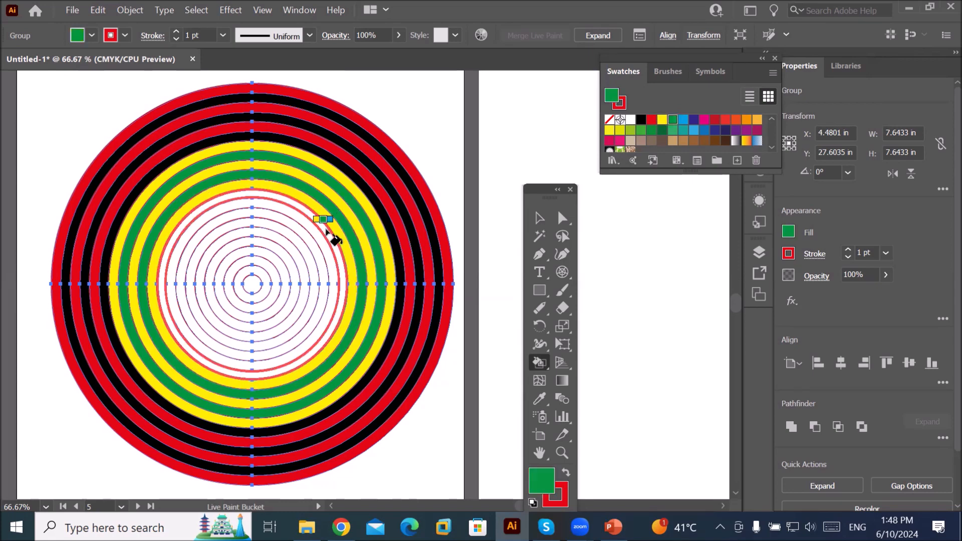
left_click(331, 236)
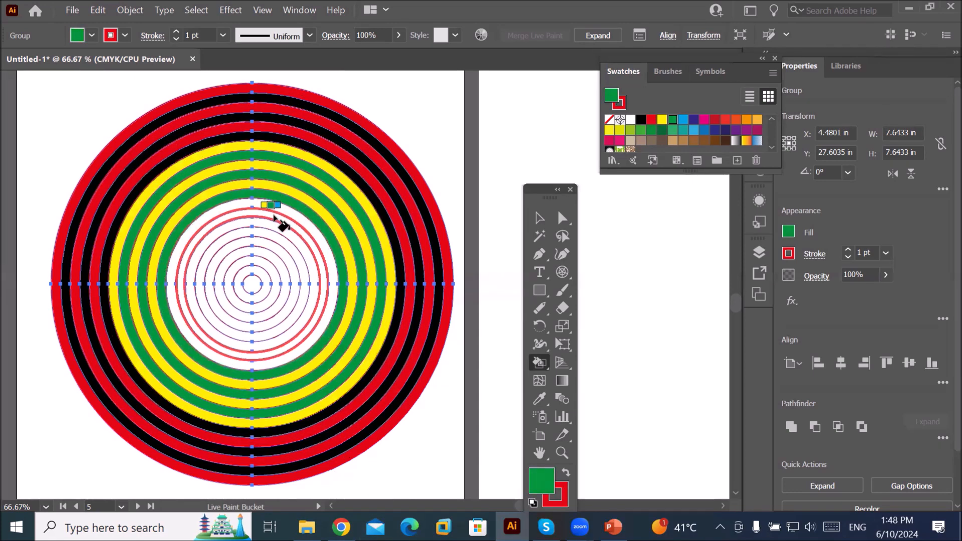
Try to fill four adjacent rings inside the outermost white ring with orange in one stroke, and undo that fill
key("Right")
key("Right")
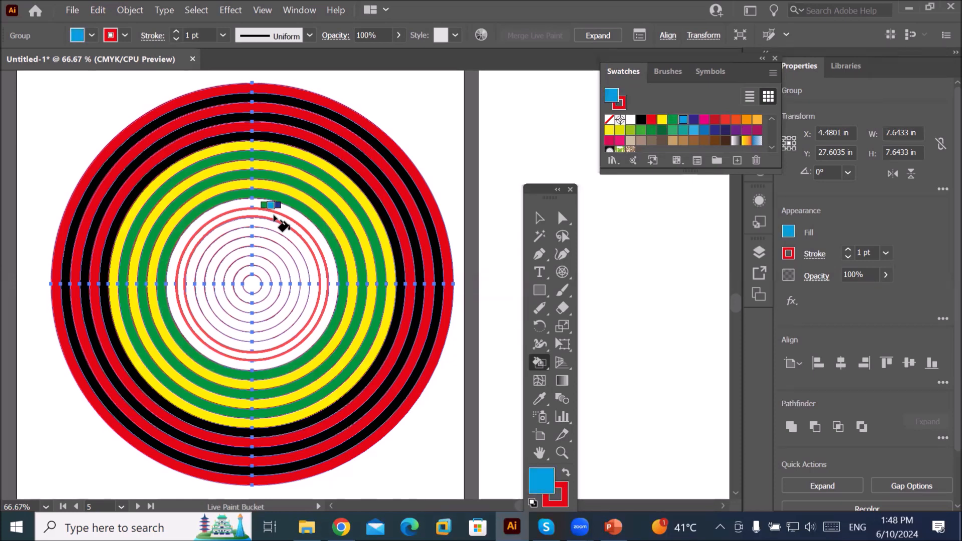
key("Right")
key("Right")
key("Right")
key("Right")
key("Right")
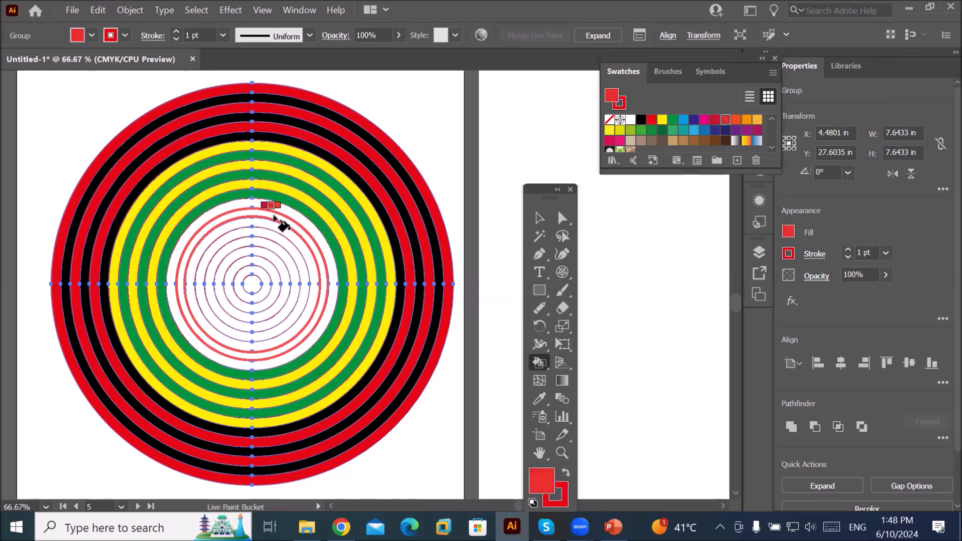
left_click(274, 222)
left_click(273, 232)
left_click(272, 243)
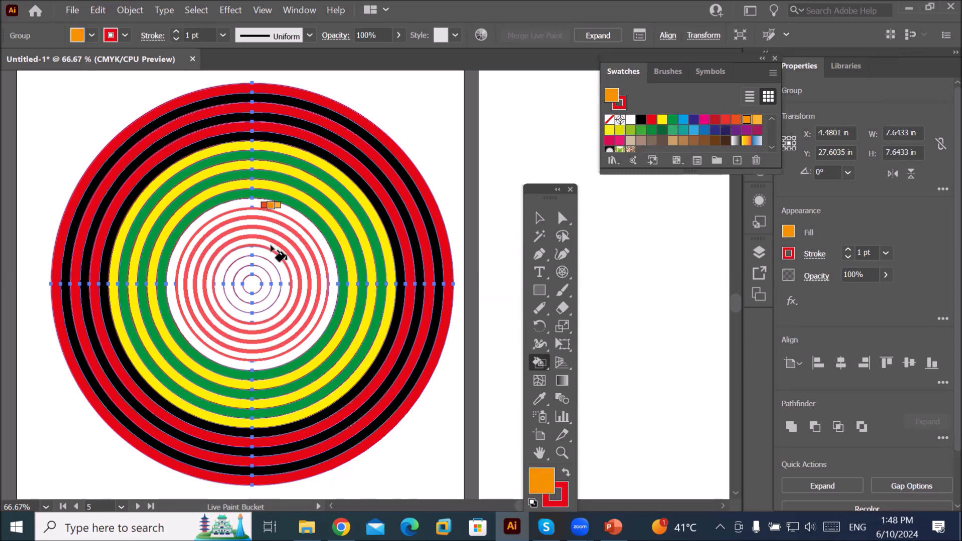
left_click_drag(271, 247, 272, 249)
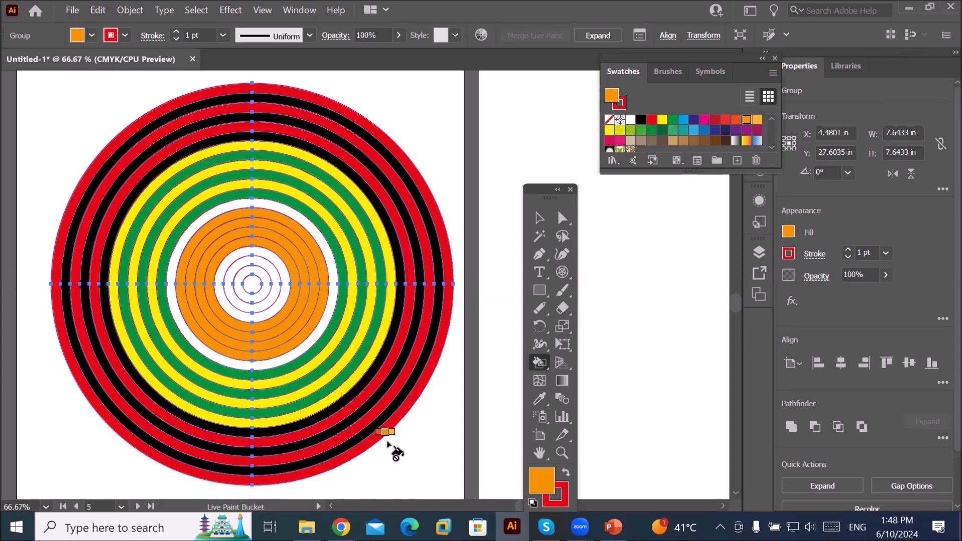
key("ctrl+z")
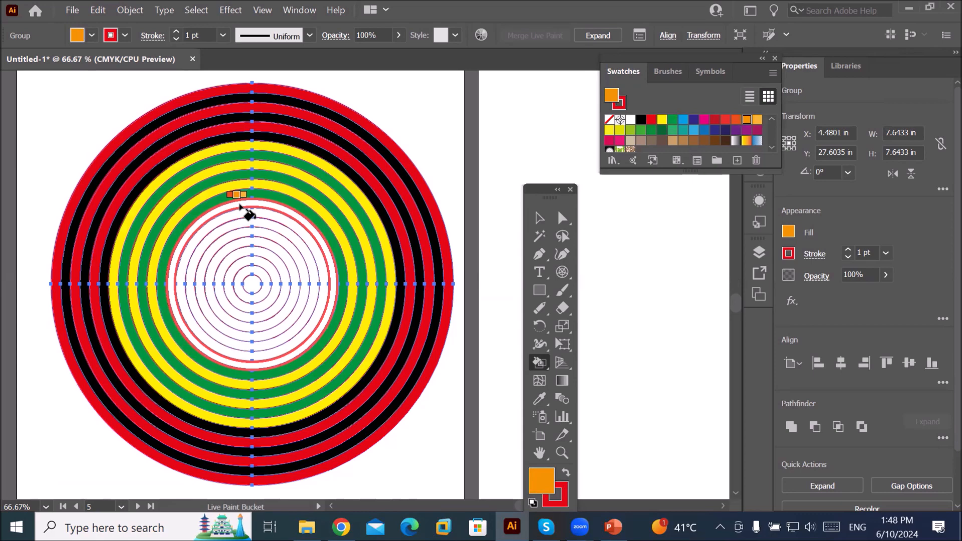
Fill the three outermost white rings inward with orange, light orange and bright yellow
left_click(244, 212)
key("Right")
left_click(244, 221)
key("Right")
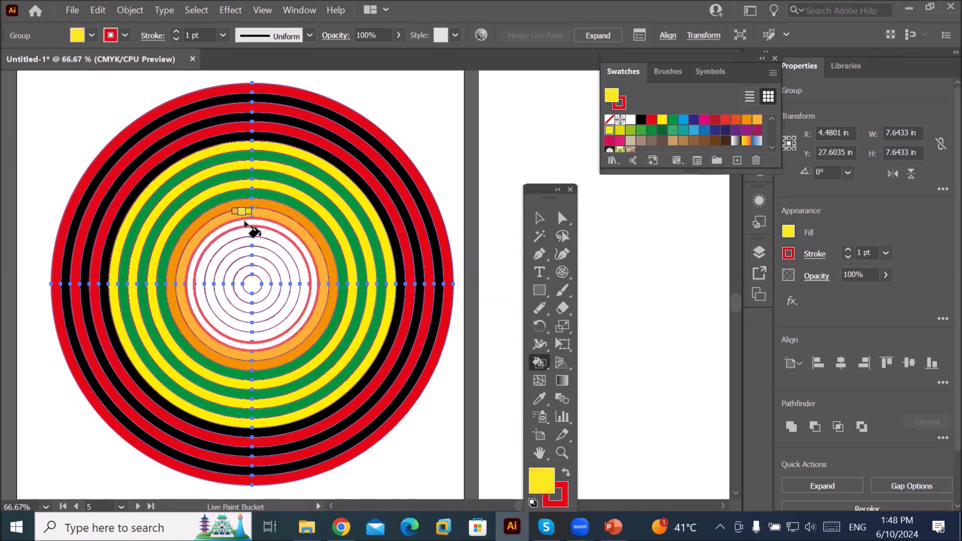
left_click(249, 232)
Fill the following three rings inward with greenish yellow, lime green and medium green
key("Right")
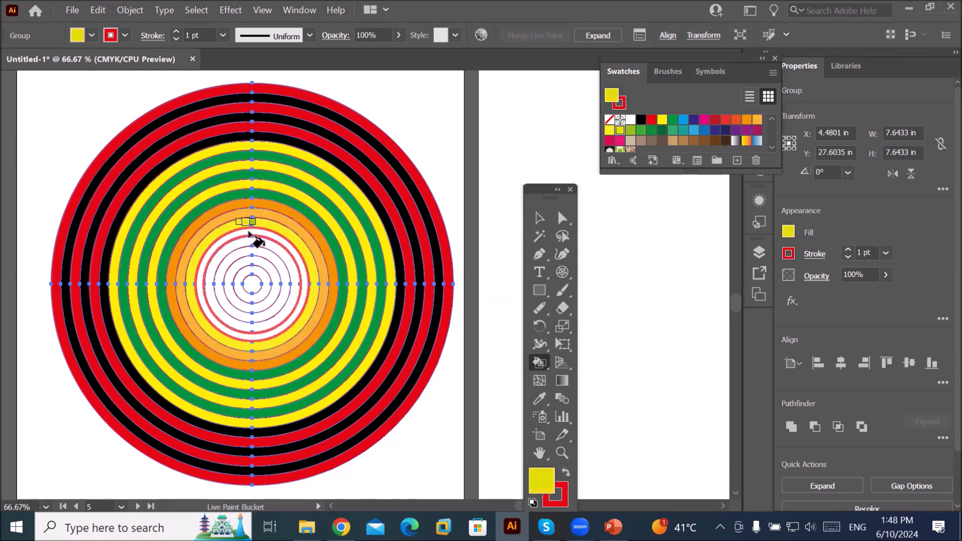
left_click(249, 234)
key("Right")
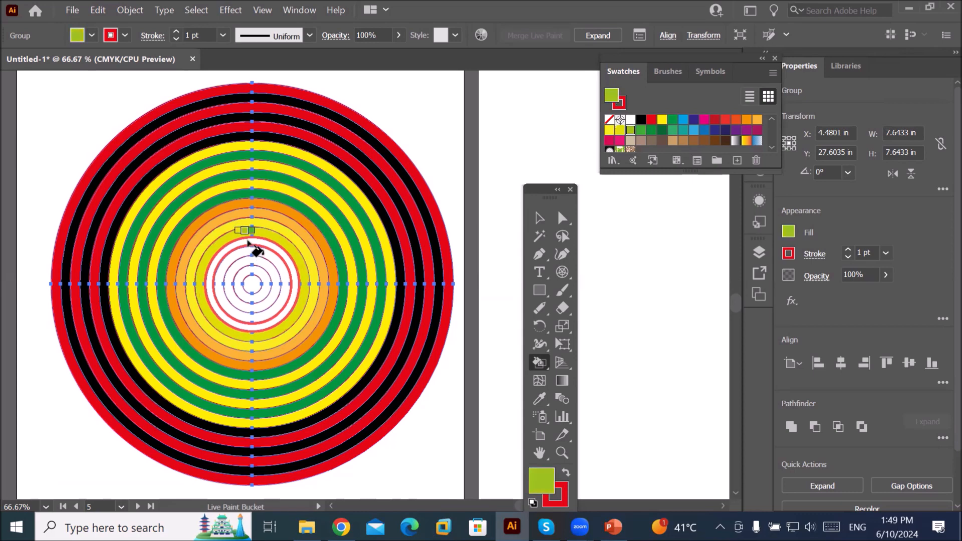
left_click(249, 242)
key("Right")
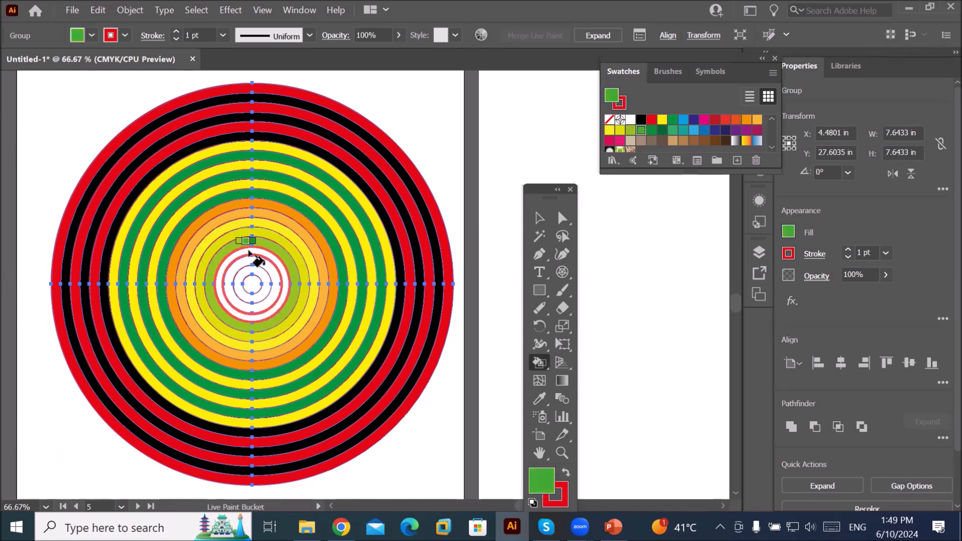
left_click(249, 253)
Fill the last two rings inward with darker and darkest green, and the centre circle with light sea green
key("Right")
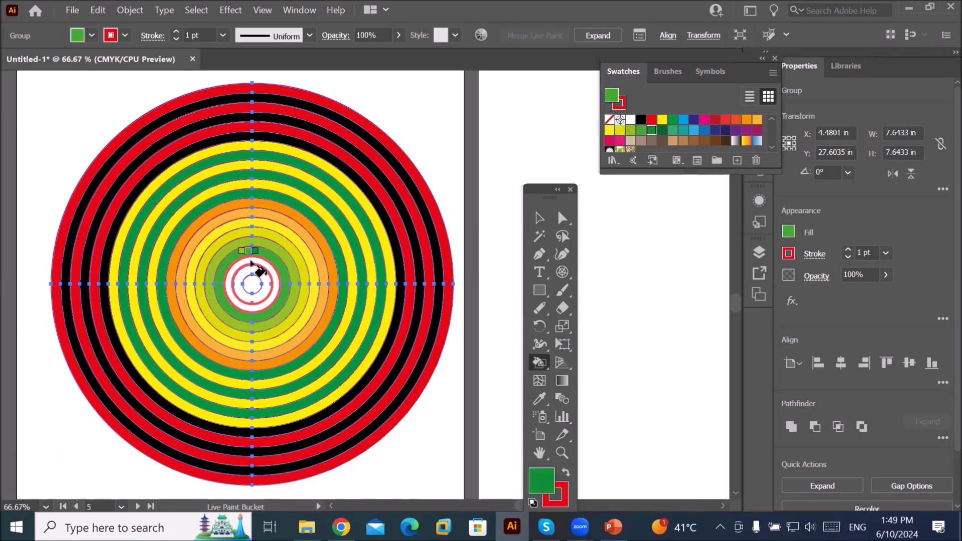
left_click(251, 261)
left_click(252, 270)
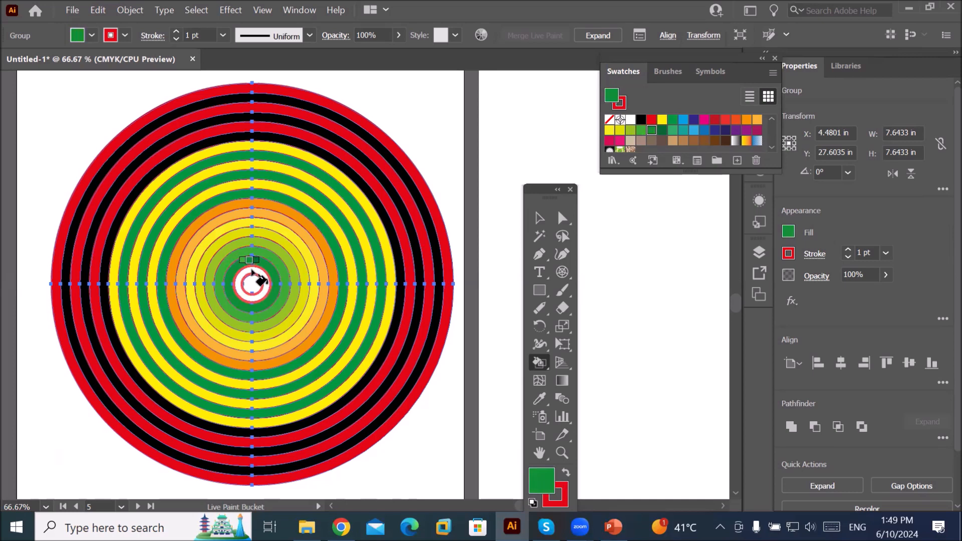
key("Right")
left_click(252, 272)
left_click(253, 279)
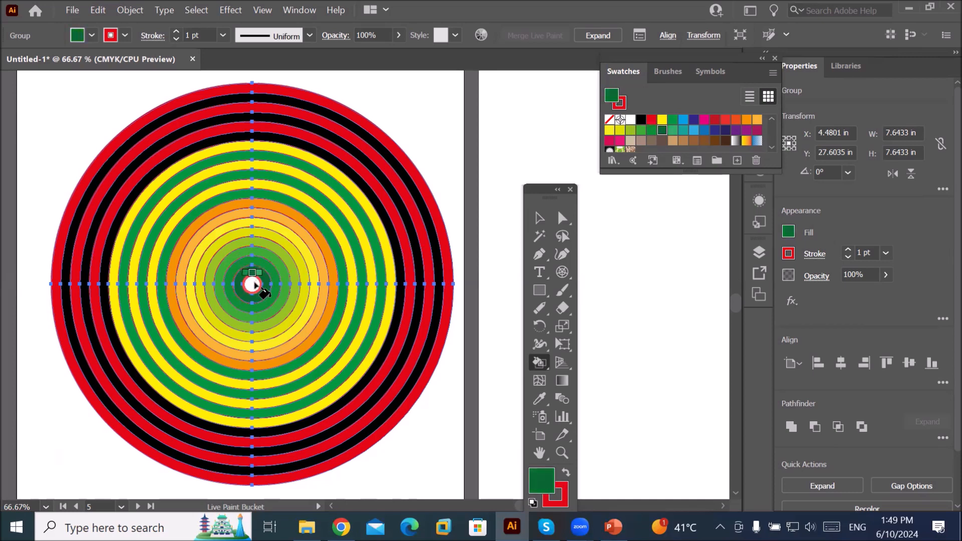
key("Right")
left_click(252, 283)
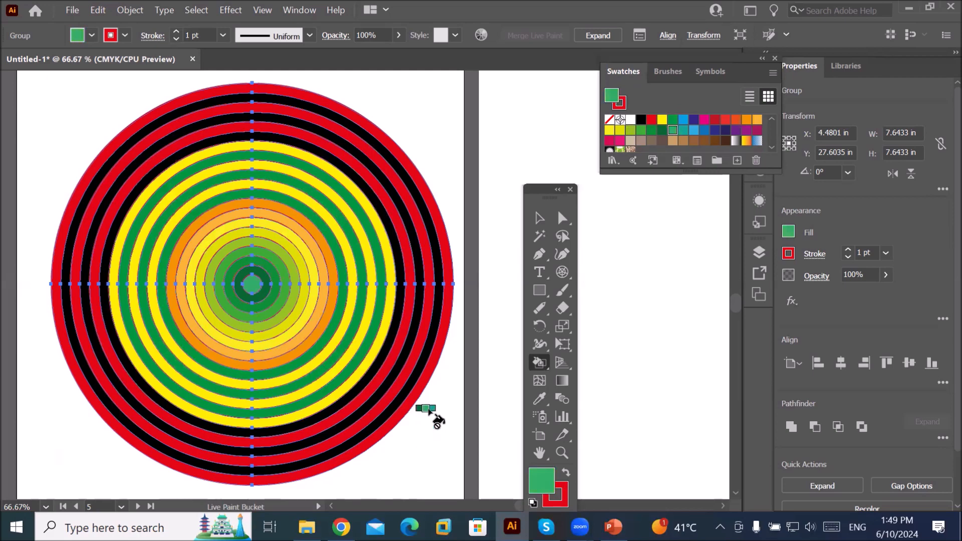
scroll(436, 403, "down", 1)
scroll(432, 401, "up", 1)
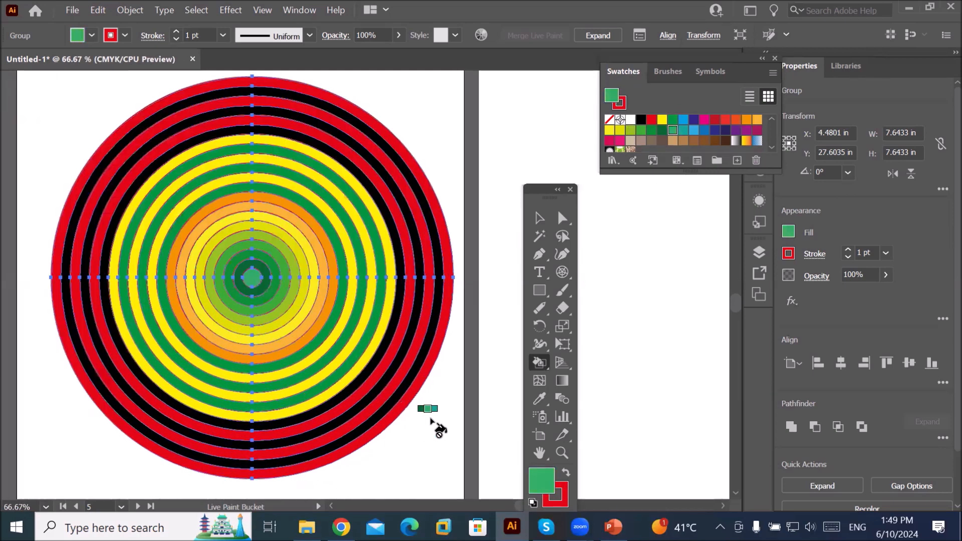
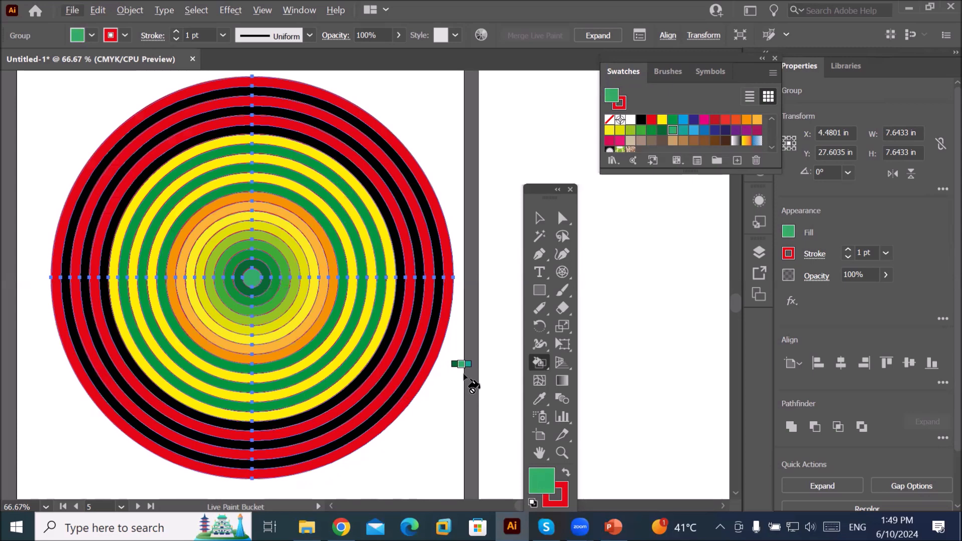
Configure the Polar Grid tool for 0 concentric dividers and 20 radial dividers
mouse_move(479, 369)
left_mouse_down()
mouse_move(241, 320)
mouse_move(75, 340)
left_mouse_up()
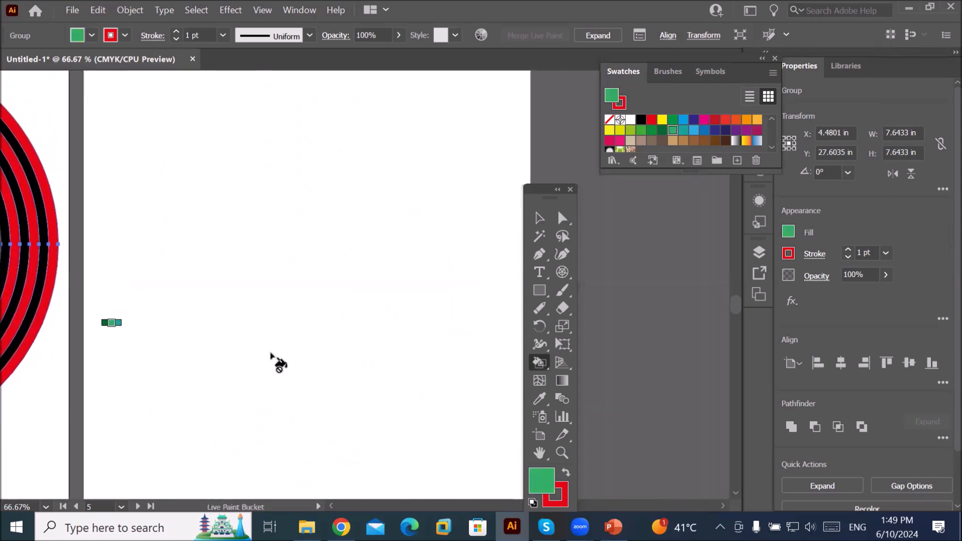
left_click(562, 272)
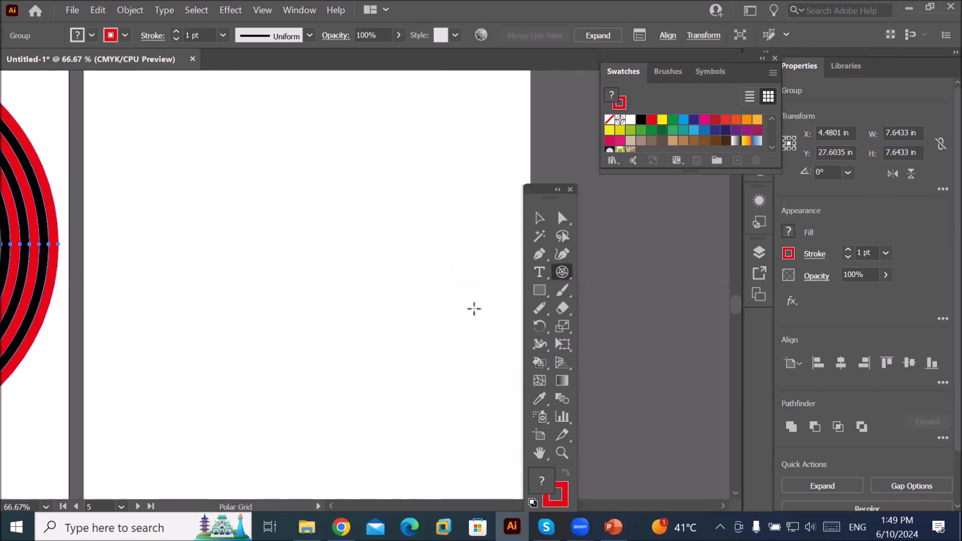
double_click(569, 271)
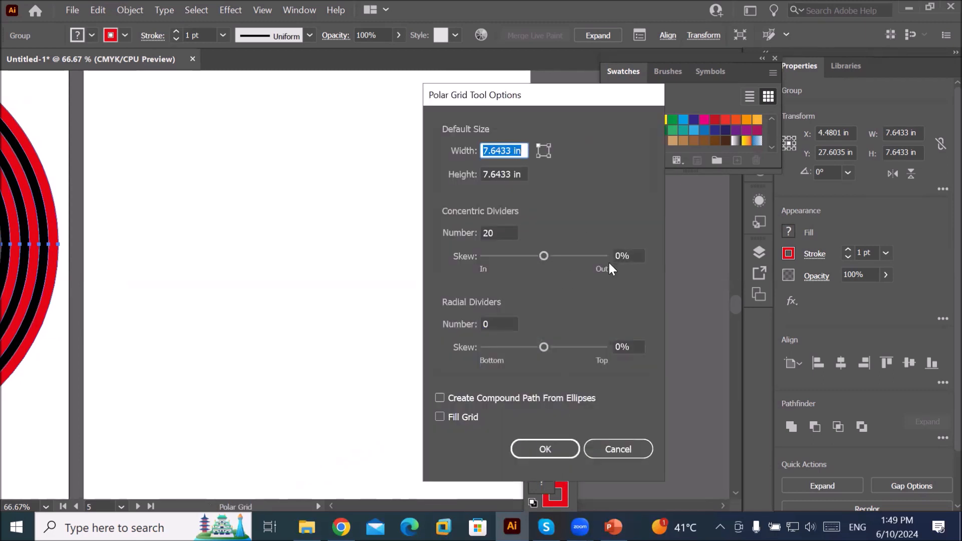
double_click(497, 234)
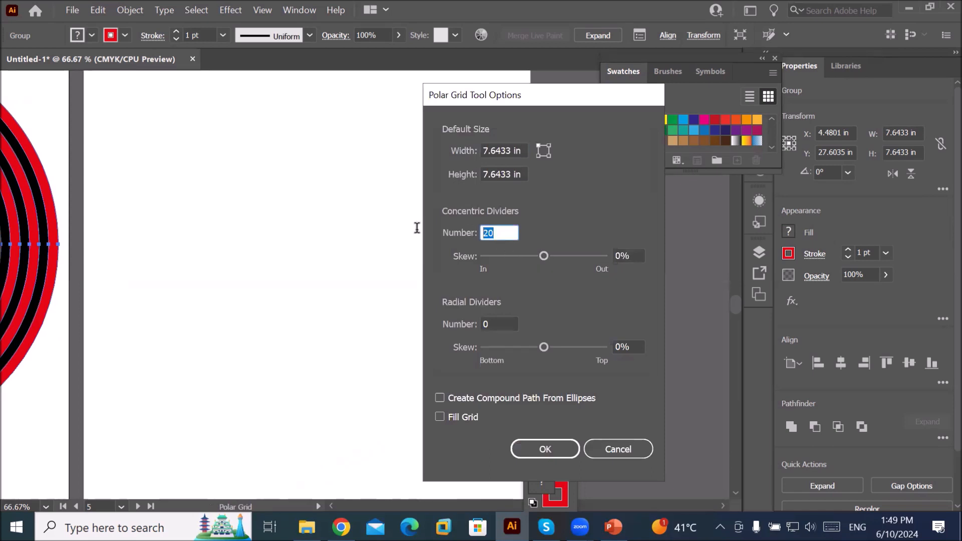
type("0")
double_click(509, 324)
type("2")
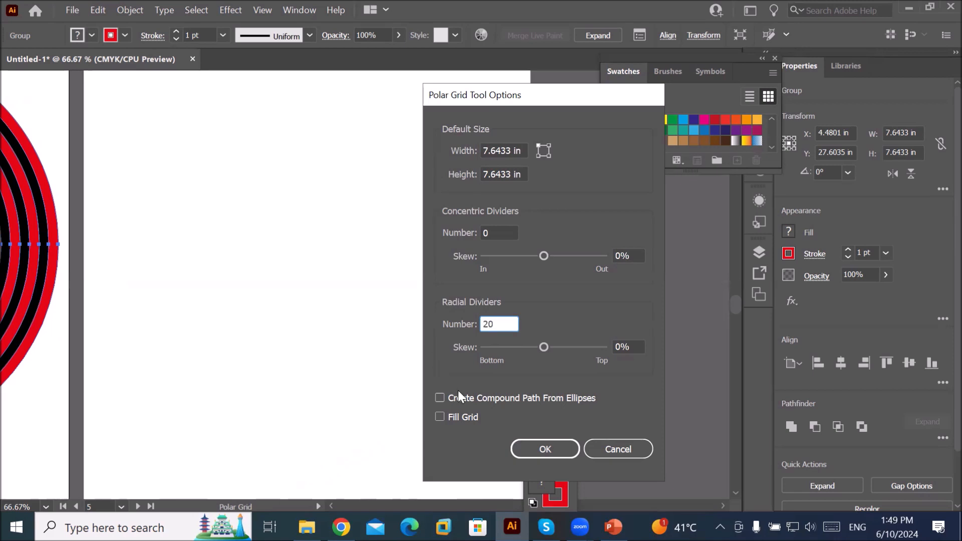
left_click(542, 453)
Draw a circular polar grid about 5.87 × 5.87 in on the empty artboard beside the coloured rings
left_click_drag(135, 124, 445, 394)
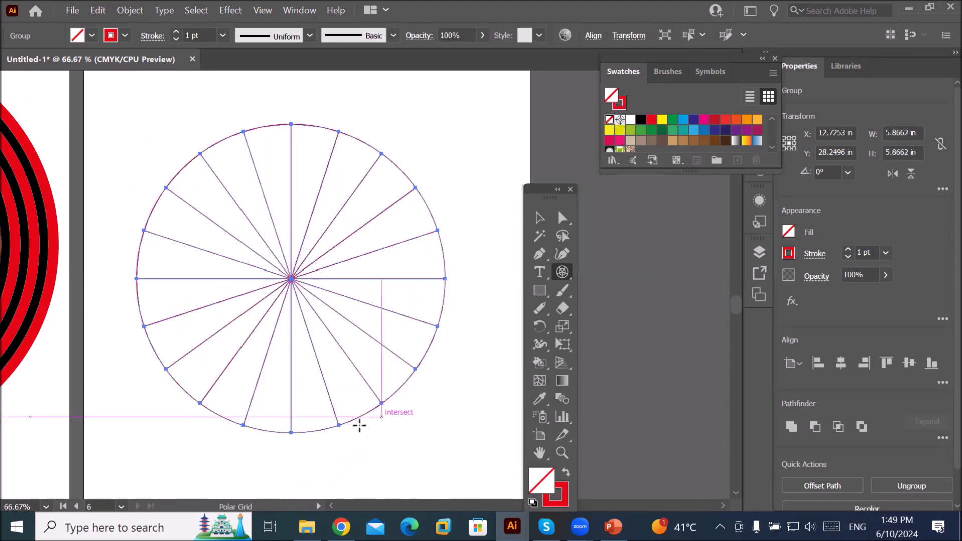
scroll(206, 466, "up", 1)
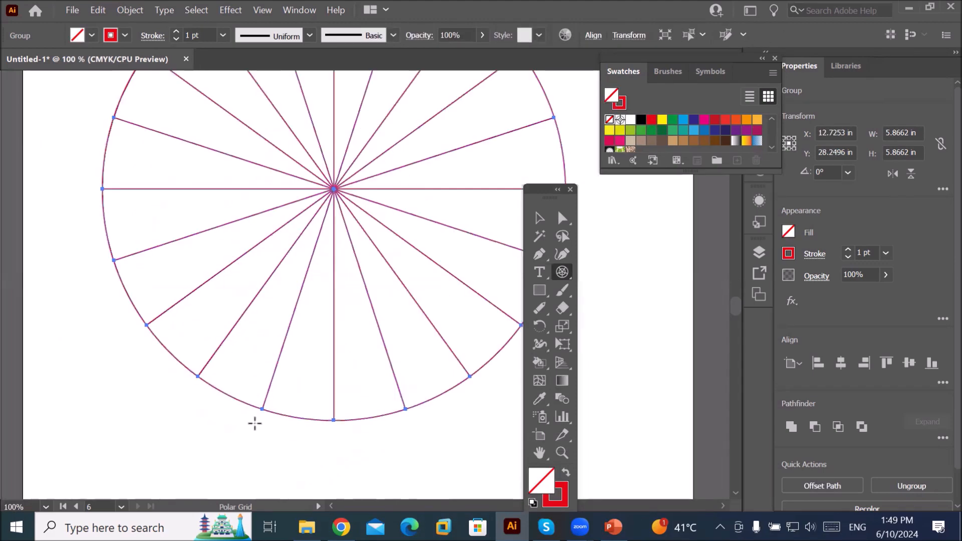
scroll(277, 396, "down", 1)
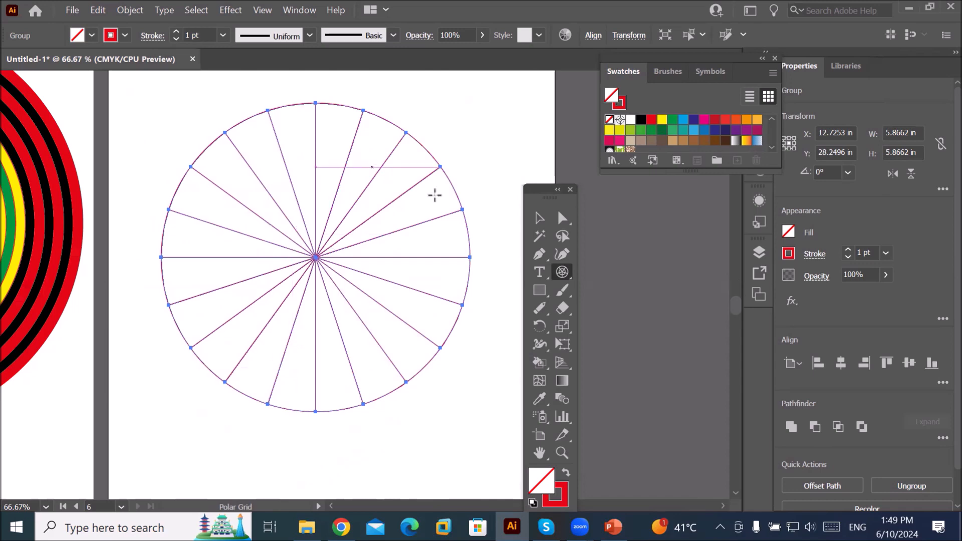
key("space")
left_click_drag(41, 266, 196, 253)
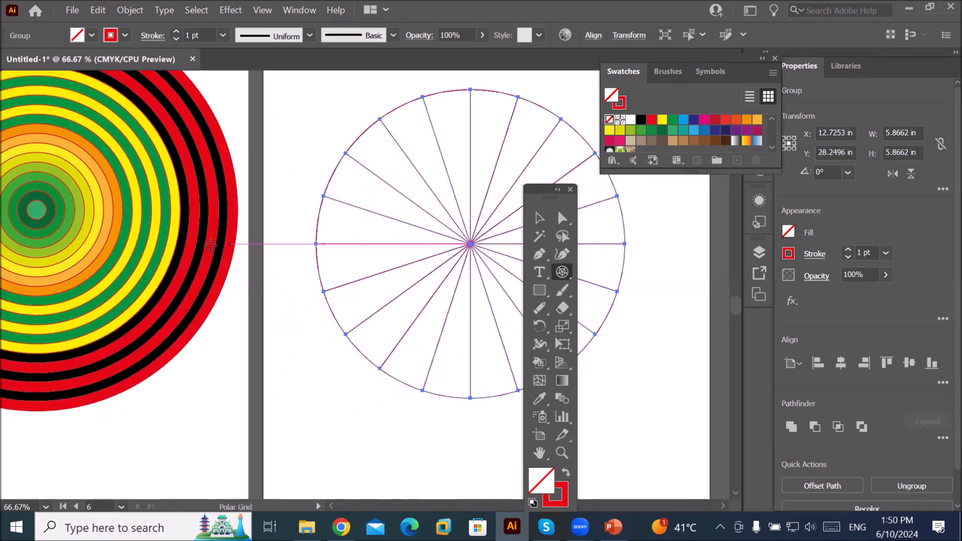
Turn the radial polar grid into a Live Paint group with the Live Paint Bucket, using no fill
left_click_drag(542, 186, 249, 156)
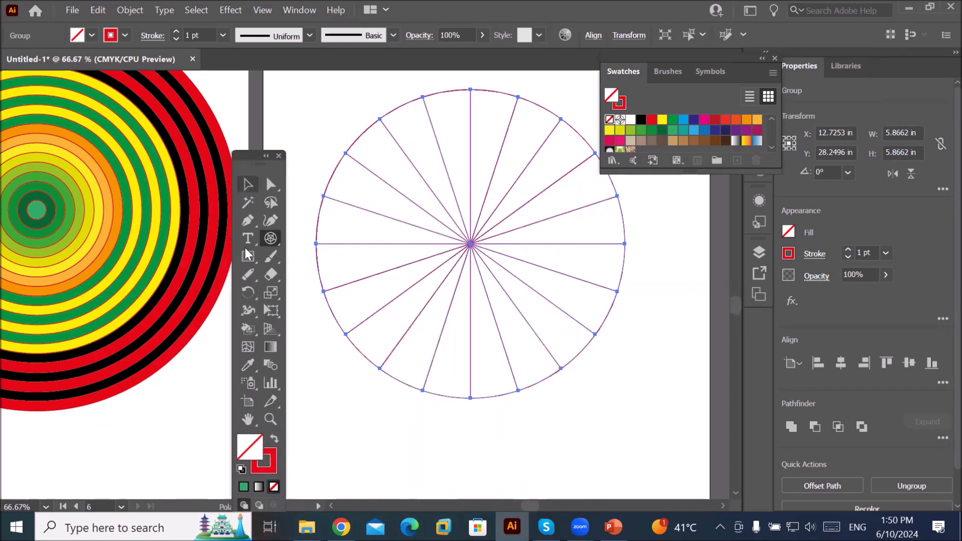
left_click(247, 330)
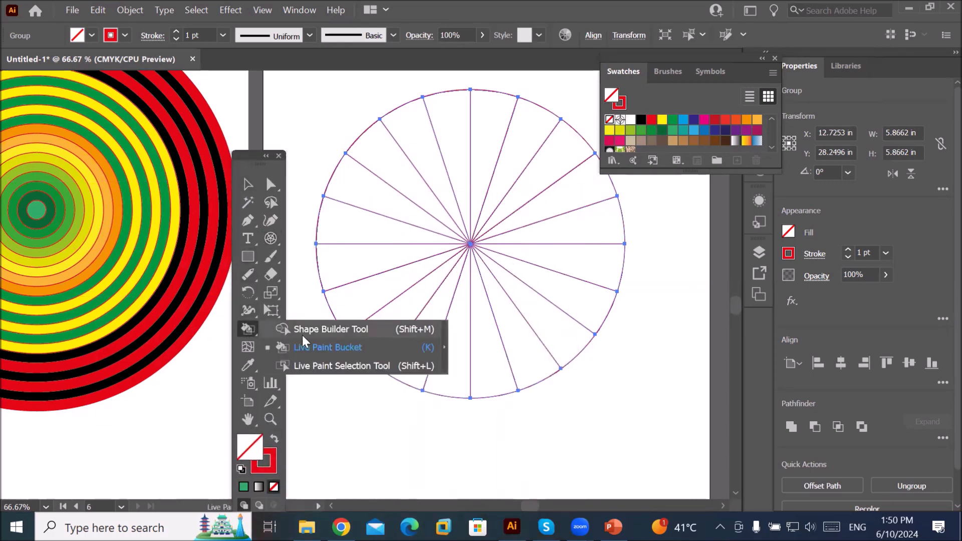
left_click(353, 368)
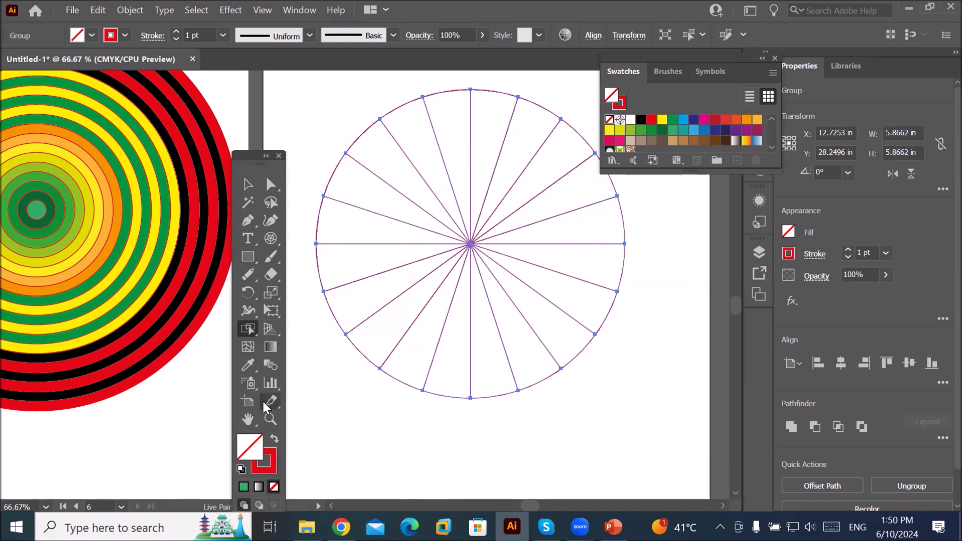
left_click_drag(248, 334, 318, 344)
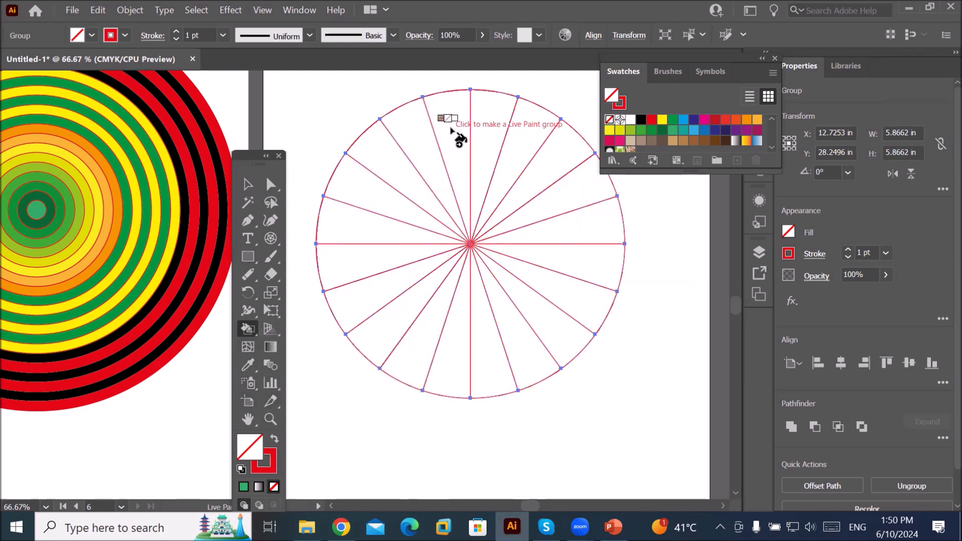
left_click(451, 128)
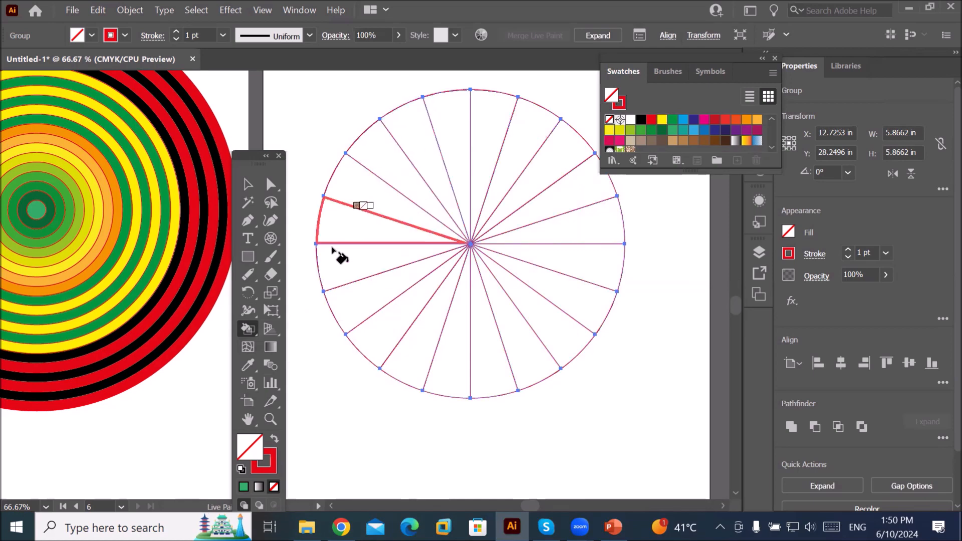
Use Live Paint Selection to fill the ten sectors of the grid's right half with yellow and the ten of its left half with red
mouse_move(247, 331)
left_mouse_down()
mouse_move(266, 330)
mouse_move(321, 369)
left_mouse_up()
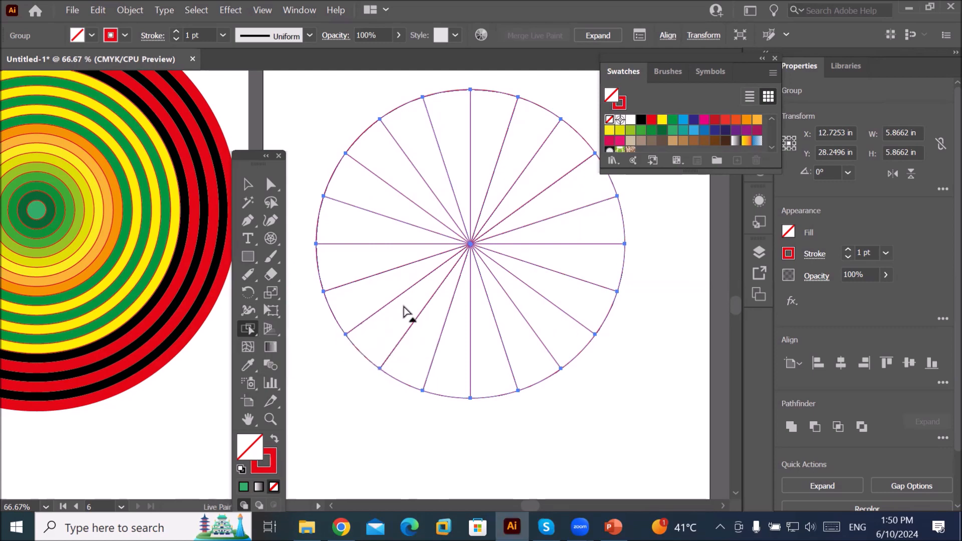
left_click(481, 142)
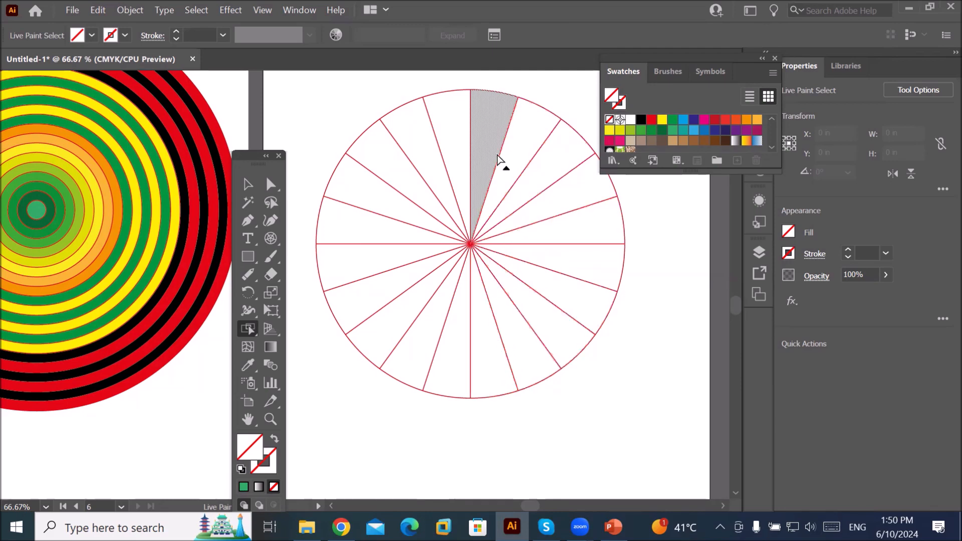
mouse_move(494, 147)
left_mouse_down()
mouse_move(550, 247)
mouse_move(577, 346)
left_mouse_up()
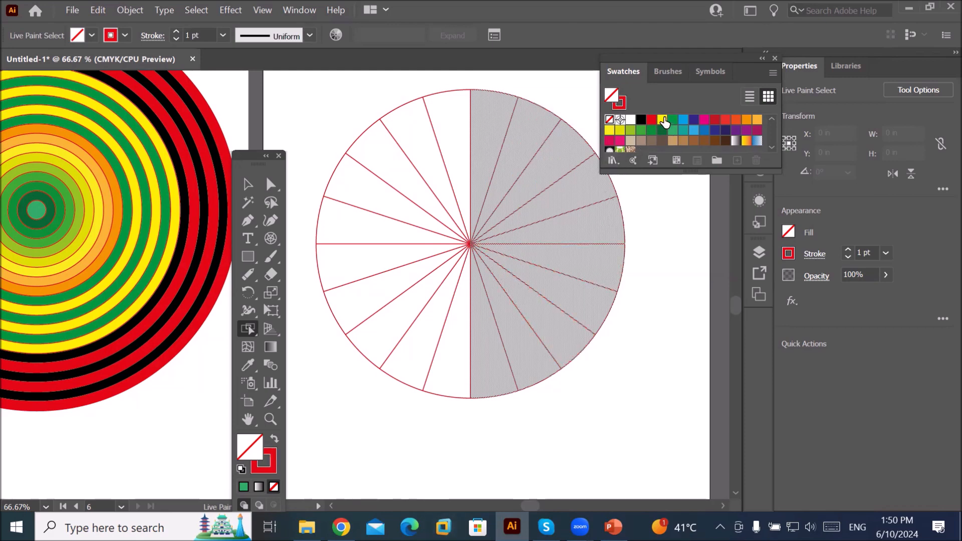
left_click(662, 121)
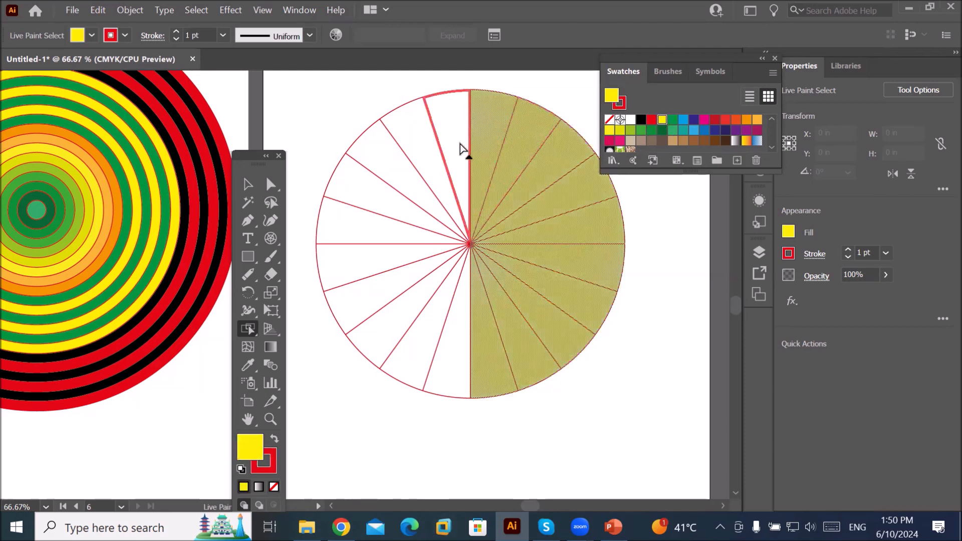
mouse_move(442, 117)
left_mouse_down()
mouse_move(410, 189)
mouse_move(402, 253)
mouse_move(408, 362)
left_mouse_up()
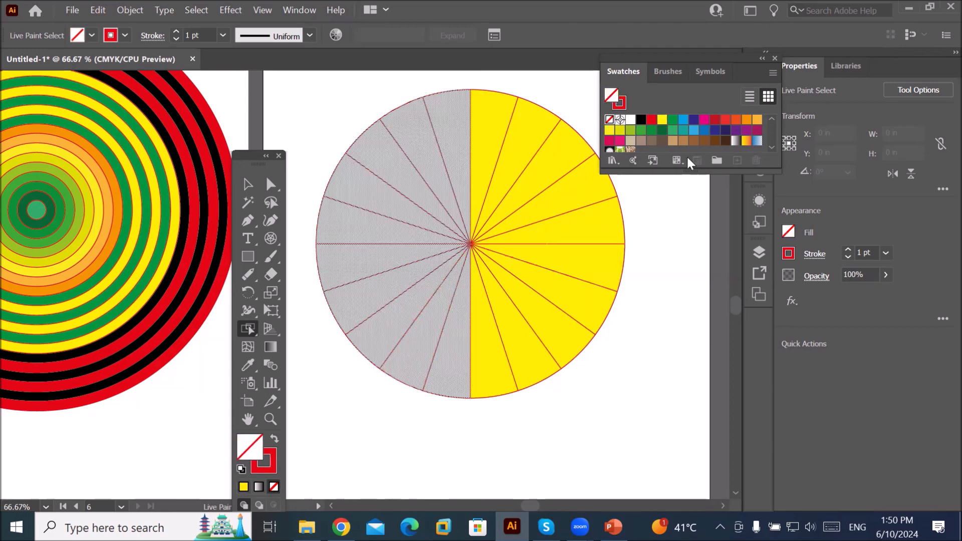
left_click(651, 120)
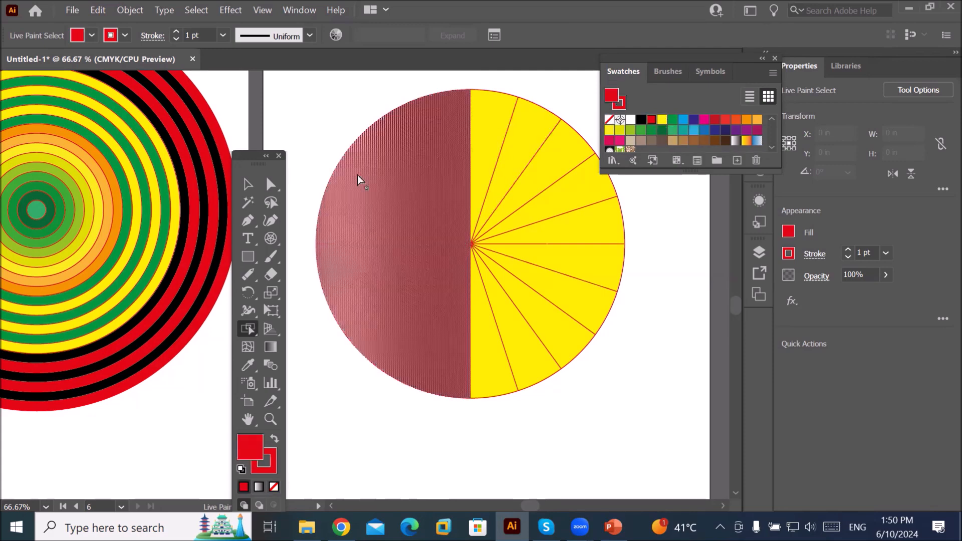
Undo the red and yellow sector fills of the radial polar grid
left_click(251, 181)
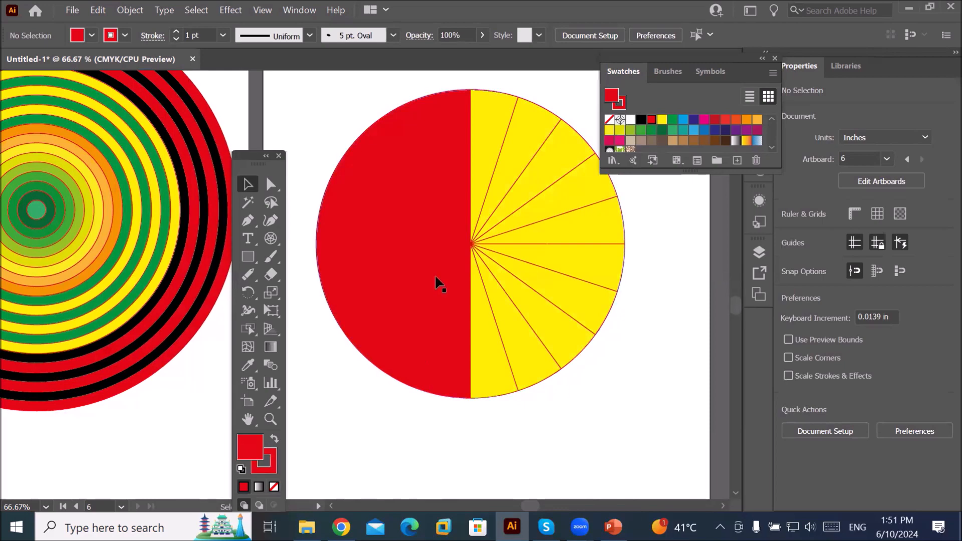
scroll(407, 245, "up", 3)
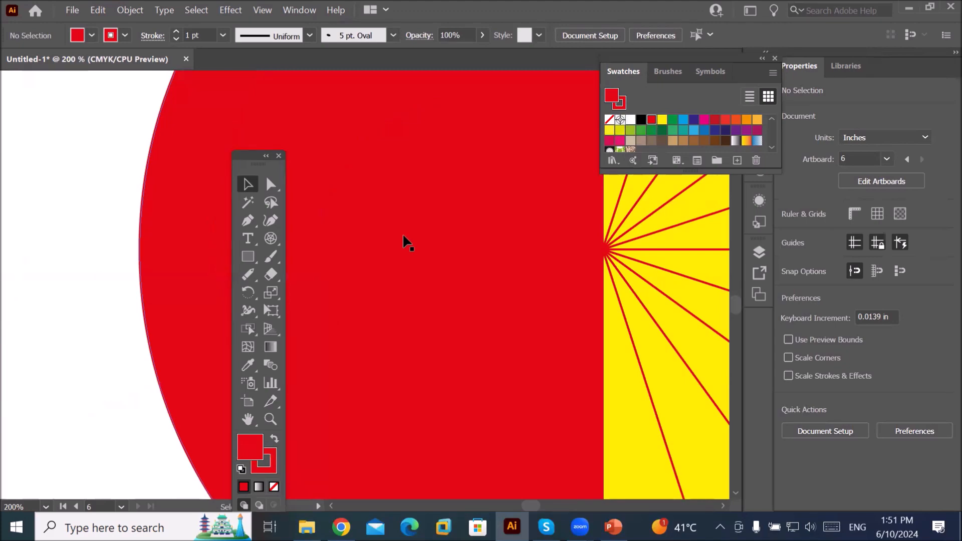
scroll(407, 244, "down", 3)
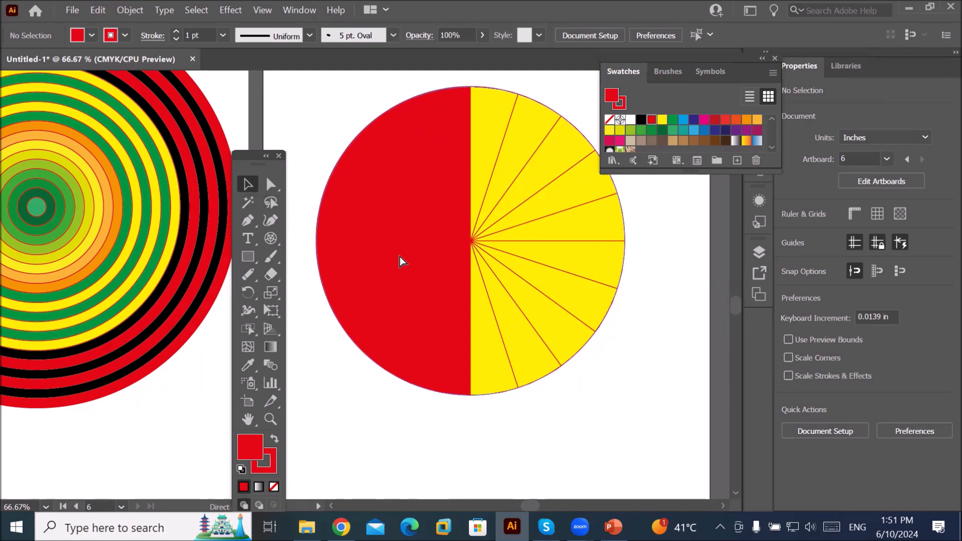
key("ctrl+z")
key("ctrl+z")
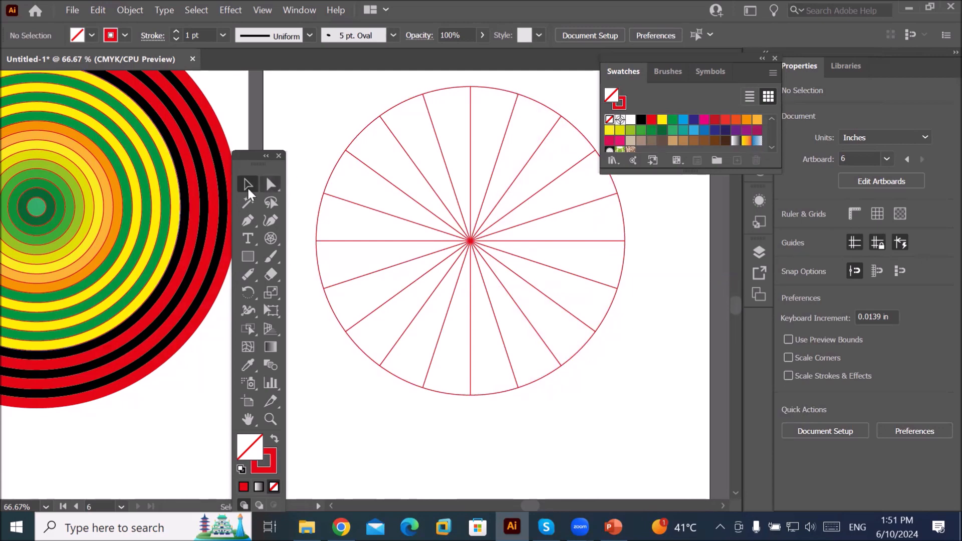
Use the Live Paint Bucket to fill the first four sectors clockwise from twelve o'clock with black, red, yellow and green
left_click(442, 164)
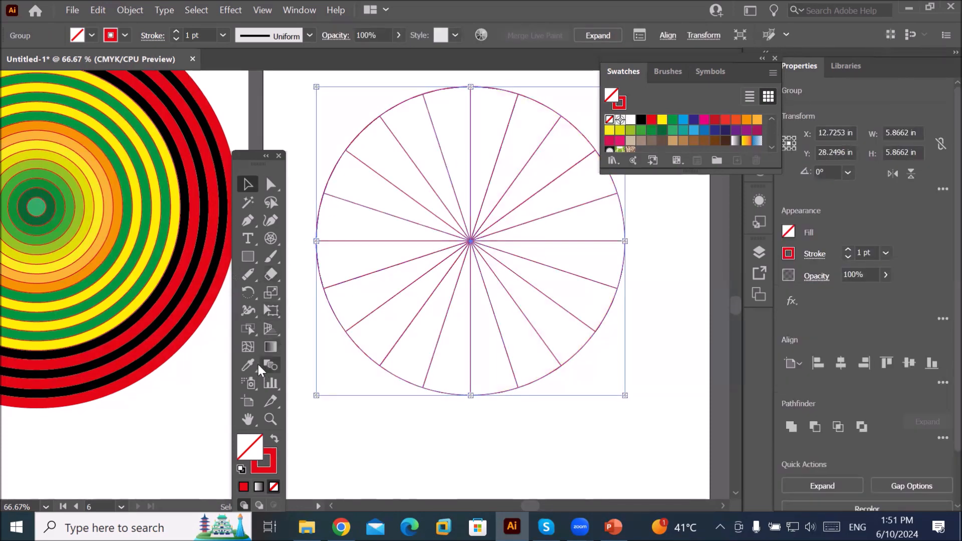
left_click_drag(246, 331, 320, 343)
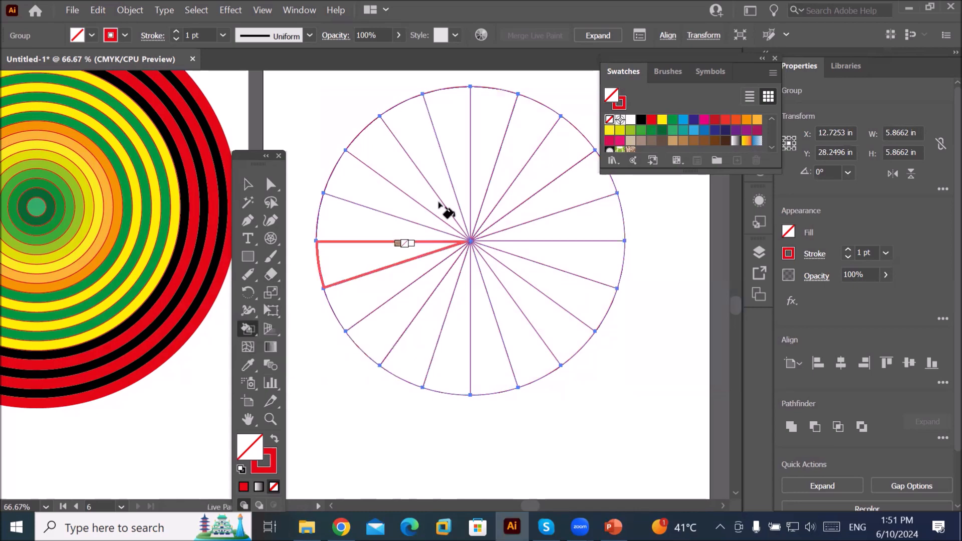
key("Right")
key("Right")
left_click(494, 113)
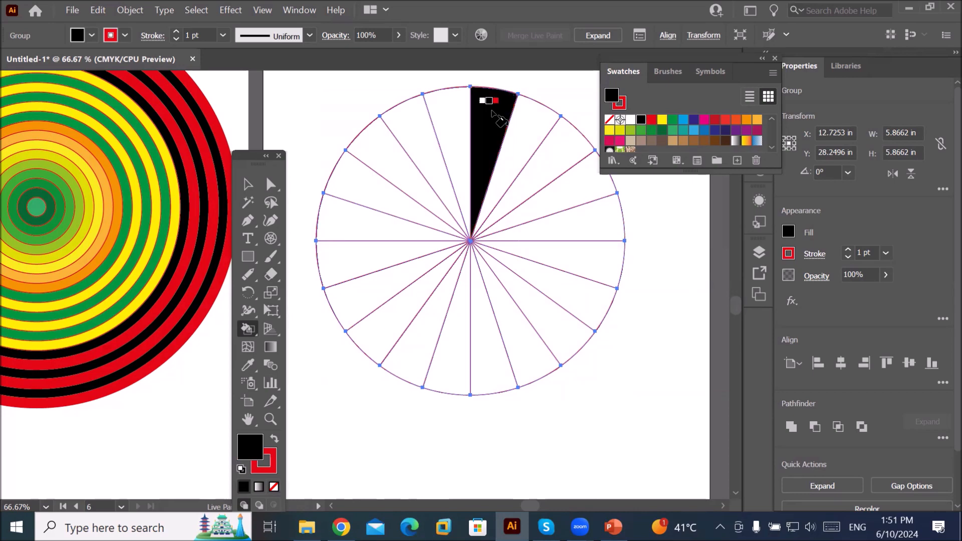
key("Right")
left_click(530, 126)
key("Right")
left_click(567, 163)
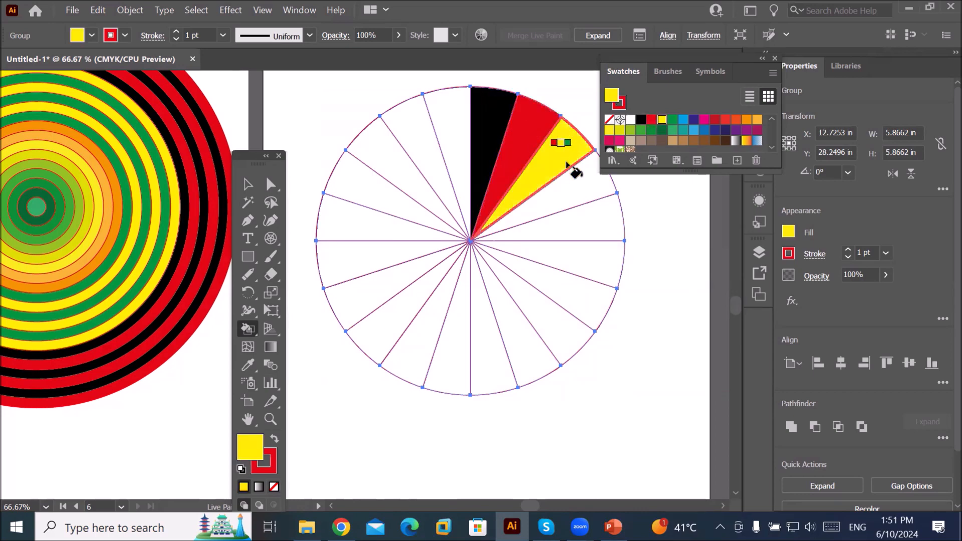
key("Right")
left_click(583, 187)
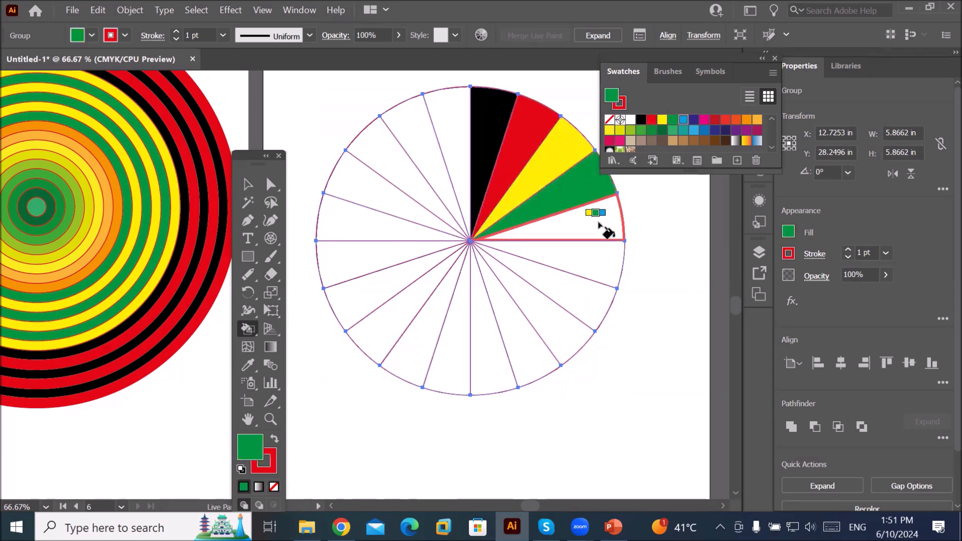
Fill the next six sectors clockwise with light blue, dark blue, magenta, dark red, light red and orange, completing the grid's right half
key("Right")
left_click(599, 224)
key("Right")
left_click(597, 264)
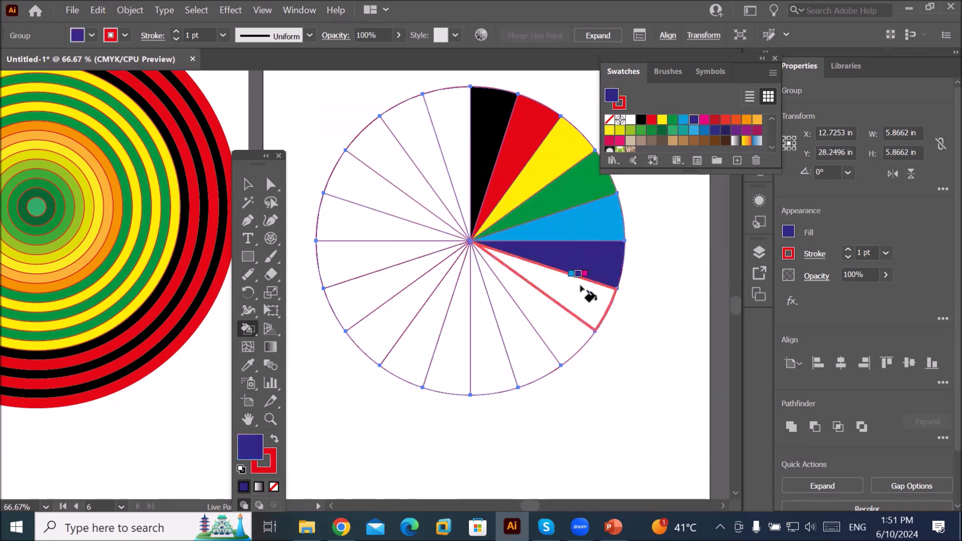
key("Right")
left_click(581, 290)
key("Right")
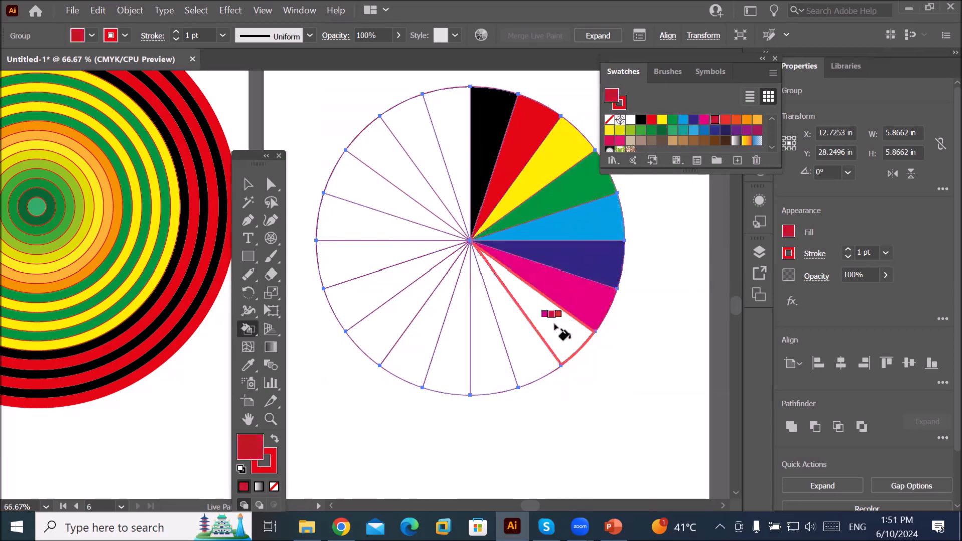
left_click(554, 327)
key("Right")
left_click(526, 348)
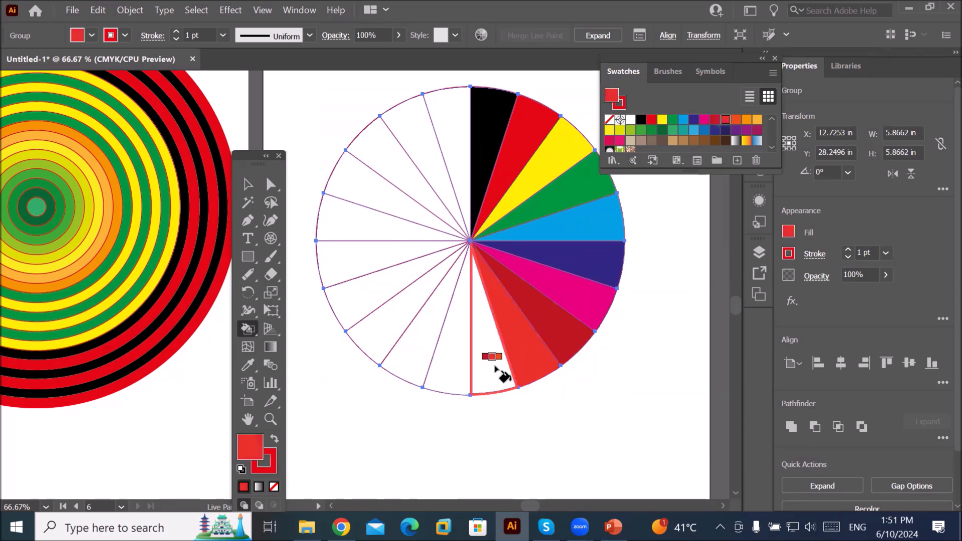
key("Right")
left_click(495, 368)
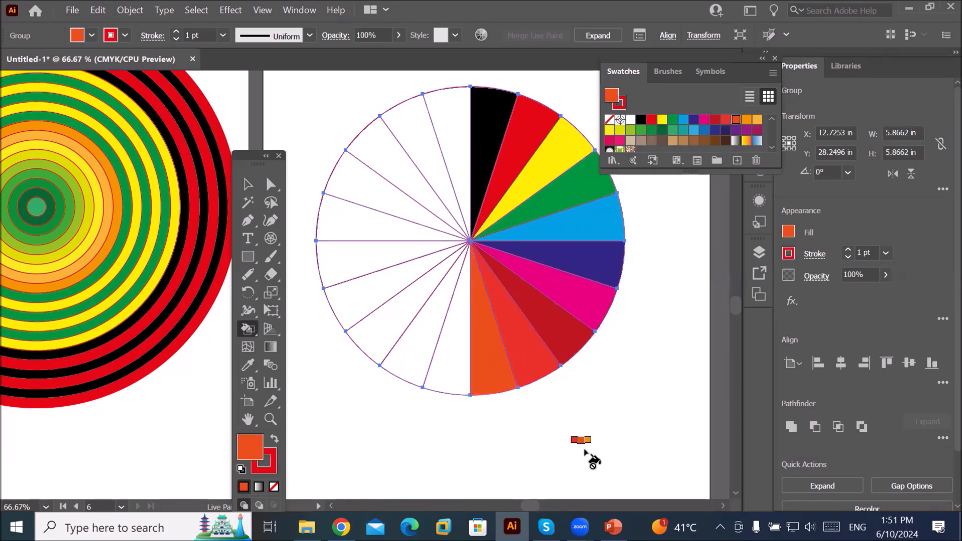
Undo all ten multicoloured sector fills in the grid's right half
key("ctrl+z")
key("ctrl+z")
key("ctrl+z")
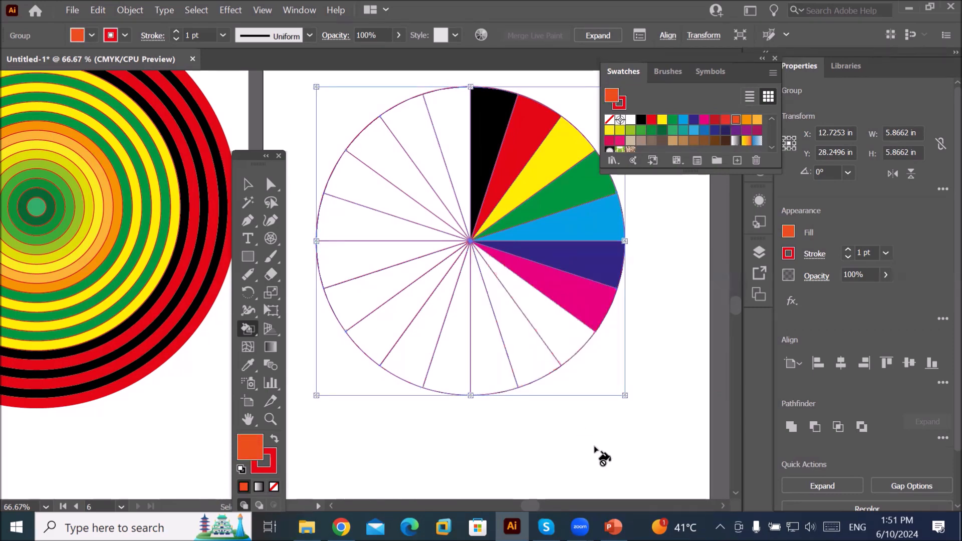
key("ctrl+z")
key("ctrl+z")
key("ctrl+z")
key("ctrl+z")
key("ctrl+z")
key("ctrl+z")
key("ctrl+z")
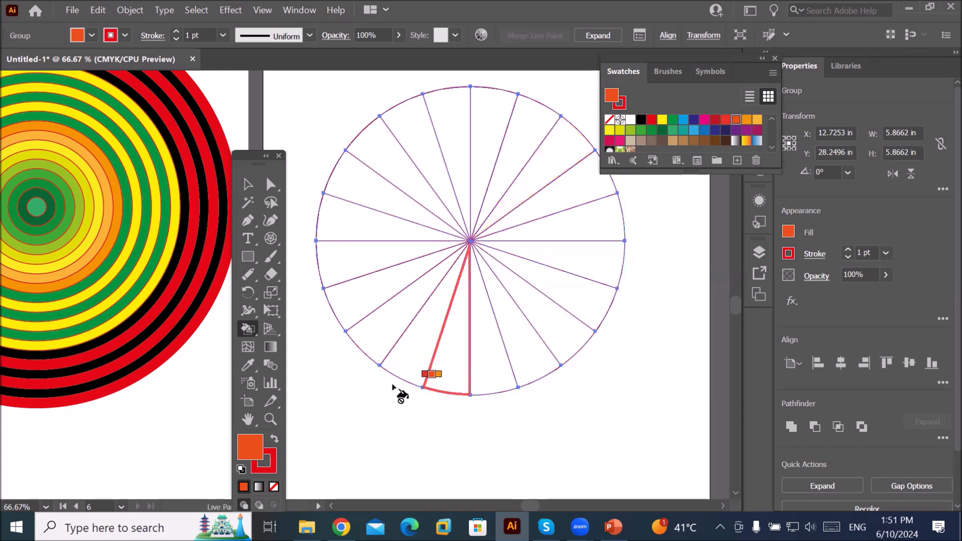
Use Live Paint Selection to fill every other sector of the radial grid, ten in all, with orange
left_click(248, 328)
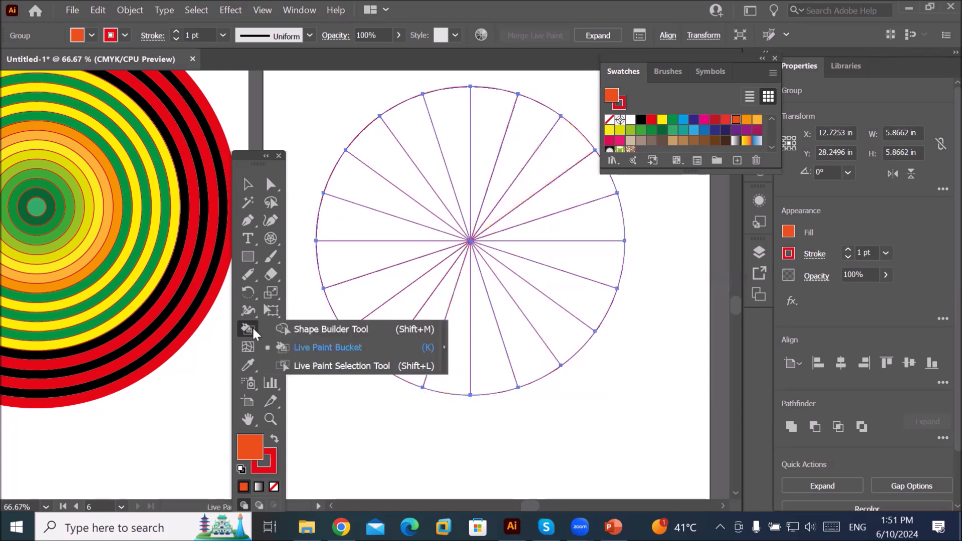
left_click(334, 365)
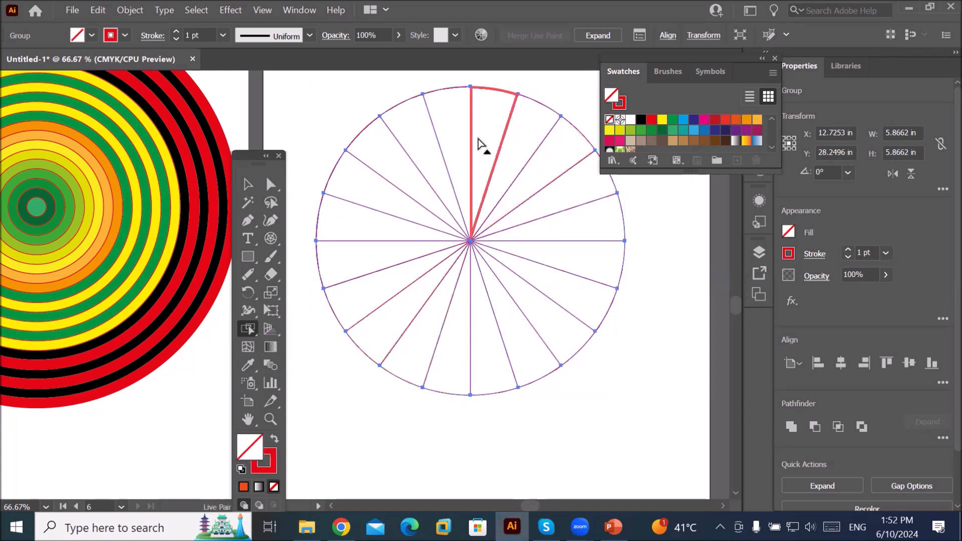
left_click(249, 331)
left_click(447, 129)
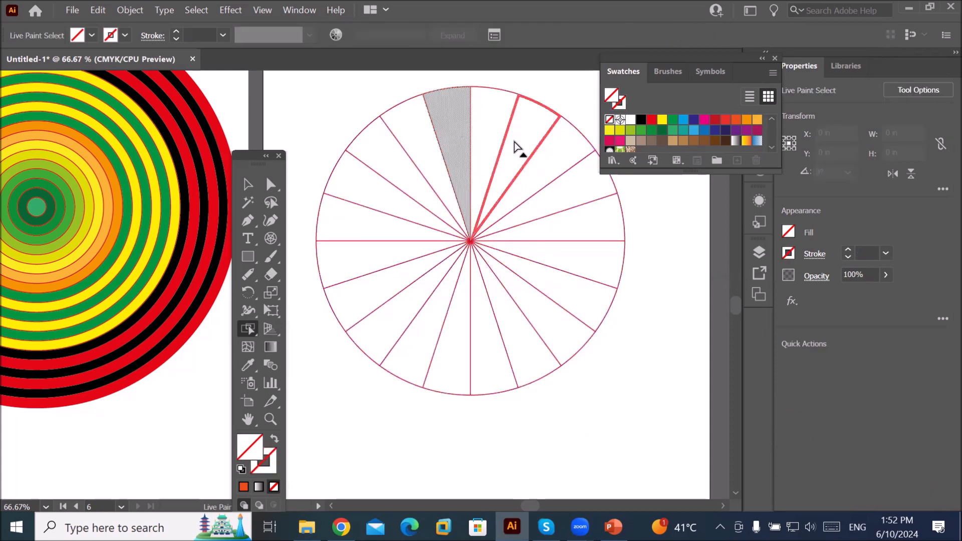
left_click(519, 150, "shift")
left_click(561, 193, "shift")
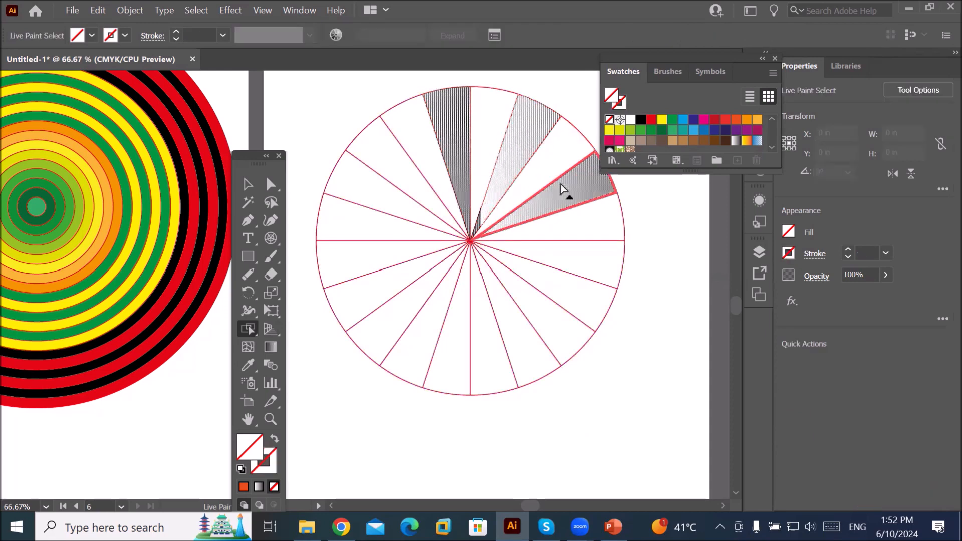
left_click(568, 258, "shift")
left_click(549, 322, "shift")
left_click(503, 351, "shift")
left_click(426, 341, "shift")
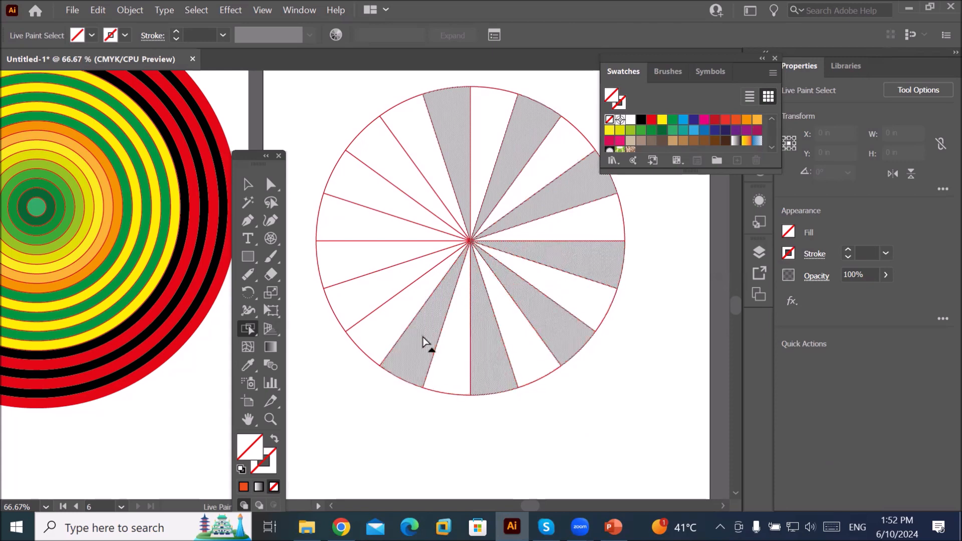
left_click(375, 304, "shift")
left_click(368, 218, "shift")
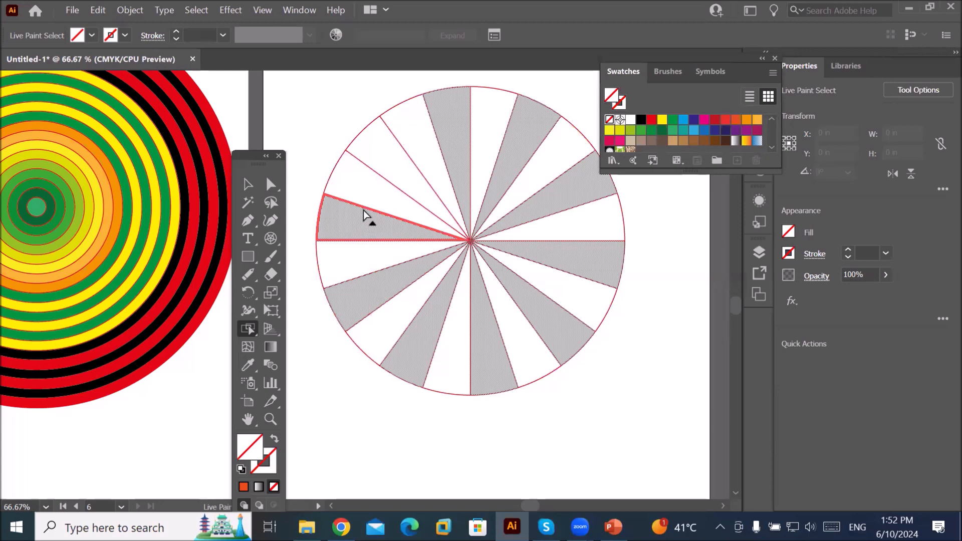
left_click(382, 162, "shift")
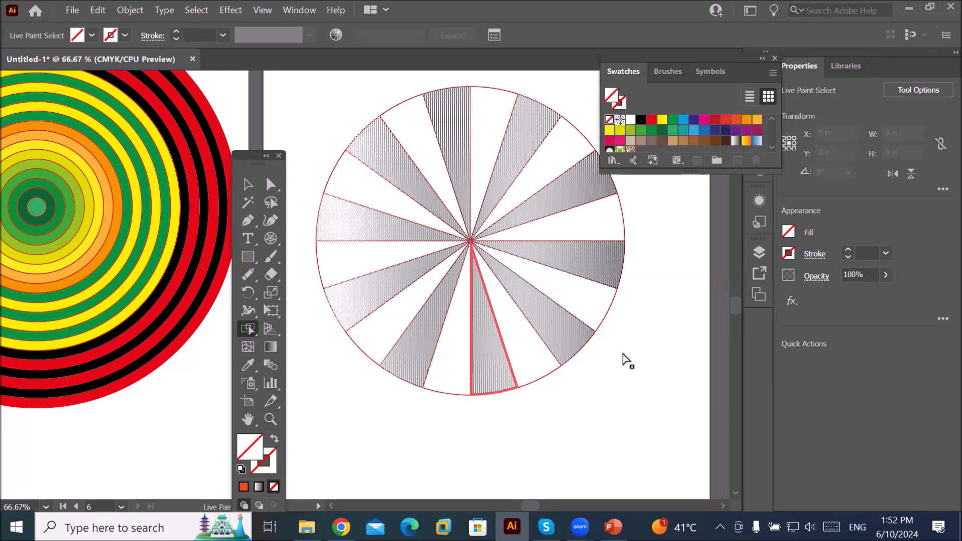
left_click(746, 120)
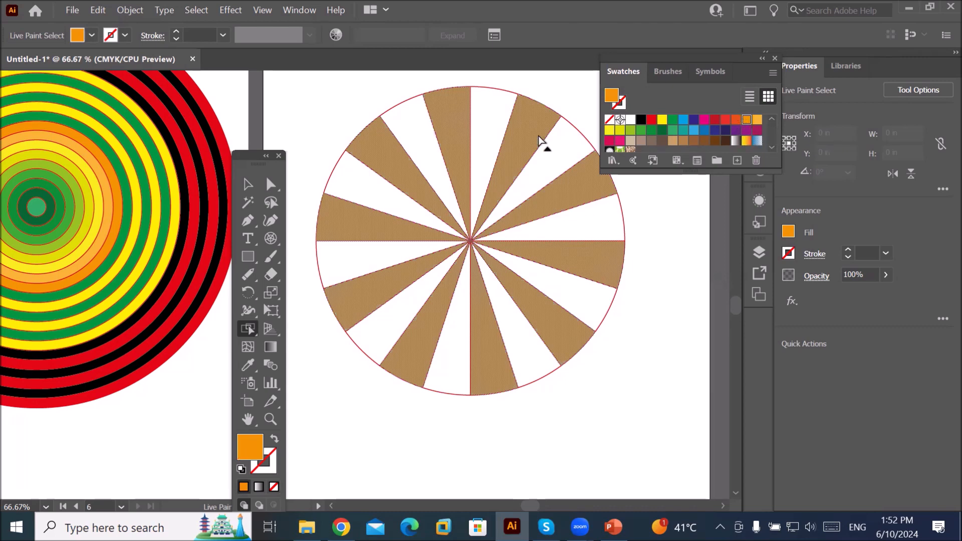
Select the ten remaining unfilled sectors between the orange ones and fill them with dark blue
left_click(425, 145)
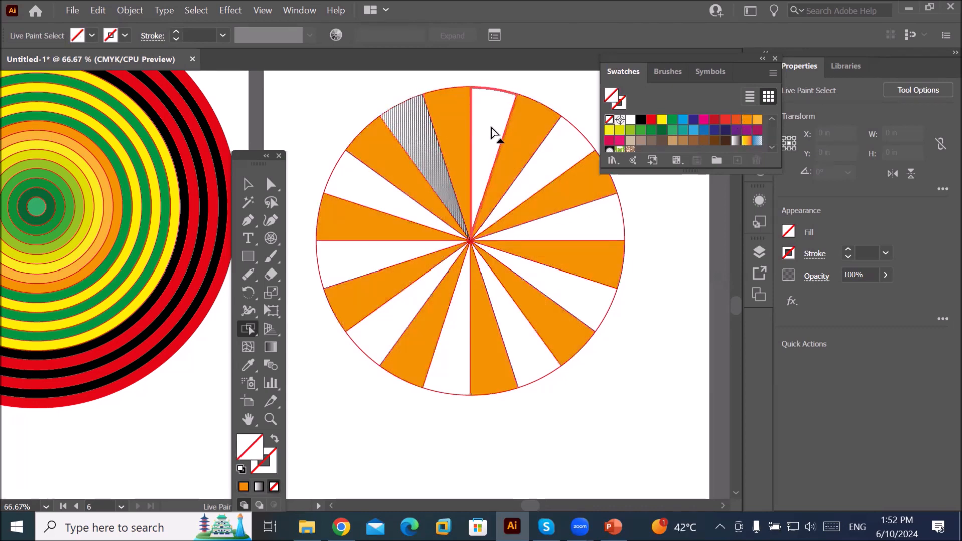
left_click(493, 131, "shift")
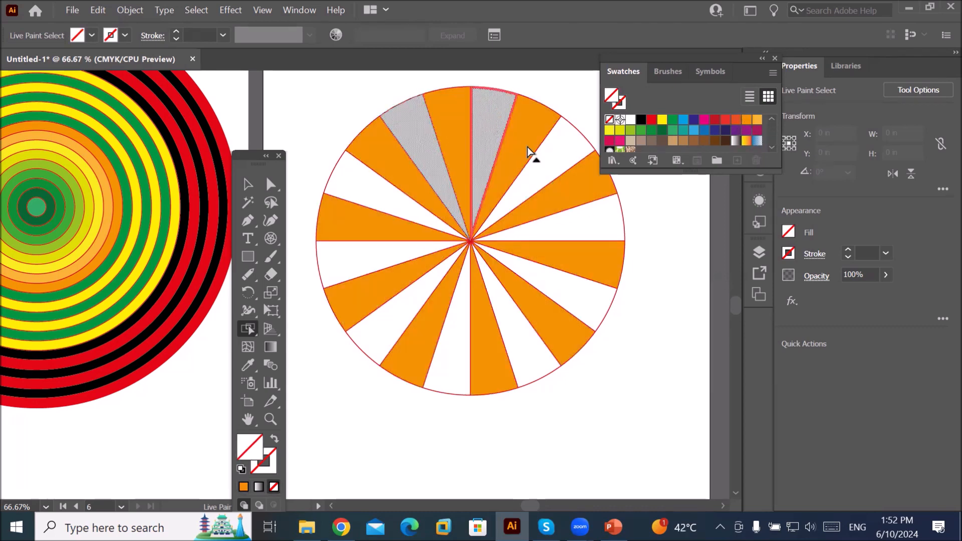
left_click(534, 155, "shift")
left_click(546, 166, "shift")
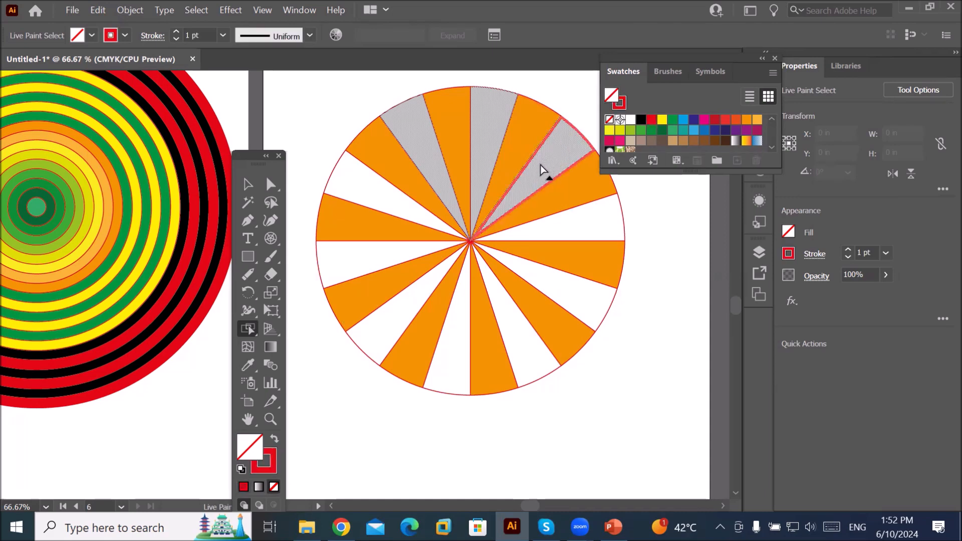
left_click(423, 148, "shift")
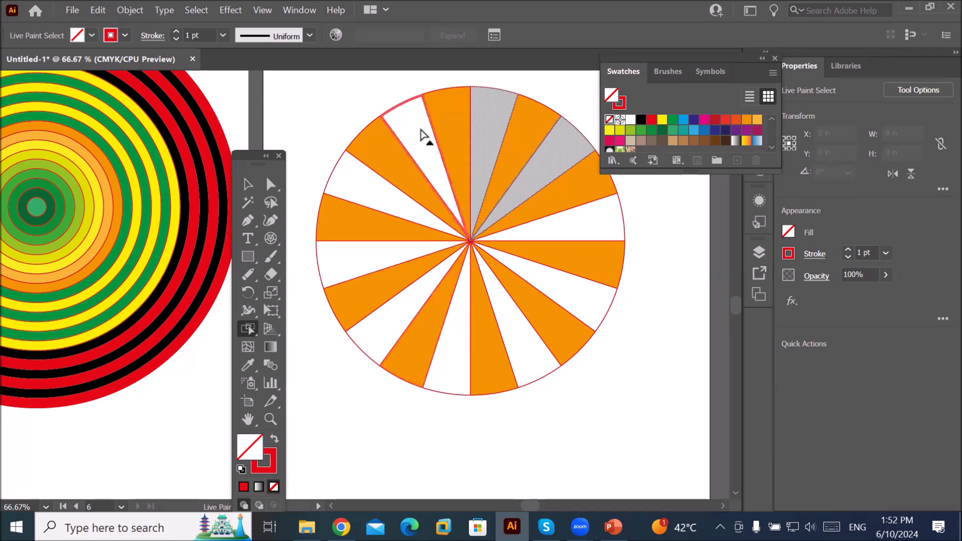
left_click(421, 135, "shift")
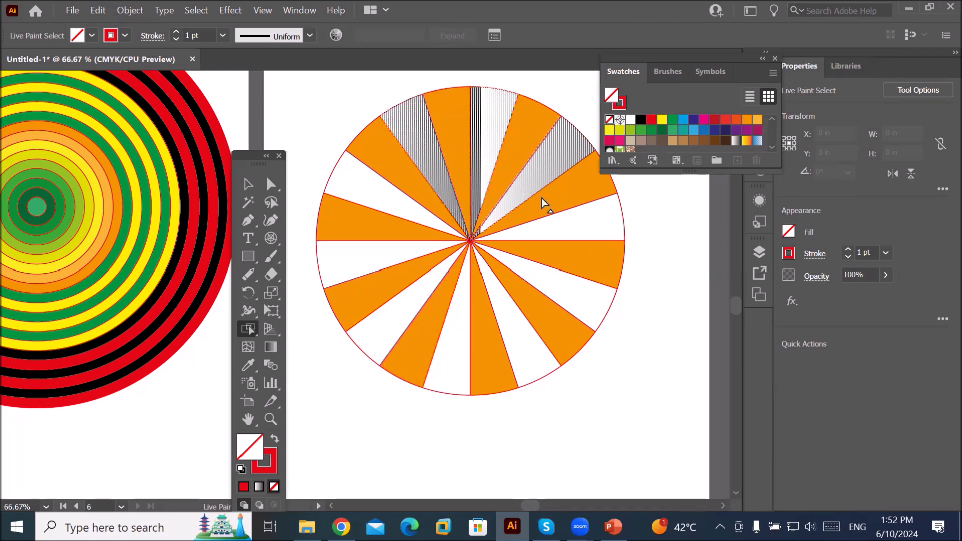
left_click(580, 229, "shift")
left_click(564, 300, "shift")
left_click(527, 345, "shift")
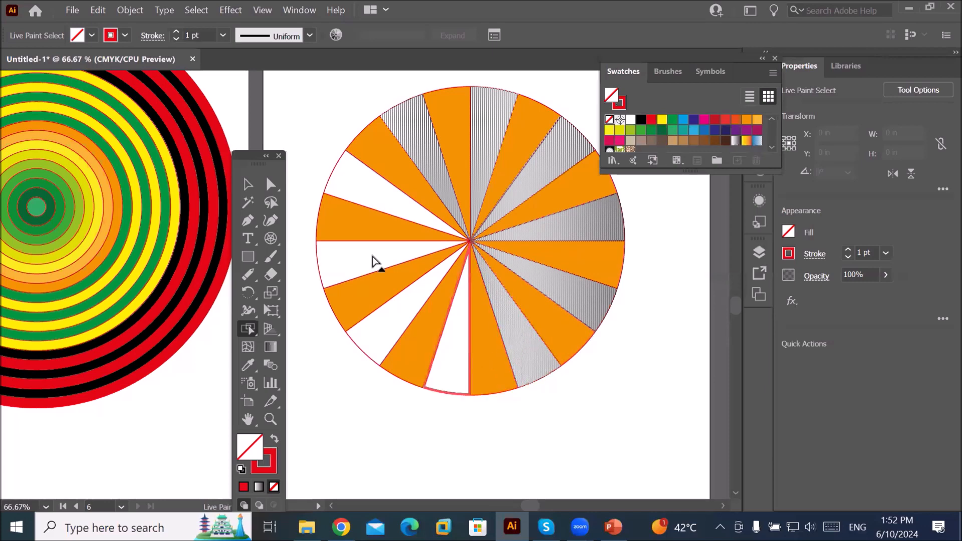
left_click(398, 317, "shift")
left_click(373, 259, "shift")
left_click(363, 194, "shift")
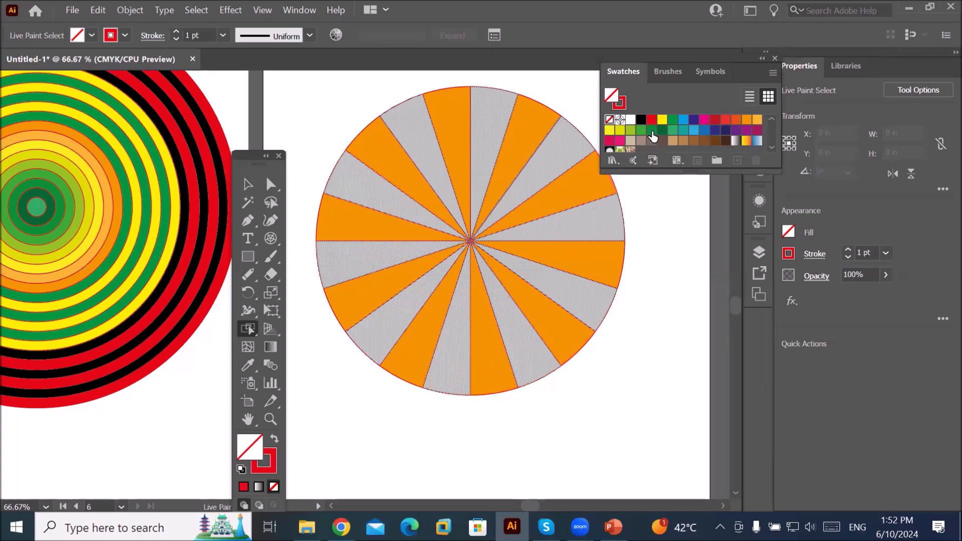
left_click(693, 120)
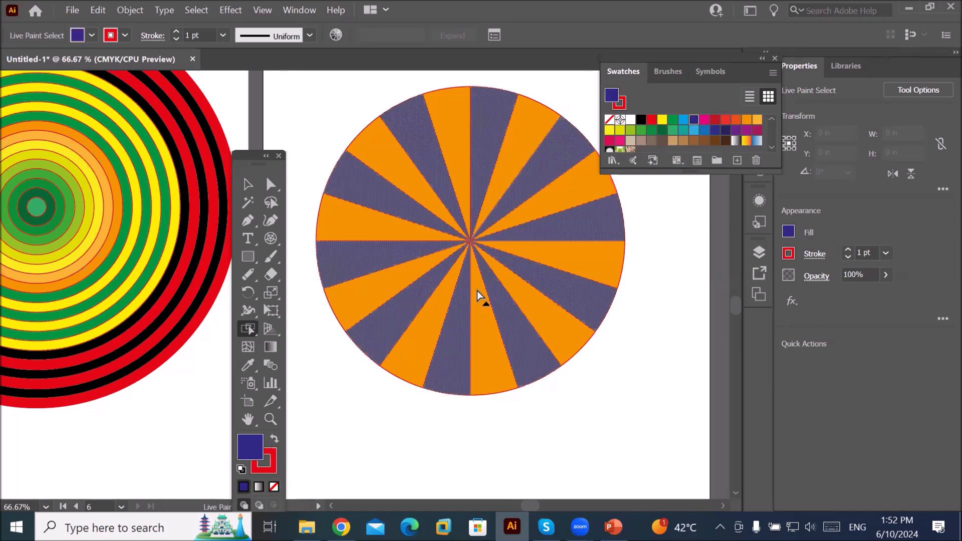
Move the orange and blue grid about 2.1 in up its artboard and scale it around its centre to about 1.72 × 1.72 in
left_click(239, 188)
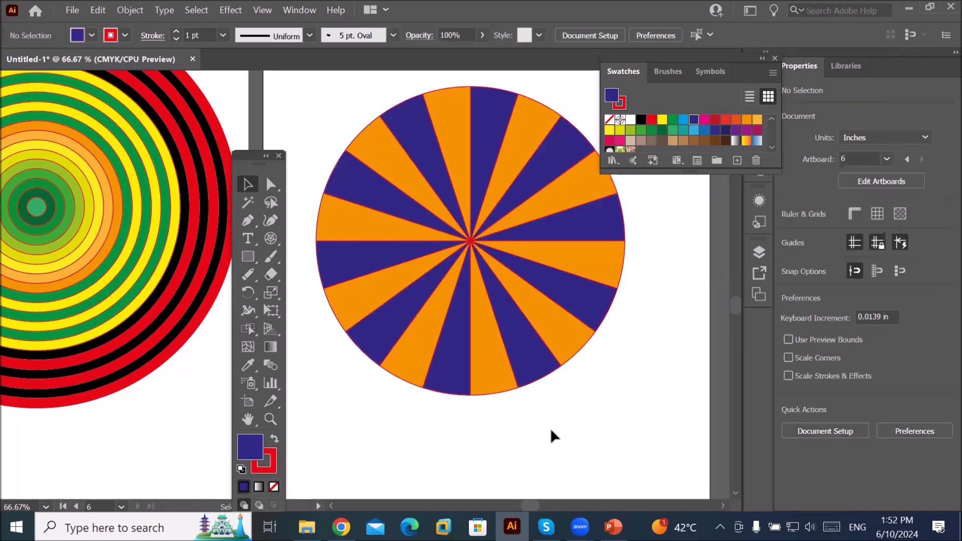
scroll(554, 413, "down", 2)
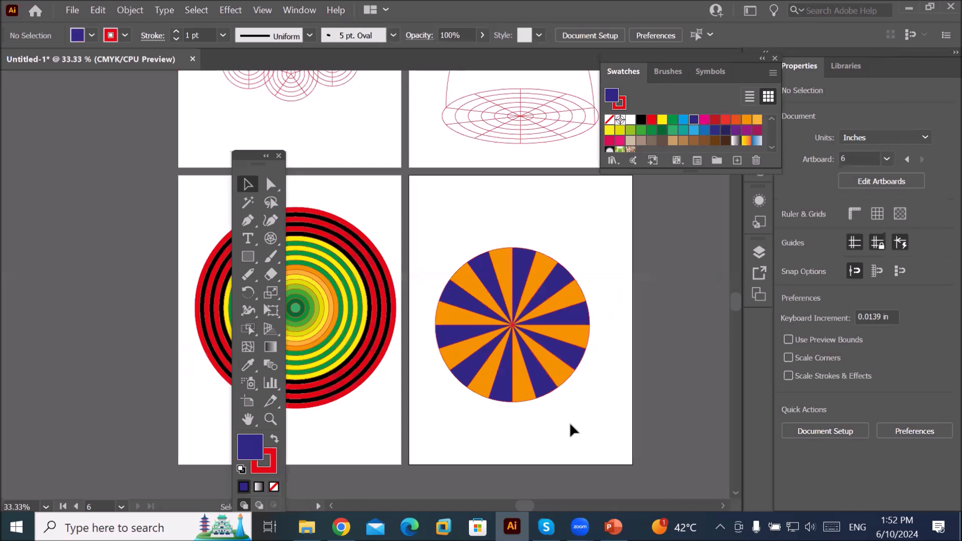
left_click_drag(512, 318, 511, 263)
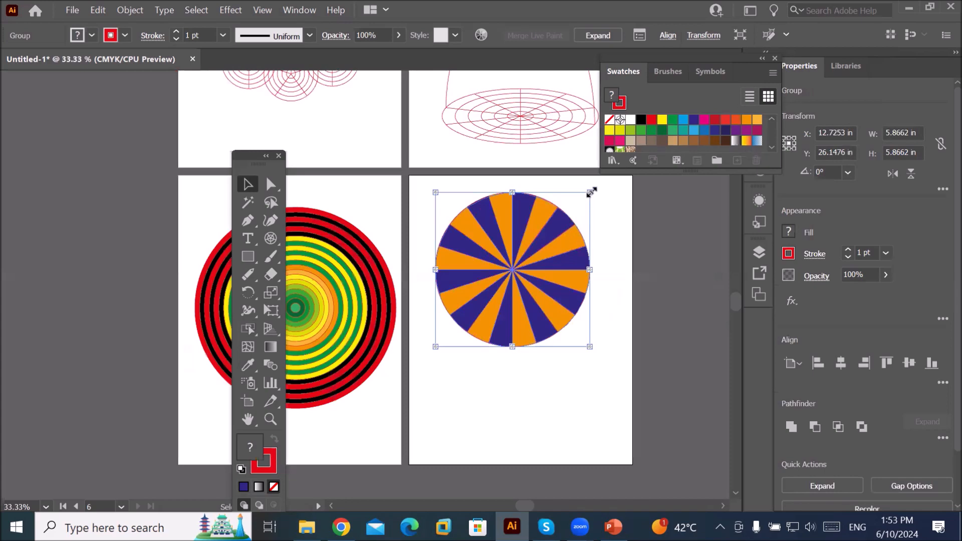
left_click_drag(591, 192, 560, 247)
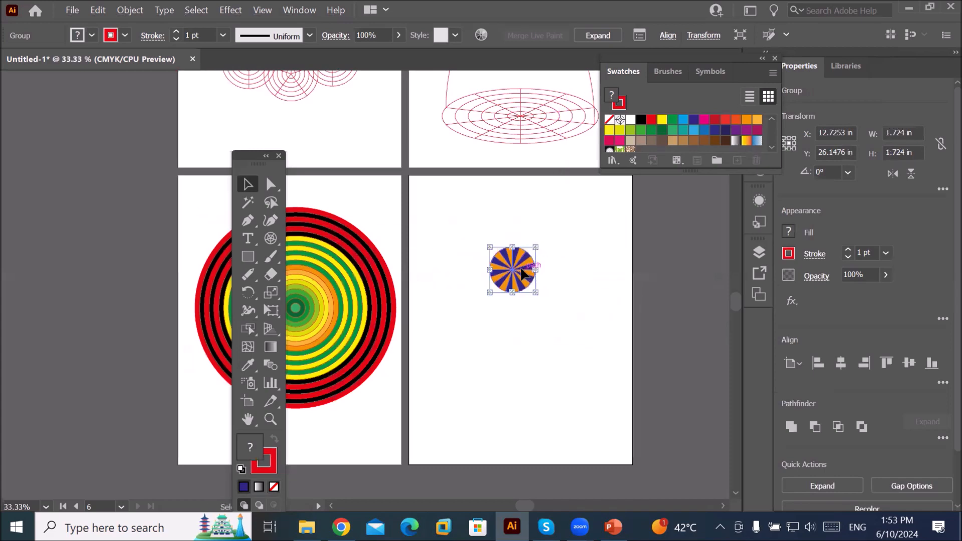
Move the small orange and blue wheel to the artboard's upper-left corner and duplicate it into columns of four along both side edges
left_click_drag(518, 274, 450, 200)
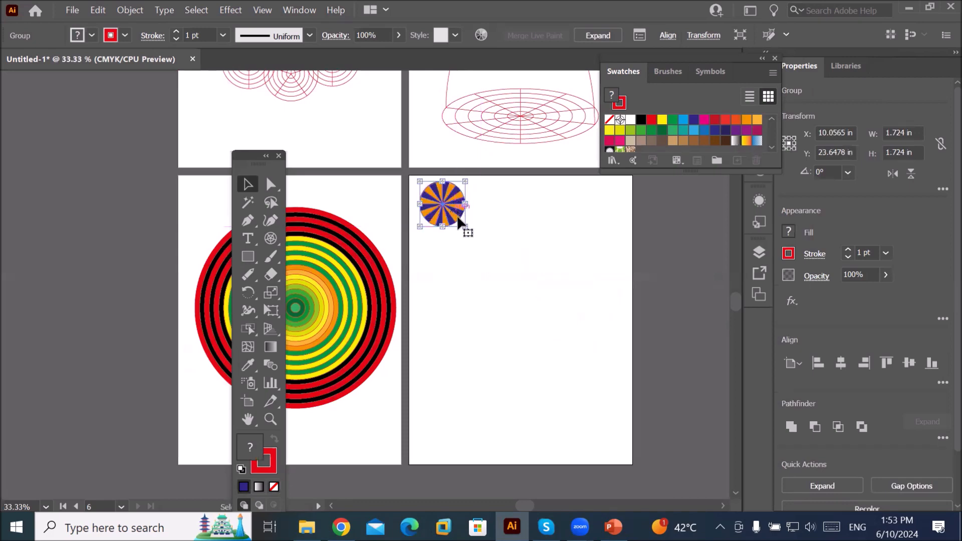
left_click(517, 319)
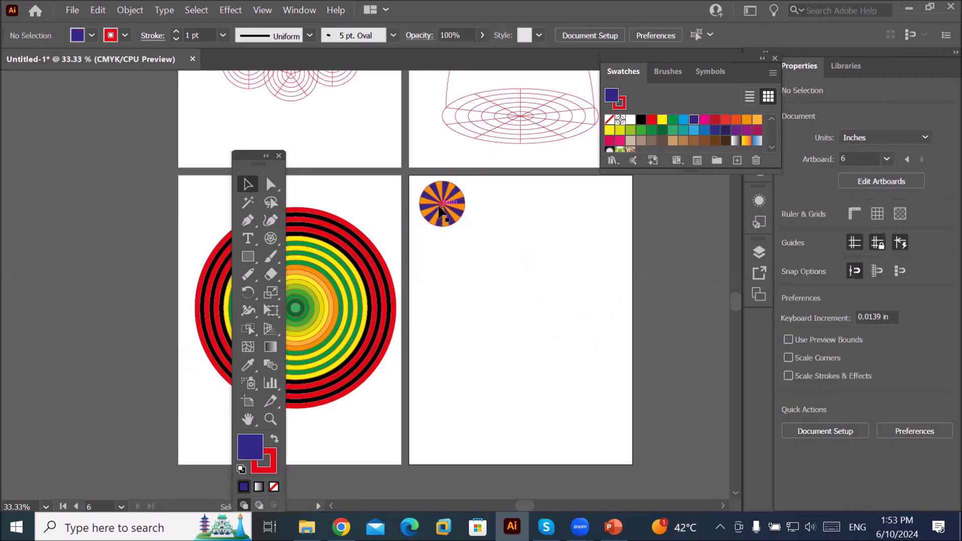
left_click_drag(439, 205, 441, 285)
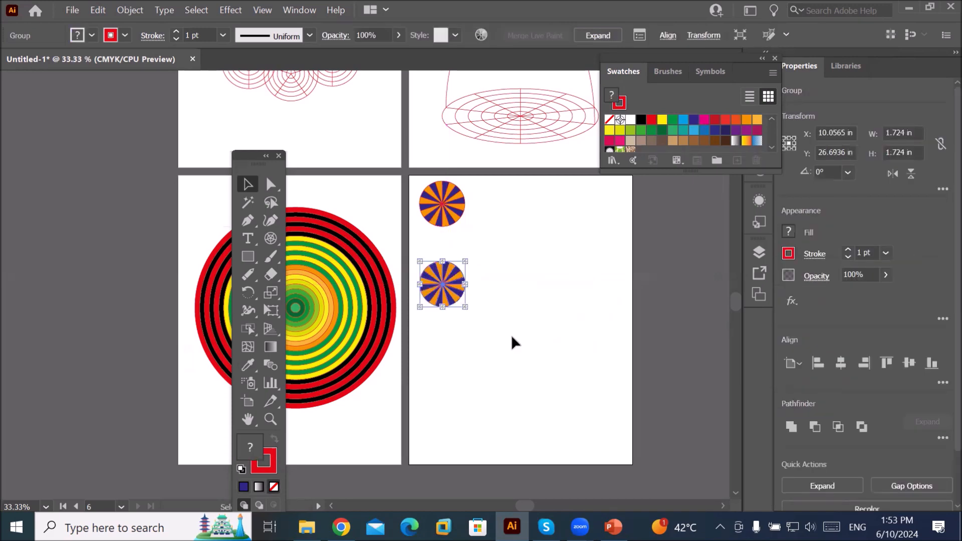
key("ctrl+d")
key("ctrl+d")
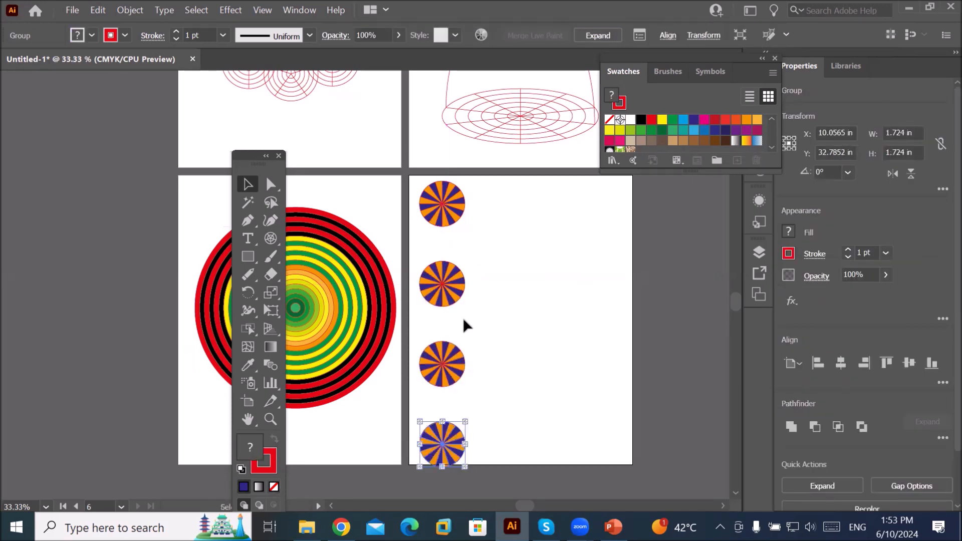
left_click_drag(471, 455, 481, 470)
left_click_drag(442, 444, 611, 440)
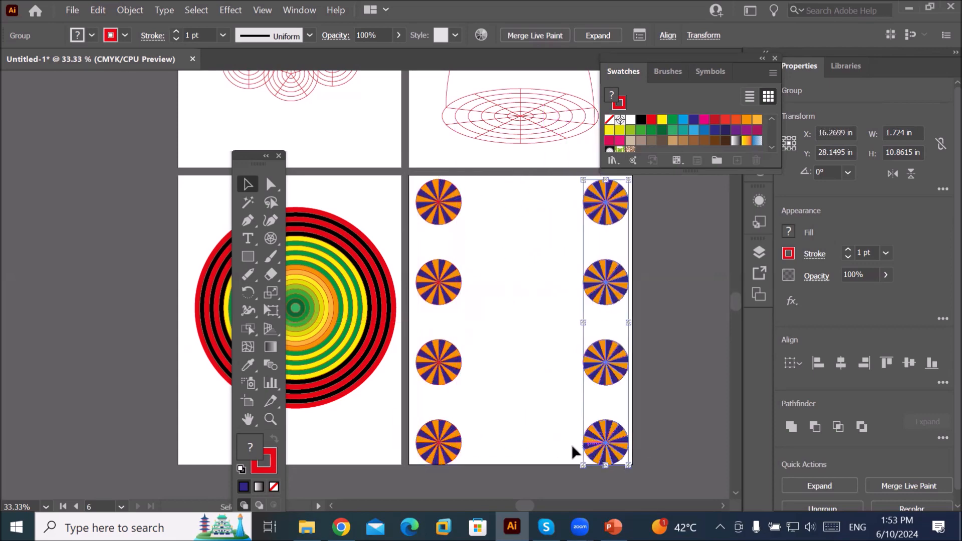
Draw an area text frame of about 3.92 × 9.73 in with placeholder text between the two columns of wheels
left_click(250, 238)
left_click_drag(469, 194, 573, 451)
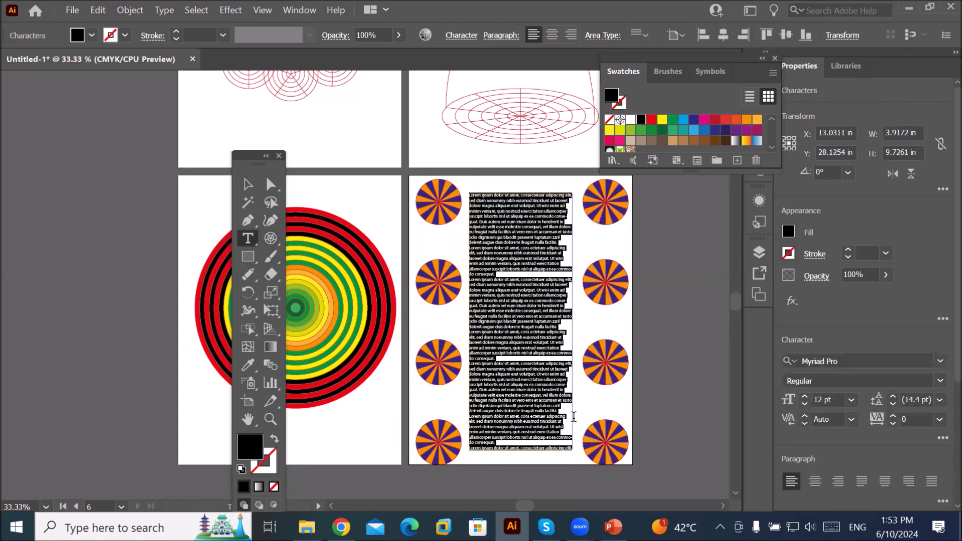
left_click(248, 184)
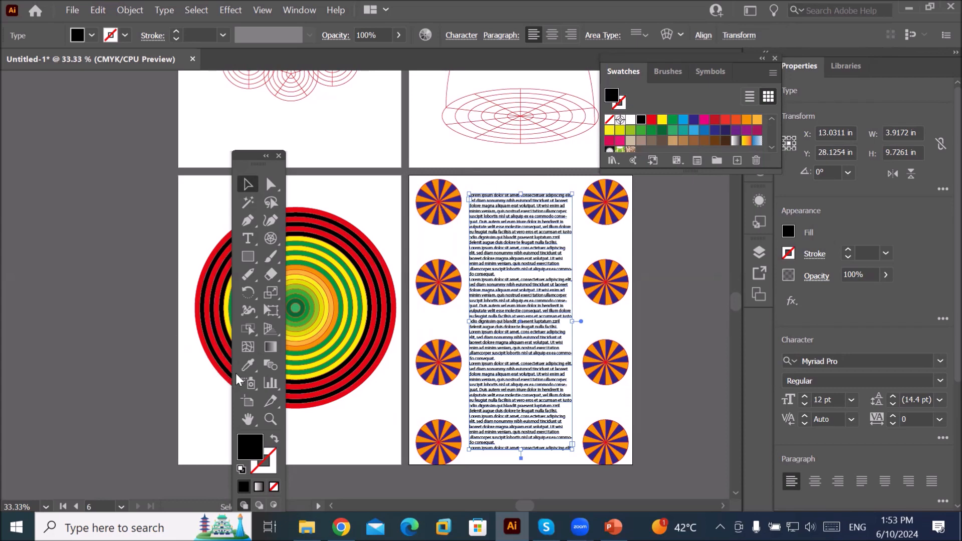
Add a new Letter-size artboard beside Artboard 6 and leave artboard editing
left_click(249, 400)
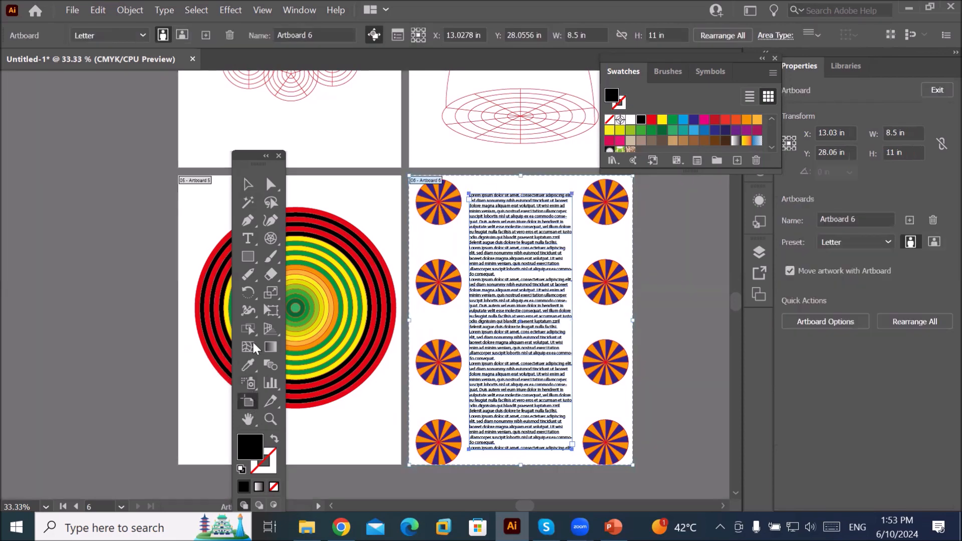
left_click(206, 35)
left_click_drag(248, 155, 158, 143)
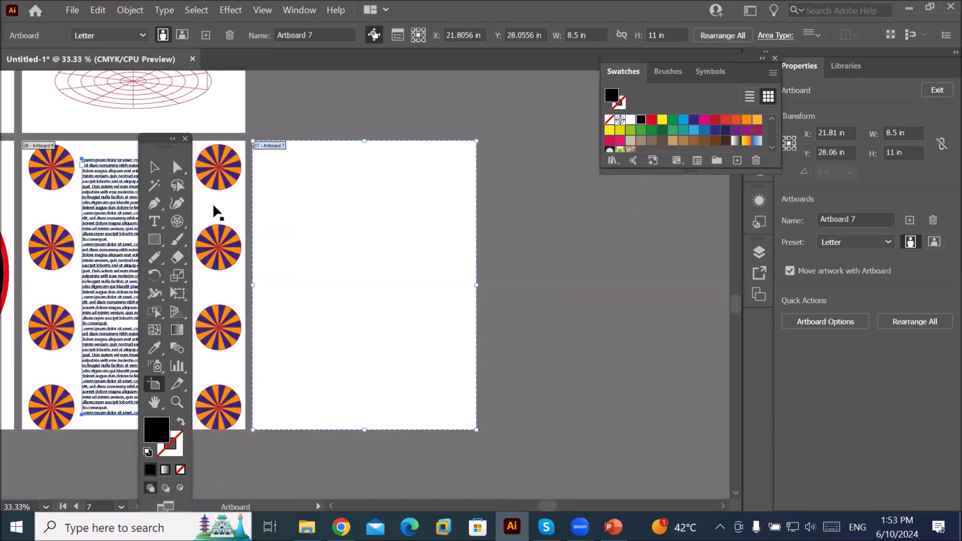
left_click(154, 168)
Configure the Polar Grid tool with 50% skew for the concentric dividers and 10 radial dividers
left_click(177, 221)
left_click(480, 252)
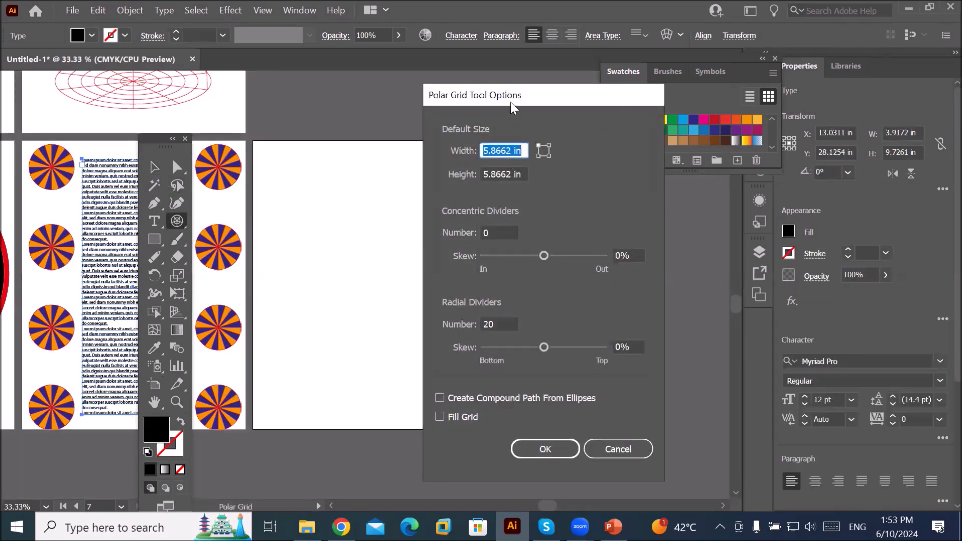
left_click_drag(513, 107, 517, 90)
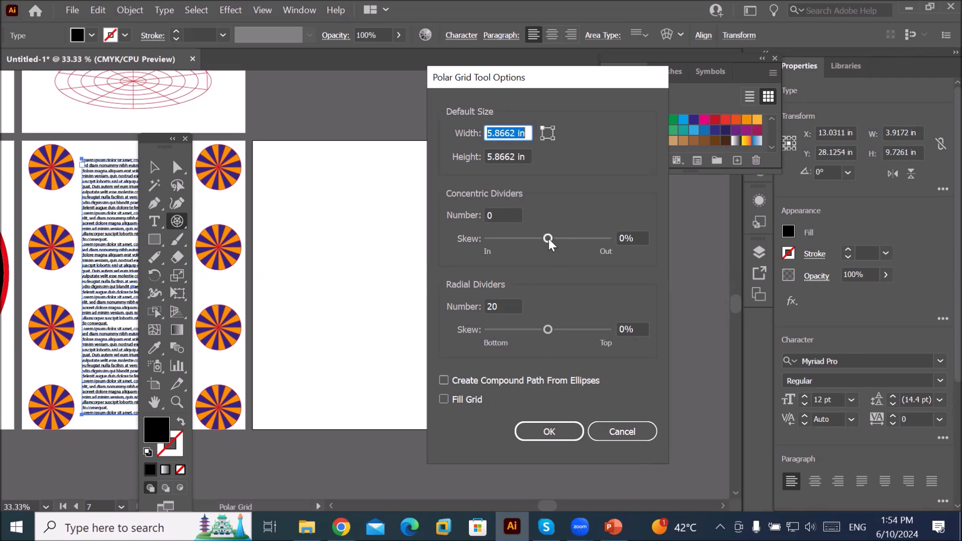
mouse_move(550, 243)
left_mouse_down()
mouse_move(517, 243)
mouse_move(579, 241)
mouse_move(537, 246)
left_mouse_up()
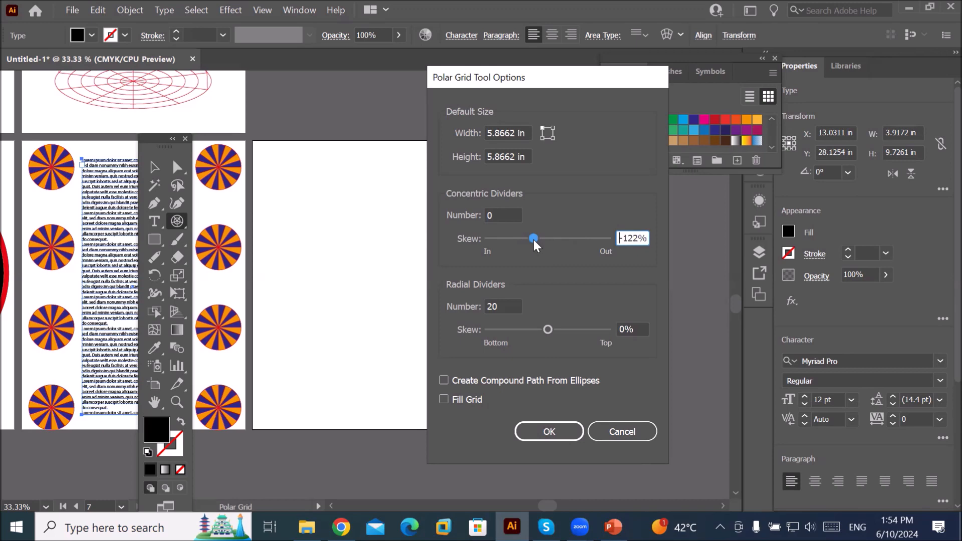
left_click_drag(535, 241, 552, 241)
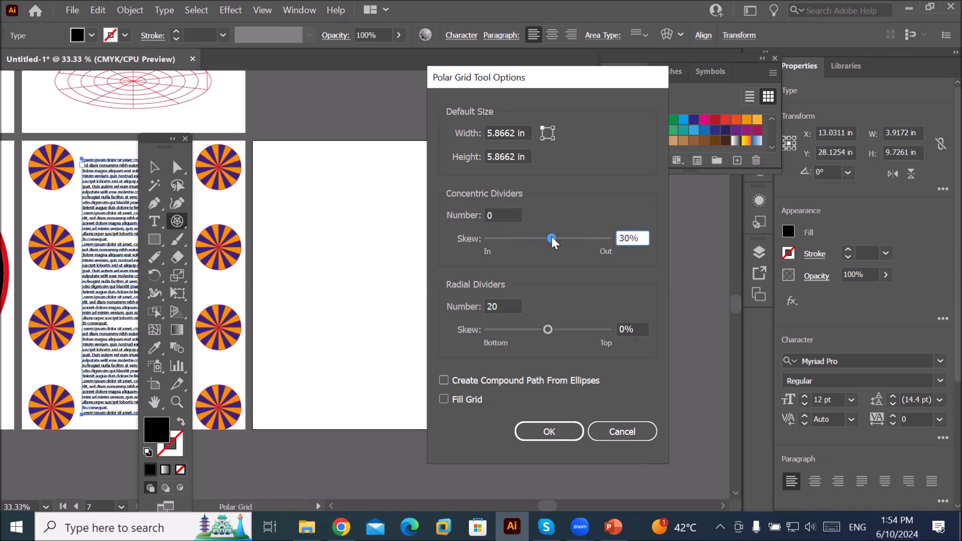
left_click_drag(552, 242, 555, 242)
left_click(631, 238)
key("Down")
left_click(506, 305)
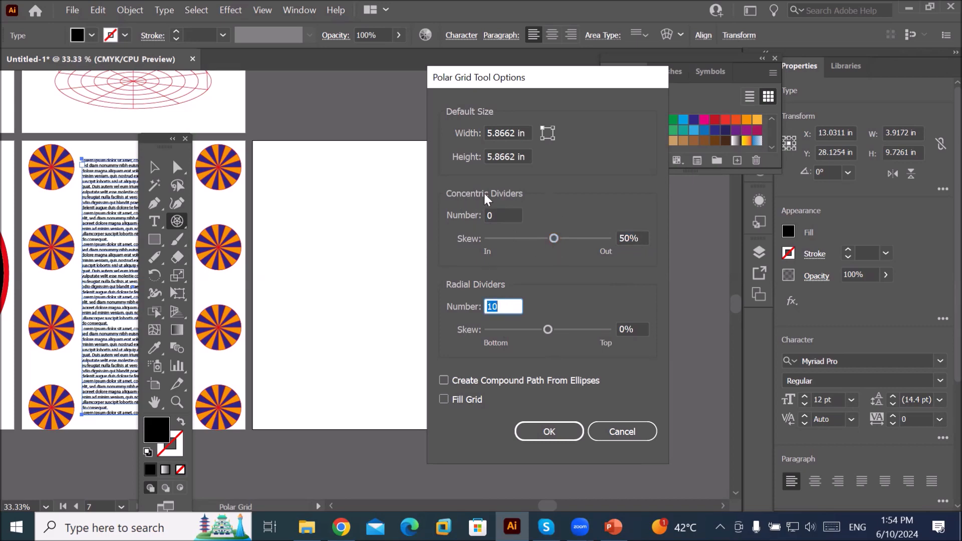
left_click(553, 431)
Draw a polar grid about 6.8 in across on the new artboard
left_click_drag(294, 201, 464, 380)
key("ctrl+equal")
scroll(404, 299, "up", 3)
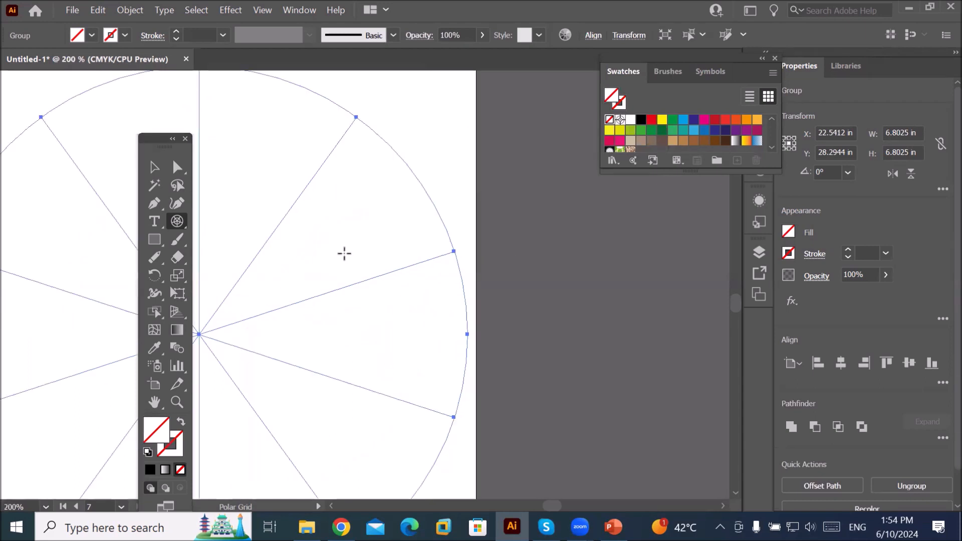
scroll(285, 275, "down", 3)
scroll(271, 295, "down", 2)
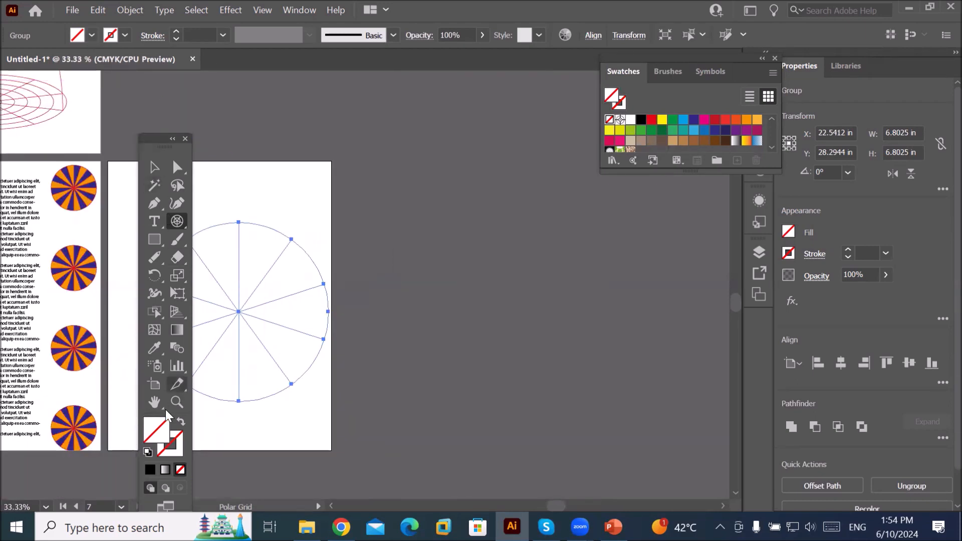
Apply the default white fill and black stroke, and delete the polar grid from the new artboard
left_click(148, 452)
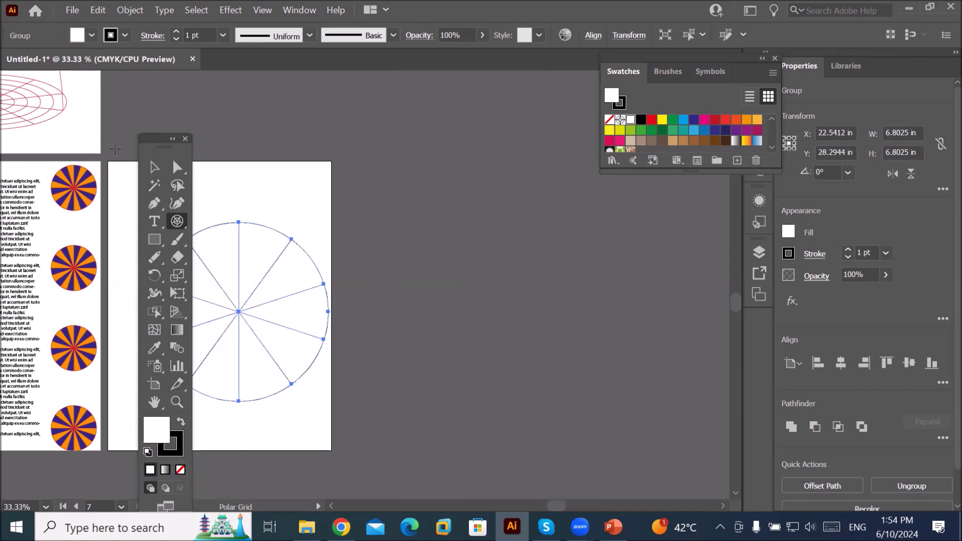
left_click_drag(150, 145, 78, 132)
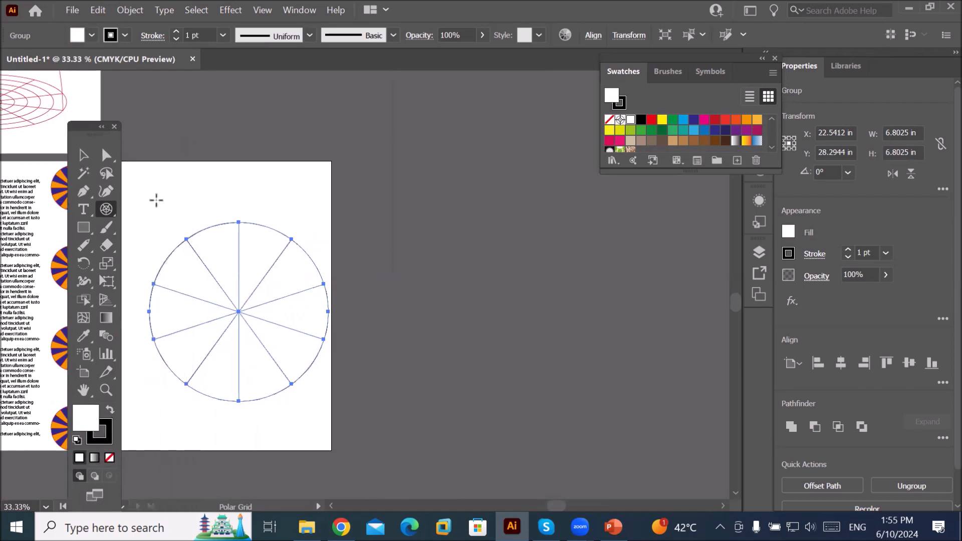
scroll(178, 248, "up", 2)
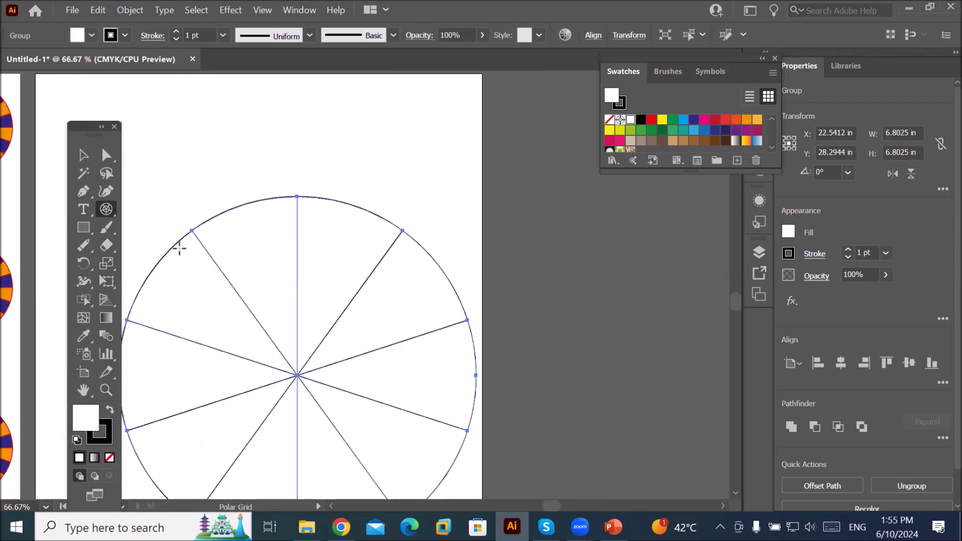
key("Delete")
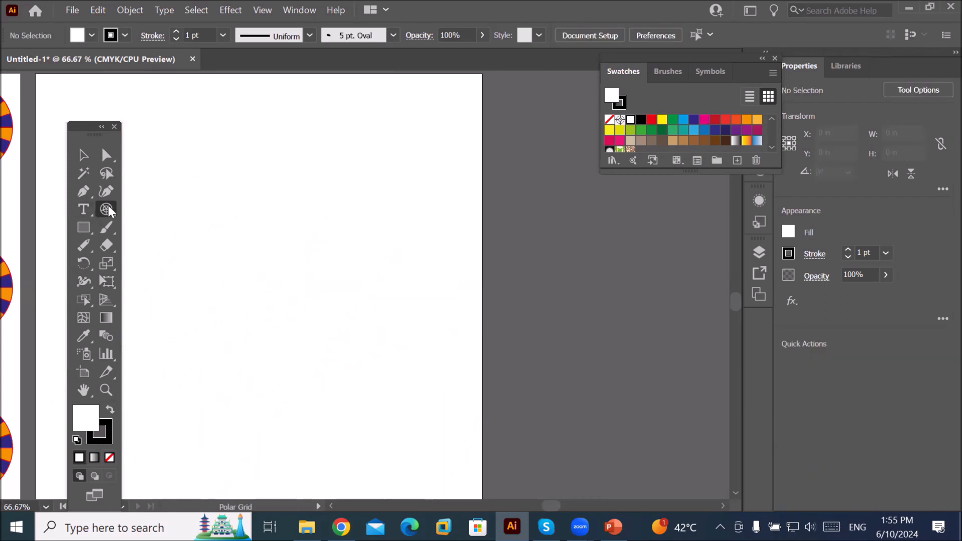
Set the Polar Grid tool's concentric dividers to 20 and draw a polar grid about 5.14 in across on the empty artboard
double_click(106, 209)
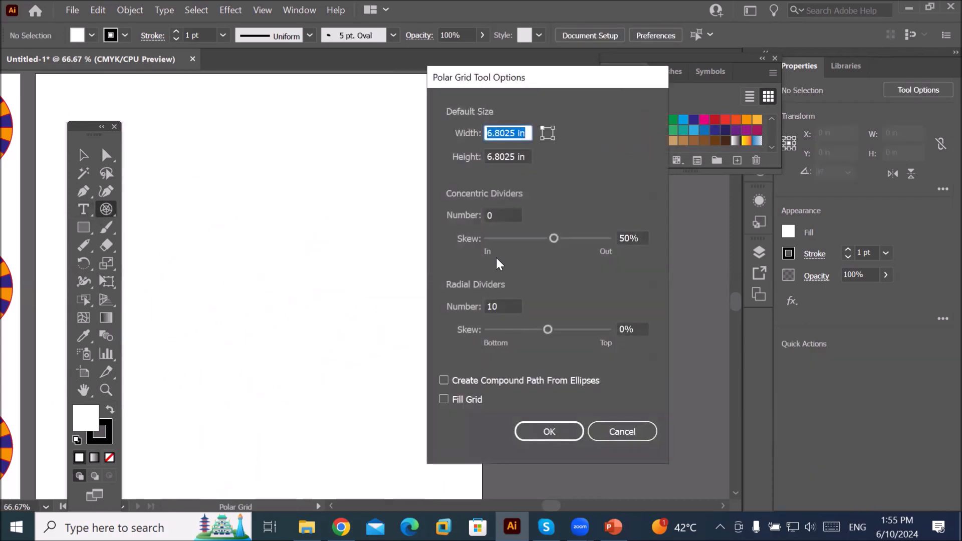
left_click(509, 215)
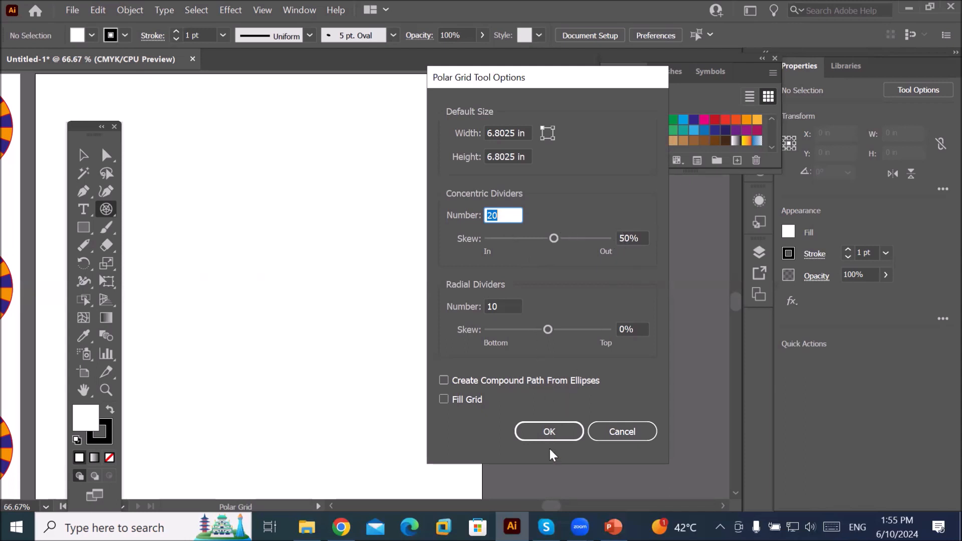
left_click(550, 432)
left_click_drag(169, 167, 408, 436)
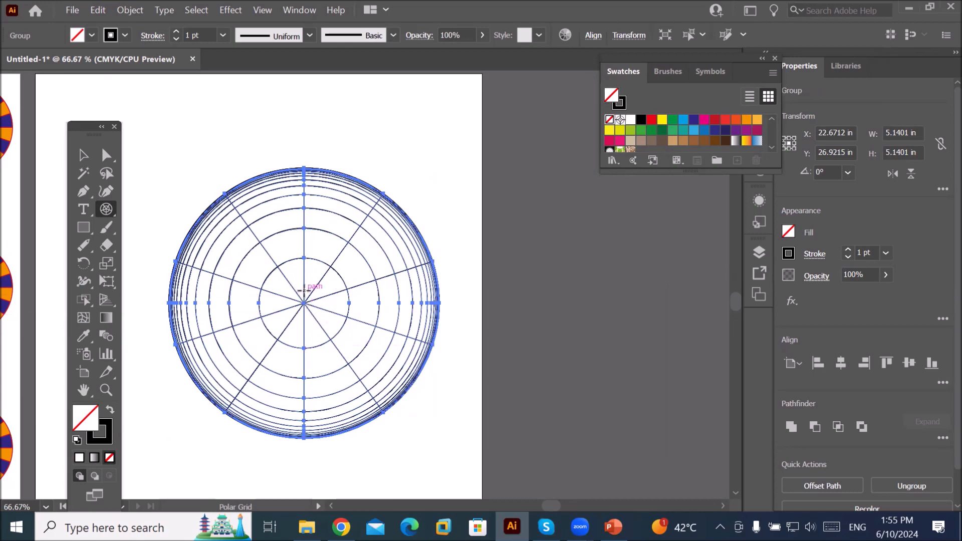
Examine how the spacing of the grid's concentric rings changes from the centre to the outer edge
scroll(304, 289, "up", 1)
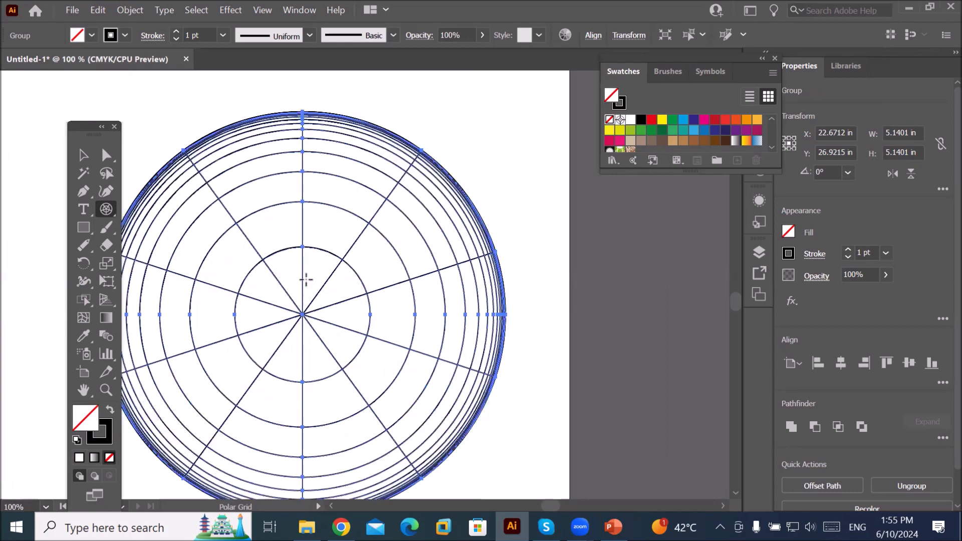
scroll(329, 150, "up", 1)
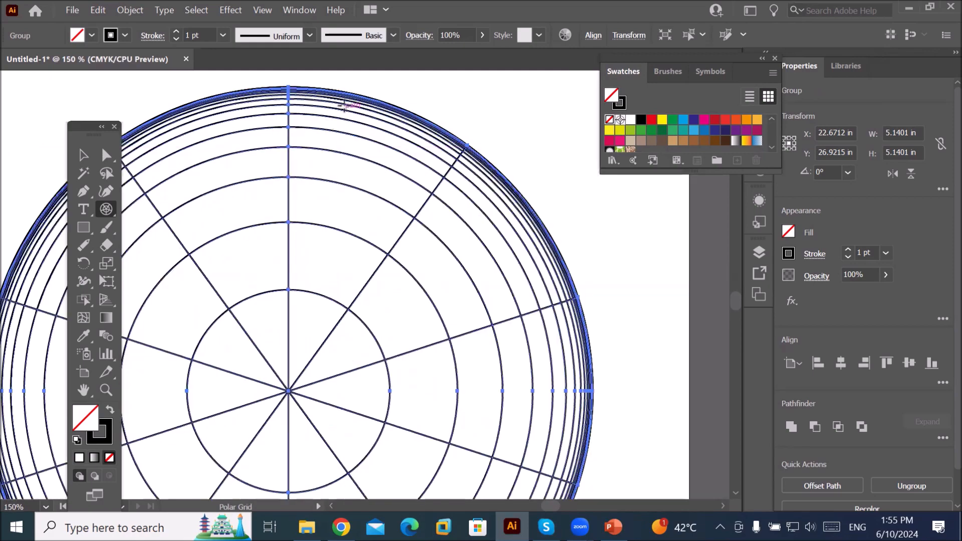
scroll(344, 106, "up", 6)
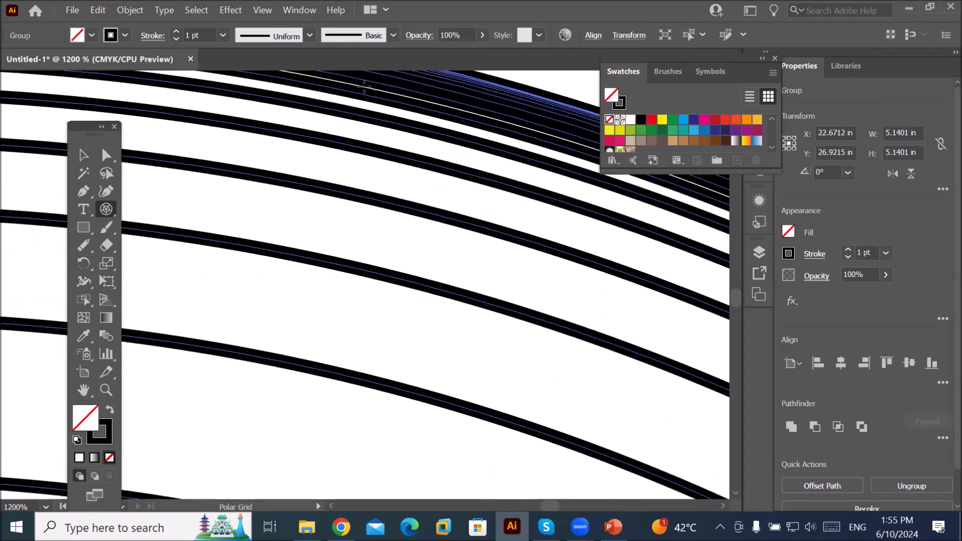
scroll(364, 86, "down", 8)
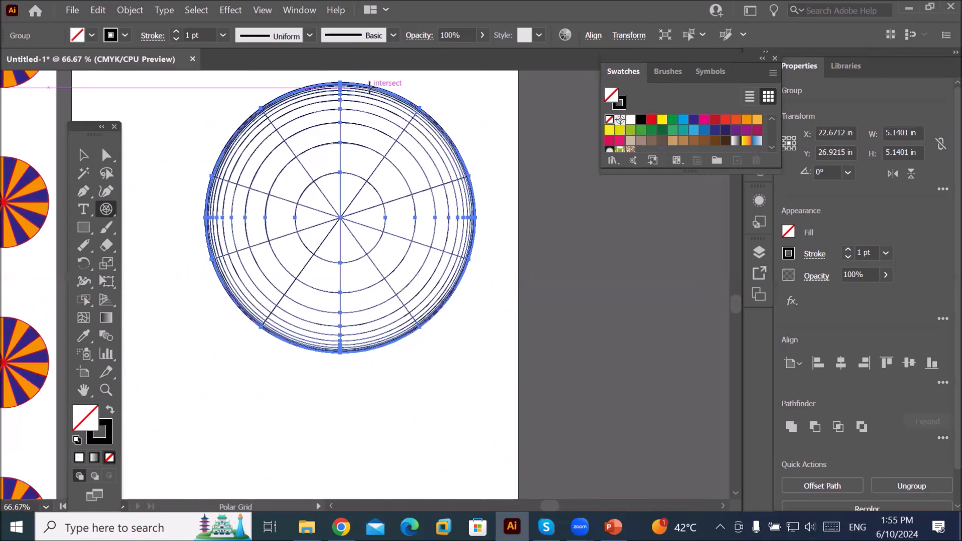
scroll(370, 87, "down", 2)
scroll(333, 74, "up", 2)
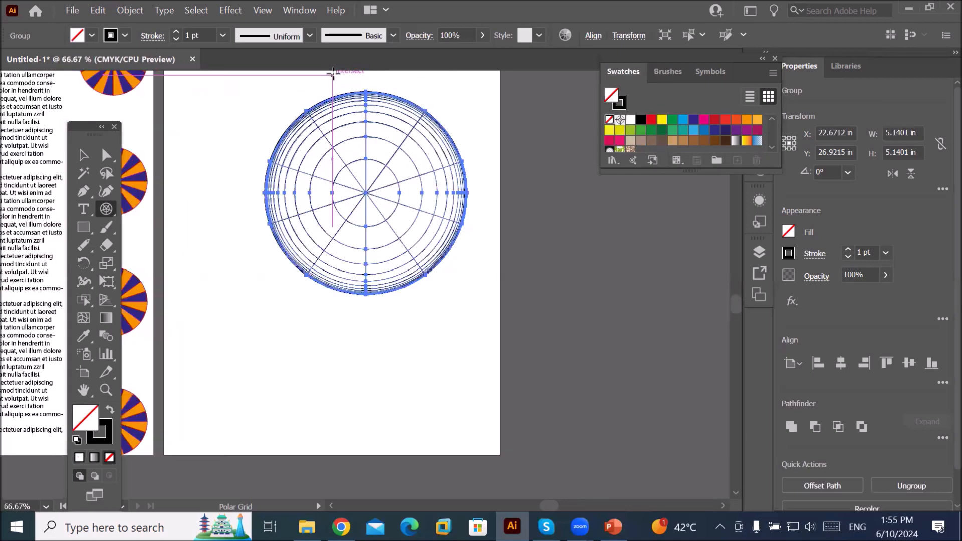
scroll(333, 74, "up", 1)
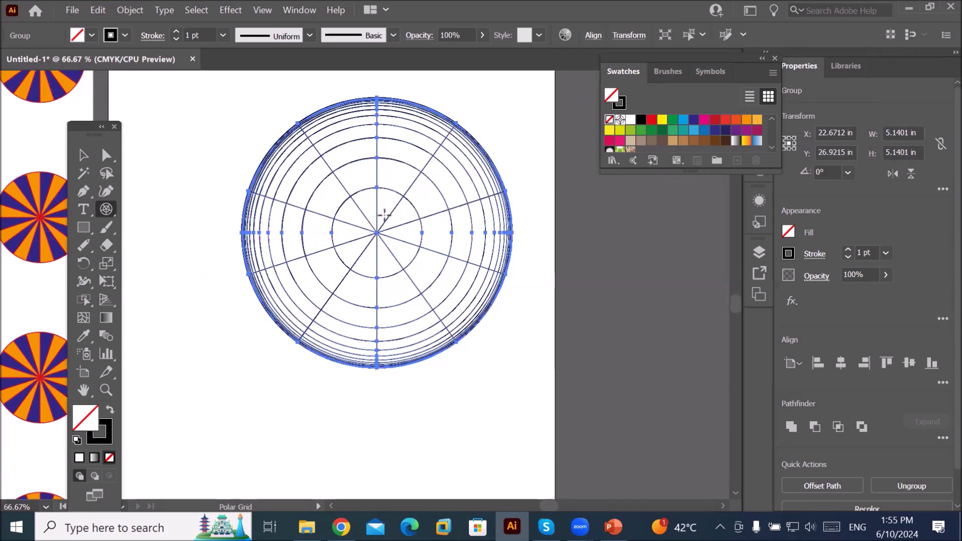
Make the polar grid a Live Paint group with the Live Paint Bucket, filling the innermost sector just clockwise of twelve o'clock with yellow
left_click(84, 303)
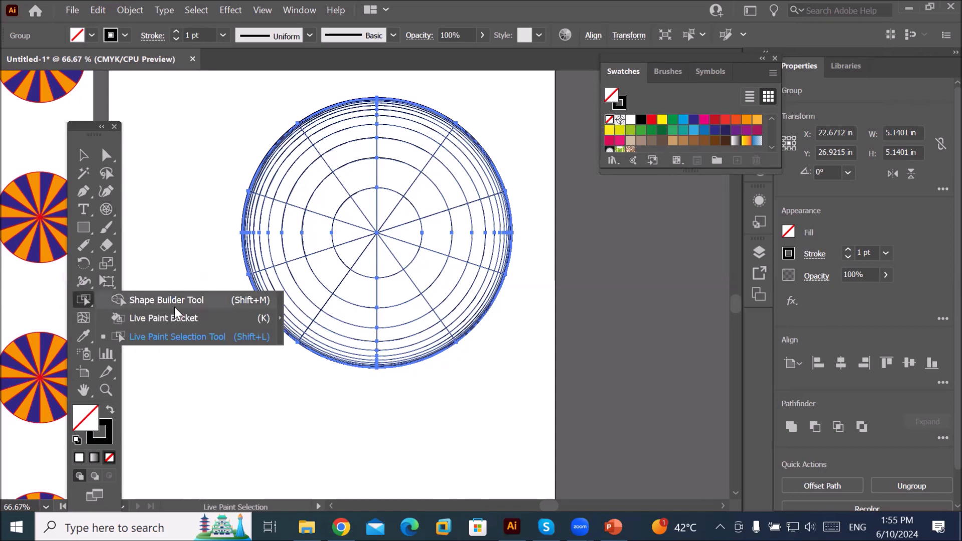
left_click(165, 318)
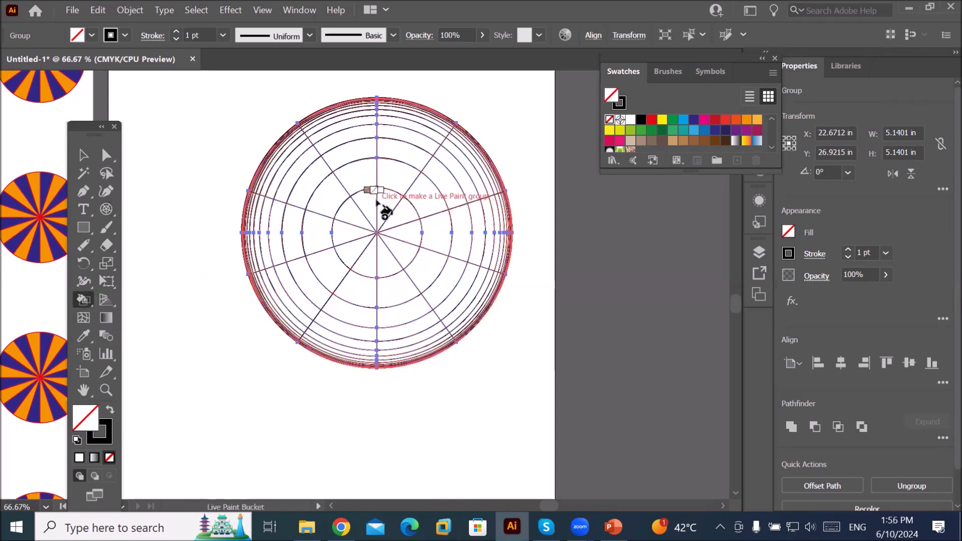
key("Right")
key("Right")
key("Right")
key("Right")
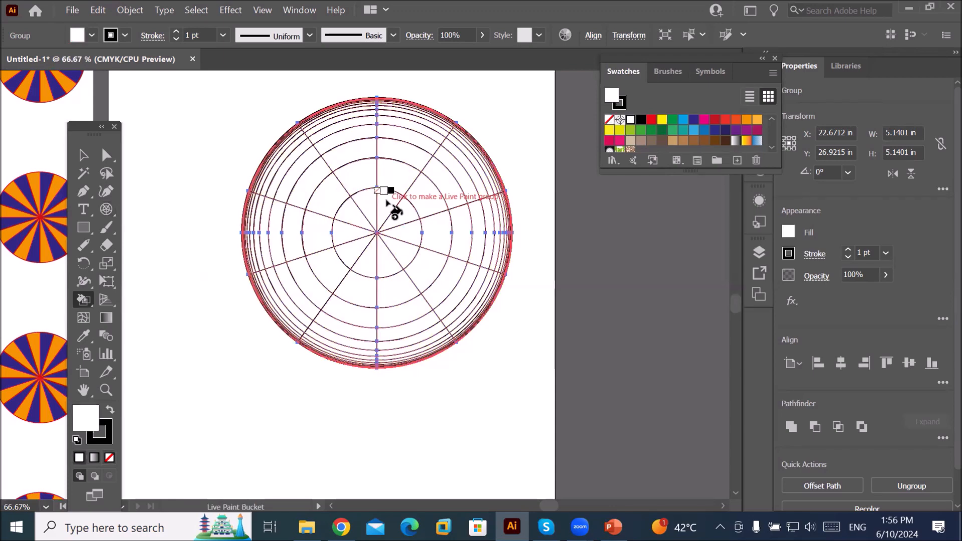
key("Right")
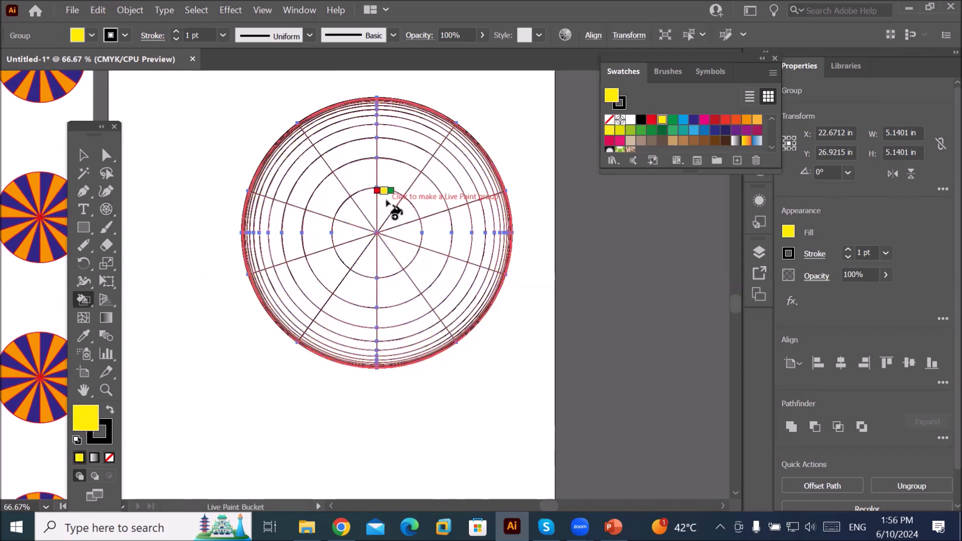
left_click(391, 204)
Continue clockwise around the innermost circle, filling its sectors alternately green and yellow with the Live Paint Bucket
key("Right")
left_click(408, 215)
key("Left")
left_click(412, 235)
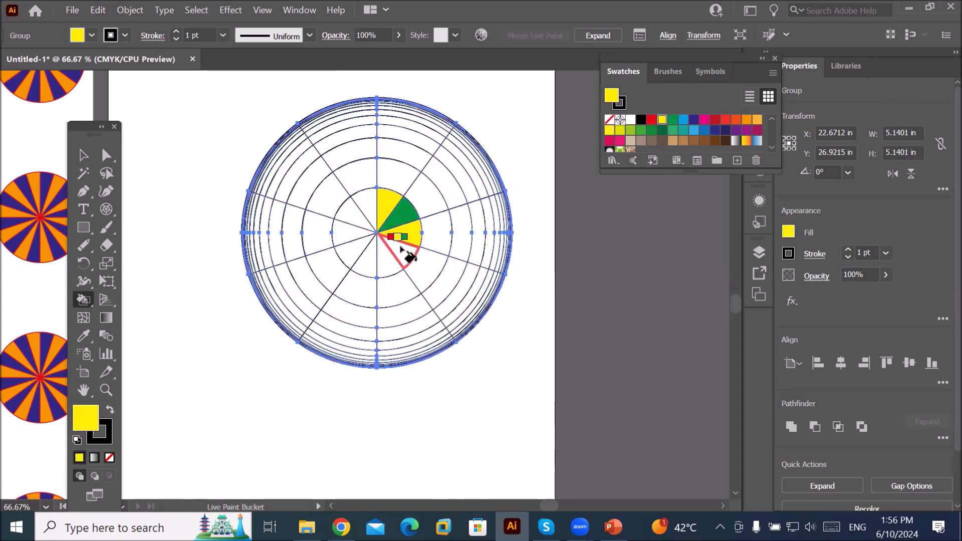
key("Right")
left_click(404, 251)
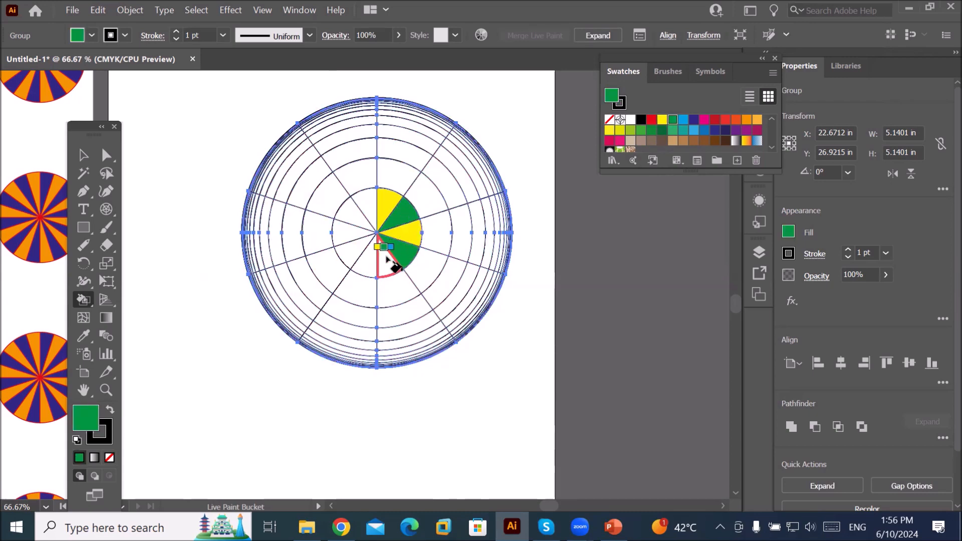
key("Left")
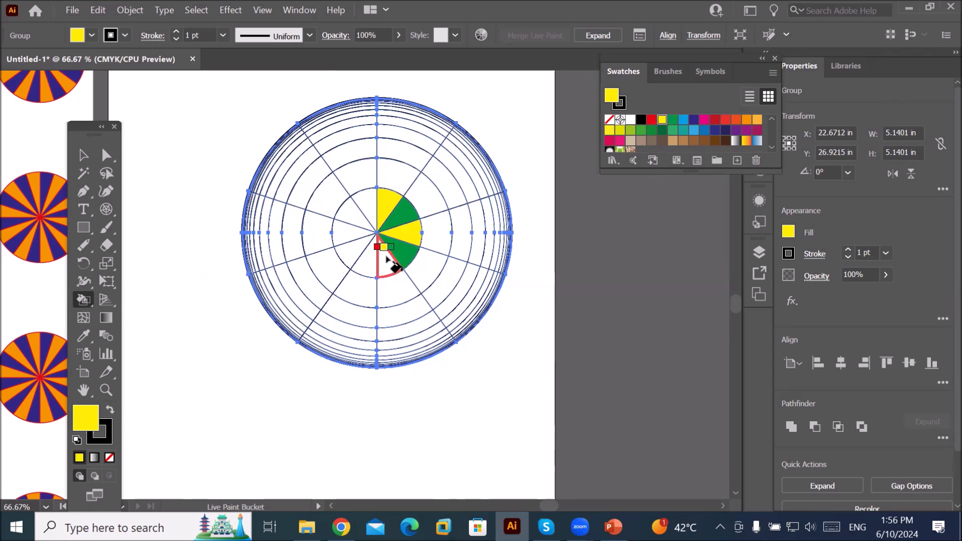
left_click(387, 258)
key("Right")
left_click(367, 263)
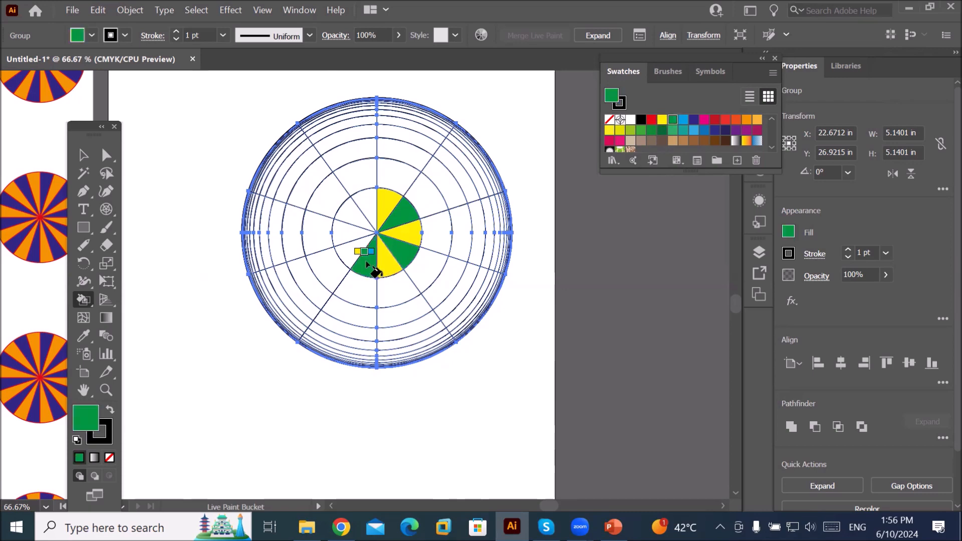
key("Left")
left_click(352, 255)
key("Right")
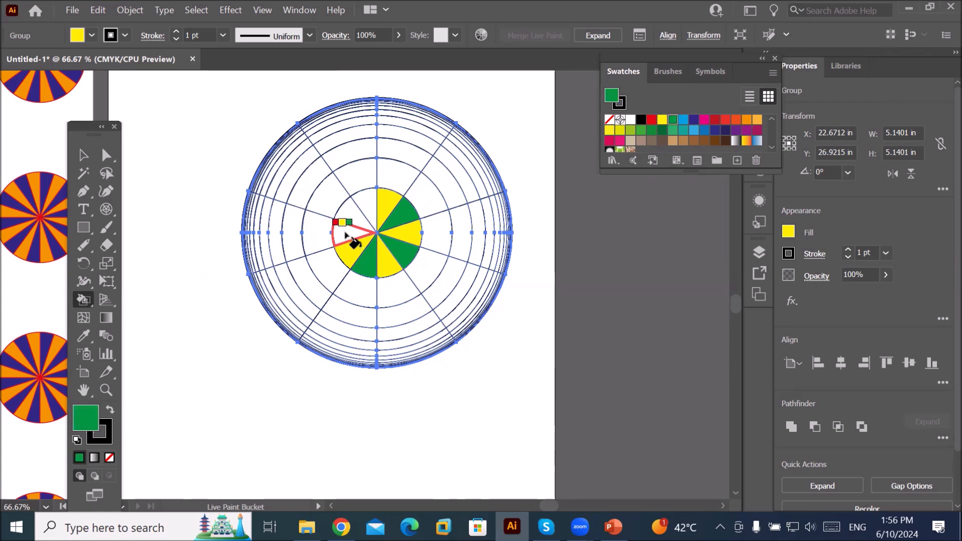
Paint the remaining white wedges of the grid's innermost ring alternately green and yellow with Live Paint
left_click(346, 234)
key("Left")
left_click(347, 214)
key("Right")
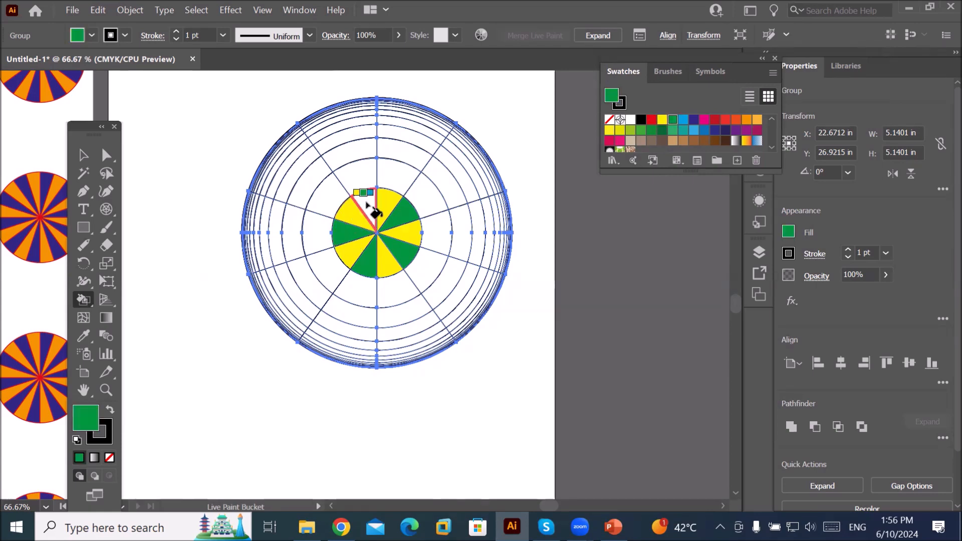
left_click(367, 206)
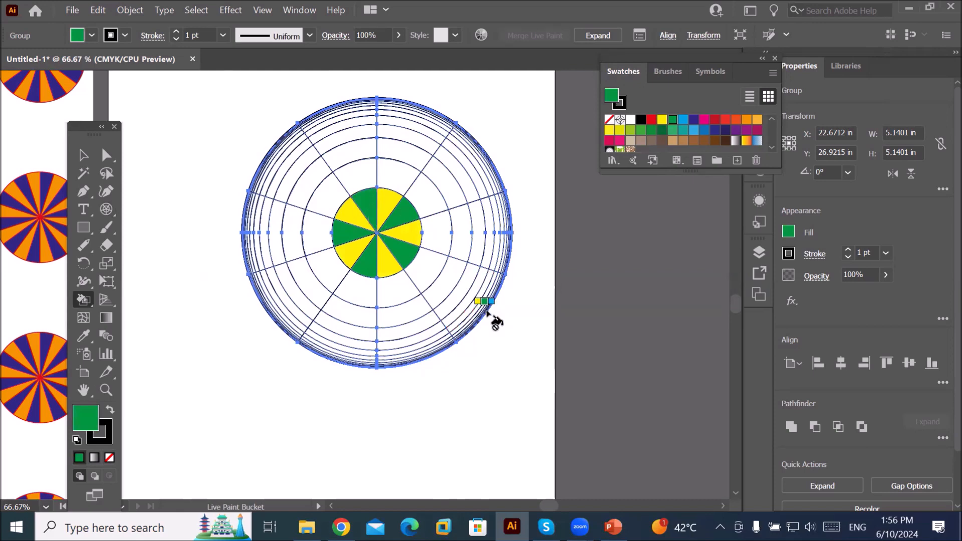
Add the text "Heading Text" beside the circular grid on the artboard
left_click(83, 208)
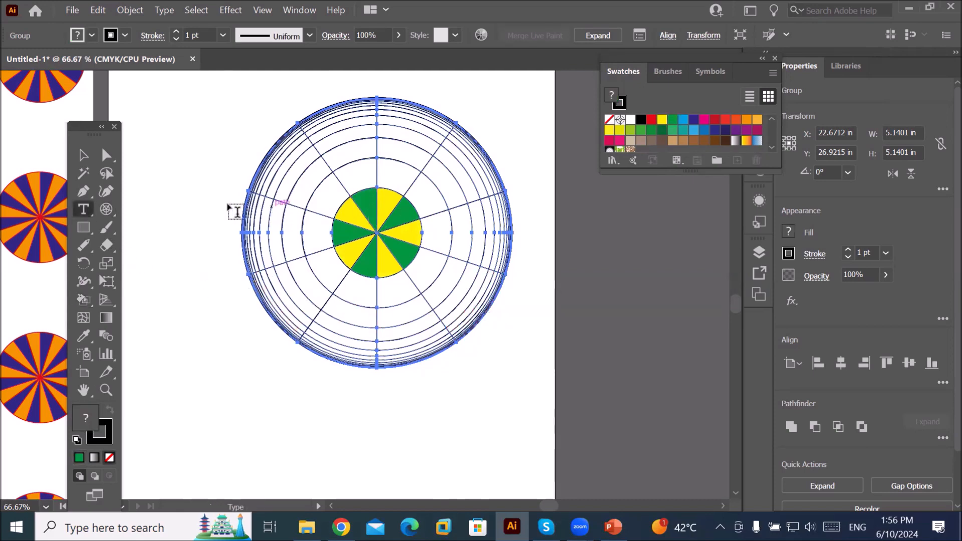
left_click(197, 197)
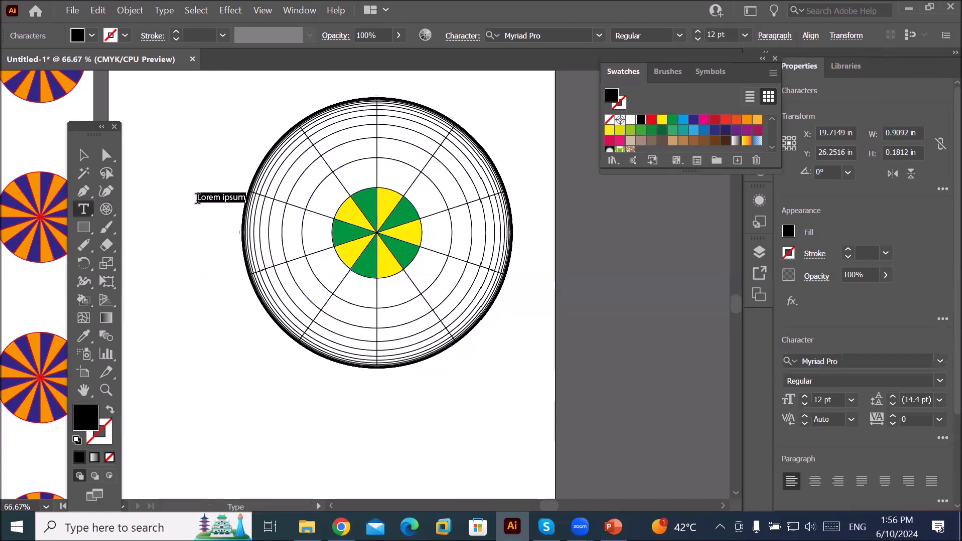
type("Head")
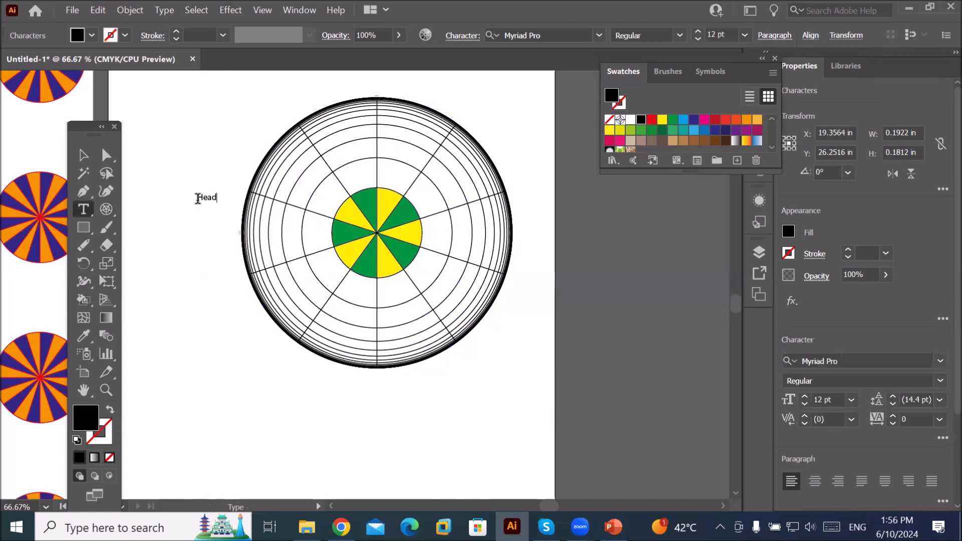
type("ing Text")
key("Escape")
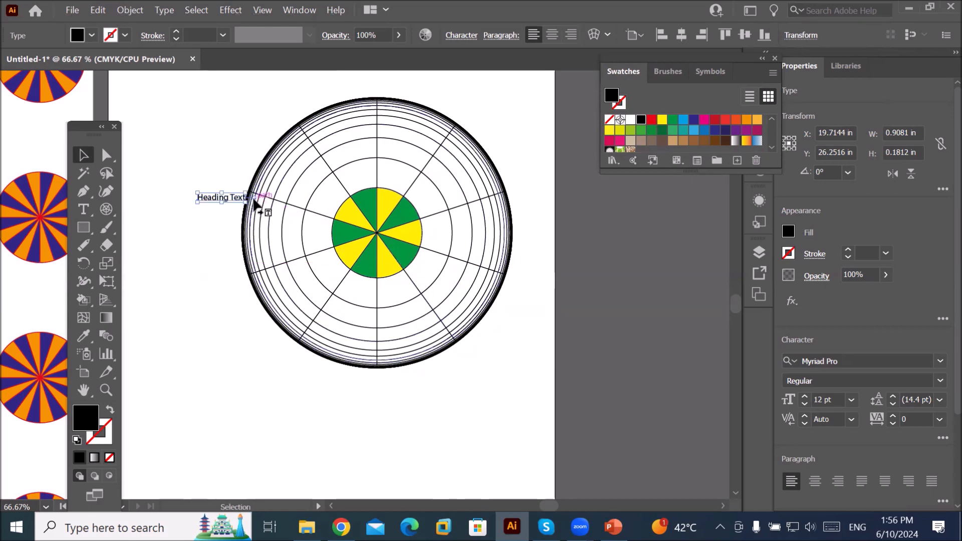
Enlarge the heading text to about 85 pt and move it just below the circular grid
left_click_drag(236, 200, 337, 234)
left_click_drag(271, 210, 469, 228)
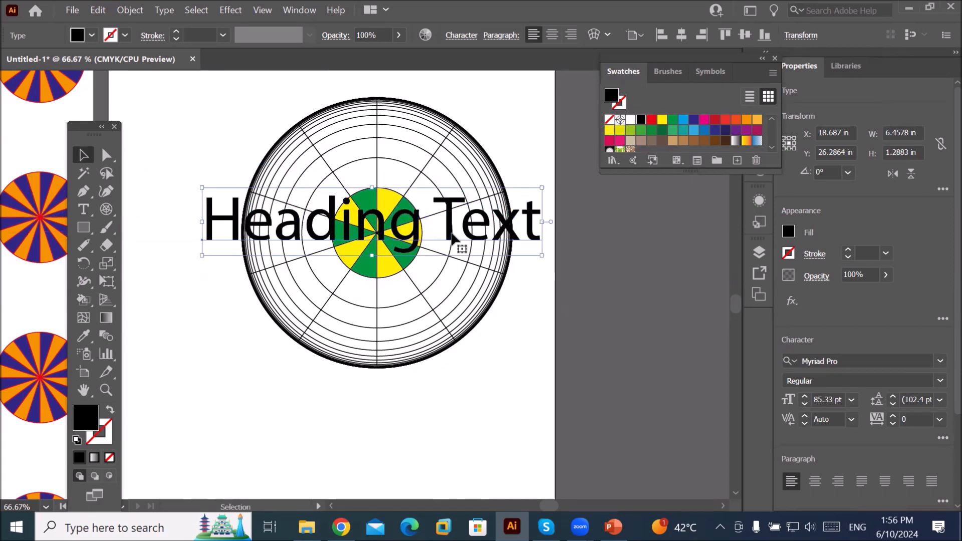
left_click(465, 404)
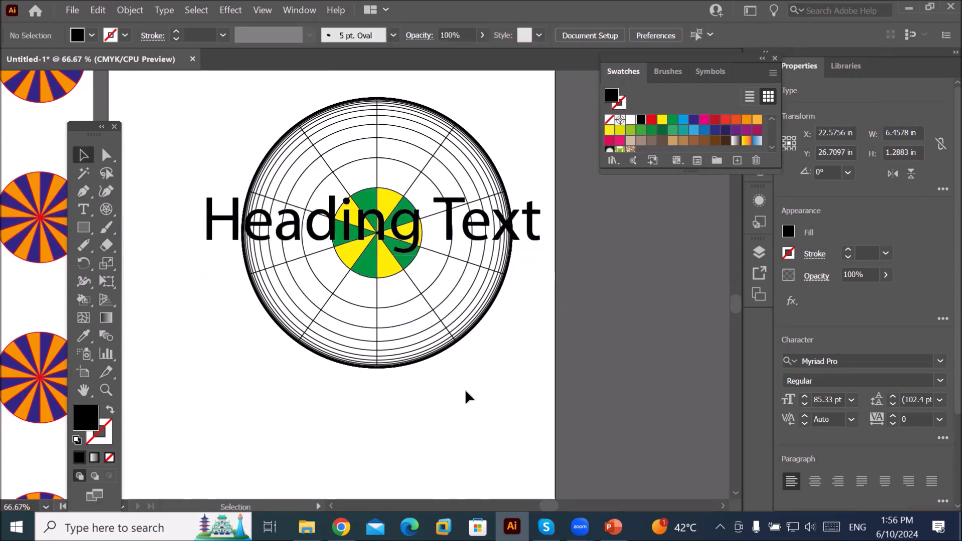
scroll(481, 367, "down", 2)
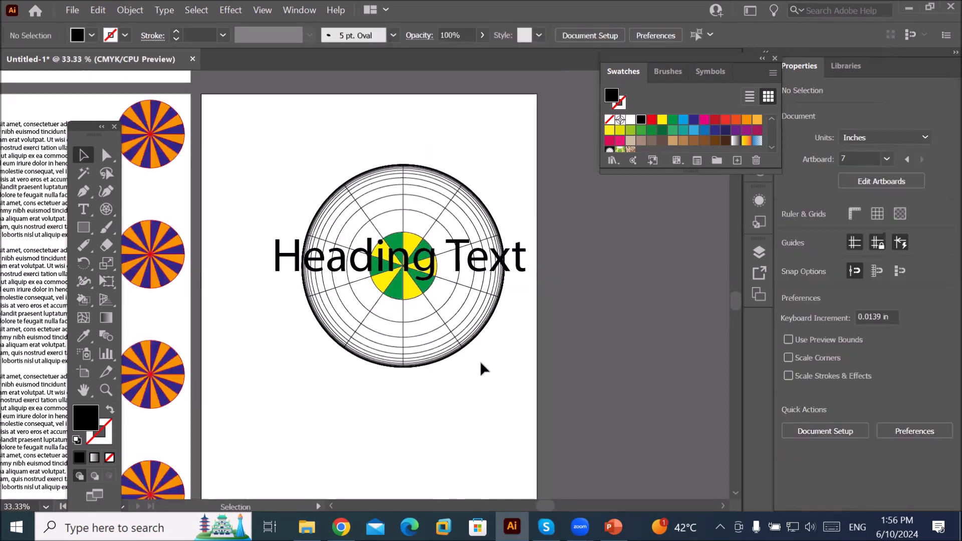
scroll(528, 366, "up", 1)
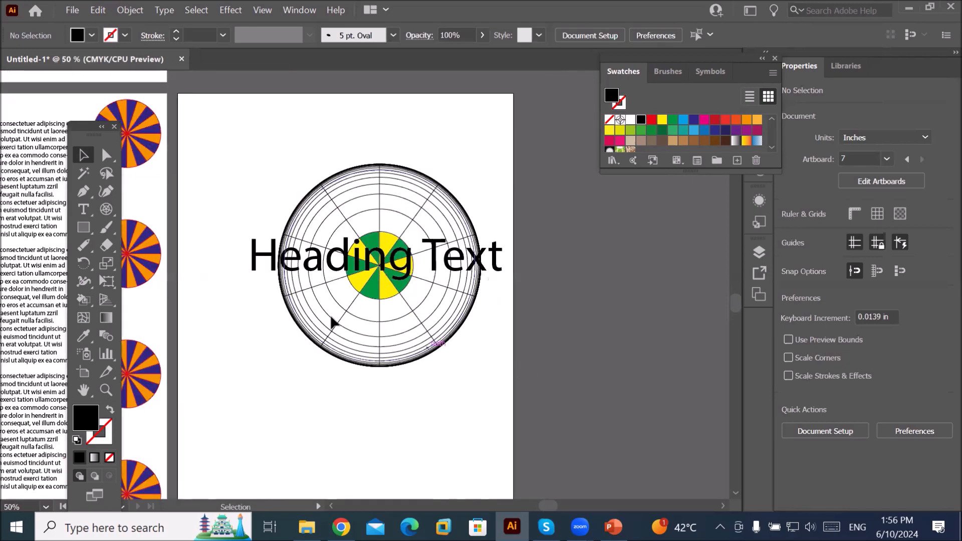
left_click_drag(364, 275, 378, 402)
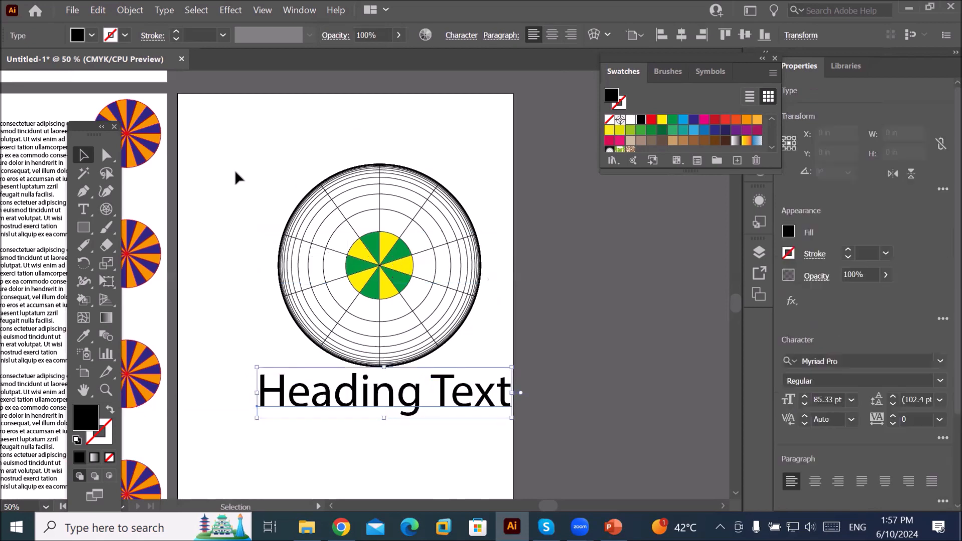
Start placing a file and browse to the Images folder inside _Graphics on Local Disk (D:)
left_click(72, 10)
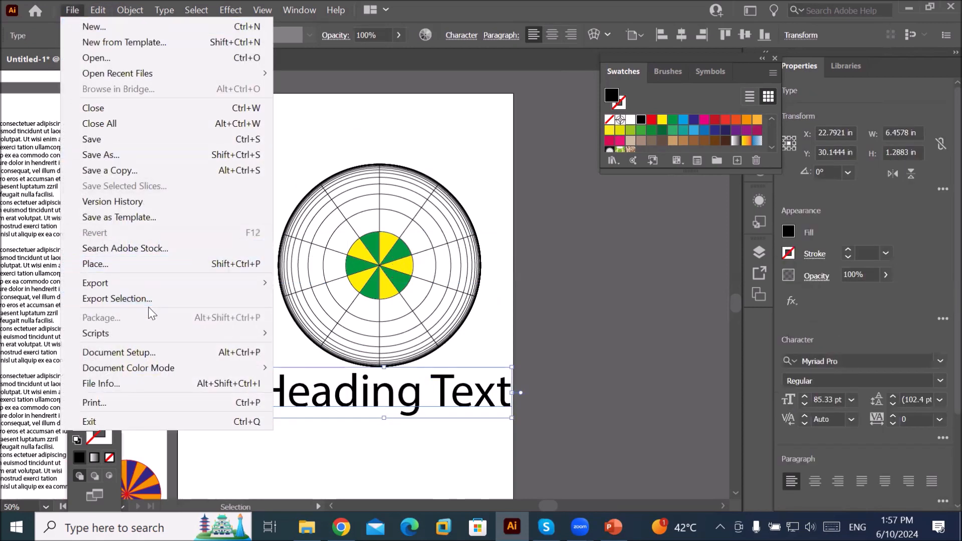
left_click(154, 268)
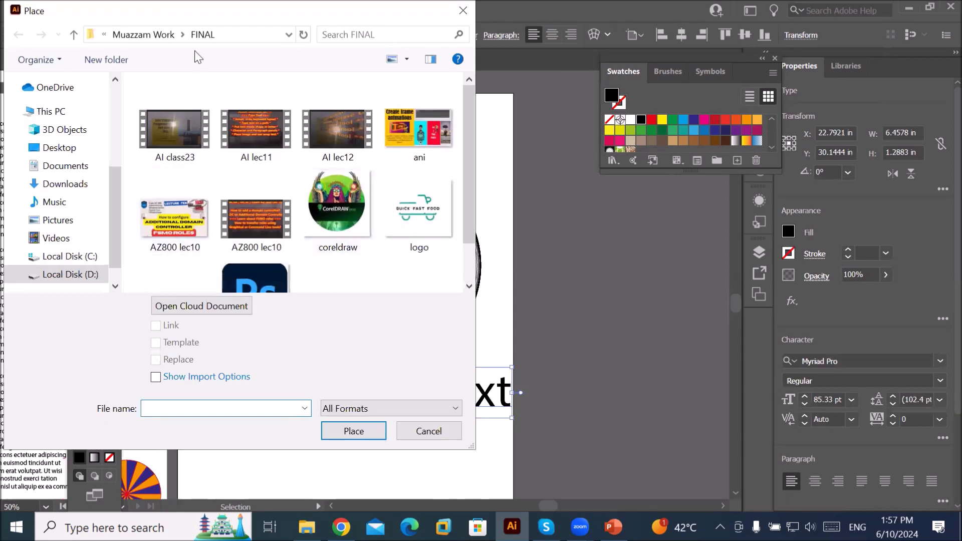
left_click(170, 35)
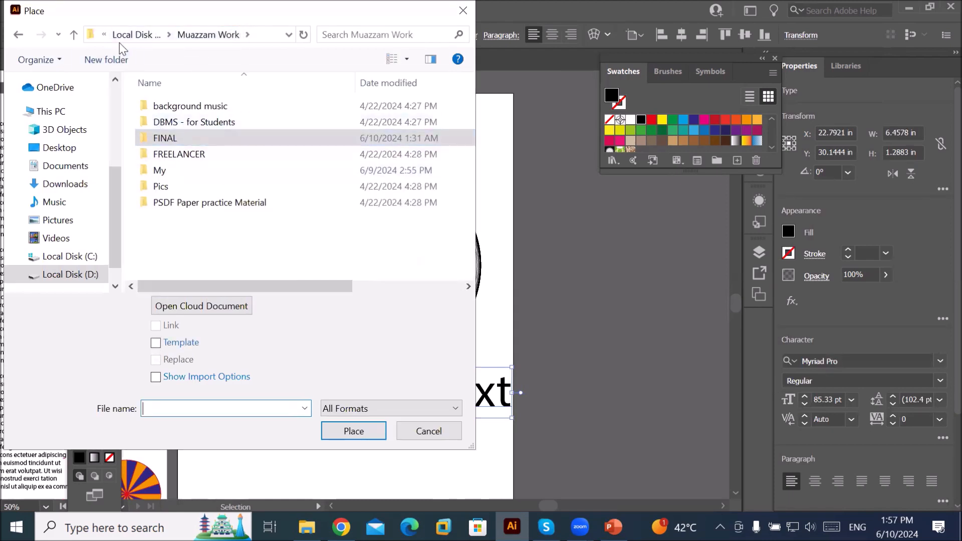
left_click(80, 272)
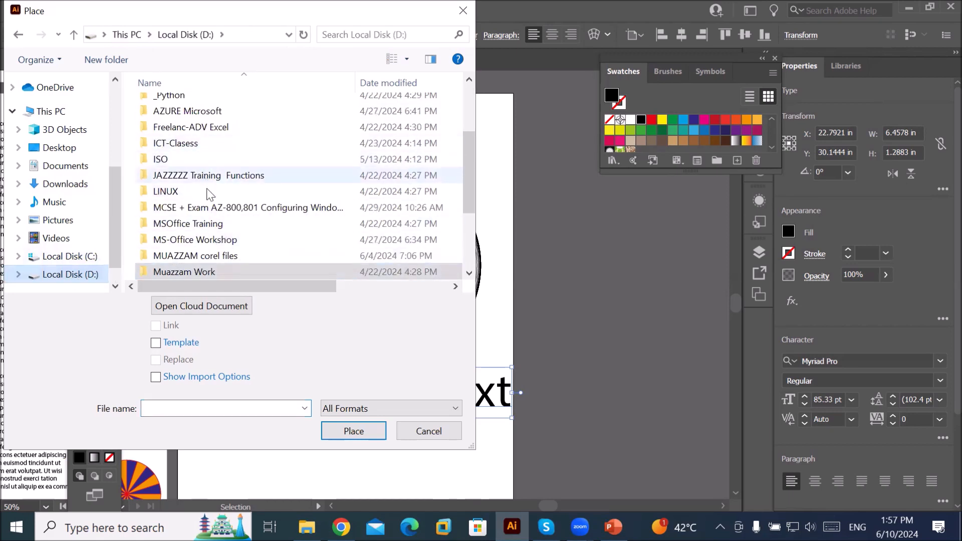
scroll(252, 256, "down", 1)
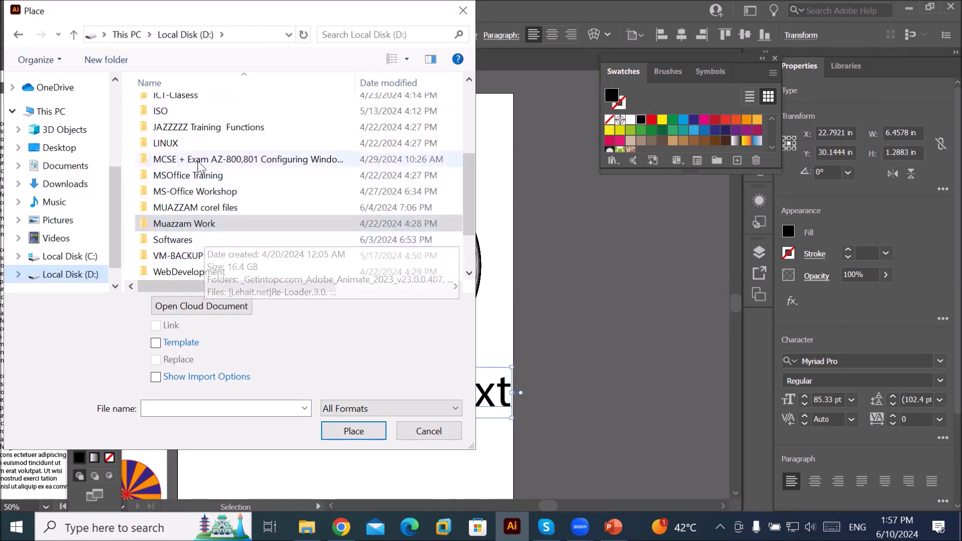
scroll(198, 166, "up", 2)
double_click(180, 101)
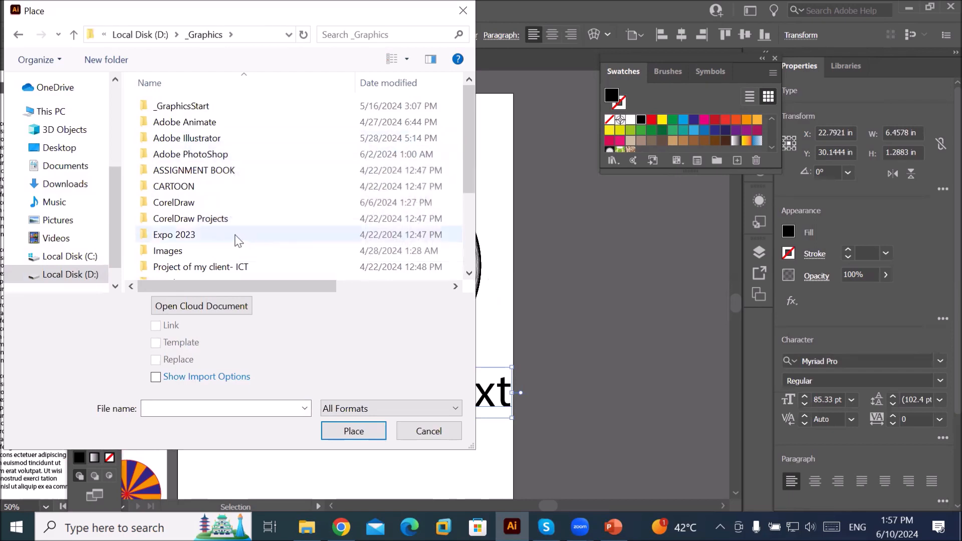
scroll(228, 218, "down", 1)
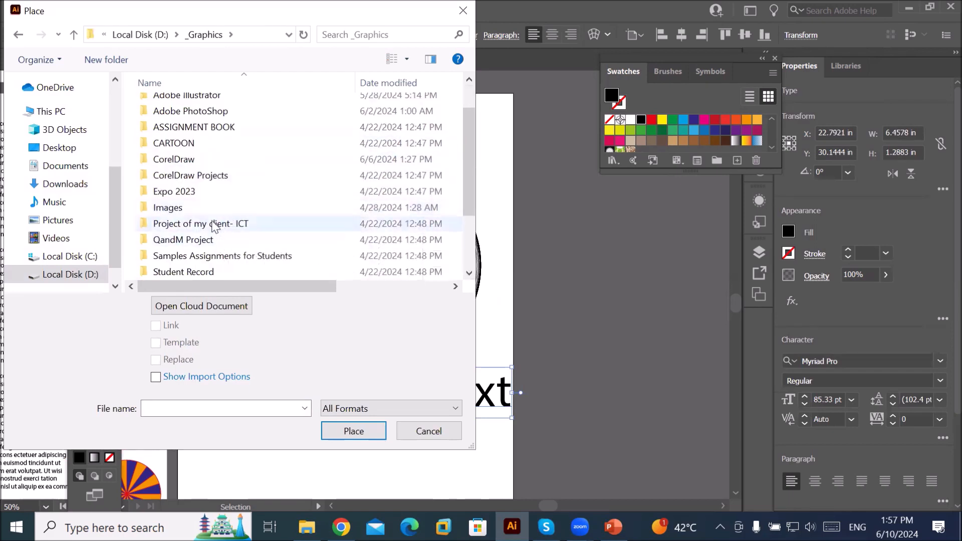
left_click(213, 207)
double_click(213, 208)
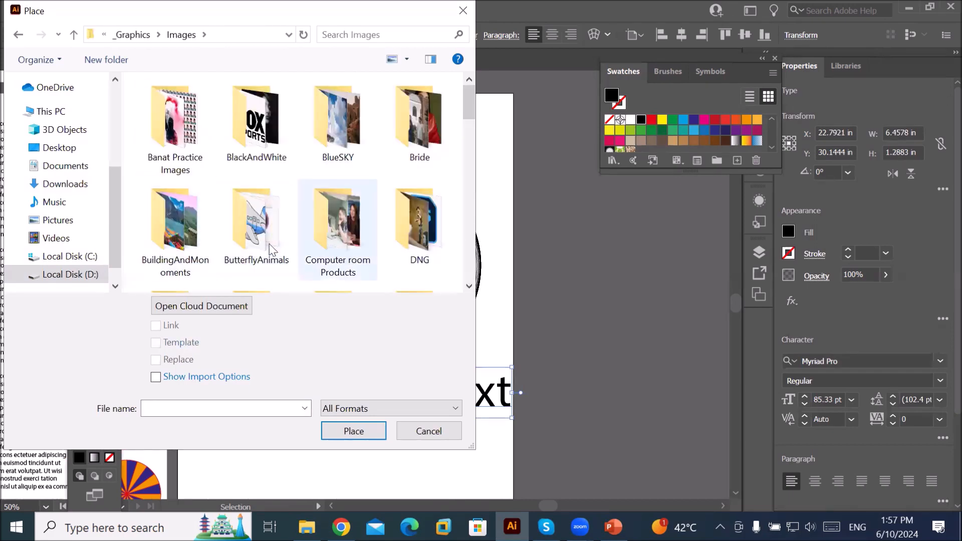
Look through the image category folders and open the Transparent PNG folder
double_click(253, 224)
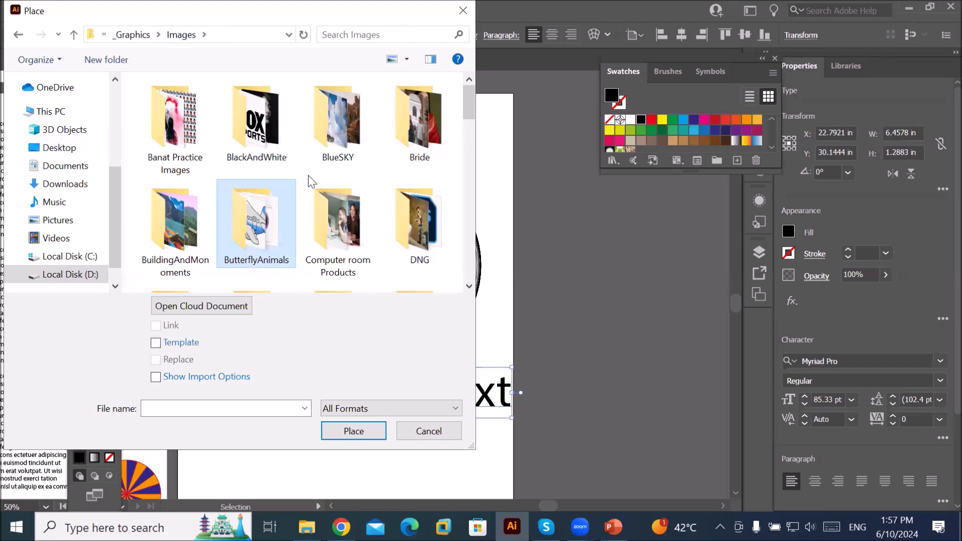
scroll(310, 180, "down", 1)
scroll(311, 180, "down", 1)
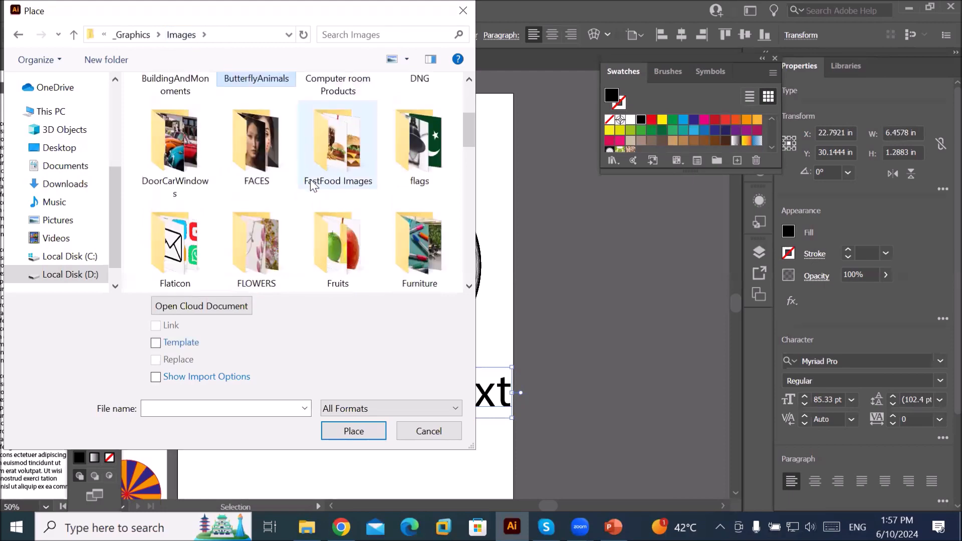
scroll(310, 182, "down", 1)
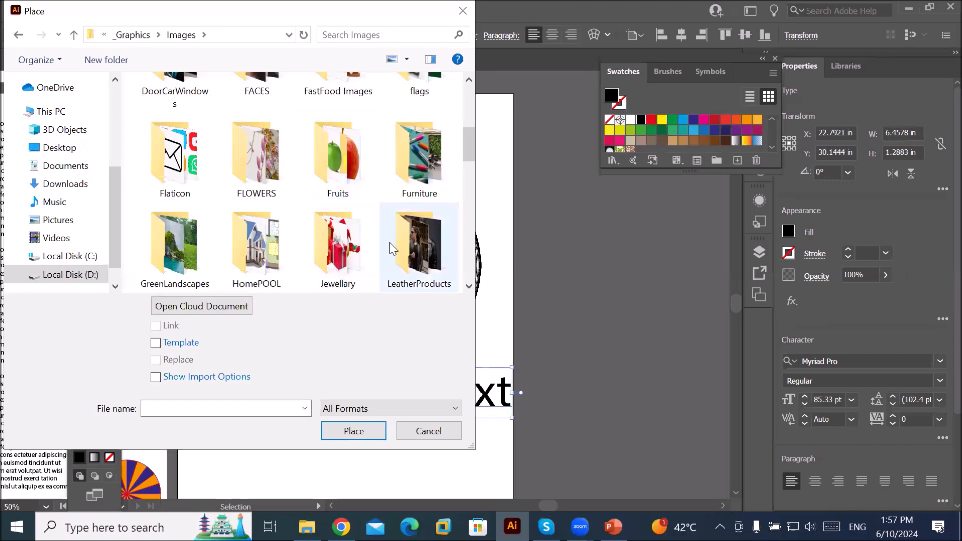
scroll(396, 234, "down", 1)
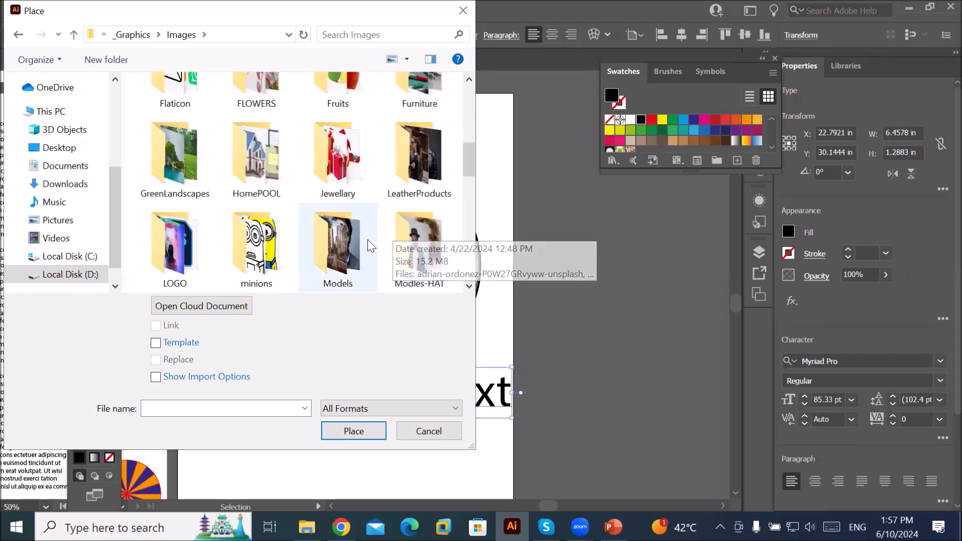
scroll(371, 246, "down", 1)
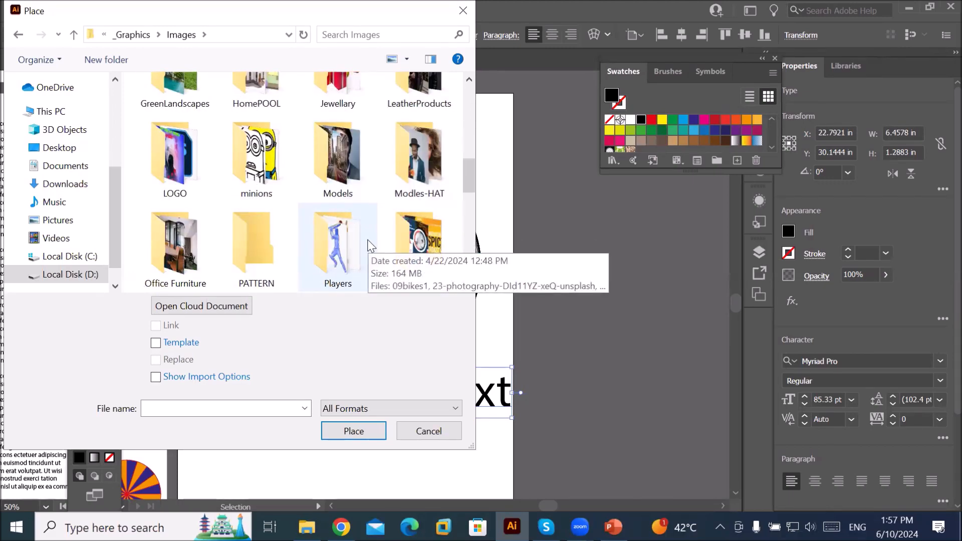
scroll(340, 253, "down", 1)
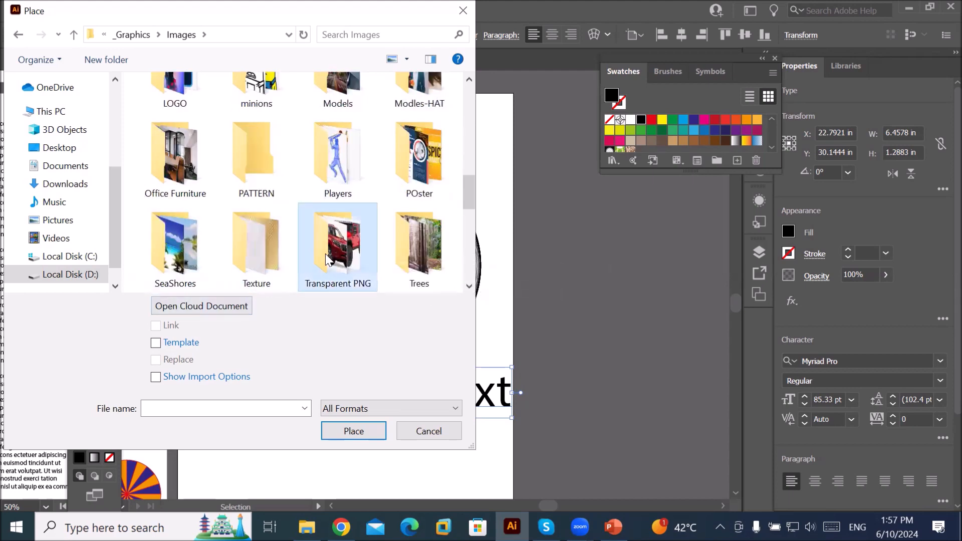
double_click(306, 265)
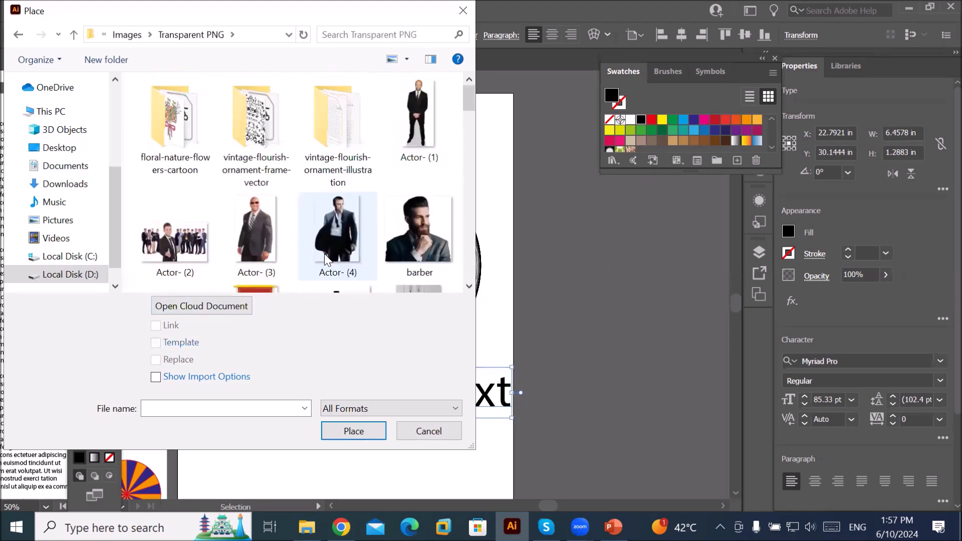
Place Actor- (3) as a linked image about 3.06 by 5.05 in and move it over the circular grid's right half
left_click(260, 227)
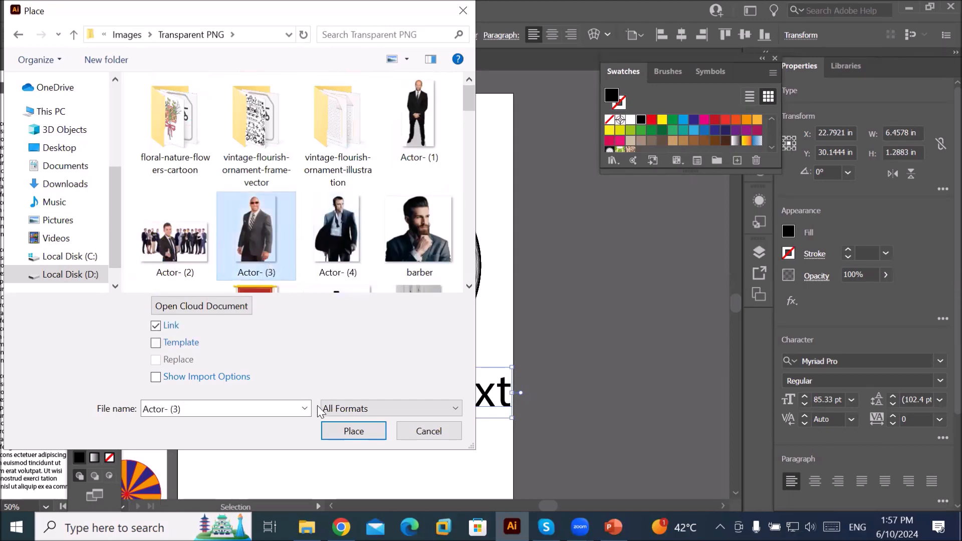
left_click(360, 430)
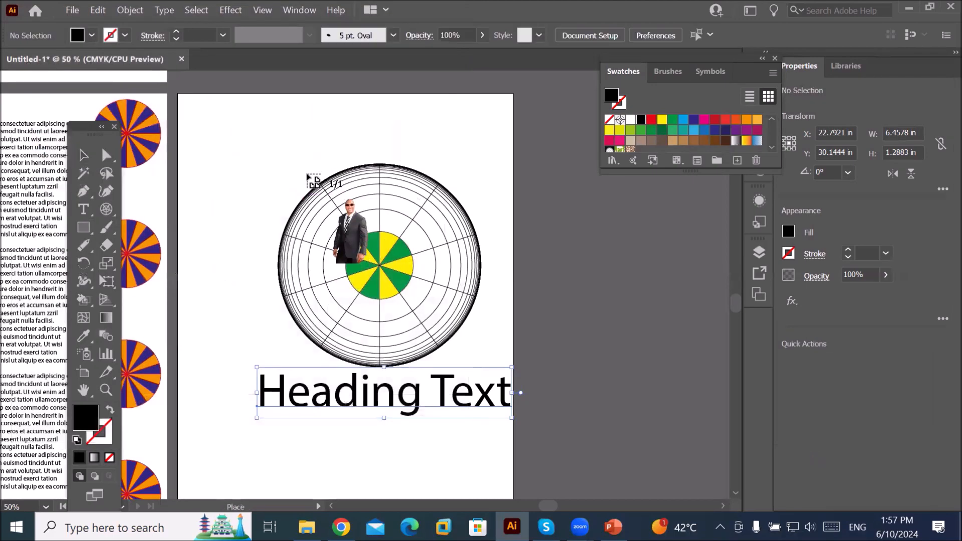
left_click_drag(422, 301, 479, 367)
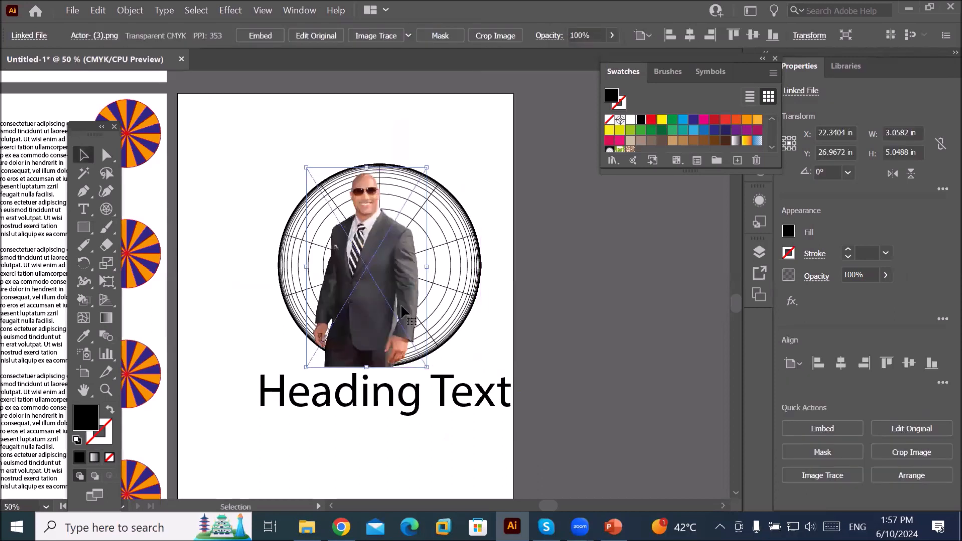
left_click_drag(395, 295, 468, 287)
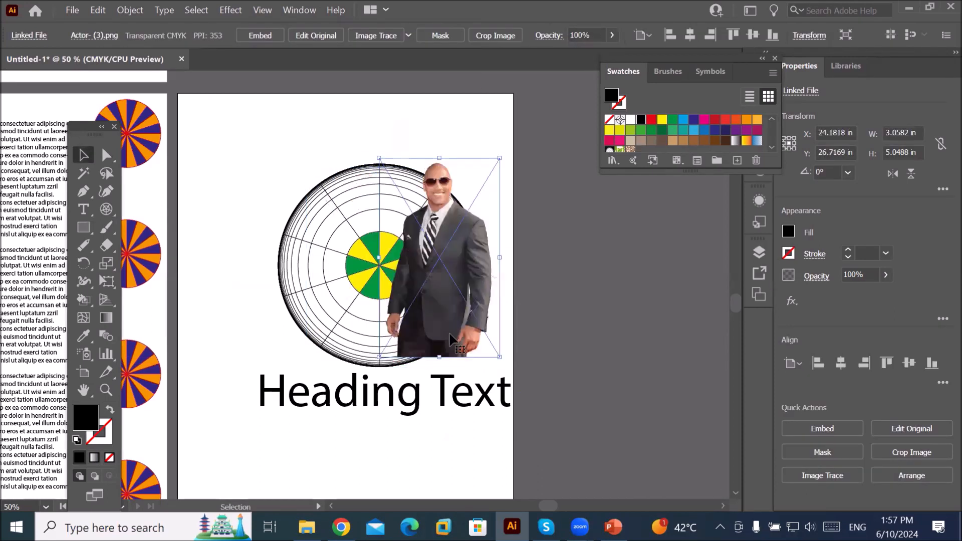
left_click(382, 453)
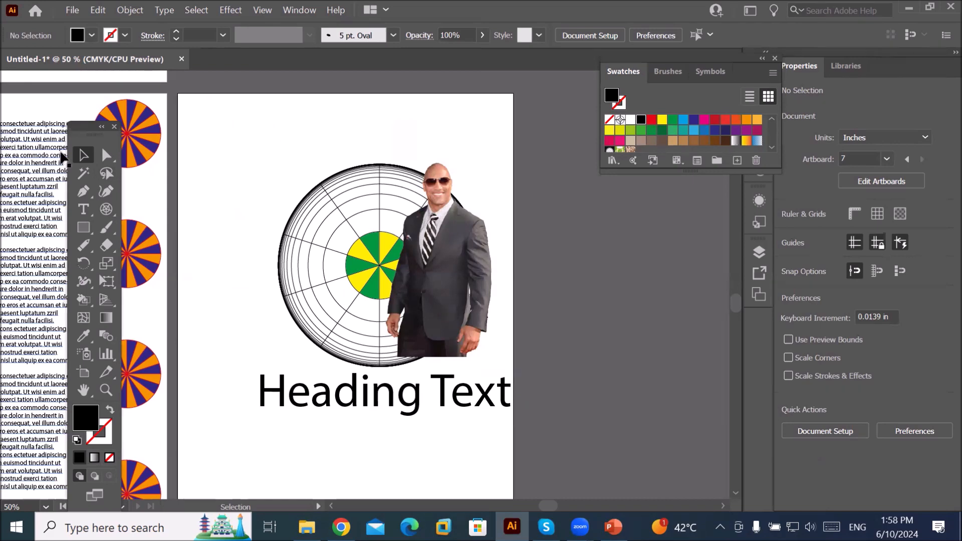
Duplicate the circular grid into the artboard's upper-left corner and shrink the copy to about 2.1 by 1.93 in
left_click(335, 226)
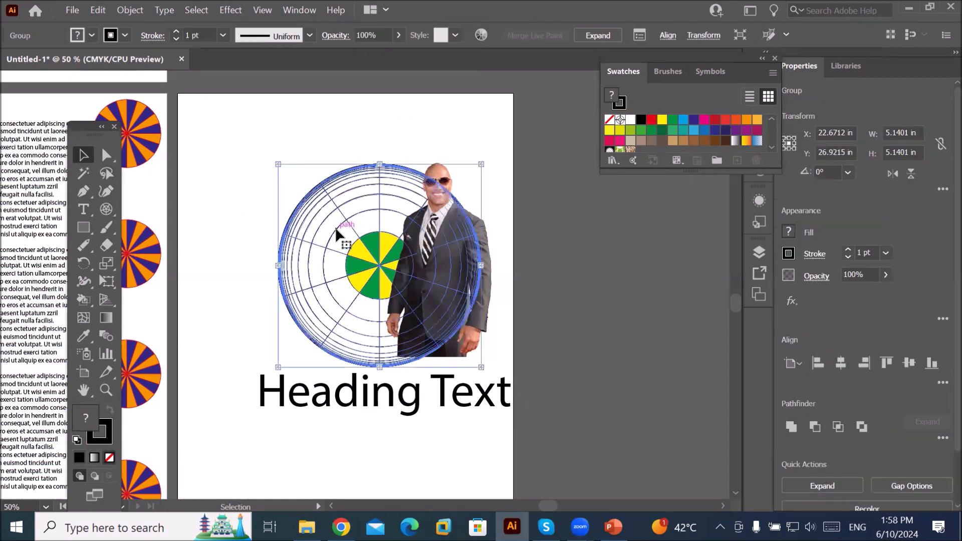
mouse_move(335, 227)
left_mouse_down()
mouse_move(228, 153)
mouse_move(242, 161)
mouse_move(241, 172)
left_mouse_up()
scroll(353, 303, "down", 2, "alt")
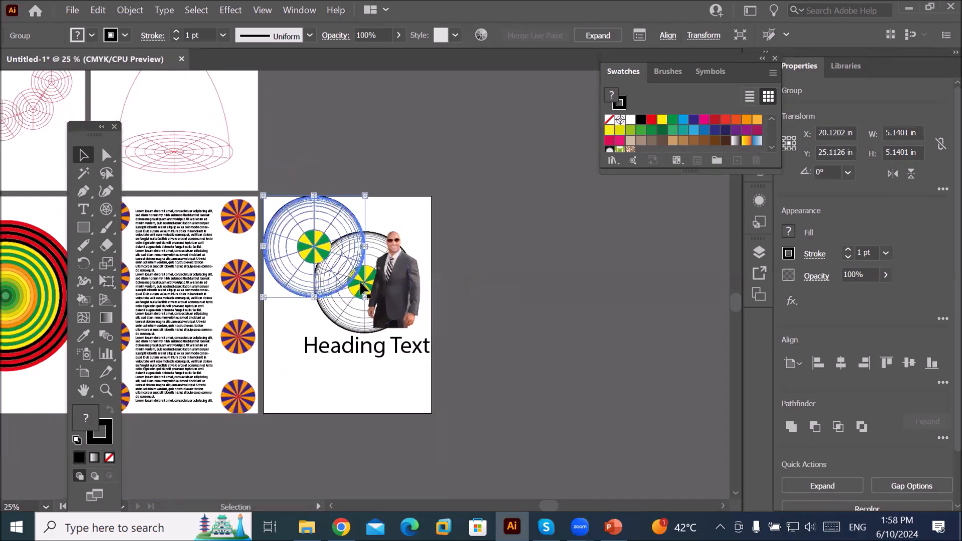
left_click_drag(364, 300, 294, 232)
scroll(296, 206, "up", 2)
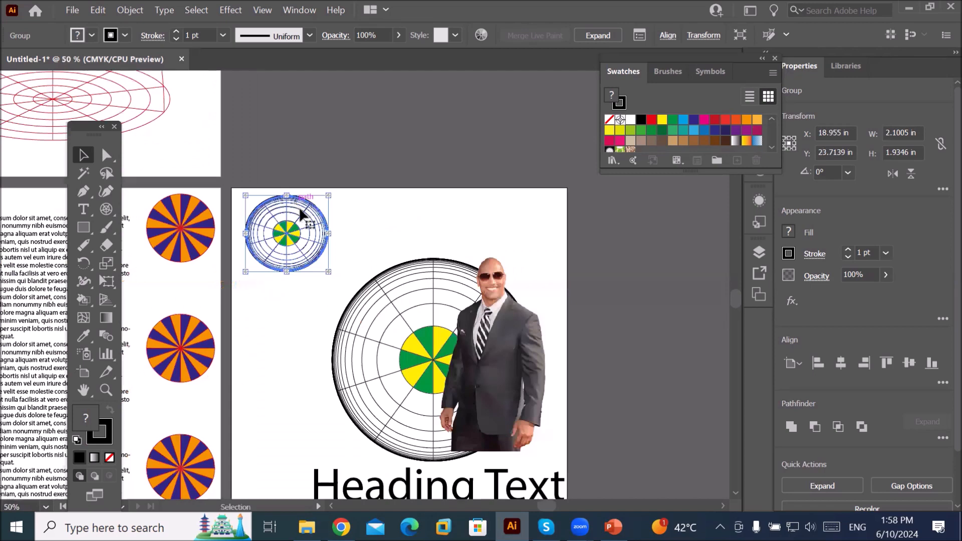
Copy the small circular grid to the artboard's upper-right corner and move the man's photo over the large grid's left side
left_click_drag(300, 227, 521, 225)
left_click_drag(491, 299, 355, 328)
key("ctrl+minus")
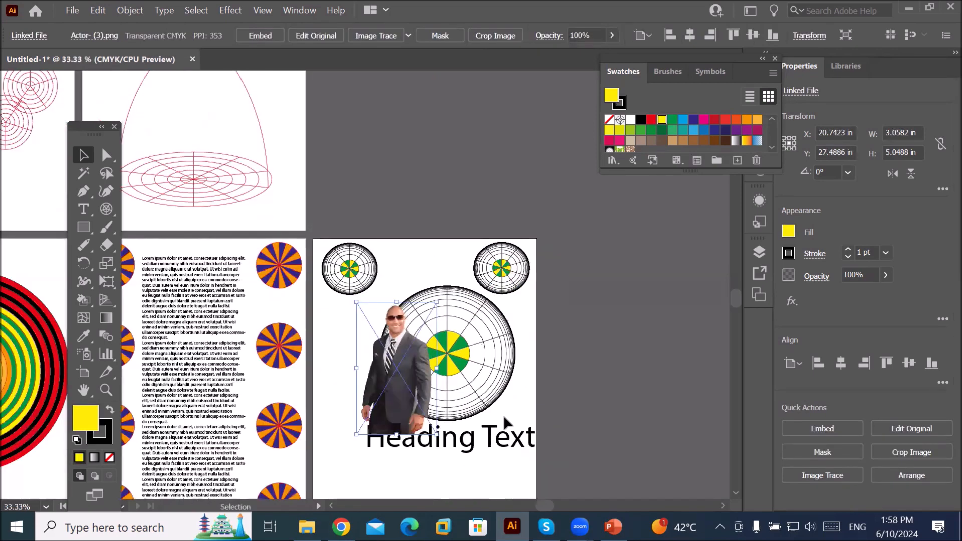
Copy the small circular grid to the artboard's lower-right and lower-left corners and move the heading down between the photo and these copies
key("ctrl+minus")
left_click_drag(504, 299, 507, 414)
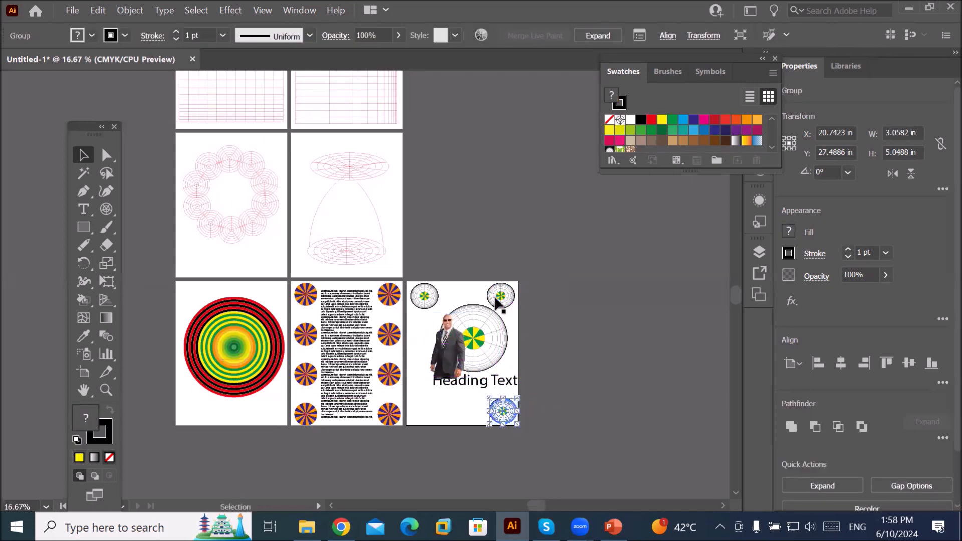
left_click_drag(497, 298, 422, 413)
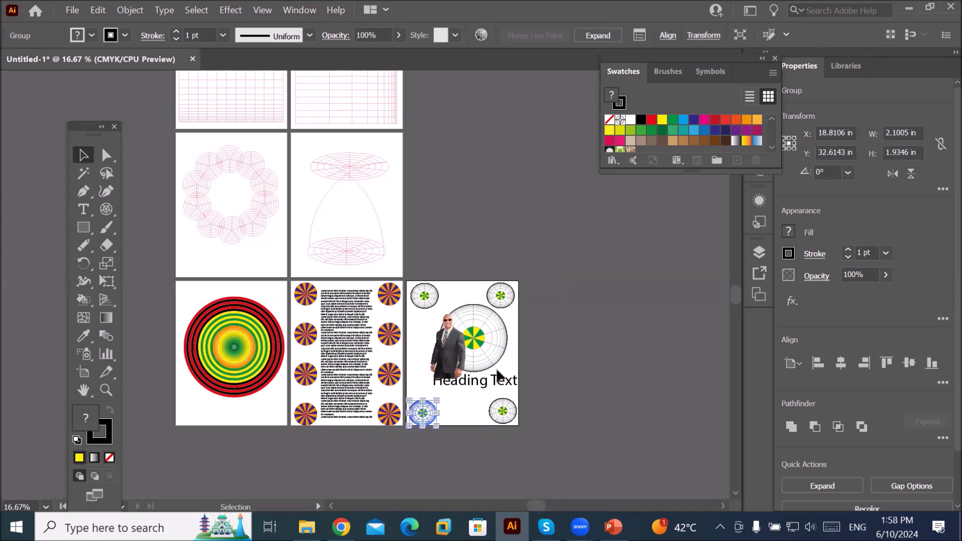
left_click_drag(480, 379, 467, 388)
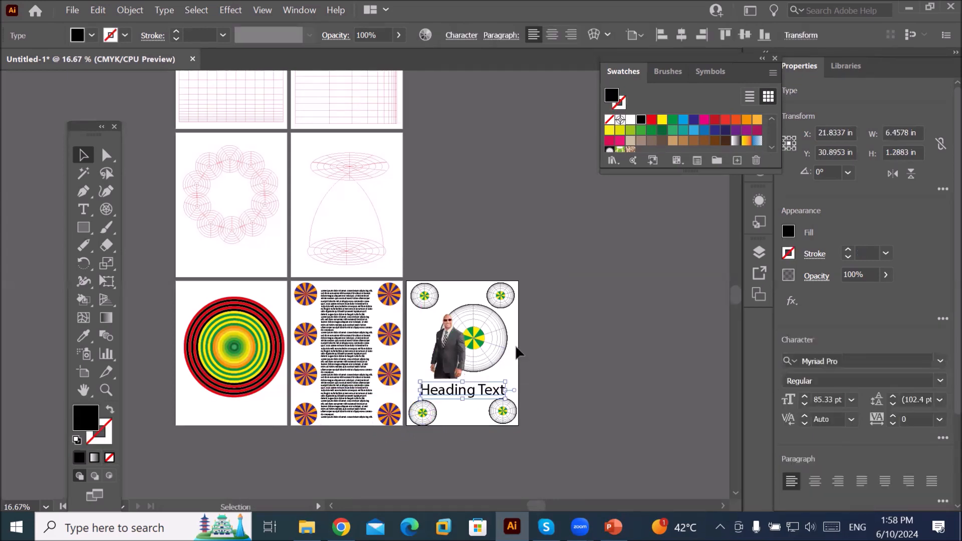
left_click(512, 375)
Create an area text block of placeholder text about 2.37 by 4.03 in over the large circular grid's right half
scroll(512, 375, "up", 3)
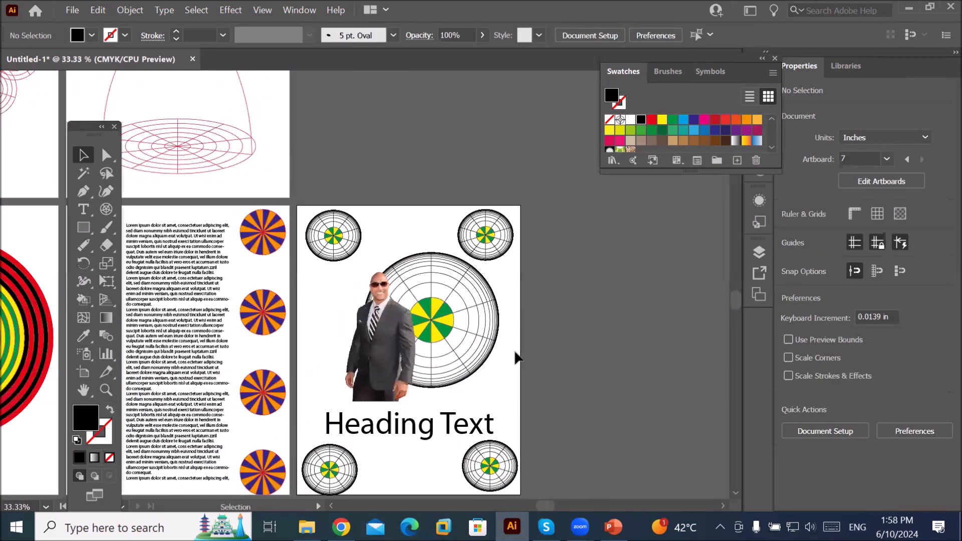
left_click(84, 209)
left_click_drag(411, 242, 503, 399)
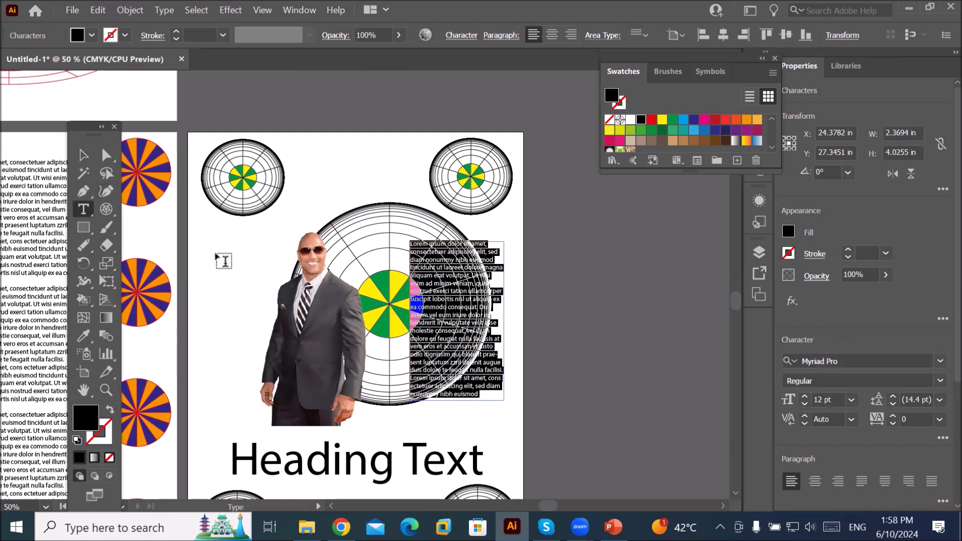
left_click(79, 154)
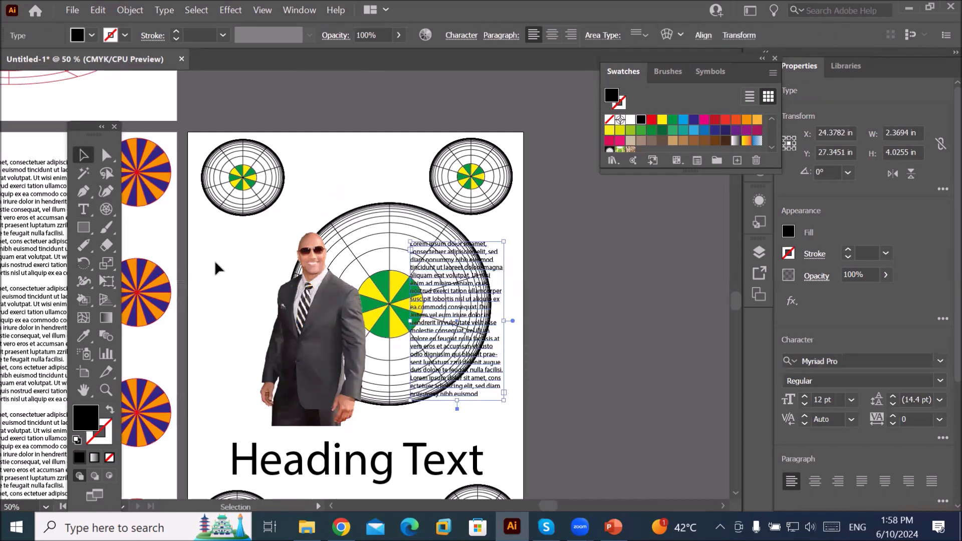
Move the text block beside the large grid's left edge and the man's photo over the grid's right side
left_click_drag(427, 310, 216, 311)
left_click_drag(345, 343, 488, 339)
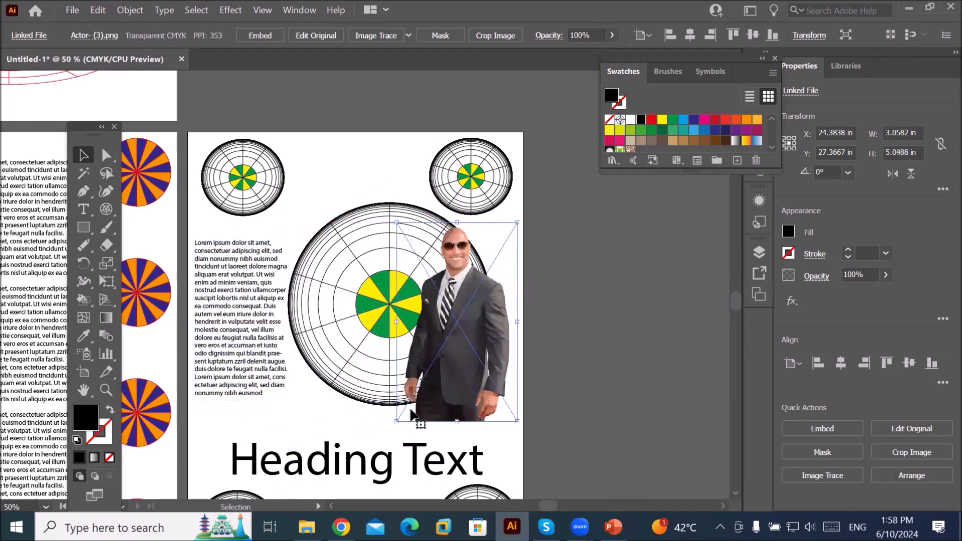
left_click(326, 408)
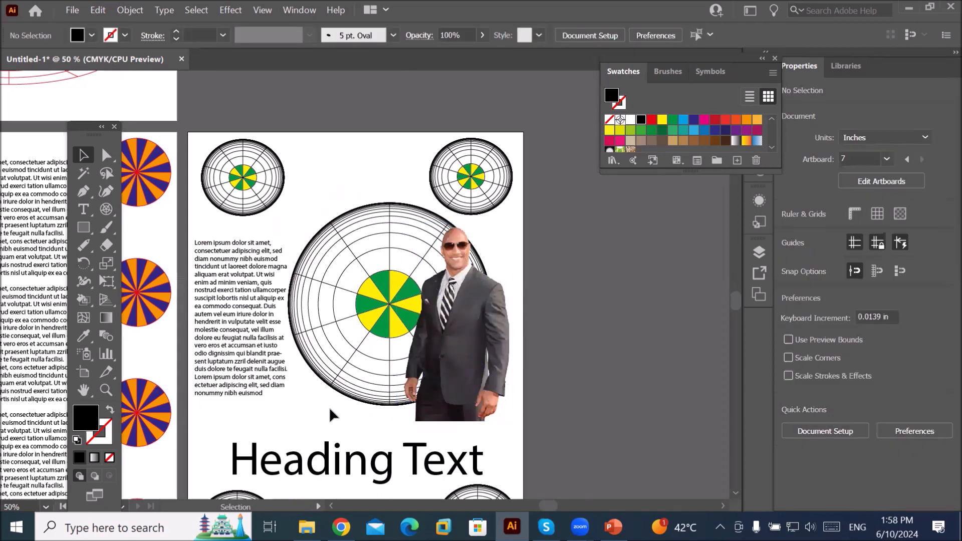
Move the large circular grid left so it overlaps the text block's edge, and make a text wrap on it
left_click(354, 311)
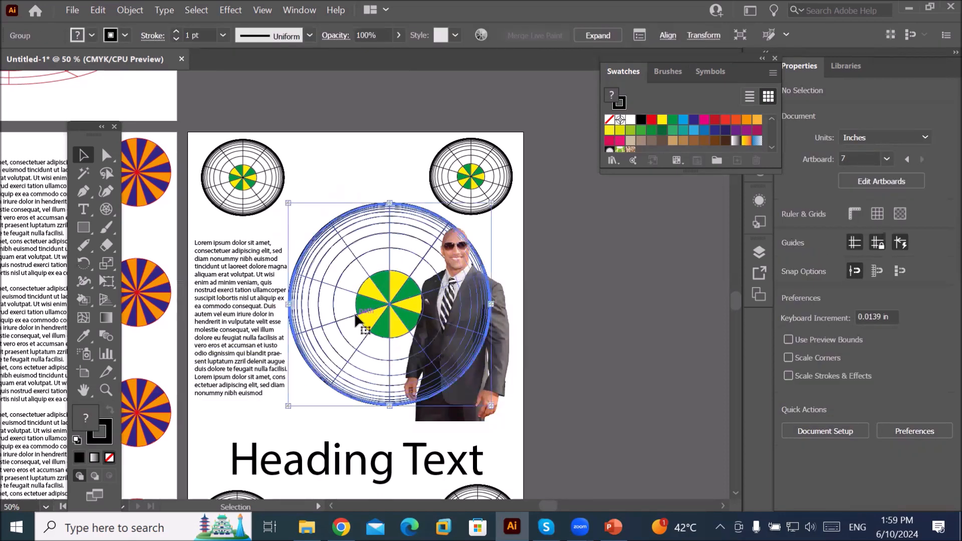
mouse_move(353, 312)
left_mouse_down()
mouse_move(328, 313)
mouse_move(338, 321)
left_mouse_up()
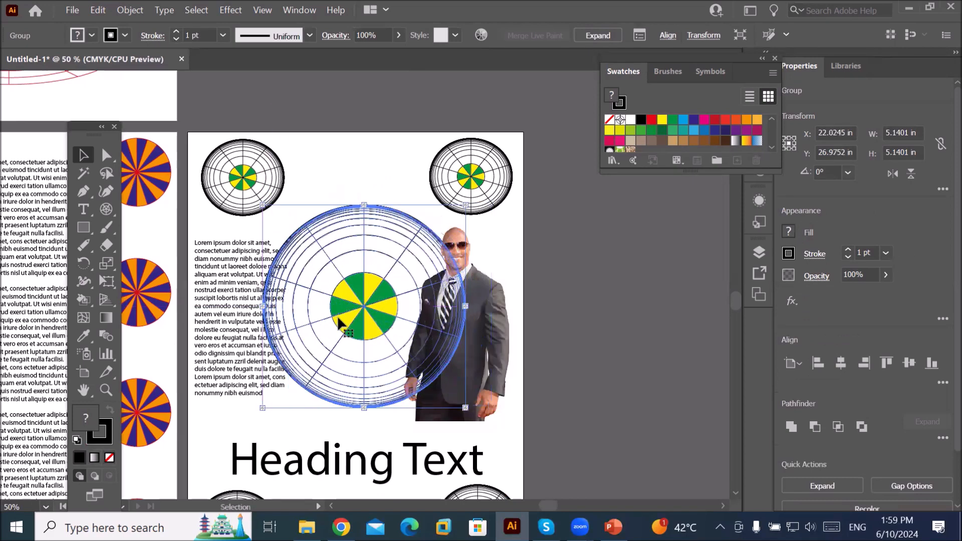
left_click(246, 302)
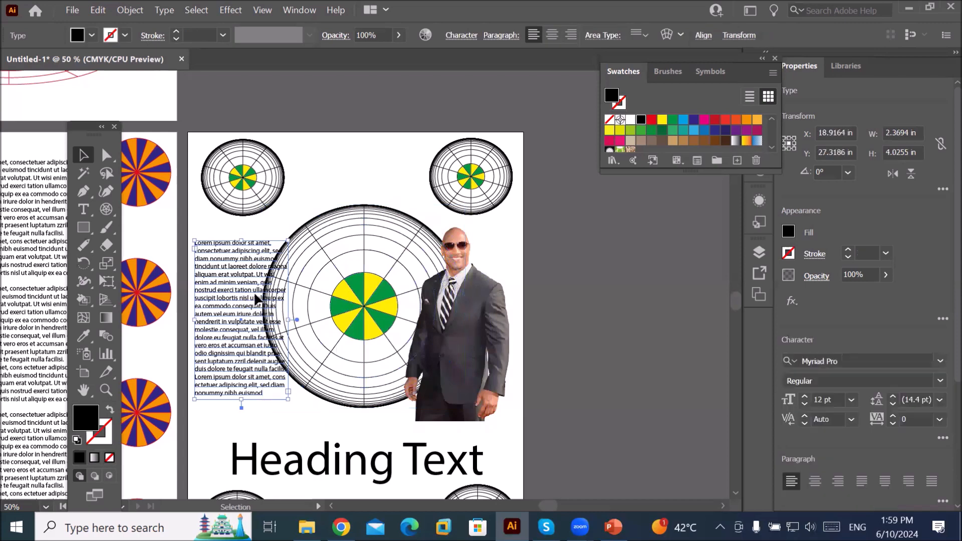
left_click(312, 295)
left_click(128, 11)
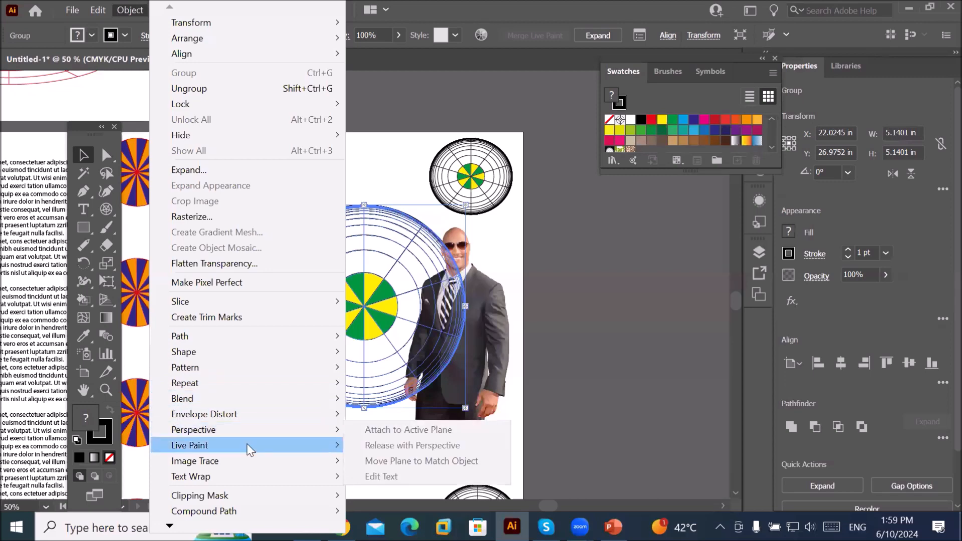
mouse_move(306, 476)
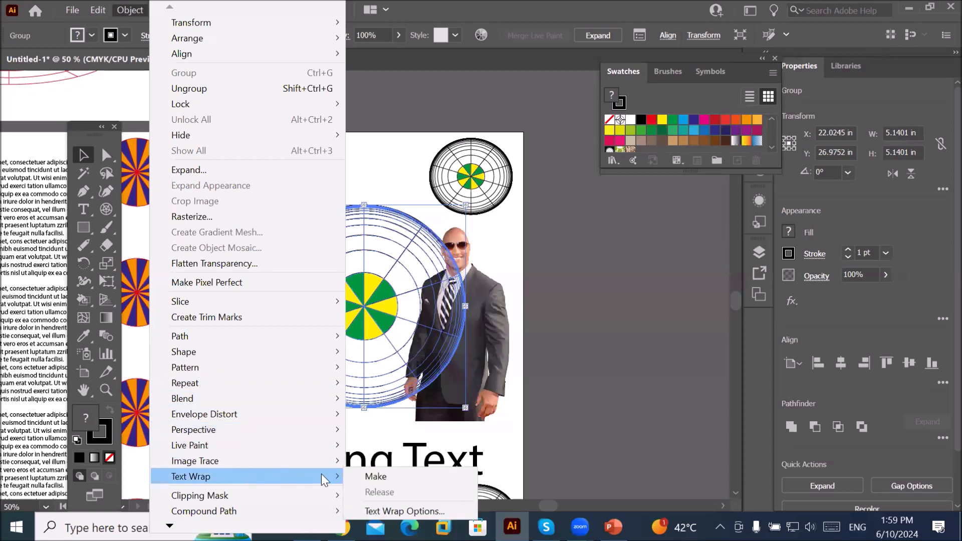
left_click(381, 474)
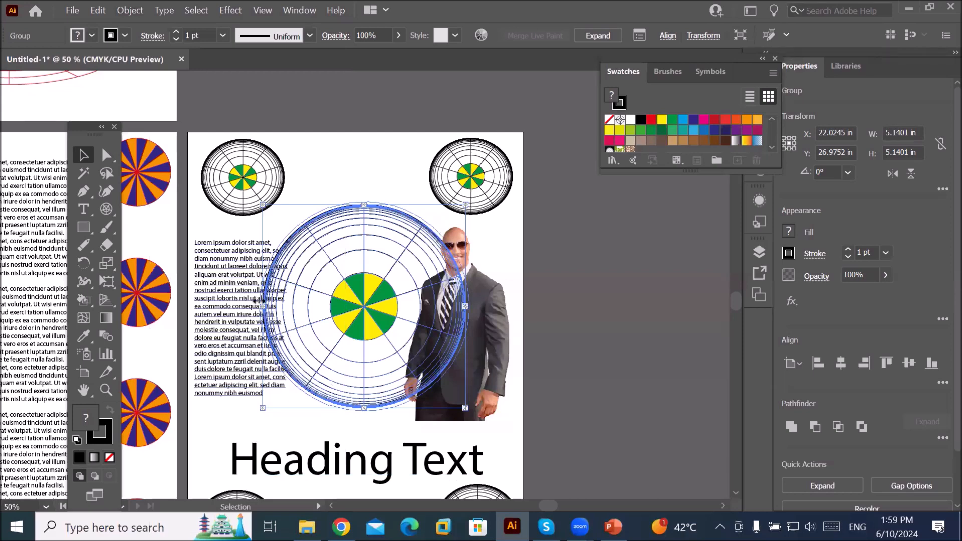
Move the wrapped grid further over the text block, to about X 21.34 in, Y 27.05 in
scroll(258, 300, "up", 3)
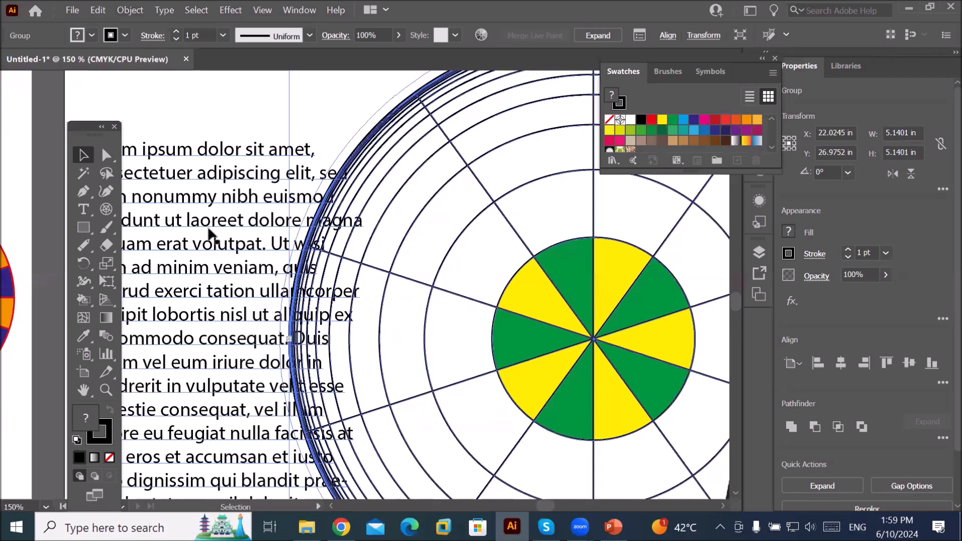
left_click(211, 235)
left_click_drag(490, 308, 407, 315)
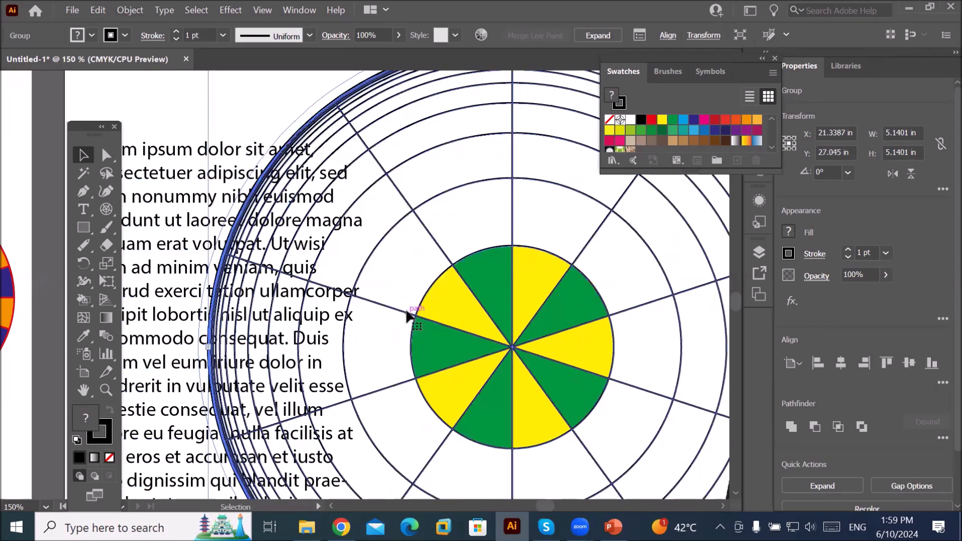
Set the grid's text wrap options to a 19 pt offset with Invert Wrap enabled
left_click(134, 12)
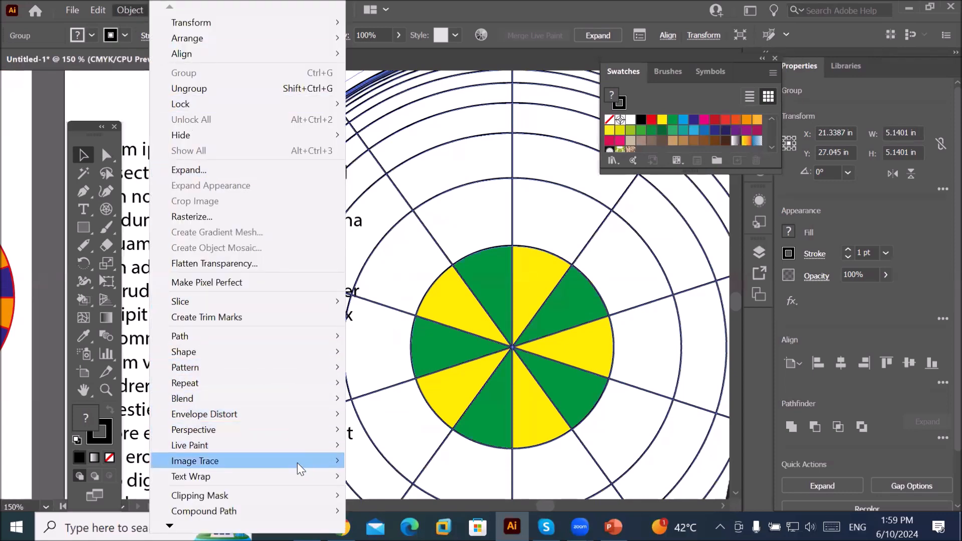
mouse_move(296, 471)
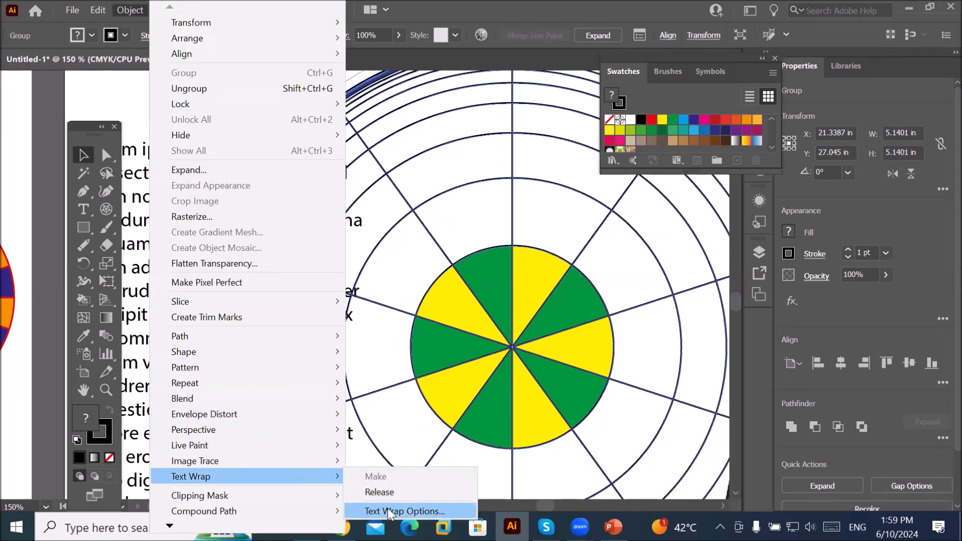
left_click(400, 511)
left_click(502, 168)
scroll(504, 169, "up", 14)
scroll(504, 170, "down", 1)
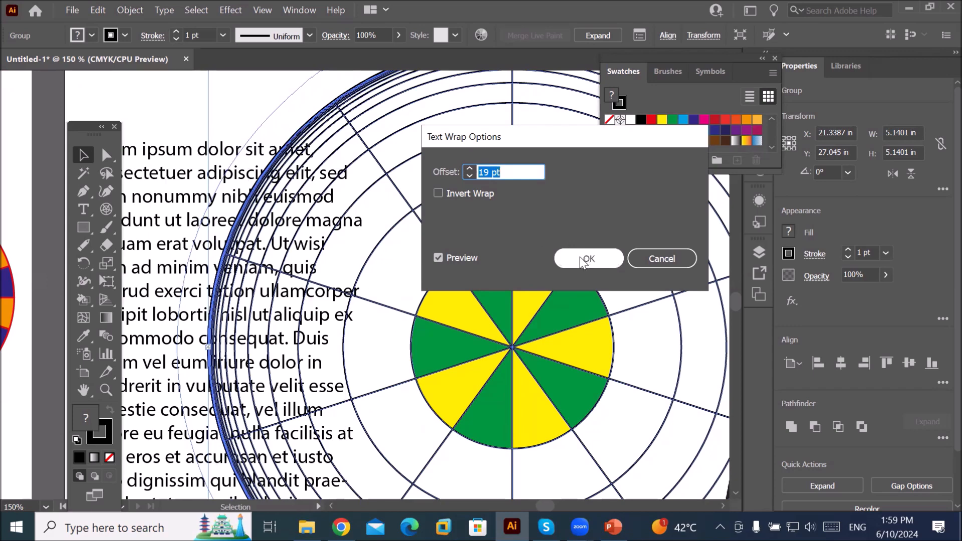
left_click(460, 194)
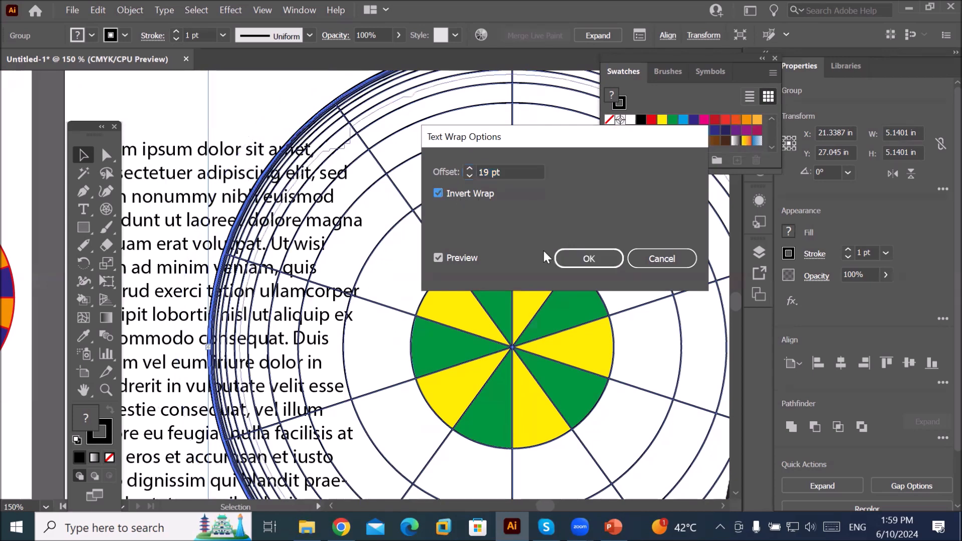
left_click(589, 259)
Shrink the large circular grid to about 2.23 by 2.23 in and move it over the middle of the text block
scroll(508, 254, "down", 4)
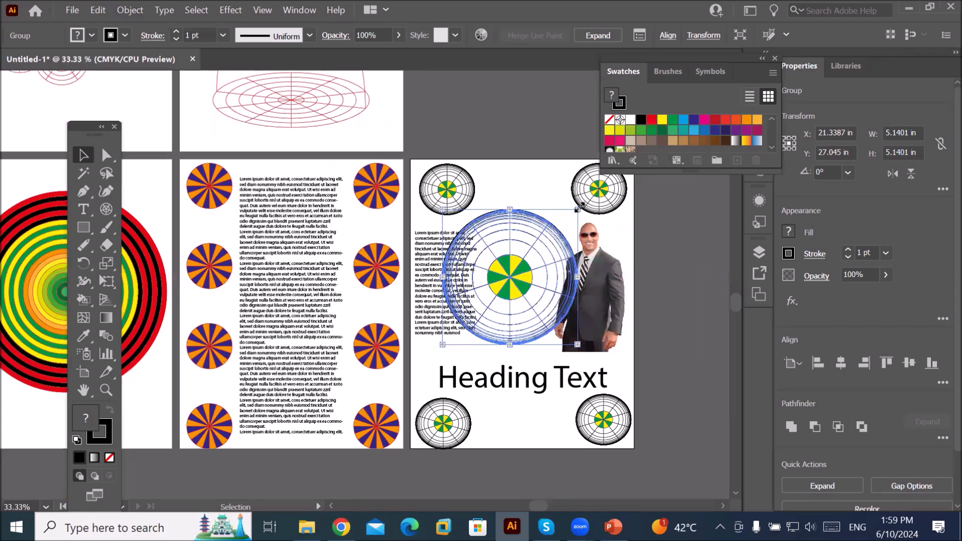
left_click_drag(578, 207, 540, 248)
left_click_drag(509, 278, 460, 281)
scroll(489, 271, "up", 2)
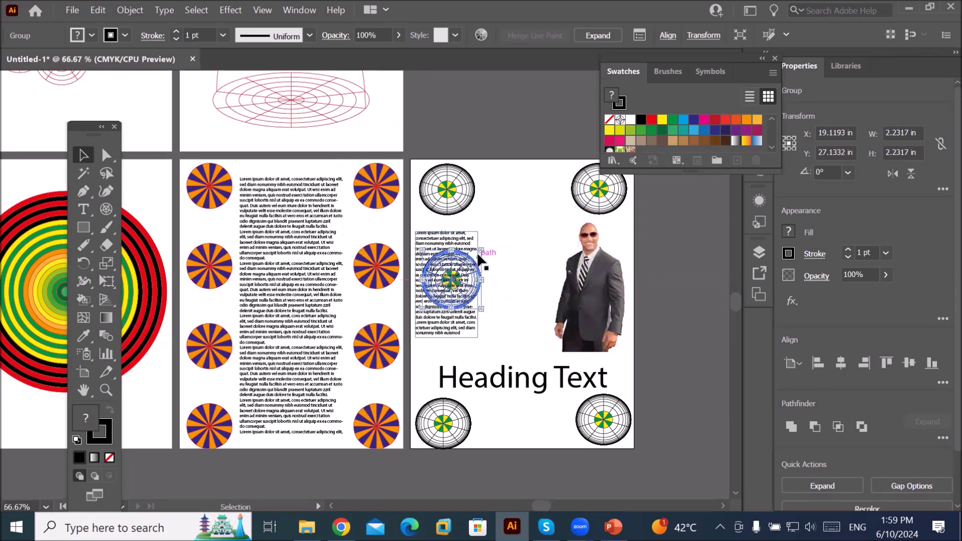
scroll(509, 378, "up", 1)
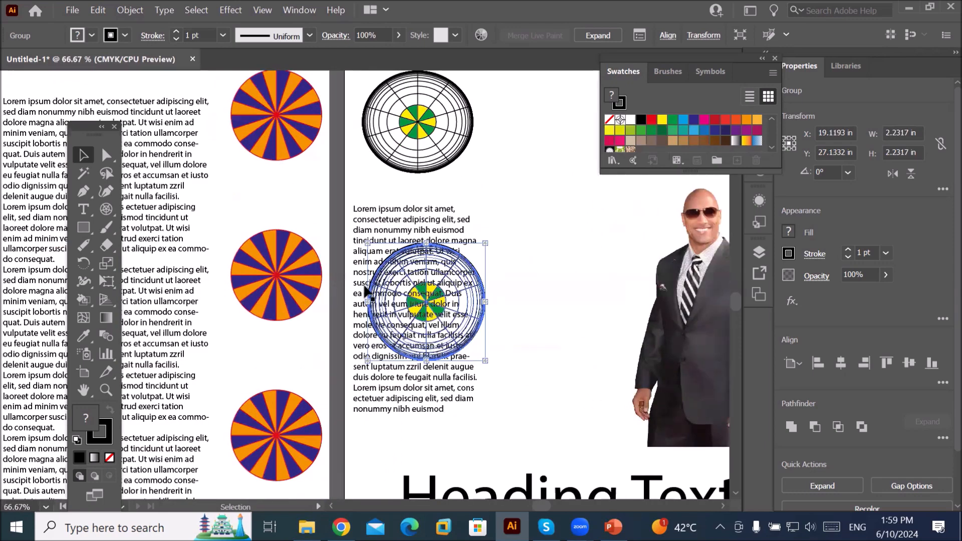
Move the text block right so that only its left part overlaps the circular grid's right half
left_click_drag(348, 266, 392, 270)
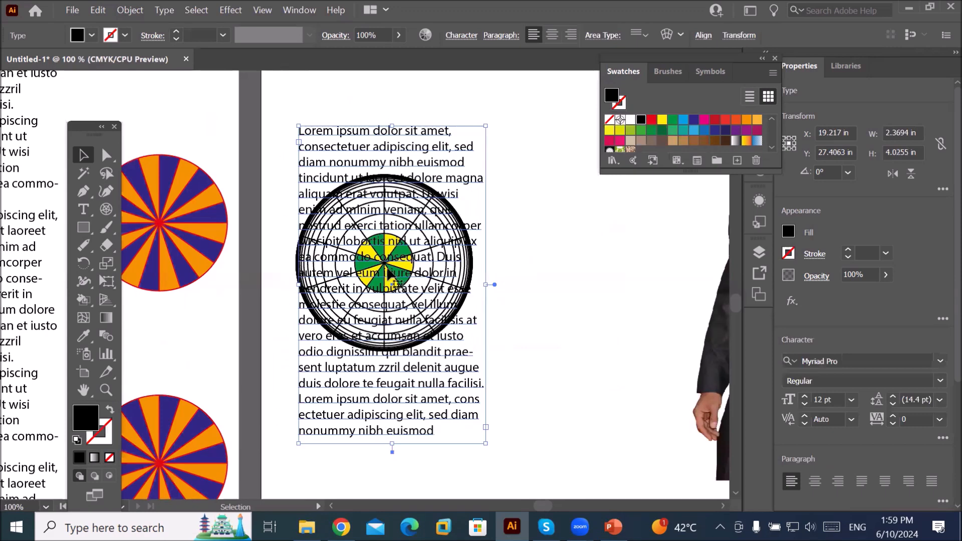
scroll(392, 268, "up", 2)
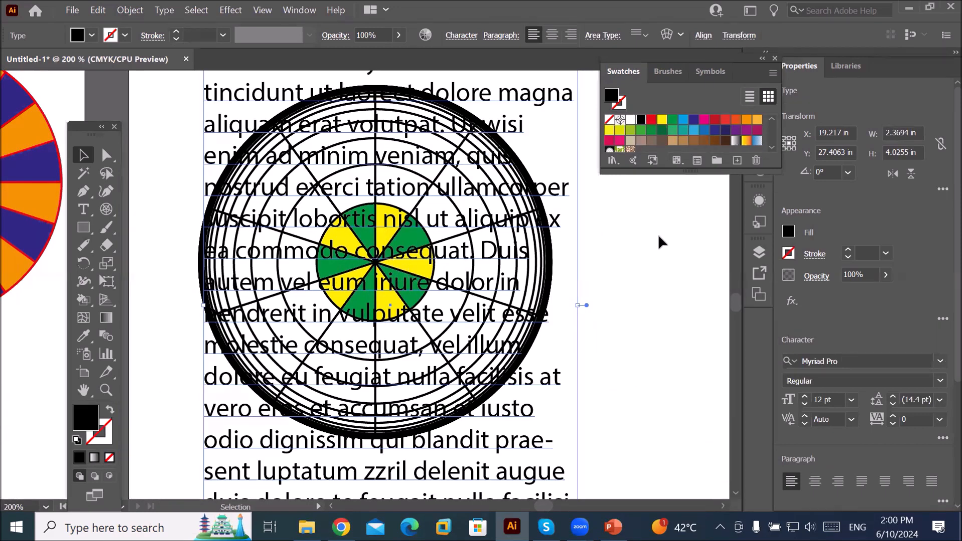
scroll(653, 241, "down", 2)
left_click_drag(573, 257, 630, 260)
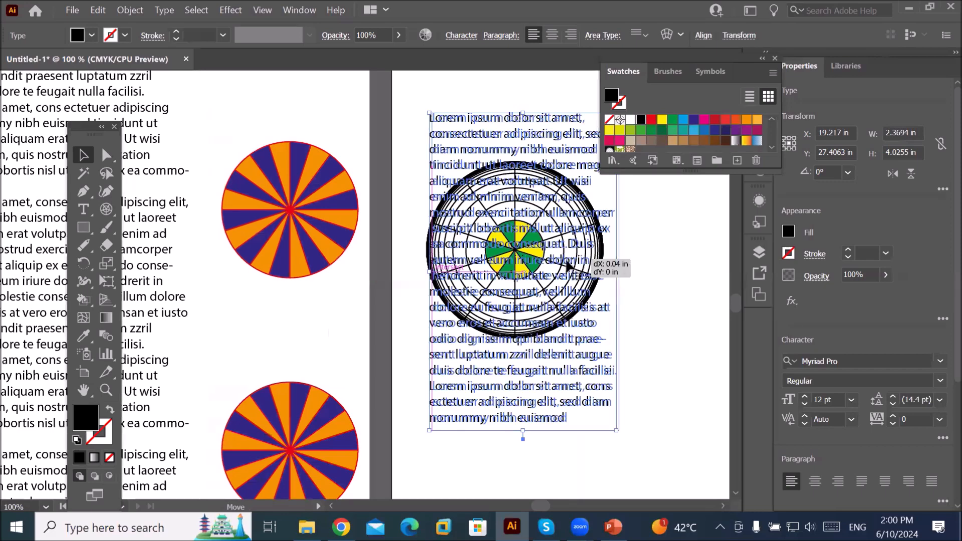
Expand the circular grid that overlaps the text block
left_click(460, 269)
left_click(456, 259)
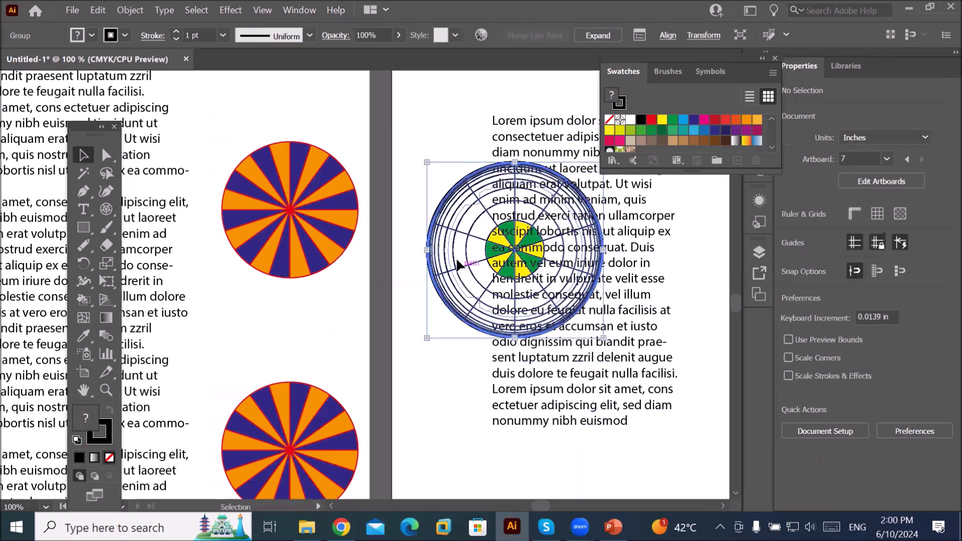
left_click(120, 10)
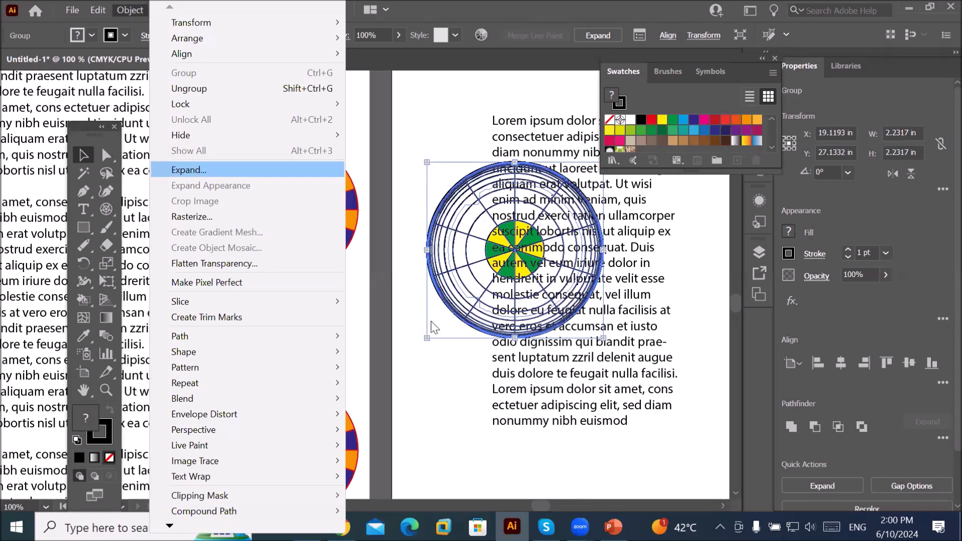
left_click(446, 346)
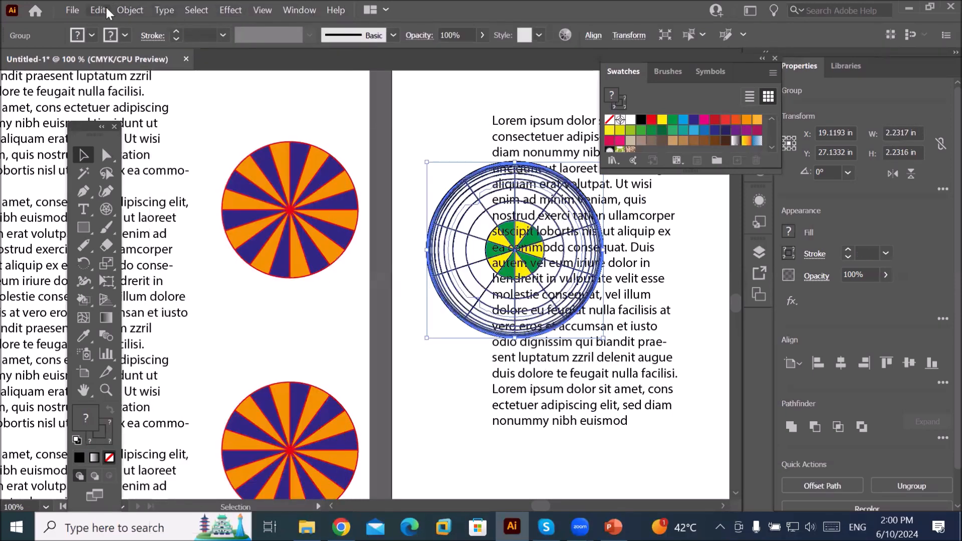
Release the text wrap from the expanded circular grid
left_click(120, 9)
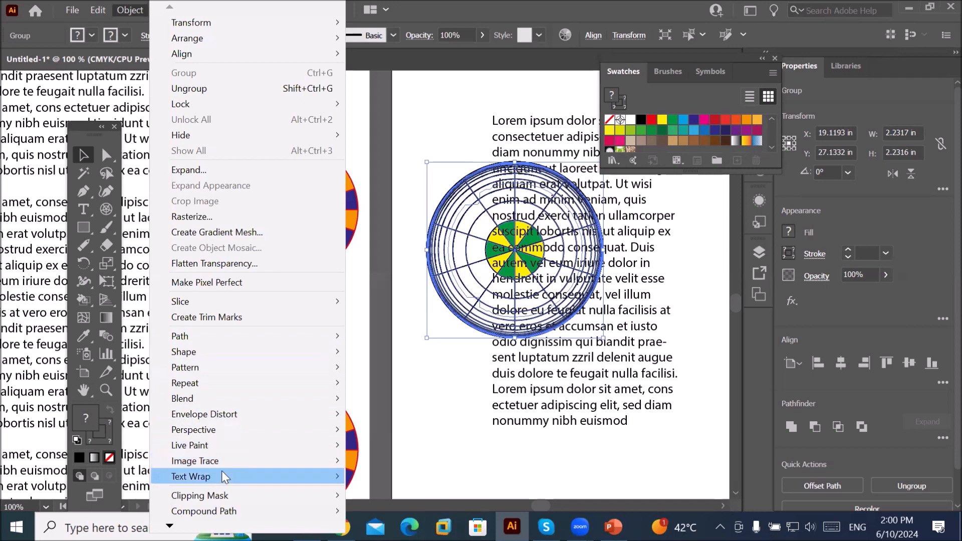
mouse_move(273, 474)
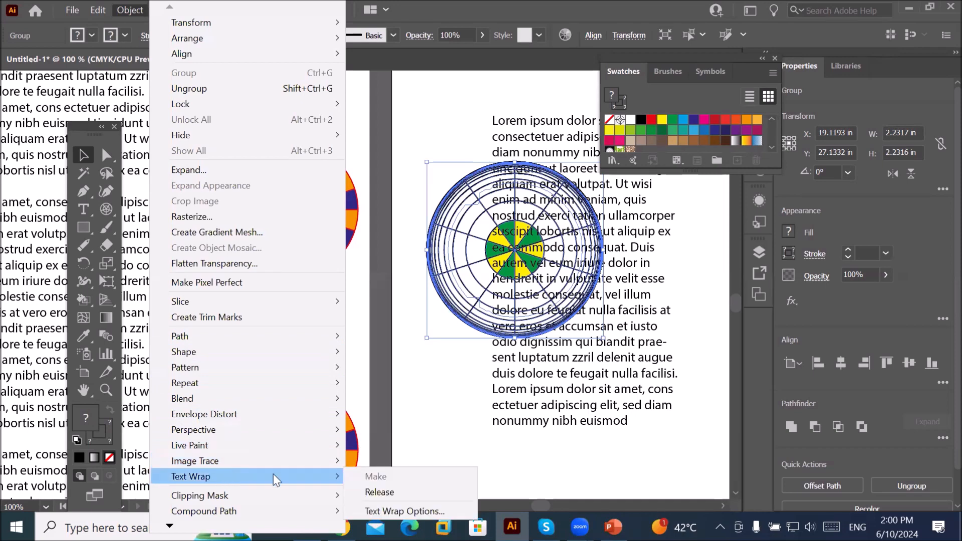
left_click(369, 492)
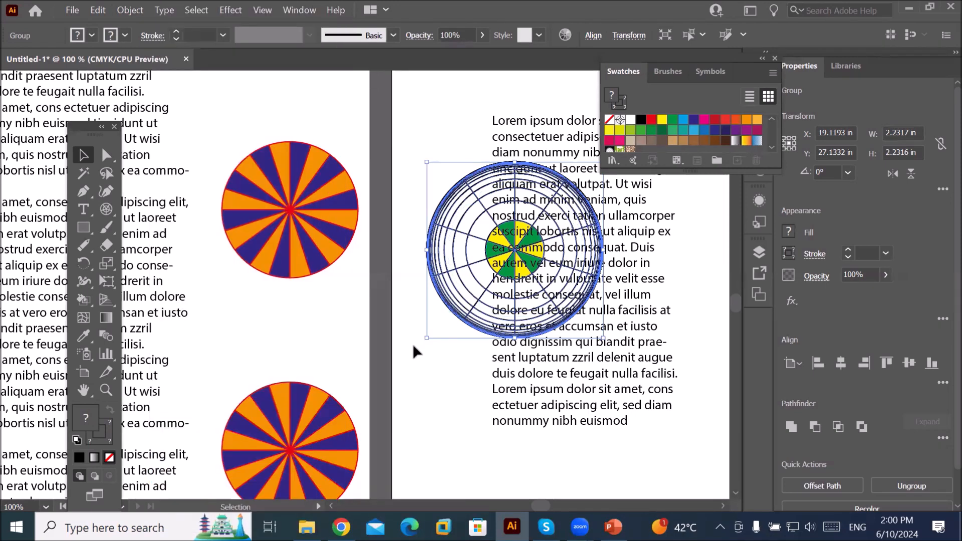
Move the expanded grid slightly down to about X 19.09 in, Y 27.39 in, and fill it with CMYK Yellow
left_click(445, 284)
left_click(446, 284)
left_click_drag(446, 284, 449, 315)
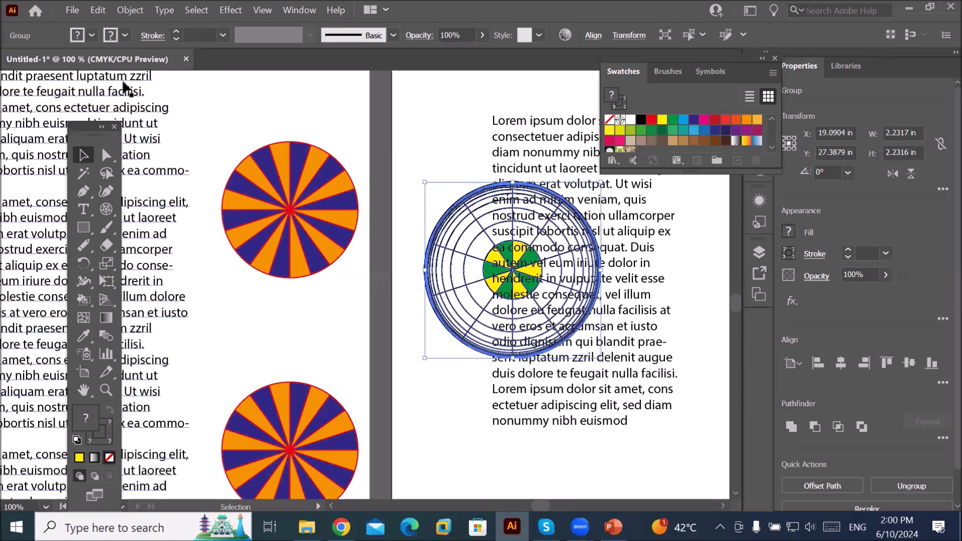
left_click(92, 35)
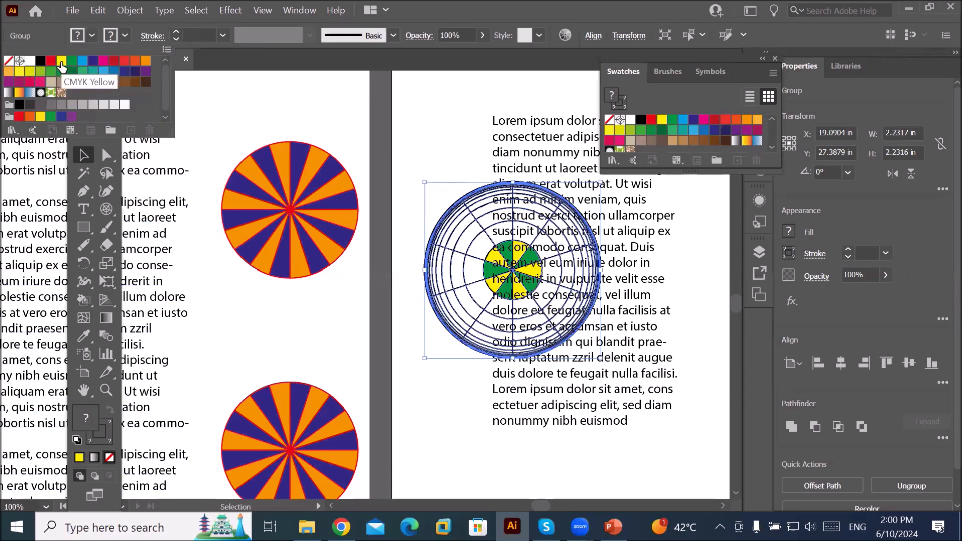
left_click(61, 61)
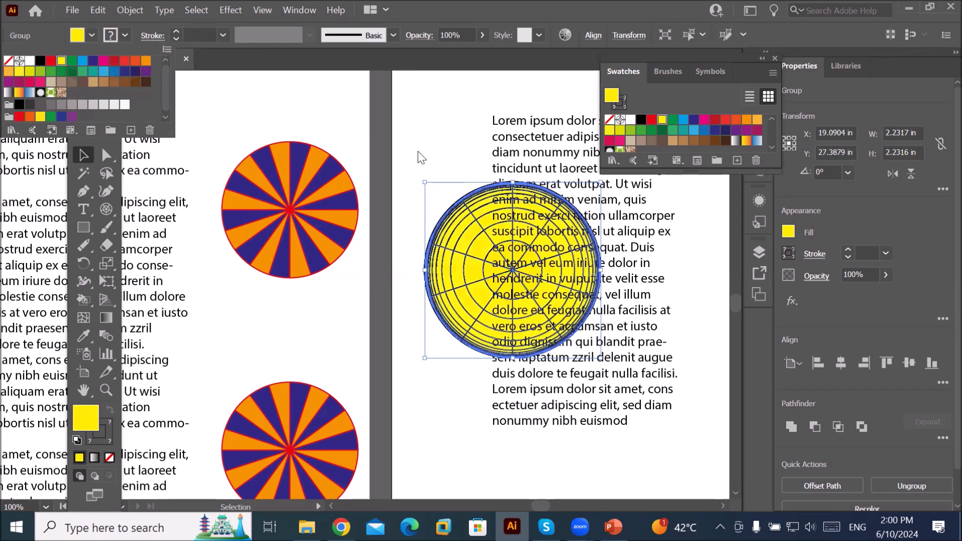
Apply a text wrap to the yellow circular grid that overlaps the text block
left_click(423, 134)
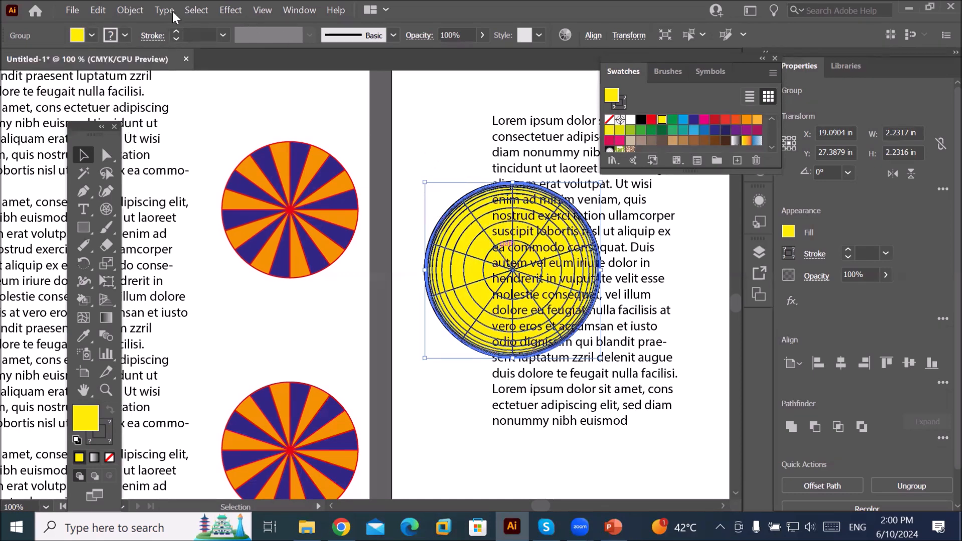
left_click(131, 9)
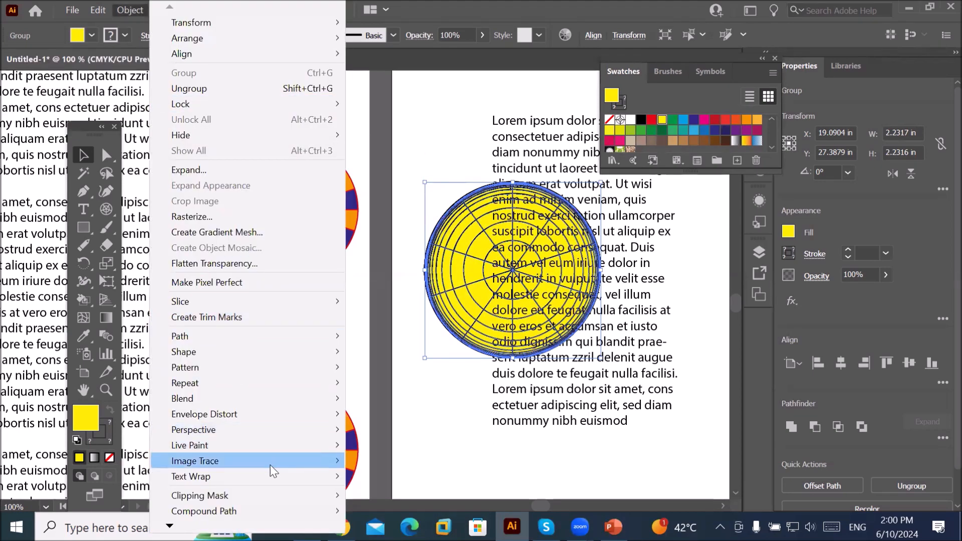
mouse_move(270, 479)
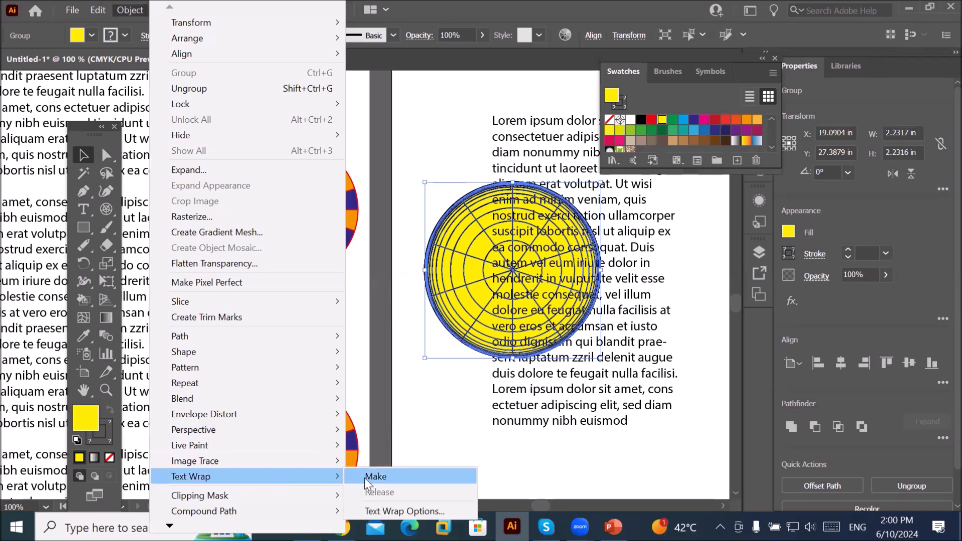
left_click(365, 477)
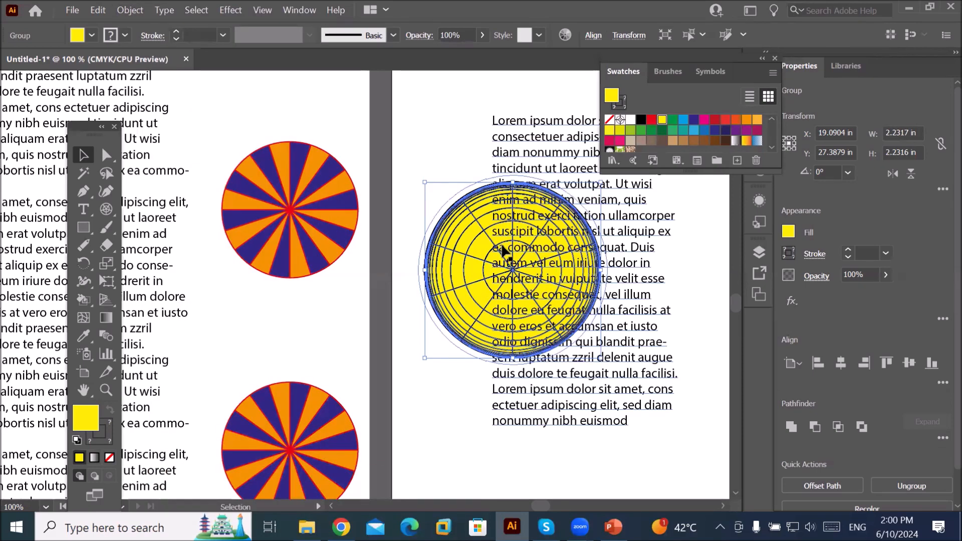
Shrink the yellow circular grid to about 1.44 × 1.71 in and move it over the text block's right edge at about X 20.24 in, Y 28.06 in
left_click_drag(537, 262, 585, 285)
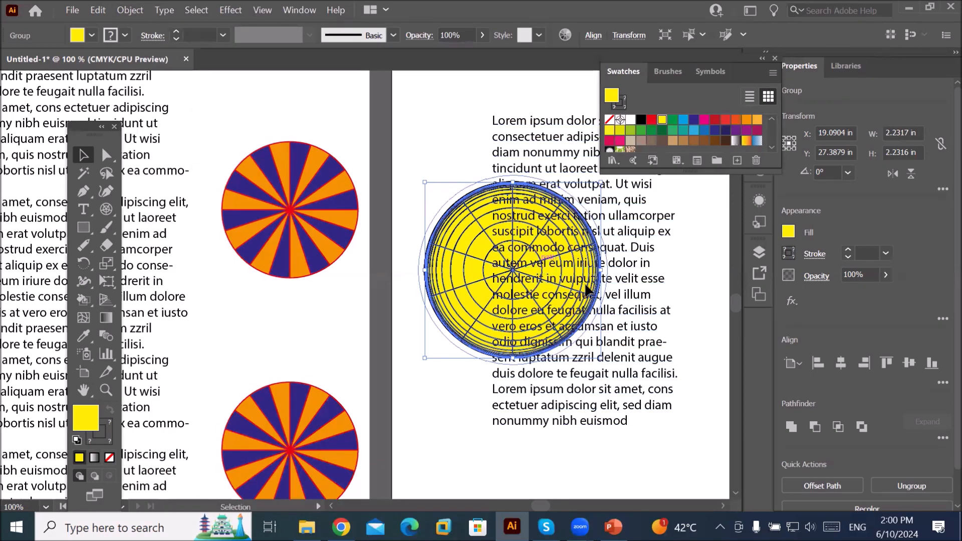
key("ctrl+plus")
key("ctrl+plus")
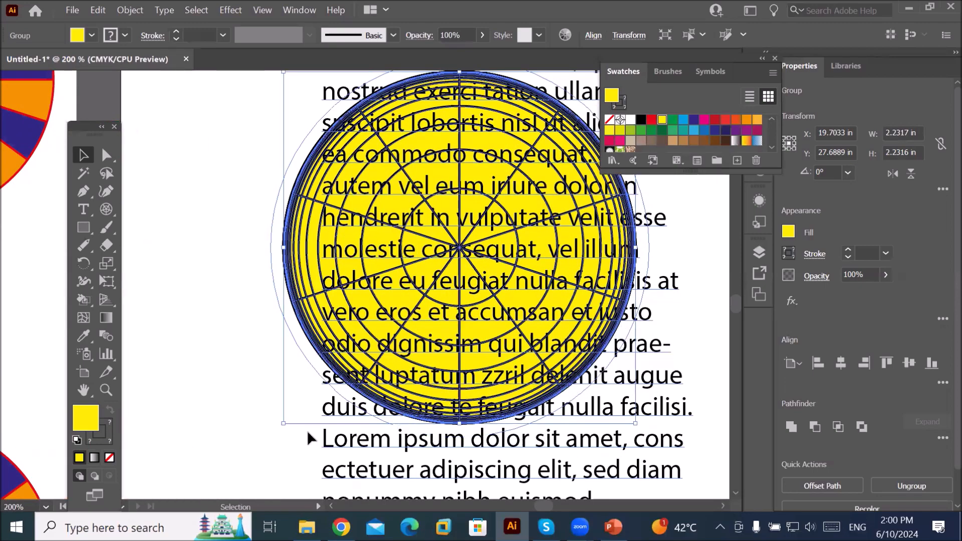
left_click_drag(284, 427, 406, 341)
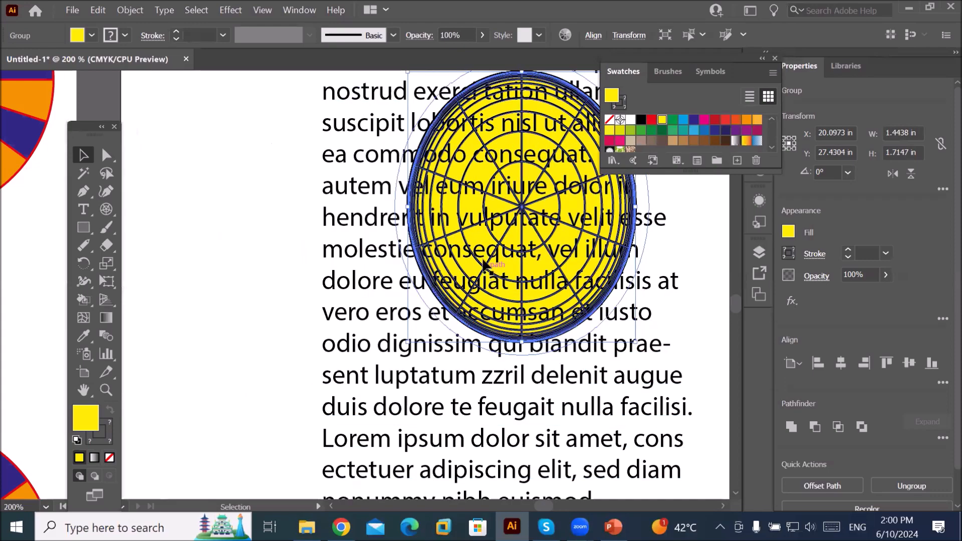
left_click_drag(444, 290, 413, 314)
left_click_drag(396, 257, 578, 269)
left_click_drag(600, 255, 635, 326)
scroll(635, 325, "down", 1)
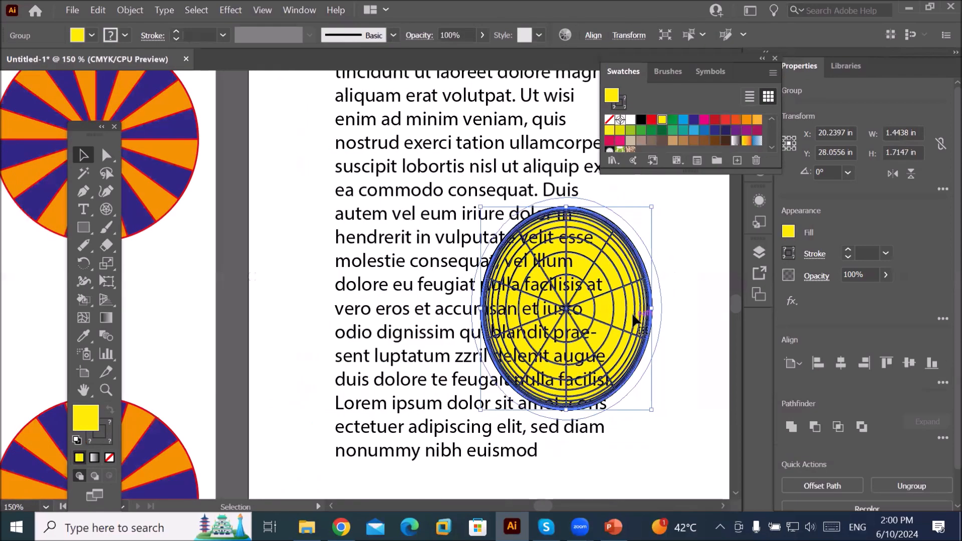
scroll(633, 319, "down", 1)
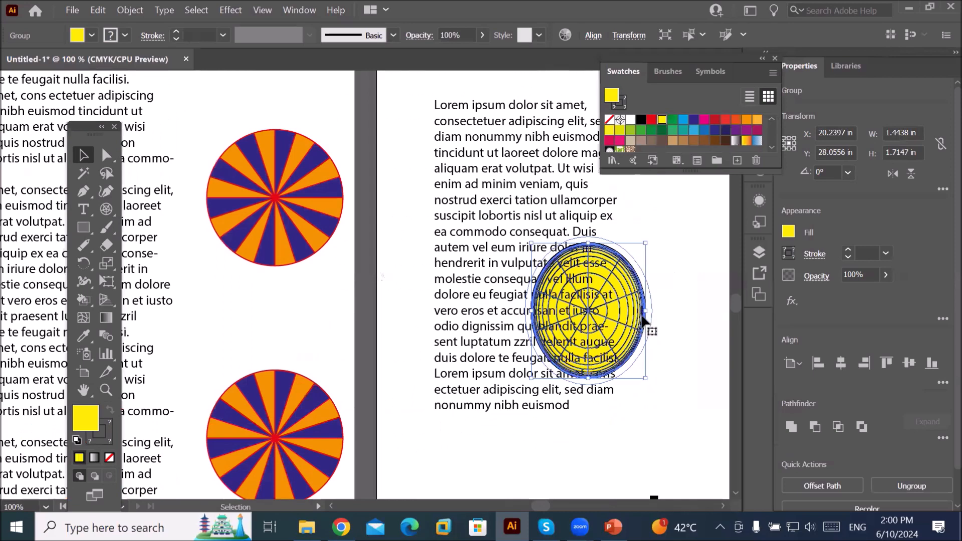
Delete the yellow circular grid and draw a yellow rectangle about 0.64 × 1.02 in over the middle of the text block
key("Delete")
left_click(110, 215)
left_click(109, 215)
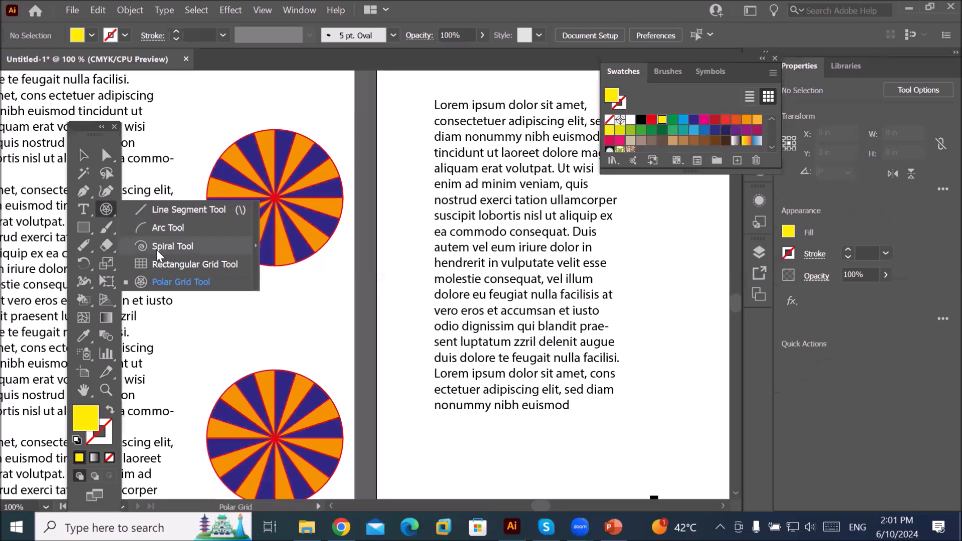
left_click(84, 227)
mouse_move(483, 200)
left_mouse_down()
mouse_move(537, 254)
mouse_move(533, 277)
left_mouse_up()
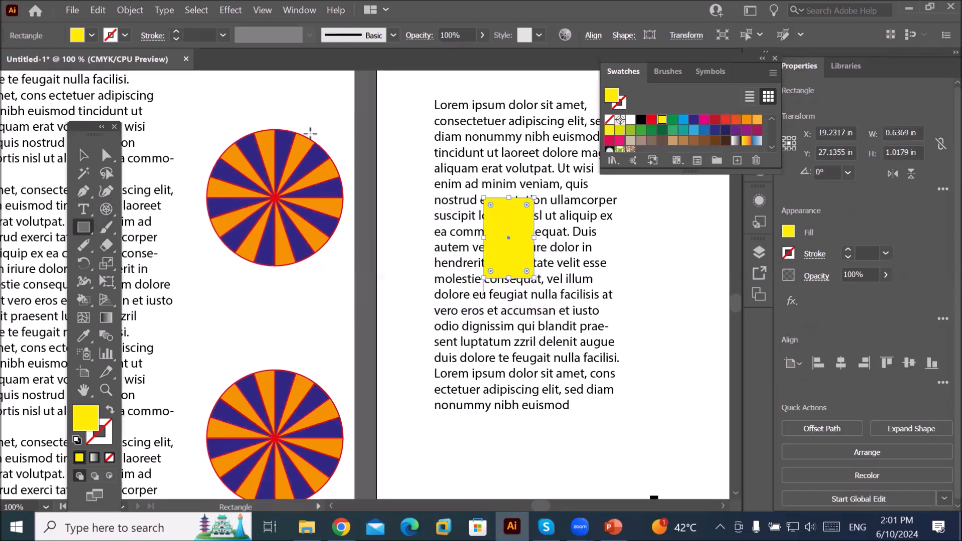
Make a text wrap on the yellow rectangle
left_click(130, 10)
mouse_move(290, 473)
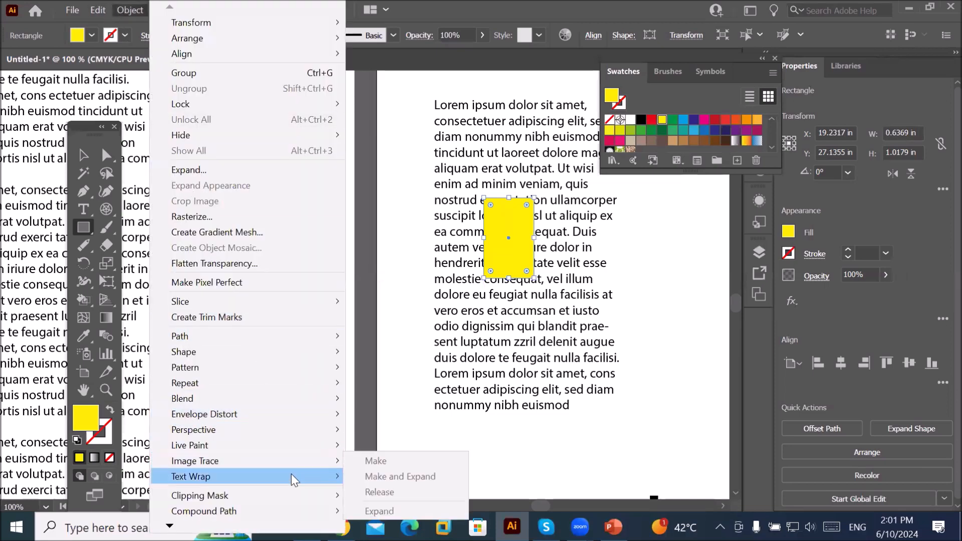
left_click(393, 482)
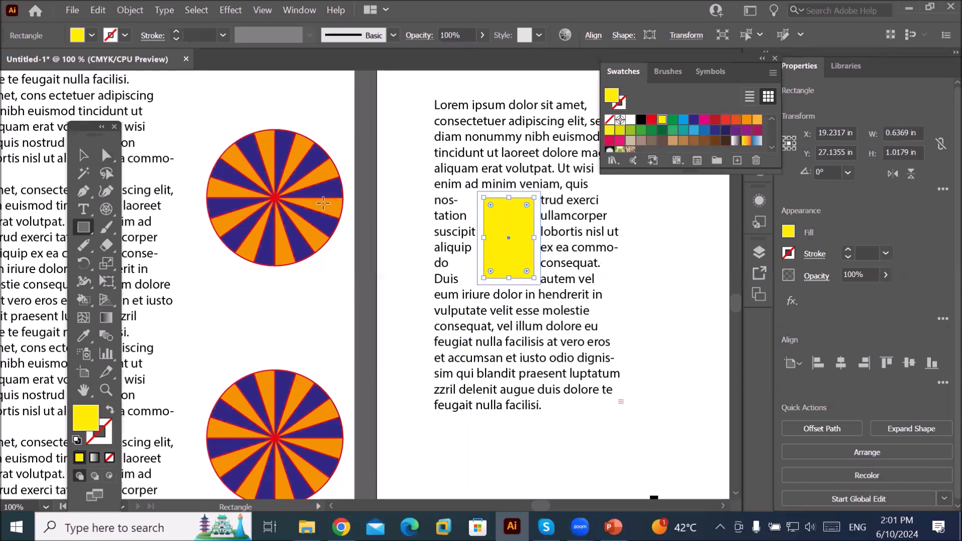
left_click(84, 155)
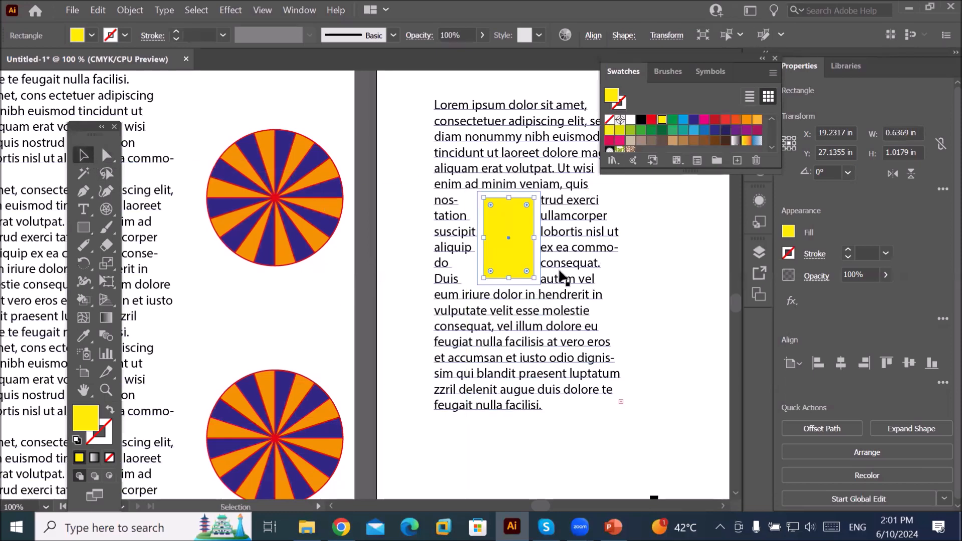
scroll(562, 263, "up", 2)
scroll(562, 263, "down", 2)
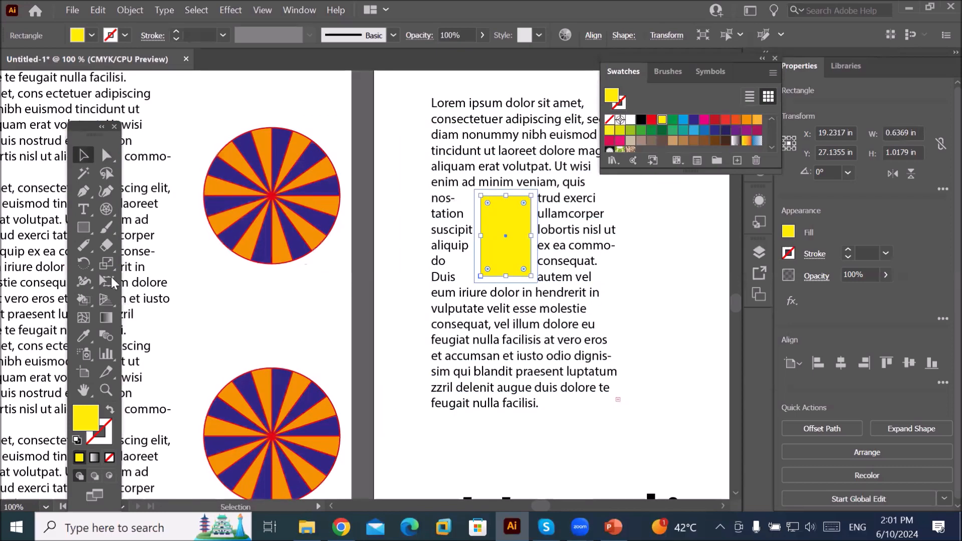
Draw a polar grid about 0.95 × 0.90 in over the text below the rectangle, with the default white fill and 1 pt black stroke
left_click(107, 209)
left_click_drag(467, 320, 539, 396)
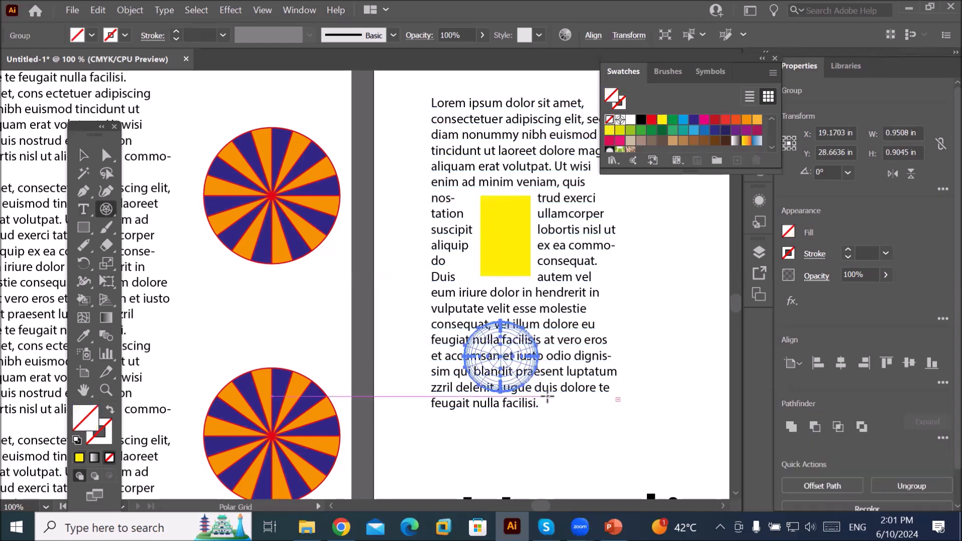
scroll(549, 396, "up", 3)
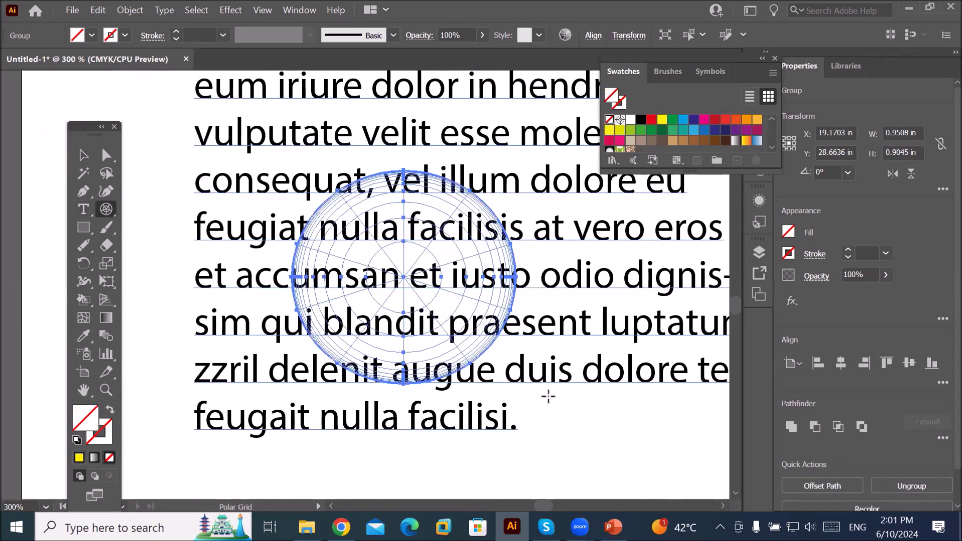
left_click(77, 440)
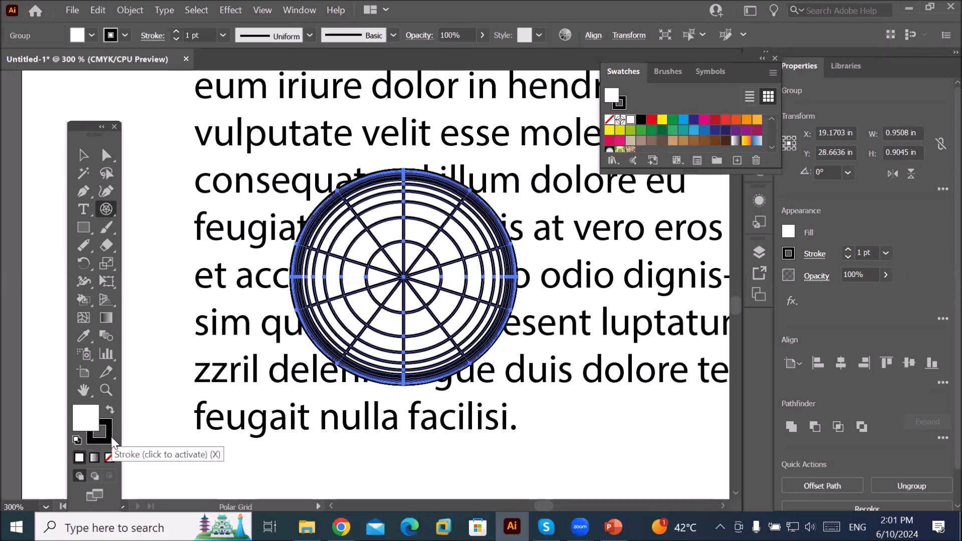
Make a text wrap on the new circular grid and move it slightly up and right to about X 19.35 in, Y 28.57 in
left_click(130, 10)
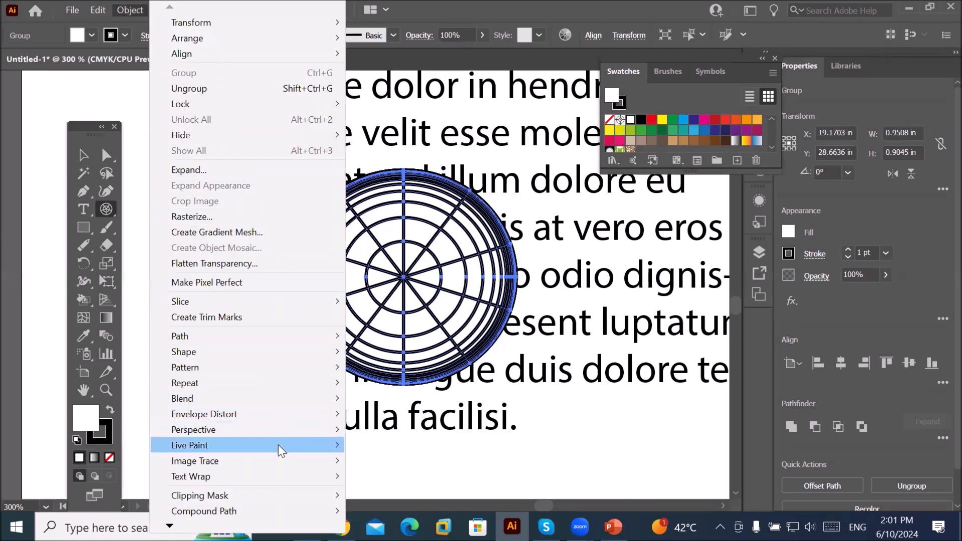
mouse_move(275, 471)
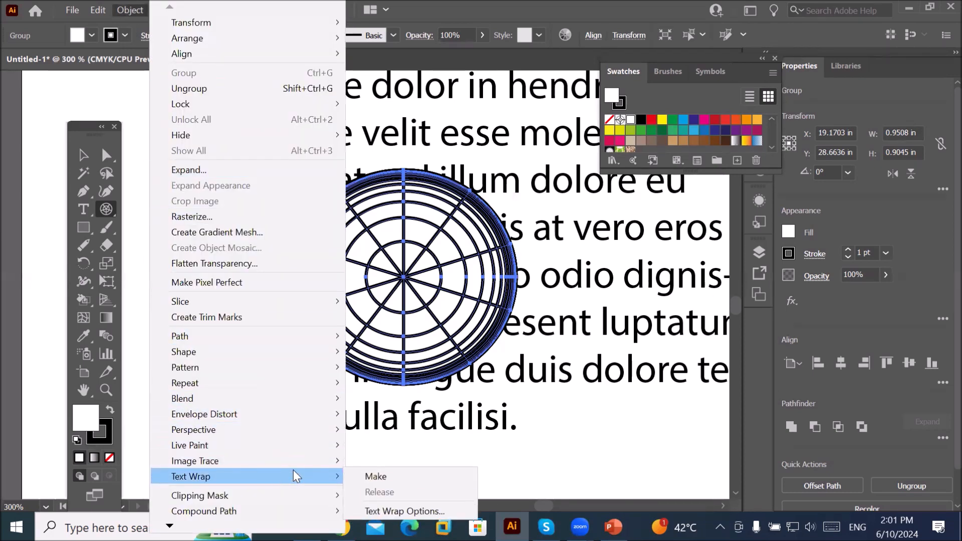
left_click(371, 477)
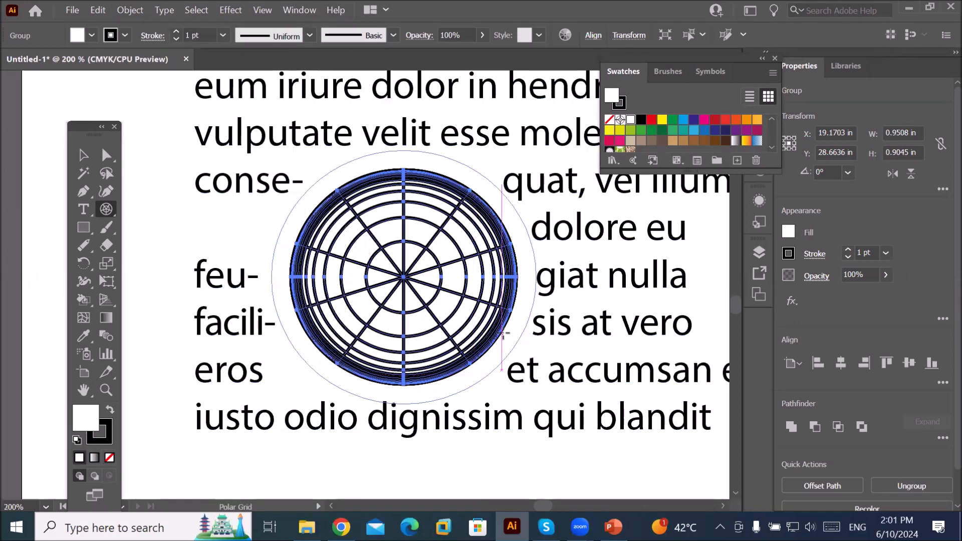
scroll(493, 351, "down", 1)
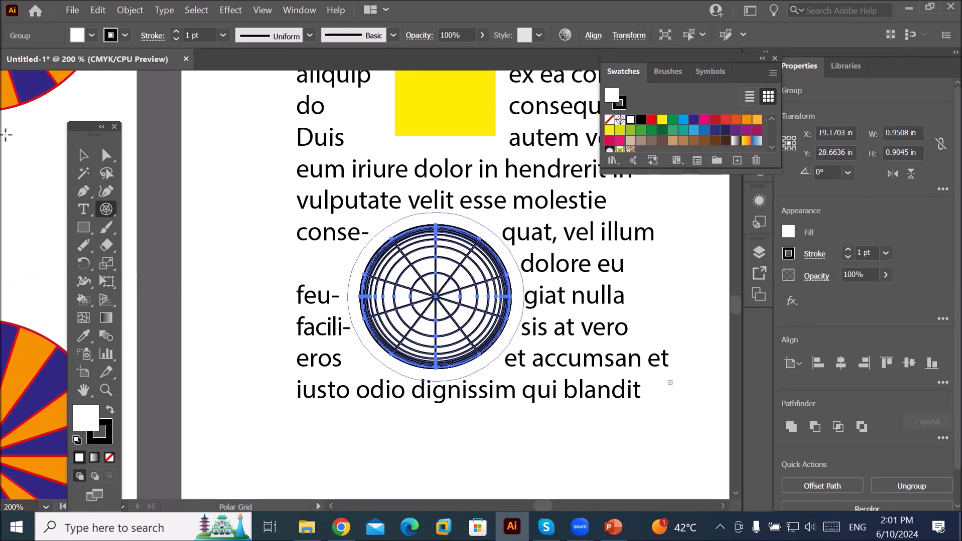
left_click(83, 155)
left_click_drag(411, 311, 452, 296)
Convert the wrapped circular grid to a Live Paint group by filling the second-ring cell of its upper-left sector with red
key("ctrl+plus")
key("ctrl+plus")
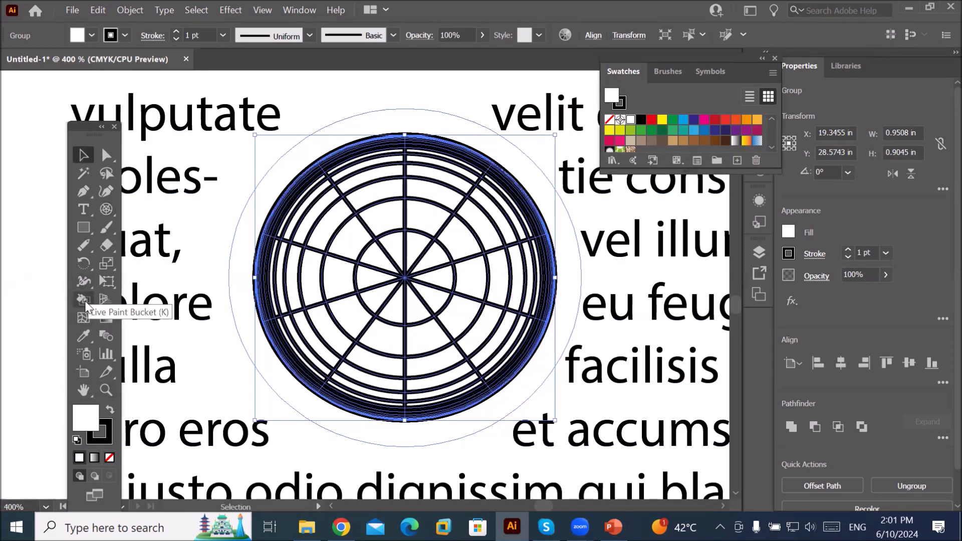
left_click(85, 300)
left_click_drag(85, 301, 142, 317)
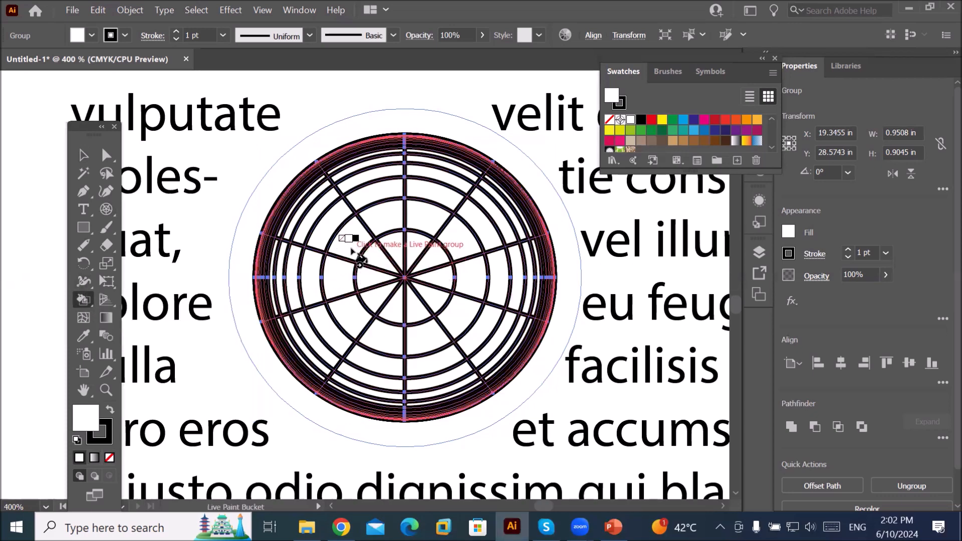
key("Right")
key("Right")
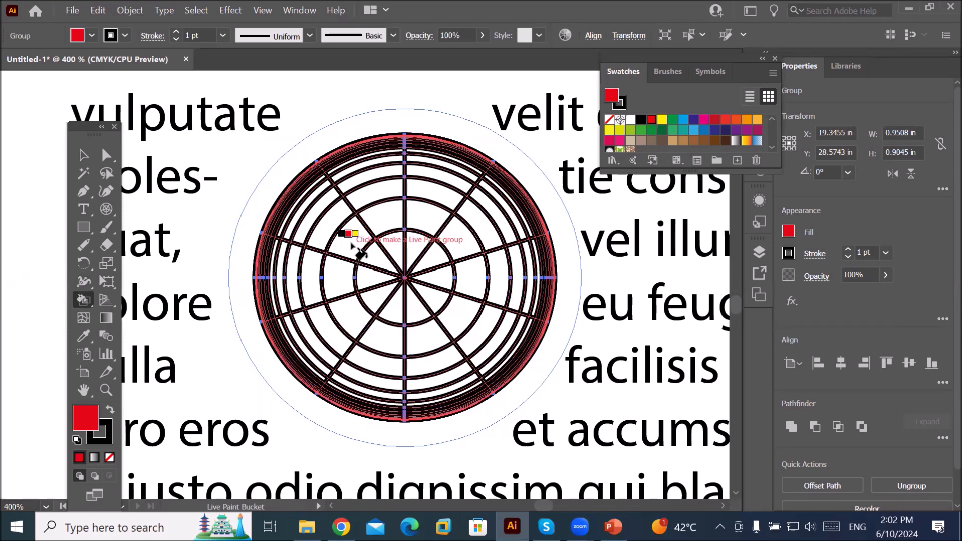
left_click(353, 242)
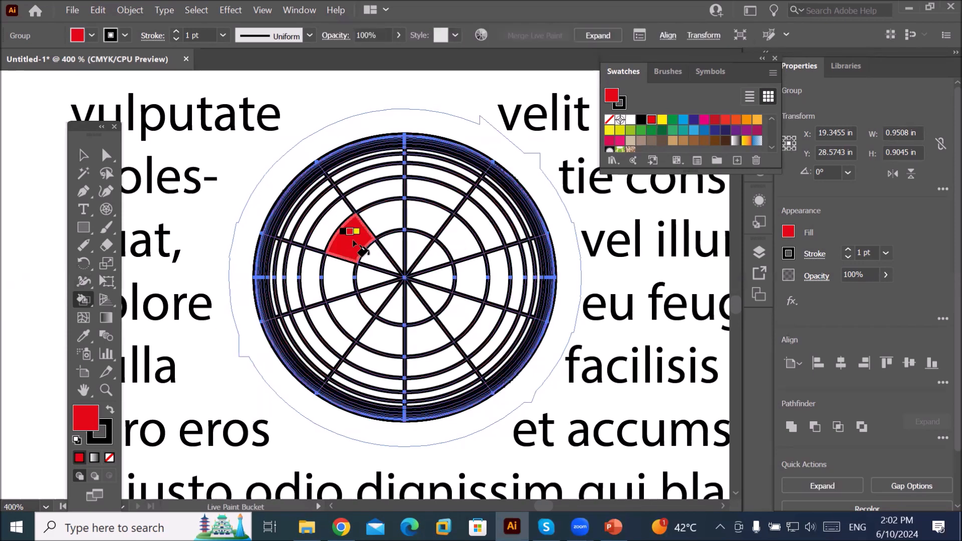
Live-paint the same sector's innermost cell yellow, its third-ring cell green and its fourth-ring cell blue
key("Right")
left_click(377, 258)
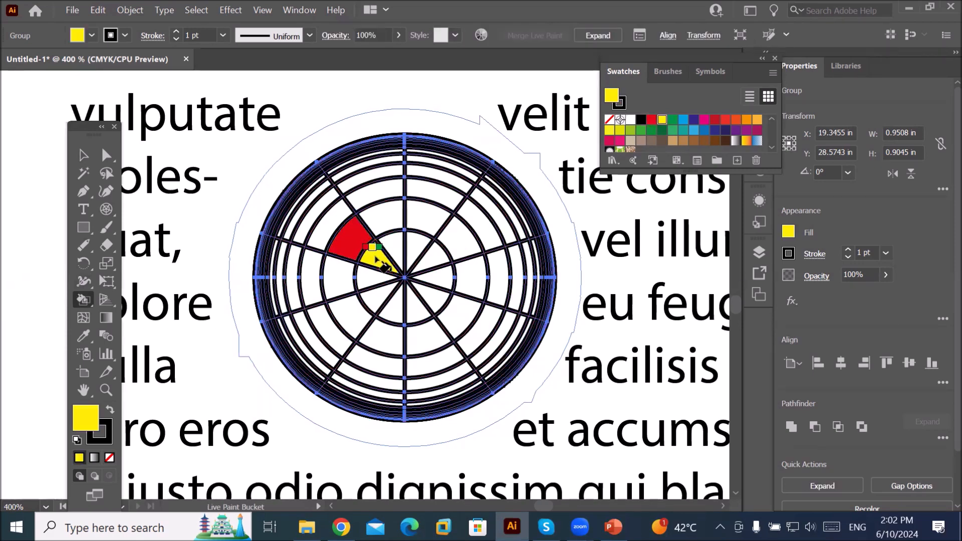
key("Right")
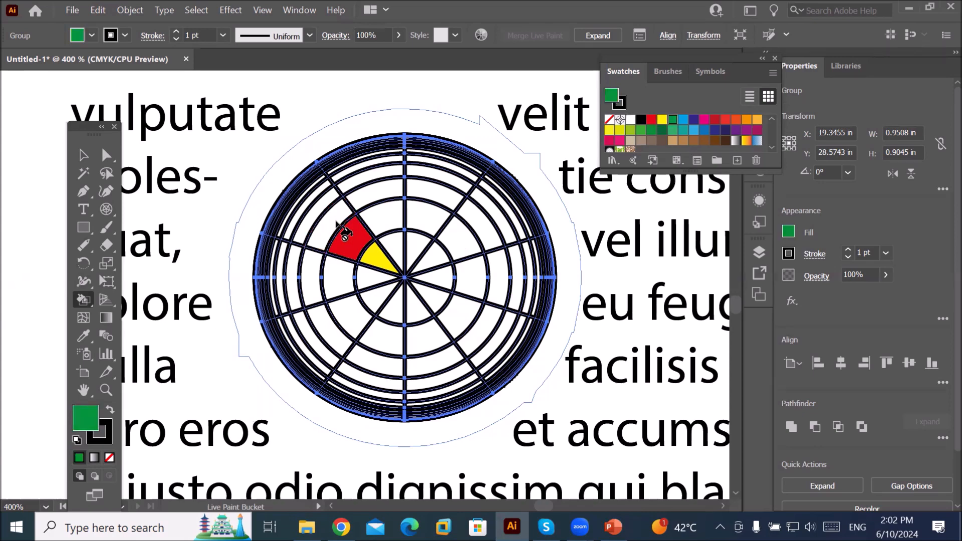
left_click(331, 220)
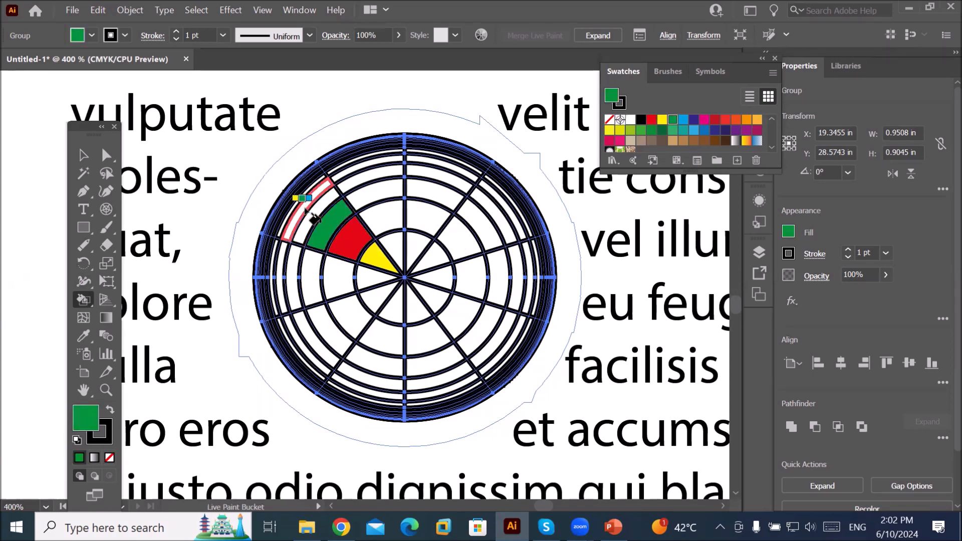
key("Right")
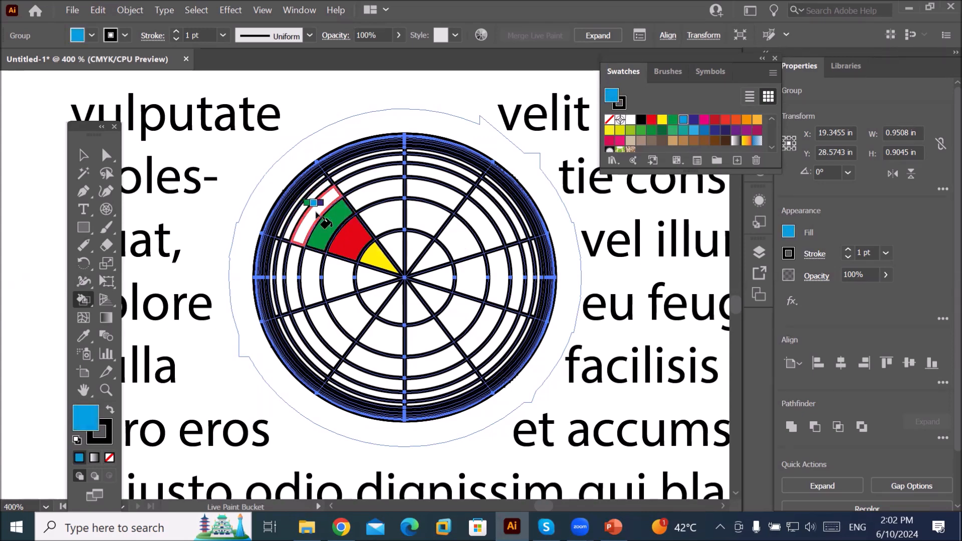
left_click(316, 213)
key("ctrl+minus")
left_click(80, 156)
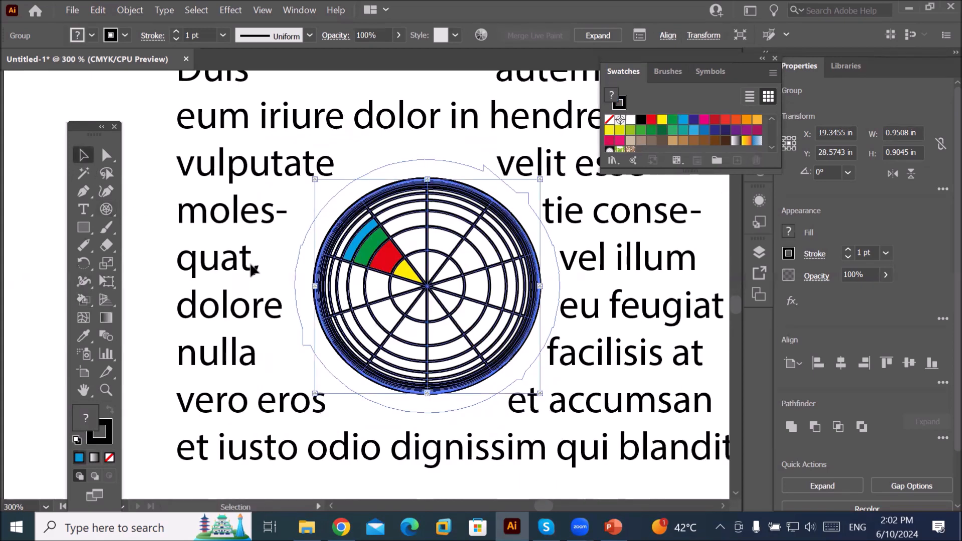
Nudge the wrapped text block slightly left to about X 19.46 in, Y 27.40 in
left_click(571, 393)
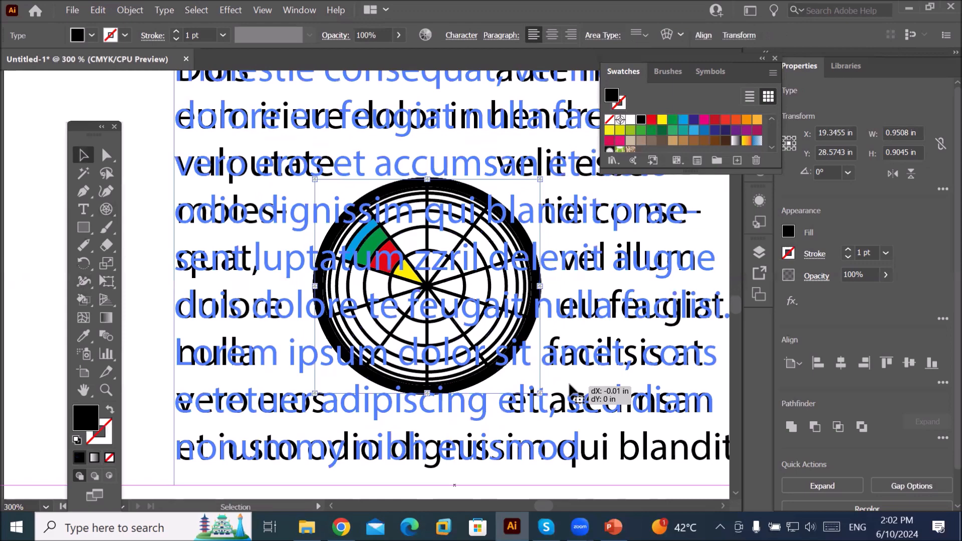
key("ctrl+minus")
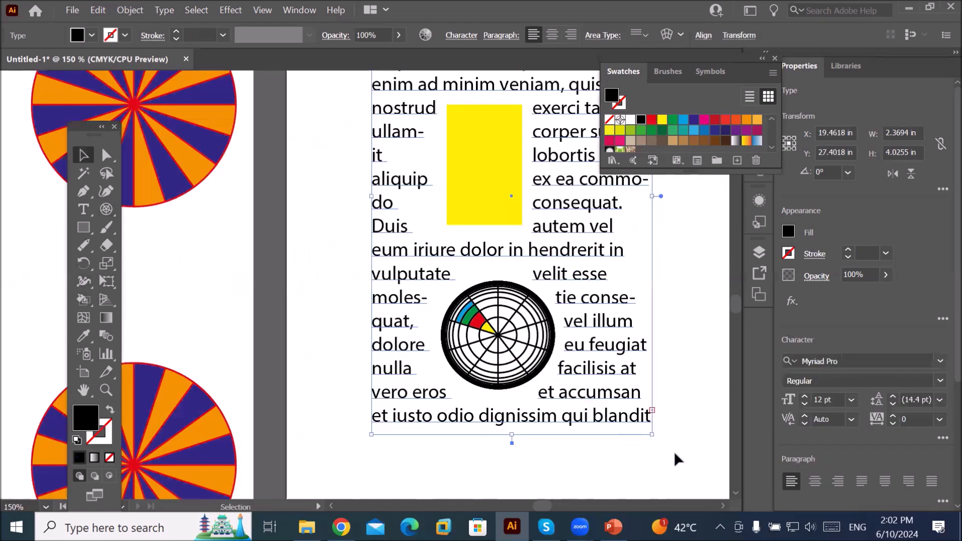
key("ctrl+minus")
key("ctrl+minus")
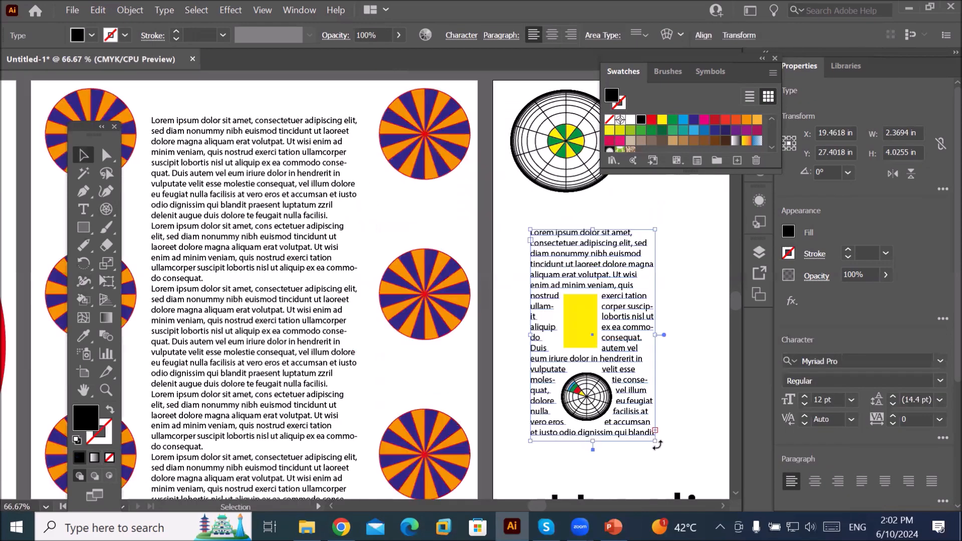
key("space")
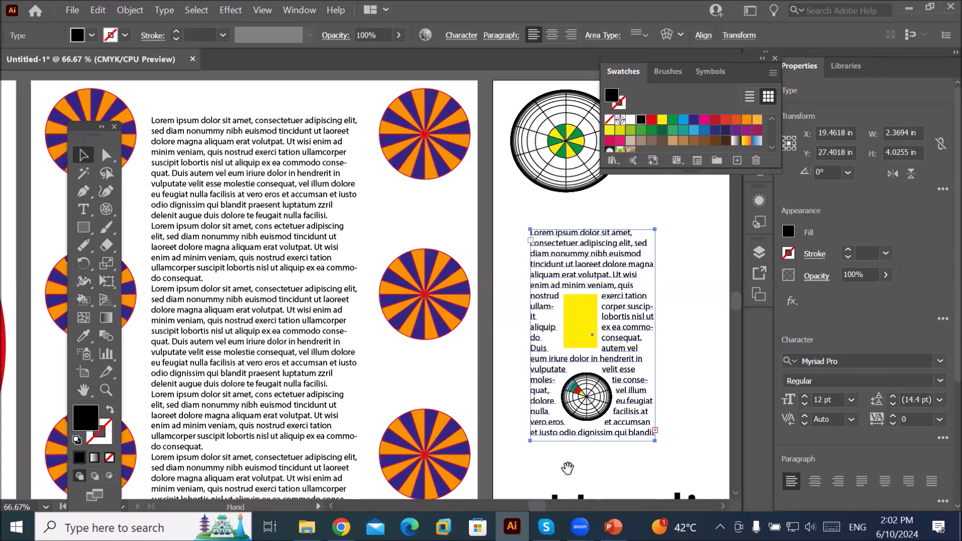
Switch to PowerPoint and examine the Polar Grid Tool slide at a larger zoom
key("alt+Tab")
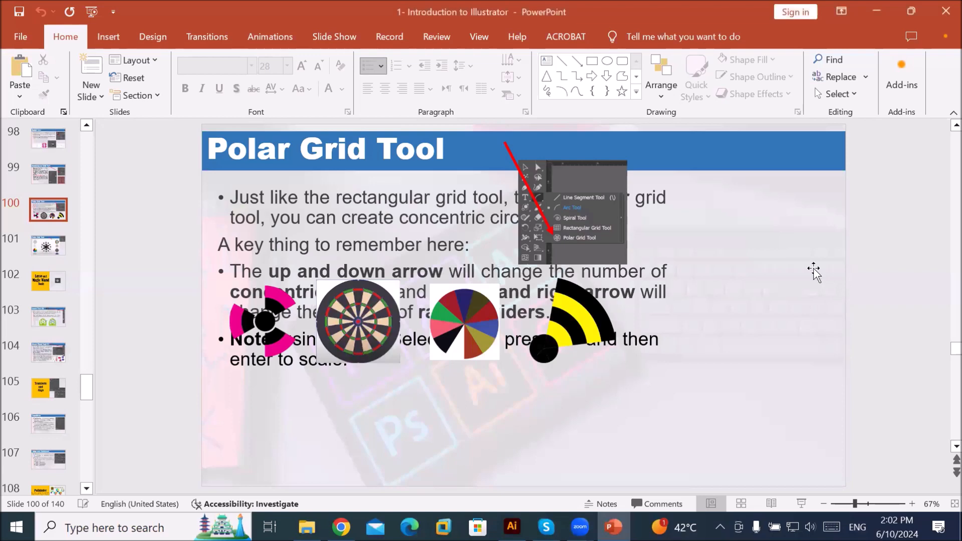
scroll(784, 434, "up", 4, "ctrl")
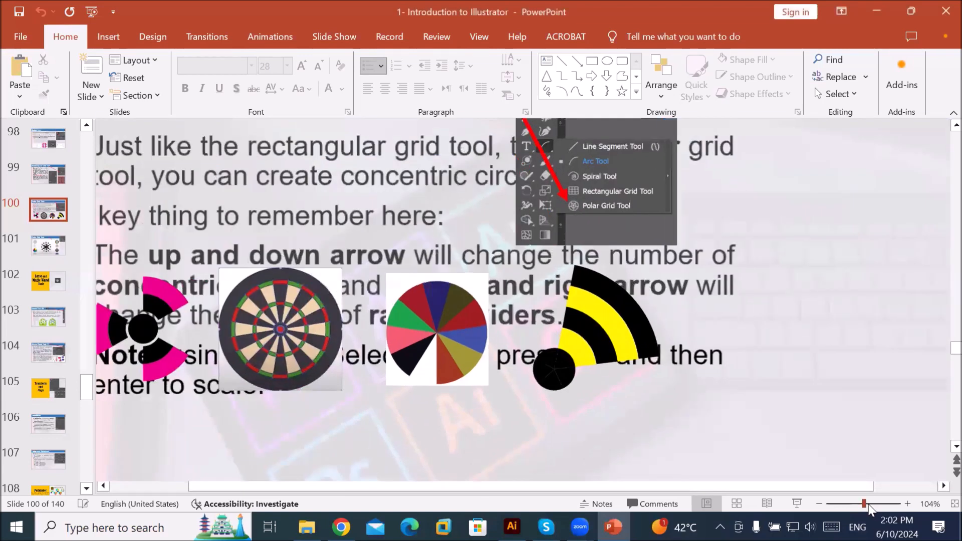
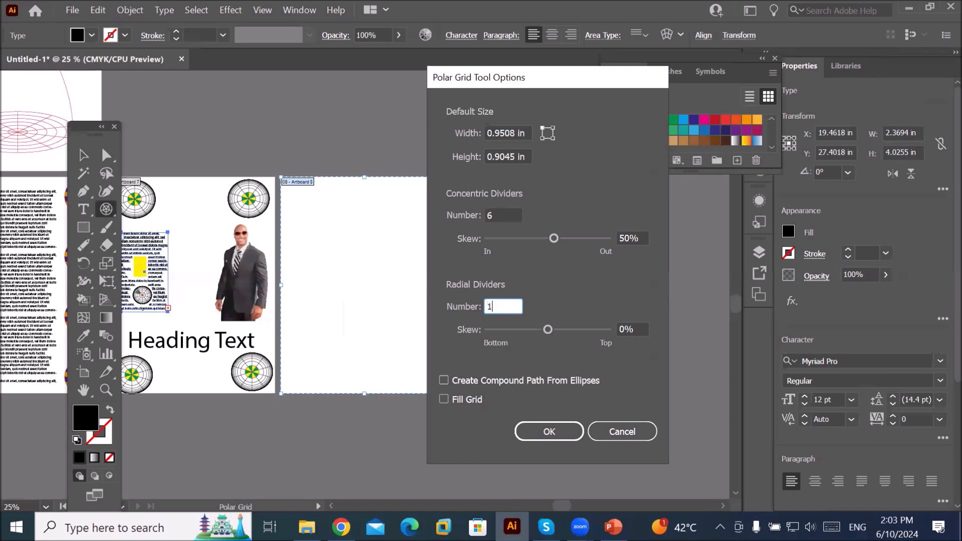
Set the polar grid to 6 concentric and 10 radial dividers and draw one about 6.78 × 6.89 in on the empty artboard
type("0")
double_click(487, 214)
type("6")
left_click(551, 434)
left_click_drag(308, 221, 442, 358)
scroll(442, 337, "up", 3)
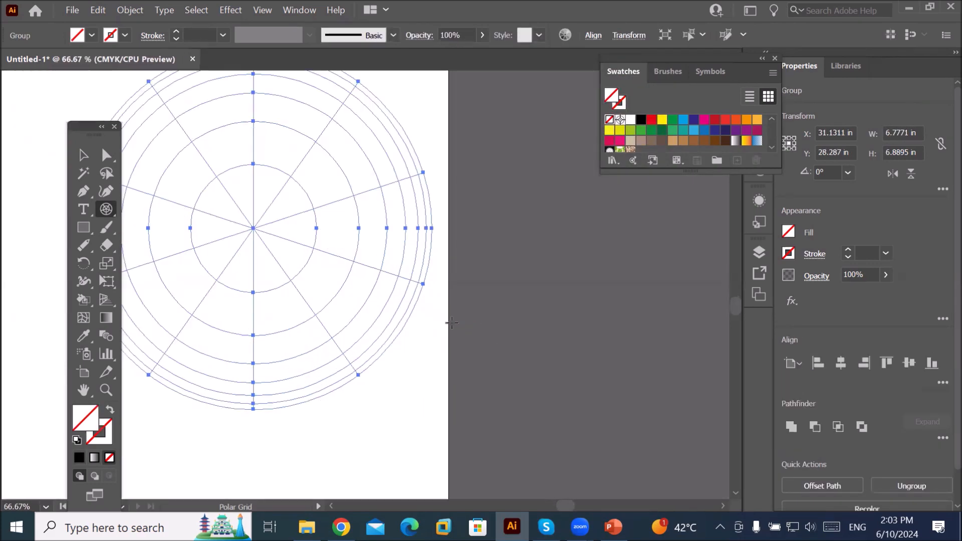
scroll(427, 324, "down", 1)
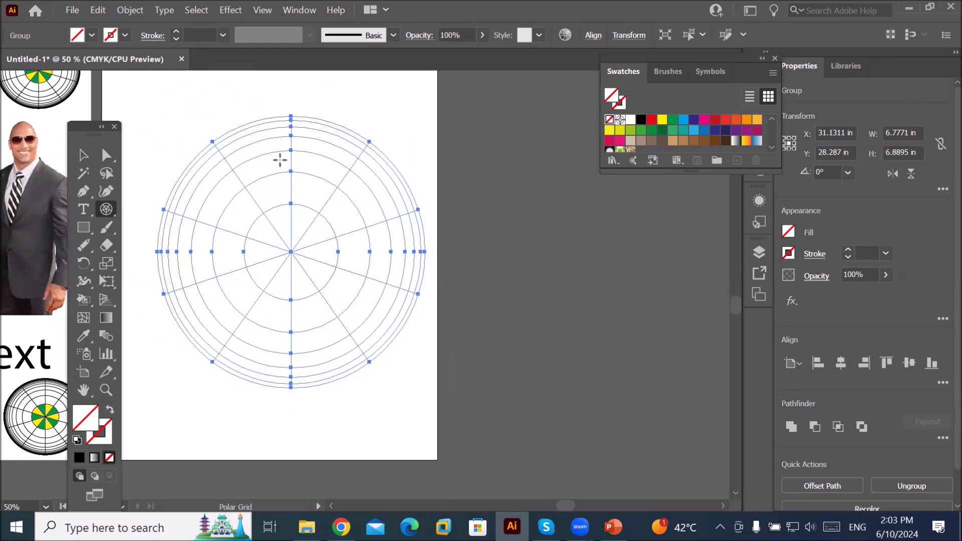
Set the Polar Grid tool's concentric divider skew to 0% and its radial divider skew to 20%
double_click(106, 209)
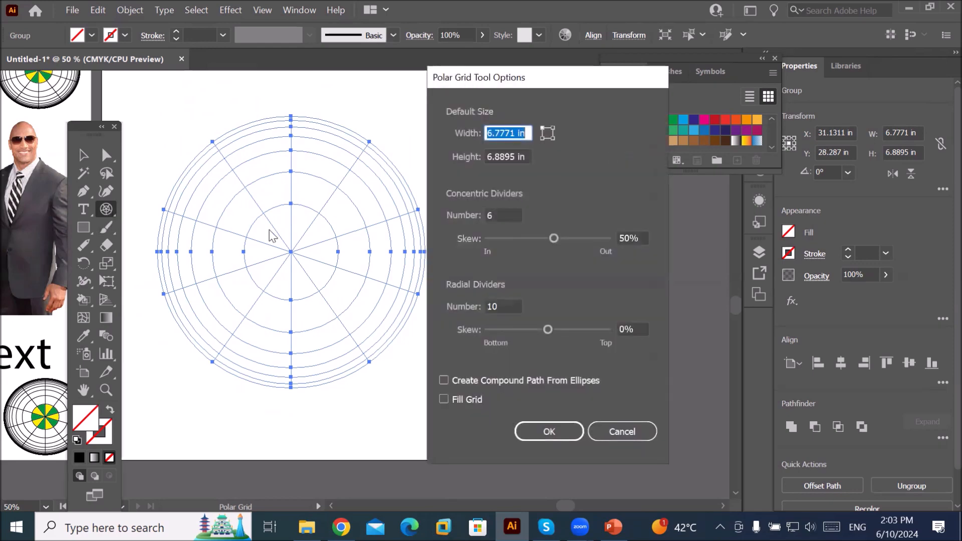
left_click(627, 235)
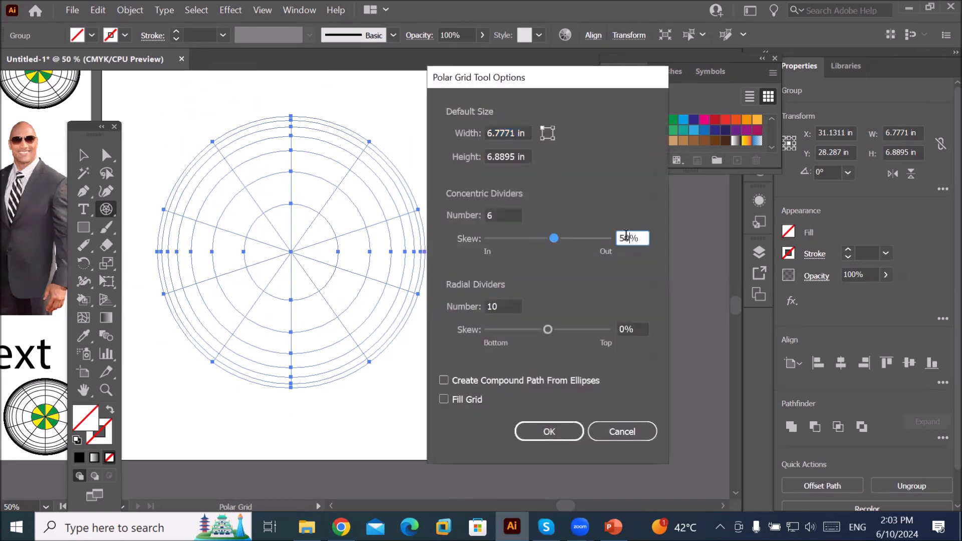
type("0")
left_click(637, 327)
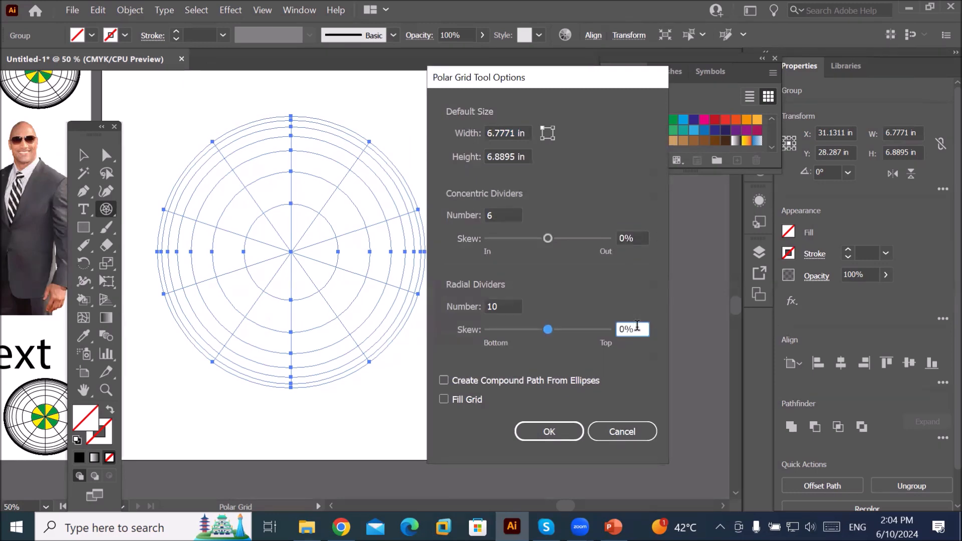
scroll(634, 329, "up", 2)
left_click(550, 431)
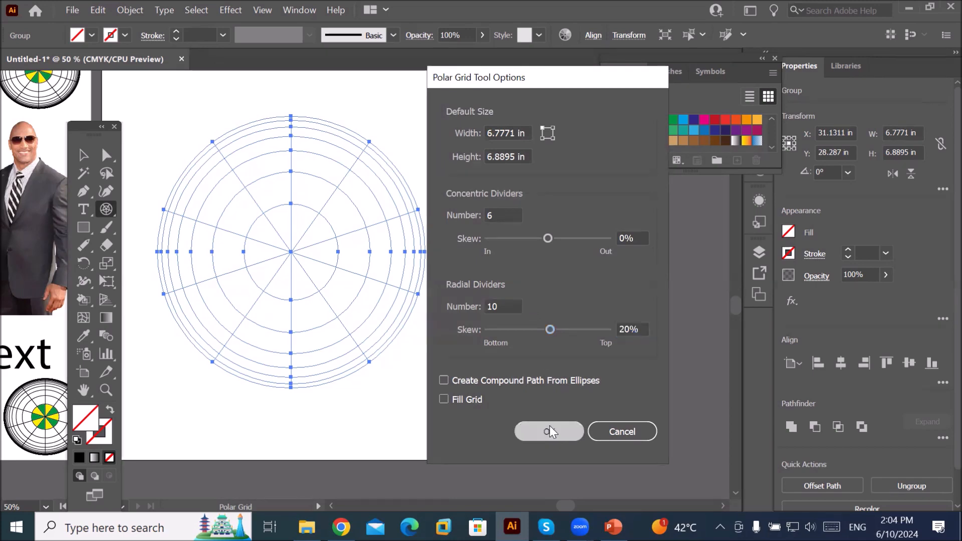
Move the first polar grid over the artboard's right edge and draw a second one about 5.55 × 5.58 in in its place
left_click(85, 154)
left_click_drag(311, 232, 547, 249)
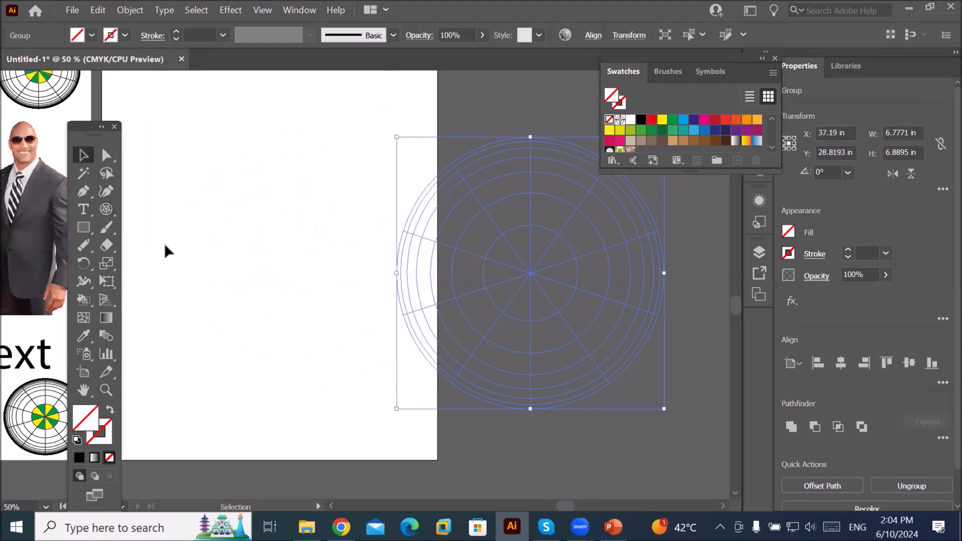
left_click(115, 211)
left_click_drag(155, 151, 371, 361)
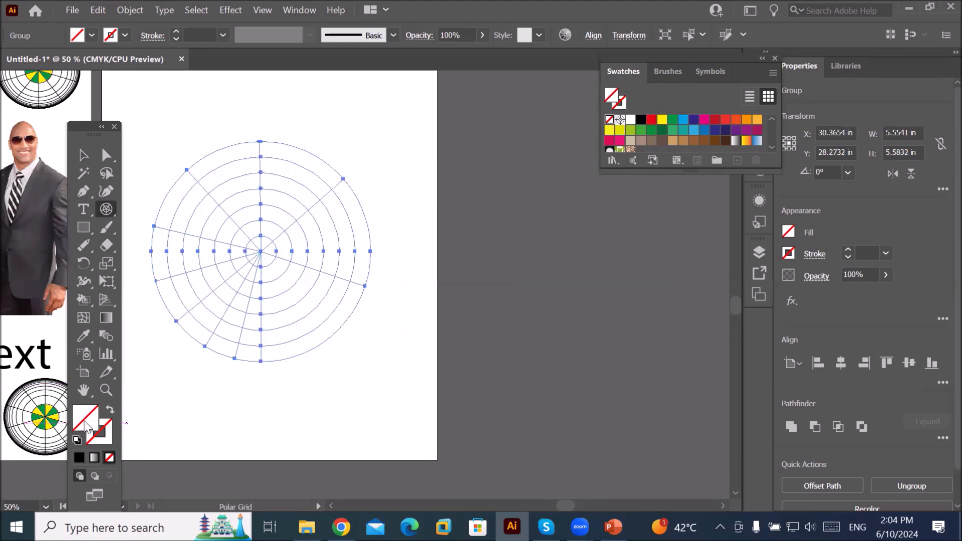
Apply the default white fill and 1 pt black stroke to both polar grids, moving the larger one to about X 36.69 in, Y 28.24 in
left_click(76, 439)
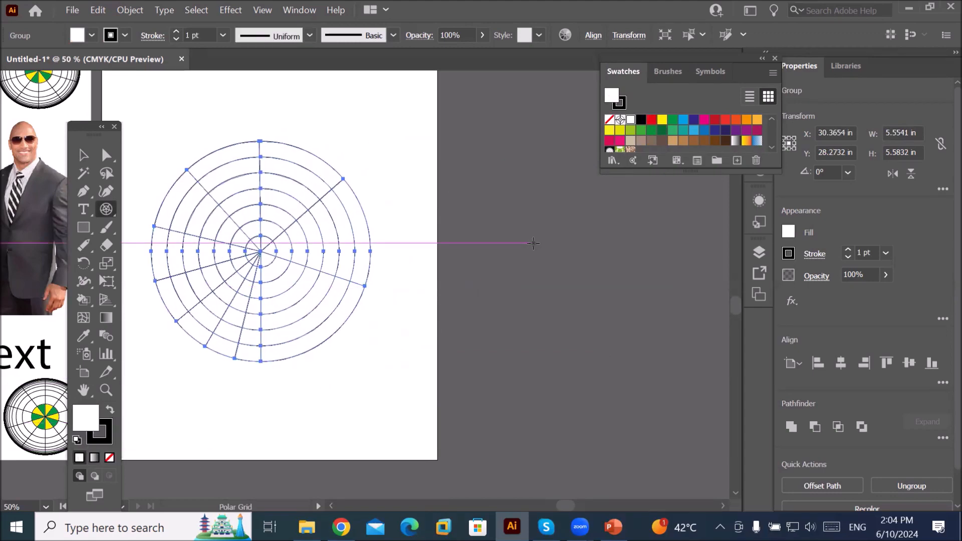
key("v")
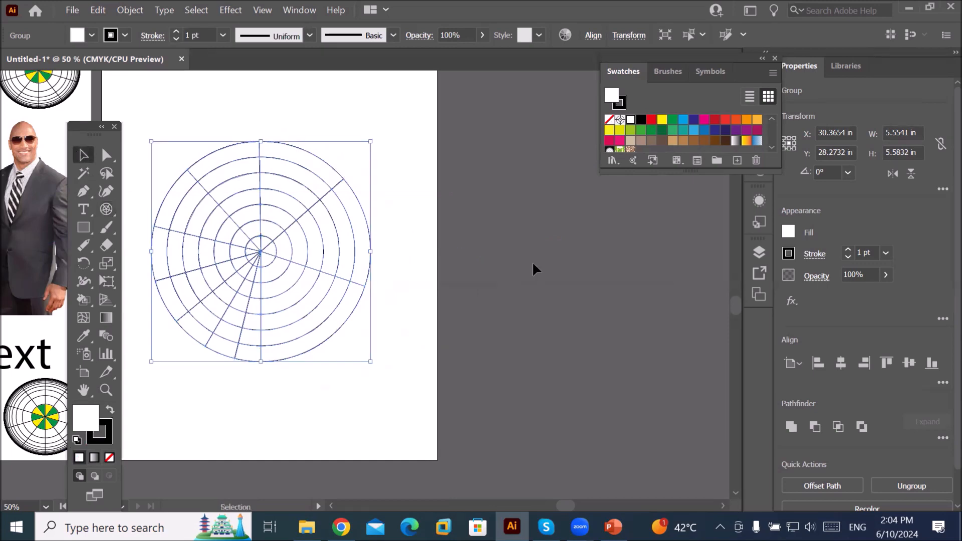
left_click(533, 263)
mouse_move(477, 155)
left_mouse_down()
mouse_move(580, 298)
mouse_move(427, 145)
mouse_move(453, 130)
mouse_move(382, 258)
left_mouse_up()
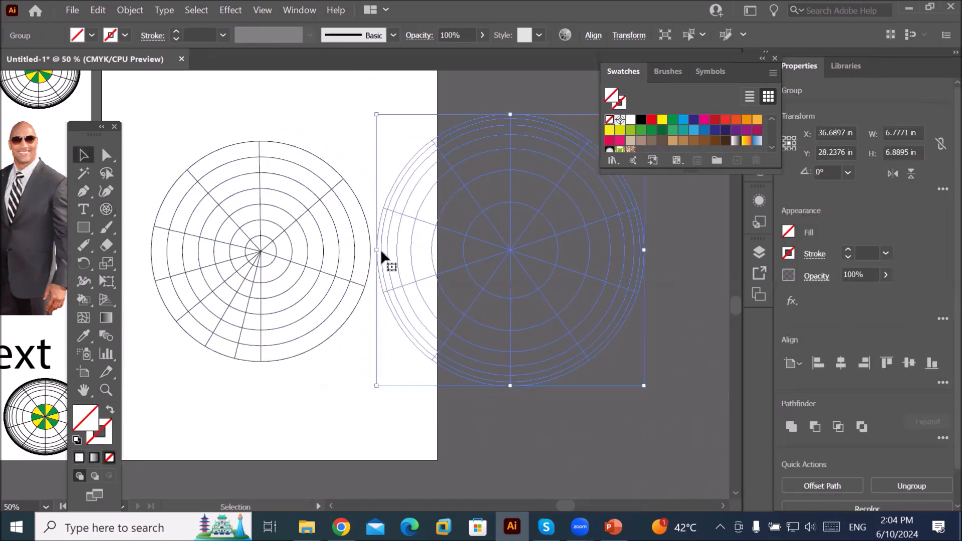
left_click(76, 439)
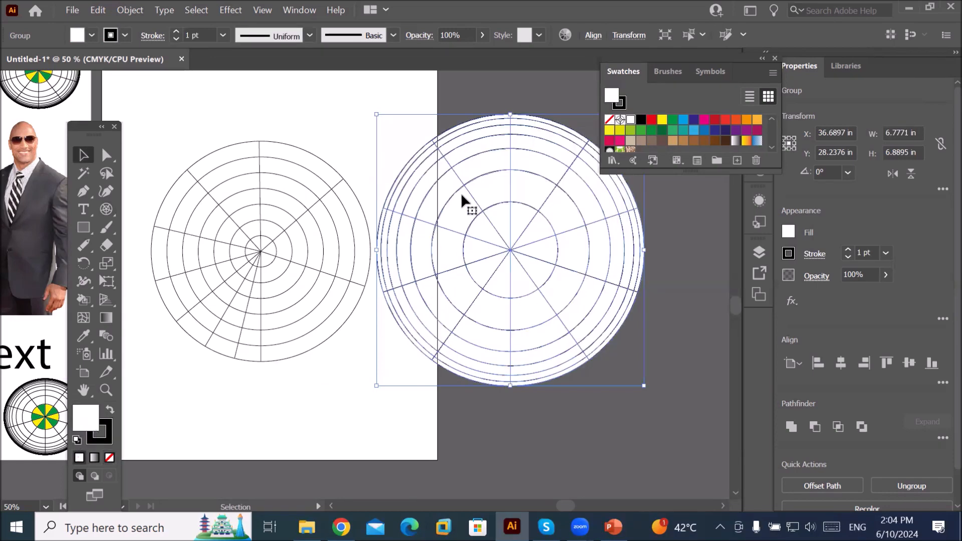
scroll(365, 231, "up", 1)
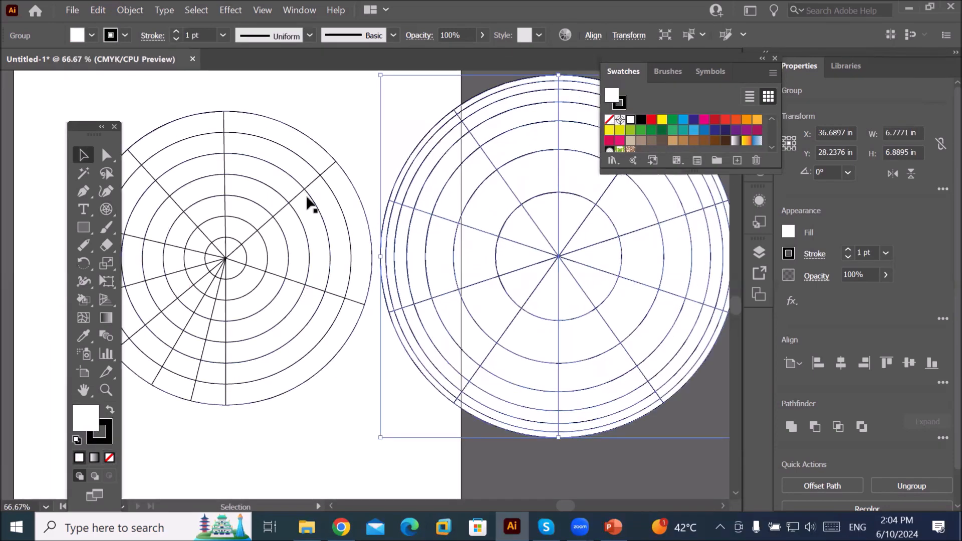
left_click_drag(90, 128, 48, 131)
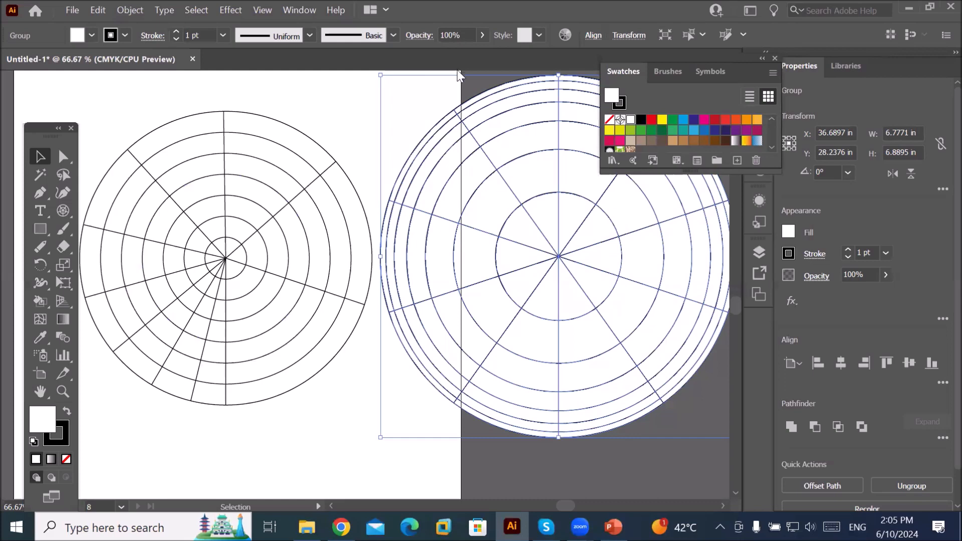
Set the Polar Grid tool's concentric divider skew to -50%
left_click(63, 210)
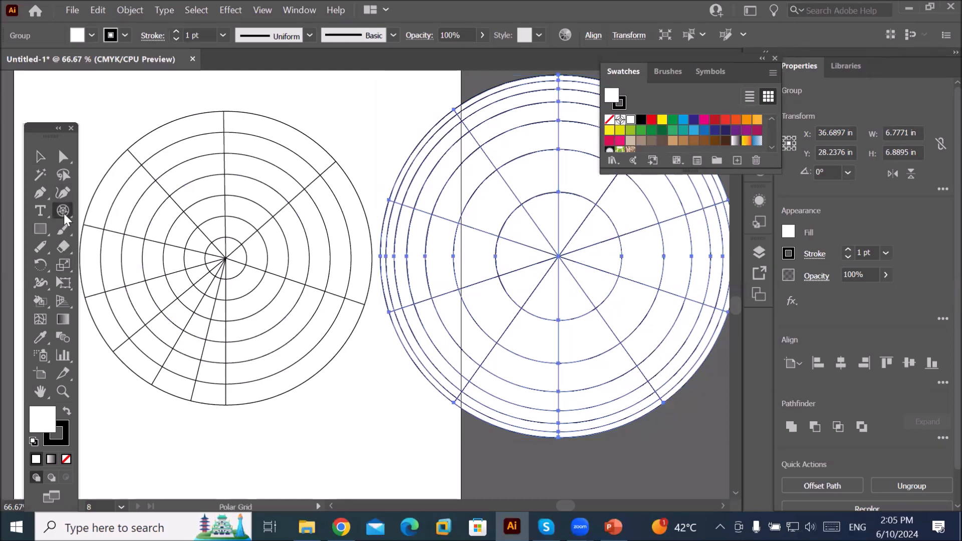
left_click(533, 252)
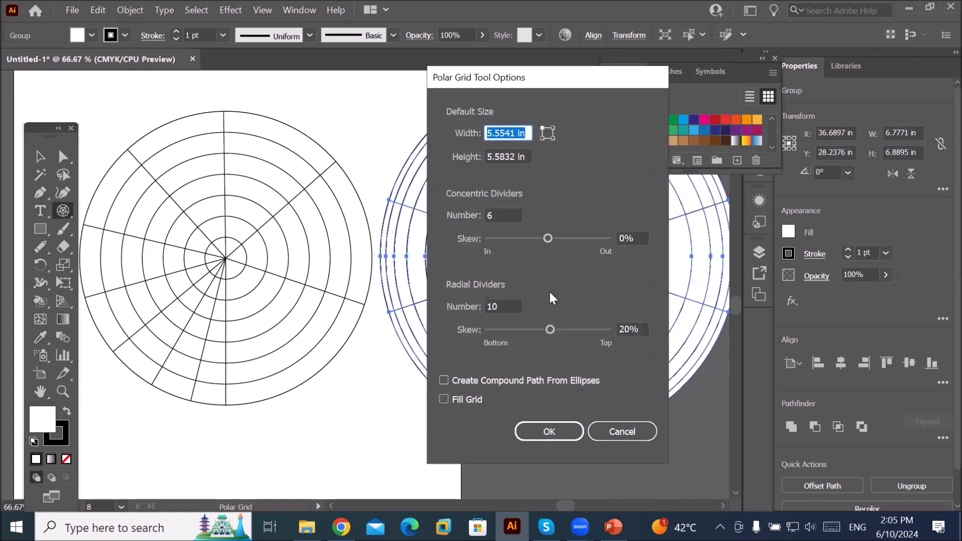
left_click_drag(547, 242, 543, 245)
scroll(629, 237, "down", 4)
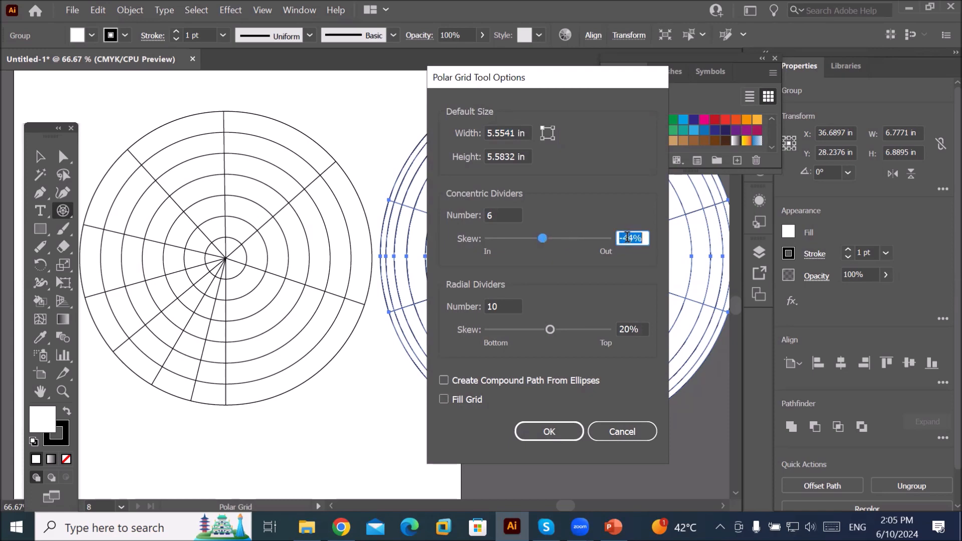
scroll(623, 236, "down", 1)
left_click(550, 432)
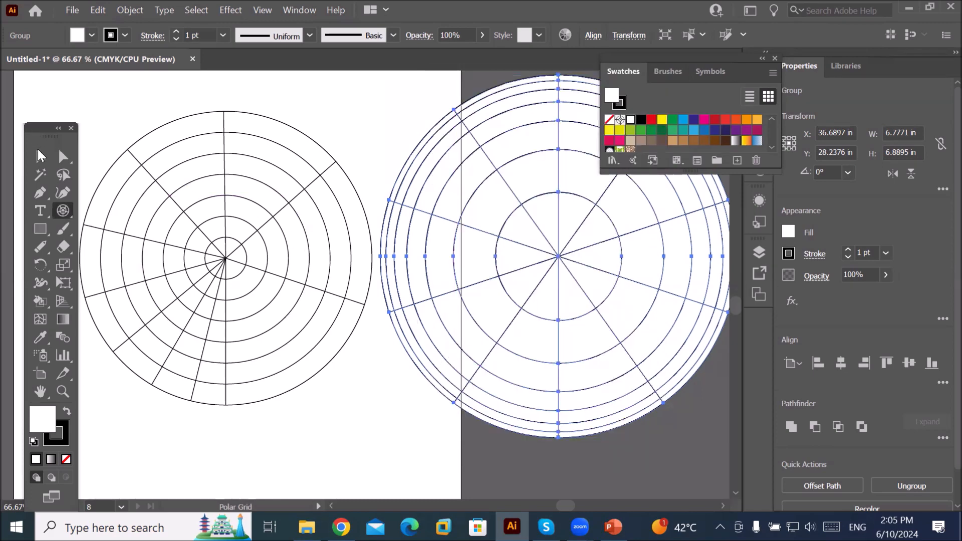
Move the smaller polar grid down and right to about X 37.47 in, Y 32.51 in, overlapping the larger grid
key("v")
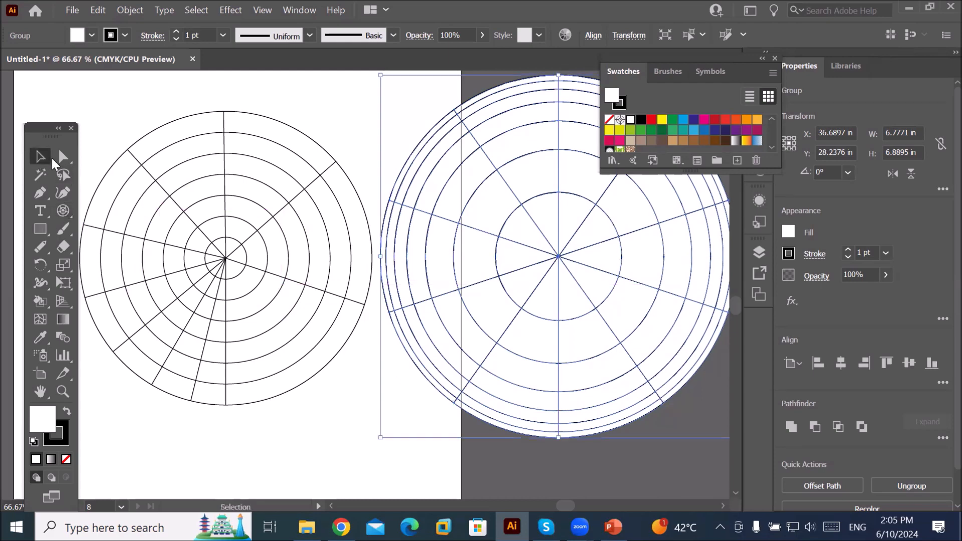
left_click_drag(255, 236, 629, 458)
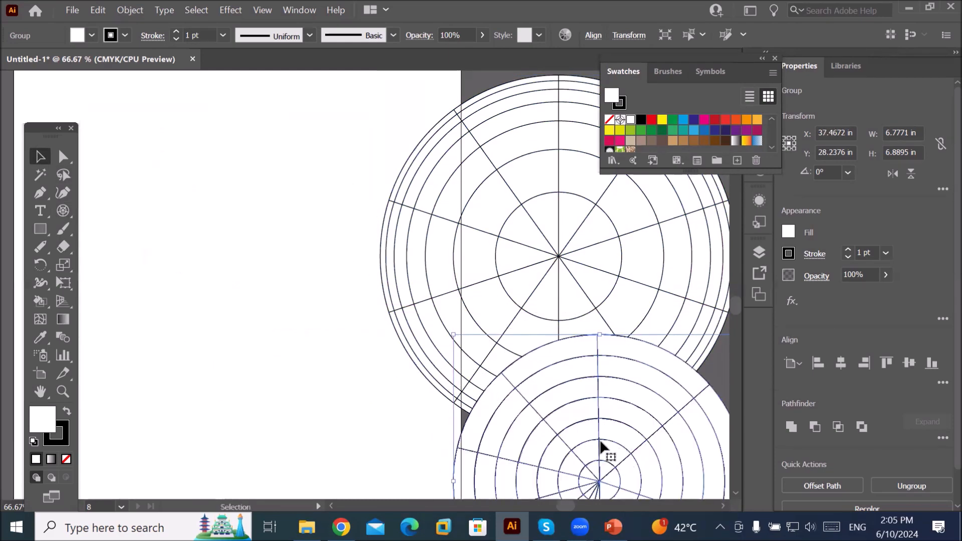
Try an oval polar grid about 4.65 × 5.47 in on the cleared artboard, and delete it
left_click(63, 211)
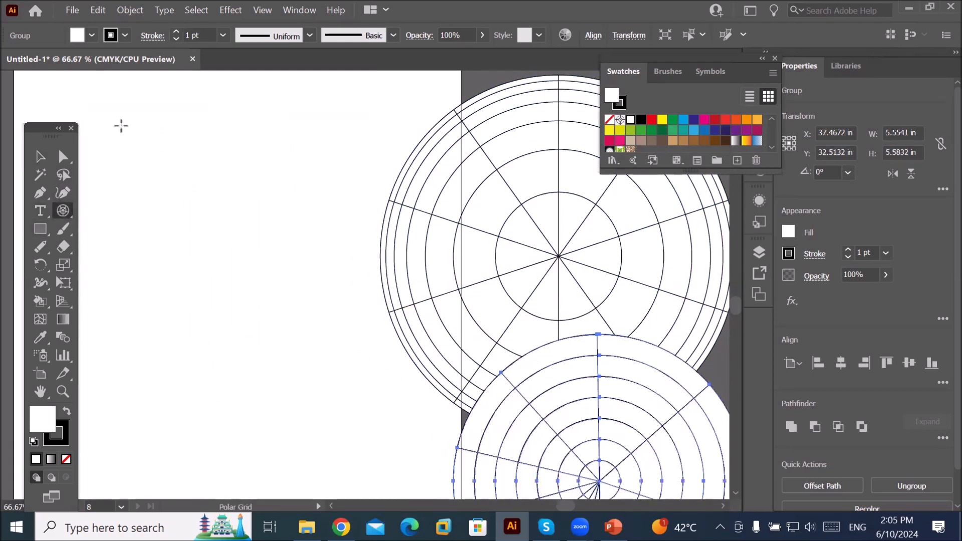
left_click_drag(105, 113, 348, 399)
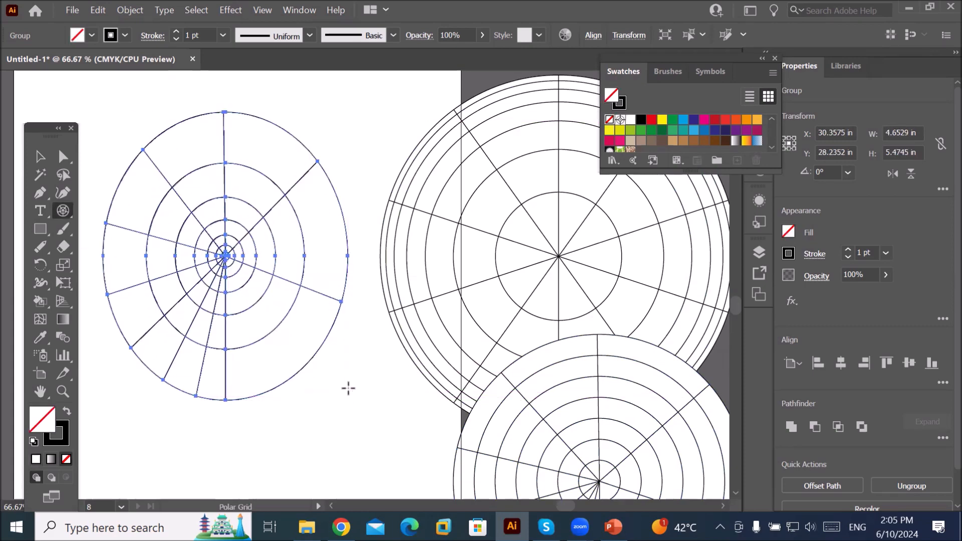
scroll(247, 259, "up", 1)
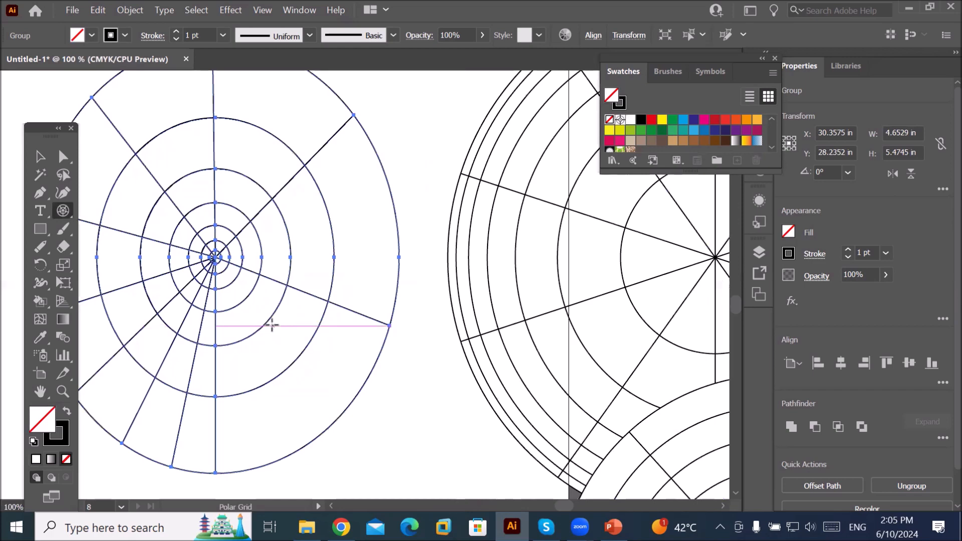
scroll(271, 324, "up", 1)
scroll(271, 317, "down", 2)
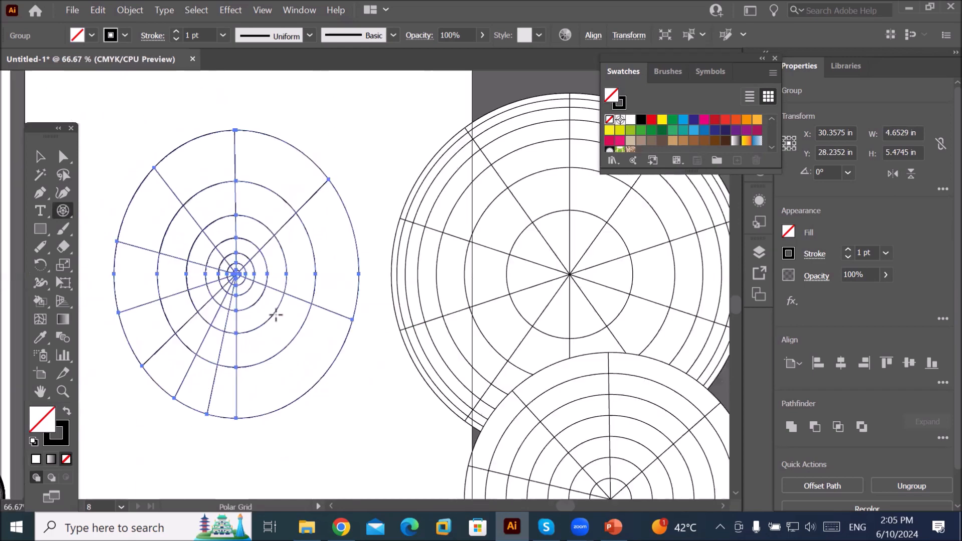
key("Delete")
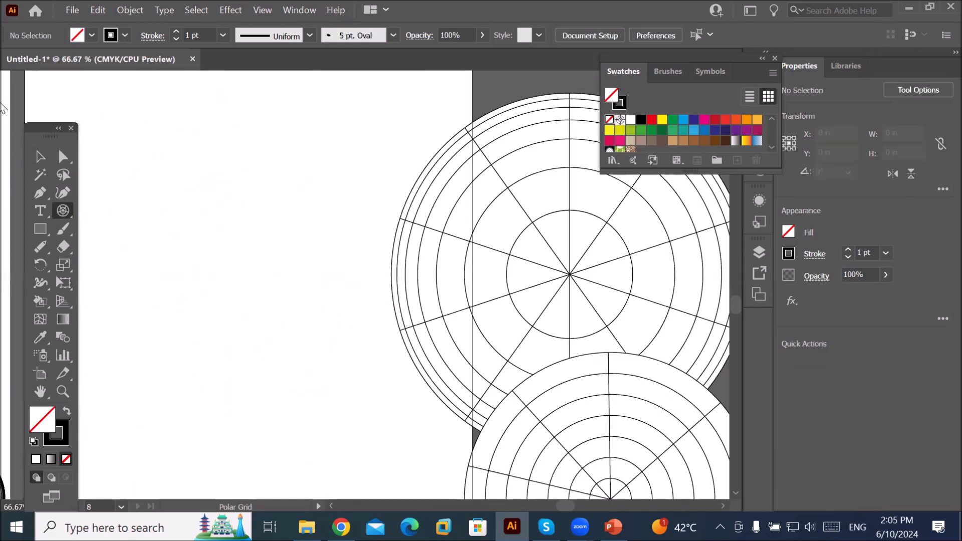
Set the Polar Grid tool's radial divider skew to 0% and the number of concentric dividers to 20
double_click(62, 210)
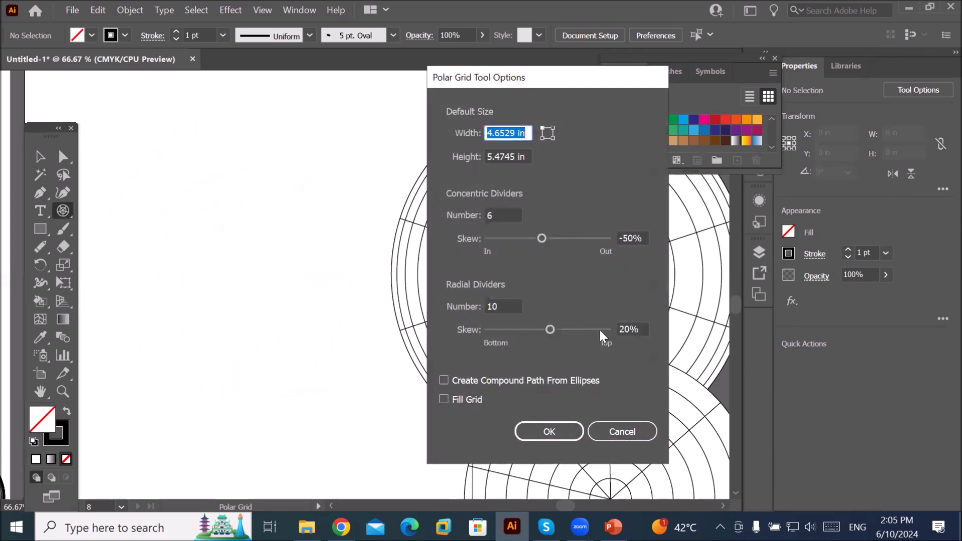
left_click(634, 328)
scroll(631, 328, "down", 7)
scroll(629, 326, "down", 3)
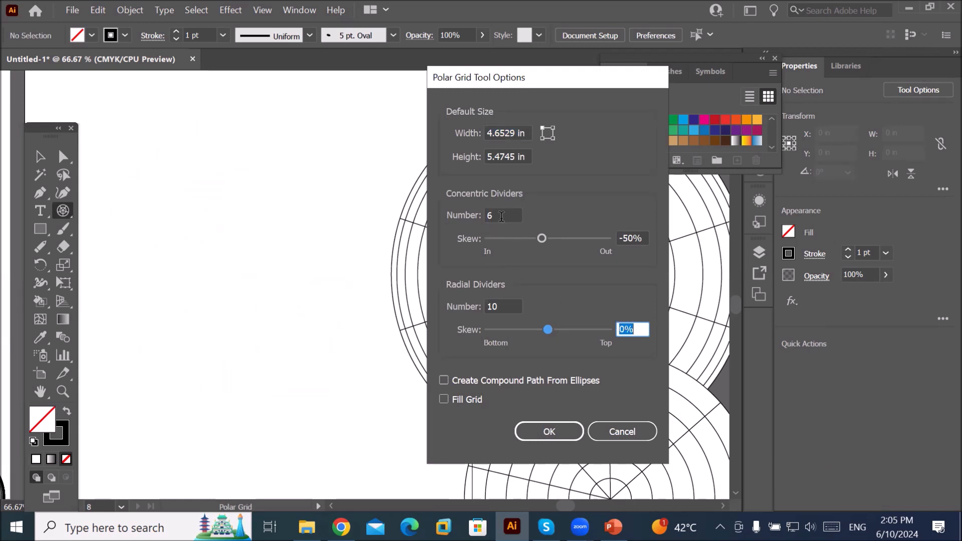
left_click(505, 214)
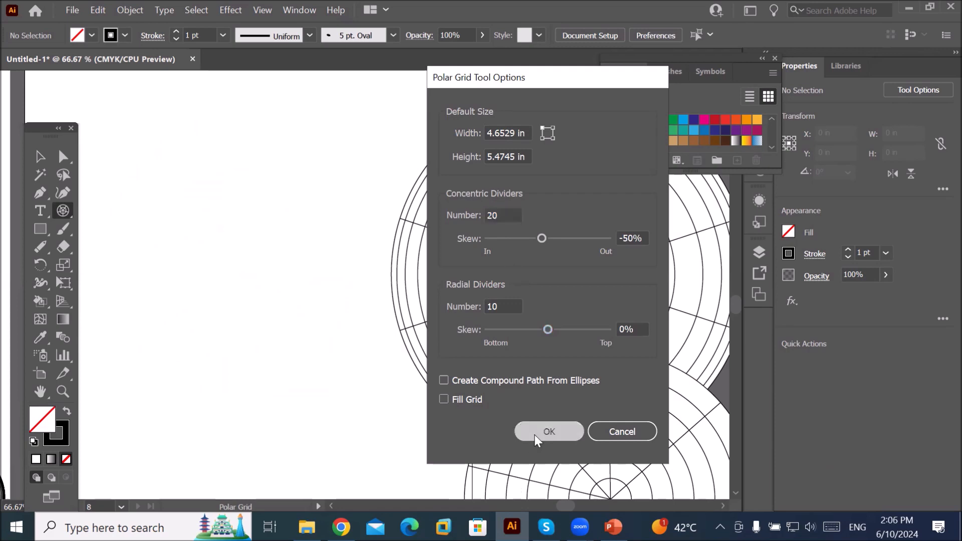
left_click(547, 432)
Draw an oval polar grid about 4.97 × 5.72 in on the cleared artboard and inspect its dense centre up close
left_click_drag(87, 118, 350, 421)
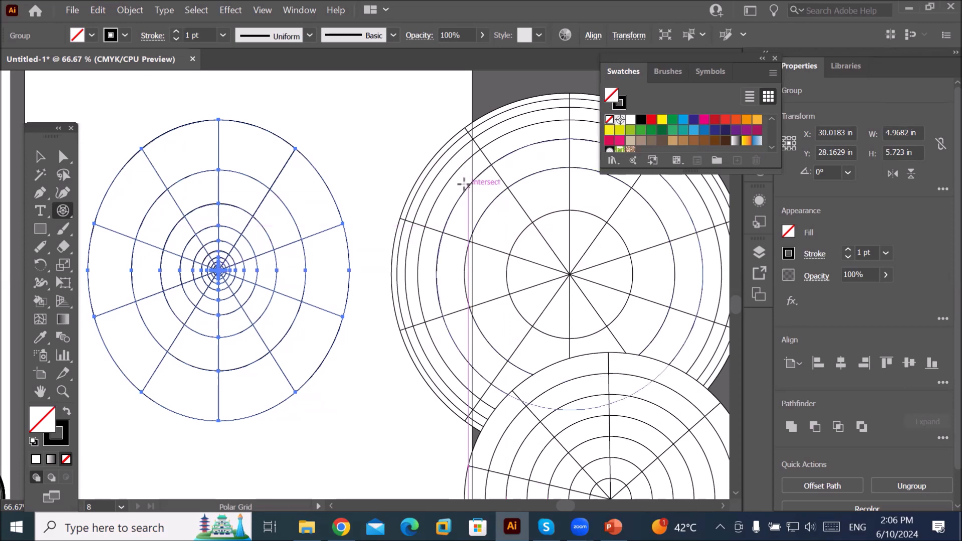
scroll(441, 161, "up", 2)
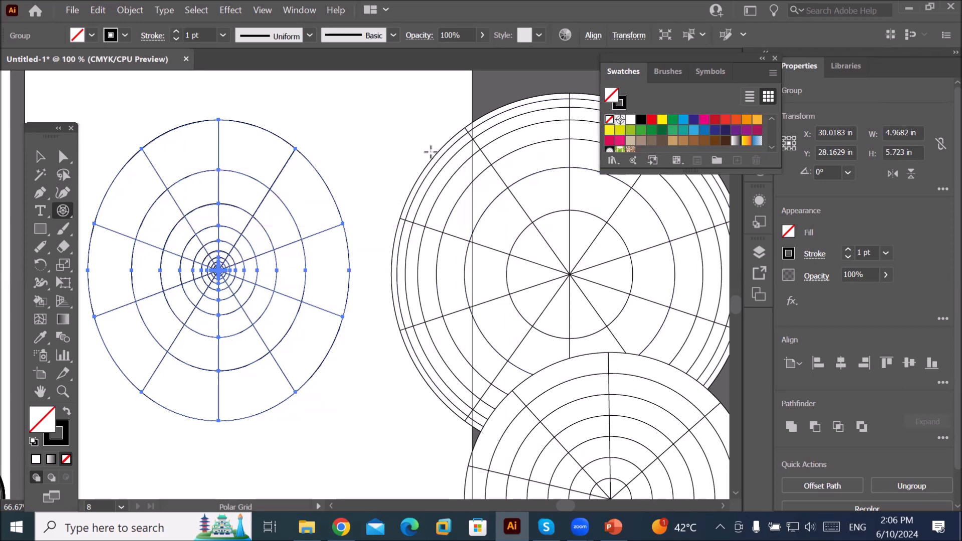
scroll(434, 155, "down", 2)
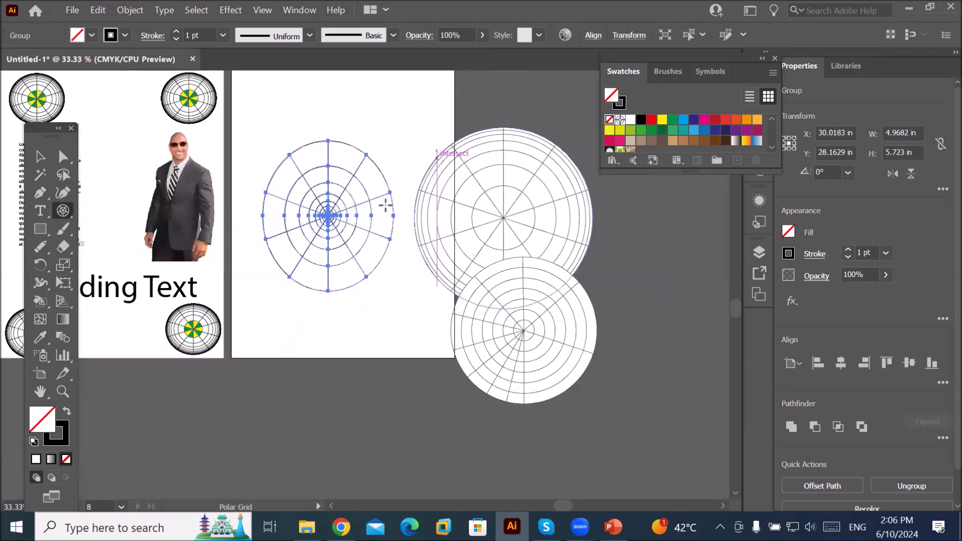
scroll(314, 208, "up", 4)
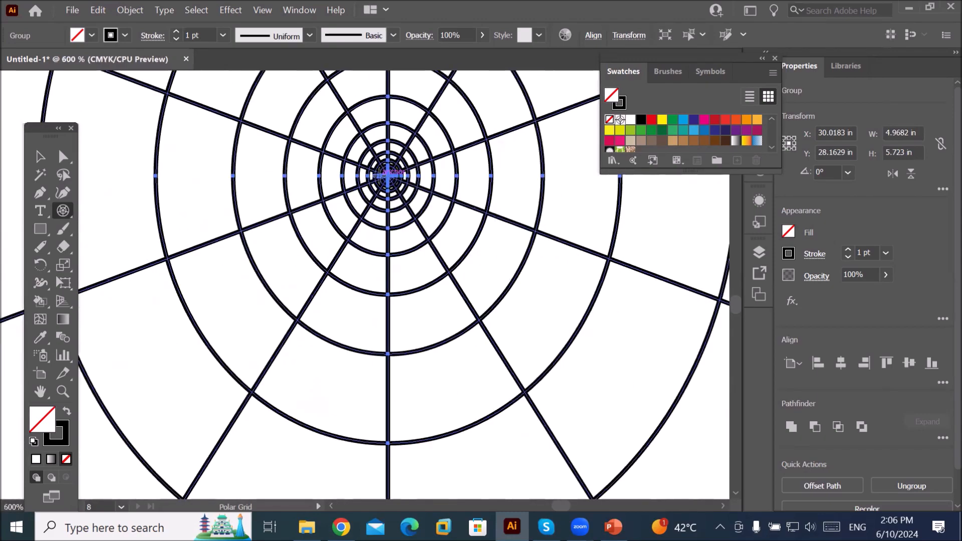
Delete the two overlapping circular polar grids beside the artboard and the oval polar grid on it
scroll(382, 174, "up", 4)
scroll(381, 173, "down", 6)
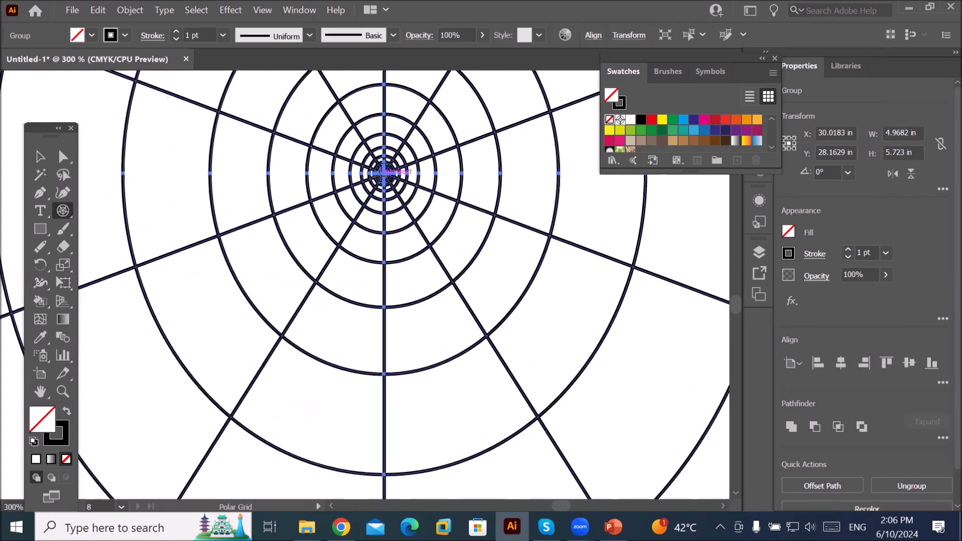
scroll(381, 173, "down", 1)
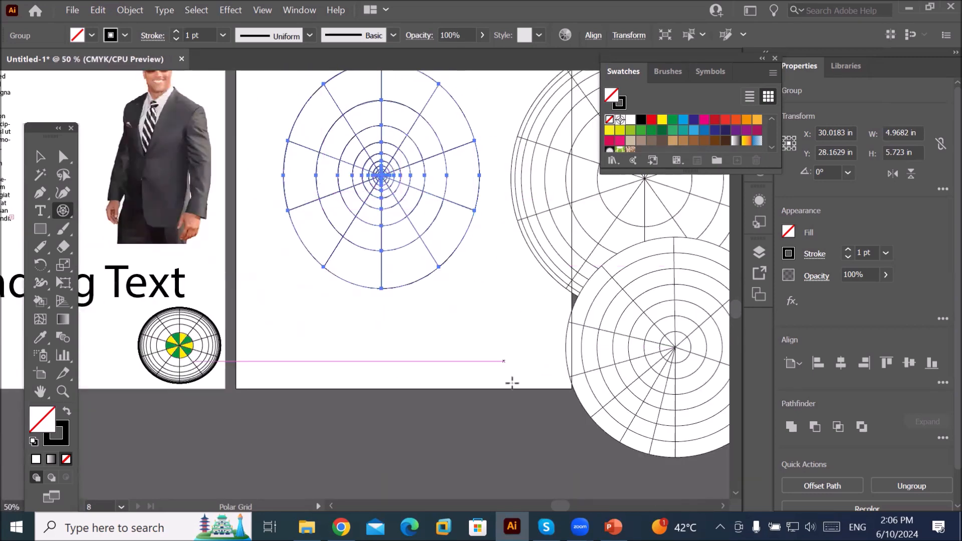
left_click(722, 506)
left_click(722, 506)
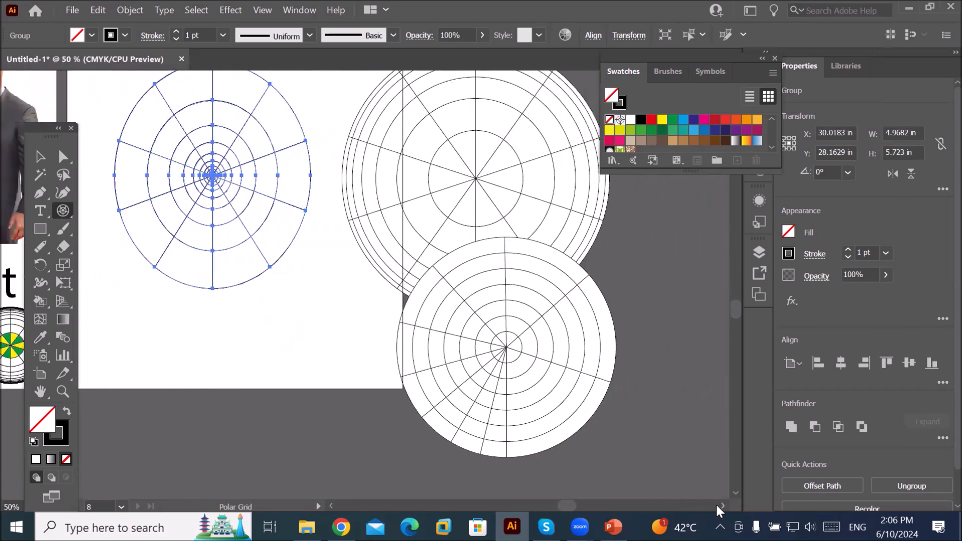
left_click(40, 156)
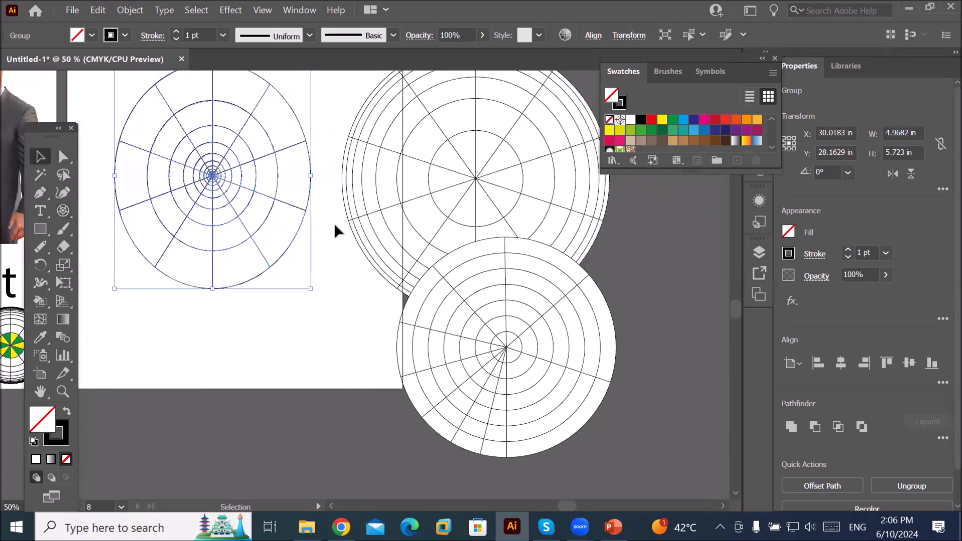
left_click(386, 211)
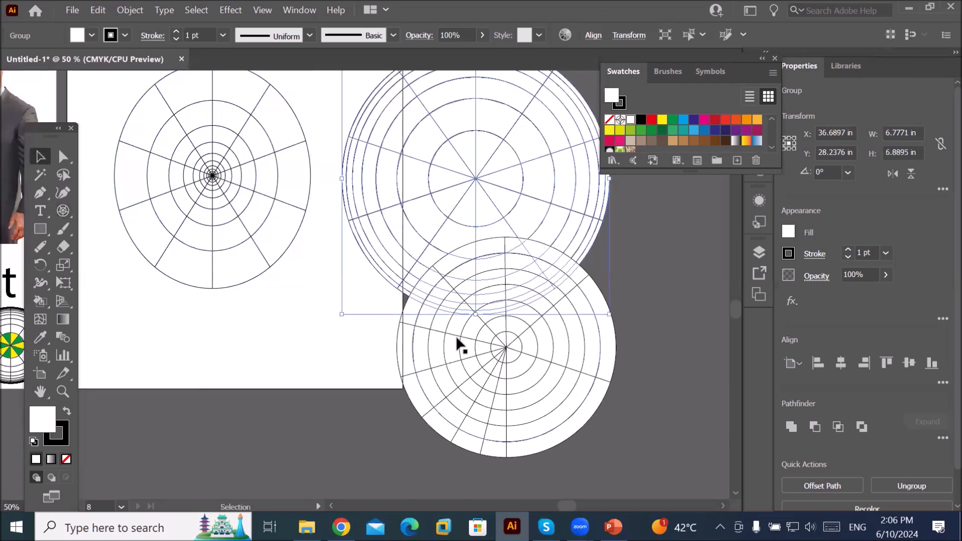
key("Delete")
left_click(455, 370)
key("Delete")
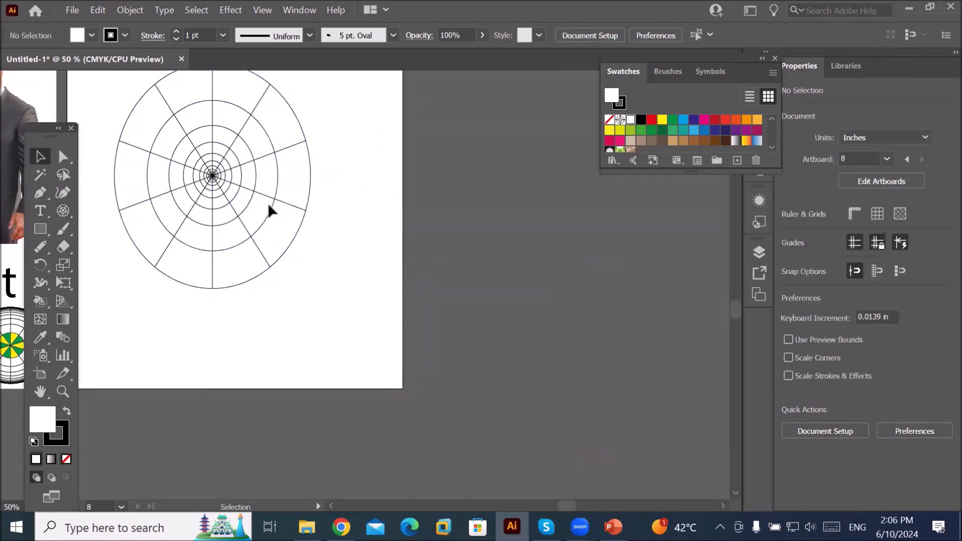
left_click(276, 205)
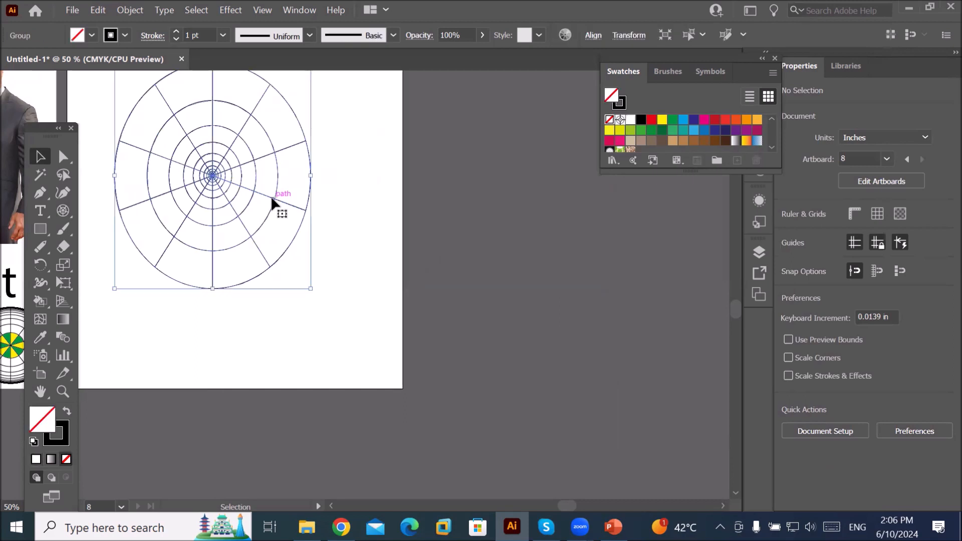
key("Delete")
Set the Polar Grid tool's concentric divider skew to 0% and the number of concentric dividers to 10
key("space")
left_click_drag(193, 228, 398, 324)
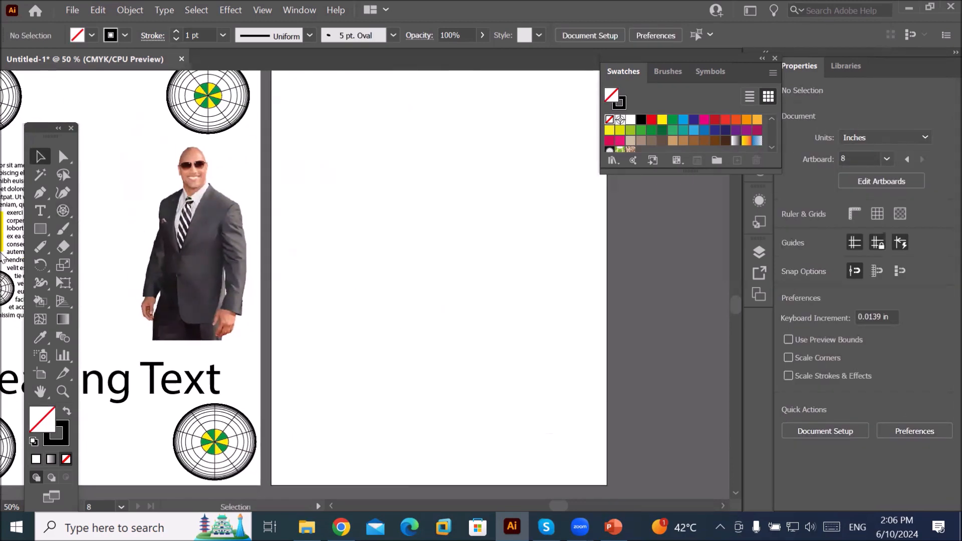
left_click(60, 212)
left_click(212, 199)
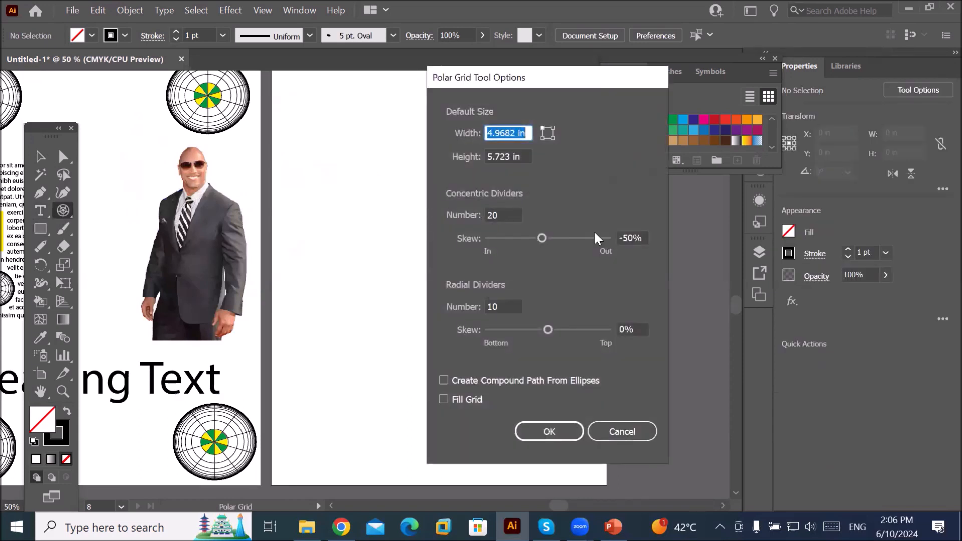
double_click(624, 238)
scroll(626, 236, "down", 9)
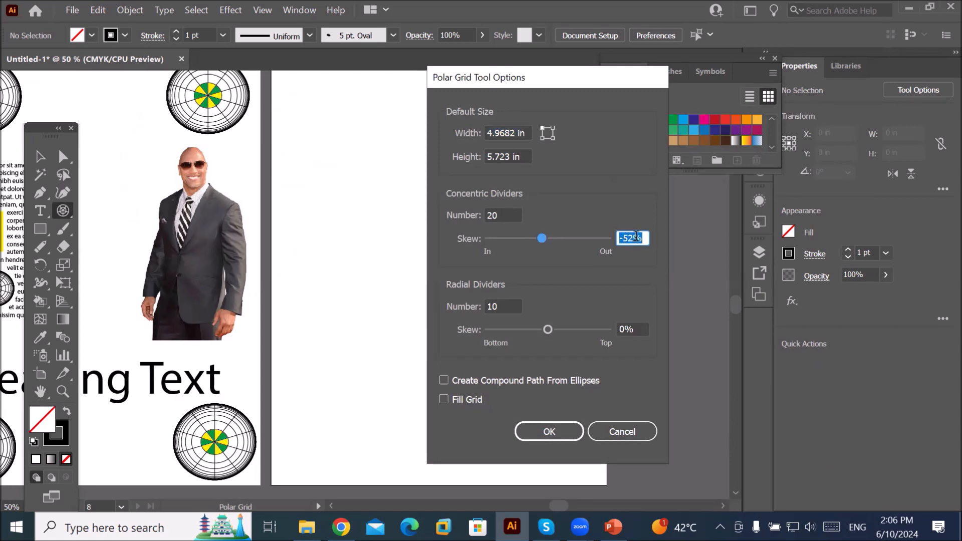
type("0")
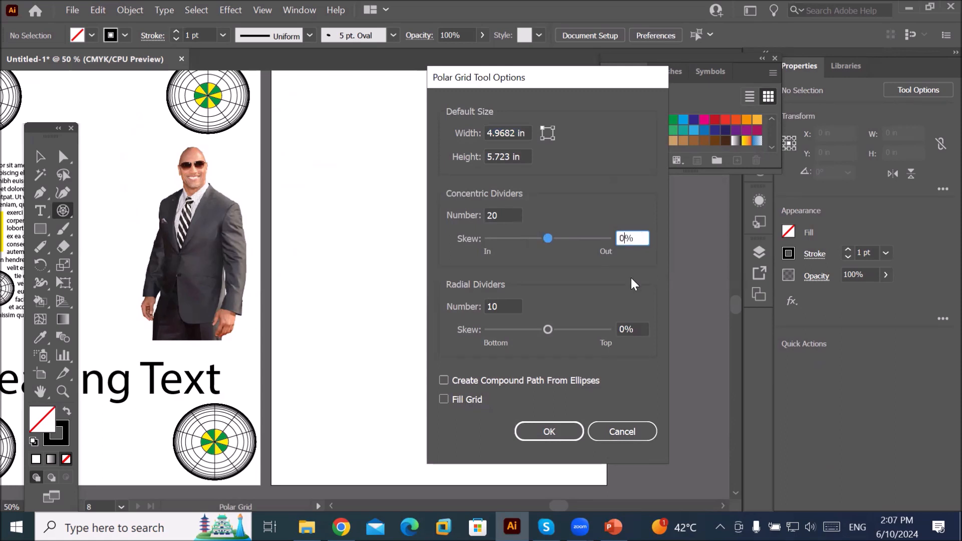
left_click(646, 328)
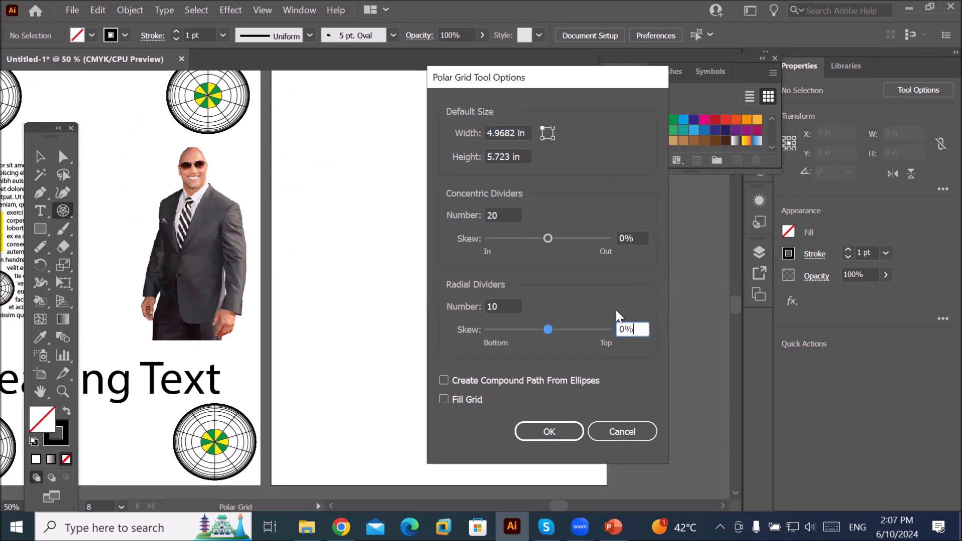
left_click(507, 213)
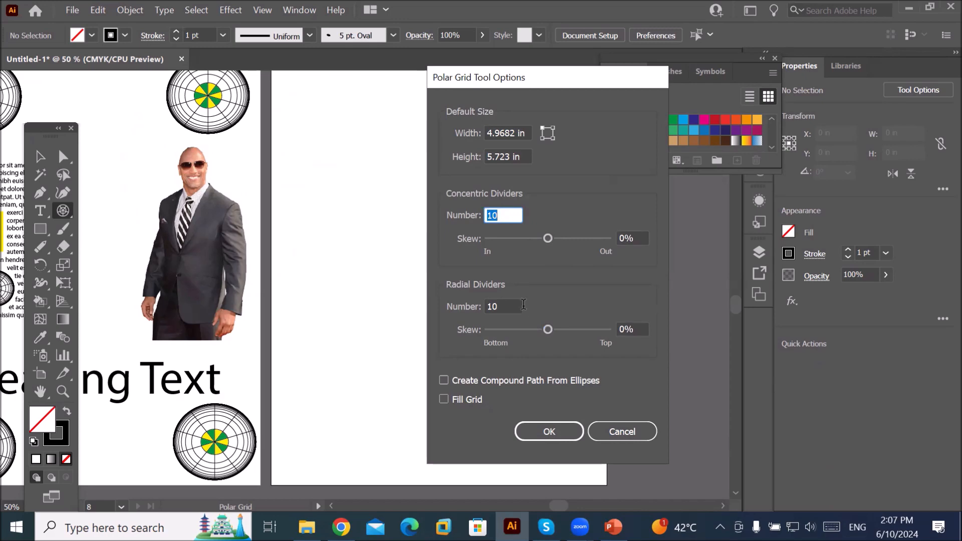
Set the number of radial dividers to 5 and draw a circular polar grid about 6.65 in across on the empty artboard
left_click(501, 306)
key("Down")
key("Down")
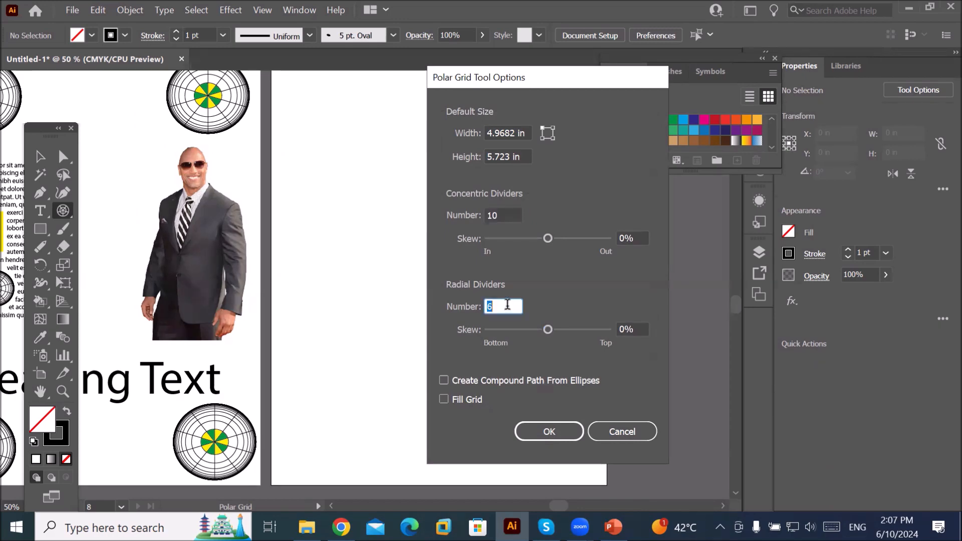
key("Down")
left_click(544, 432)
left_click_drag(325, 143, 568, 400)
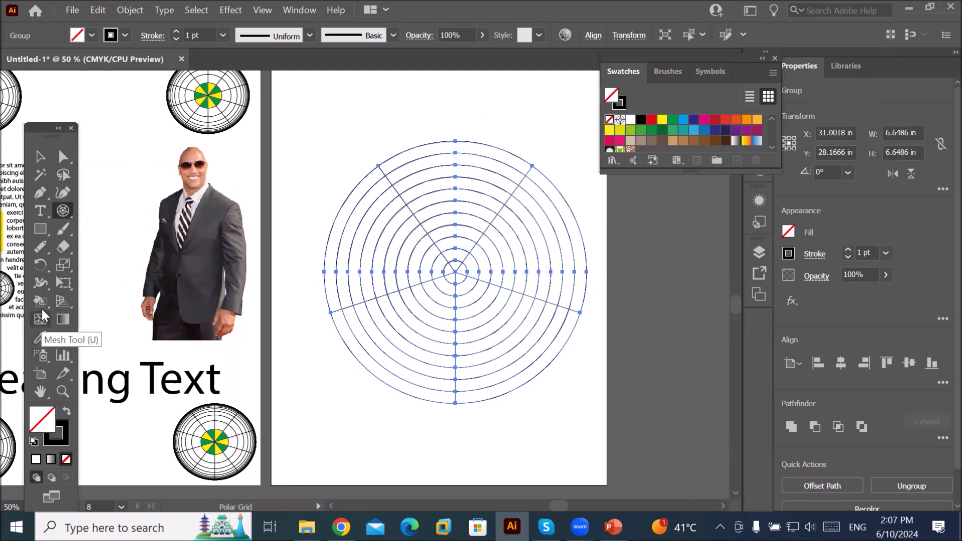
Use the Shape Builder tool to merge the ring segments within the grid's top wedge and within its lower-right wedge
left_click(44, 282)
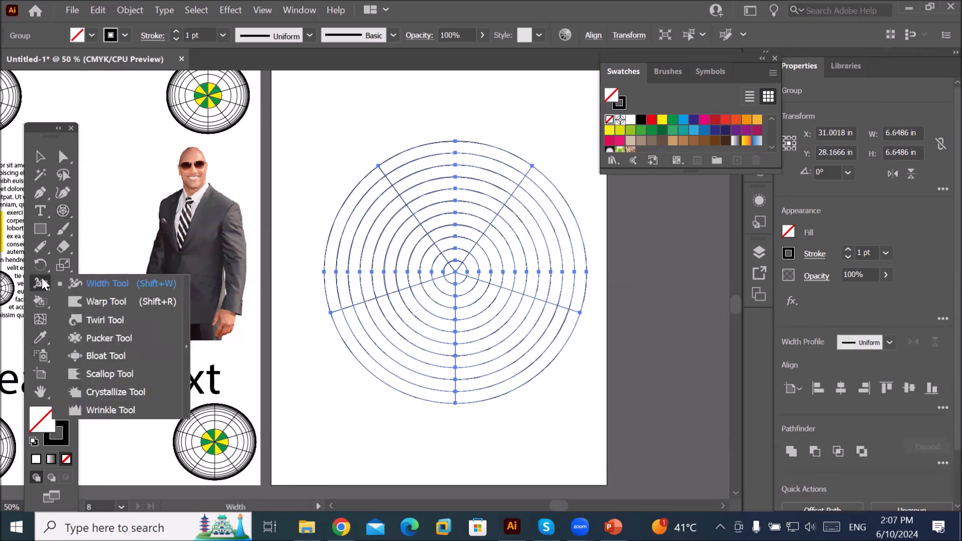
left_click(40, 303)
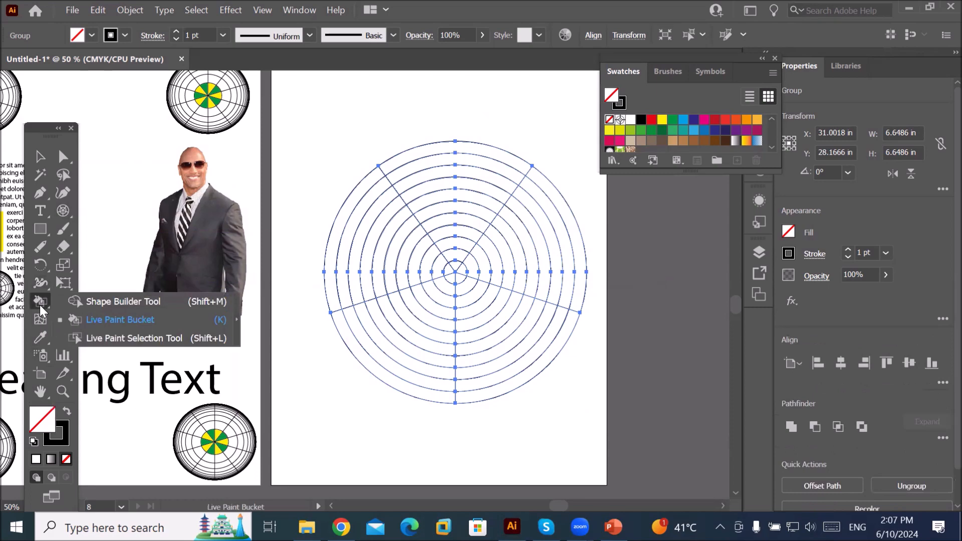
left_click(156, 306)
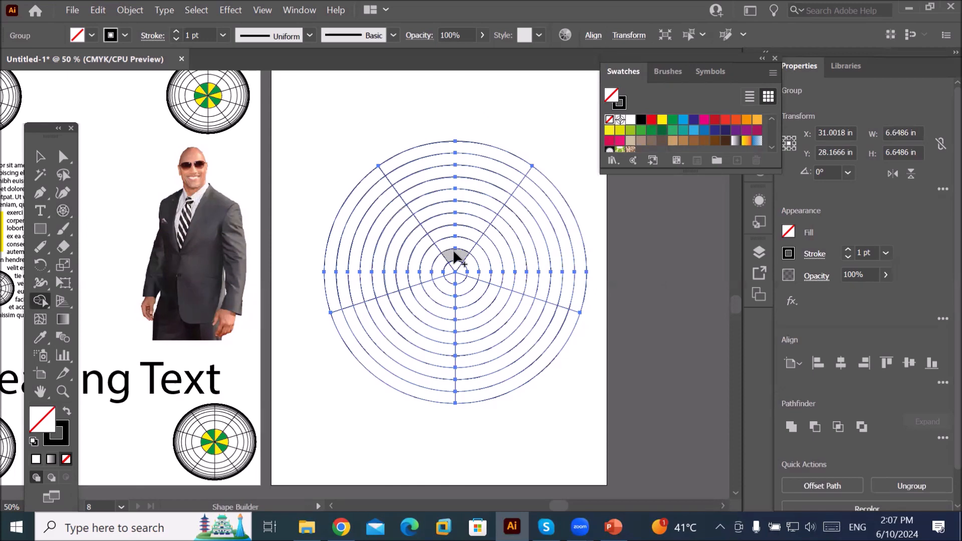
mouse_move(455, 256)
left_mouse_down()
mouse_move(467, 156)
mouse_move(464, 164)
left_mouse_up()
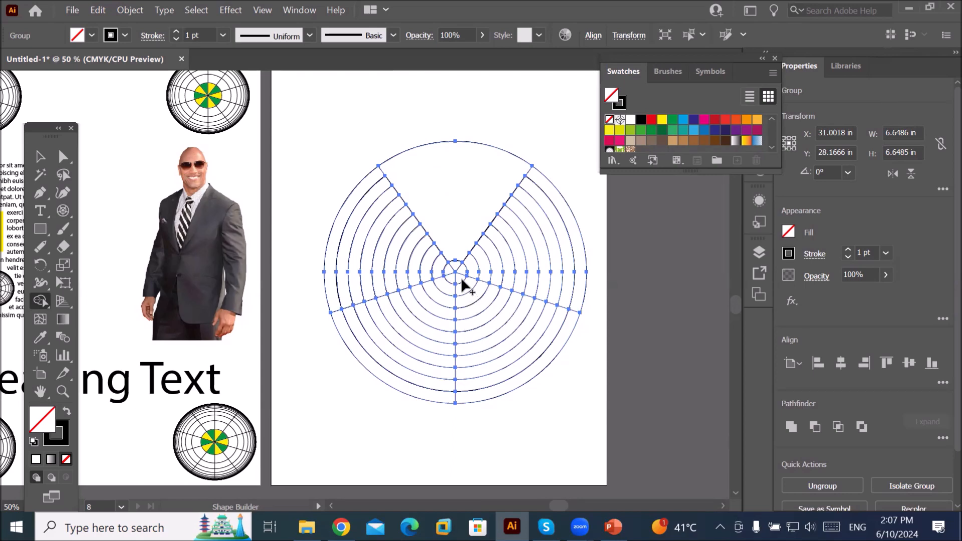
mouse_move(465, 294)
left_mouse_down()
mouse_move(524, 372)
mouse_move(468, 393)
left_mouse_up()
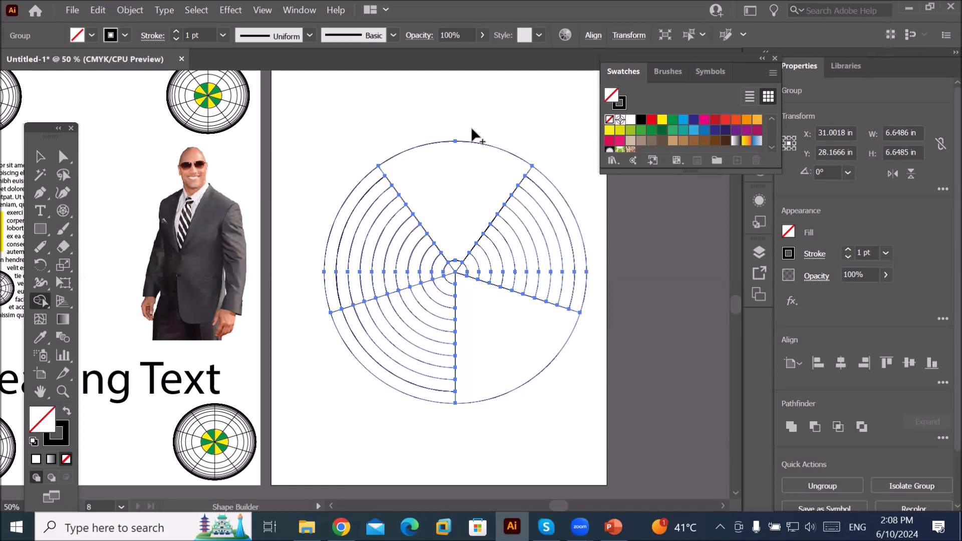
Erase the grid's outermost circle and the five divider ends protruding beyond the remaining rings with the Shape Builder tool
left_click(472, 160, "alt")
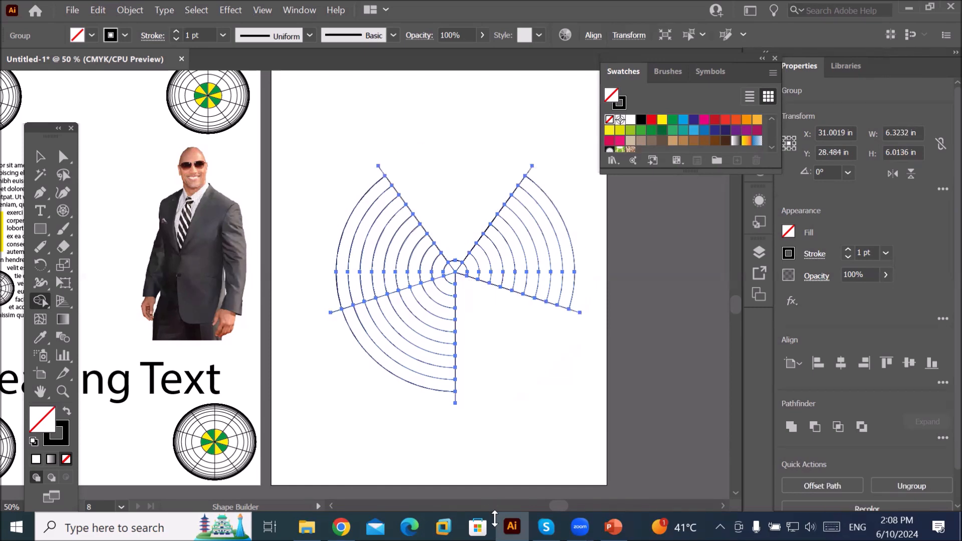
mouse_move(512, 526)
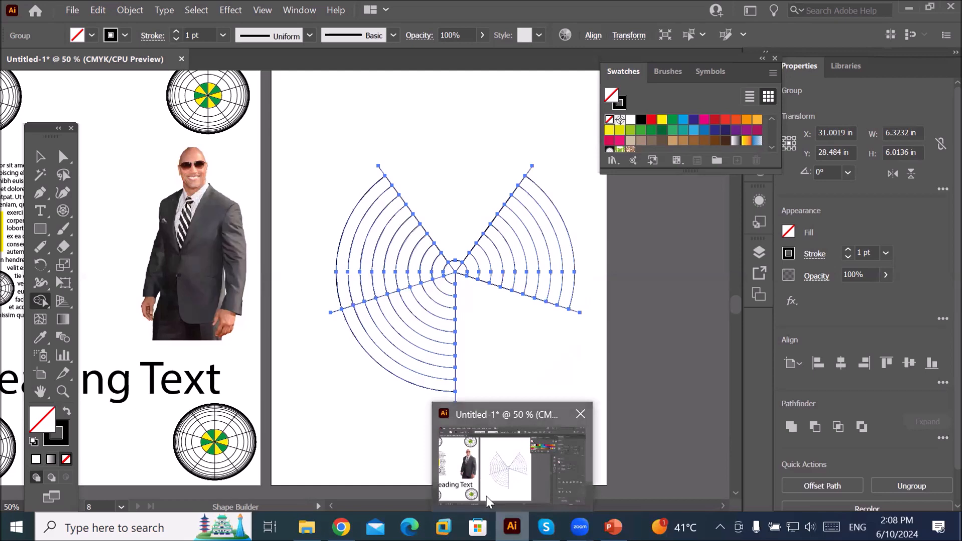
scroll(329, 336, "up", 3)
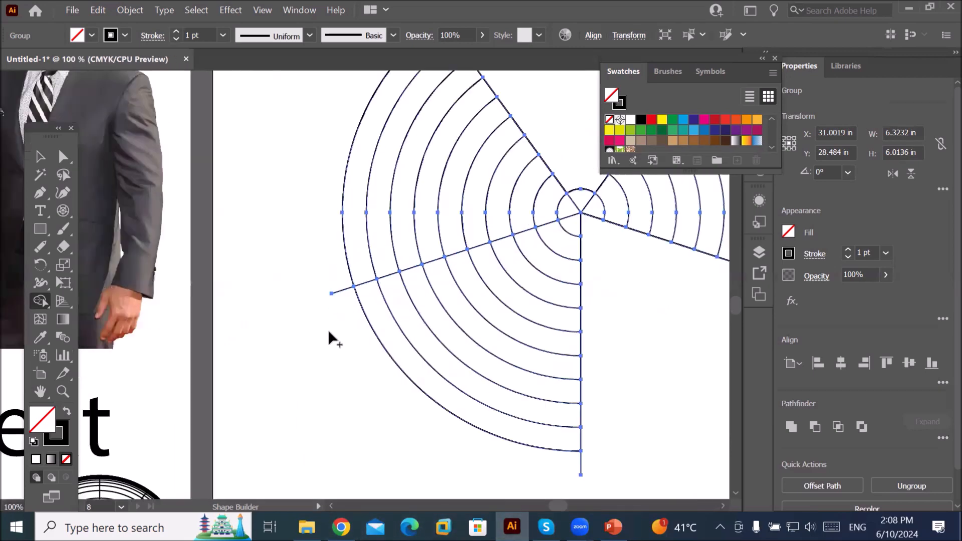
left_click_drag(336, 244, 344, 302)
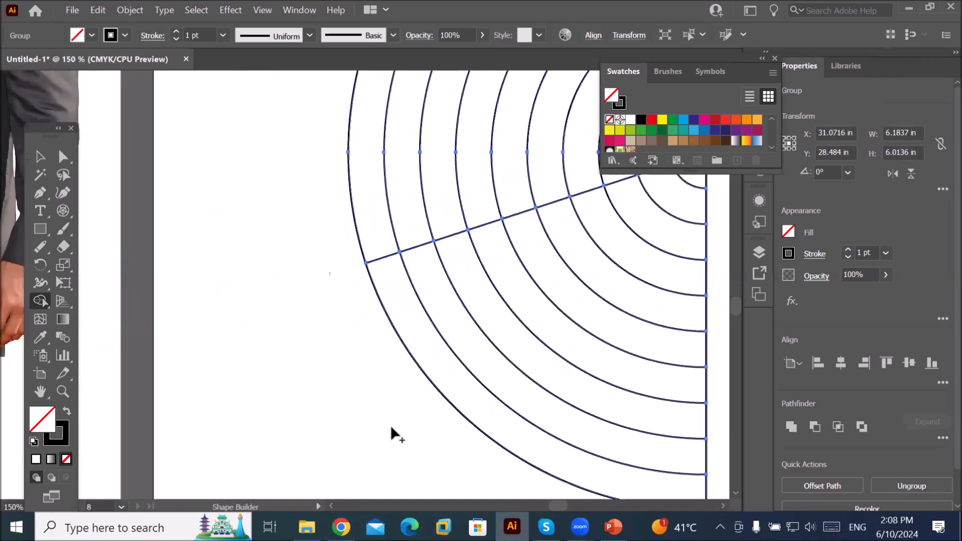
scroll(390, 425, "down", 3)
scroll(515, 483, "up", 2)
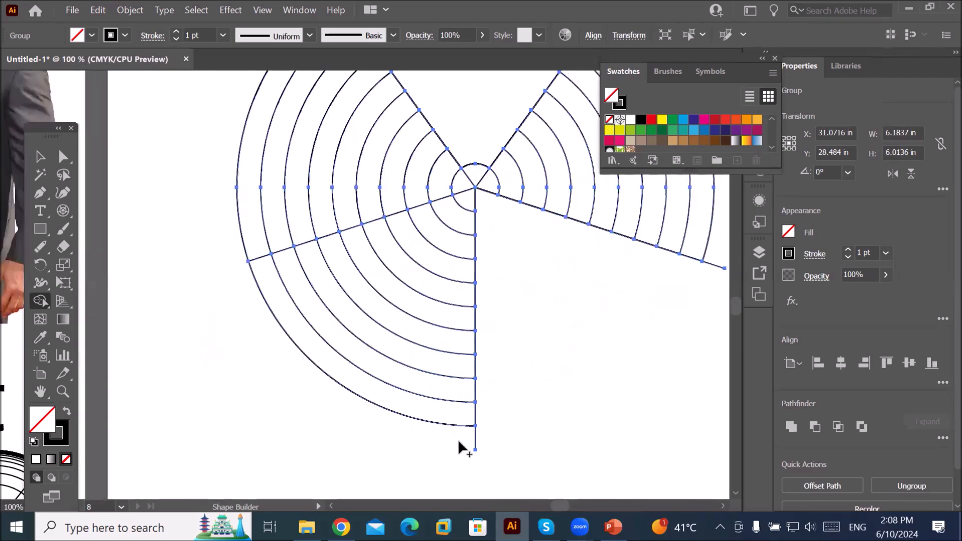
left_click_drag(481, 429, 503, 428)
scroll(522, 400, "down", 2)
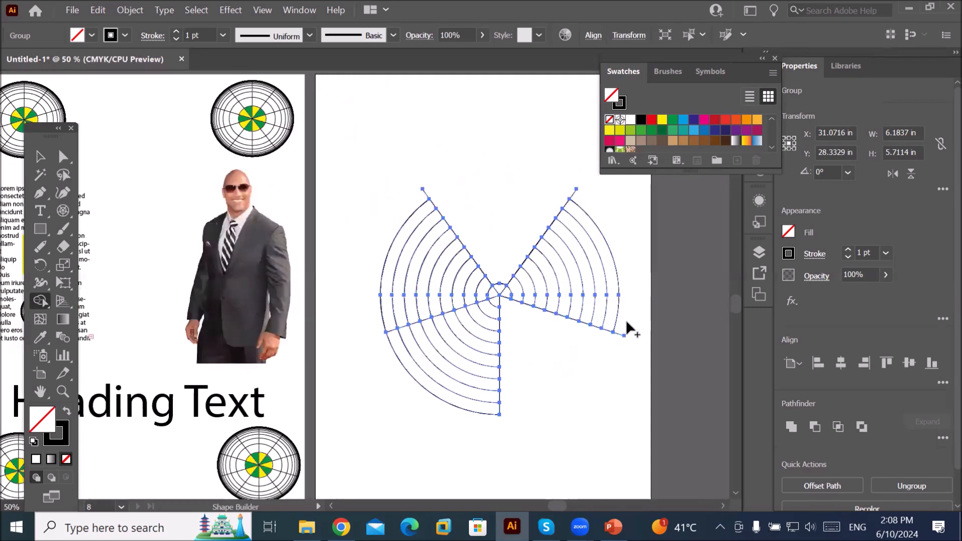
left_click_drag(611, 355, 608, 354)
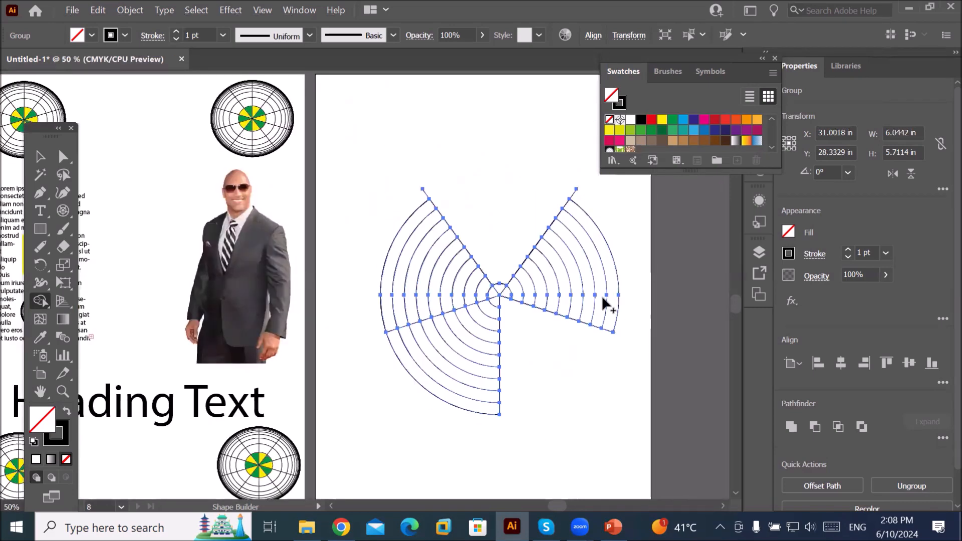
left_click(574, 193, "alt")
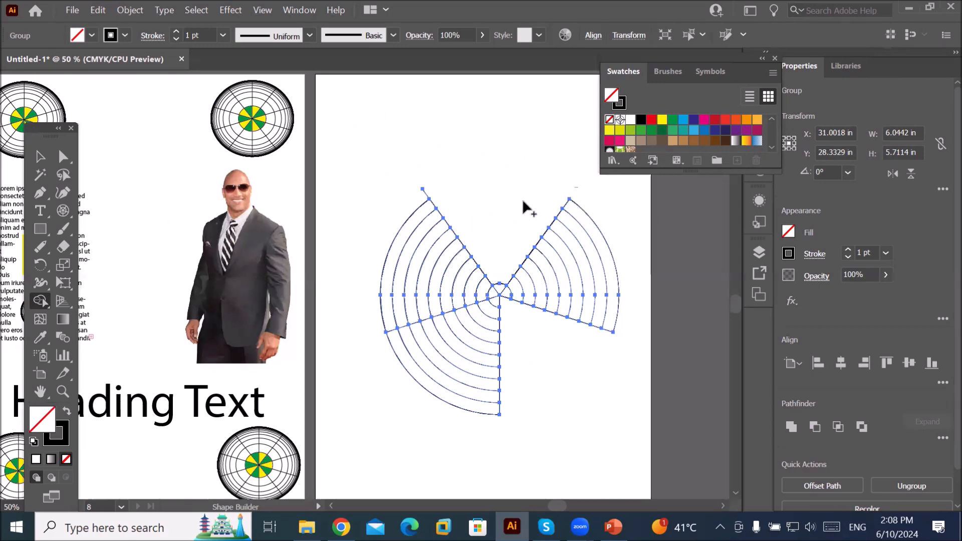
left_click(426, 194, "alt")
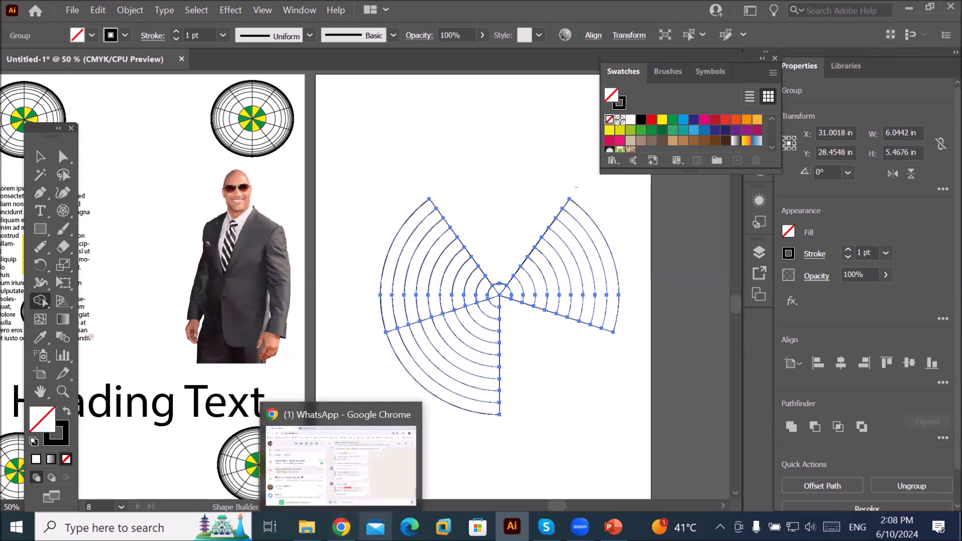
Turn the grid into a Live Paint group with the Live Paint Bucket and fill the right wedge's innermost segment black
left_click(41, 299)
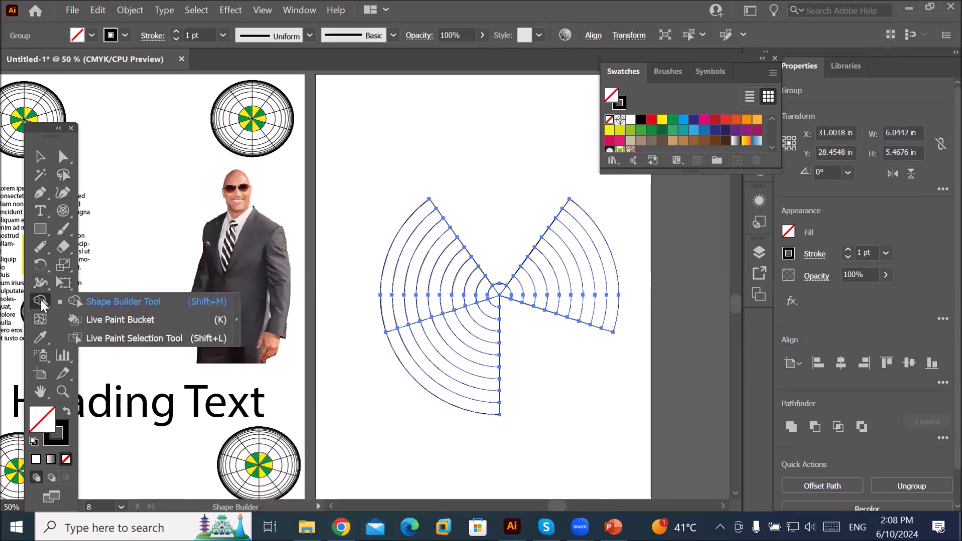
left_click(107, 323)
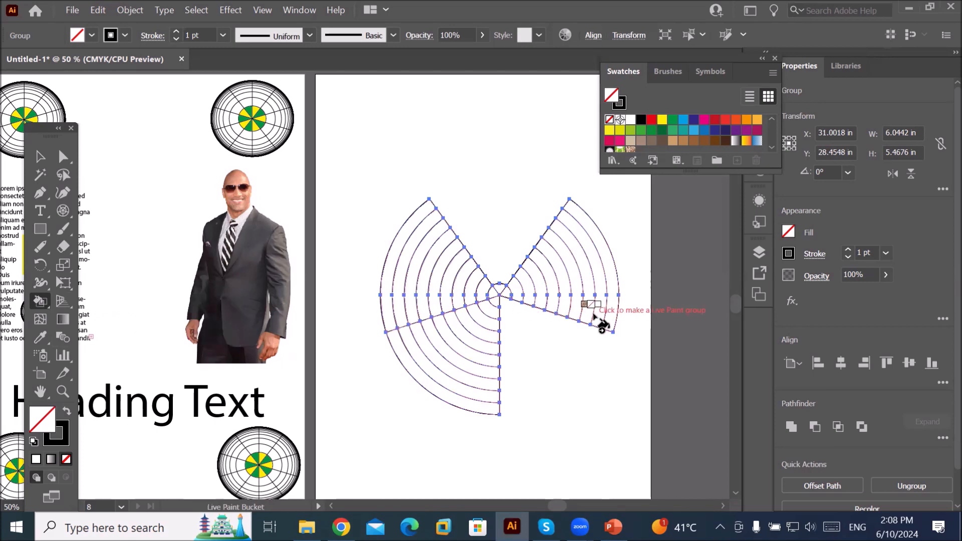
scroll(542, 303, "up", 2)
scroll(541, 302, "up", 1)
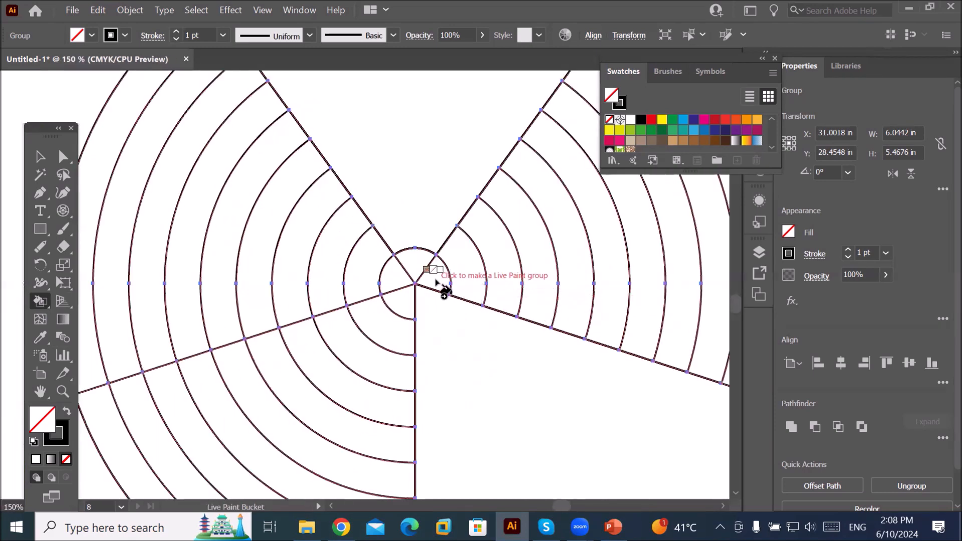
key("Right")
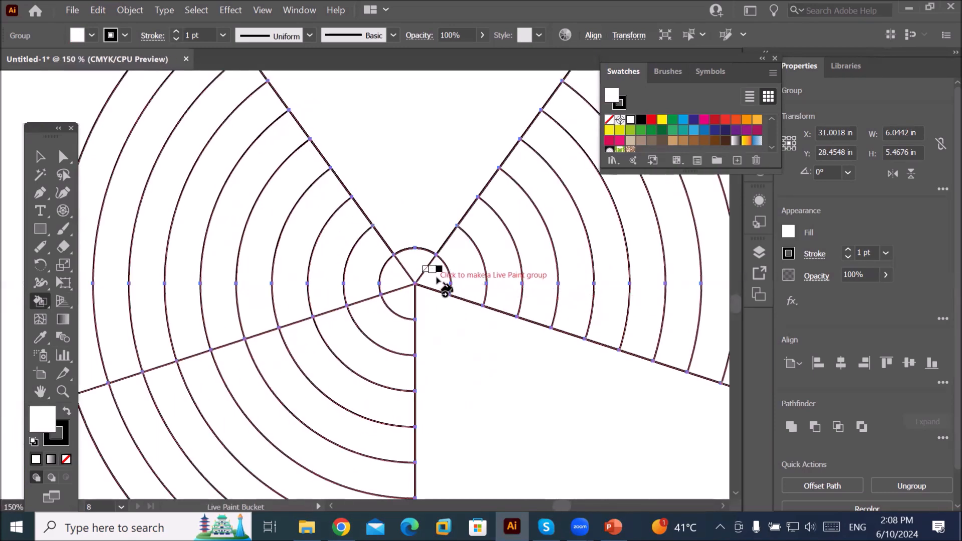
key("Right")
left_click(438, 278)
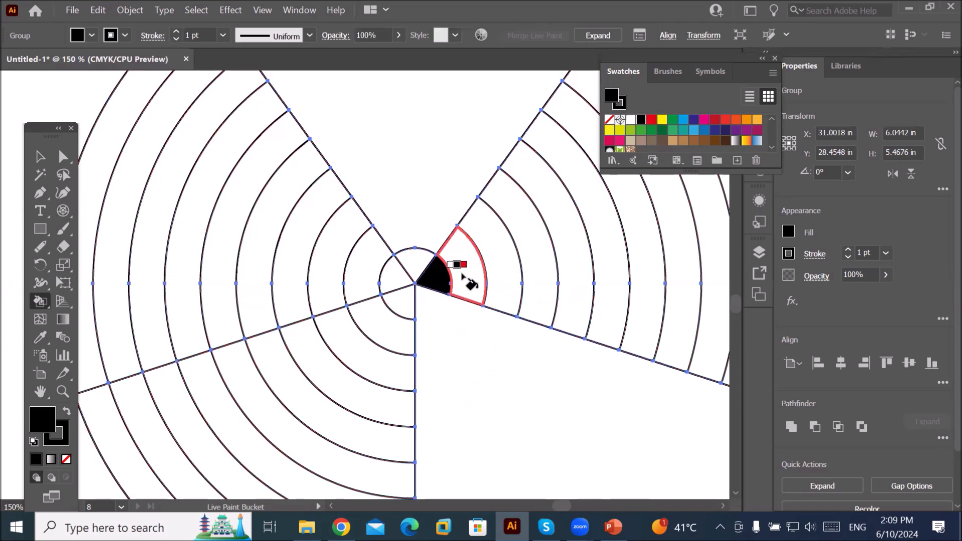
Fill the right wedge's second, third and fourth segments from the centre with red, yellow and green
key("Right")
left_click(473, 266)
key("Right")
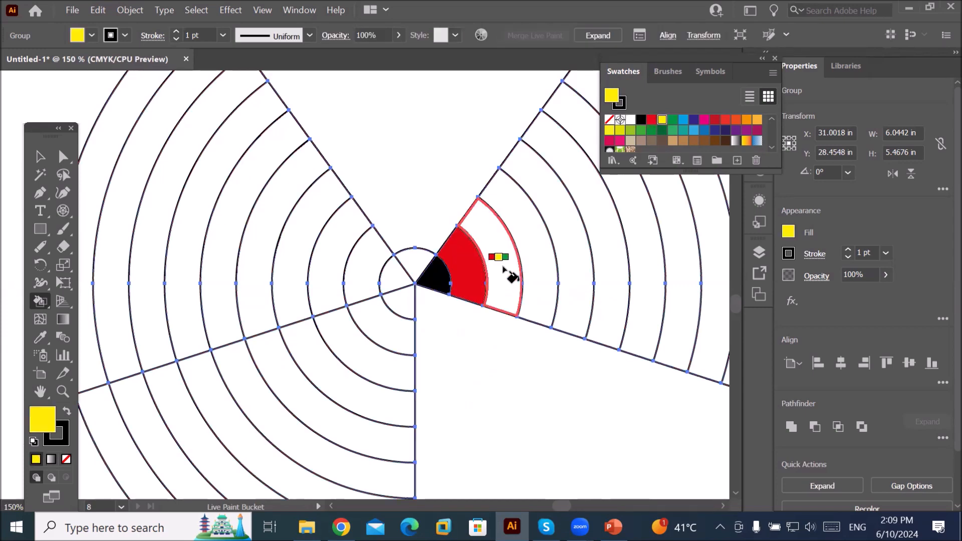
left_click(505, 267)
key("Right")
left_click(540, 260)
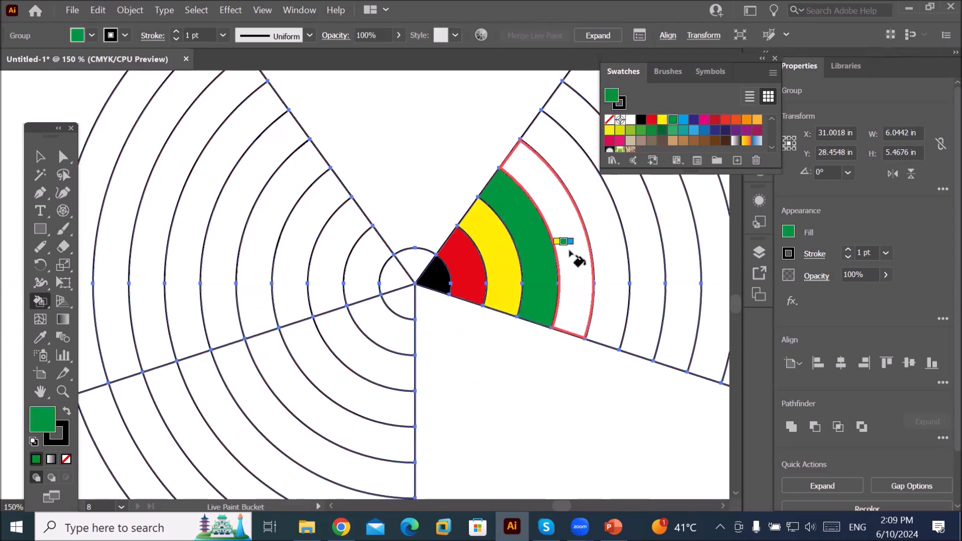
Fill the right wedge's fifth to eighth segments from the centre with light blue, dark blue, magenta and dark red
key("Right")
left_click(577, 254)
key("Right")
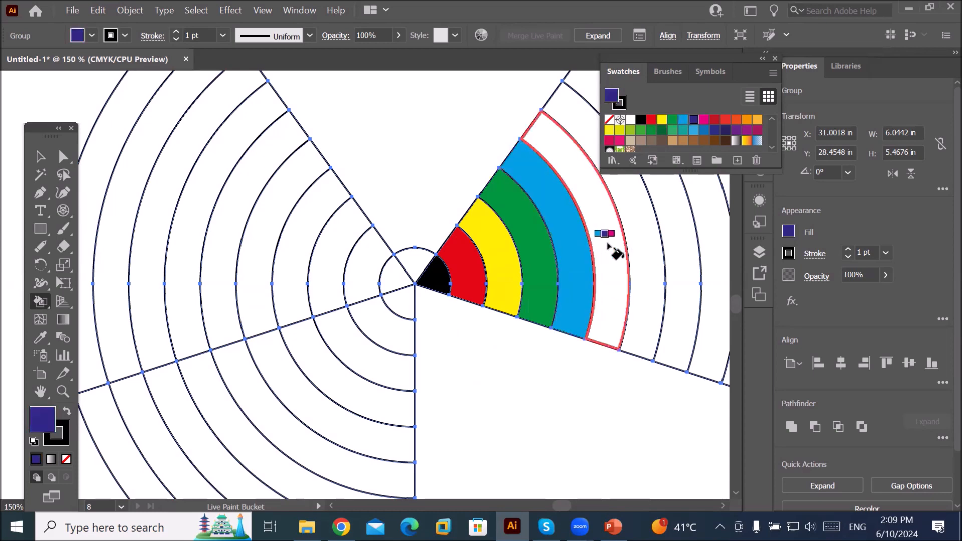
left_click(621, 247)
key("Right")
left_click(642, 243)
key("Right")
left_click(685, 247)
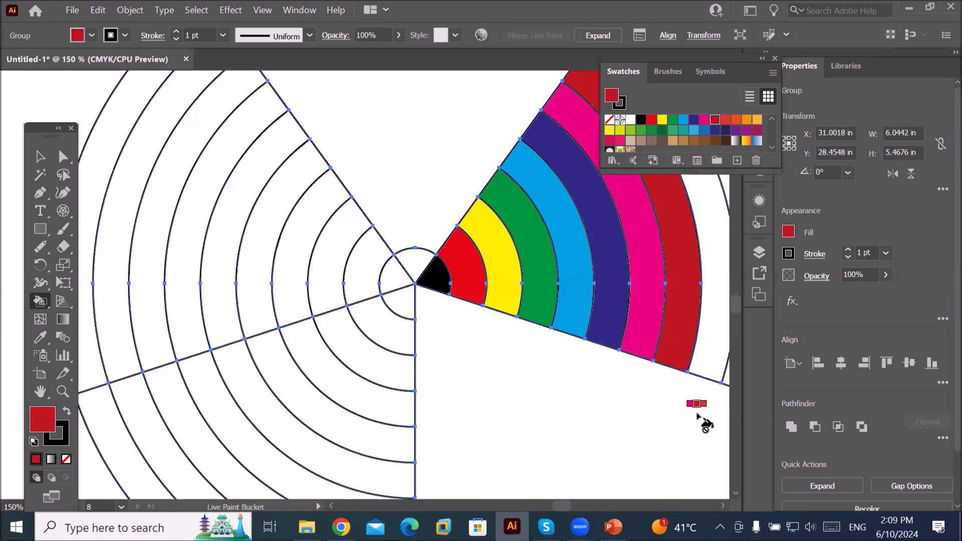
Fill the right wedge's two outermost segments with orange-red and, at the rim, orange
left_click_drag(683, 414, 408, 453)
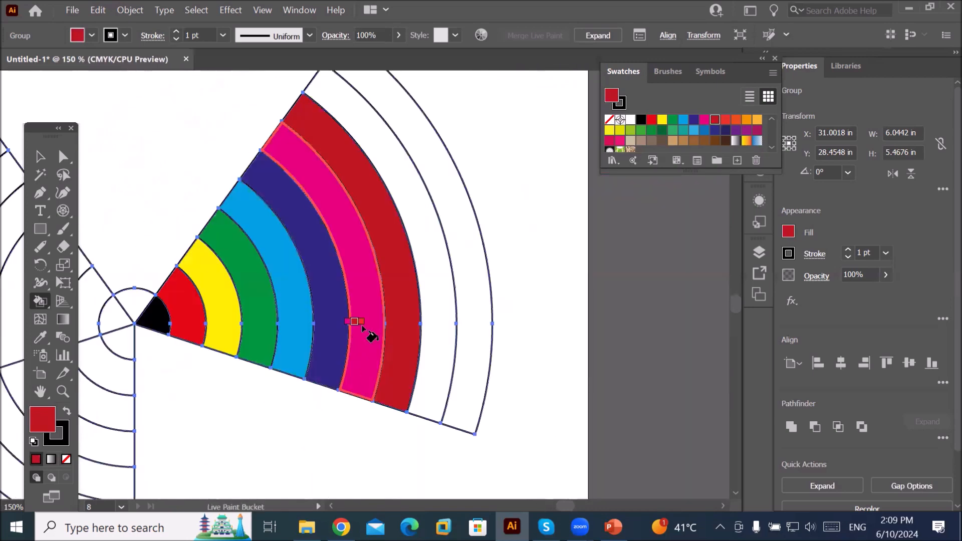
key("Right")
key("Right")
left_click(440, 284)
key("Right")
left_click(470, 289)
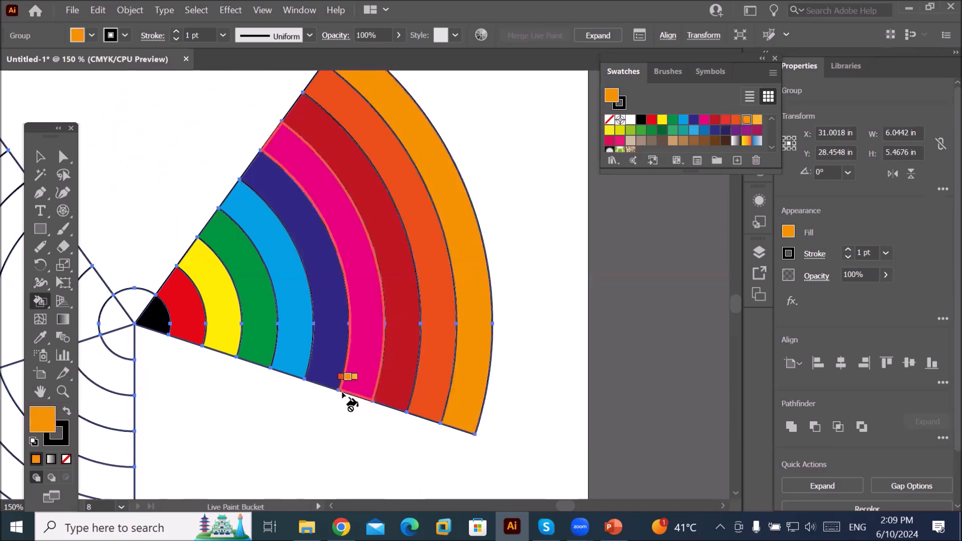
Use the Live Paint Selection tool to fill every other segment of the lower-left wedge, starting at the centre, with dark blue
mouse_move(311, 391)
left_mouse_down()
mouse_move(404, 323)
mouse_move(563, 279)
mouse_move(556, 219)
left_mouse_up()
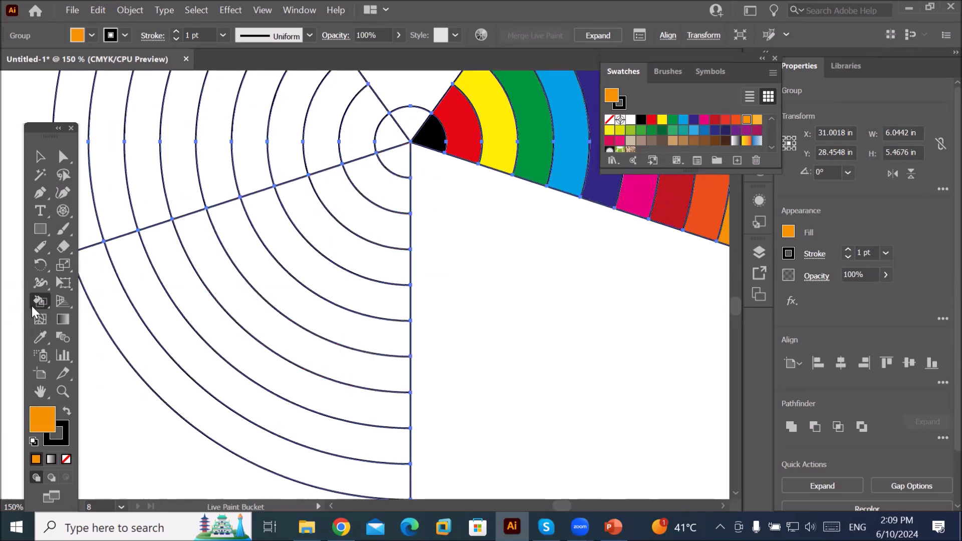
left_click_drag(37, 302, 114, 335)
left_click(119, 343)
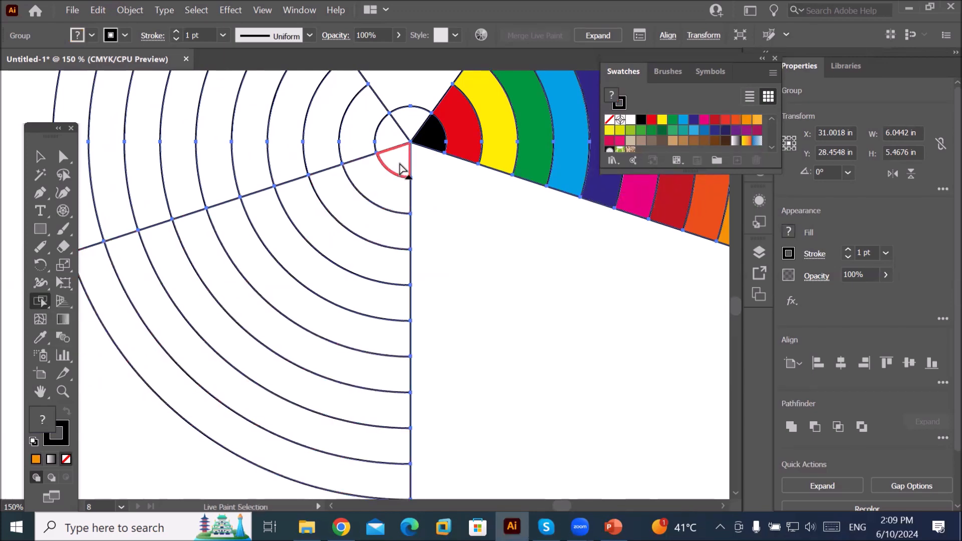
left_click(401, 170)
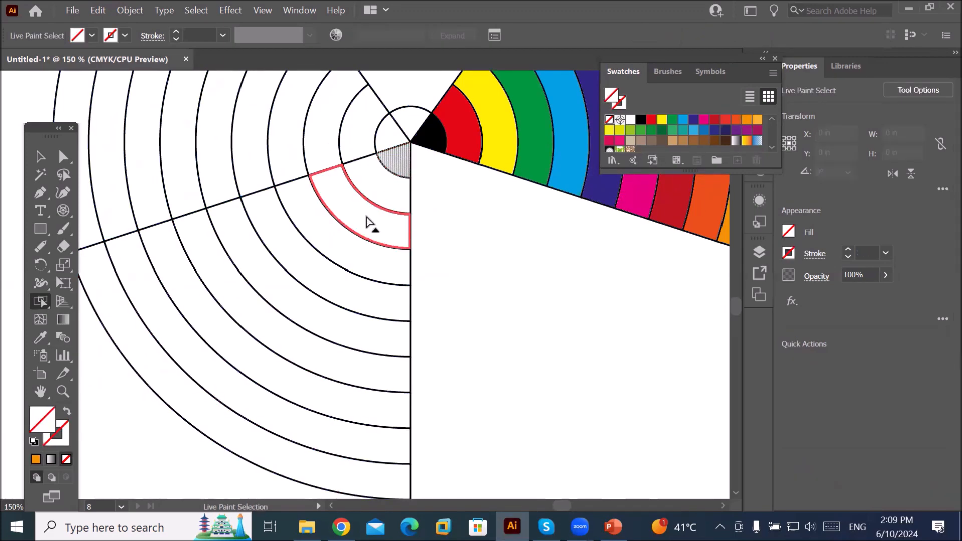
left_click(364, 223, "shift")
left_click(303, 275, "shift")
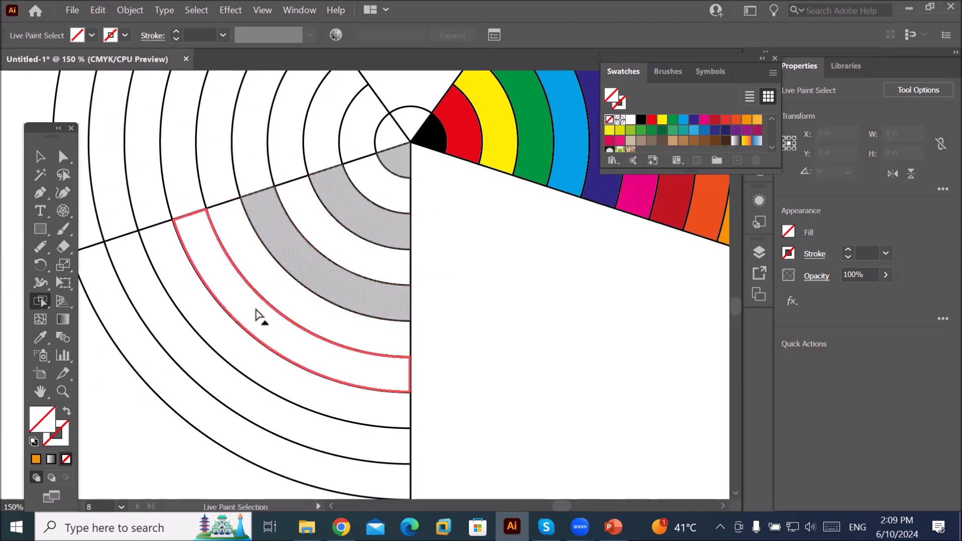
left_click(242, 326, "shift")
left_click(196, 354, "shift")
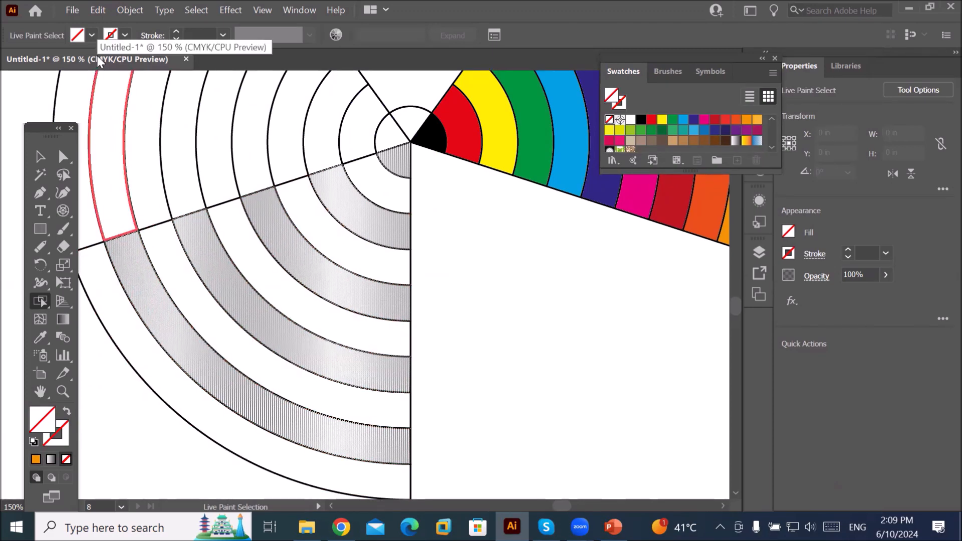
left_click(92, 35)
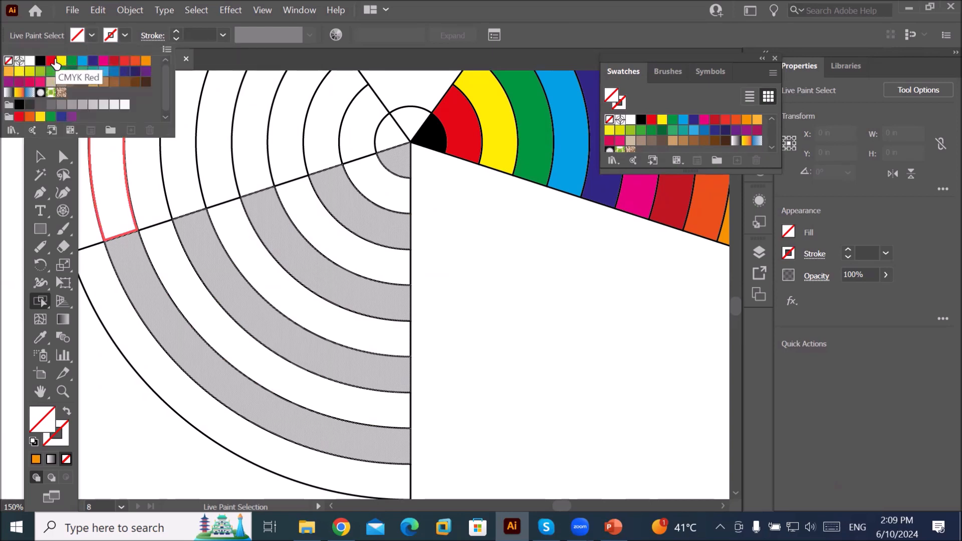
left_click(93, 61)
key("Escape")
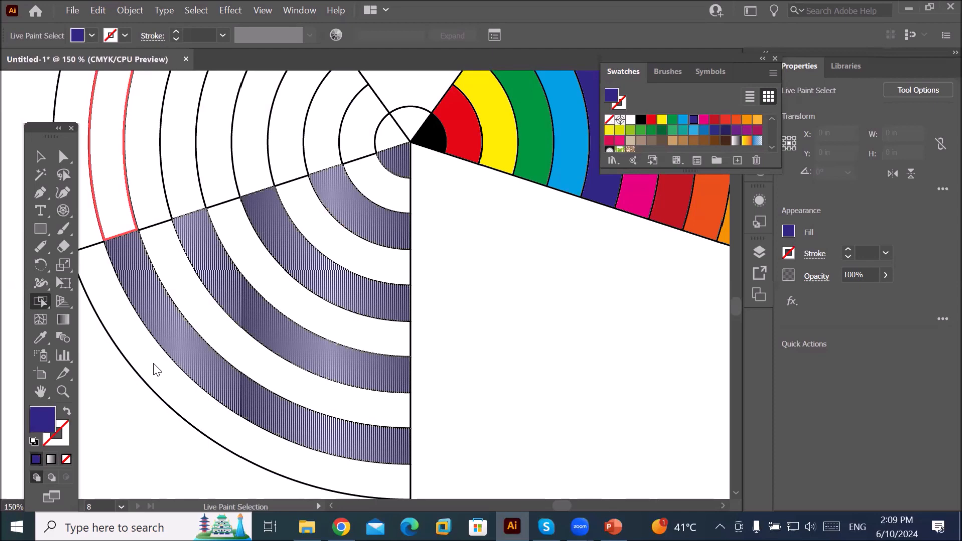
Select the five remaining unfilled segments of the lower-left wedge and fill them with light blue
left_click(153, 363)
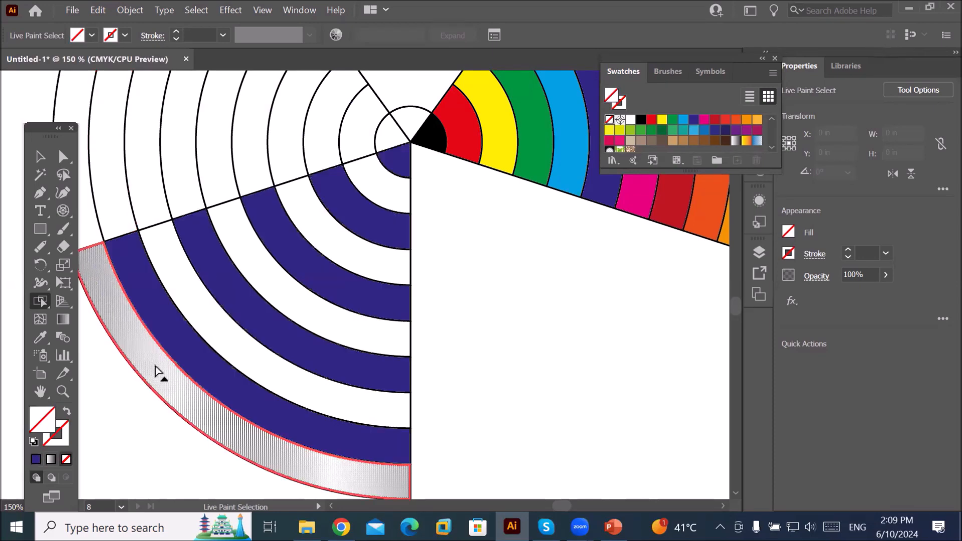
left_click(210, 335, "shift")
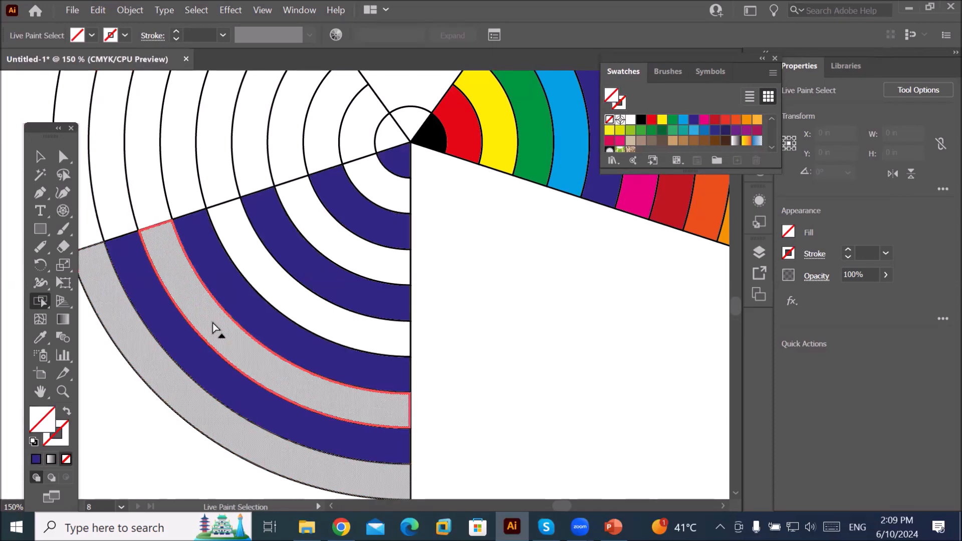
left_click(279, 285, "shift")
left_click(333, 236, "shift")
left_click(378, 190, "shift")
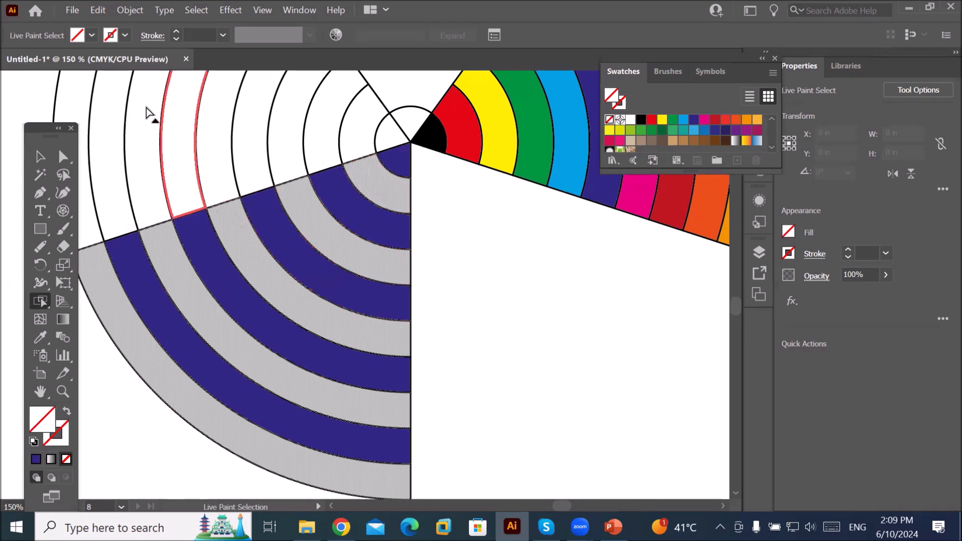
left_click(92, 35)
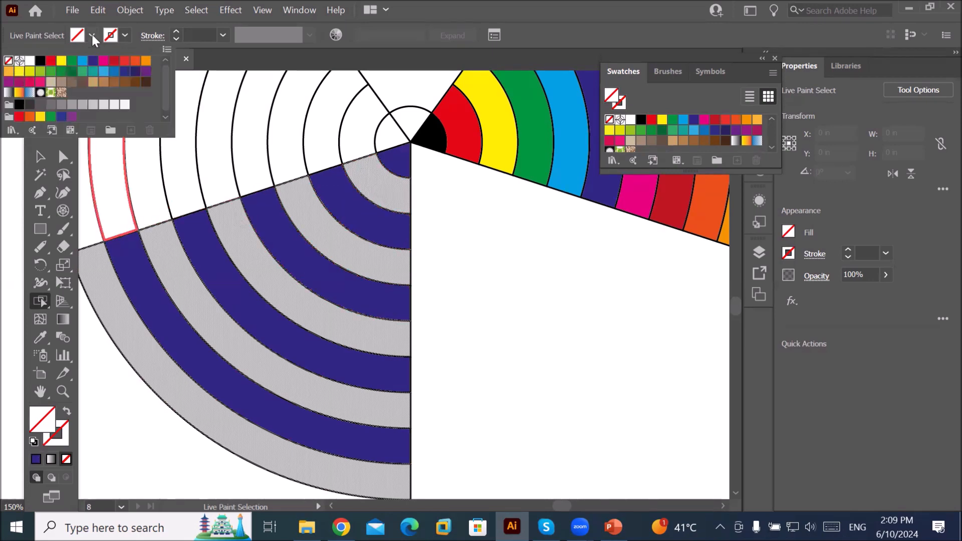
left_click(83, 65)
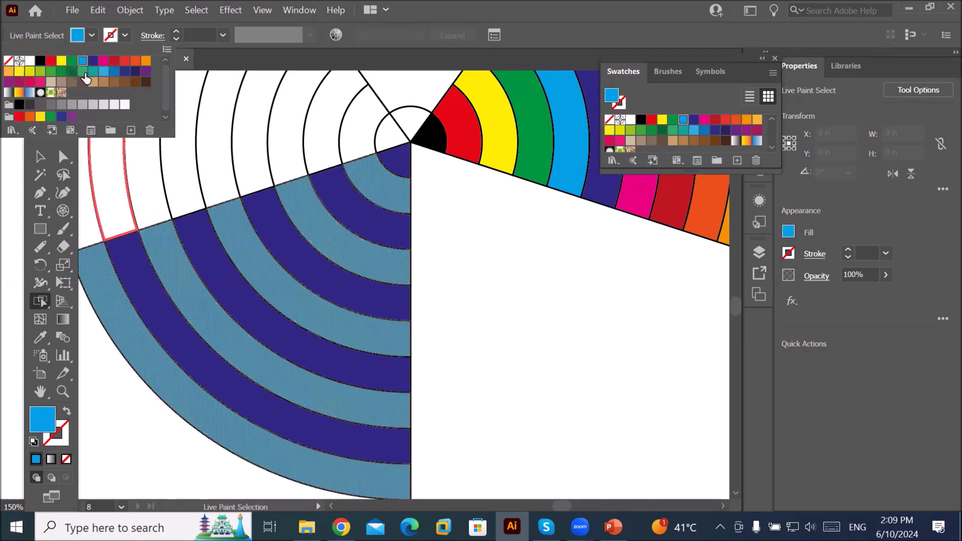
left_click(218, 165)
Fill every other segment of the upper-left wedge, starting from the outermost, with green and clear the selection
scroll(267, 243, "down", 2)
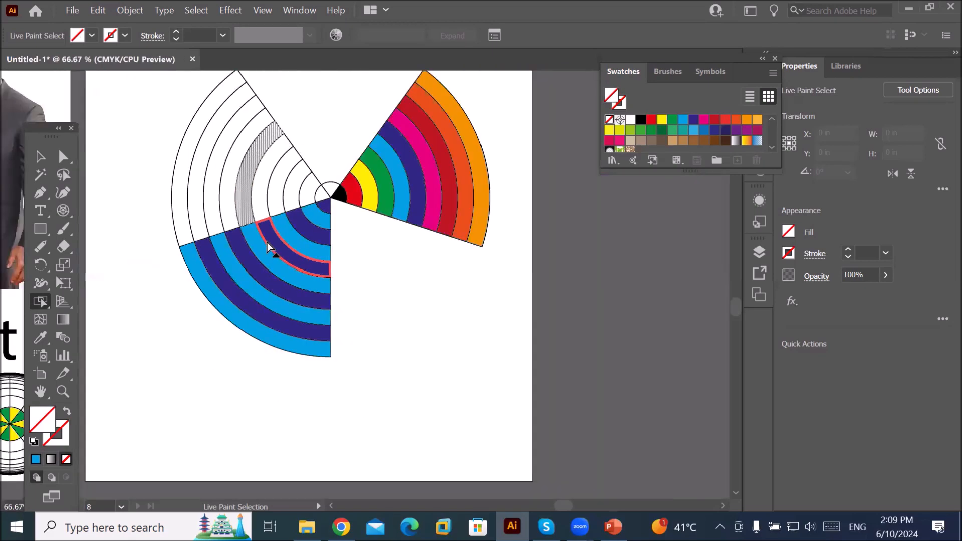
left_click(191, 143)
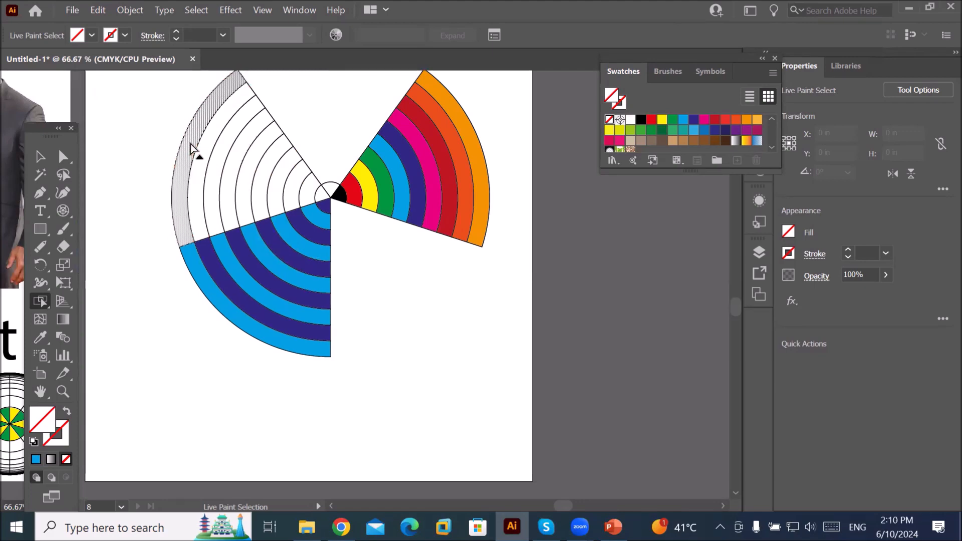
left_click(217, 151, "shift")
left_click(258, 158, "shift")
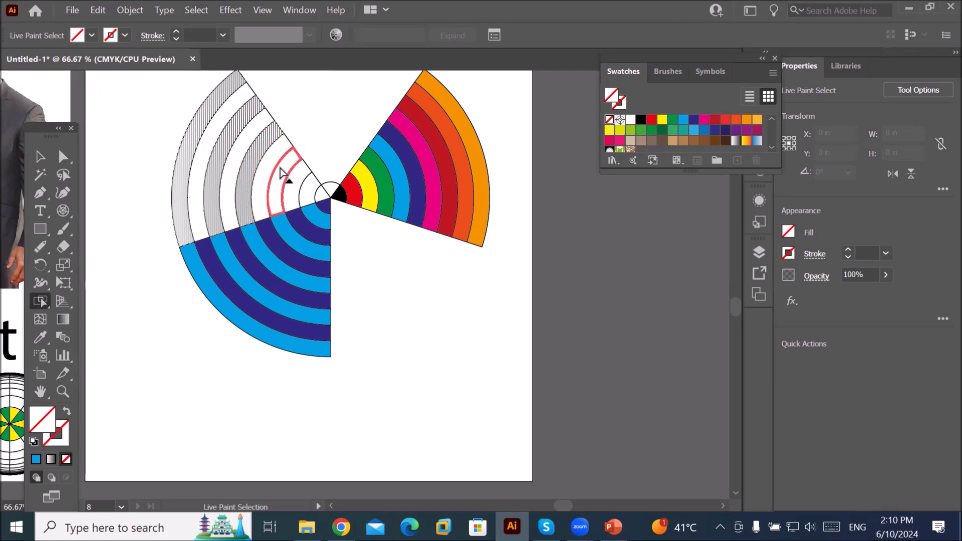
left_click(281, 172, "shift")
left_click(311, 189, "shift")
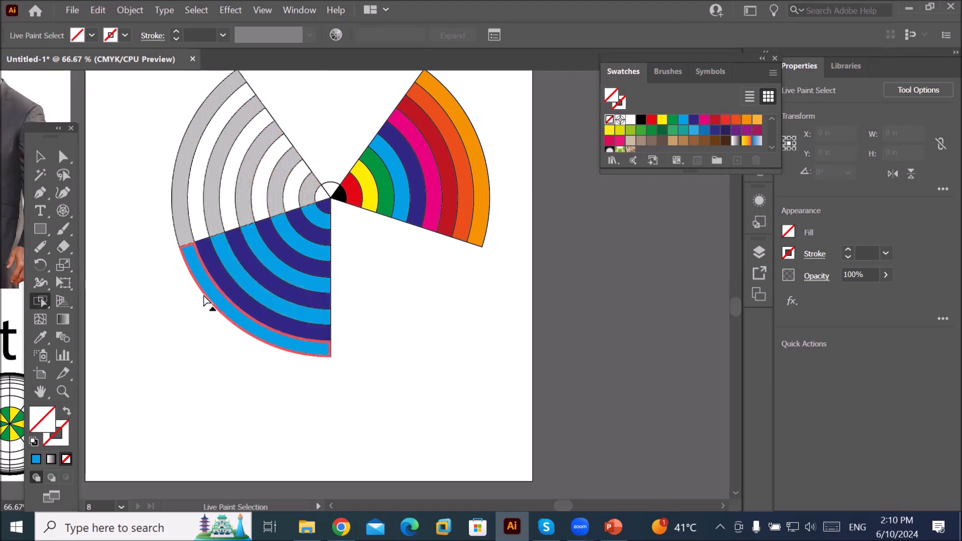
left_click(92, 35)
left_click(72, 61)
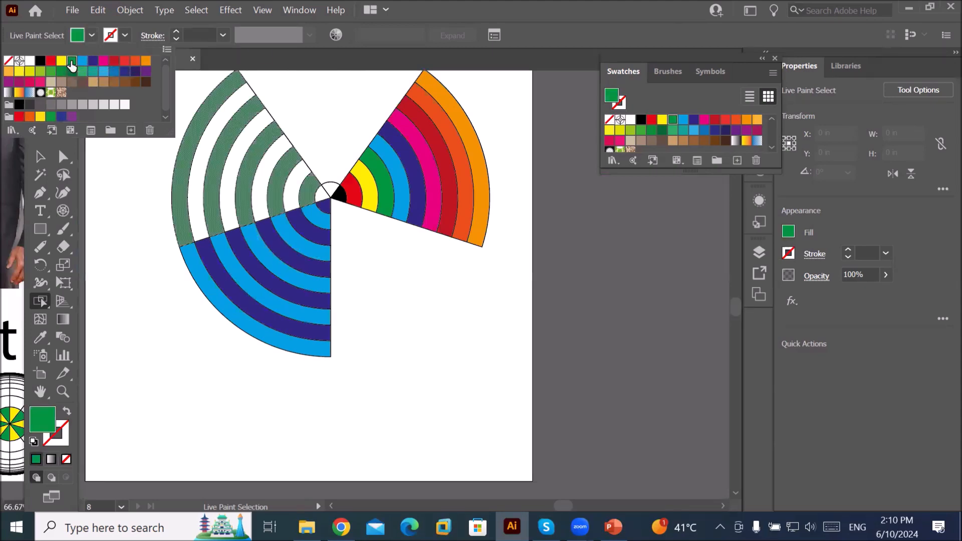
left_click(140, 263)
left_click(140, 262)
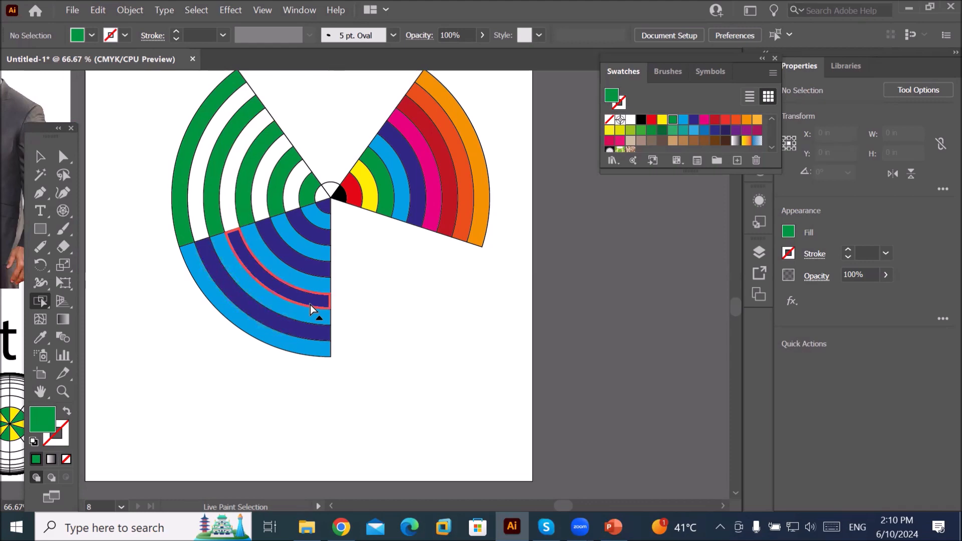
Add a new Letter-size artboard beside the one holding the coloured grid
key("ctrl+minus")
key("ctrl+minus")
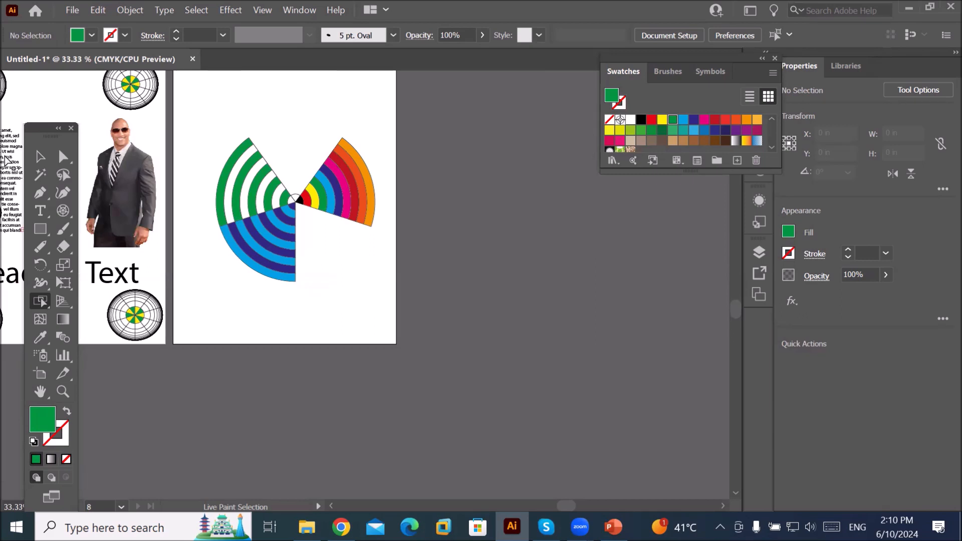
left_click(42, 373)
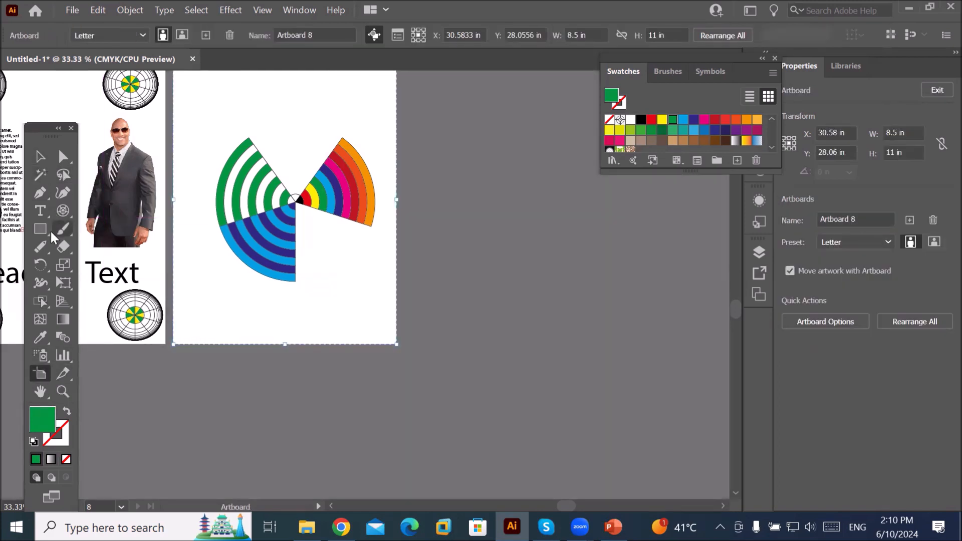
left_click(206, 34)
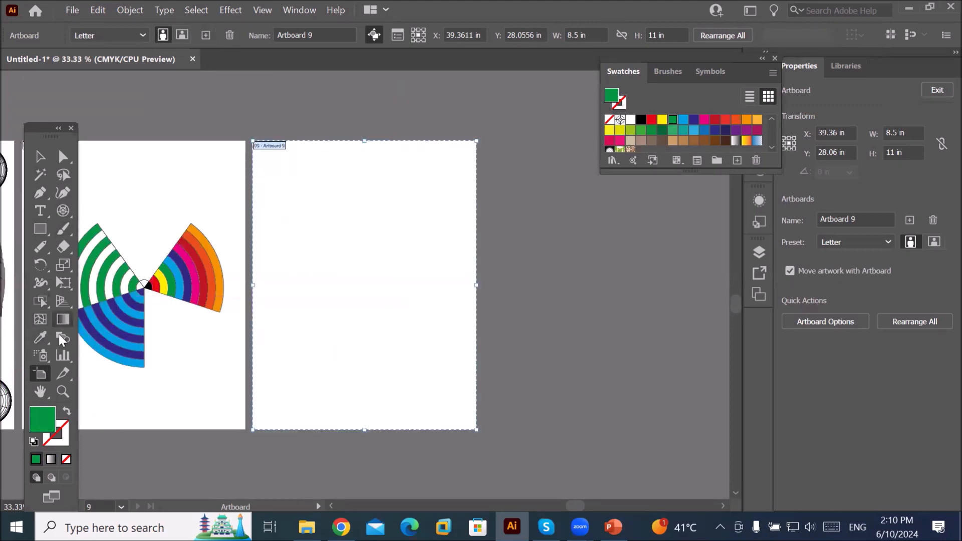
Draw a polar grid about 5.58 in across on the new artboard, with 10 concentric and 5 radial dividers
double_click(63, 211)
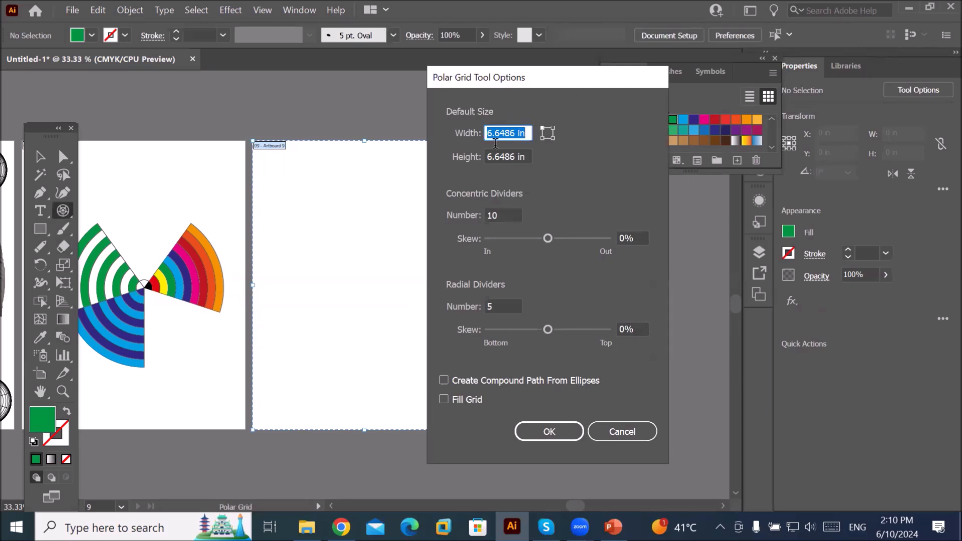
left_click(507, 215)
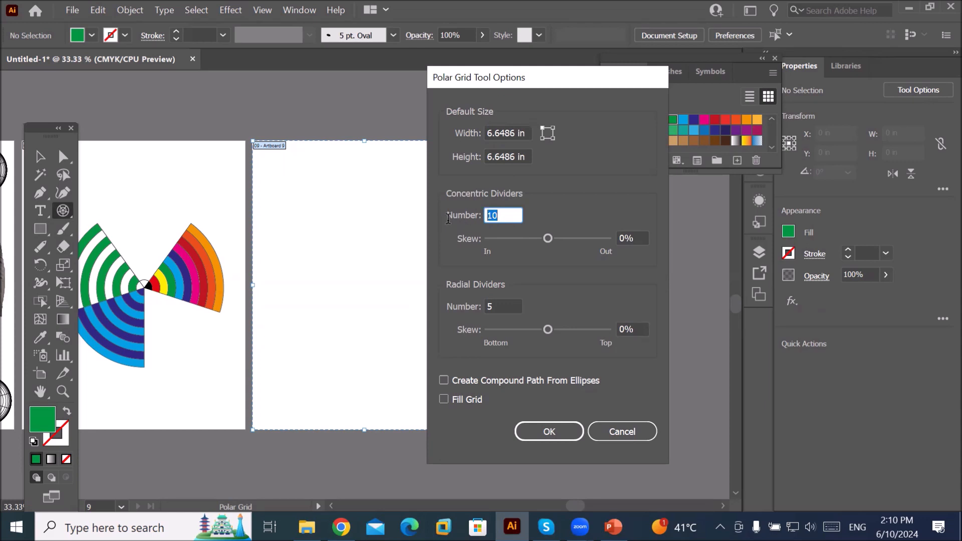
left_click(494, 305)
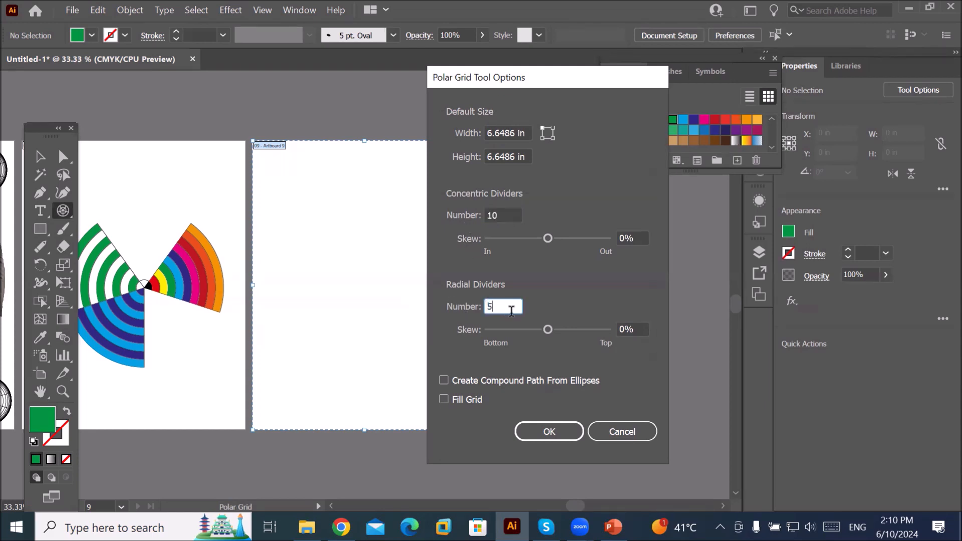
left_click(549, 432)
left_click_drag(295, 224, 441, 348)
scroll(436, 318, "up", 1)
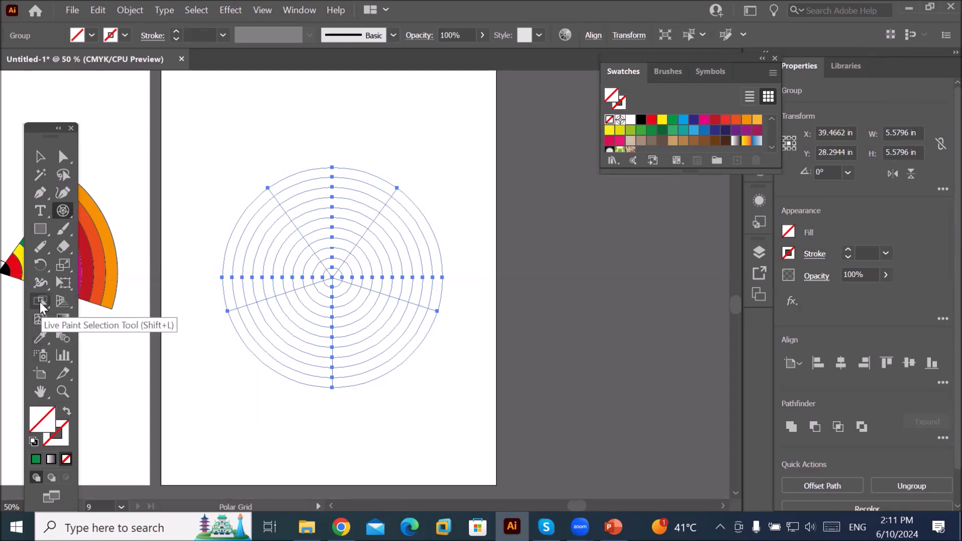
Use the Shape Builder tool to remove the inner segments of every wedge except the right-hand one, keeping the small centre circle
left_click_drag(40, 302, 101, 299)
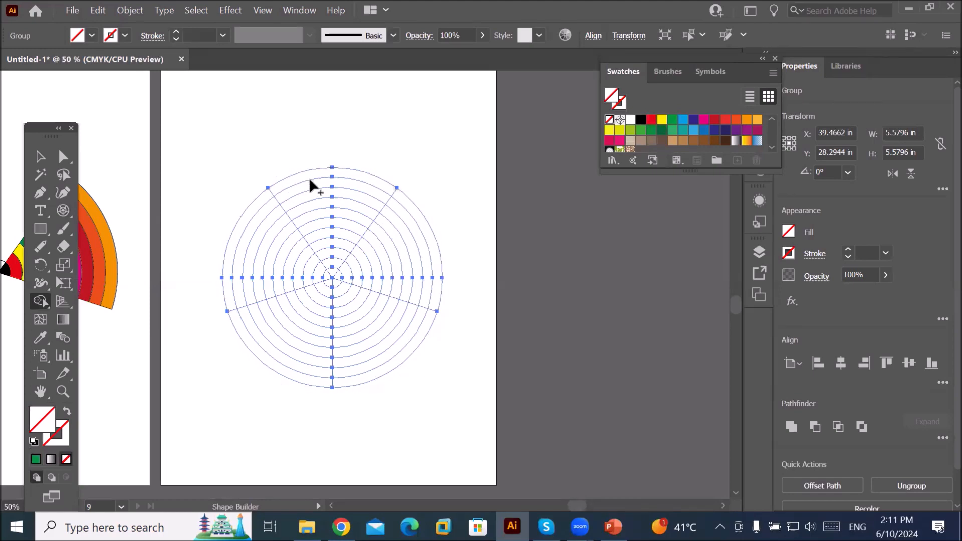
left_click_drag(311, 182, 331, 268)
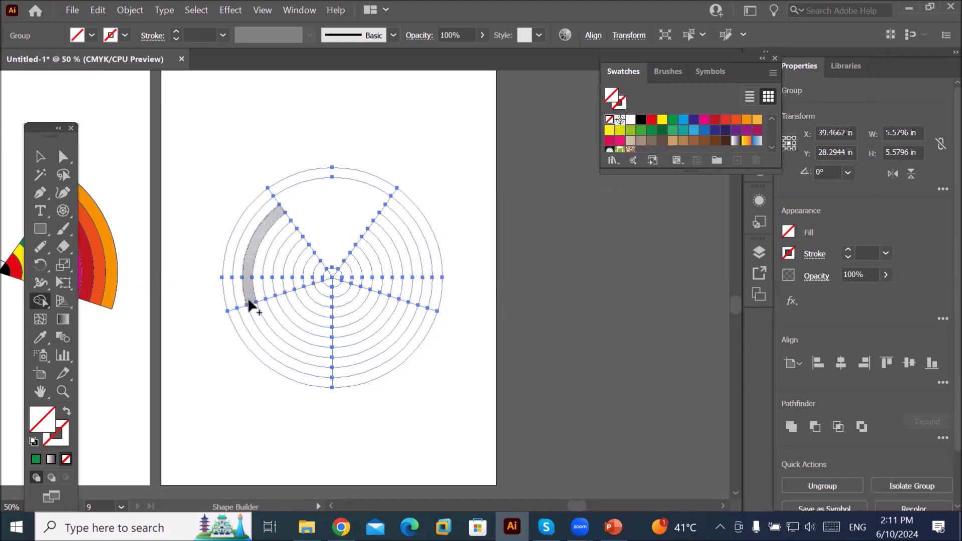
left_click_drag(323, 276, 238, 266)
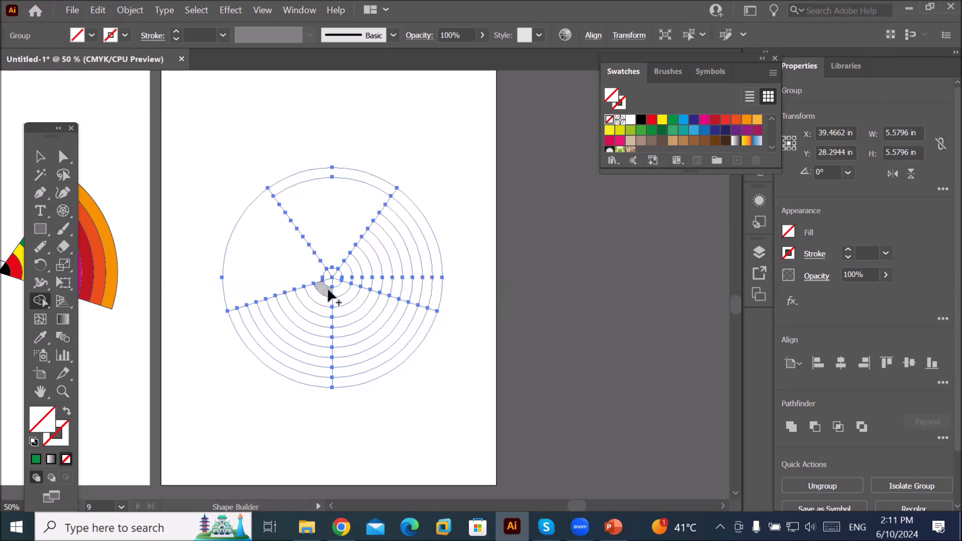
mouse_move(328, 293)
left_mouse_down()
mouse_move(305, 320)
mouse_move(244, 365)
left_mouse_up()
mouse_move(345, 291)
left_mouse_down()
mouse_move(359, 326)
mouse_move(414, 378)
left_mouse_up()
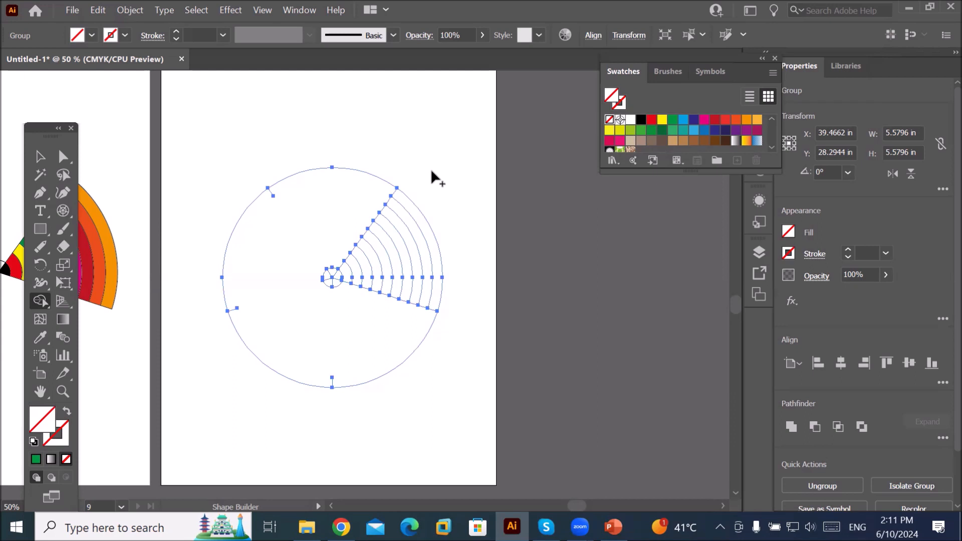
Remove the outermost ring and the leftover divider stubs around the remaining wedge with Shape Builder
scroll(306, 151, "down", 8)
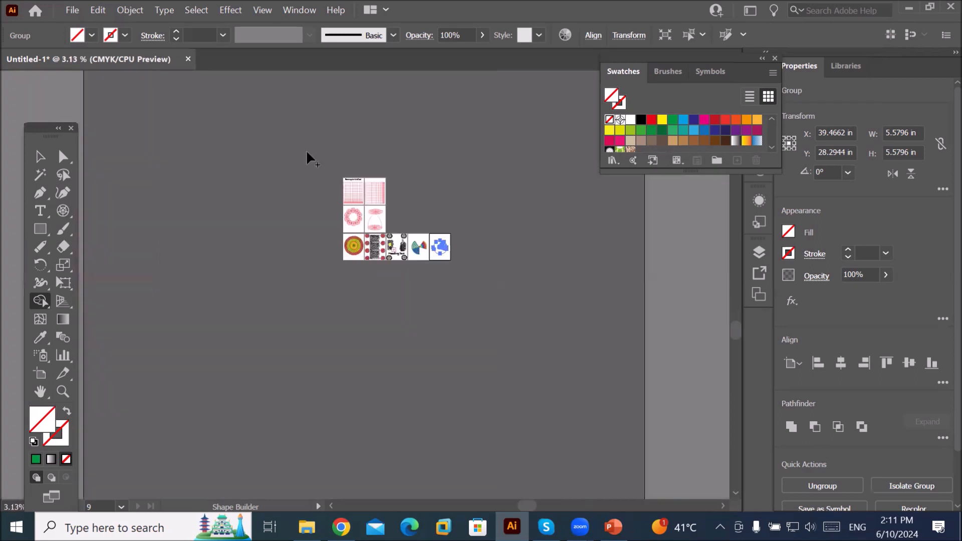
scroll(305, 149, "down", 5)
scroll(366, 181, "up", 3)
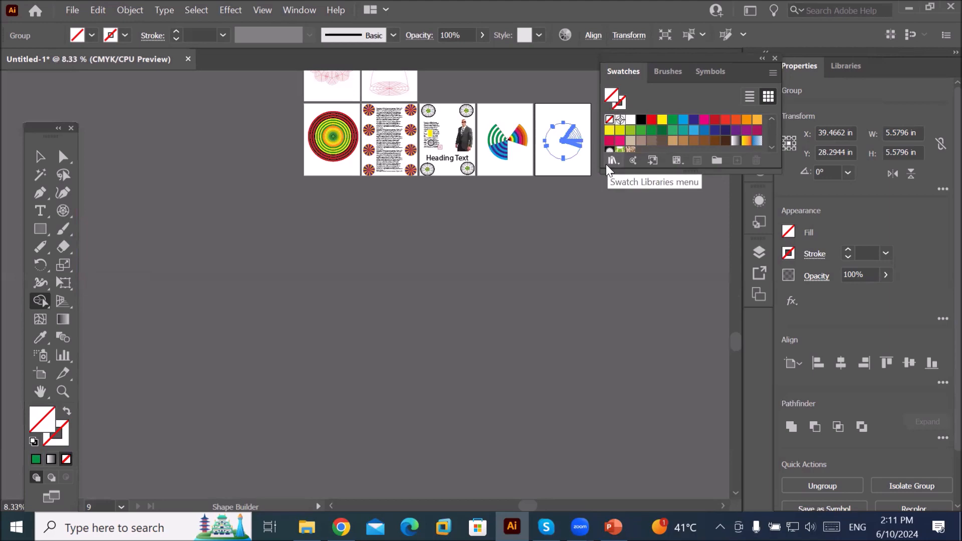
key("ctrl+0")
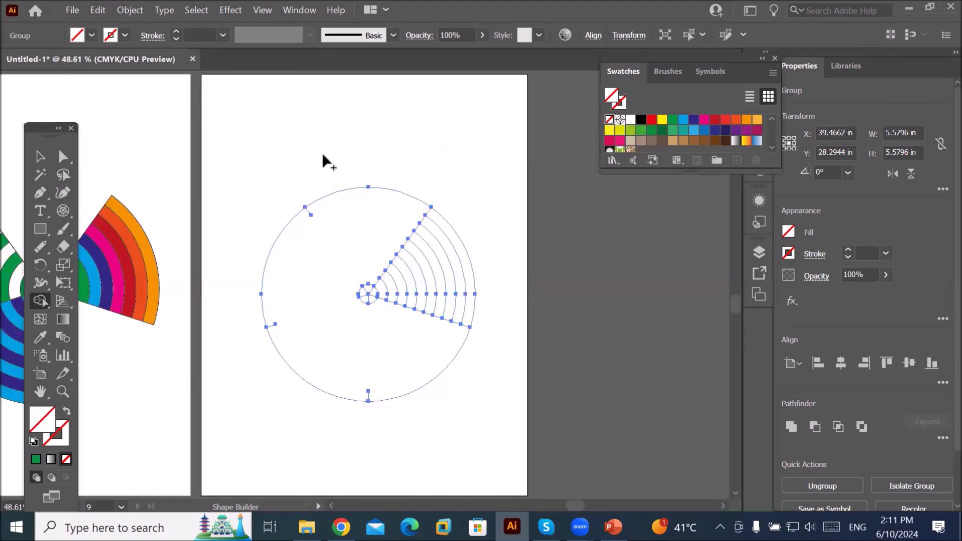
left_click(343, 239, "alt")
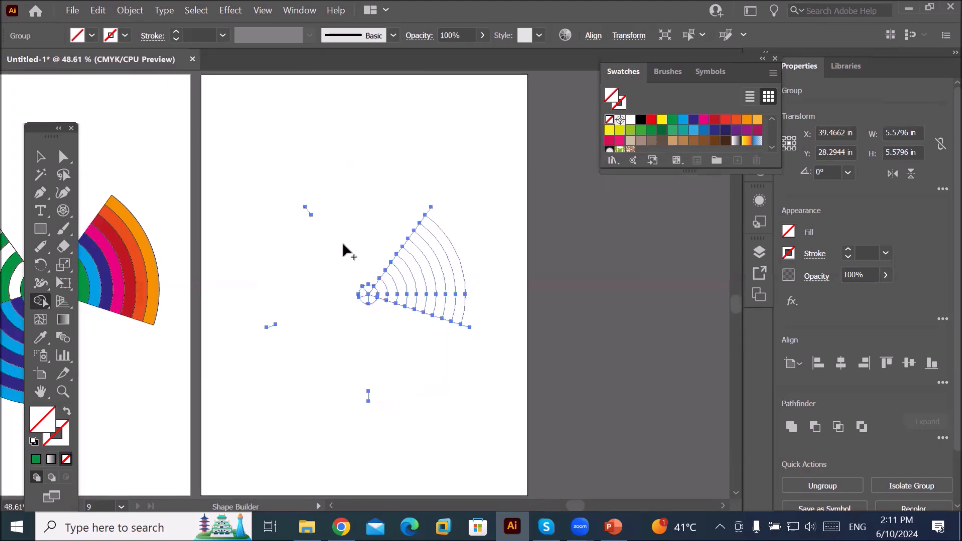
left_click_drag(313, 203, 281, 258)
left_click_drag(268, 312, 295, 346)
left_click_drag(453, 358, 454, 357)
left_click_drag(419, 208, 464, 236)
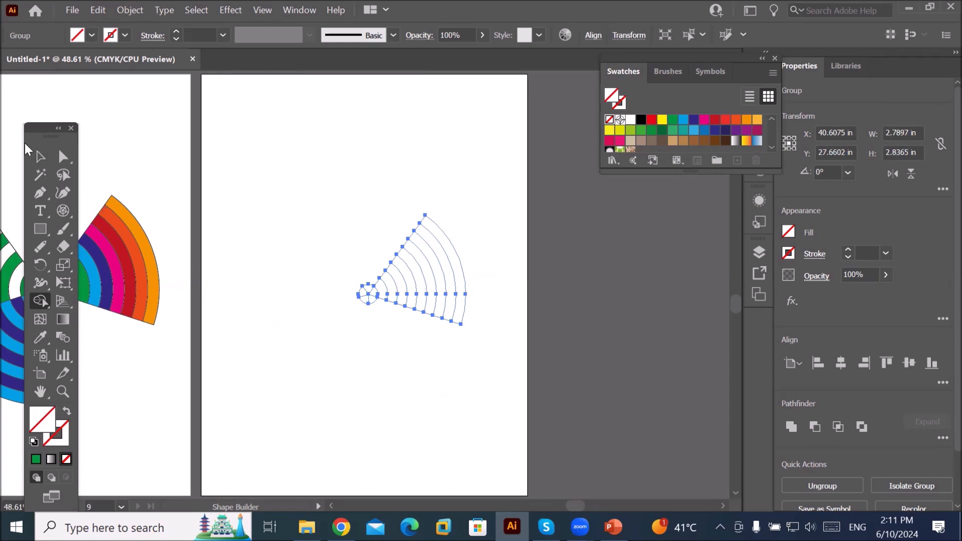
Select the remaining wedge and give it the default white fill and 1 pt black stroke
left_click(40, 156)
left_click(312, 227)
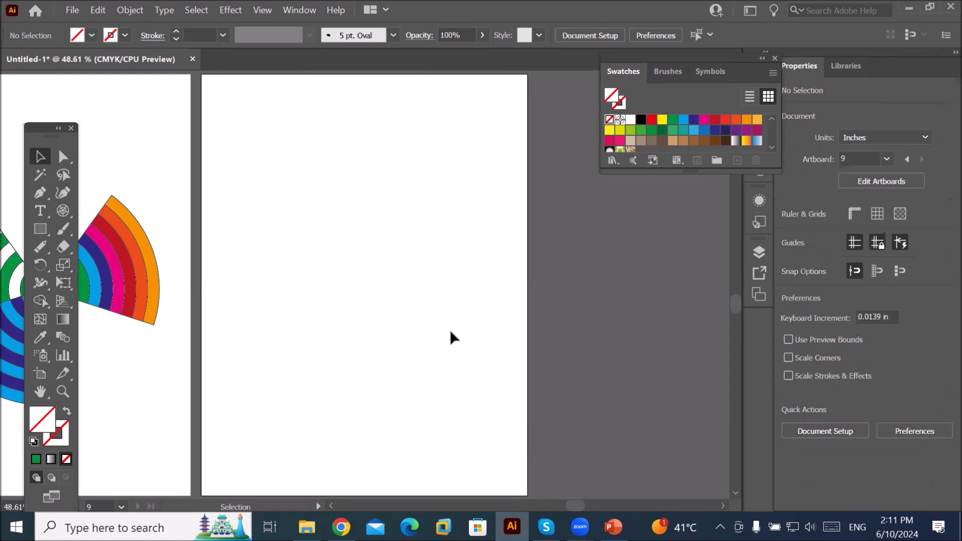
left_click_drag(339, 227, 519, 386)
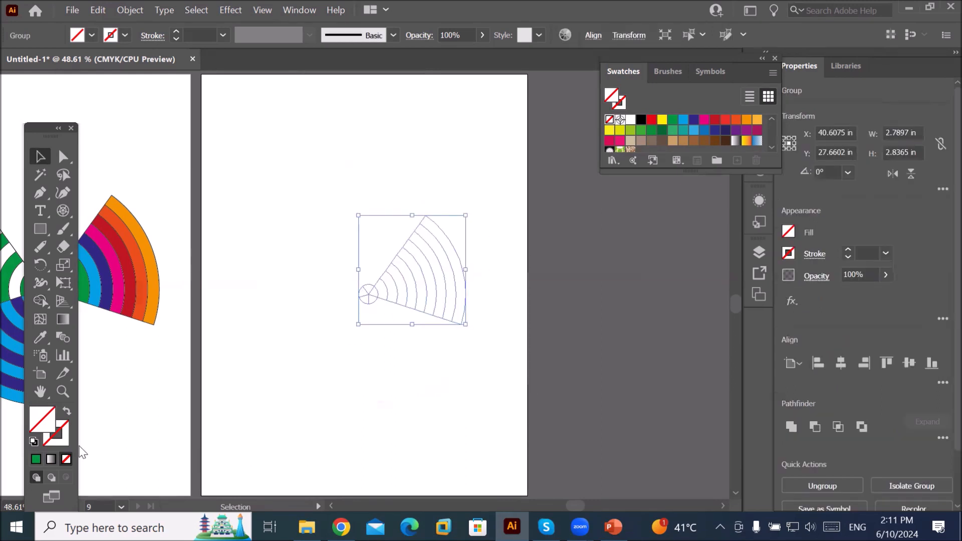
left_click(33, 441)
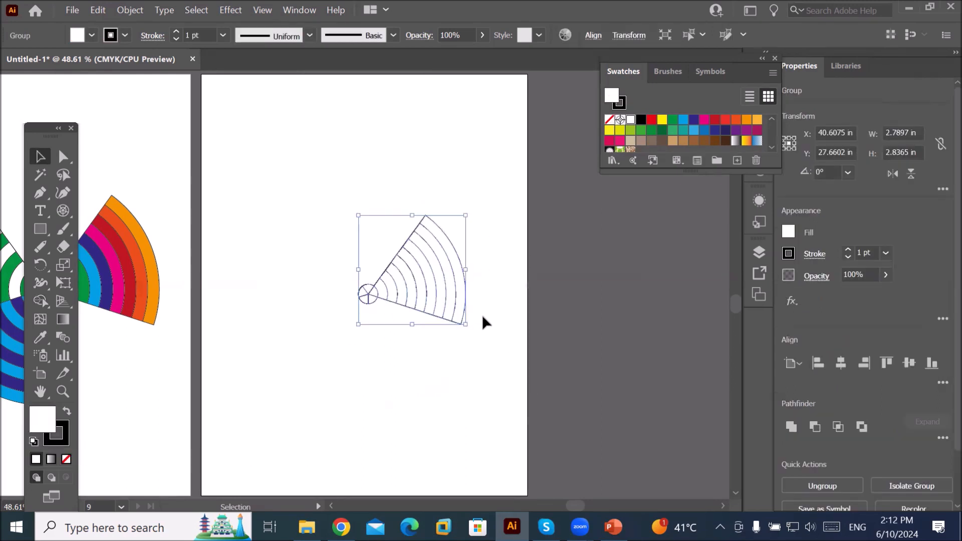
key("ctrl+1")
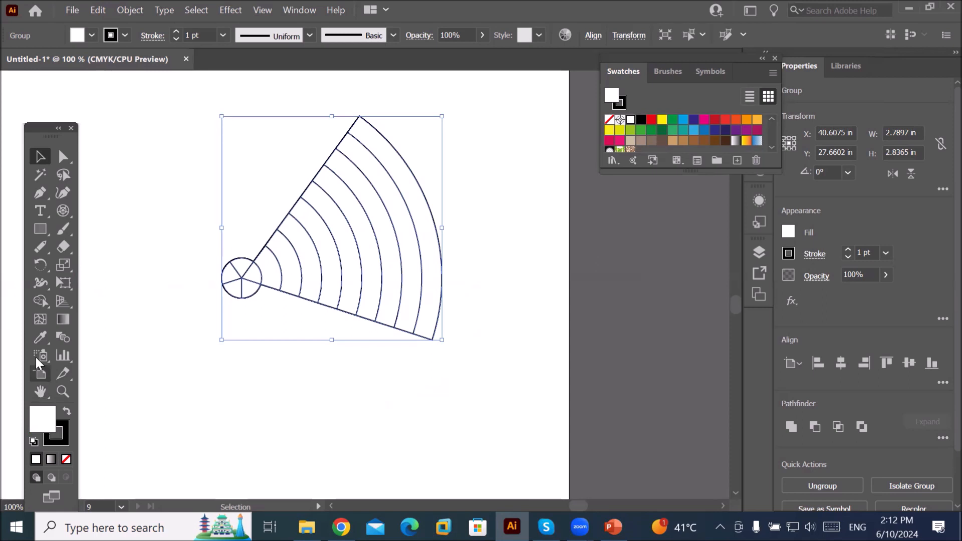
Merge the five segments of the small centre circle into one shape with the Shape Builder tool
left_click(43, 304)
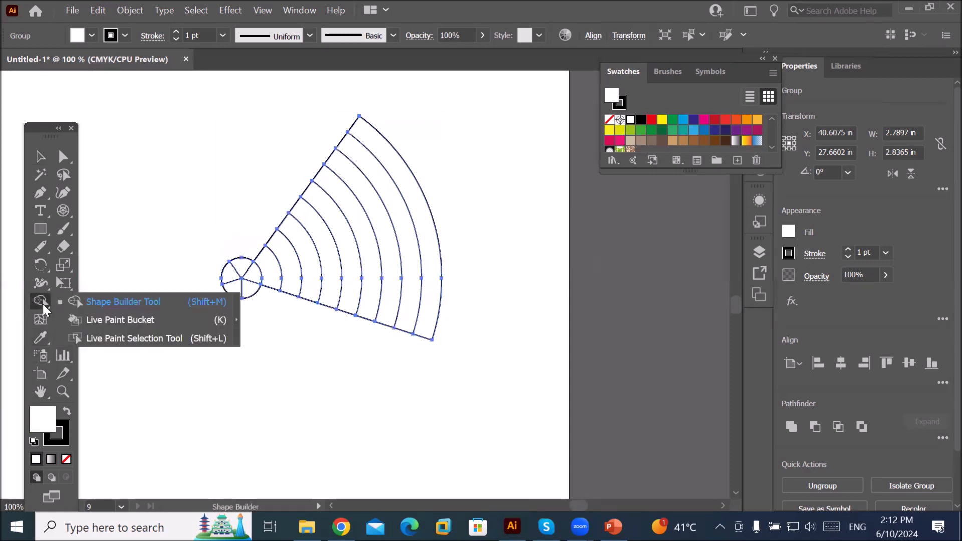
left_click(141, 320)
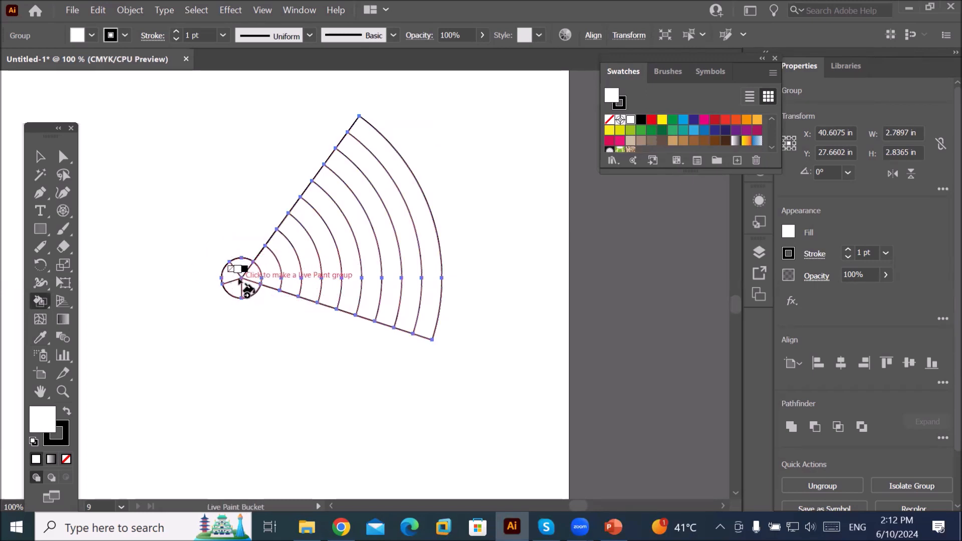
left_click_drag(37, 301, 105, 300)
scroll(249, 284, "up", 4)
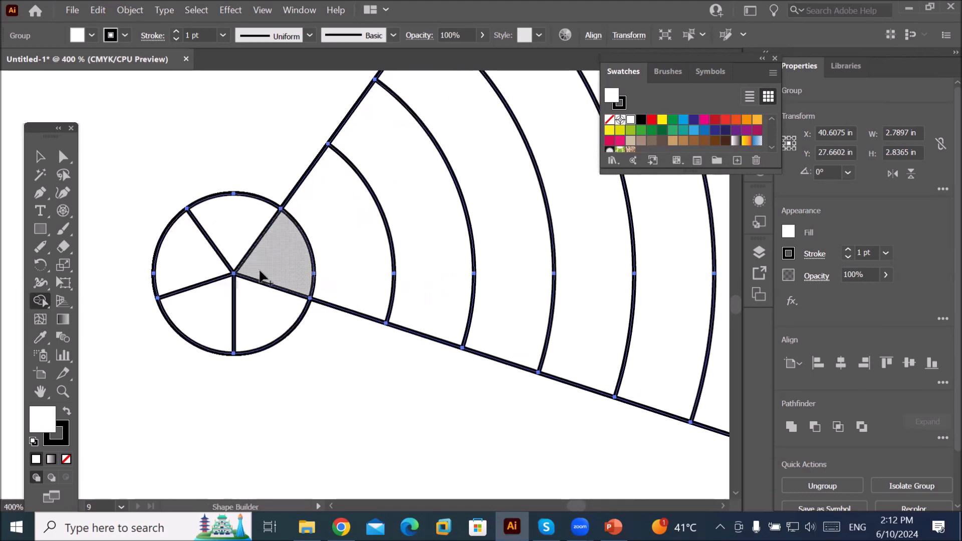
mouse_move(260, 268)
left_mouse_down()
mouse_move(230, 298)
mouse_move(216, 291)
mouse_move(224, 238)
left_mouse_up()
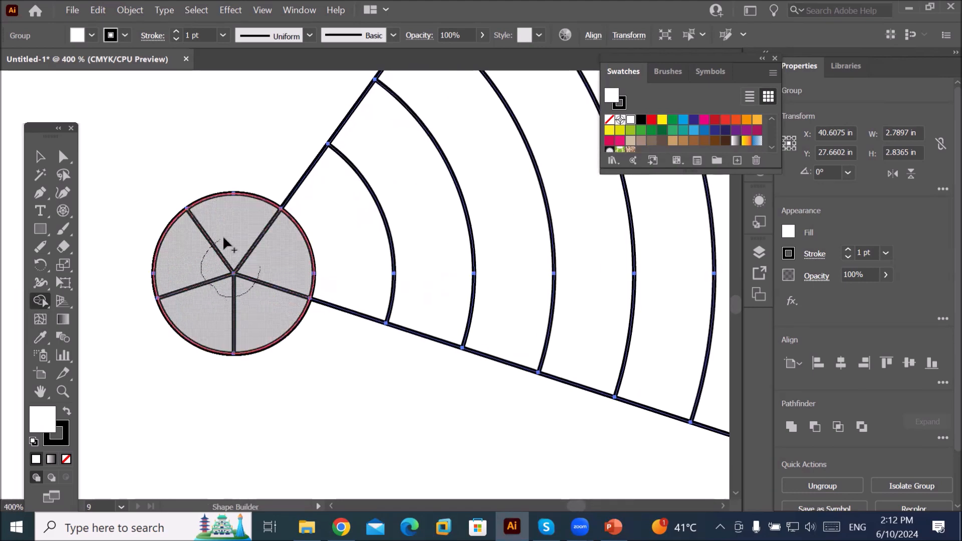
left_click_drag(240, 348, 252, 374)
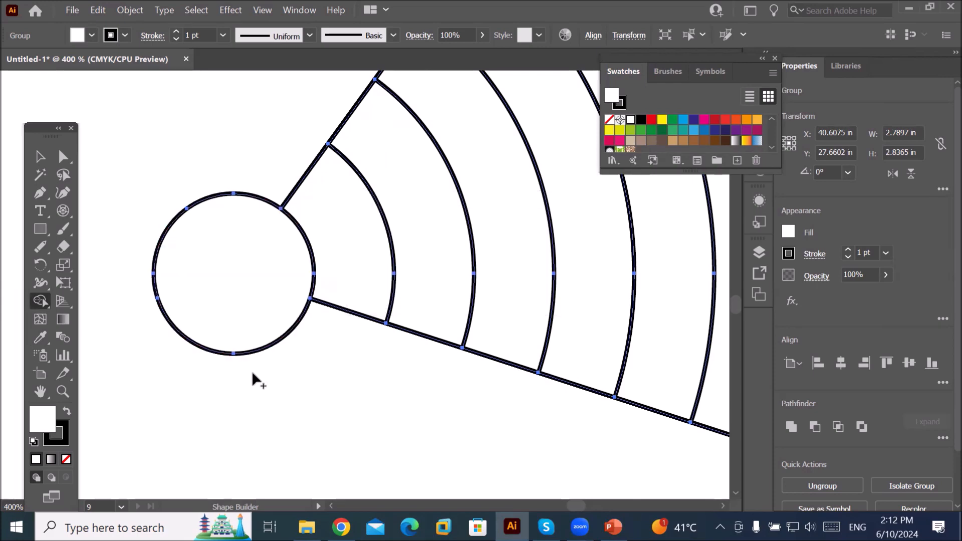
scroll(319, 371, "down", 3)
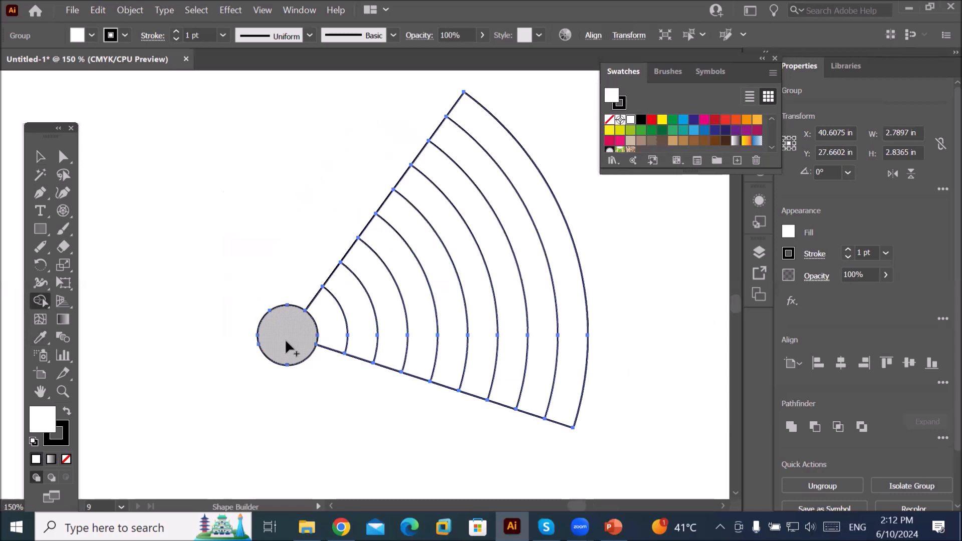
Make the artwork a Live Paint group and fill its centre circle with black
left_click_drag(35, 299, 101, 316)
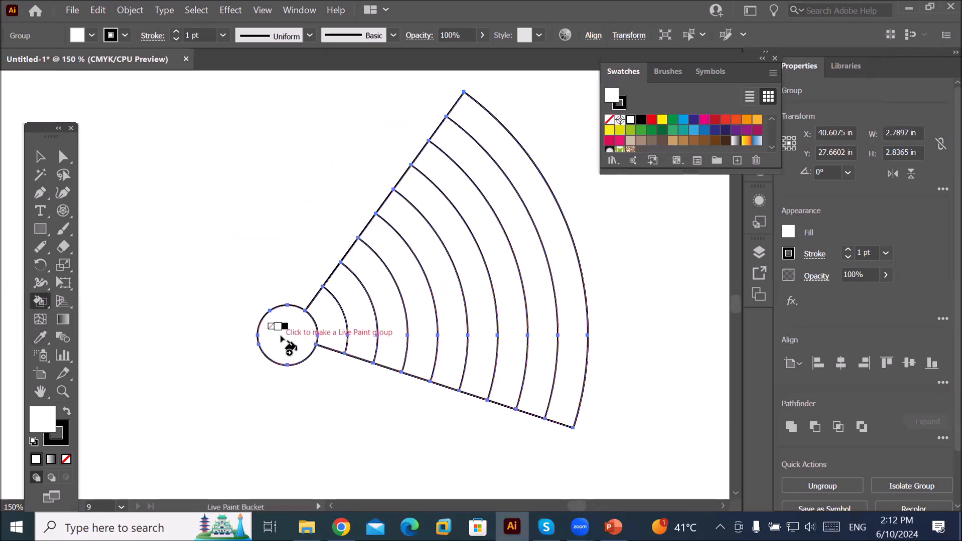
key("Right")
left_click(284, 337)
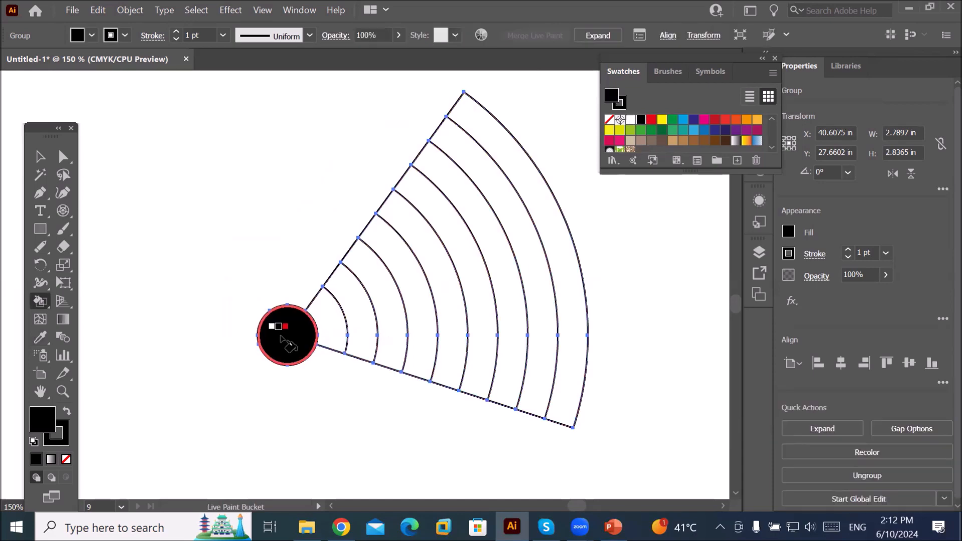
Fill the four innermost bands of the wedge alternately with yellow and green, starting with yellow next to the centre
key("Right")
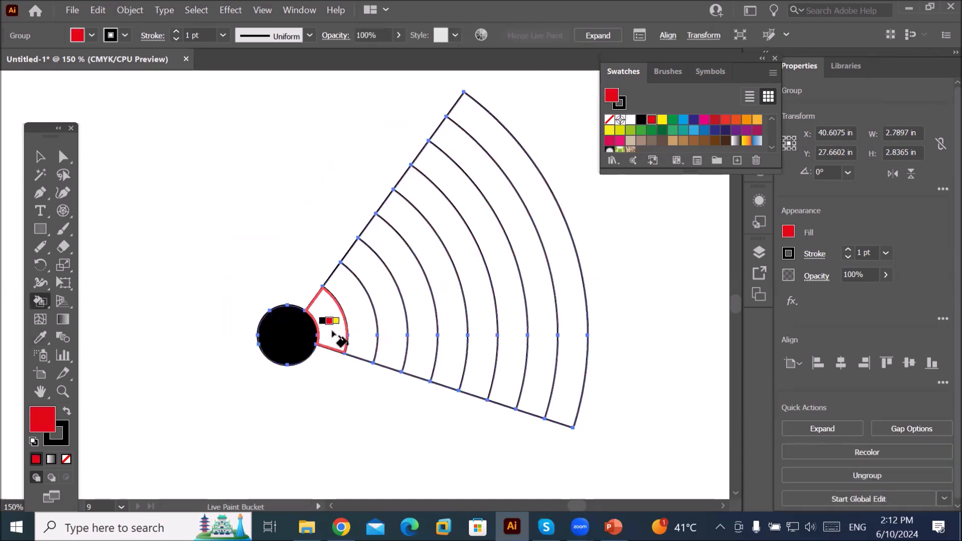
key("Right")
left_click(333, 335)
key("Right")
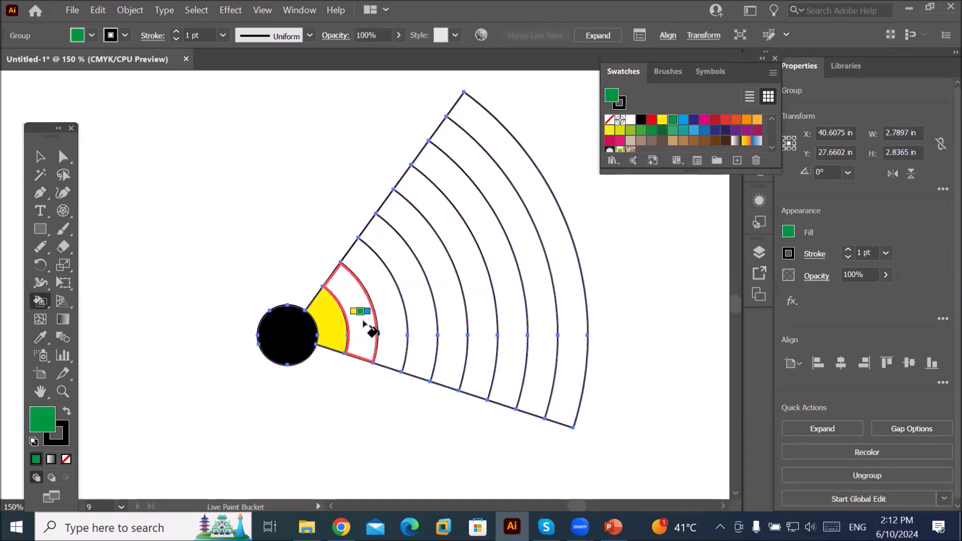
left_click(367, 332)
key("Left")
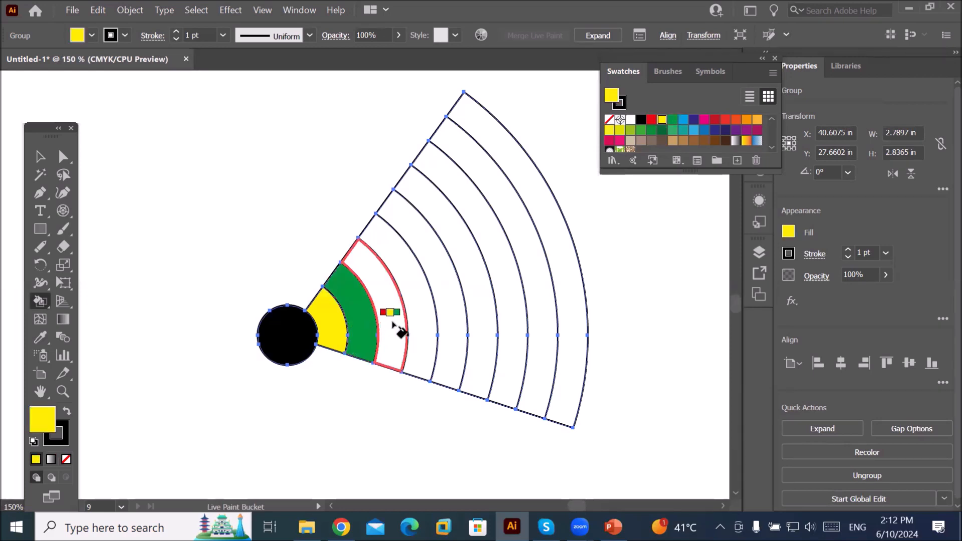
left_click(385, 328)
key("Right")
left_click(427, 328)
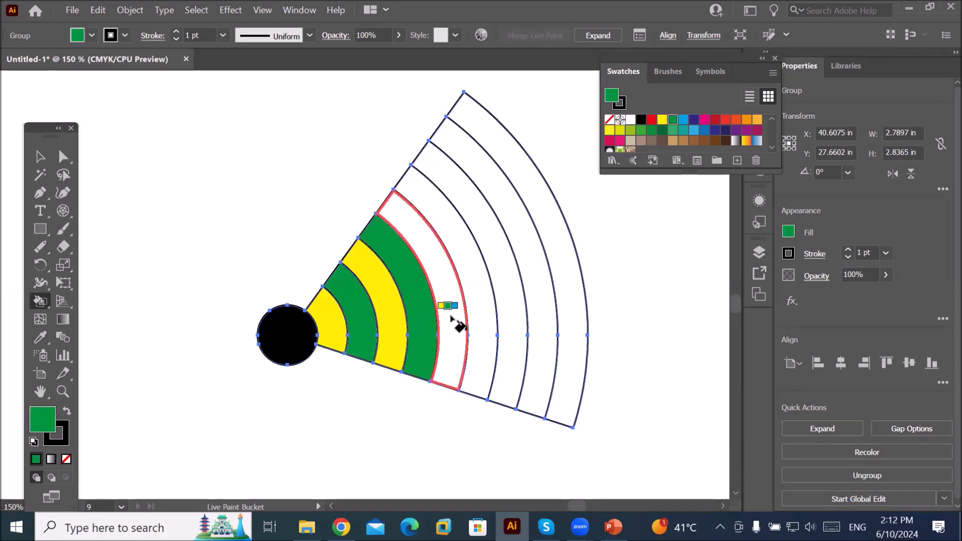
Continue the alternating yellow and green fills through the five outer bands, ending with yellow, and clear the selection
key("Left")
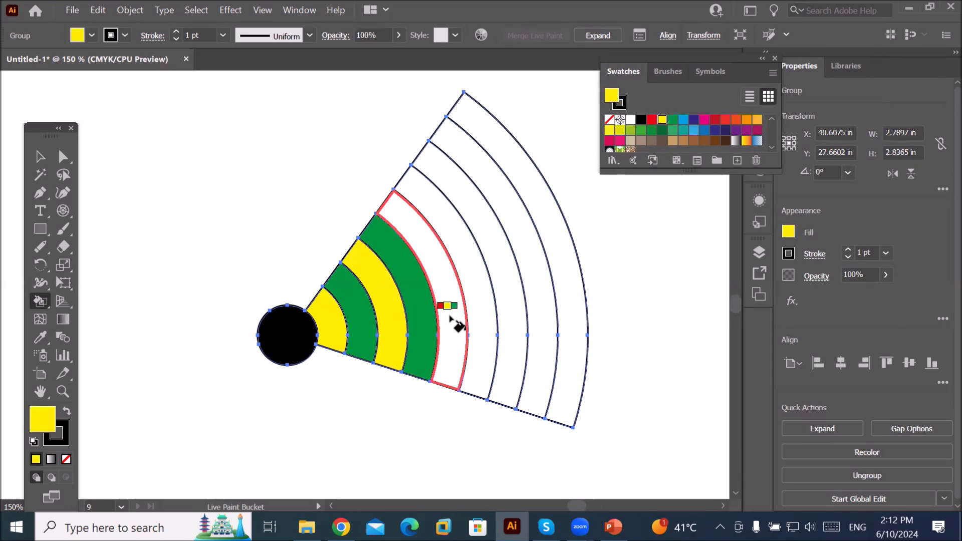
left_click(460, 314)
key("Right")
left_click(489, 317)
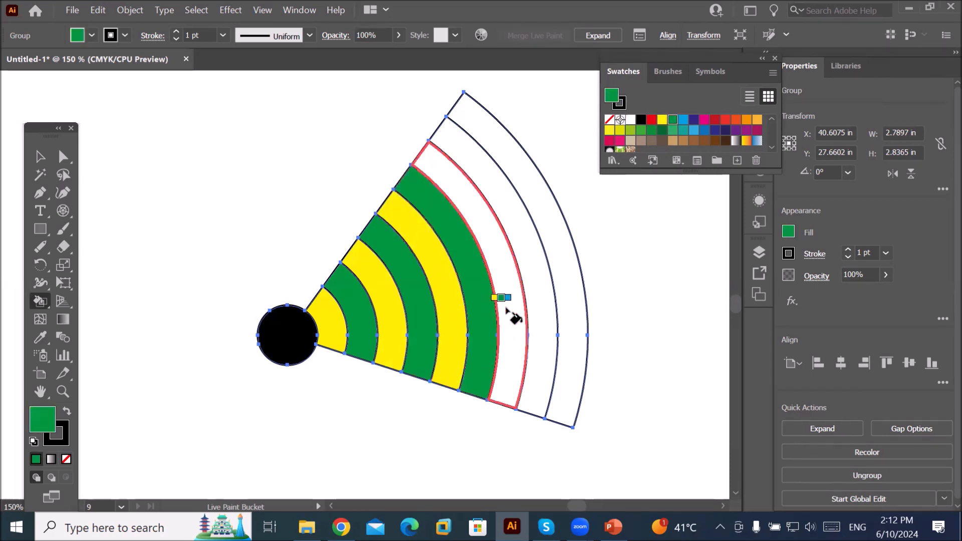
key("Left")
left_click(513, 310)
key("Right")
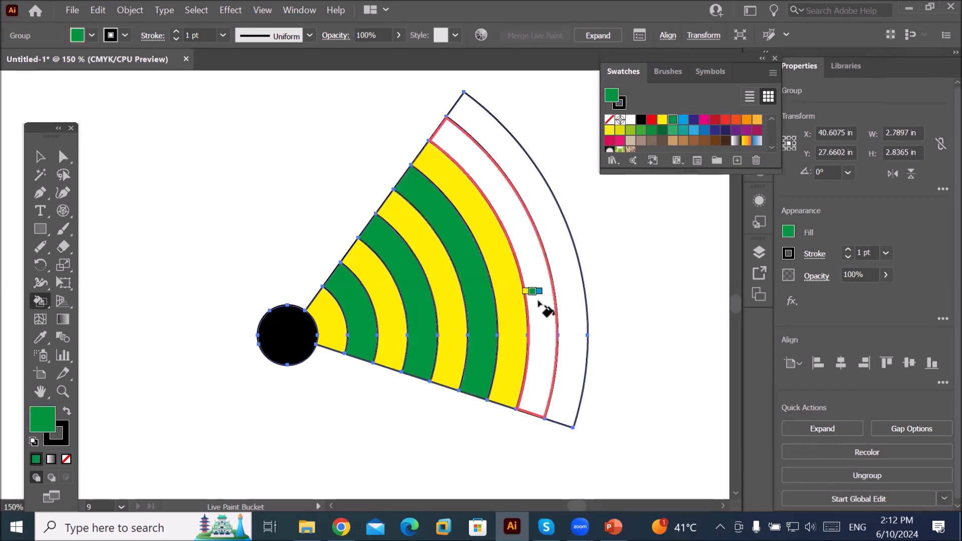
left_click(537, 305)
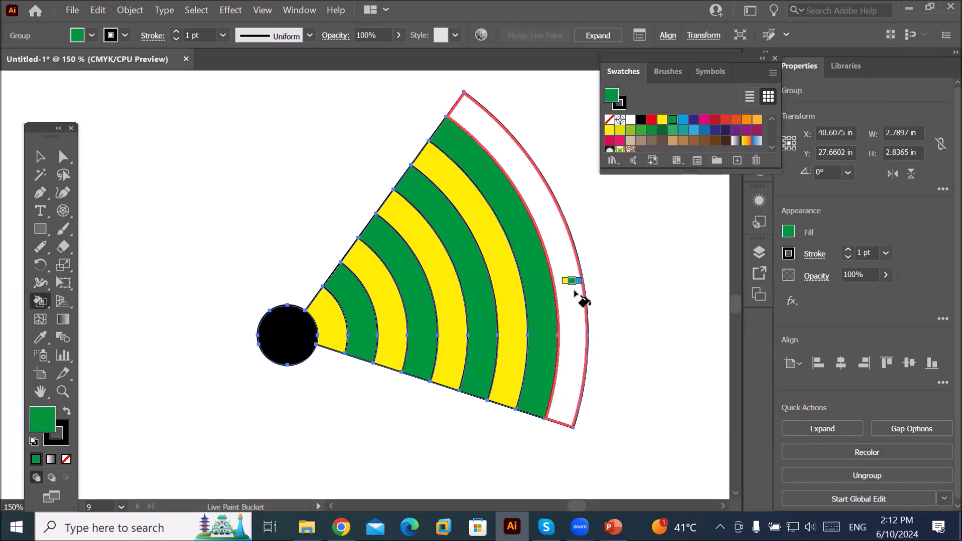
key("Left")
left_click(576, 294)
left_click(40, 156)
left_click(203, 398)
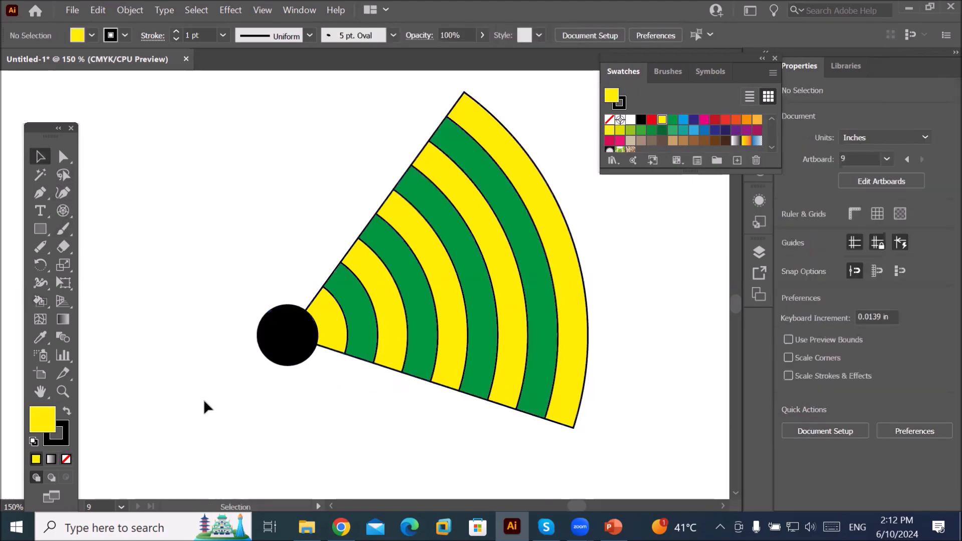
Move the coloured wedge to the upper-right corner of its artboard
scroll(203, 398, "down", 2)
left_click_drag(283, 367, 329, 217)
scroll(306, 309, "down", 1)
scroll(307, 307, "down", 2)
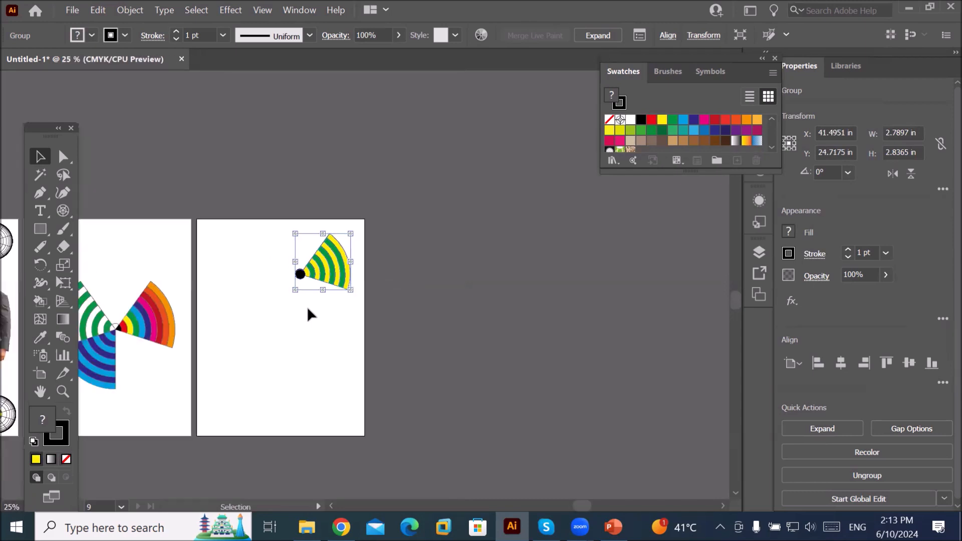
Rotate the striped wedge upright with its black circle pointing down, and place it in the upper part of the artboard
left_click_drag(315, 268, 279, 298)
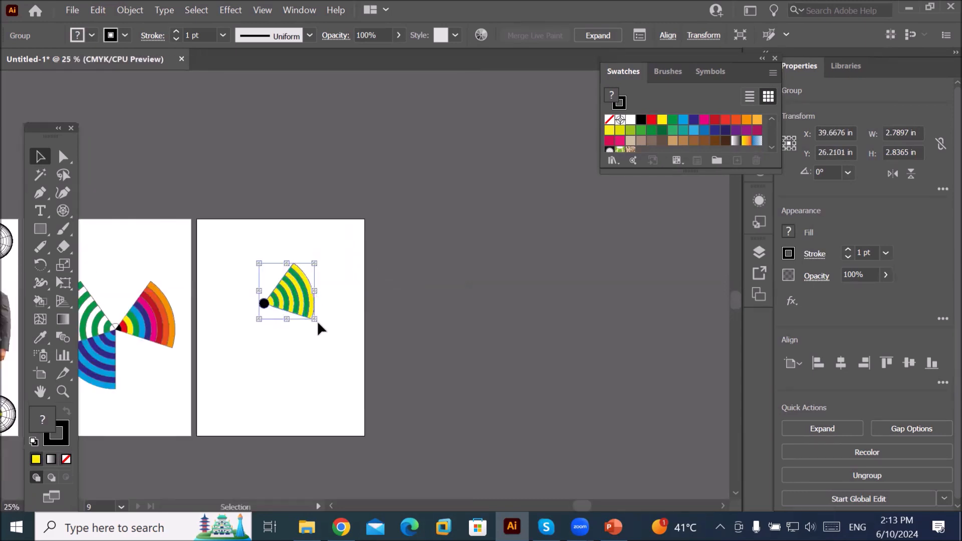
left_click(318, 324)
left_click(309, 312)
left_click_drag(319, 324, 333, 257)
left_click_drag(315, 327, 311, 332)
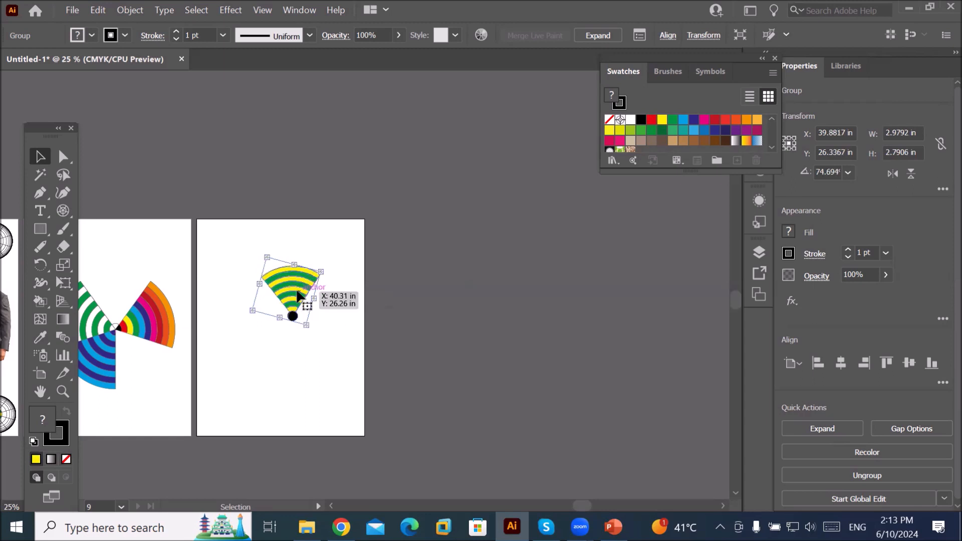
mouse_move(311, 331)
left_mouse_down()
mouse_move(303, 324)
mouse_move(318, 328)
mouse_move(307, 329)
left_mouse_up()
left_click_drag(294, 313, 282, 284)
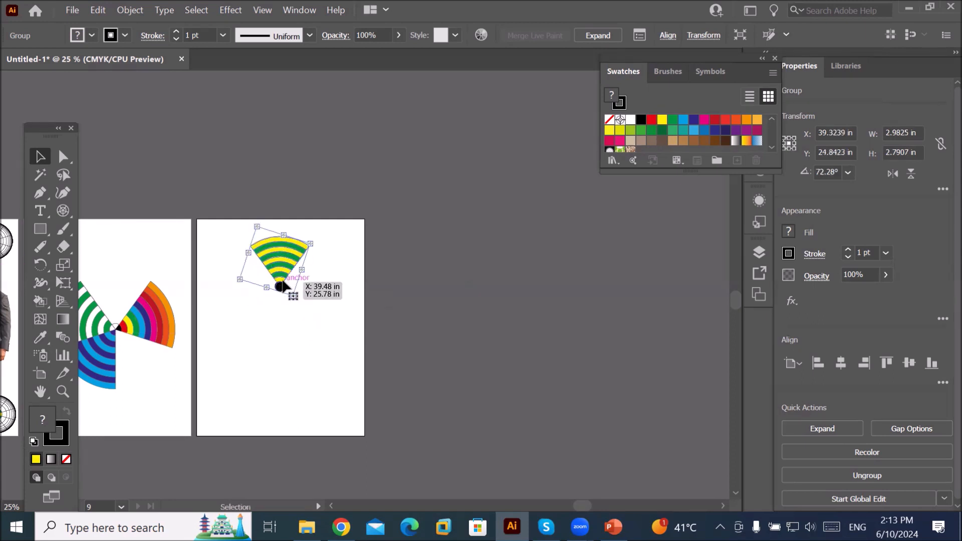
Try rotating the wedge freehand with the Rotate tool about a point just below its black circle
key("r")
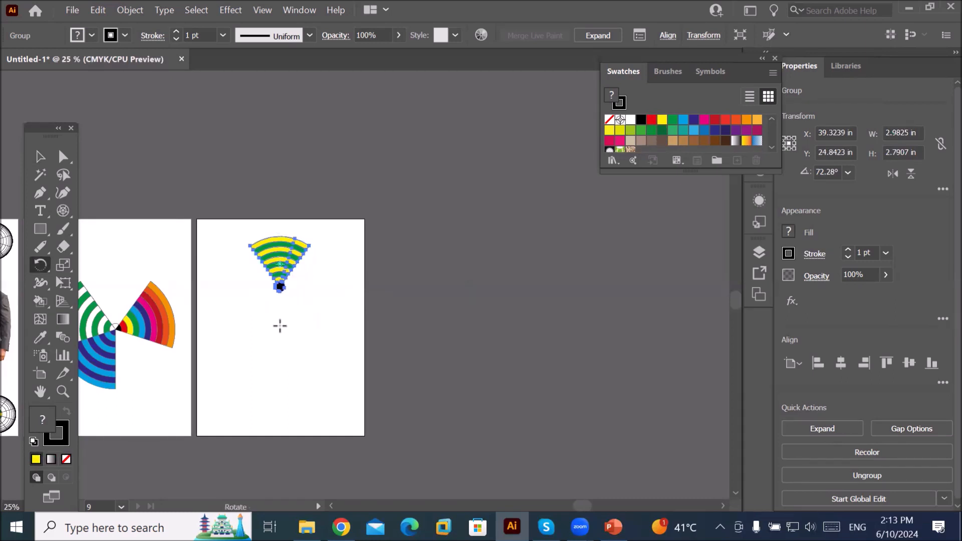
left_click(280, 326)
left_click_drag(281, 290, 293, 320, "ctrl")
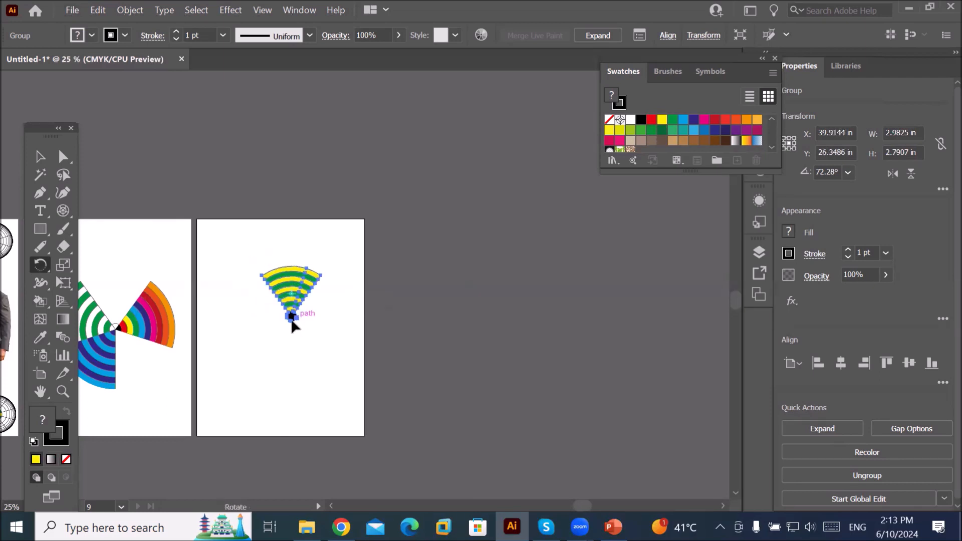
left_click_drag(284, 264, 276, 248)
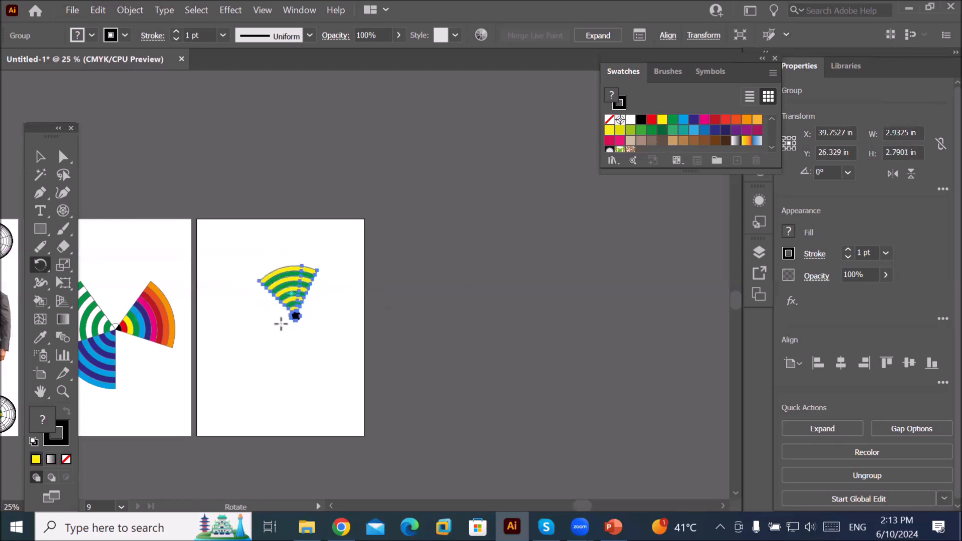
left_click_drag(310, 367, 300, 351)
left_click(42, 161)
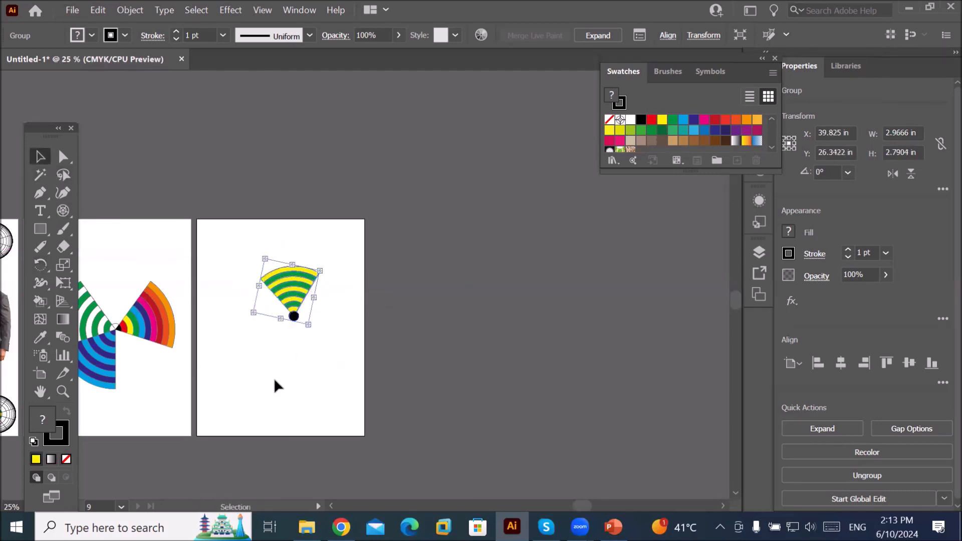
Place the wedge upright near the artboard's upper edge and create a copy rotated 90° about a point just below its black circle
left_click_drag(293, 307, 290, 327)
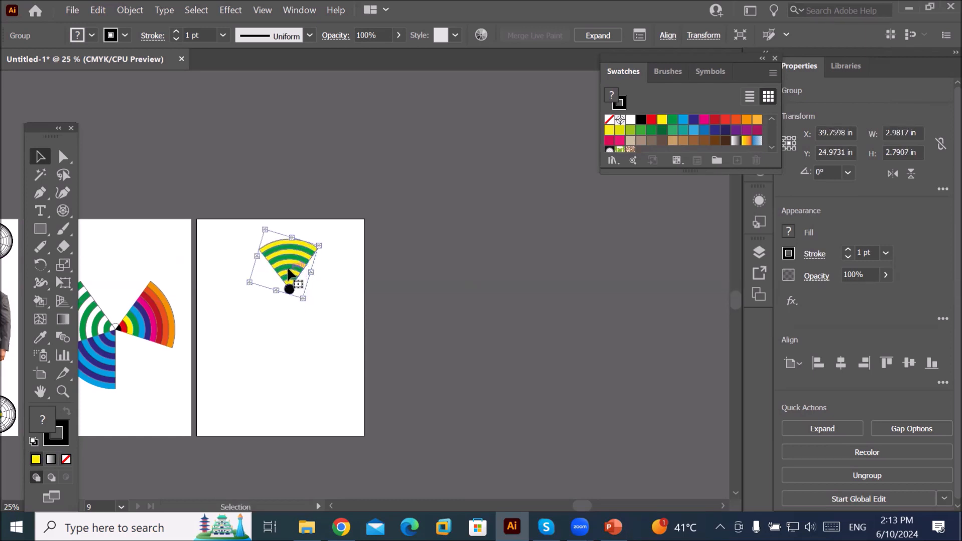
key("r")
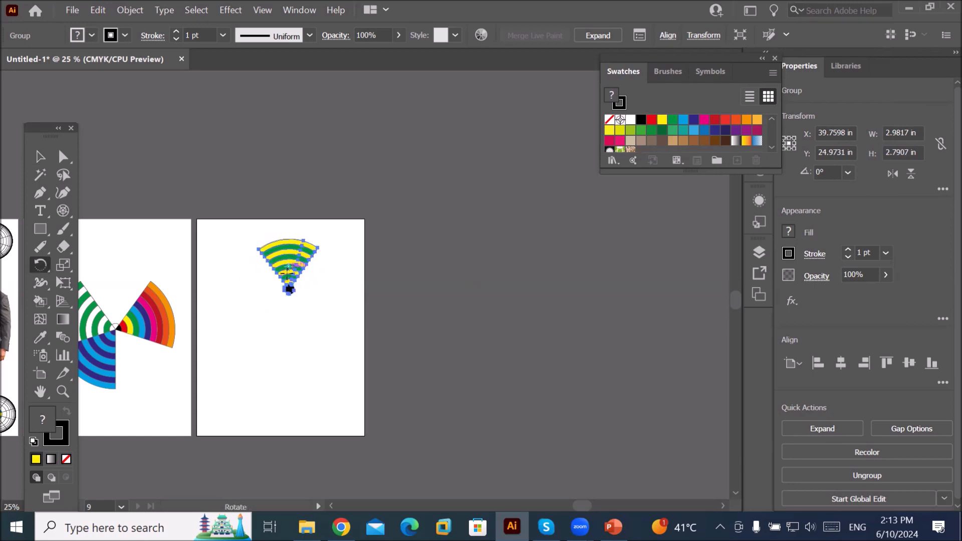
left_click(289, 313, "alt")
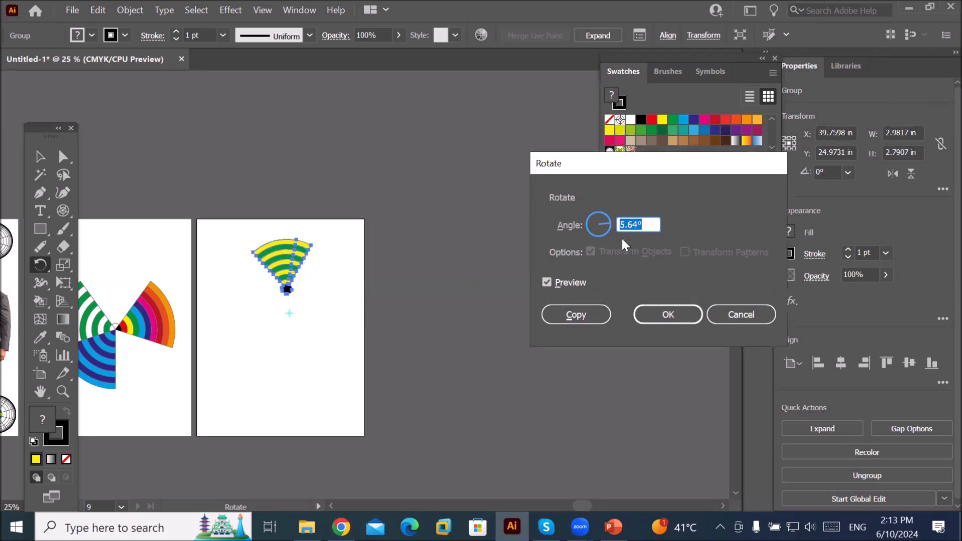
double_click(641, 225)
type("15")
key("Tab")
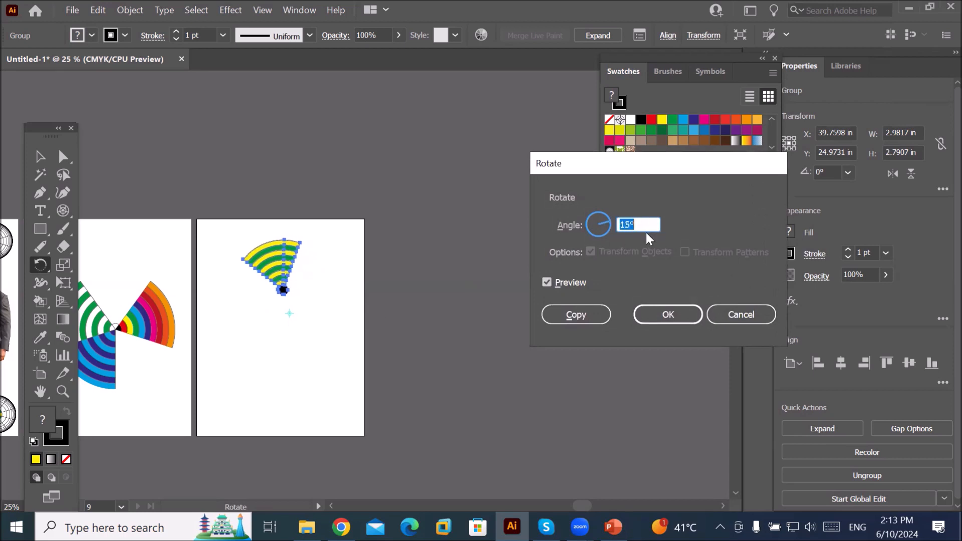
scroll(652, 224, "up", 19)
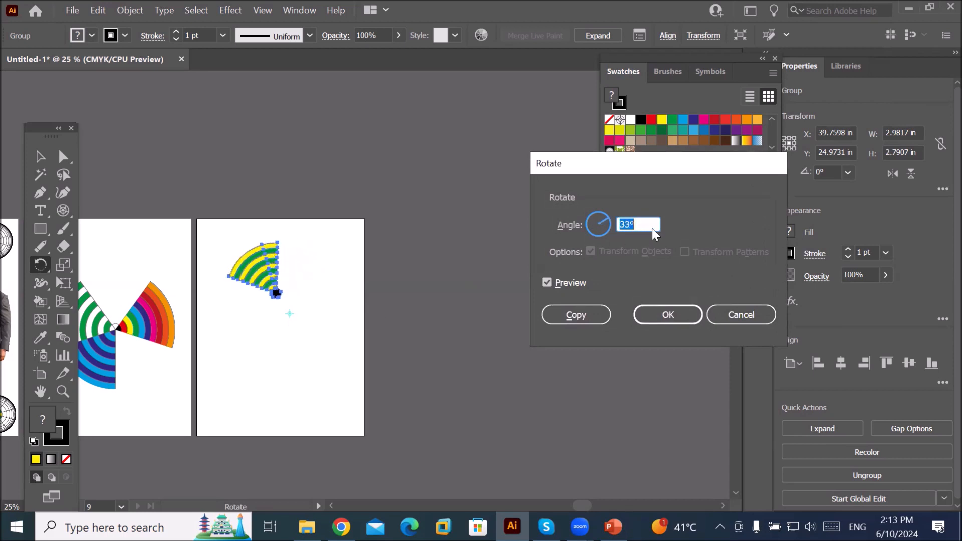
scroll(658, 222, "up", 13)
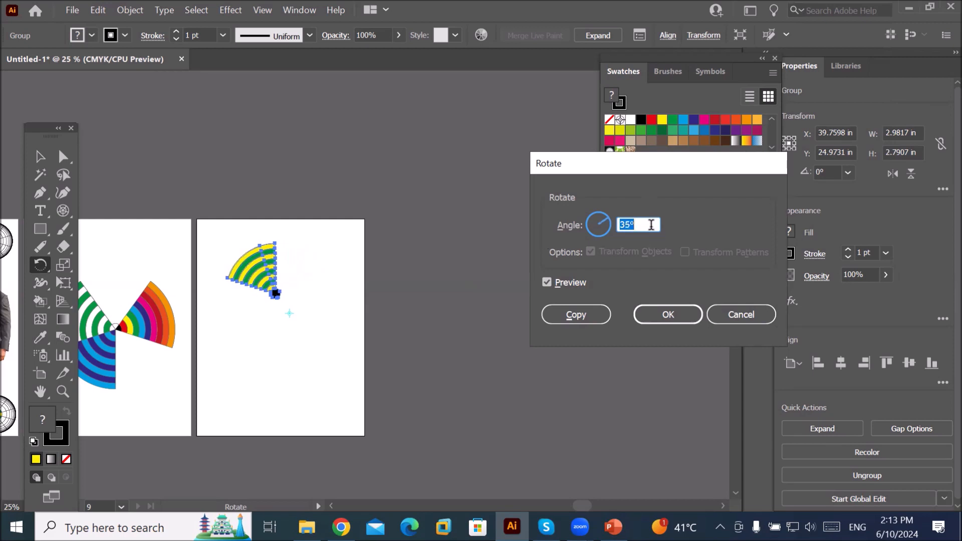
scroll(646, 226, "up", 11)
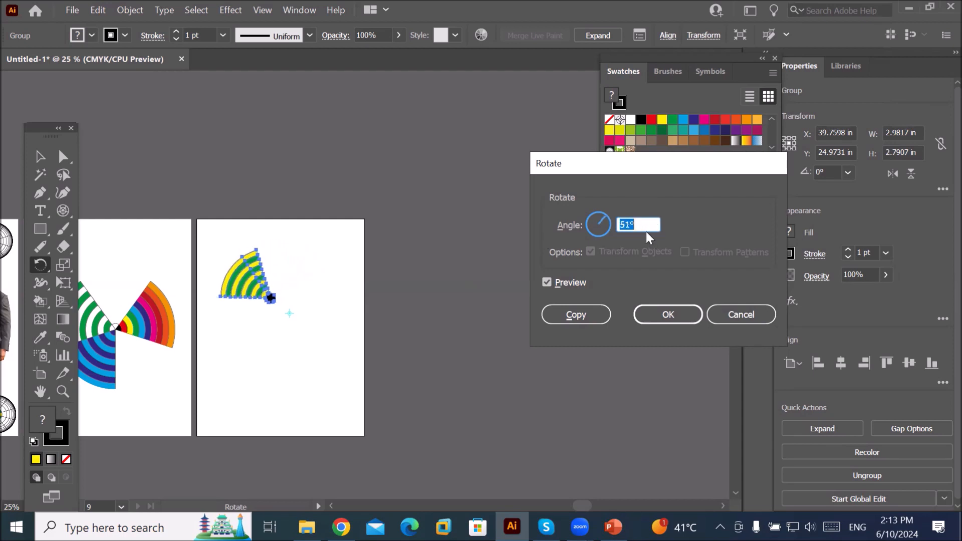
scroll(650, 225, "up", 6)
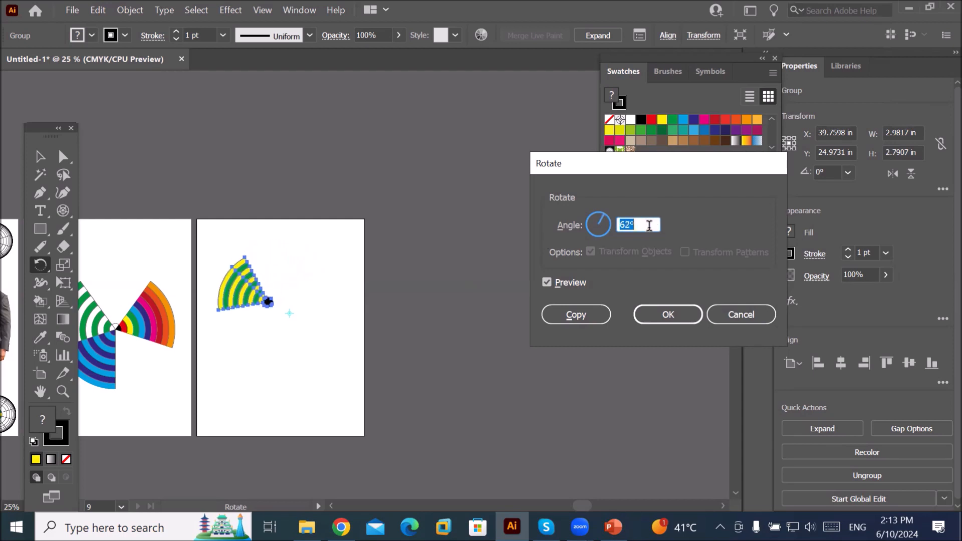
scroll(650, 225, "up", 17)
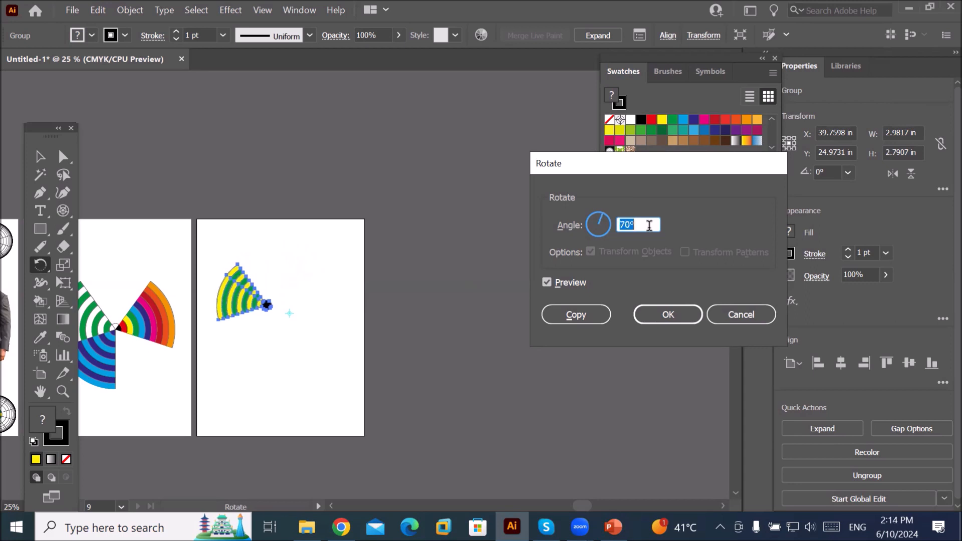
scroll(651, 224, "up", 9)
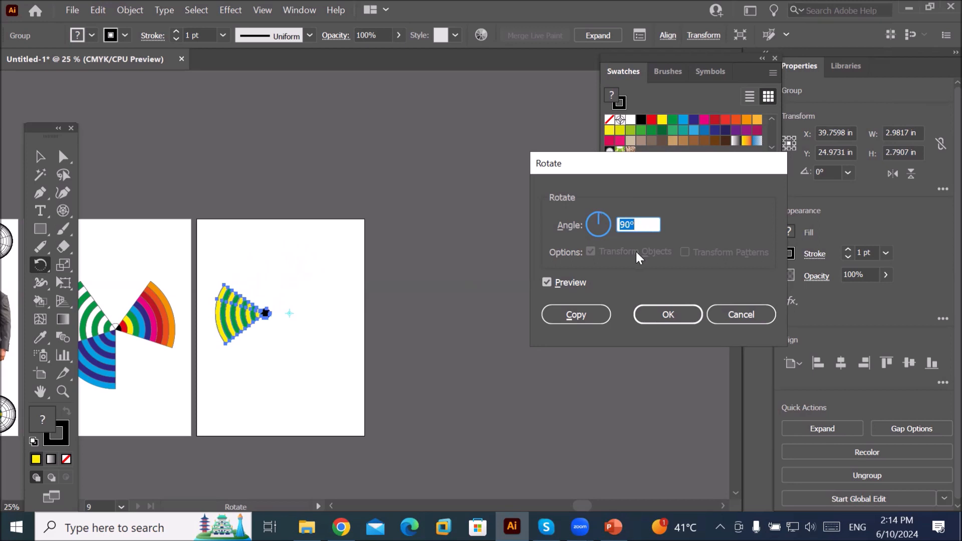
left_click(584, 307)
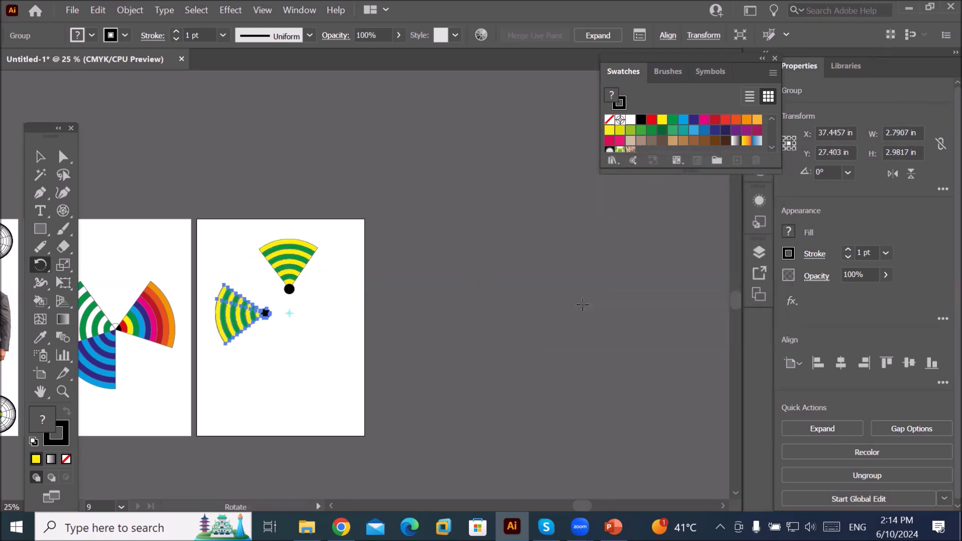
Repeat the rotated copy twice to complete a ring of four wedges
key("ctrl")
key("ctrl+d")
key("ctrl+d")
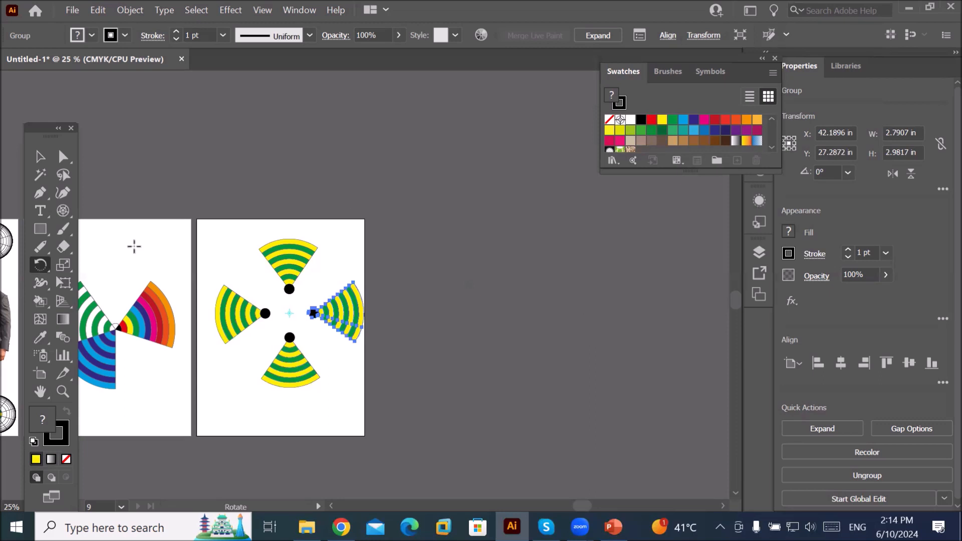
Move all four wedges together to the middle of the artboard and clear the selection
left_click(40, 156)
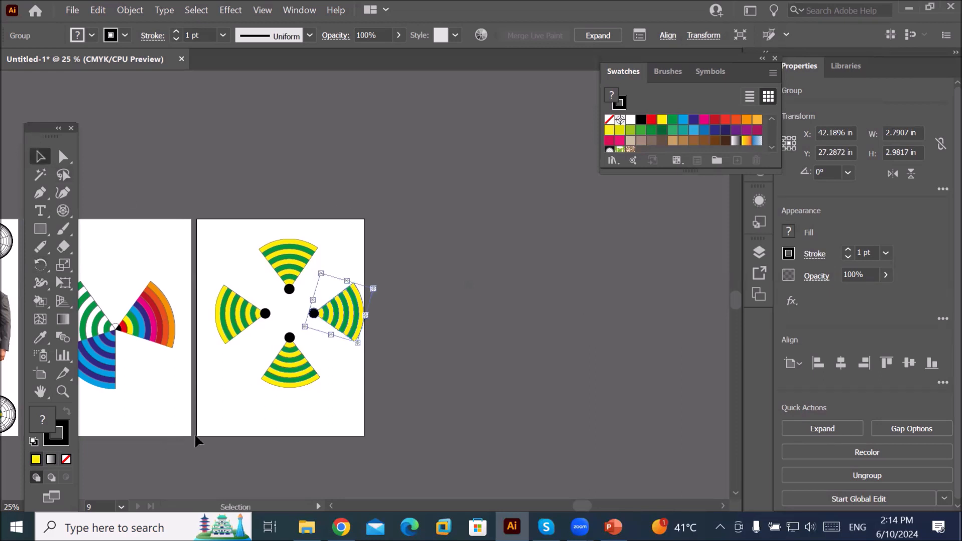
left_click_drag(205, 235, 413, 441)
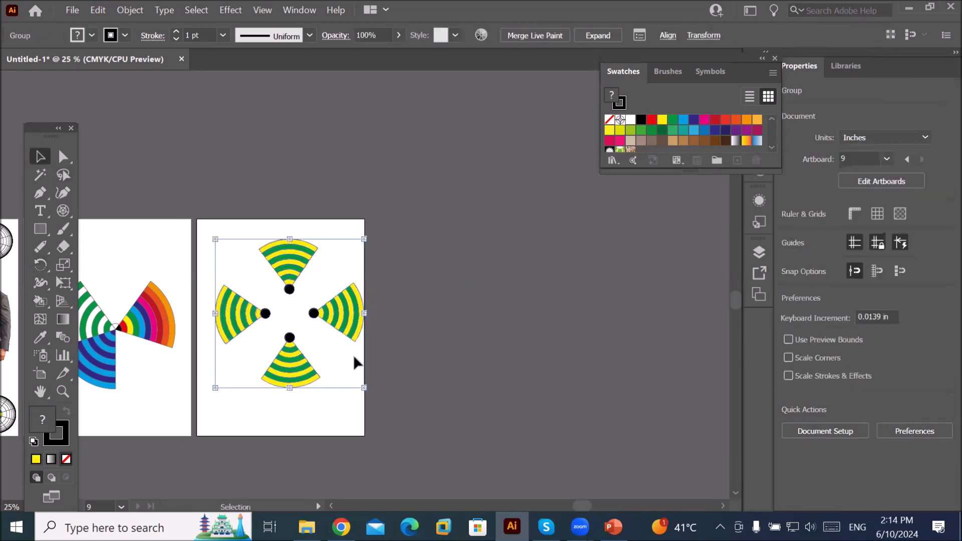
left_click_drag(348, 323, 337, 340)
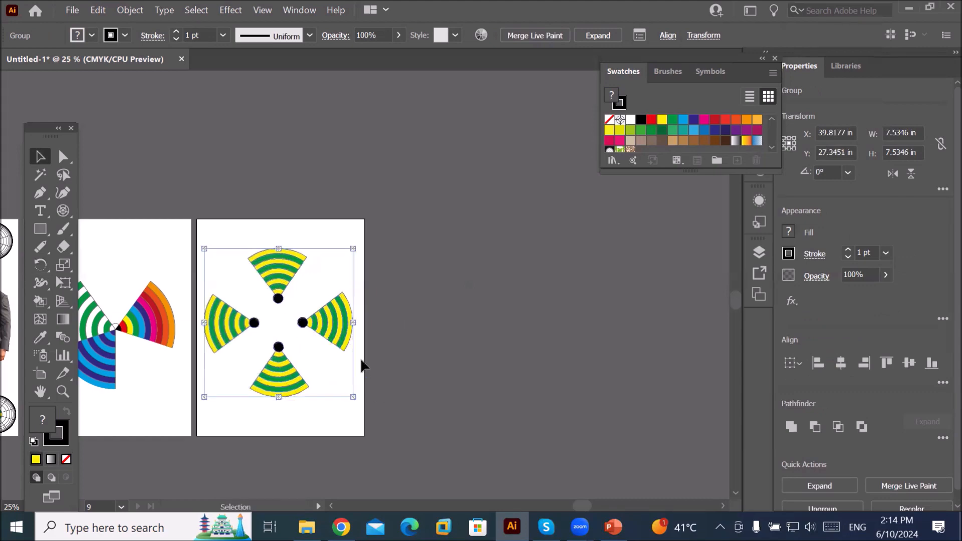
left_click(311, 414)
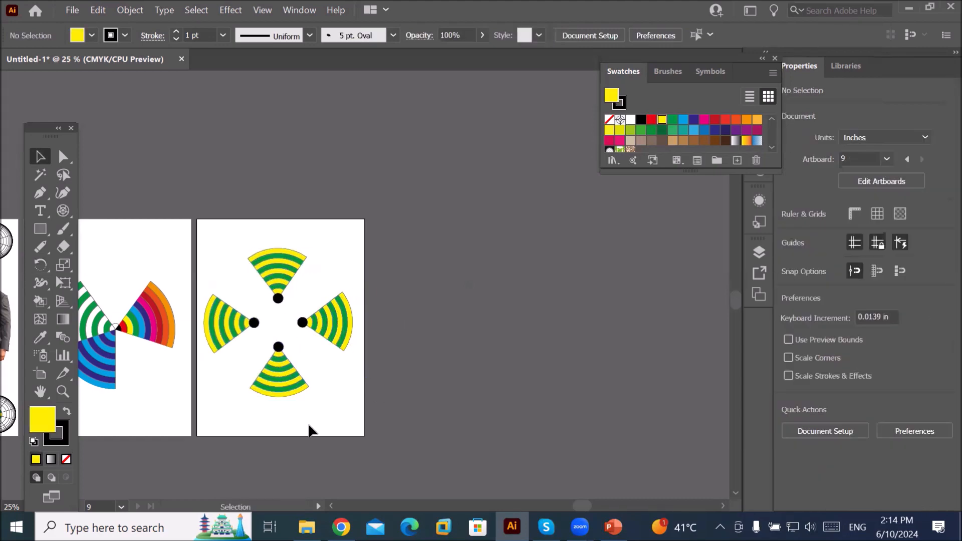
Add the text "D" in the empty centre between the four wedges
scroll(268, 325, "up", 2)
scroll(269, 333, "up", 1)
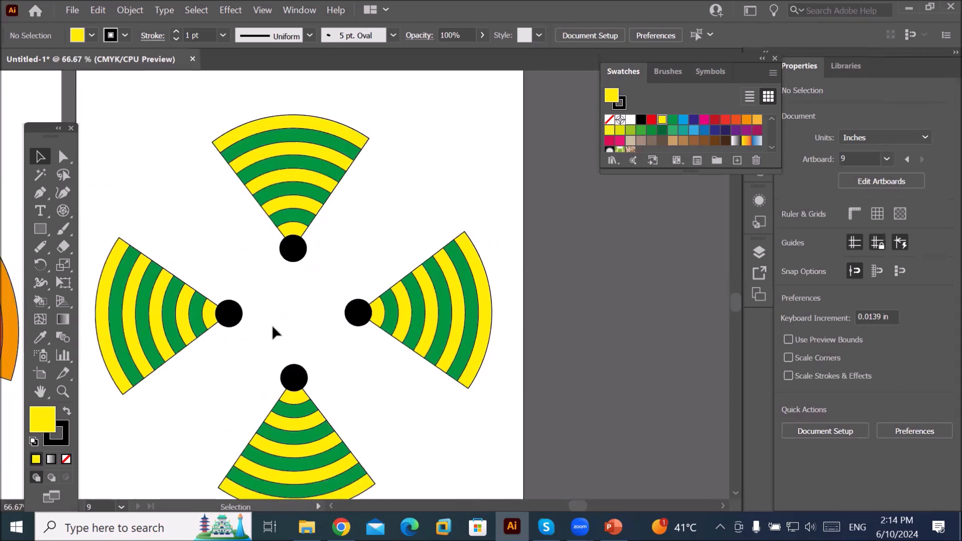
left_click(40, 211)
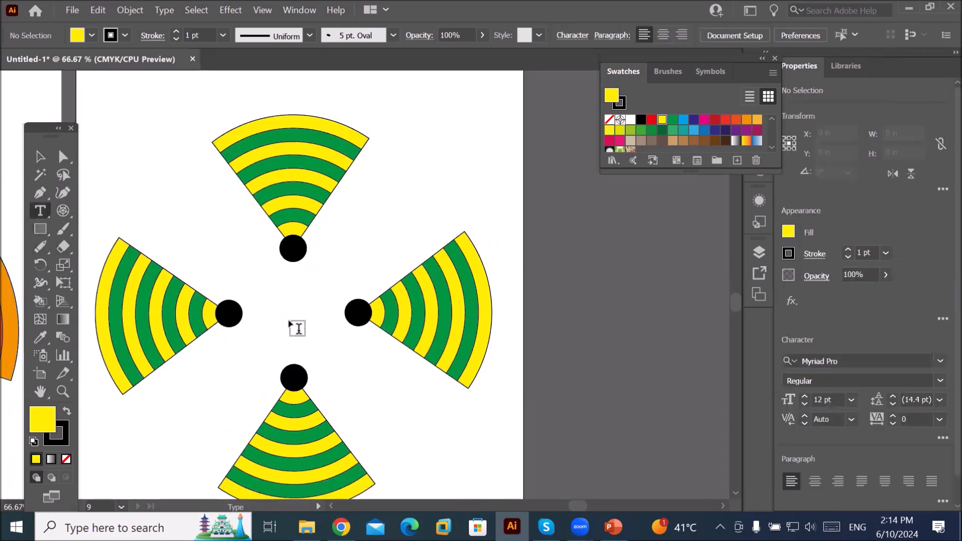
left_click(284, 302)
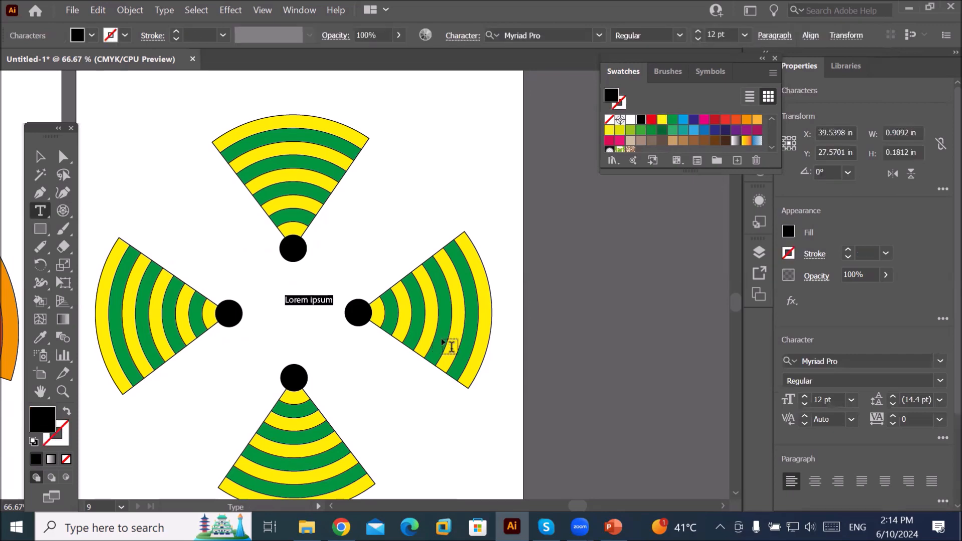
type("D")
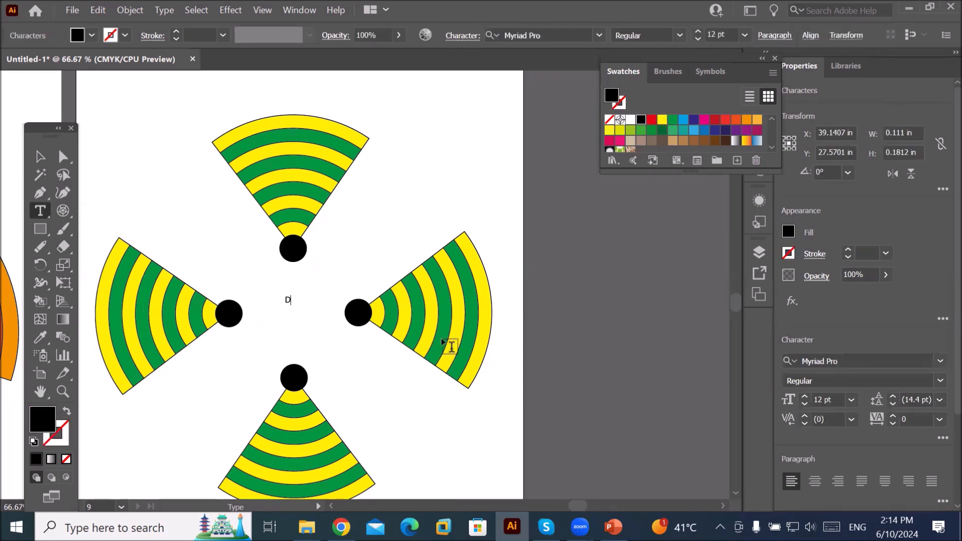
left_click(41, 156)
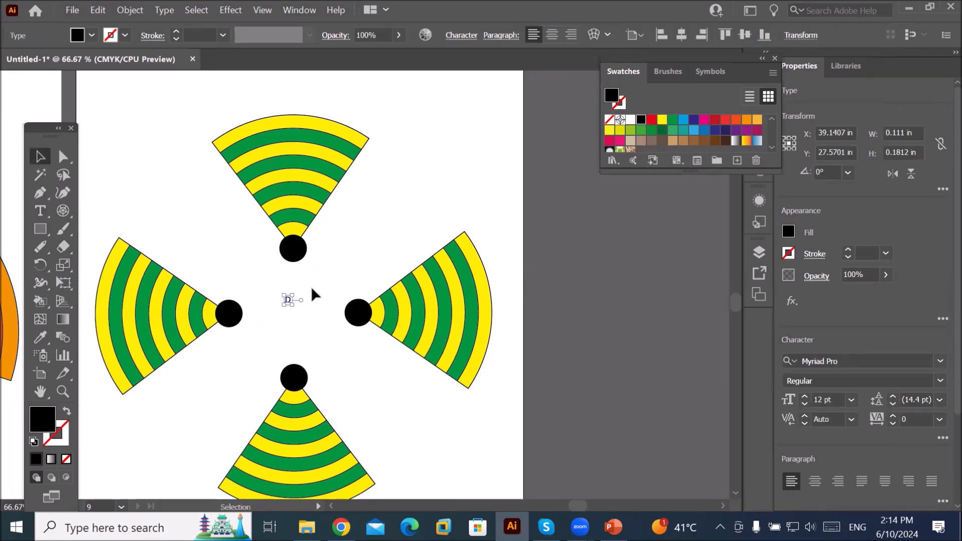
Enlarge the letter D to about 158 pt, centre it between the four black circles, and clear the selection
scroll(295, 306, "up", 5)
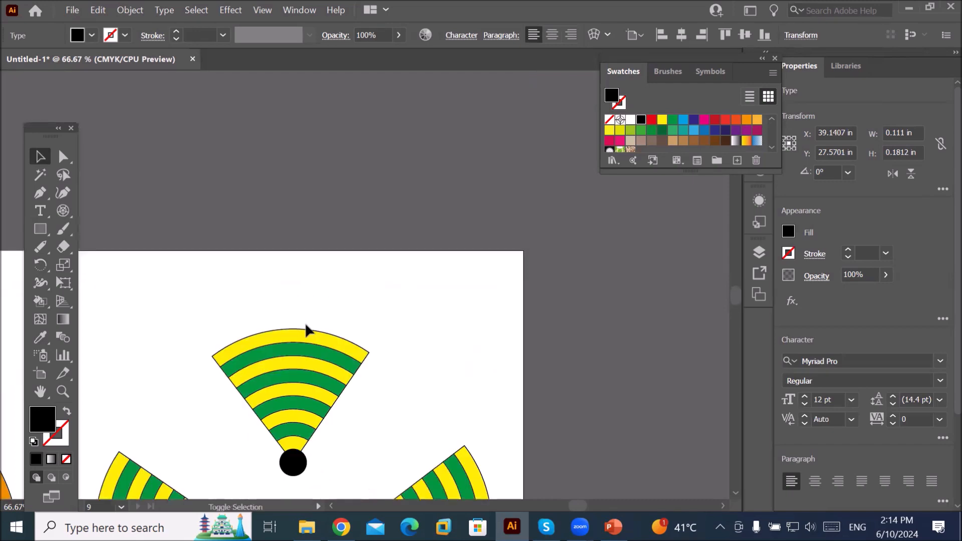
scroll(305, 323, "down", 5)
scroll(301, 396, "up", 2)
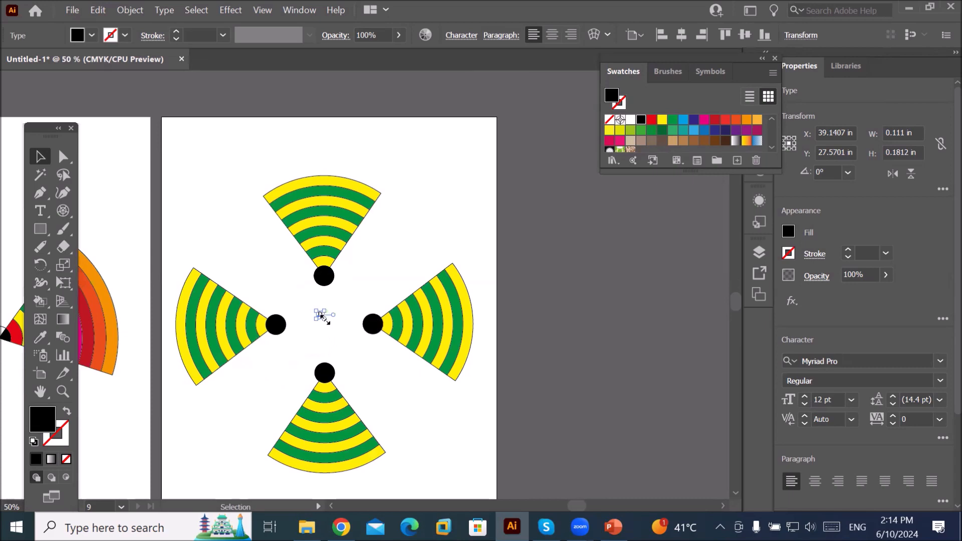
left_click_drag(326, 317, 348, 362)
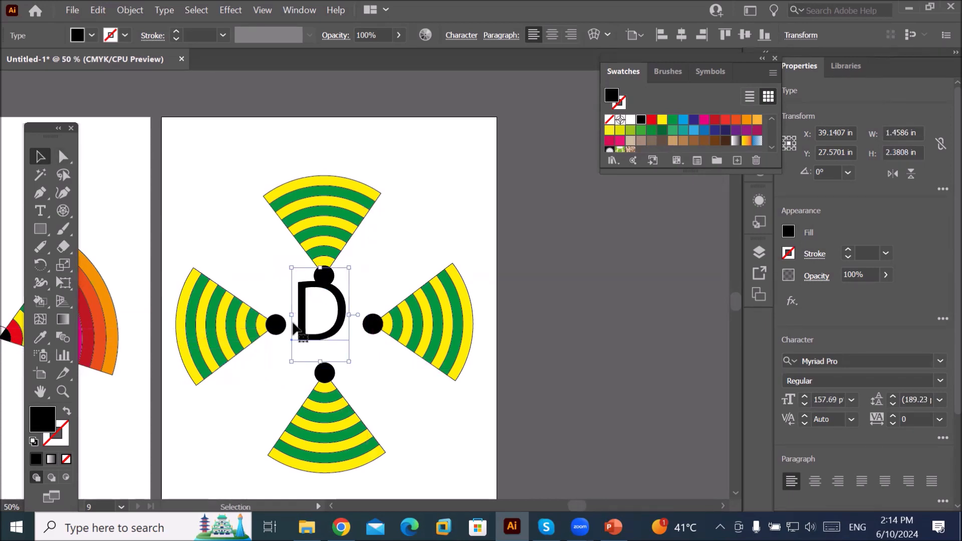
left_click_drag(304, 331, 302, 346)
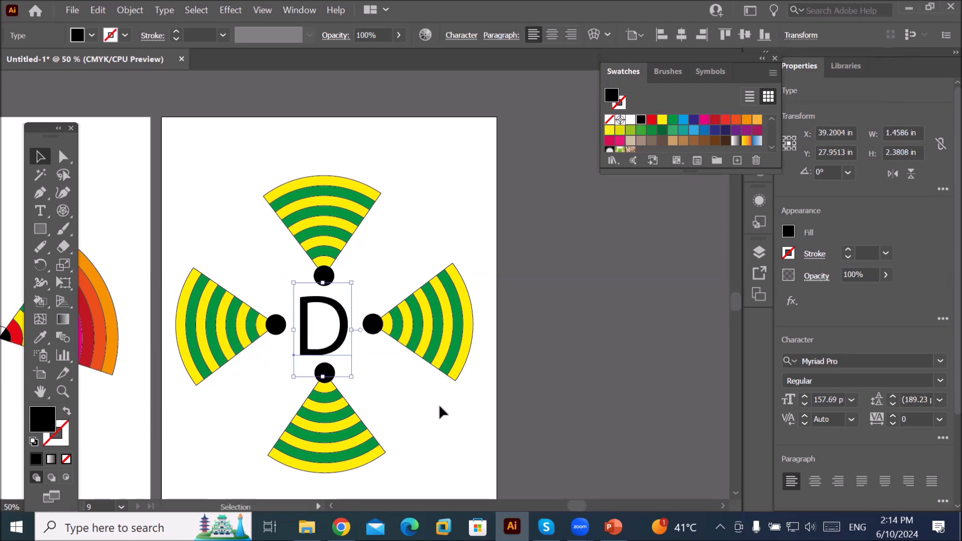
left_click(438, 405)
View the finished design beside the neighbouring artboards and switch to the PowerPoint presentation
scroll(464, 443, "down", 1)
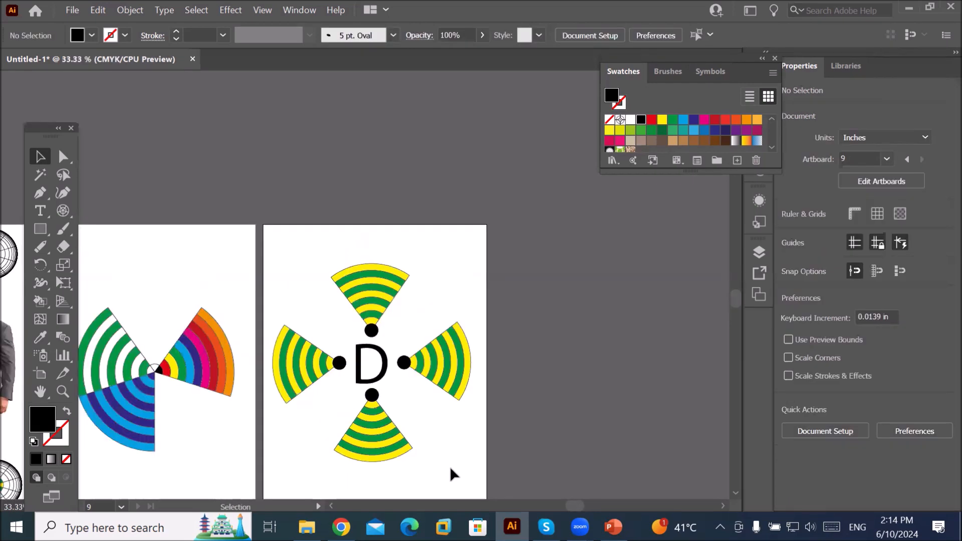
scroll(450, 473, "down", 1)
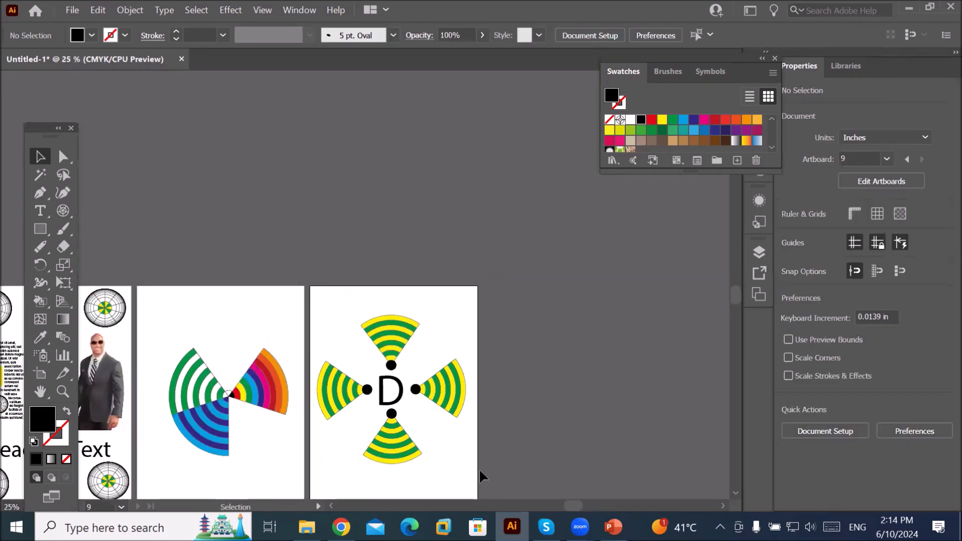
left_click(613, 526)
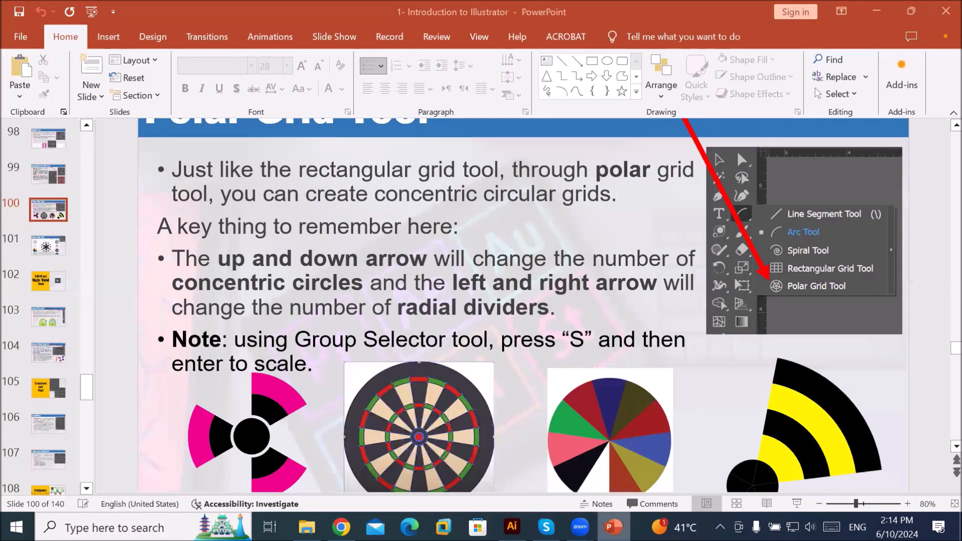
Look through the slides following the Polar Grid Tool explanation and return to the slide with polar grid example designs
scroll(939, 449, "down", 2)
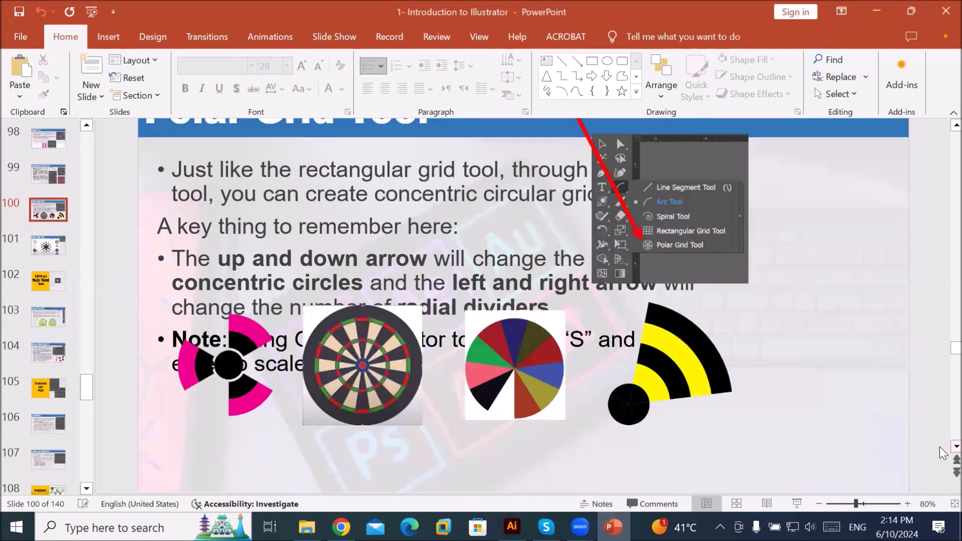
scroll(940, 449, "down", 2)
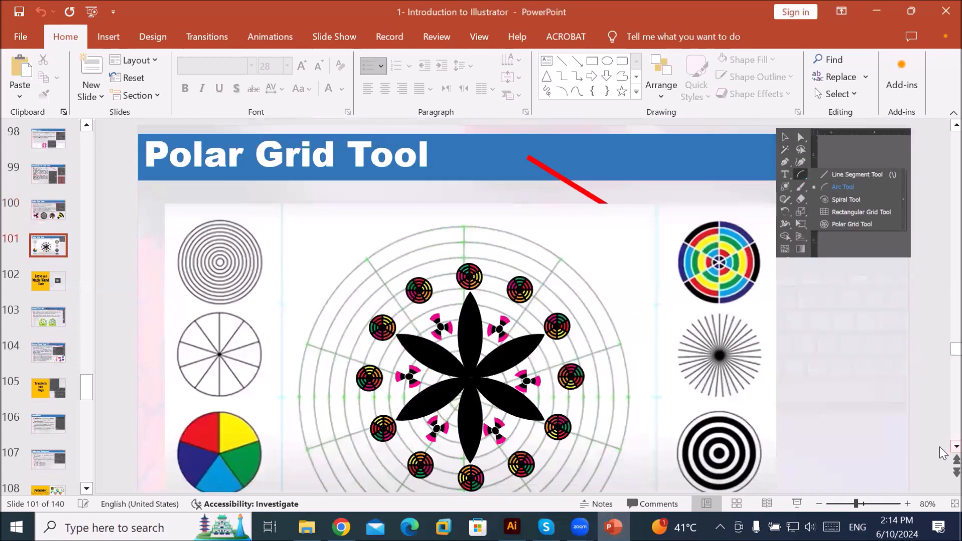
scroll(940, 449, "down", 3)
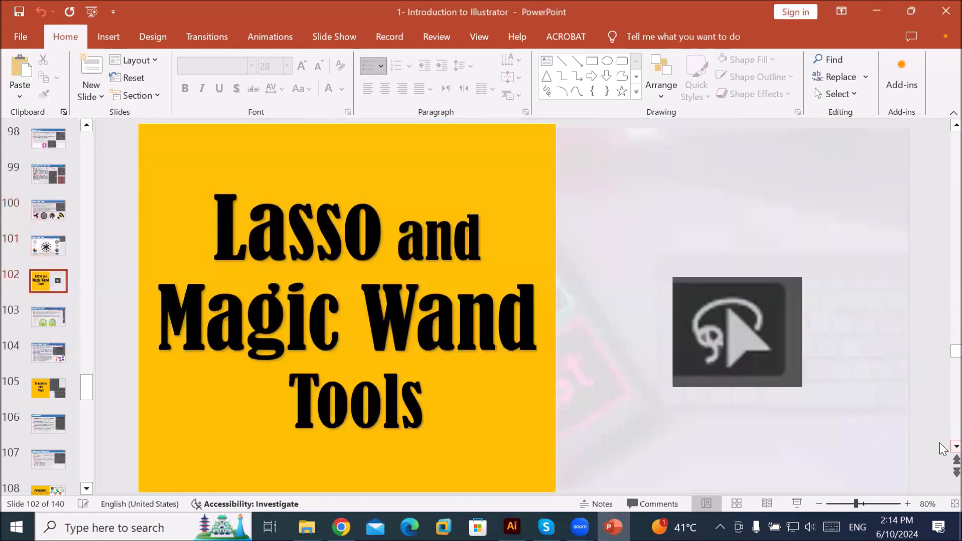
left_click(942, 126)
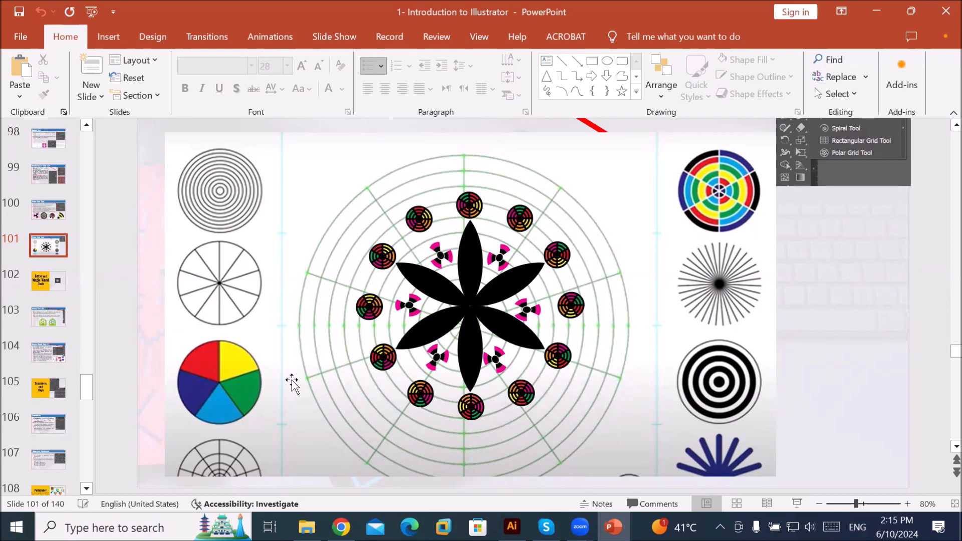
Switch to Illustrator and add a new Letter-size artboard beside the letter D design
left_click(512, 527)
scroll(416, 438, "down", 2)
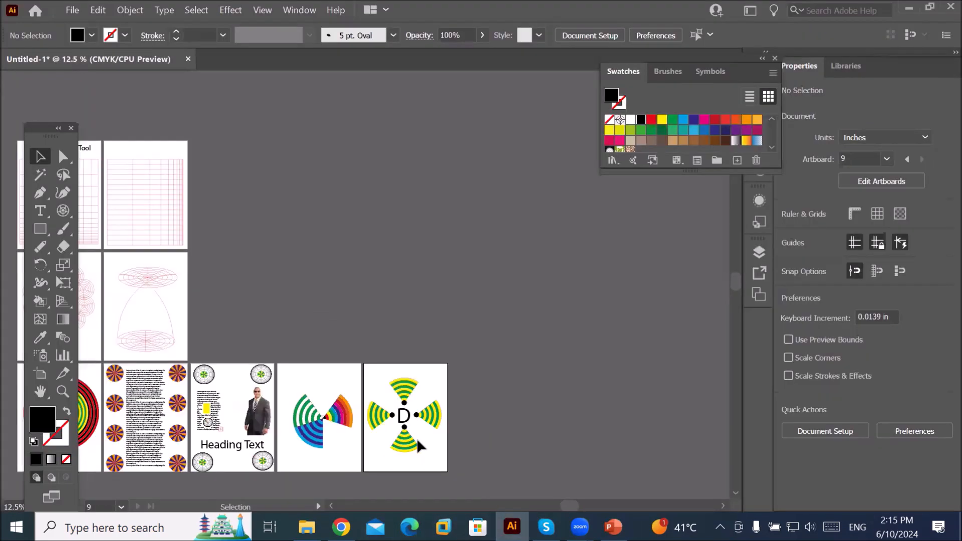
left_click(43, 373)
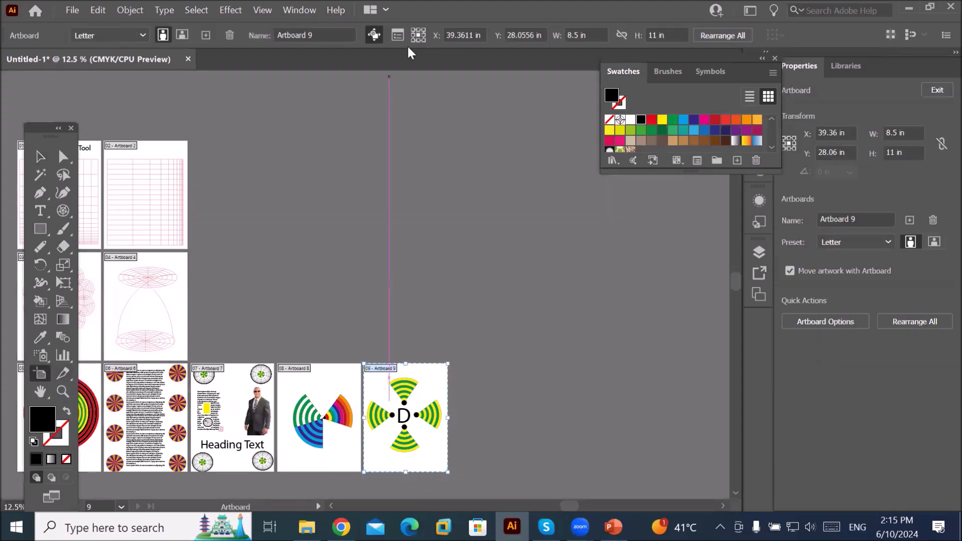
left_click(204, 35)
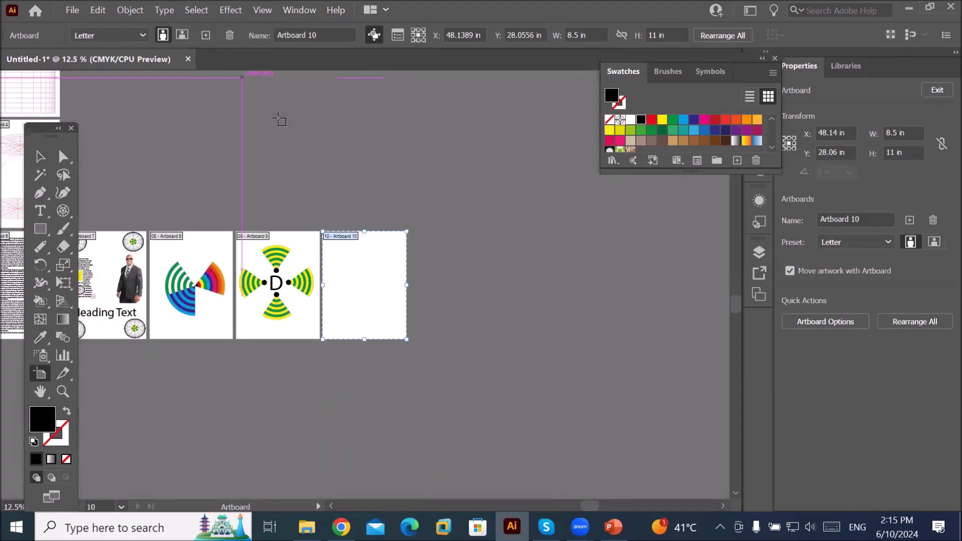
scroll(331, 278, "up", 1)
scroll(331, 276, "up", 3)
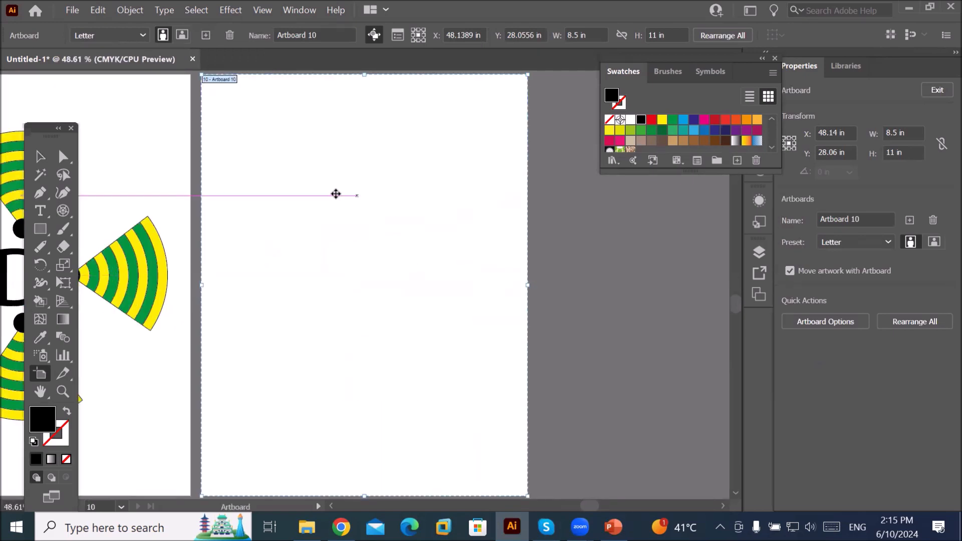
left_click(59, 212)
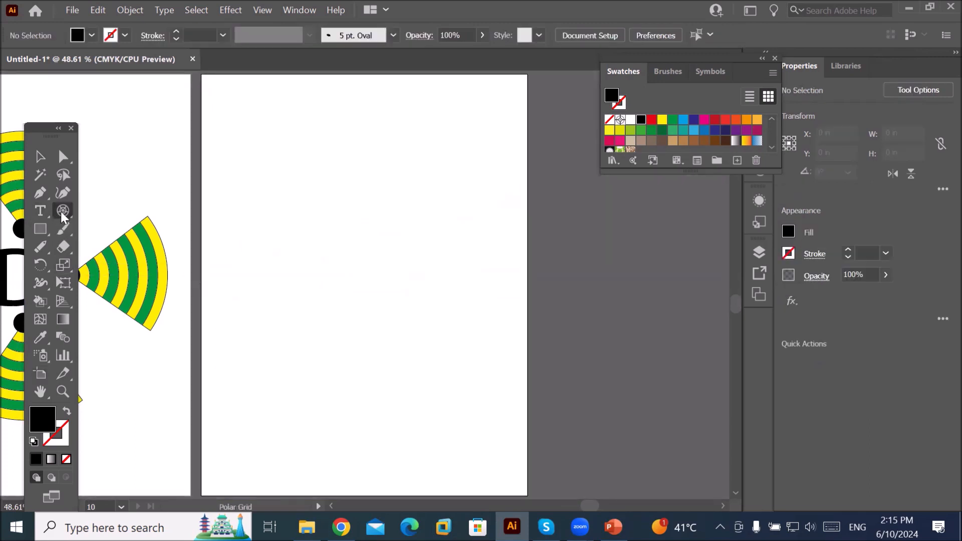
left_click_drag(244, 111, 494, 477)
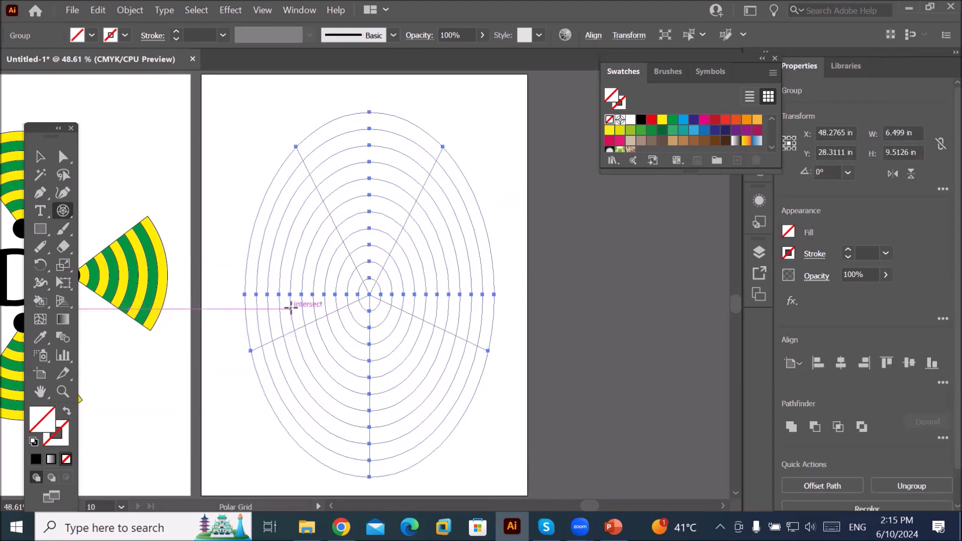
key("Delete")
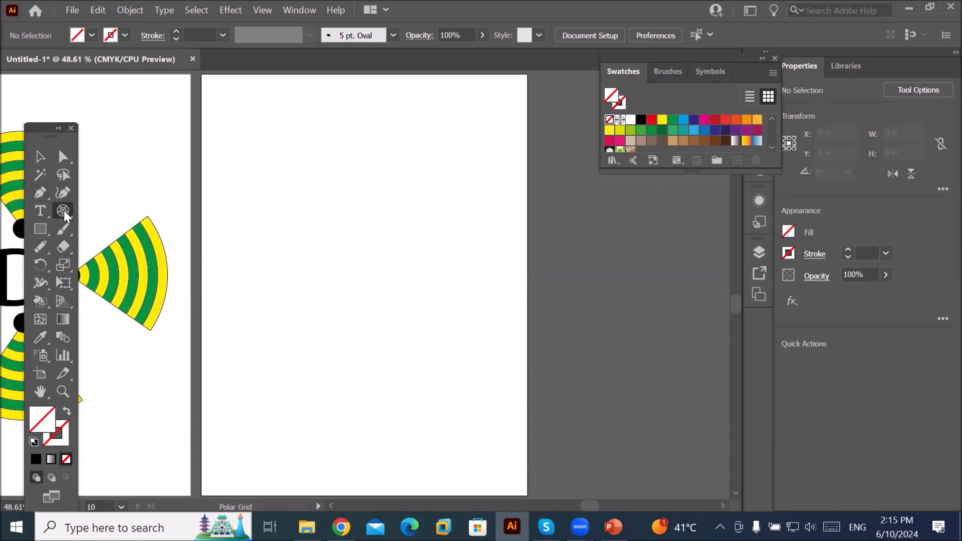
Set the Polar Grid Tool options to 0 concentric dividers and 40 radial dividers
double_click(63, 211)
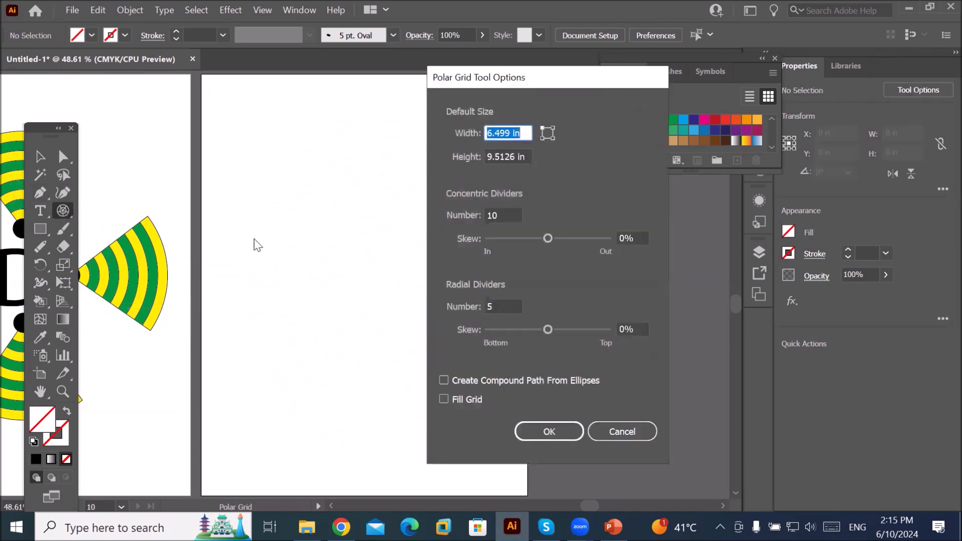
left_click(511, 308)
scroll(512, 308, "up", 6)
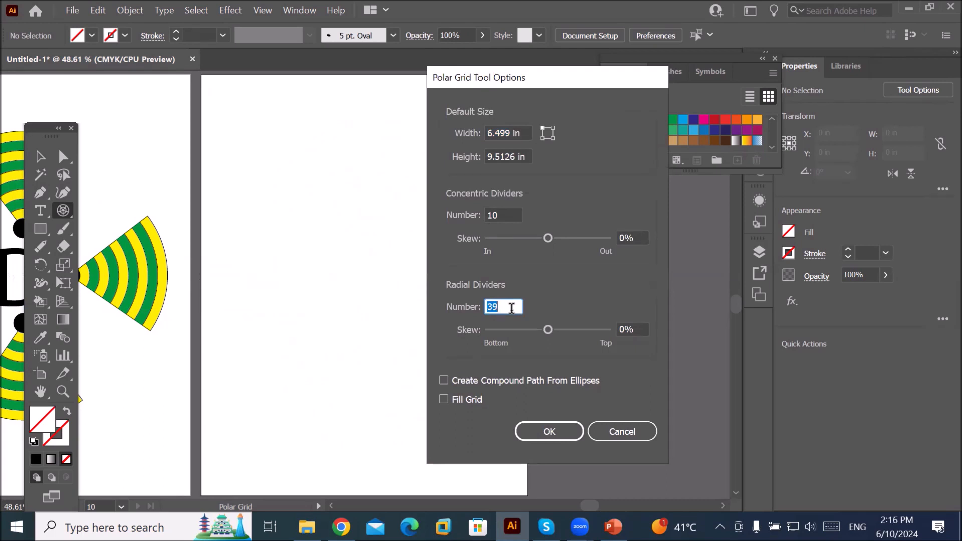
left_click(506, 217)
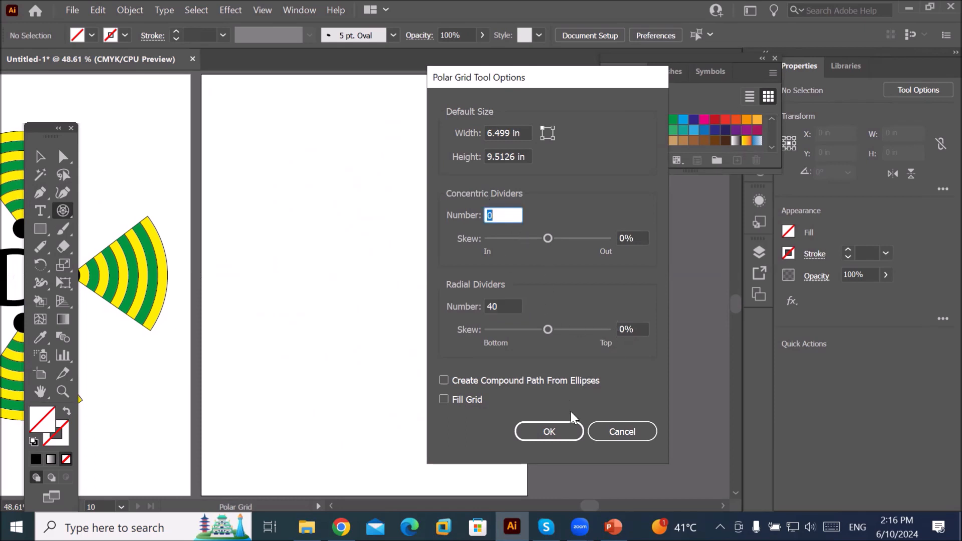
left_click(552, 430)
Draw a circular polar grid about 7.6 in in diameter on the empty artboard and move it to the artboard's middle
left_click_drag(234, 160, 519, 452)
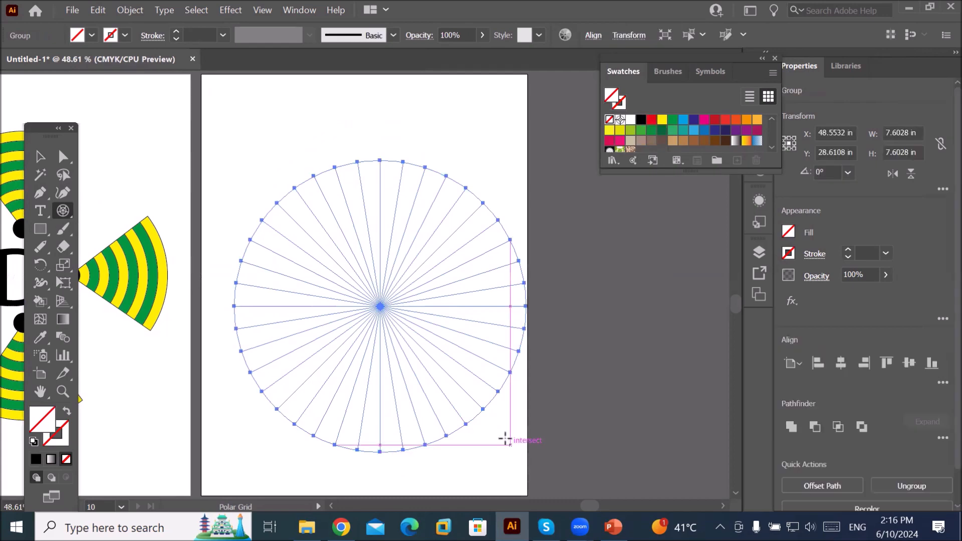
left_click(40, 157)
left_click_drag(385, 319, 368, 326)
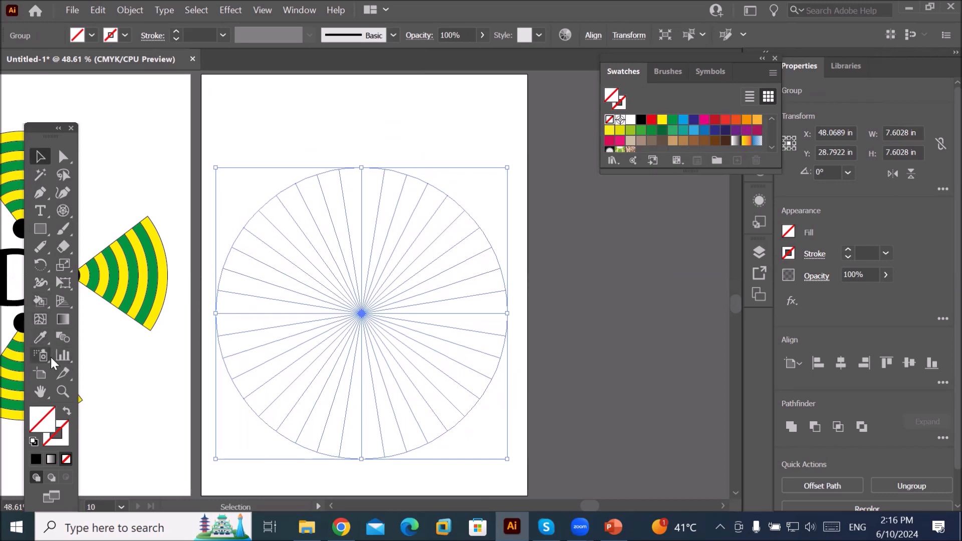
Remove the outer circle of the polar grid piece by piece with the Shape Builder tool, leaving only the radial lines
left_click_drag(43, 299, 107, 299)
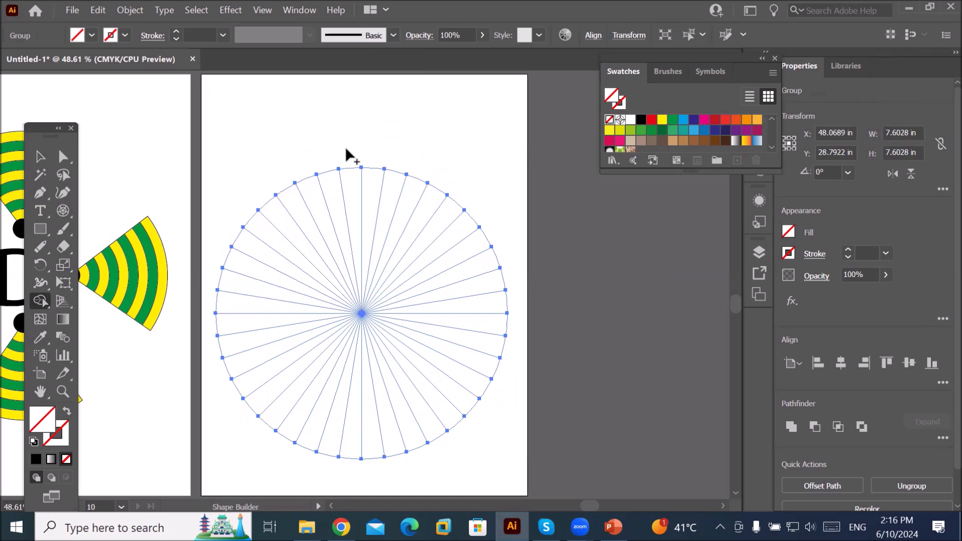
left_click_drag(346, 149, 348, 178)
left_click(436, 201)
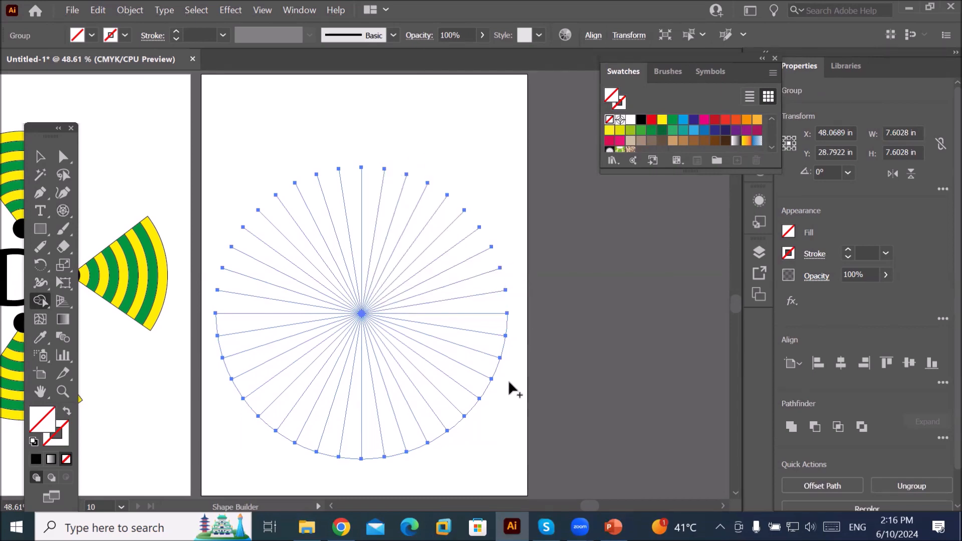
left_click_drag(483, 369, 471, 373)
mouse_move(237, 423)
left_mouse_down()
mouse_move(258, 403)
mouse_move(275, 426)
left_mouse_up()
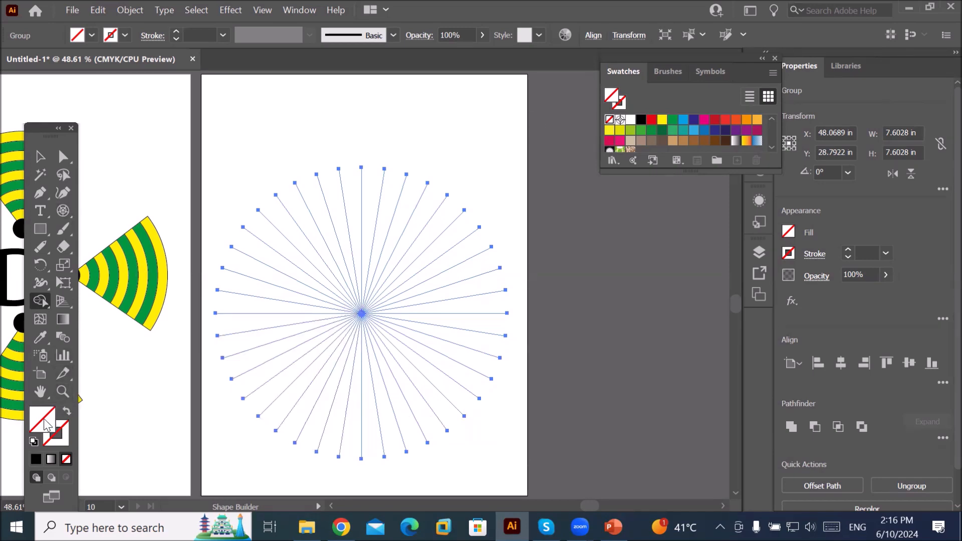
Try to give the radial lines a 26 pt CMYK Blue stroke with a tapered width profile
left_click(33, 442)
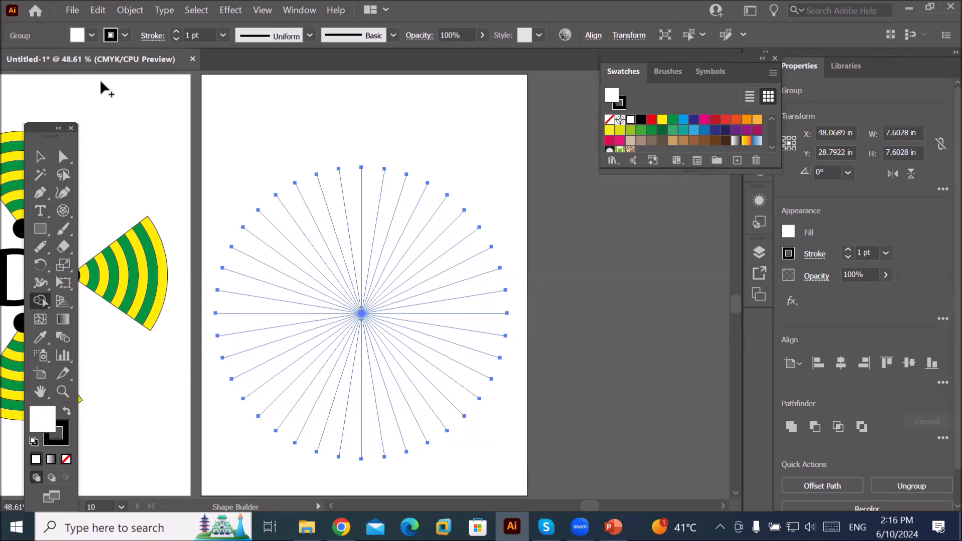
left_click(125, 35)
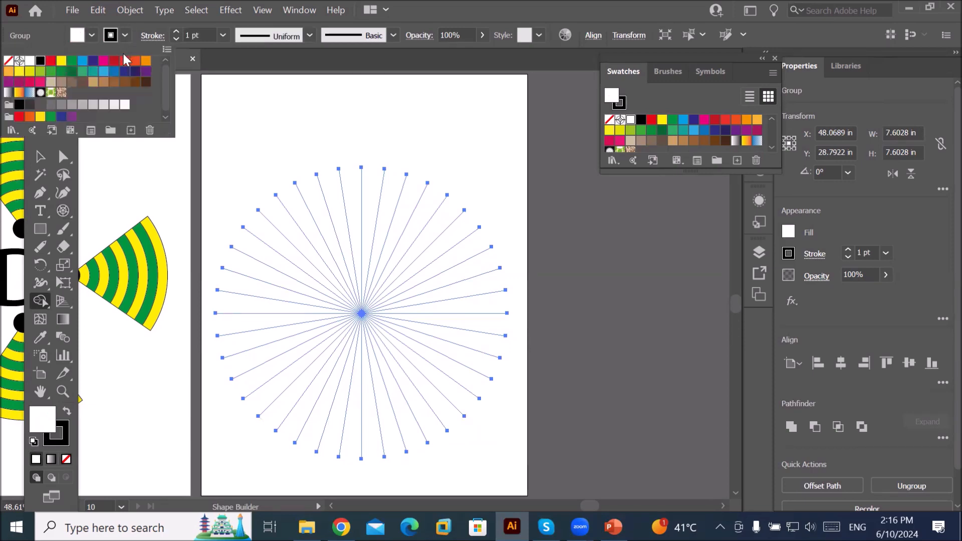
left_click(93, 61)
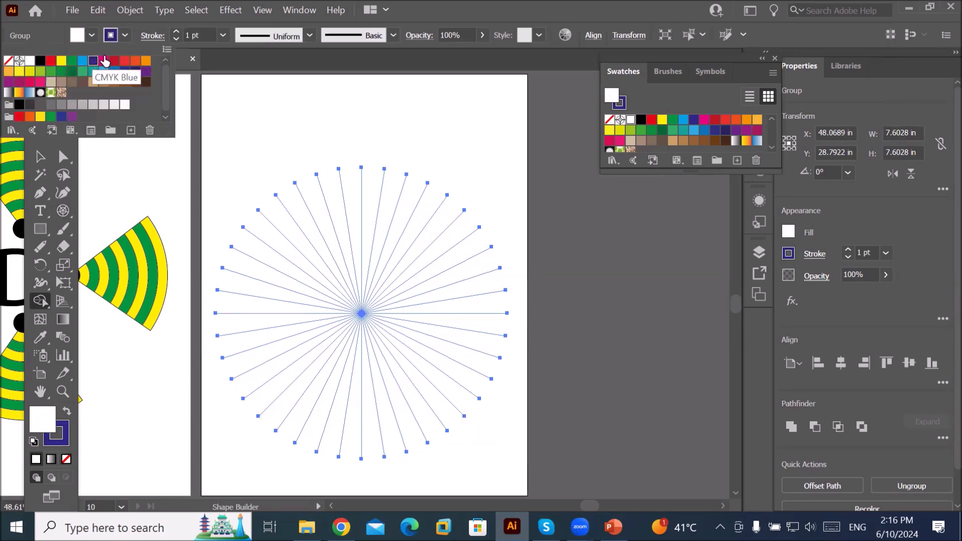
left_click(176, 32)
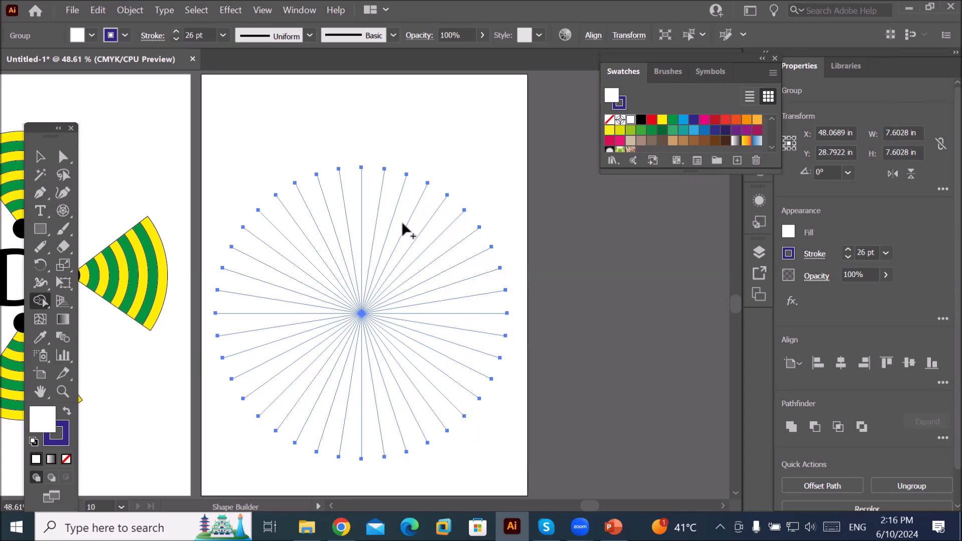
left_click(310, 35)
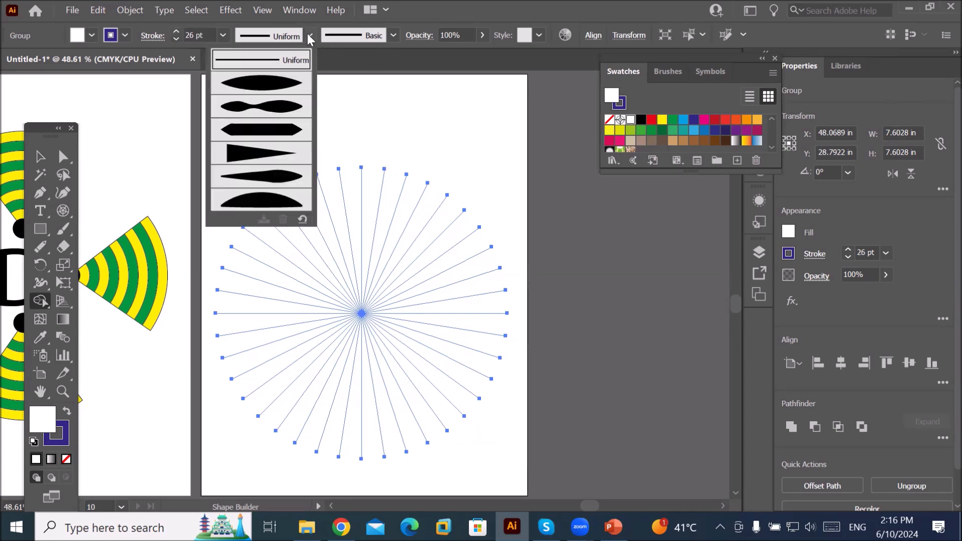
left_click(290, 90)
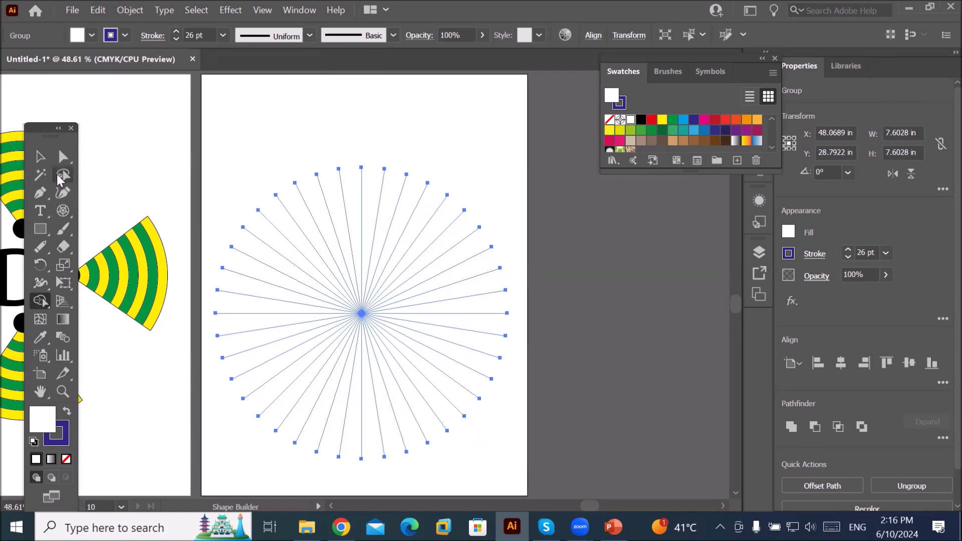
Apply a CMYK Blue stroke of 10 pt to the group of radial lines
left_click(41, 155)
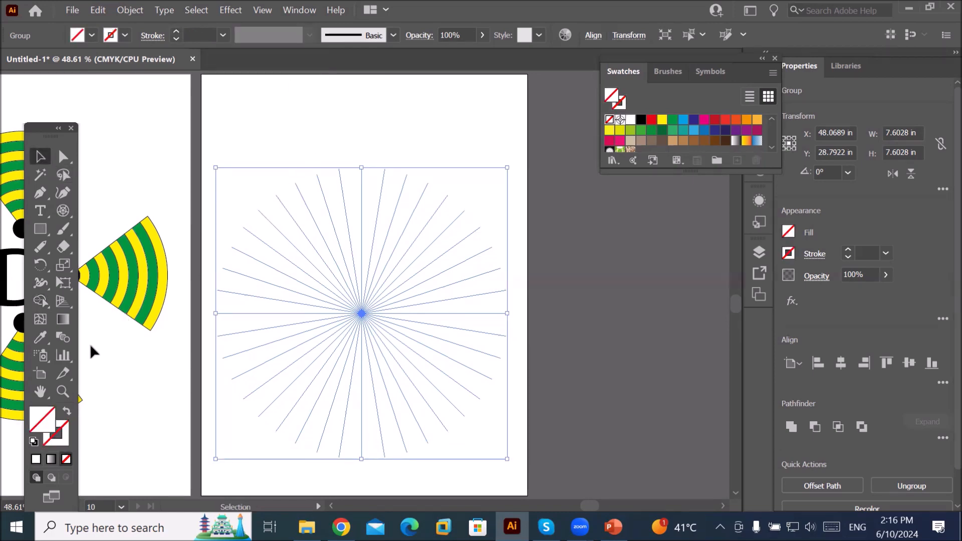
left_click(124, 35)
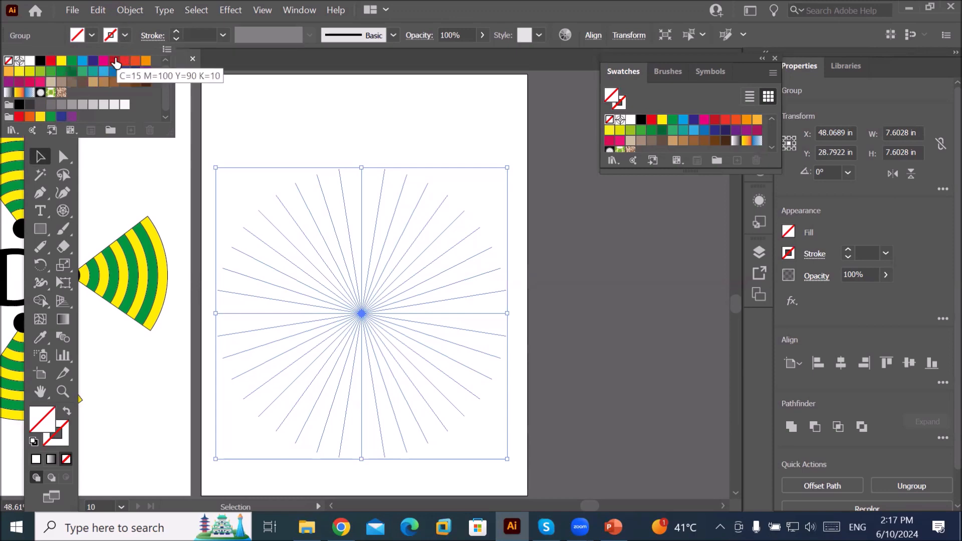
left_click(93, 62)
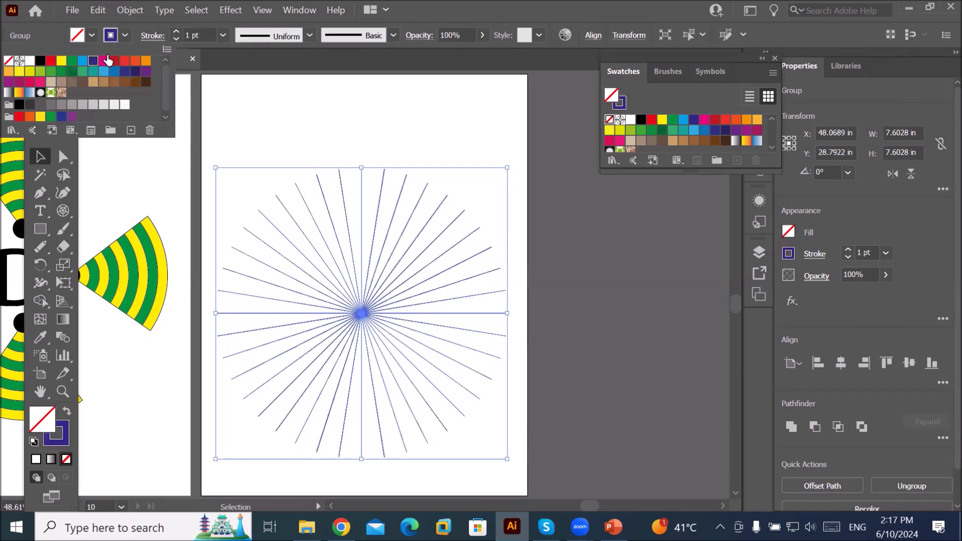
left_click(175, 32)
left_click(174, 32)
left_click(174, 32)
left_click(175, 31)
left_click(174, 32)
left_click(174, 32)
left_click(174, 31)
left_click(174, 31)
left_click(175, 29)
left_click(175, 29)
Try several width profiles on the radial lines and settle on the symmetrical one that tapers to a point at both ends
left_click(309, 36)
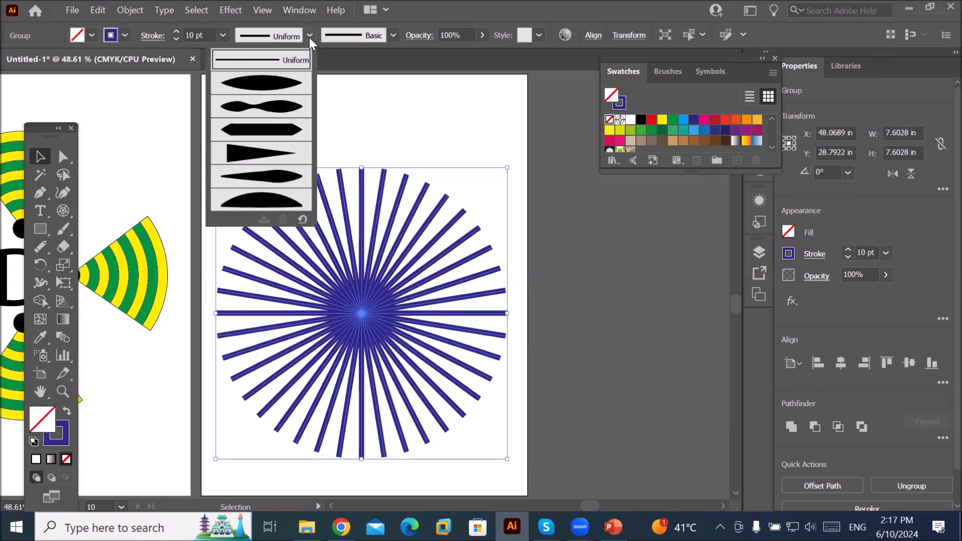
left_click(274, 80)
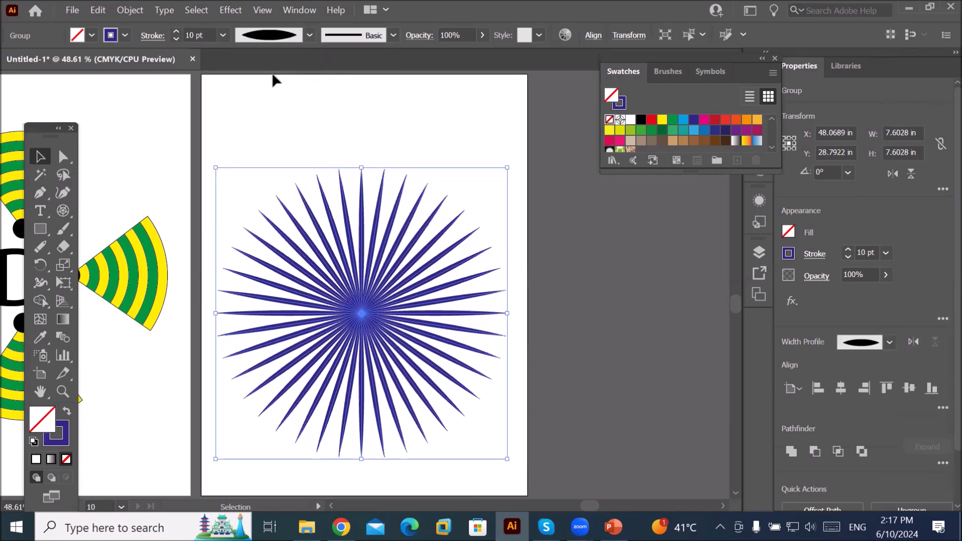
left_click(309, 35)
left_click(275, 124)
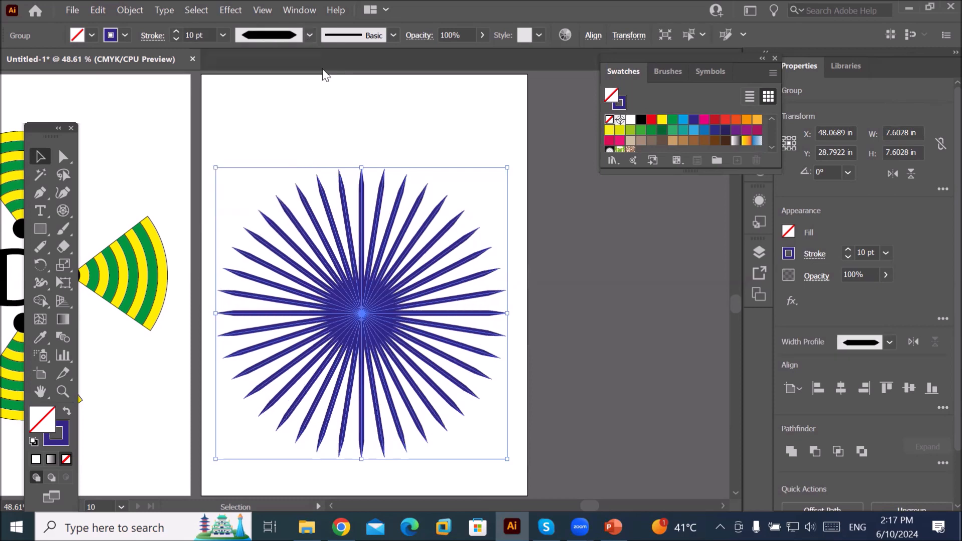
left_click(309, 35)
left_click(260, 174)
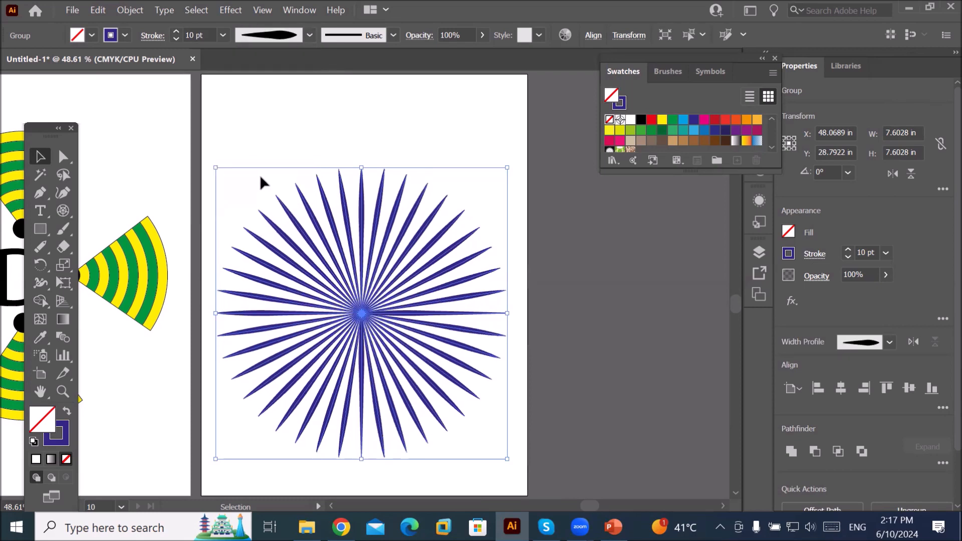
left_click(310, 39)
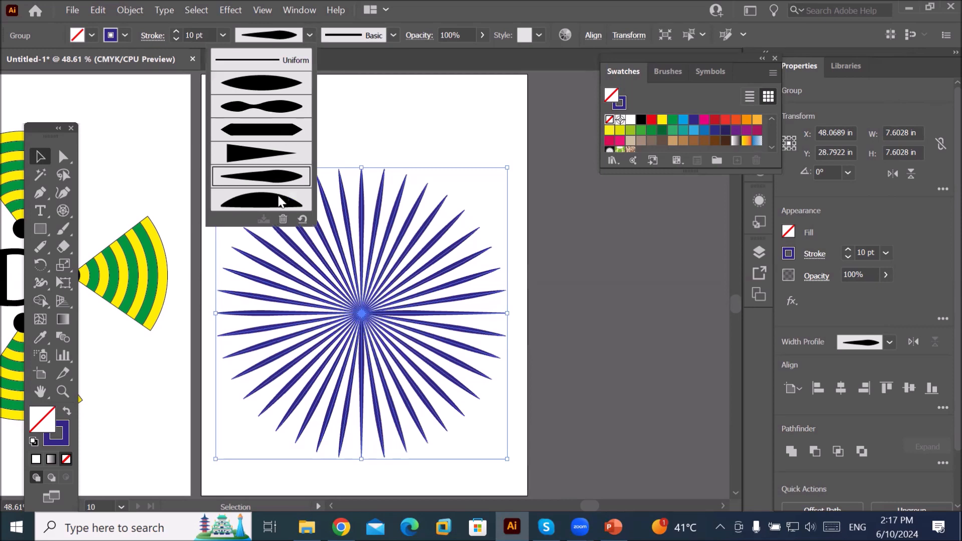
left_click(278, 197)
left_click(311, 34)
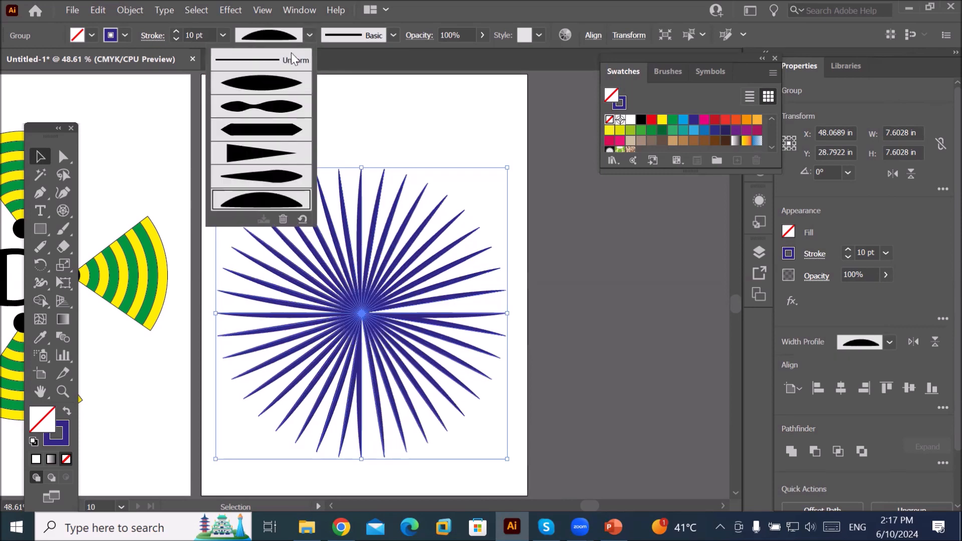
left_click(264, 77)
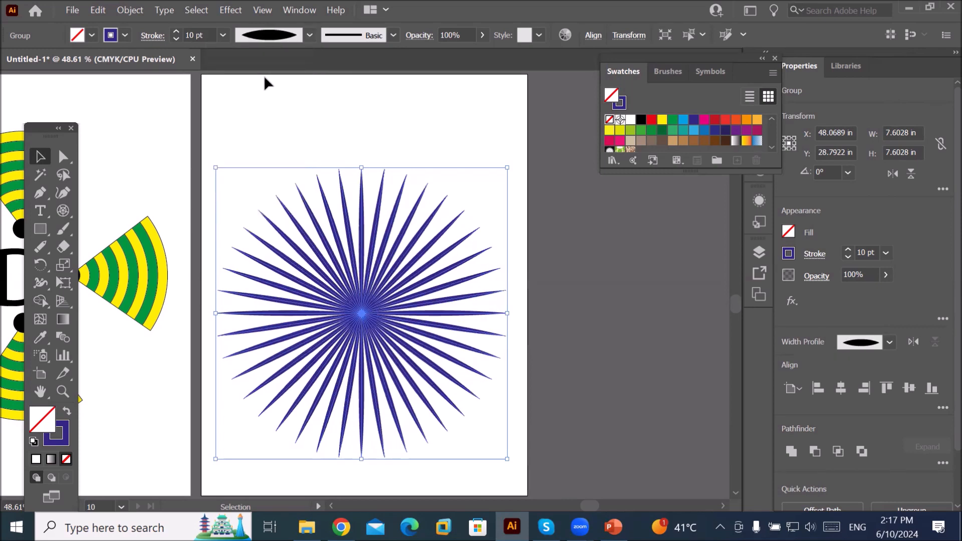
Apply the rough charcoal-style brush to the radial lines, and load the Decorative_Scatter brush library in an enlarged panel
left_click(394, 35)
left_click(351, 141)
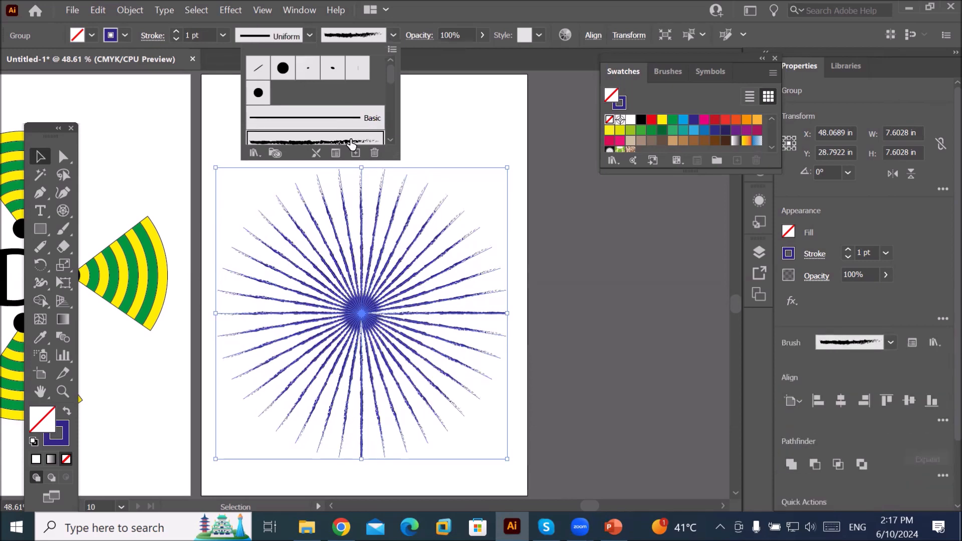
left_click(255, 153)
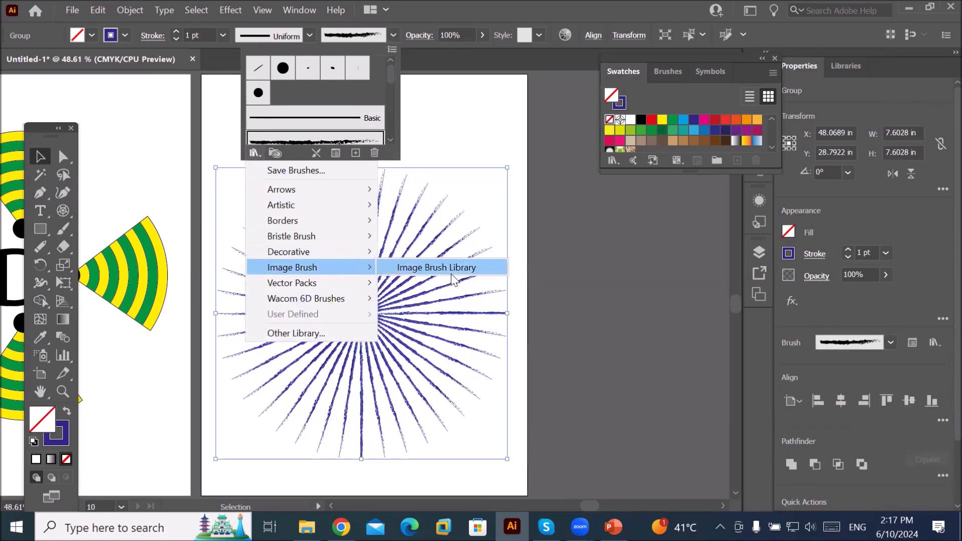
mouse_move(344, 284)
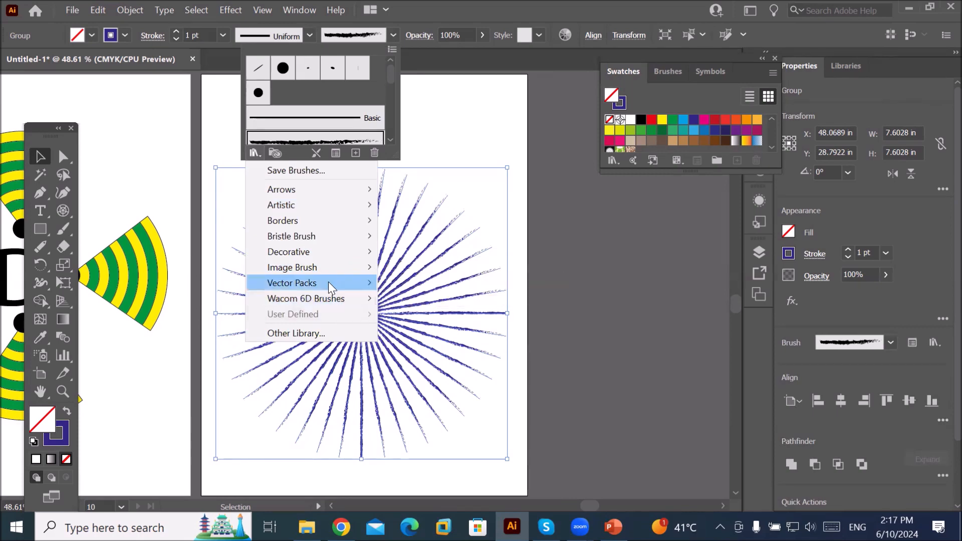
mouse_move(329, 256)
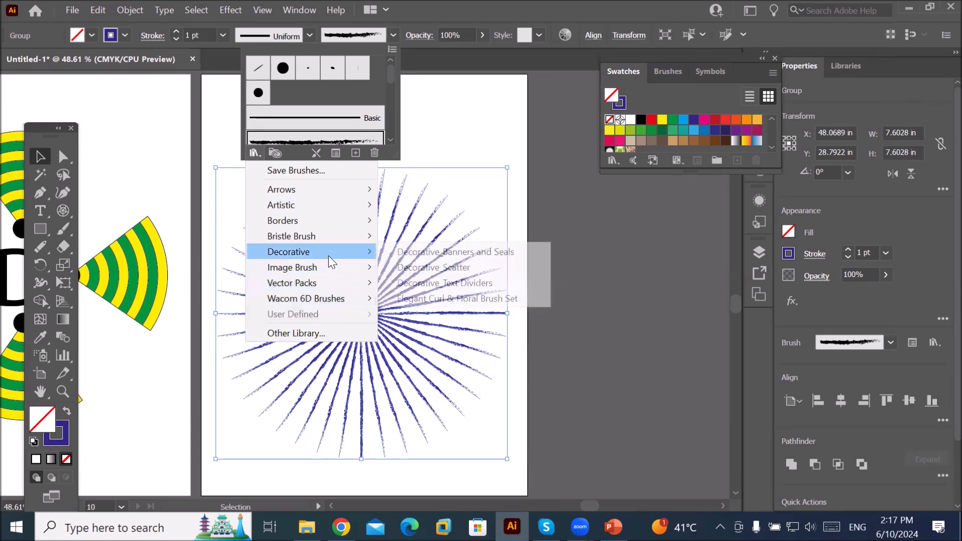
left_click(415, 255)
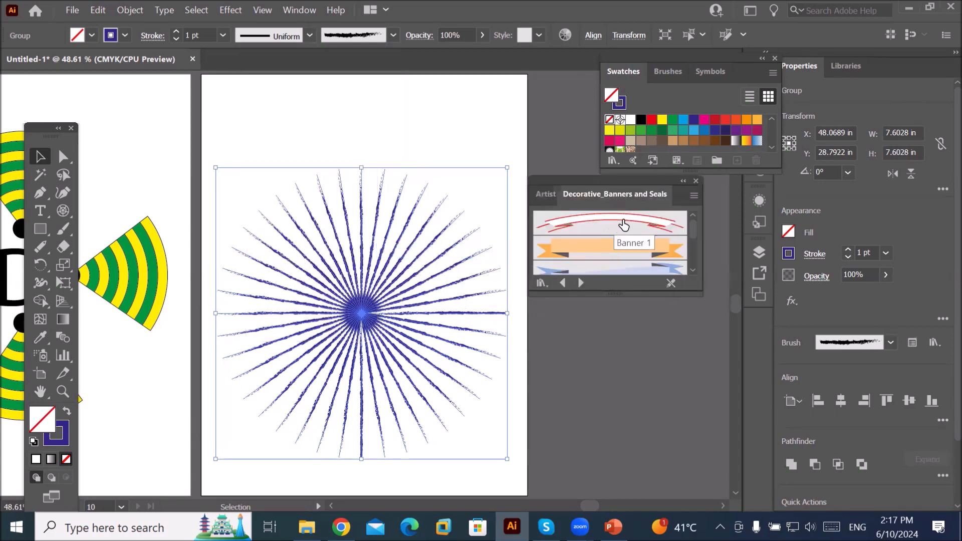
left_click(581, 282)
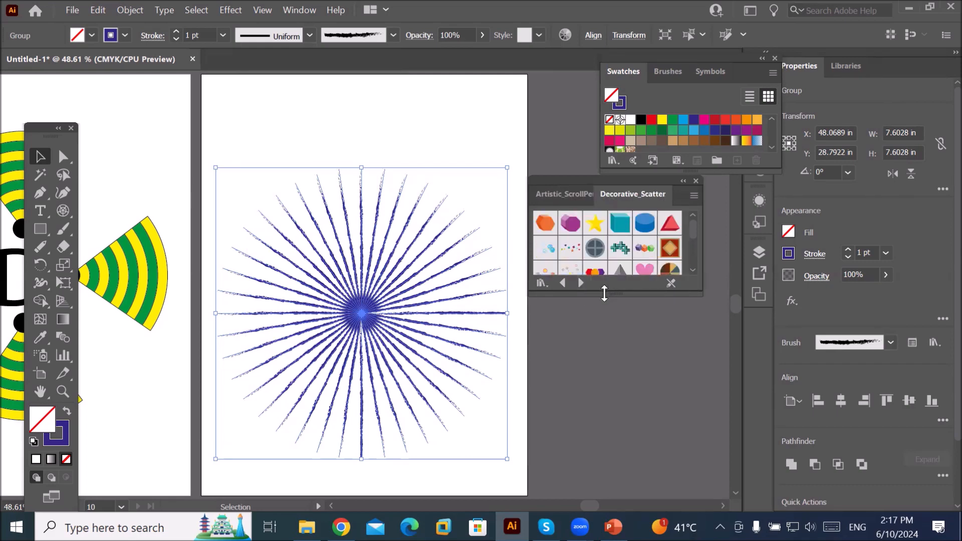
left_click_drag(603, 290, 608, 410)
Try Decorative_Scatter brushes on the radial lines, including Pie, Squares, Star 4, Star 2, Star 1 and Tiny Stars
left_click(647, 274)
left_click(669, 273)
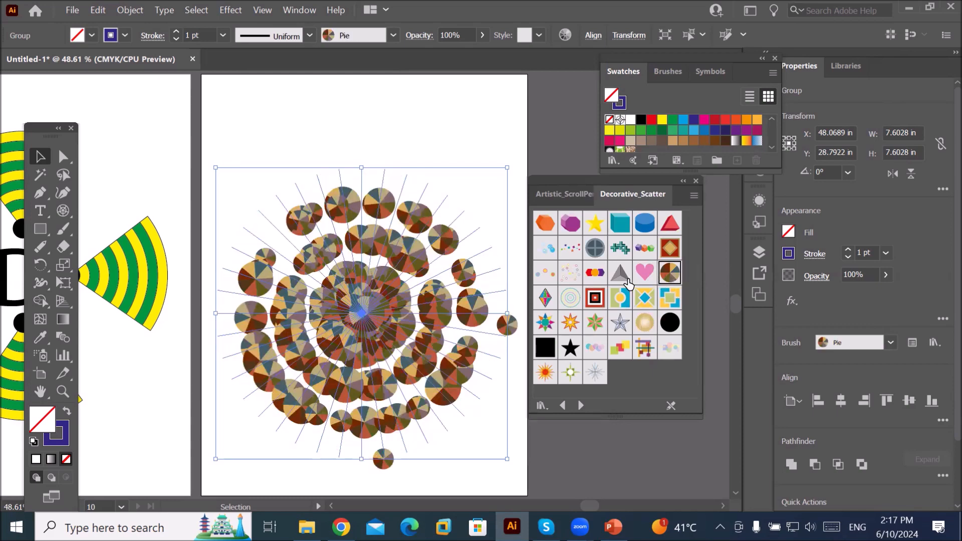
left_click(595, 298)
left_click(626, 330)
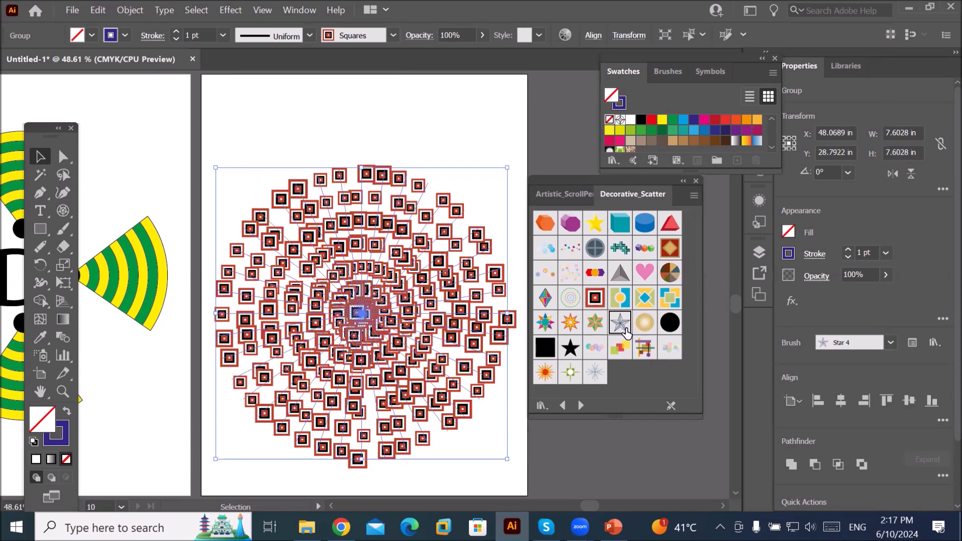
scroll(377, 327, "up", 3, "alt")
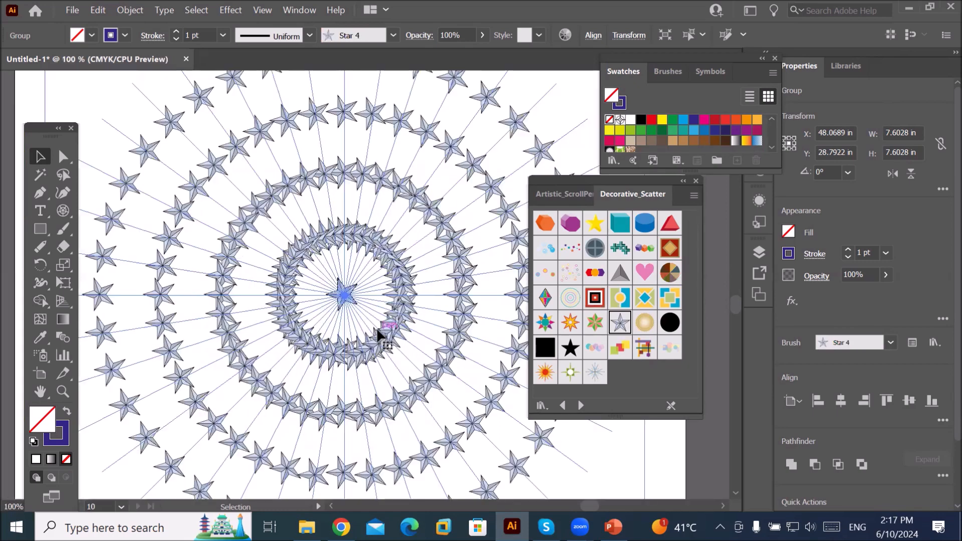
left_click(571, 325)
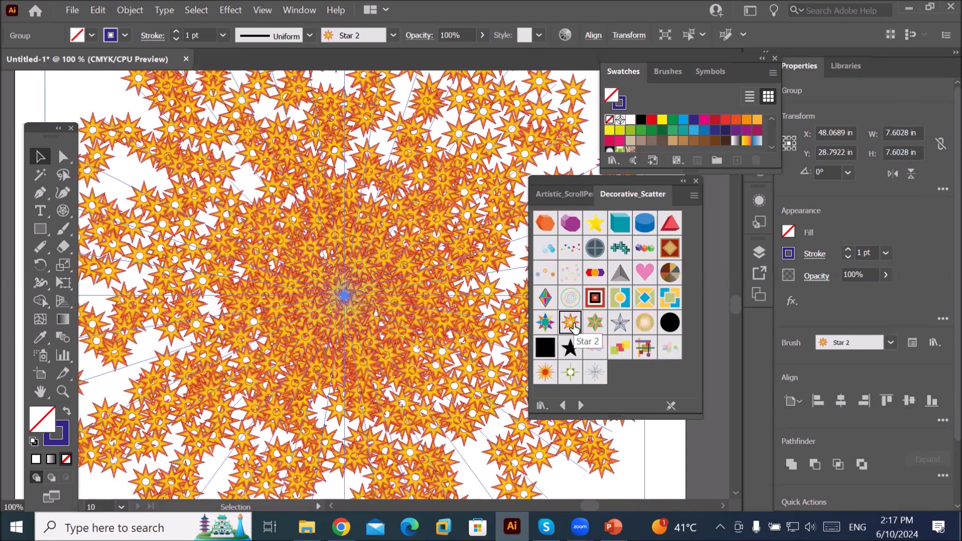
left_click(542, 328)
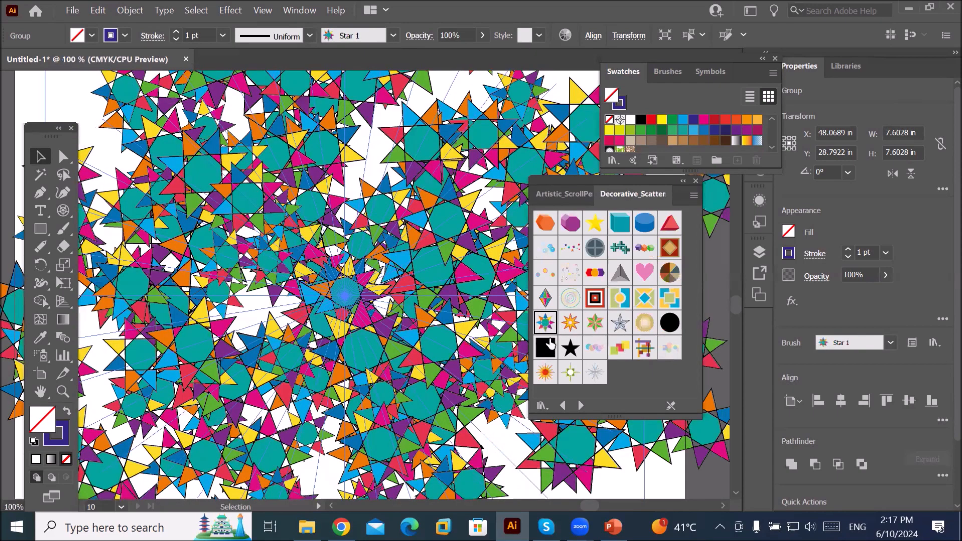
left_click(567, 349)
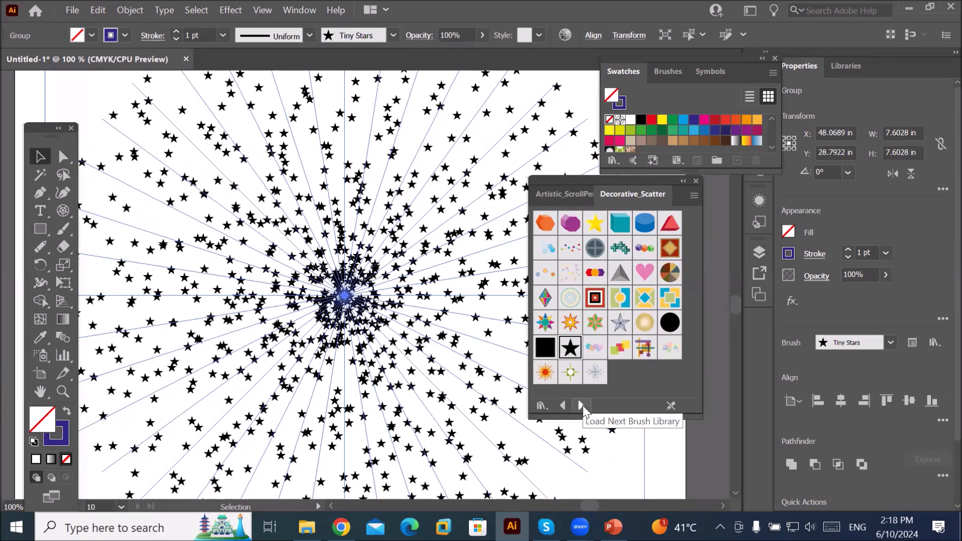
Load the Elegant Curl & Floral Brush Set and try its petal and floral stem brushes on the radial lines, ending with Floral Stem 2
left_click(582, 405)
left_click(581, 405)
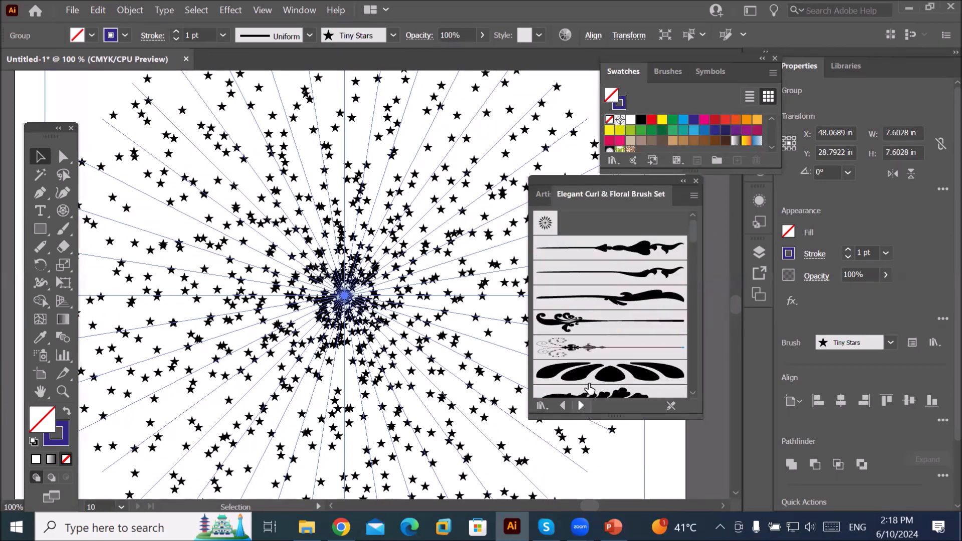
left_click(598, 369)
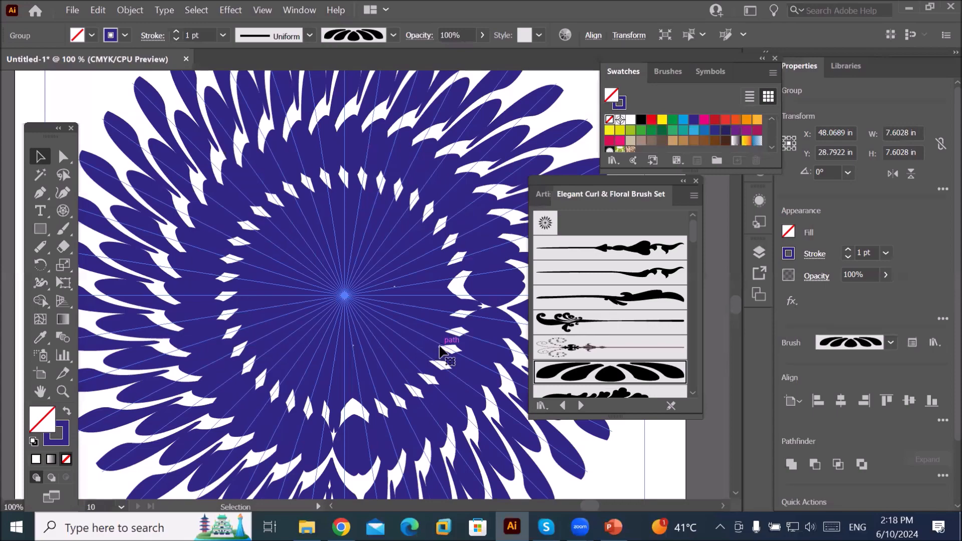
scroll(434, 345, "down", 3)
left_click(628, 303)
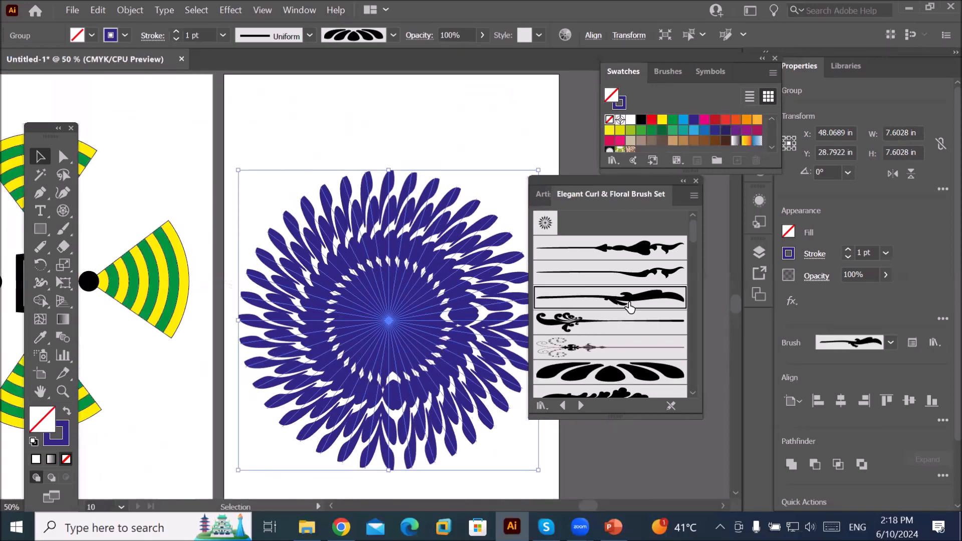
left_click(648, 274)
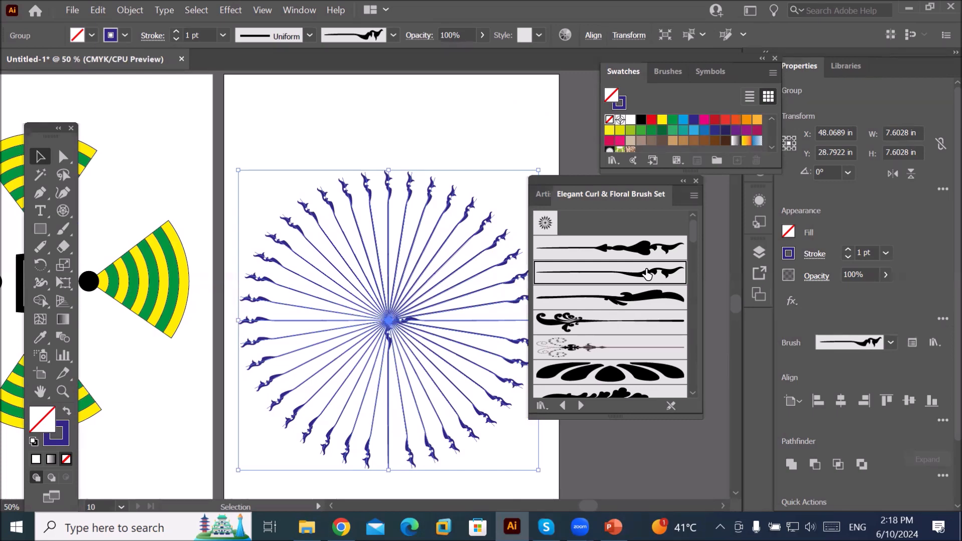
left_click(649, 249)
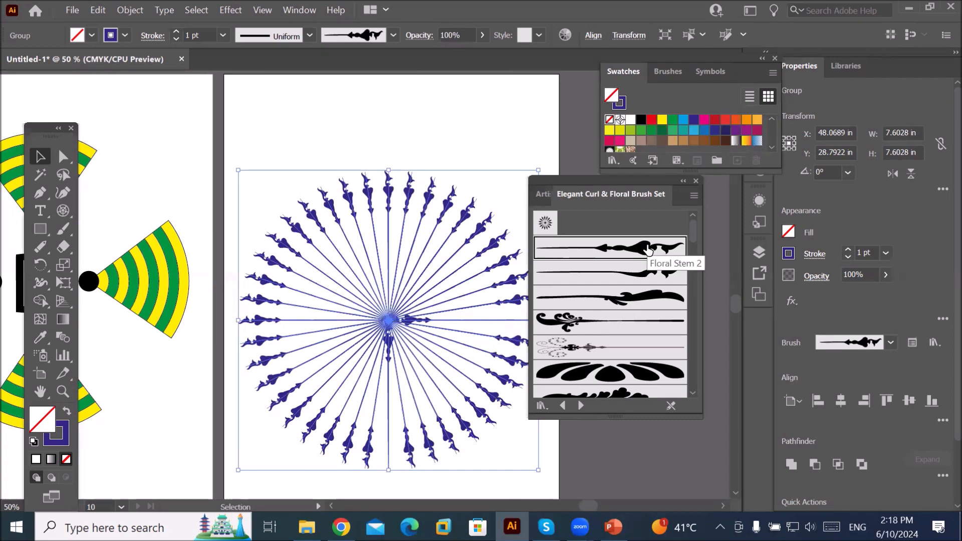
Apply the brush with repeated arrowhead barbs to the radial lines and reduce their stroke weight to 0.25 pt
scroll(674, 379, "down", 5)
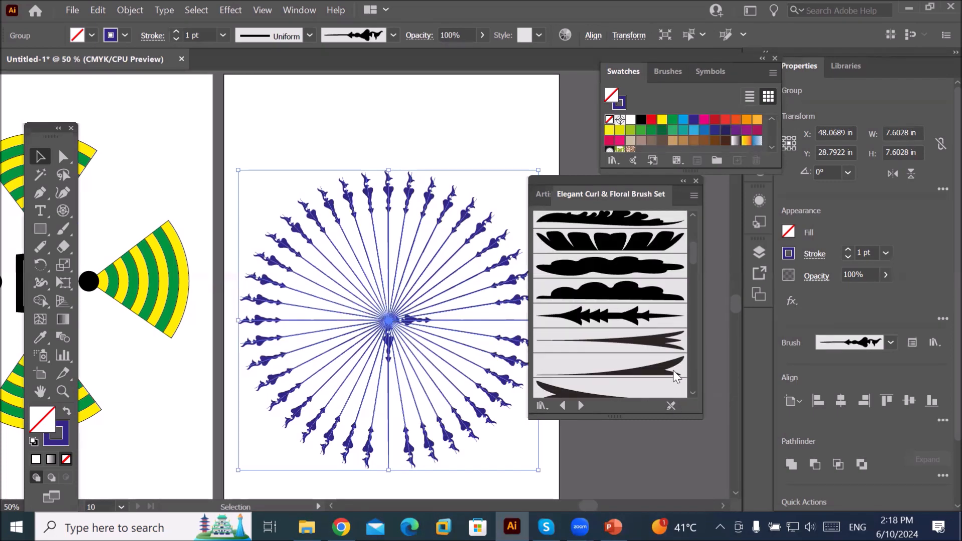
left_click(649, 324)
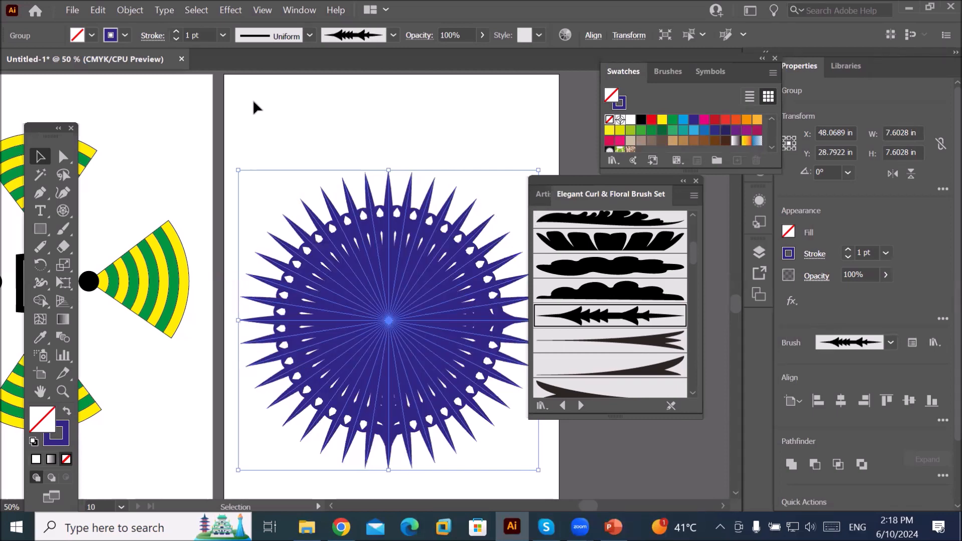
left_click(177, 41)
left_click(176, 40)
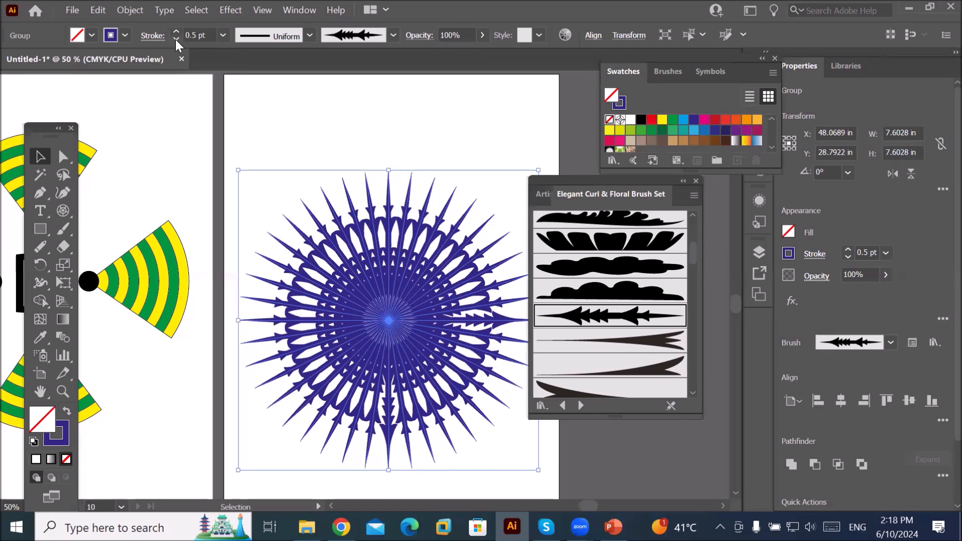
left_click(176, 40)
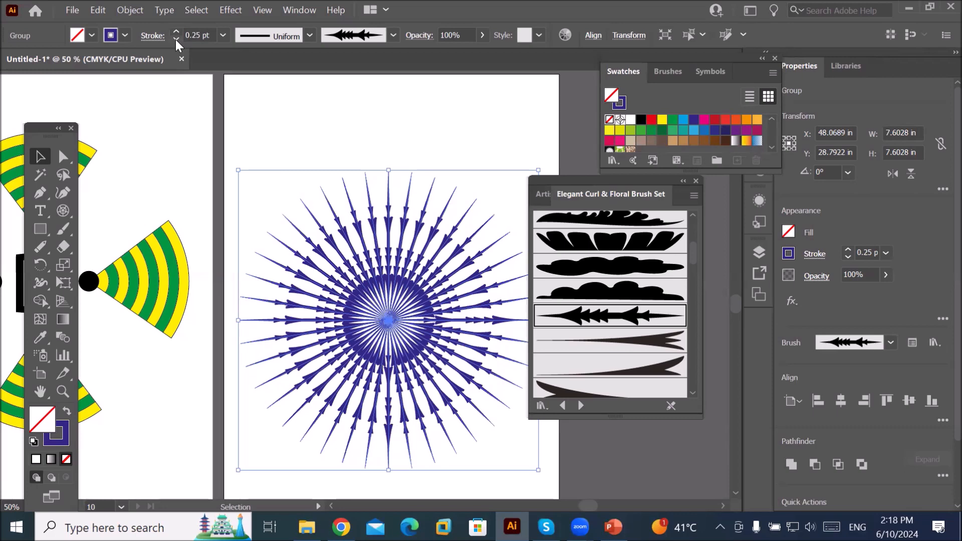
Try further brushes from the floral set on the radial lines, from Tulip Arch Top through several leaf shapes to Waves 2
left_click(600, 367)
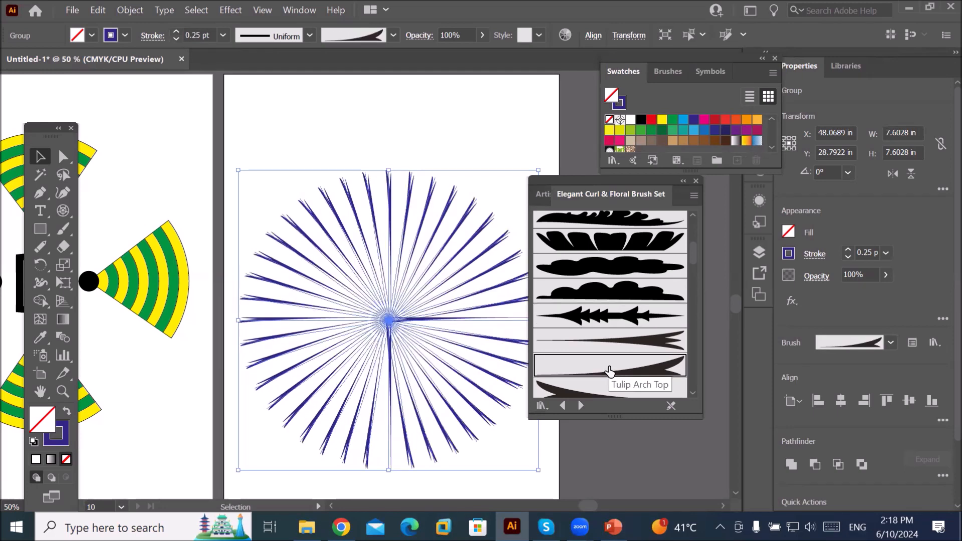
left_click(615, 325)
scroll(642, 348, "down", 5)
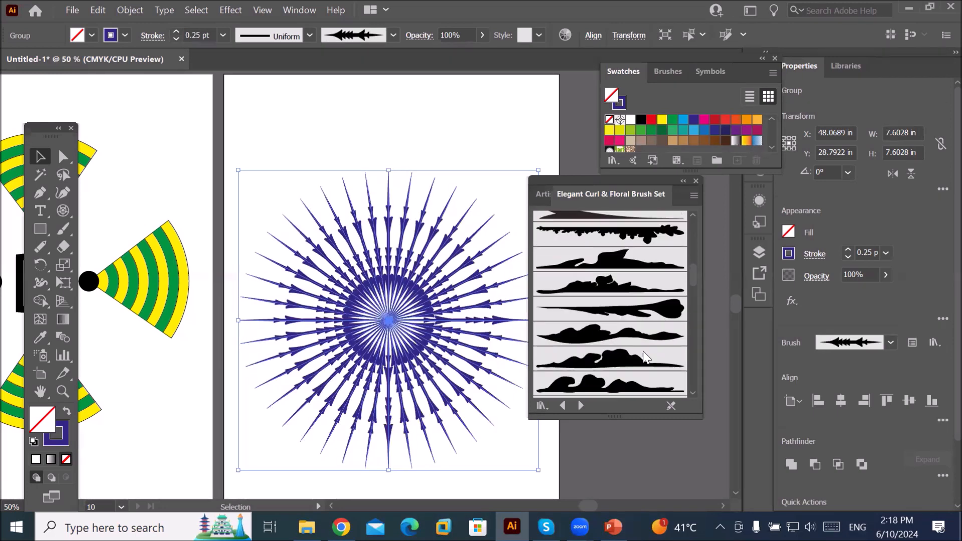
left_click(641, 341)
left_click(637, 356)
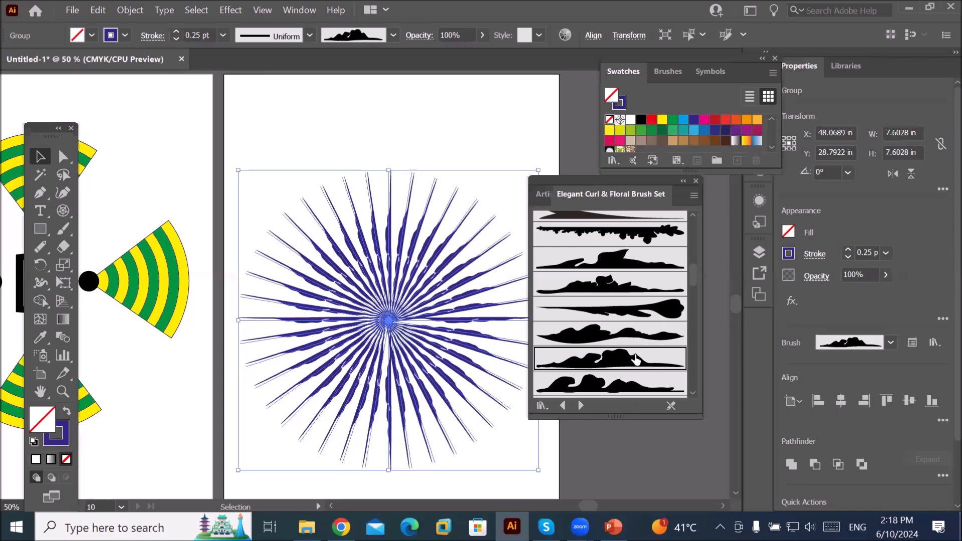
scroll(636, 353, "down", 1)
left_click(636, 351)
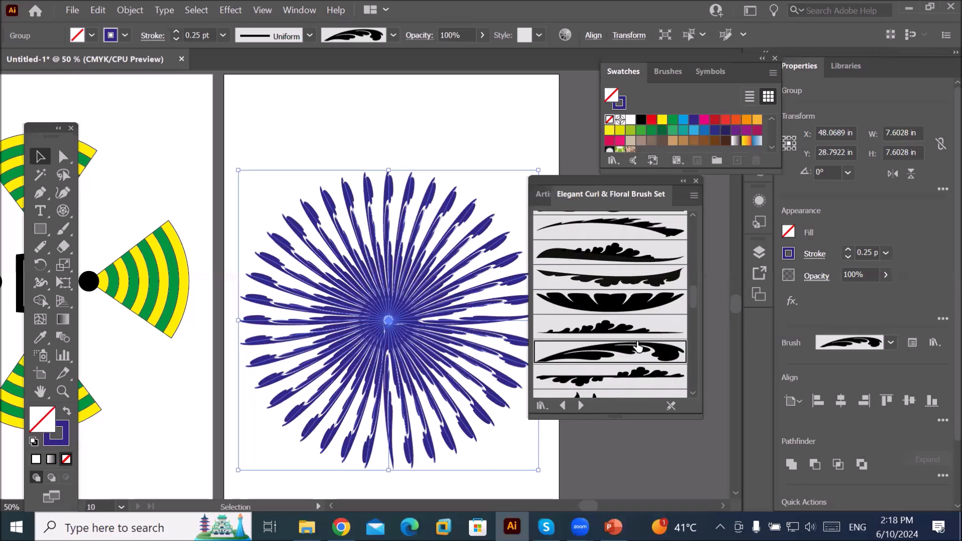
left_click(633, 307)
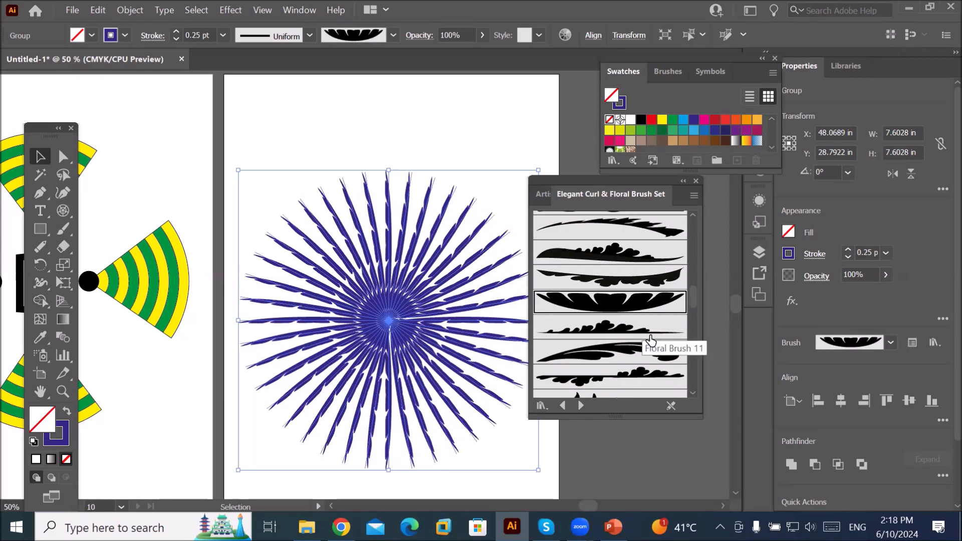
scroll(647, 331, "down", 2)
left_click(617, 281)
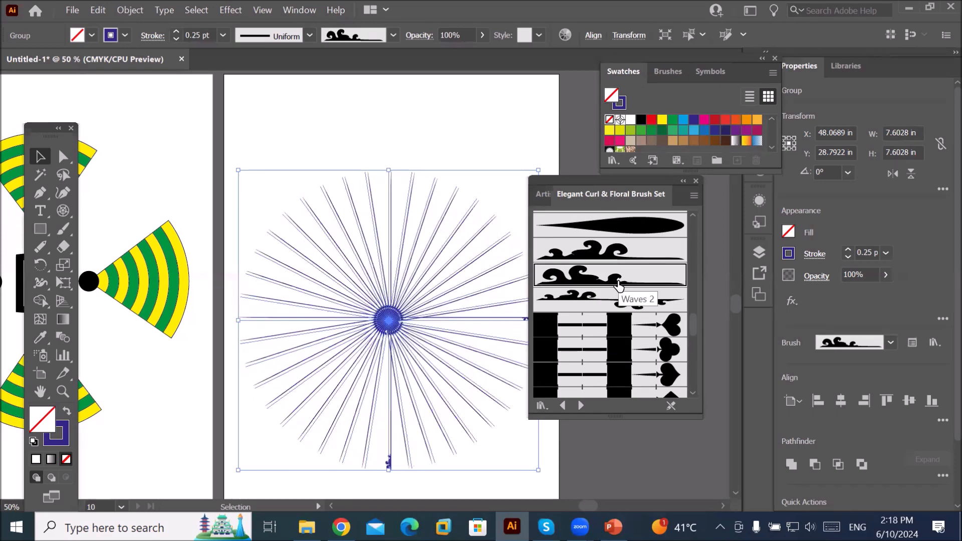
Test stroke weights on the Waves 2 radial lines, raising them to 3 pt and lowering them to 0.75 pt
left_click(174, 29)
left_click(174, 30)
left_click(174, 30)
left_click(175, 30)
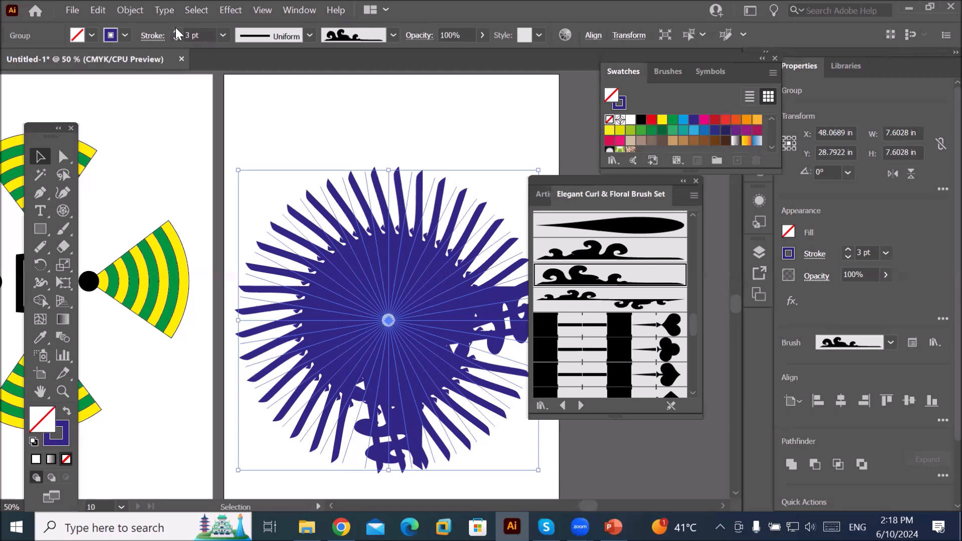
left_click(175, 38)
left_click(175, 37)
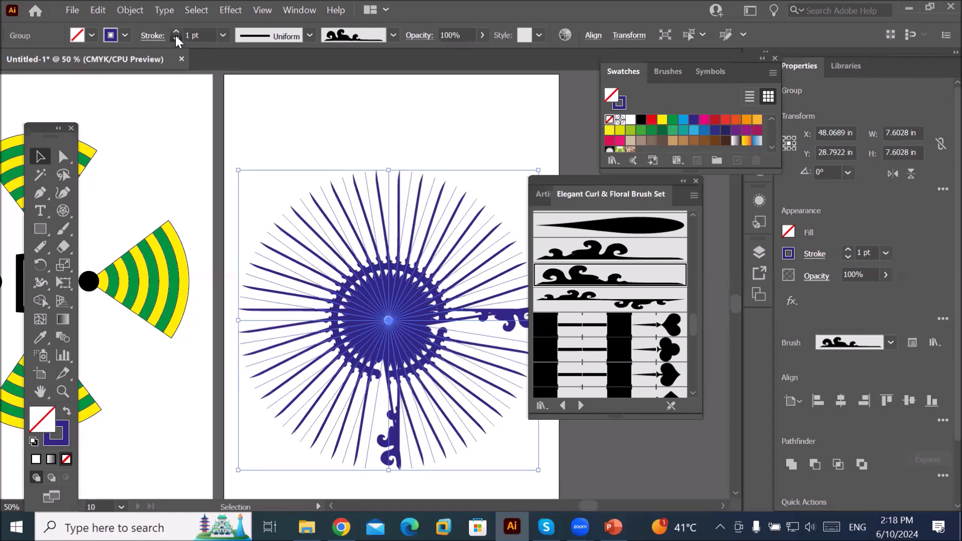
left_click(175, 36)
Try the double-wave brush, the club-tipped floral stem brush and the City pattern brush on the radial lines
left_click(650, 313)
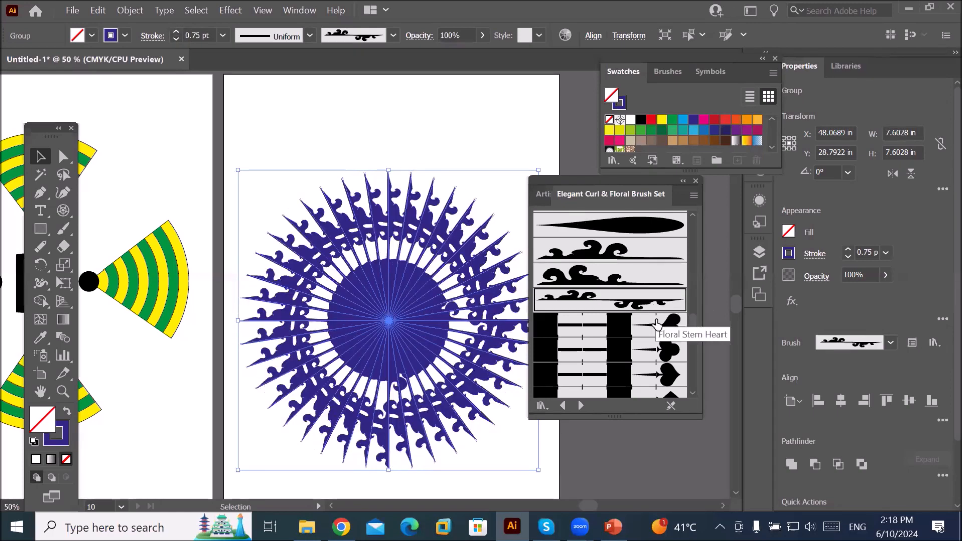
left_click(648, 353)
scroll(650, 354, "down", 3)
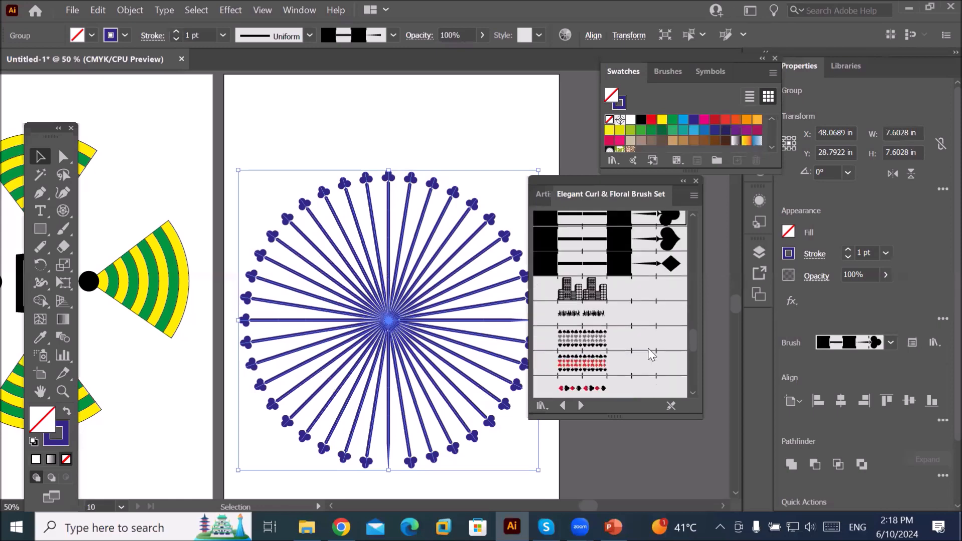
left_click(586, 290)
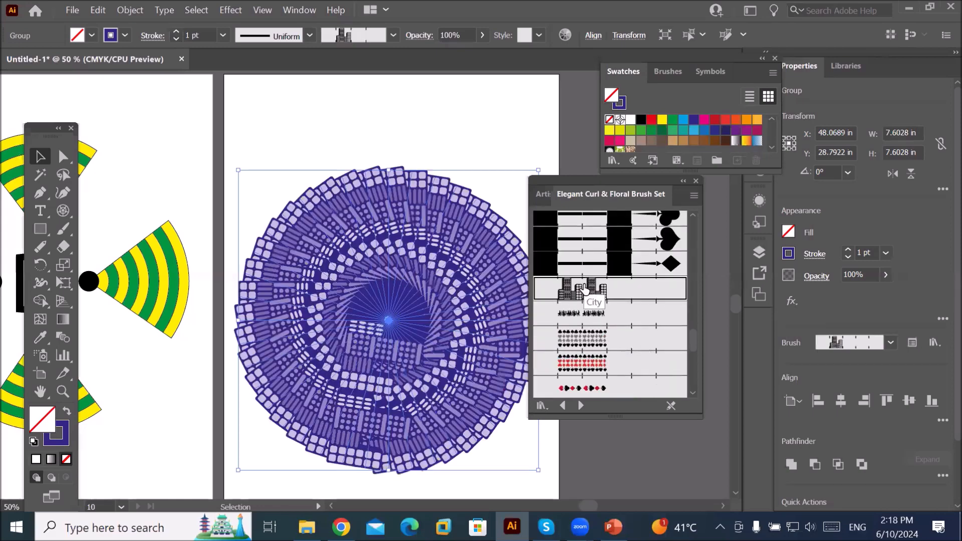
Test thinner strokes on the City-brushed radial lines down to 0.25 pt and set the weight to 0.5 pt
left_click(175, 38)
left_click(176, 39)
left_click(176, 39)
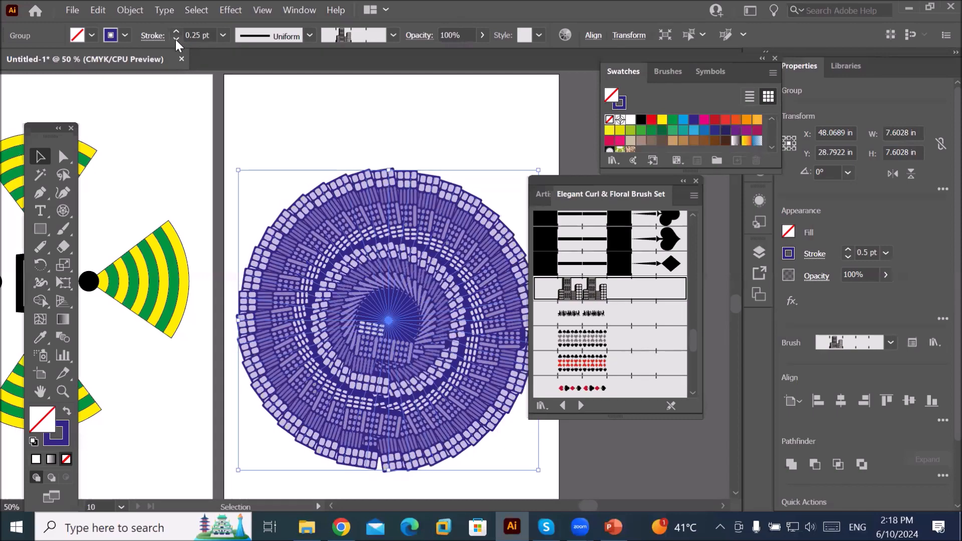
left_click(176, 39)
left_click(175, 32)
left_click(175, 32)
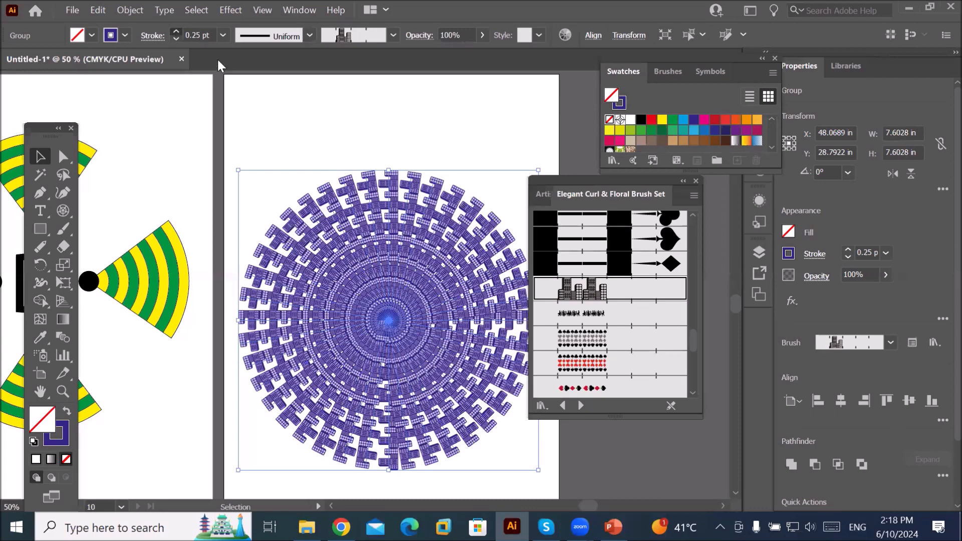
Apply the ornamental pattern brush with pointed leaf motifs and corner tiles from the floral set to the radial lines
scroll(620, 352, "down", 3)
left_click(608, 343)
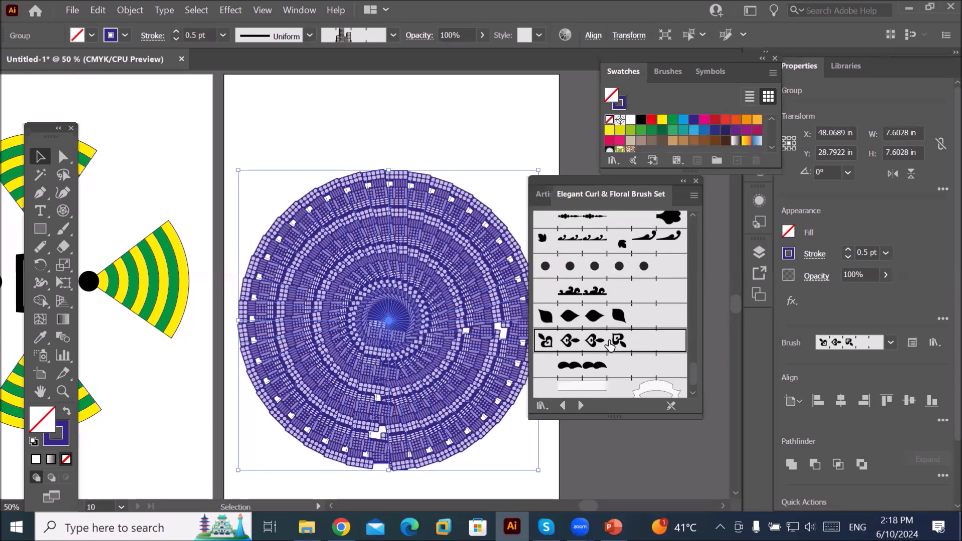
Try the leaf-diamond and curling scroll pattern brushes from the floral set on the radial lines
left_click(621, 318)
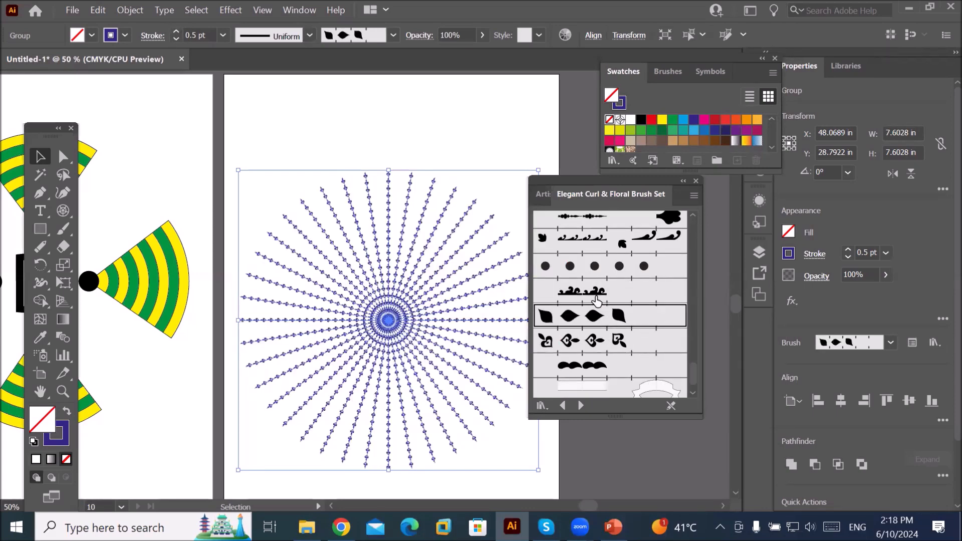
left_click(578, 293)
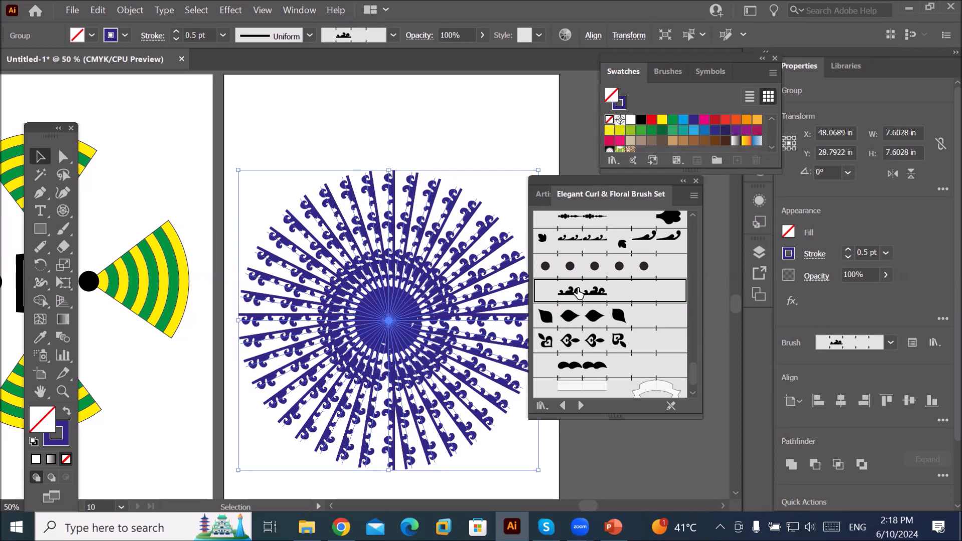
Try the coiled spring, red cross-stitch and barbed metal brushes from the Image Brush Library on the radial lines
left_click(581, 406)
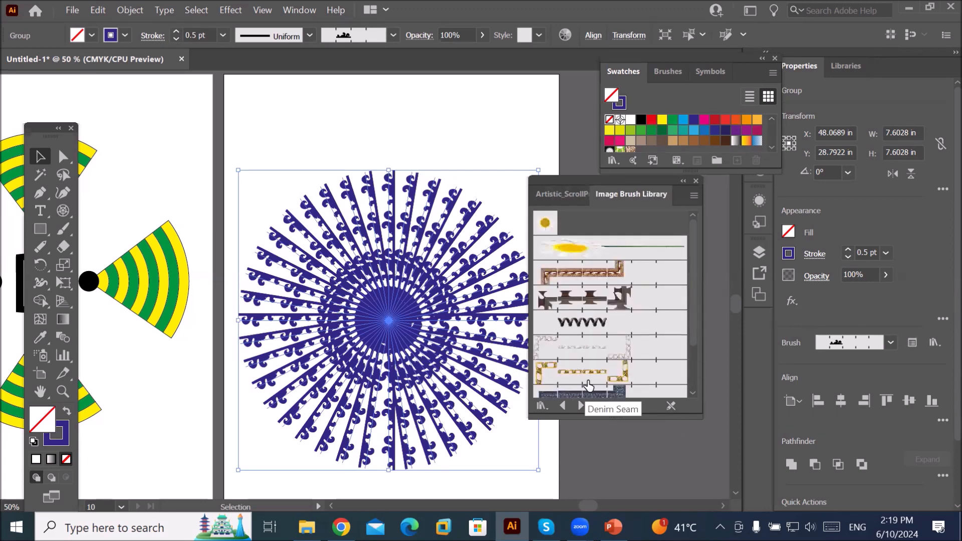
left_click(592, 329)
scroll(604, 348, "down", 2)
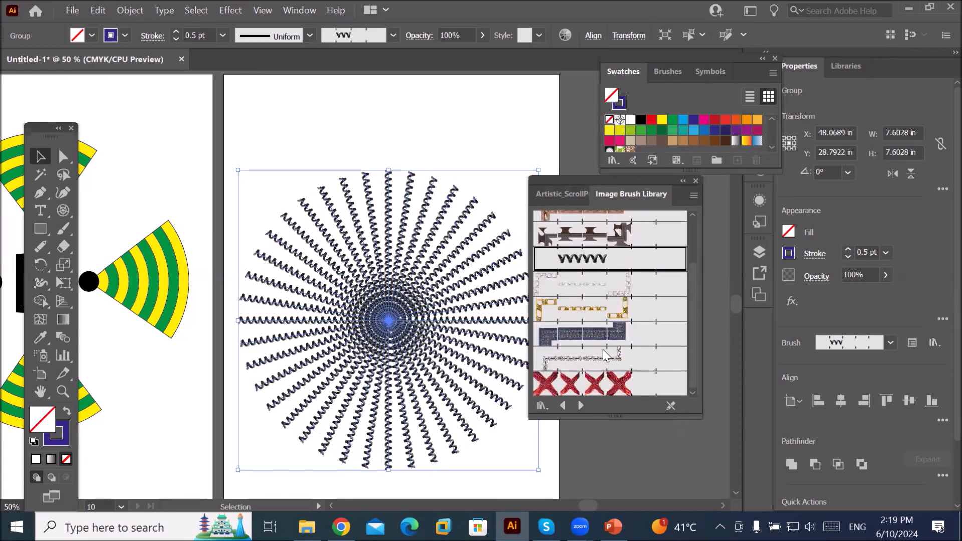
left_click(601, 383)
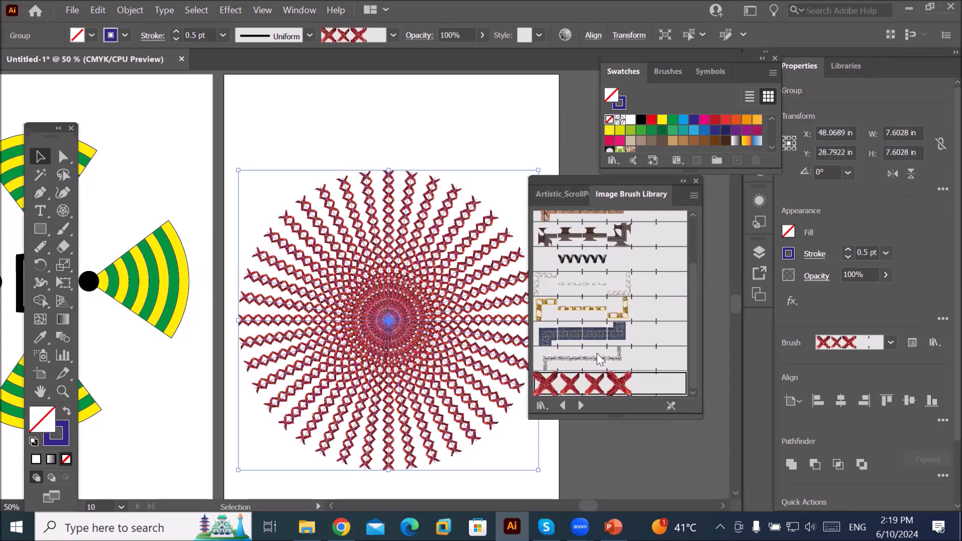
left_click(590, 258)
left_click(590, 239)
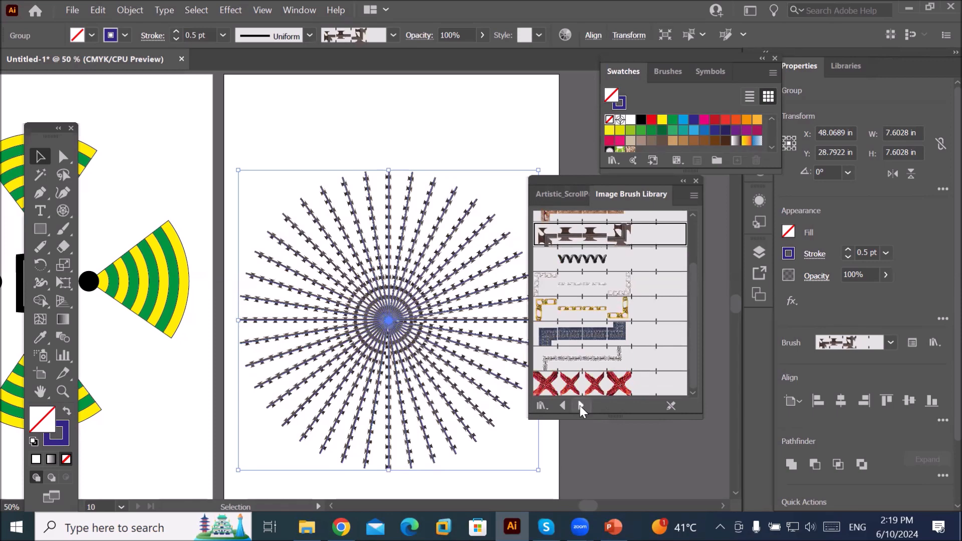
Try several Grunge brushes vector pack strokes on the radial lines, thinning the stroke weight to 0.25 pt
left_click(581, 405)
left_click(599, 352)
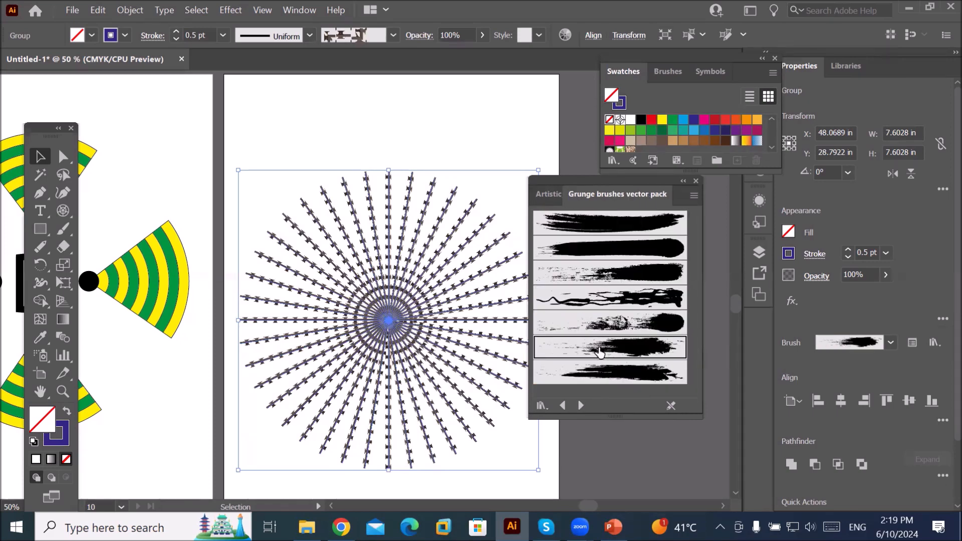
left_click(613, 300)
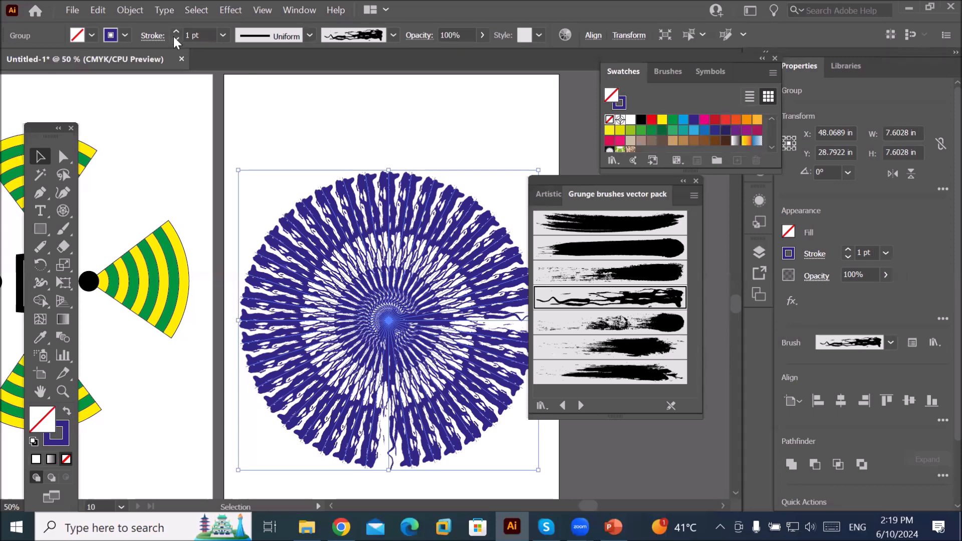
left_click(175, 39)
left_click(175, 39)
left_click(175, 39)
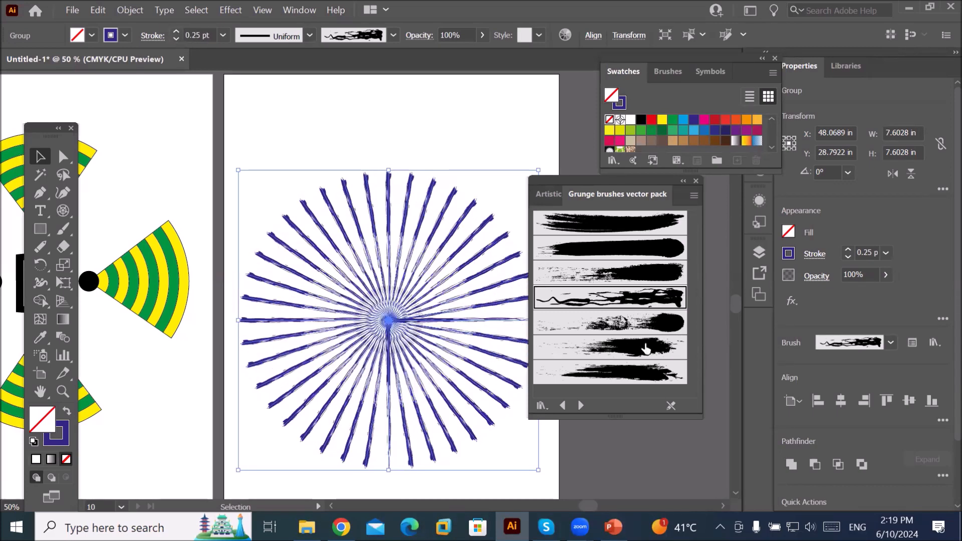
left_click(568, 225)
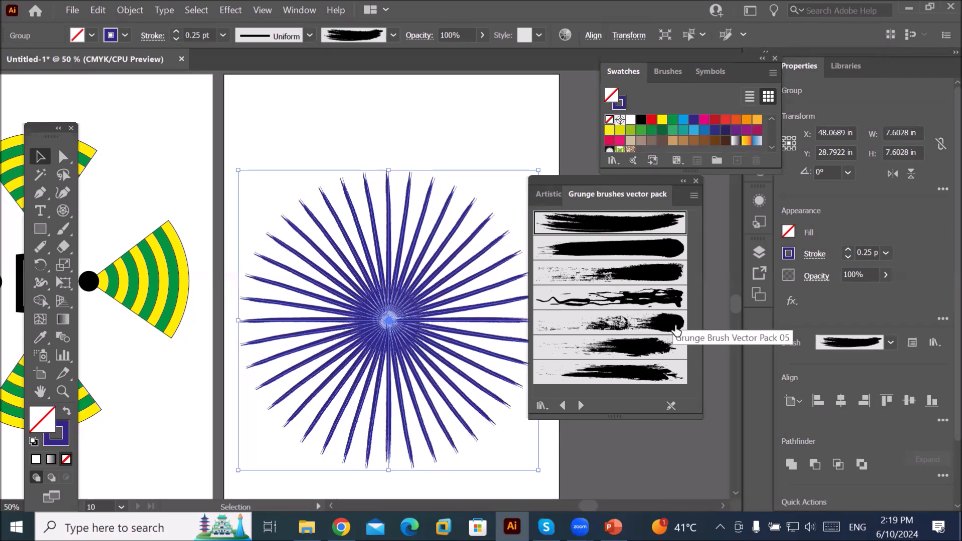
Try the streaked, zigzag scribble and wavy blob brushes from the Hand Drawn brushes vector pack on the radial lines
left_click(581, 405)
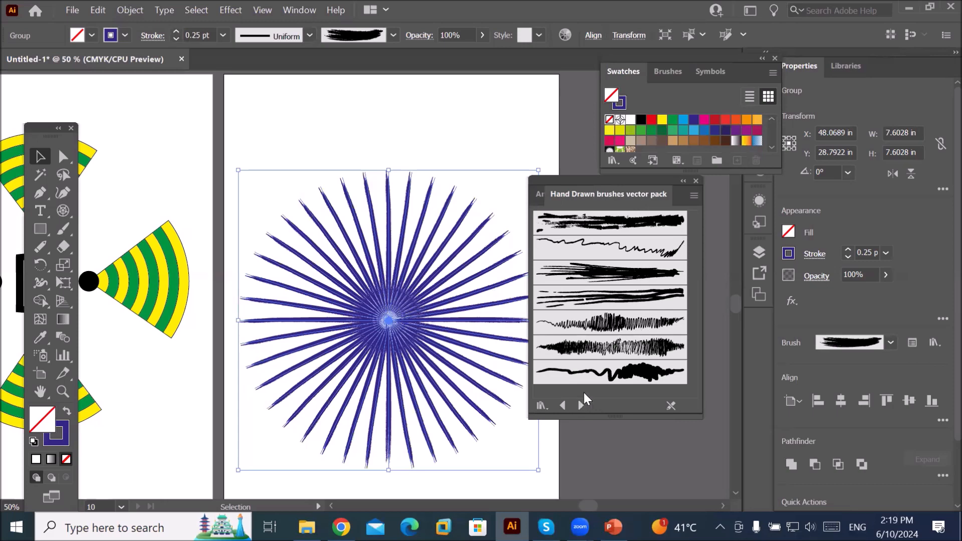
left_click(602, 300)
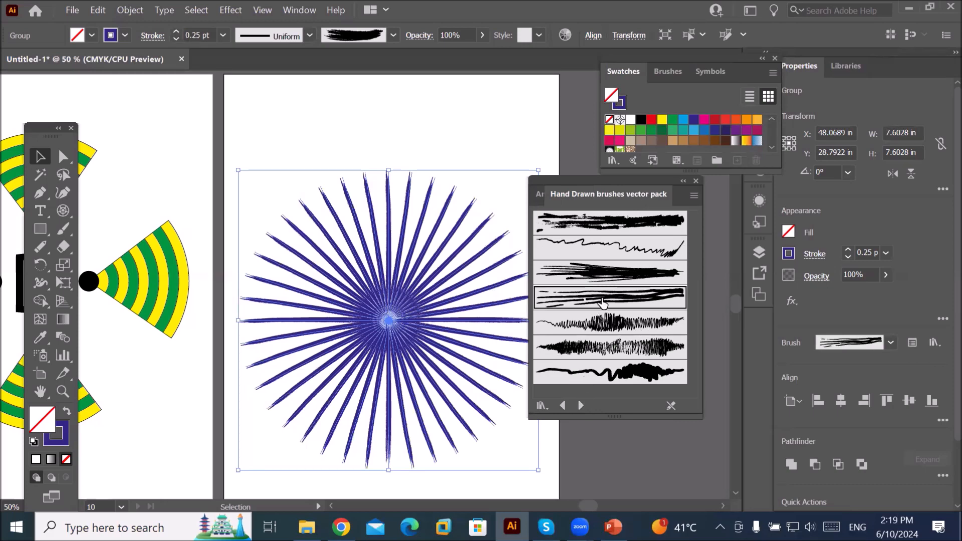
left_click(615, 329)
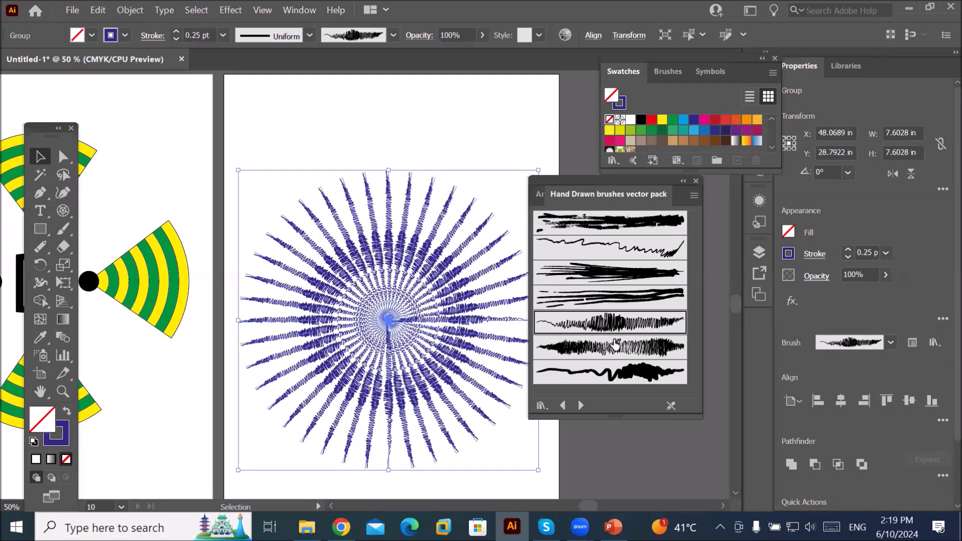
left_click(617, 348)
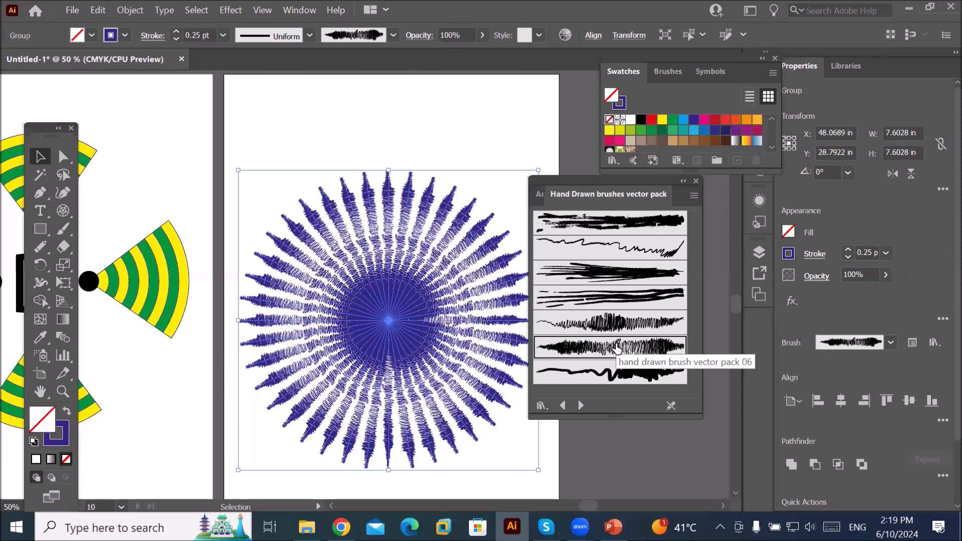
left_click(609, 372)
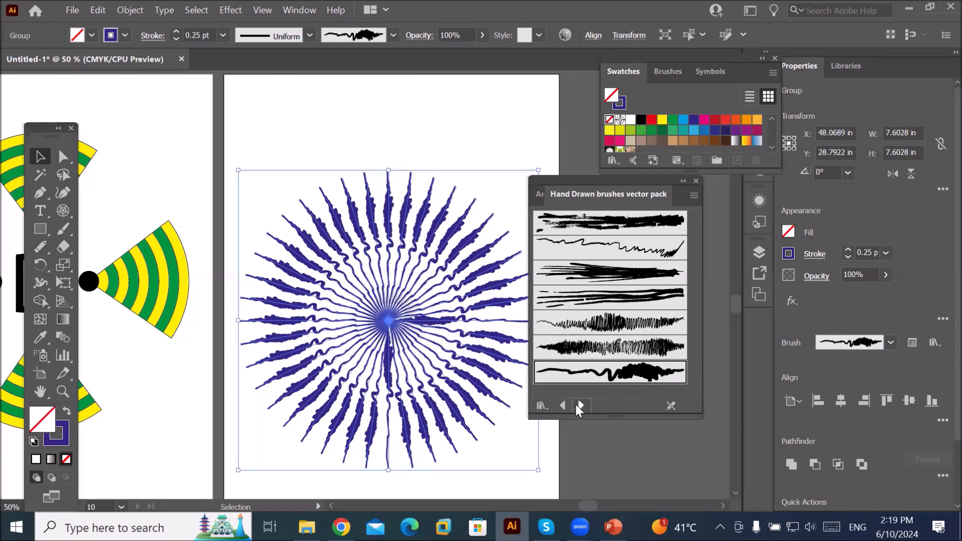
Go back through the brush libraries to Decorative_Text Dividers and apply the black interlaced knot divider to the radial lines
left_click(579, 406)
left_click(564, 405)
left_click(564, 404)
left_click(564, 404)
left_click(564, 405)
left_click(566, 403)
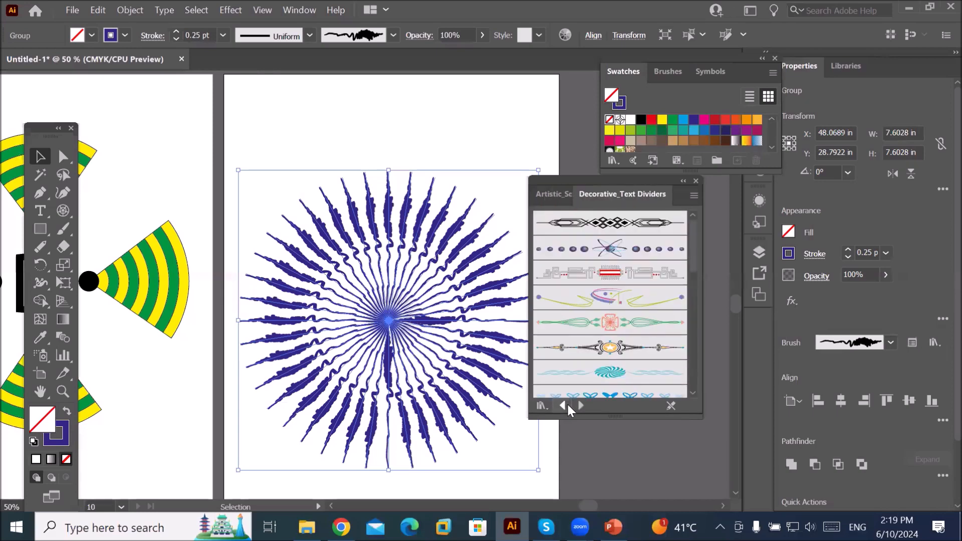
left_click(567, 401)
left_click(579, 405)
left_click(620, 226)
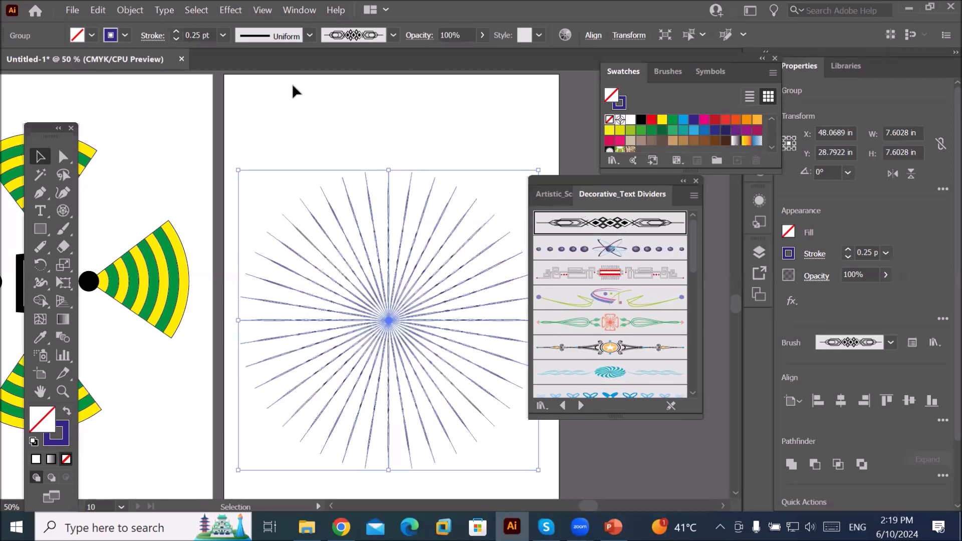
Raise the stroke weight of the knot-divider radial lines to 2 pt
left_click(176, 31)
left_click(176, 31)
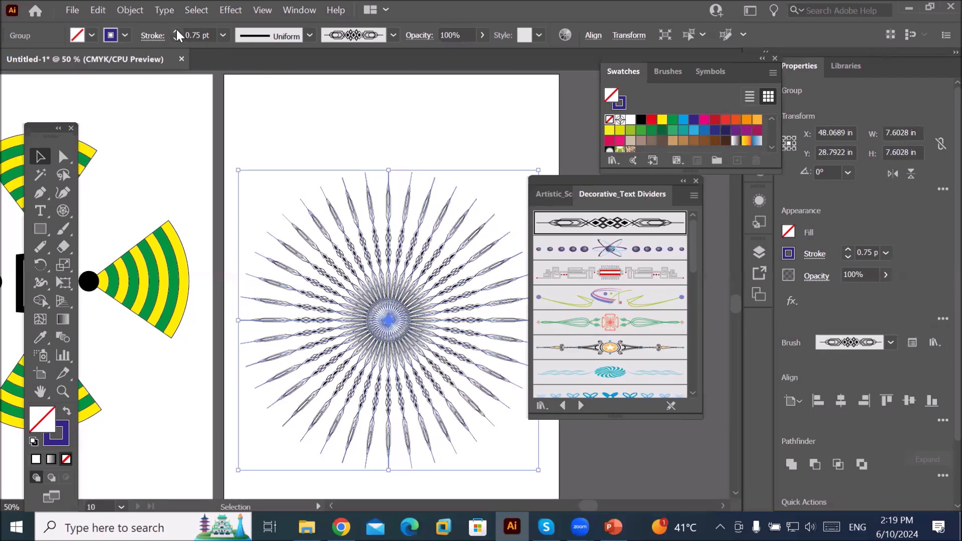
left_click(176, 32)
left_click(176, 31)
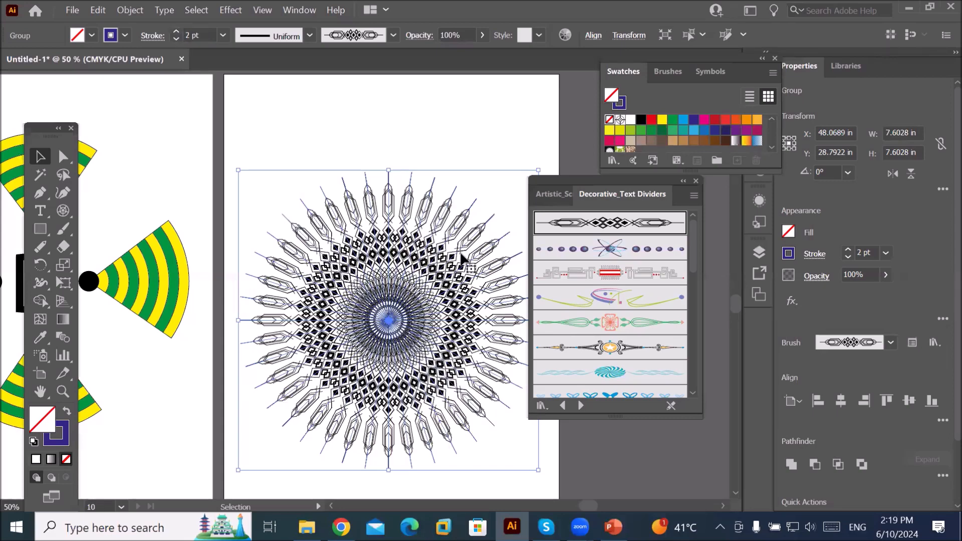
Try Text Divider 2 and the grey-and-red divider, apply the green divider with the coral centre to the radial lines, and deselect
left_click(580, 255)
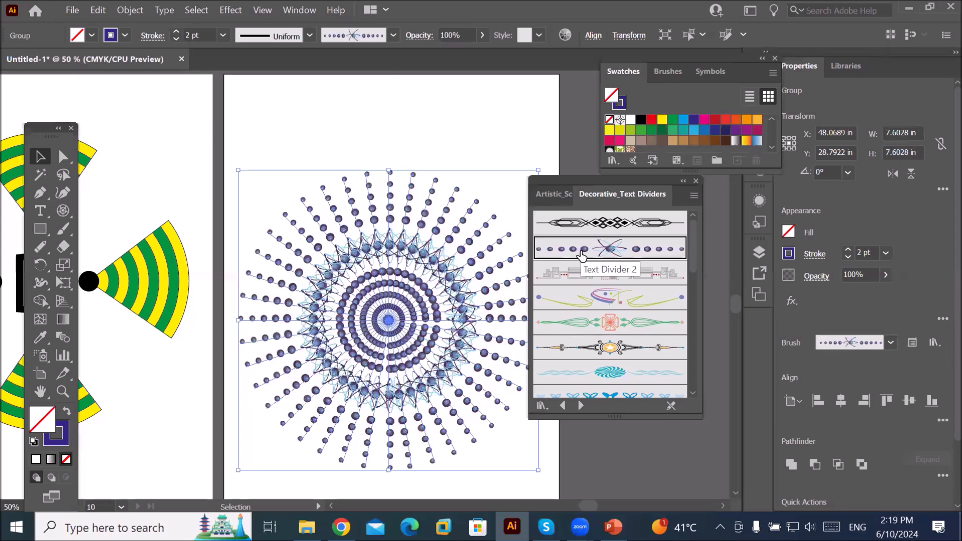
left_click(599, 280)
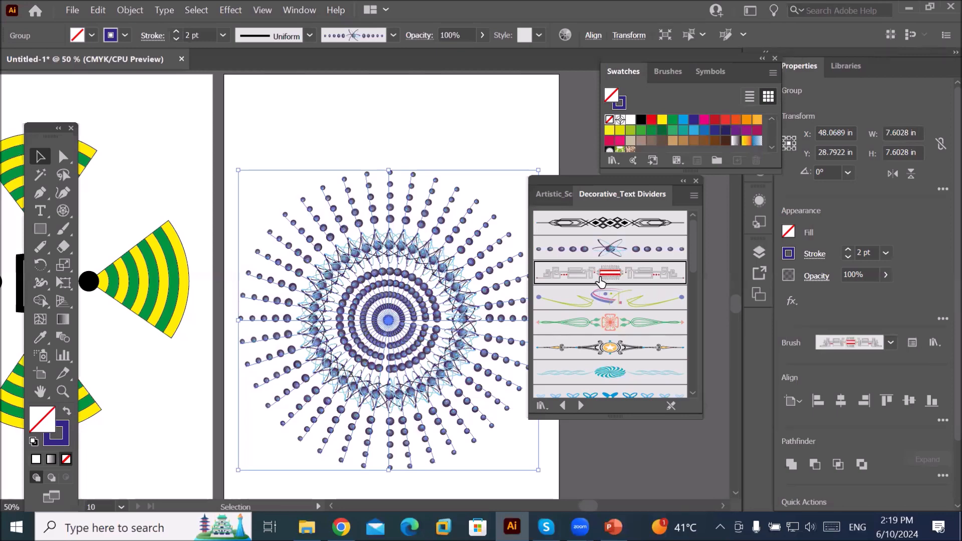
left_click(579, 326)
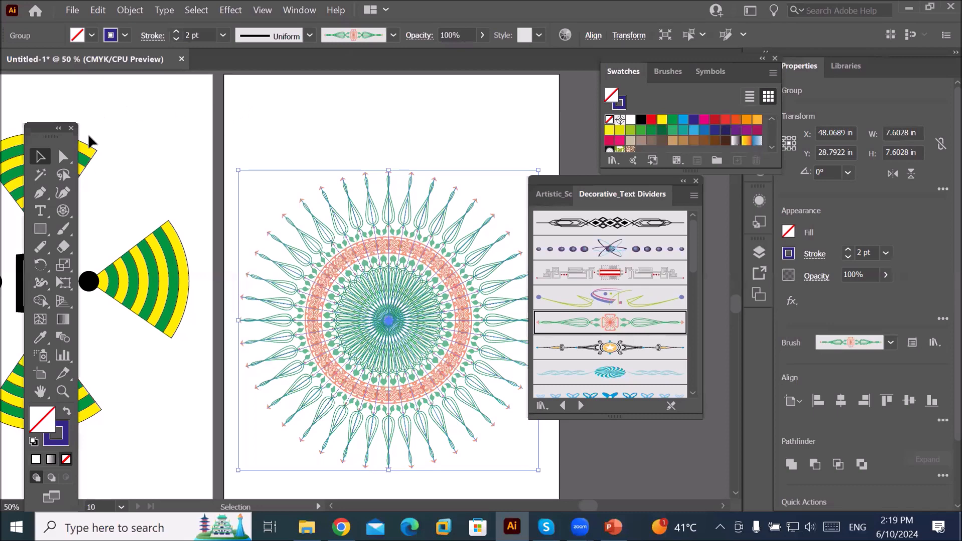
left_click(409, 135)
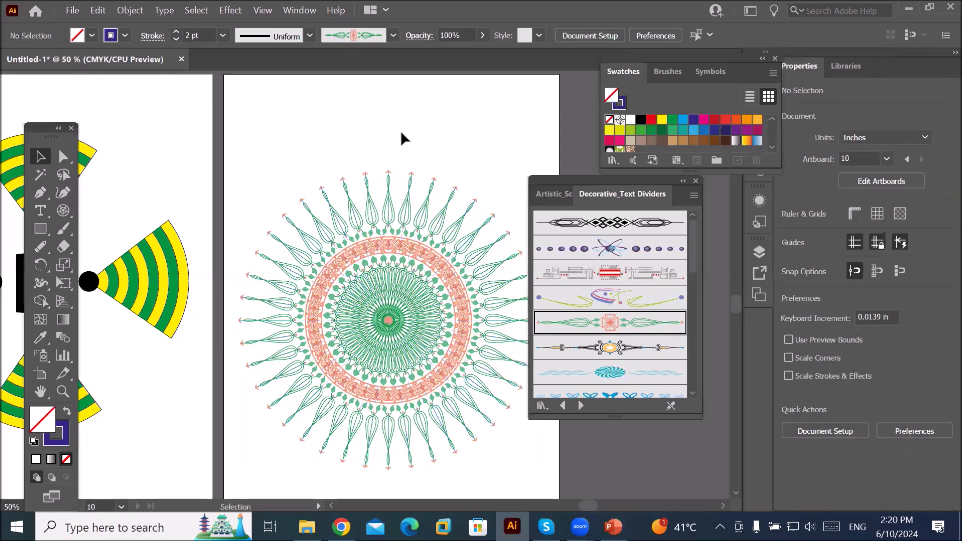
Move the suited man's photo from the heading-text artboard onto the starburst and enlarge it to about 5.47 by 7.36 in
scroll(350, 169, "up", 2)
scroll(351, 167, "down", 6)
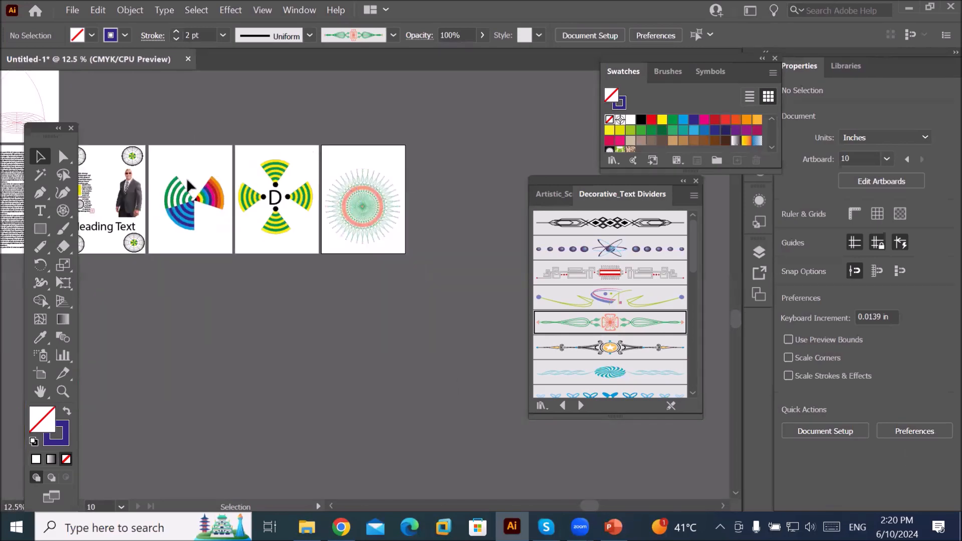
left_click_drag(250, 189, 393, 238)
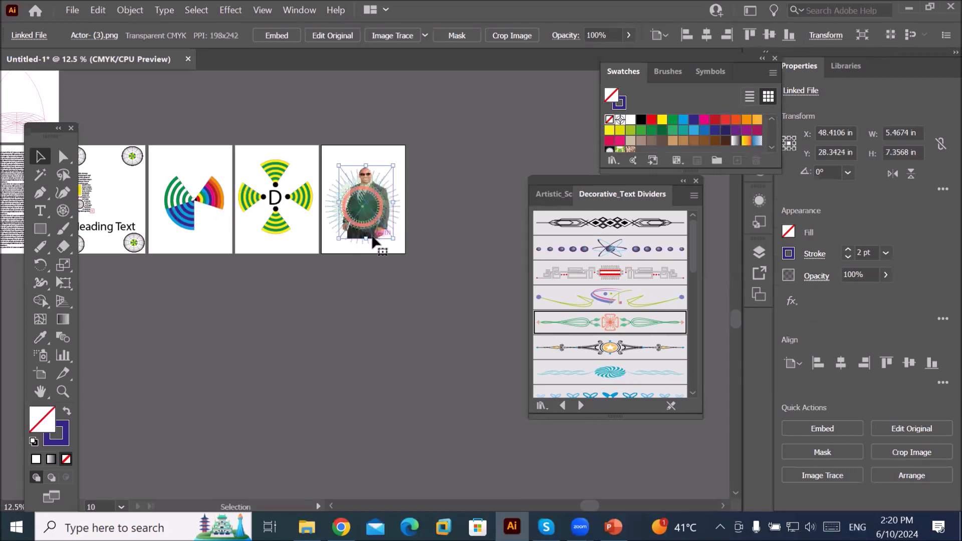
scroll(386, 159, "up", 1)
left_click(425, 170)
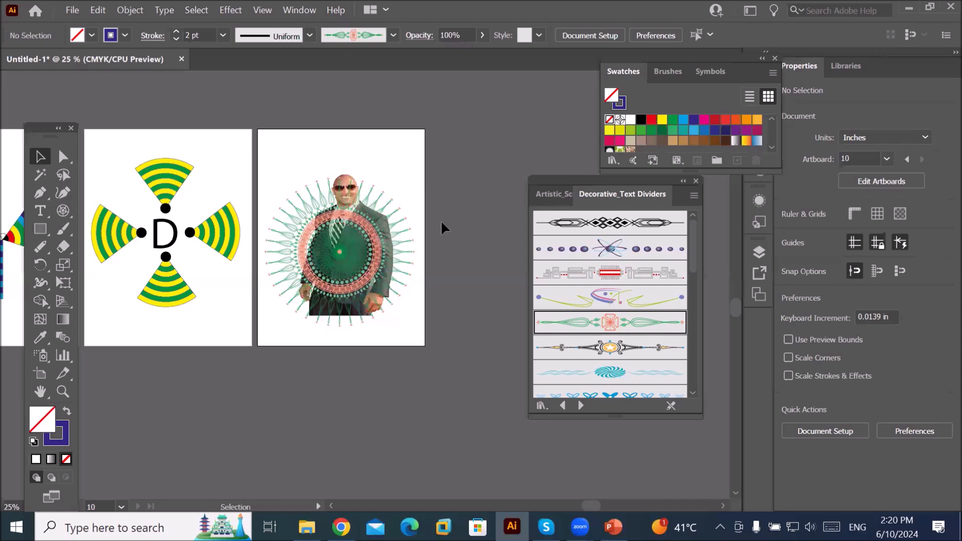
Bring the suited man's photo to the front of the starburst and deselect it
right_click(347, 186)
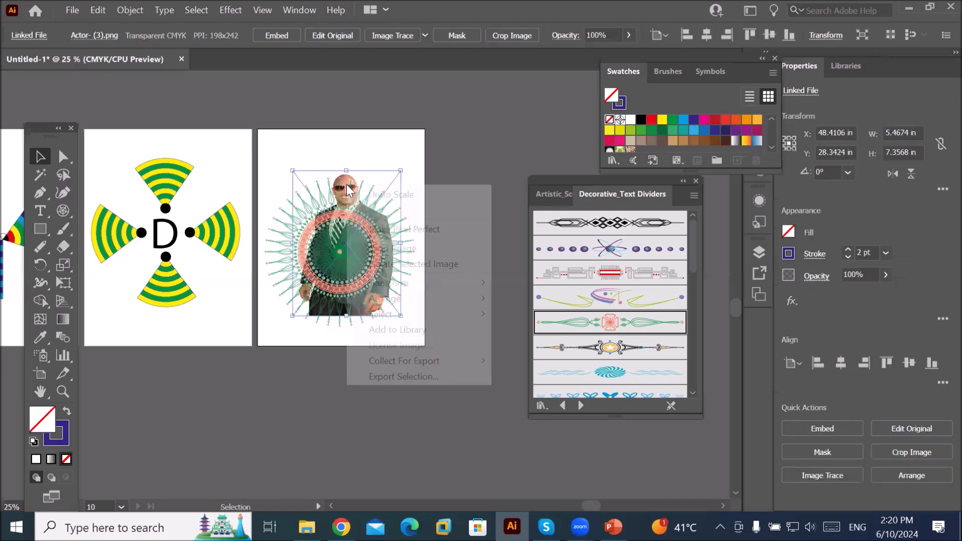
mouse_move(398, 299)
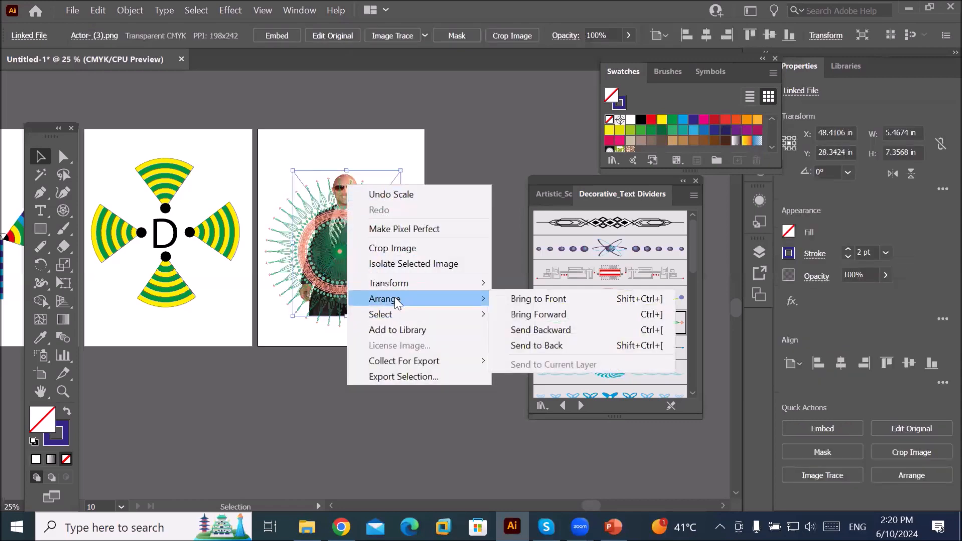
left_click(546, 300)
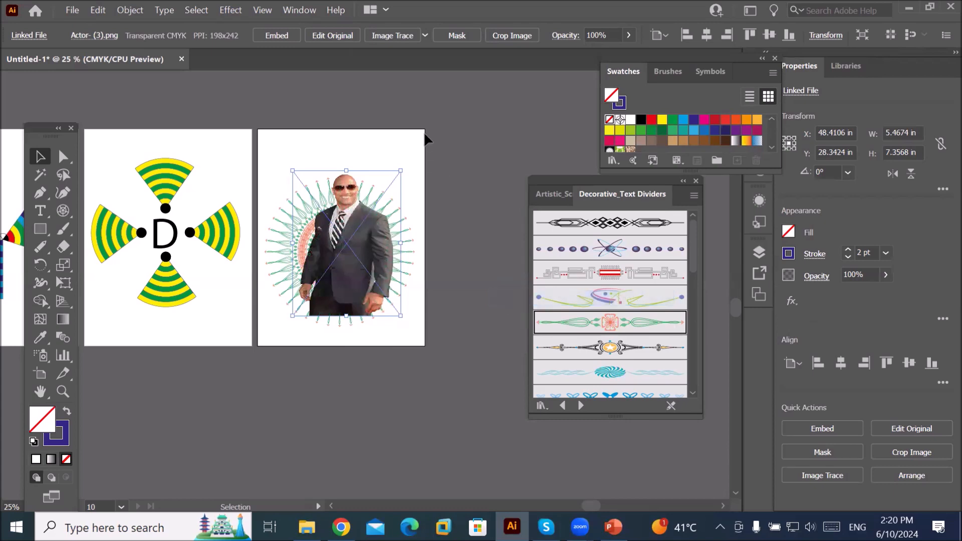
left_click(393, 146)
Shift the suited man's photo slightly right and down so more of the starburst's left side shows behind him
scroll(413, 316, "up", 3)
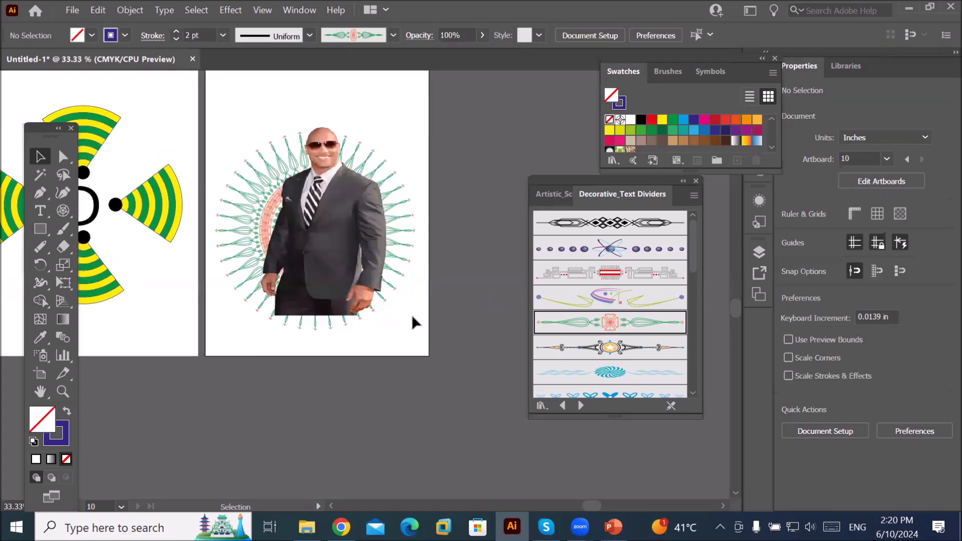
scroll(413, 323, "down", 2)
left_click_drag(337, 252, 349, 256)
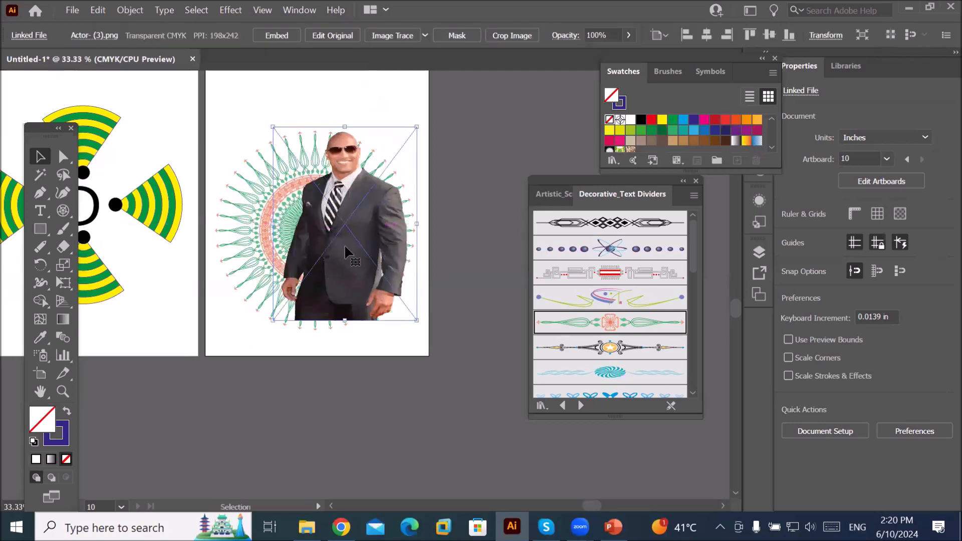
right_click(344, 242)
mouse_move(391, 356)
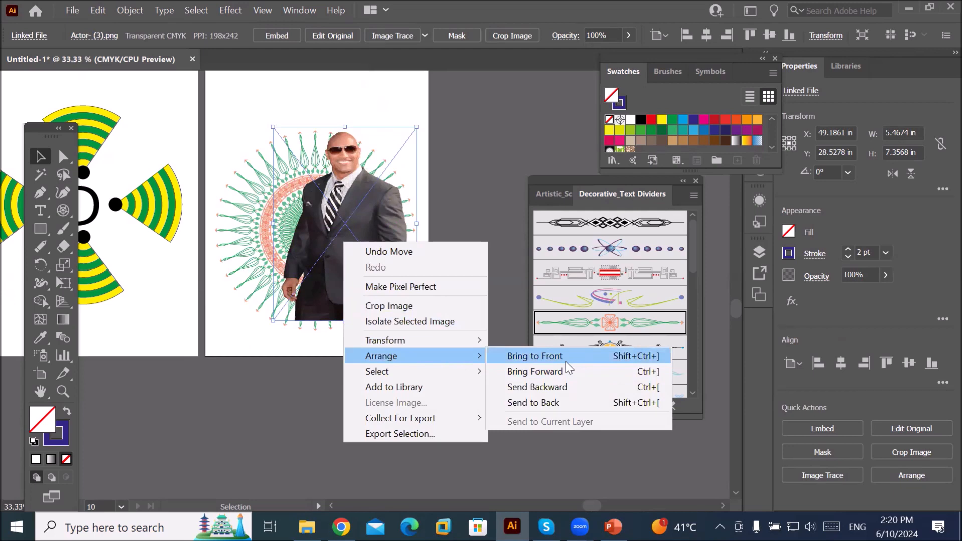
left_click(392, 97)
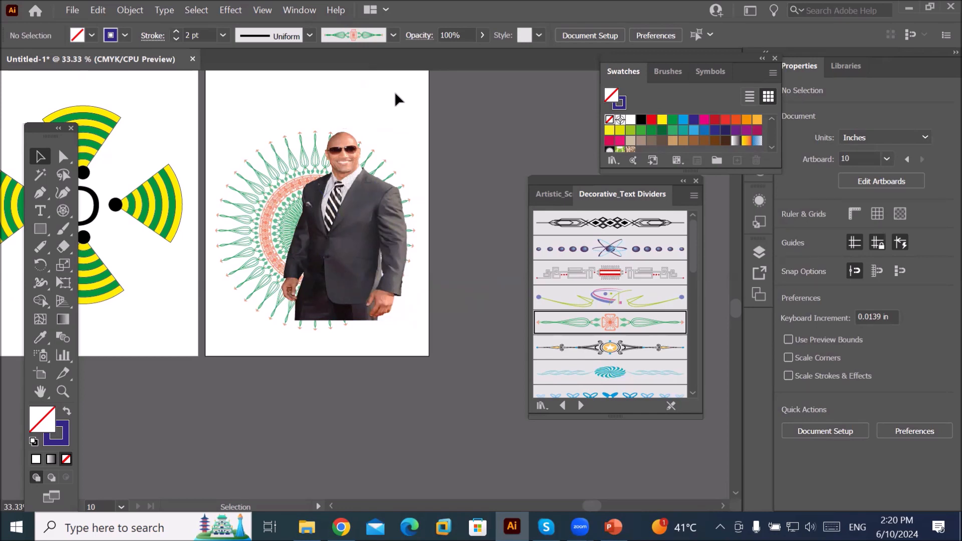
left_click_drag(32, 131, 52, 95)
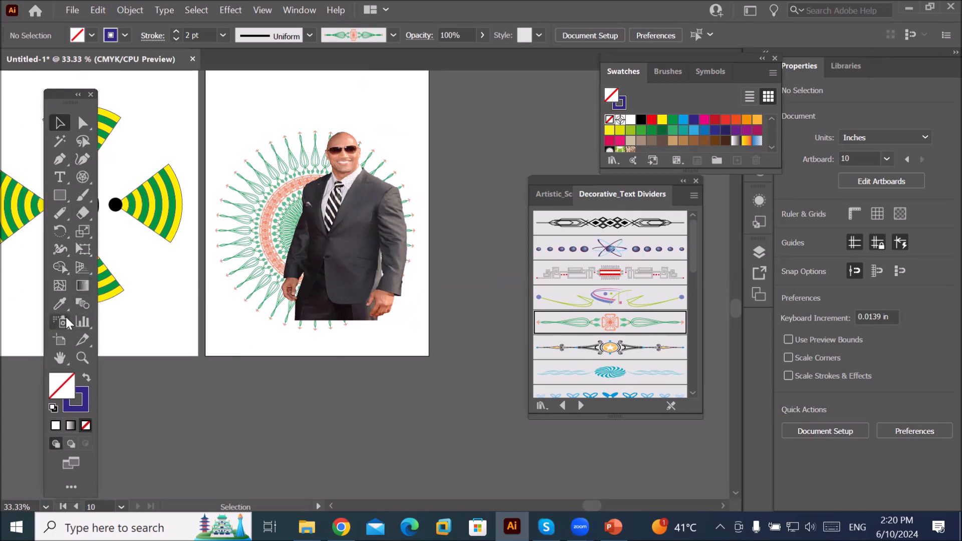
left_click(61, 267)
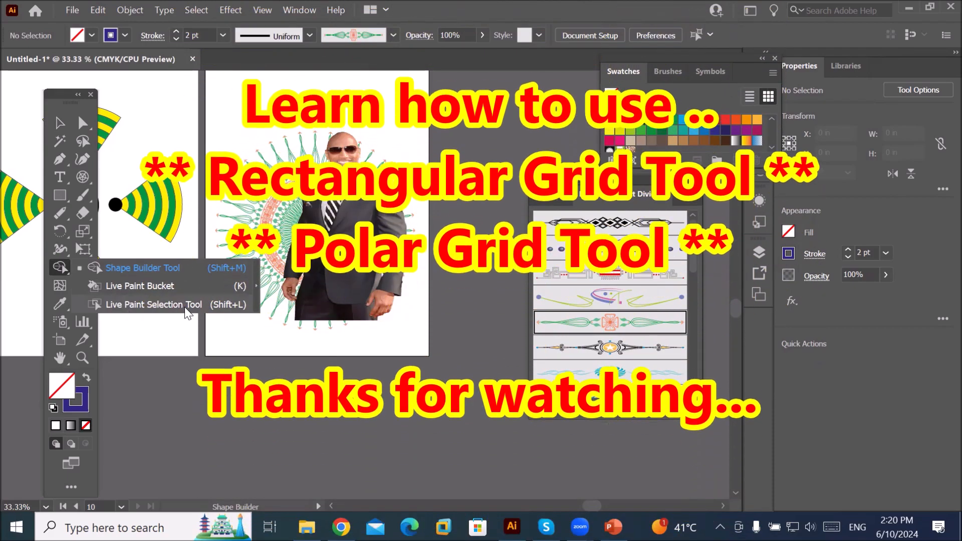
left_click(83, 177)
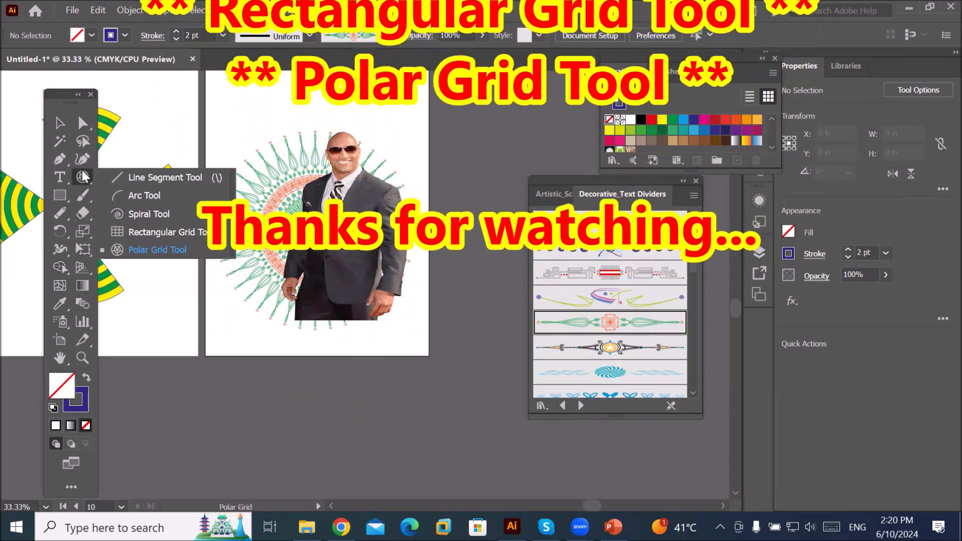